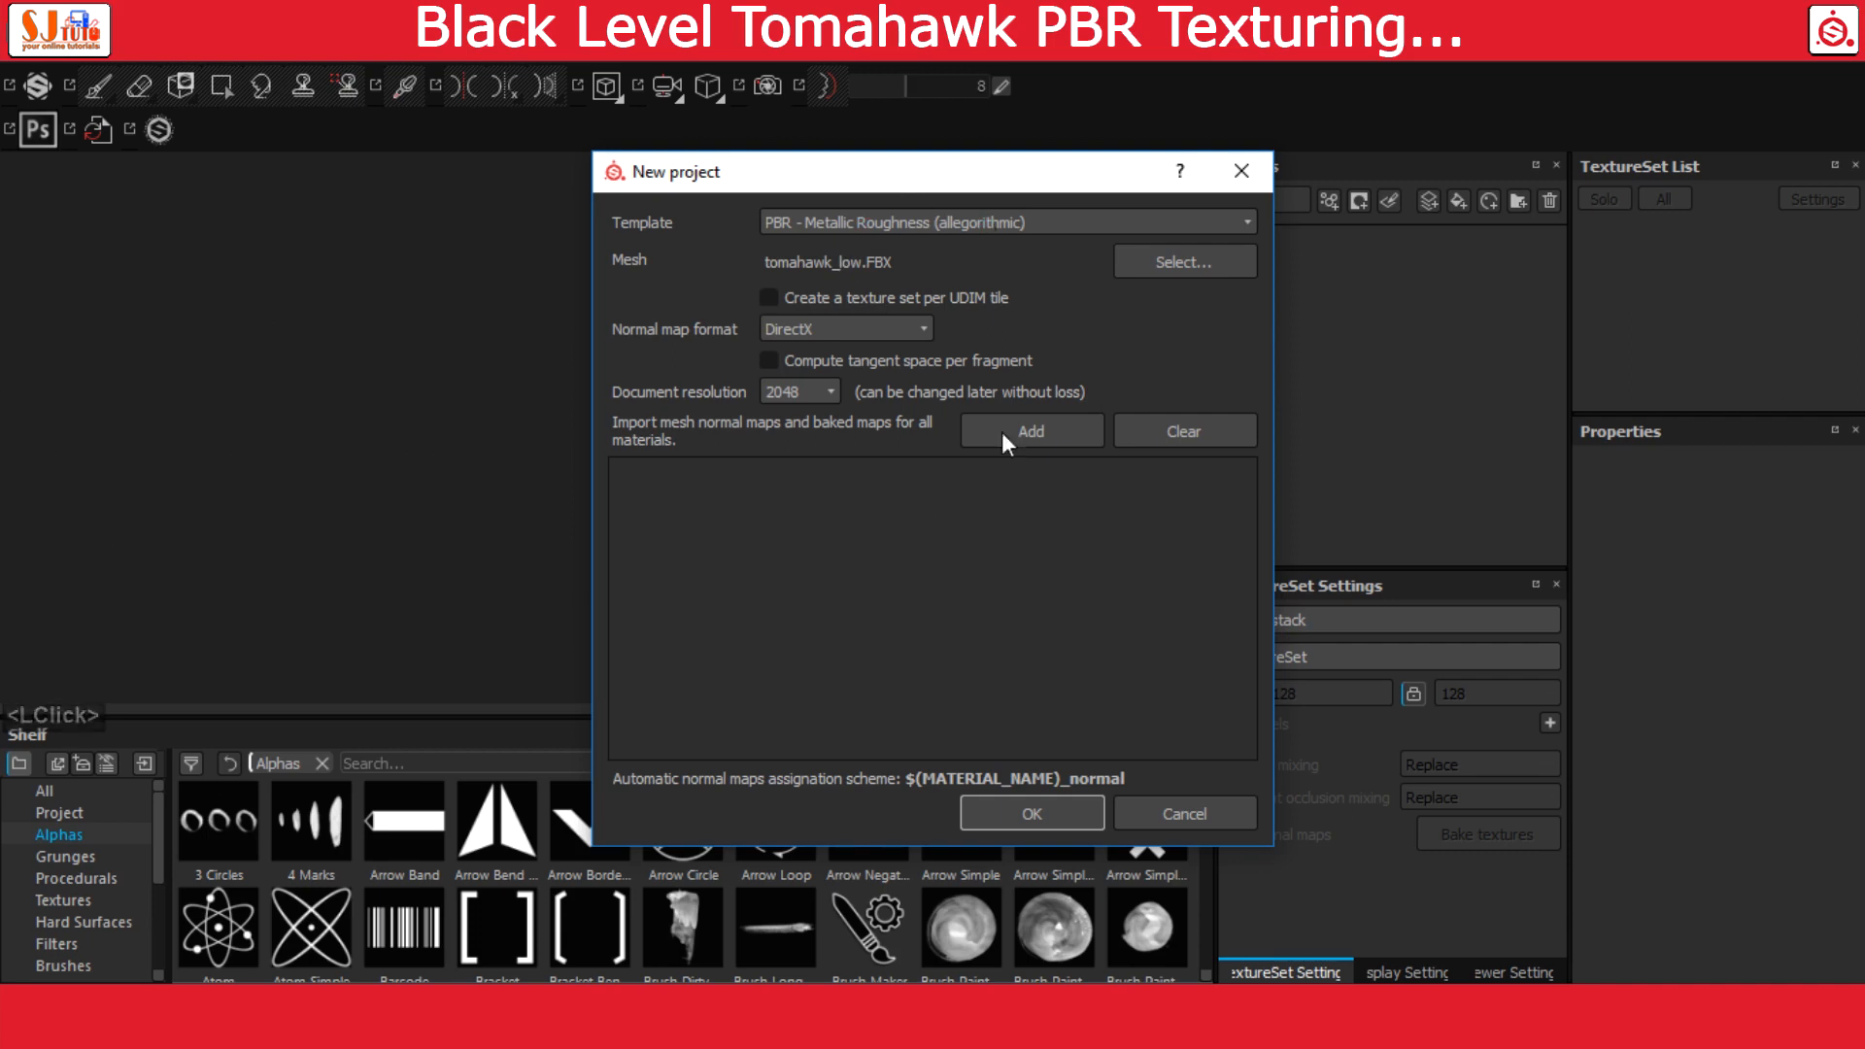
Create the project from the tomahawk_low.FBX mesh with a 2048 document resolution and open the texture baking settings
click(1024, 802)
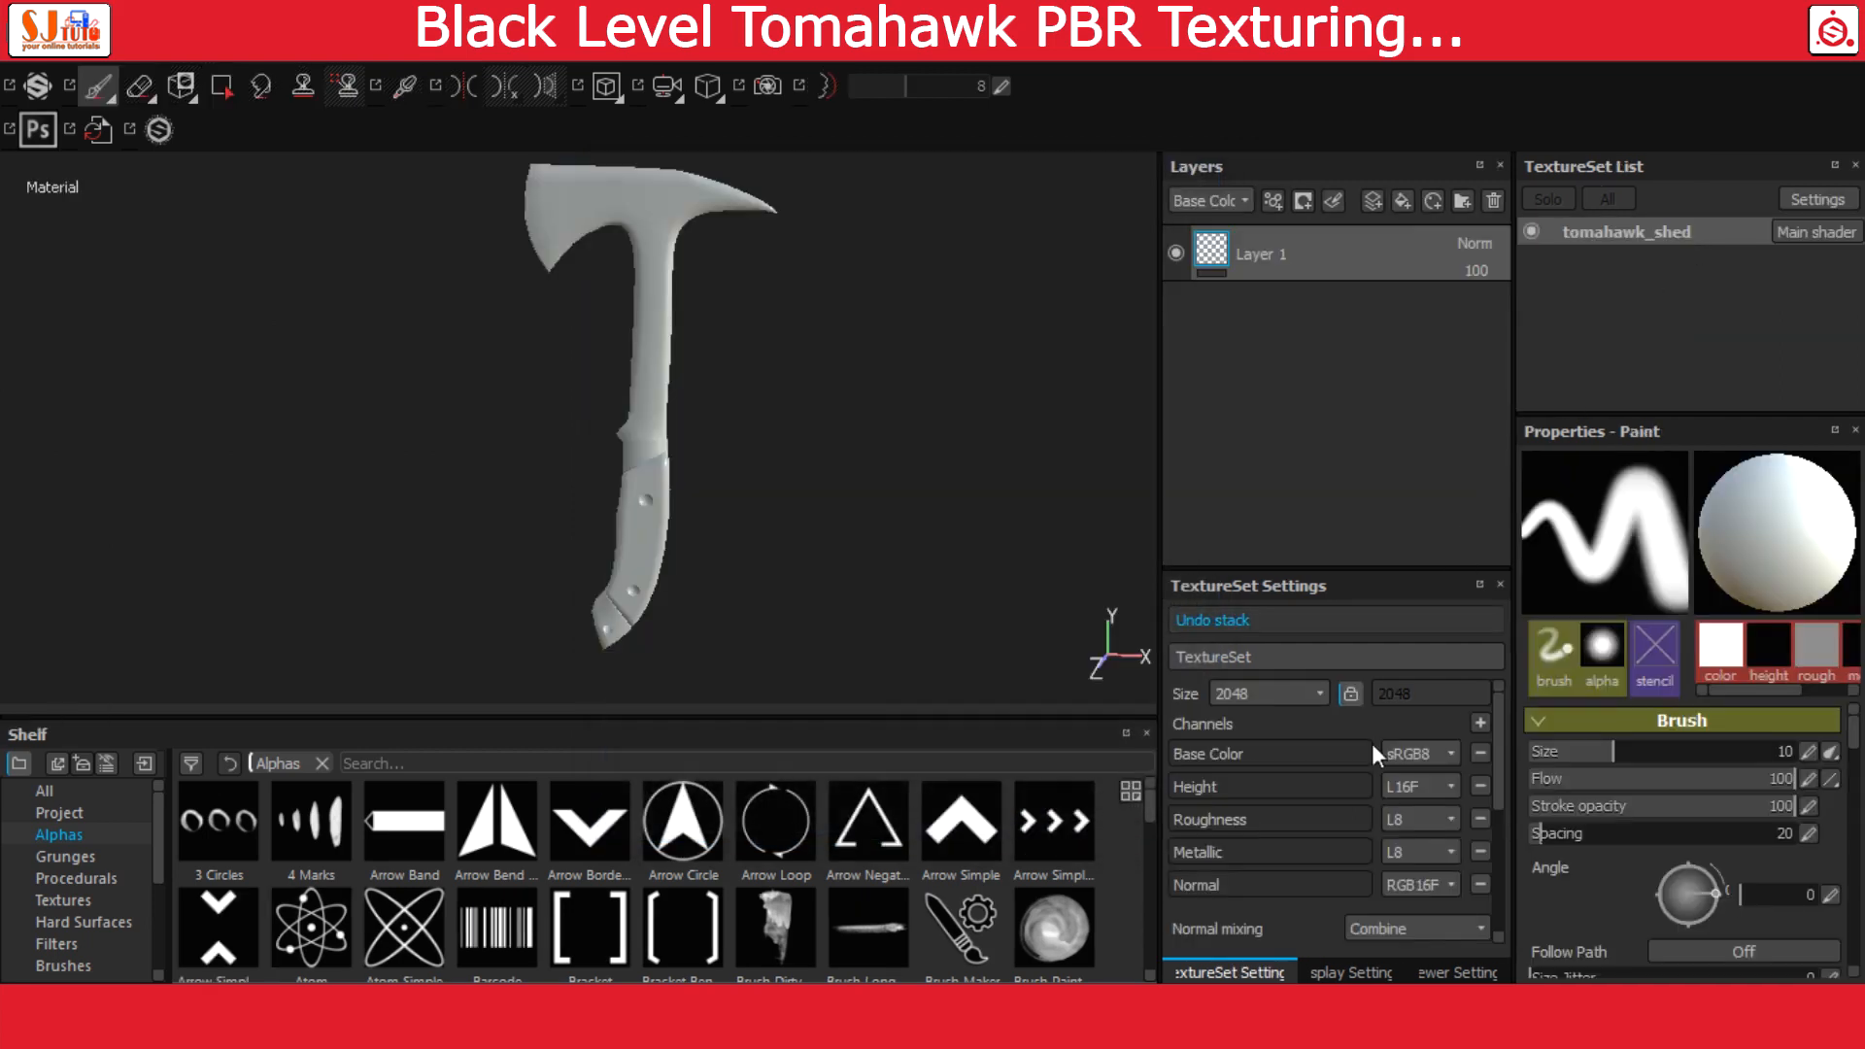
drag(1329, 571, 1329, 434)
click(1404, 873)
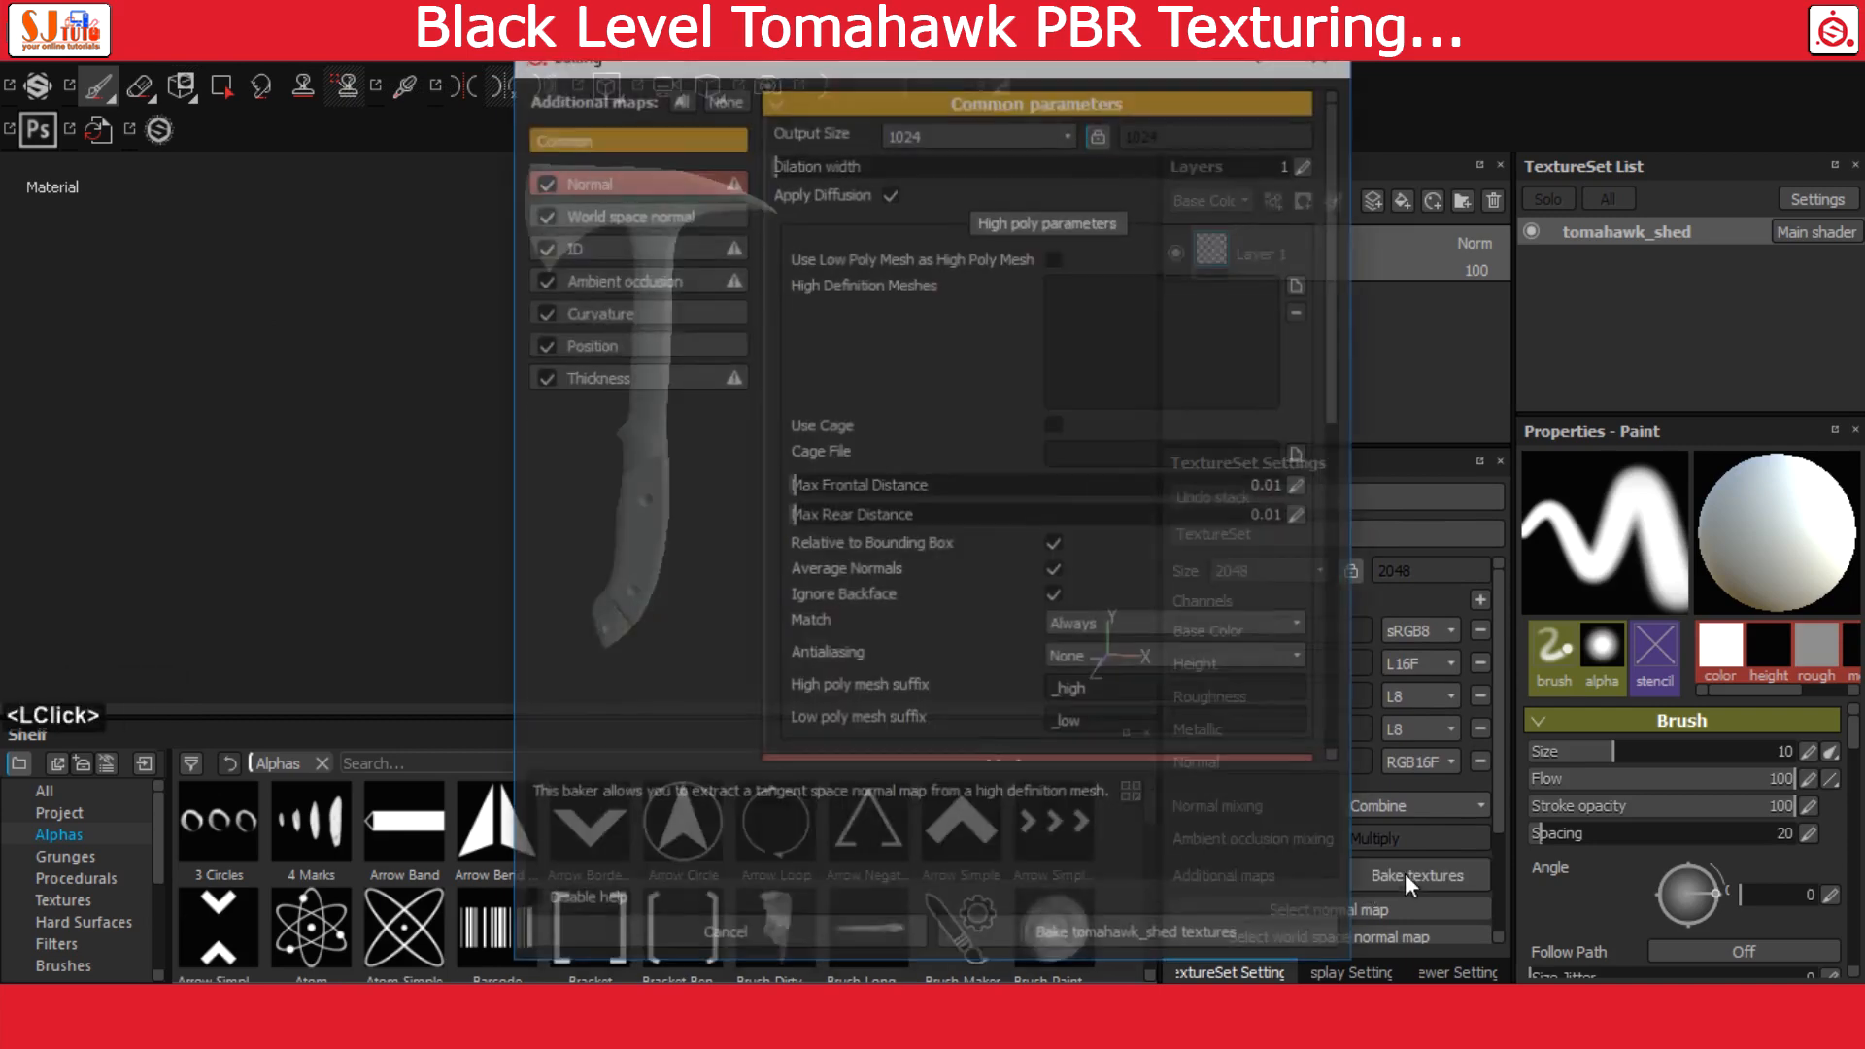
Set the common bake output size to 2048 and the dilation width to 16
click(958, 130)
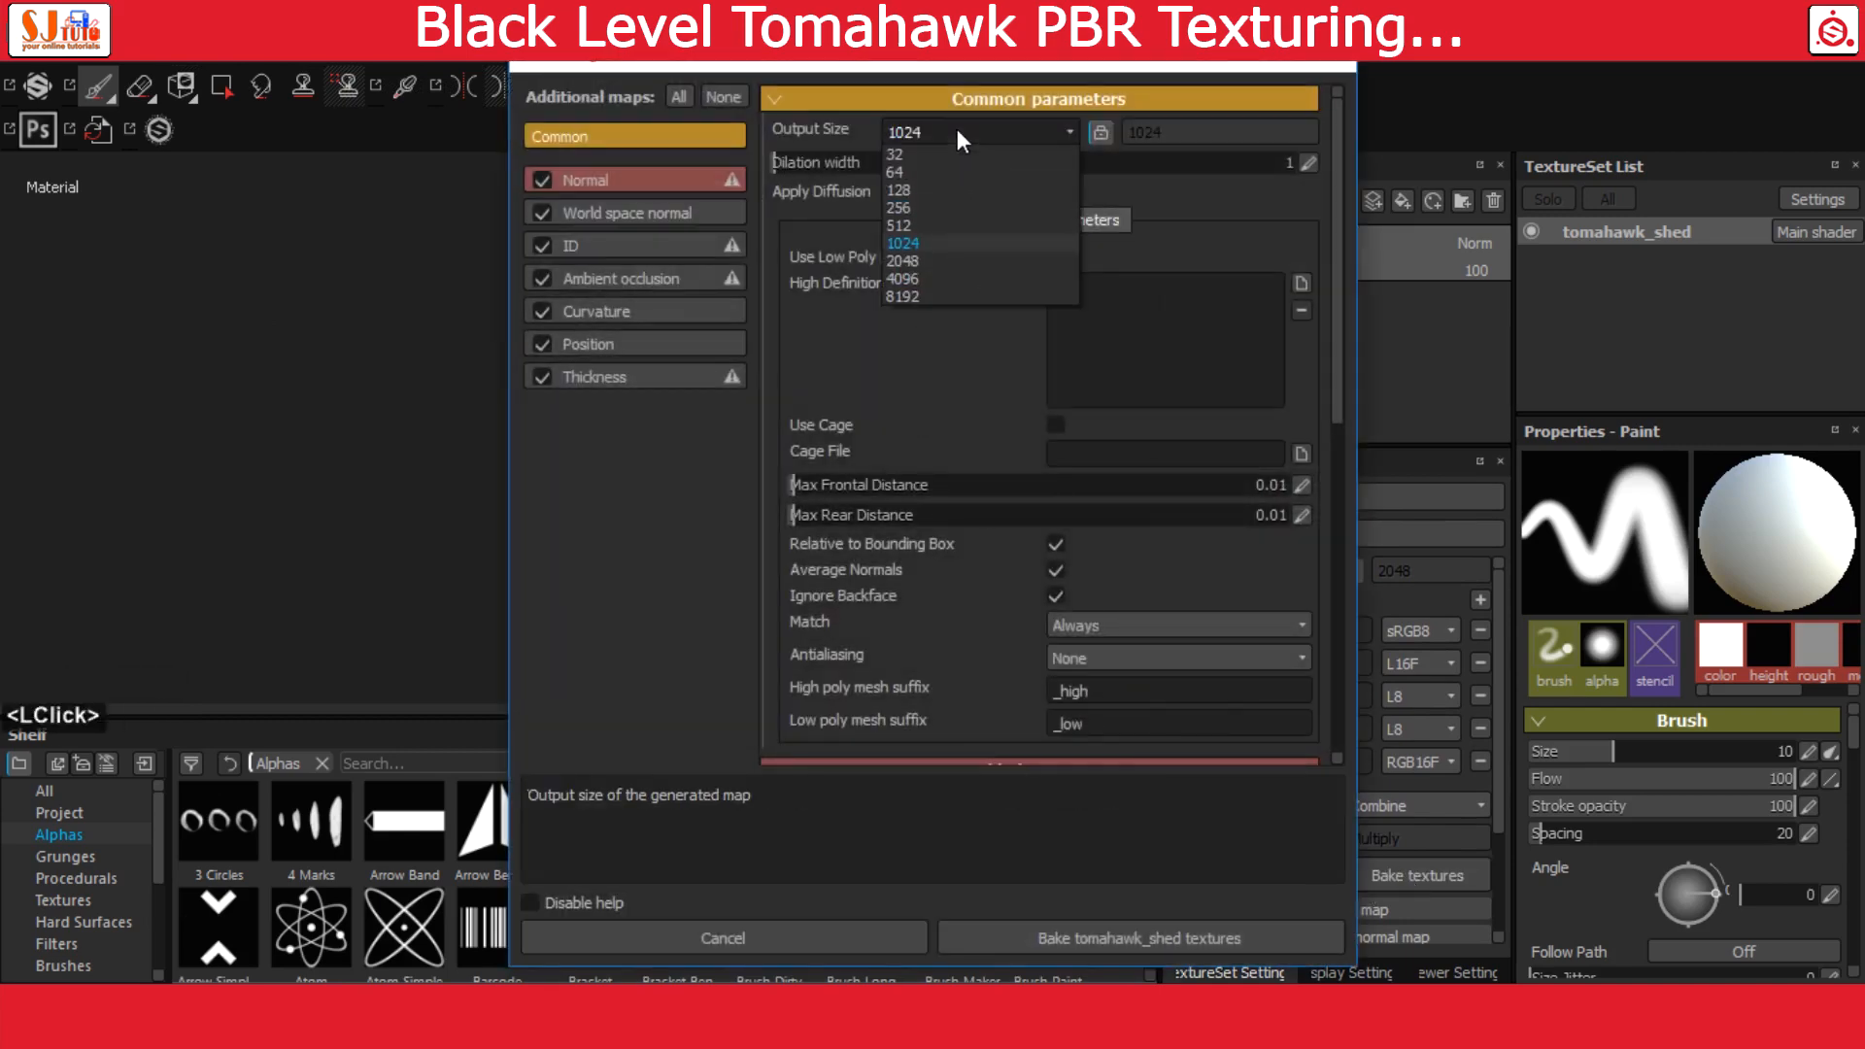
click(954, 260)
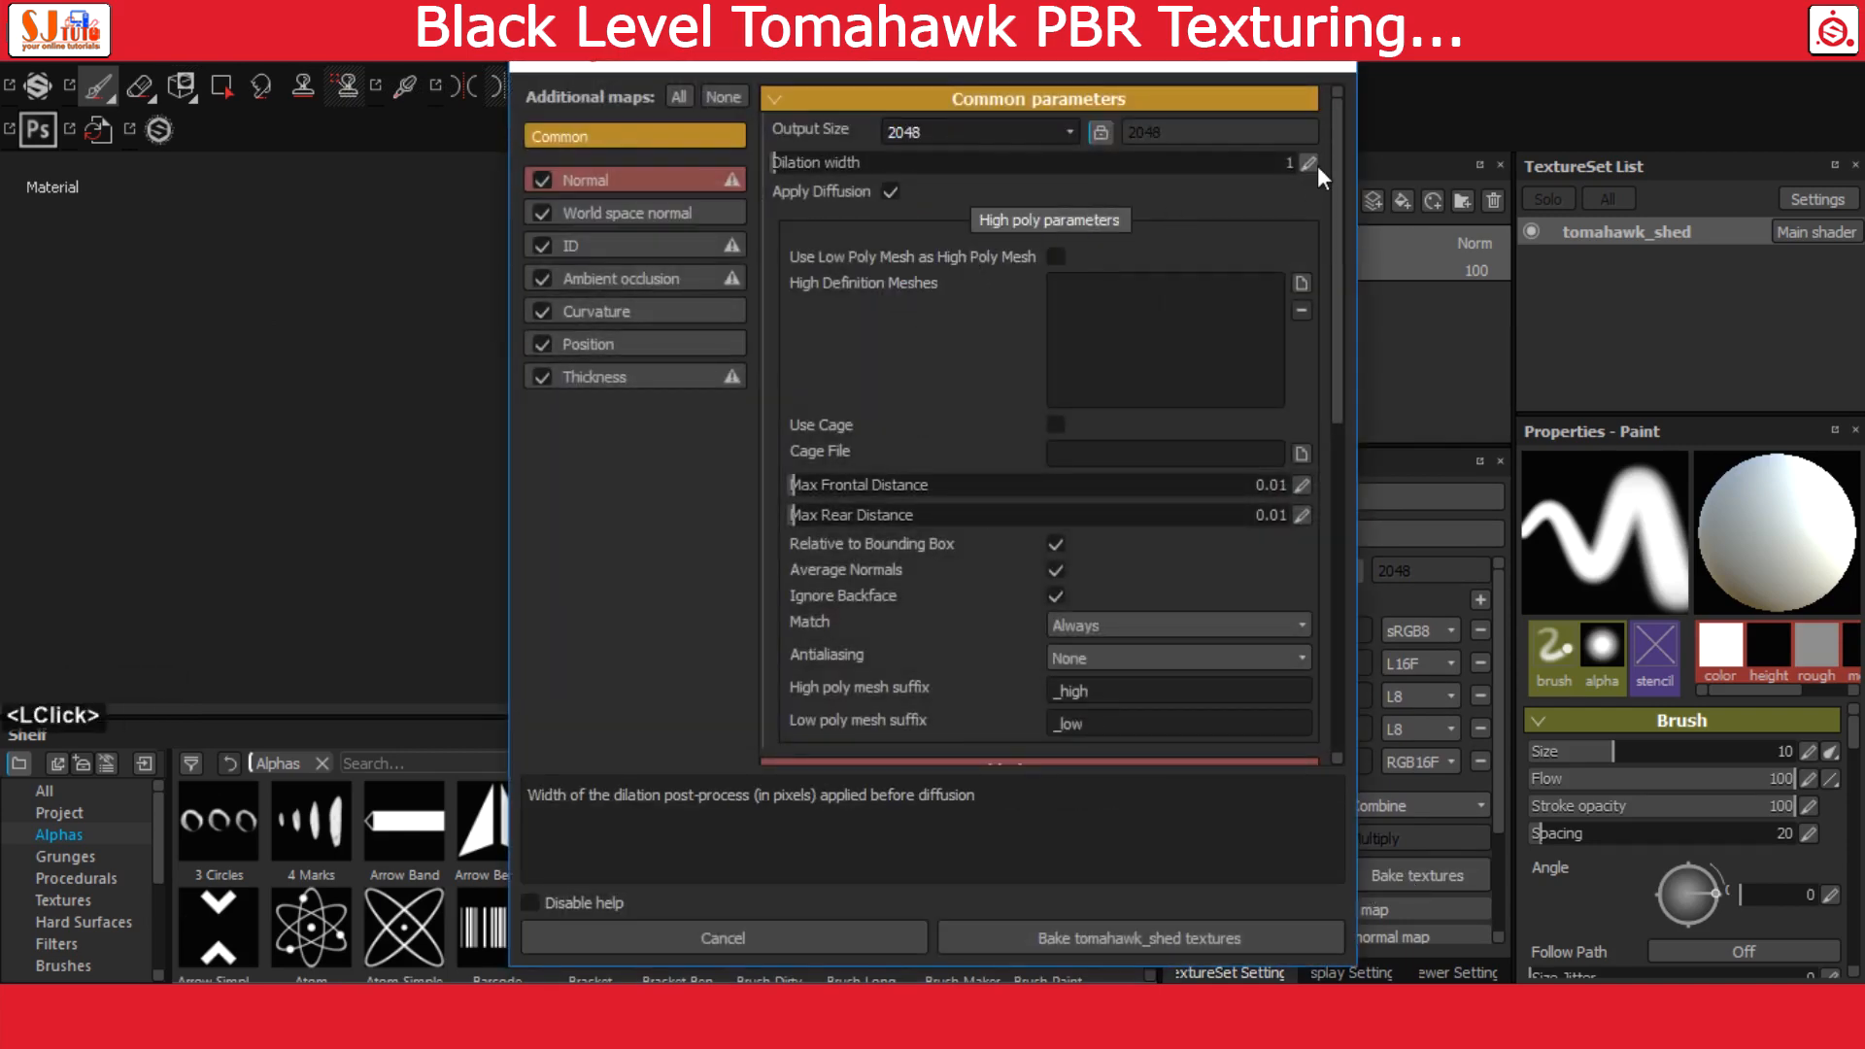
text(16)
key(Return)
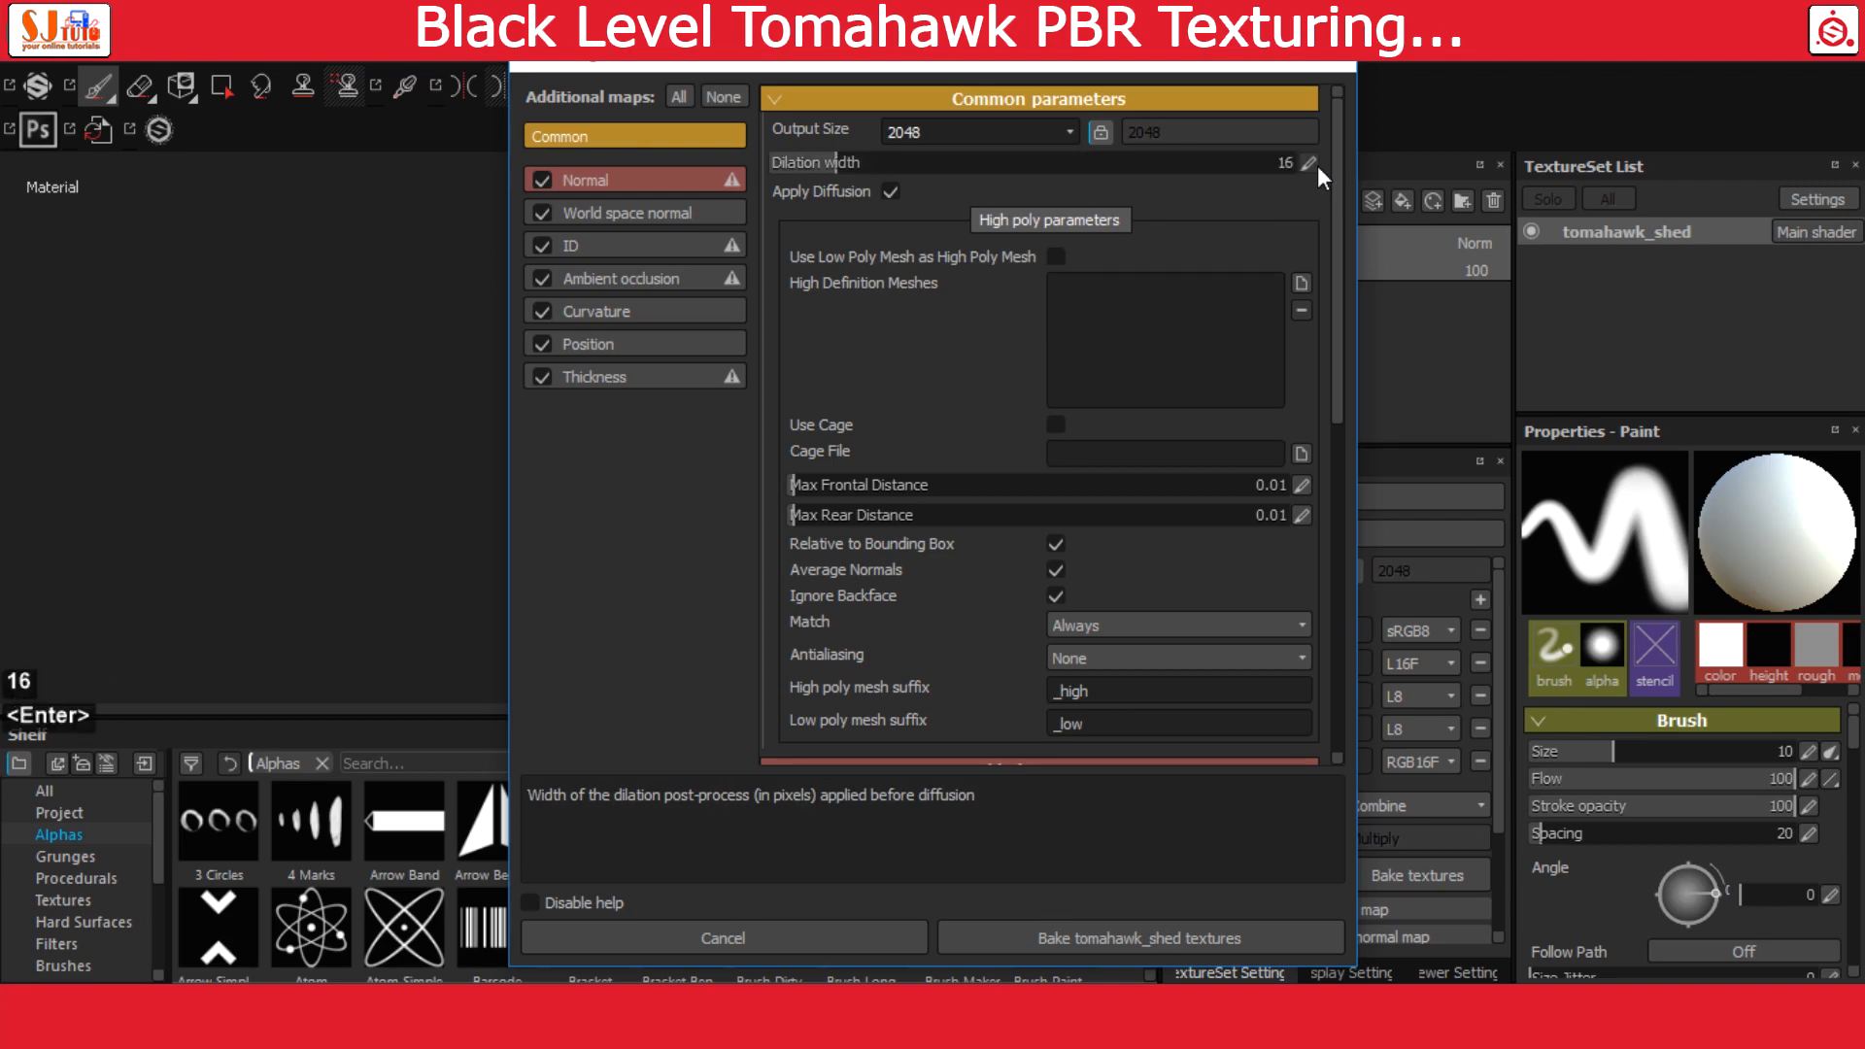
Set the bake's max rear distance to about 0.195, matching to By Mesh Name and antialiasing to Subsampling 4x4
click(886, 514)
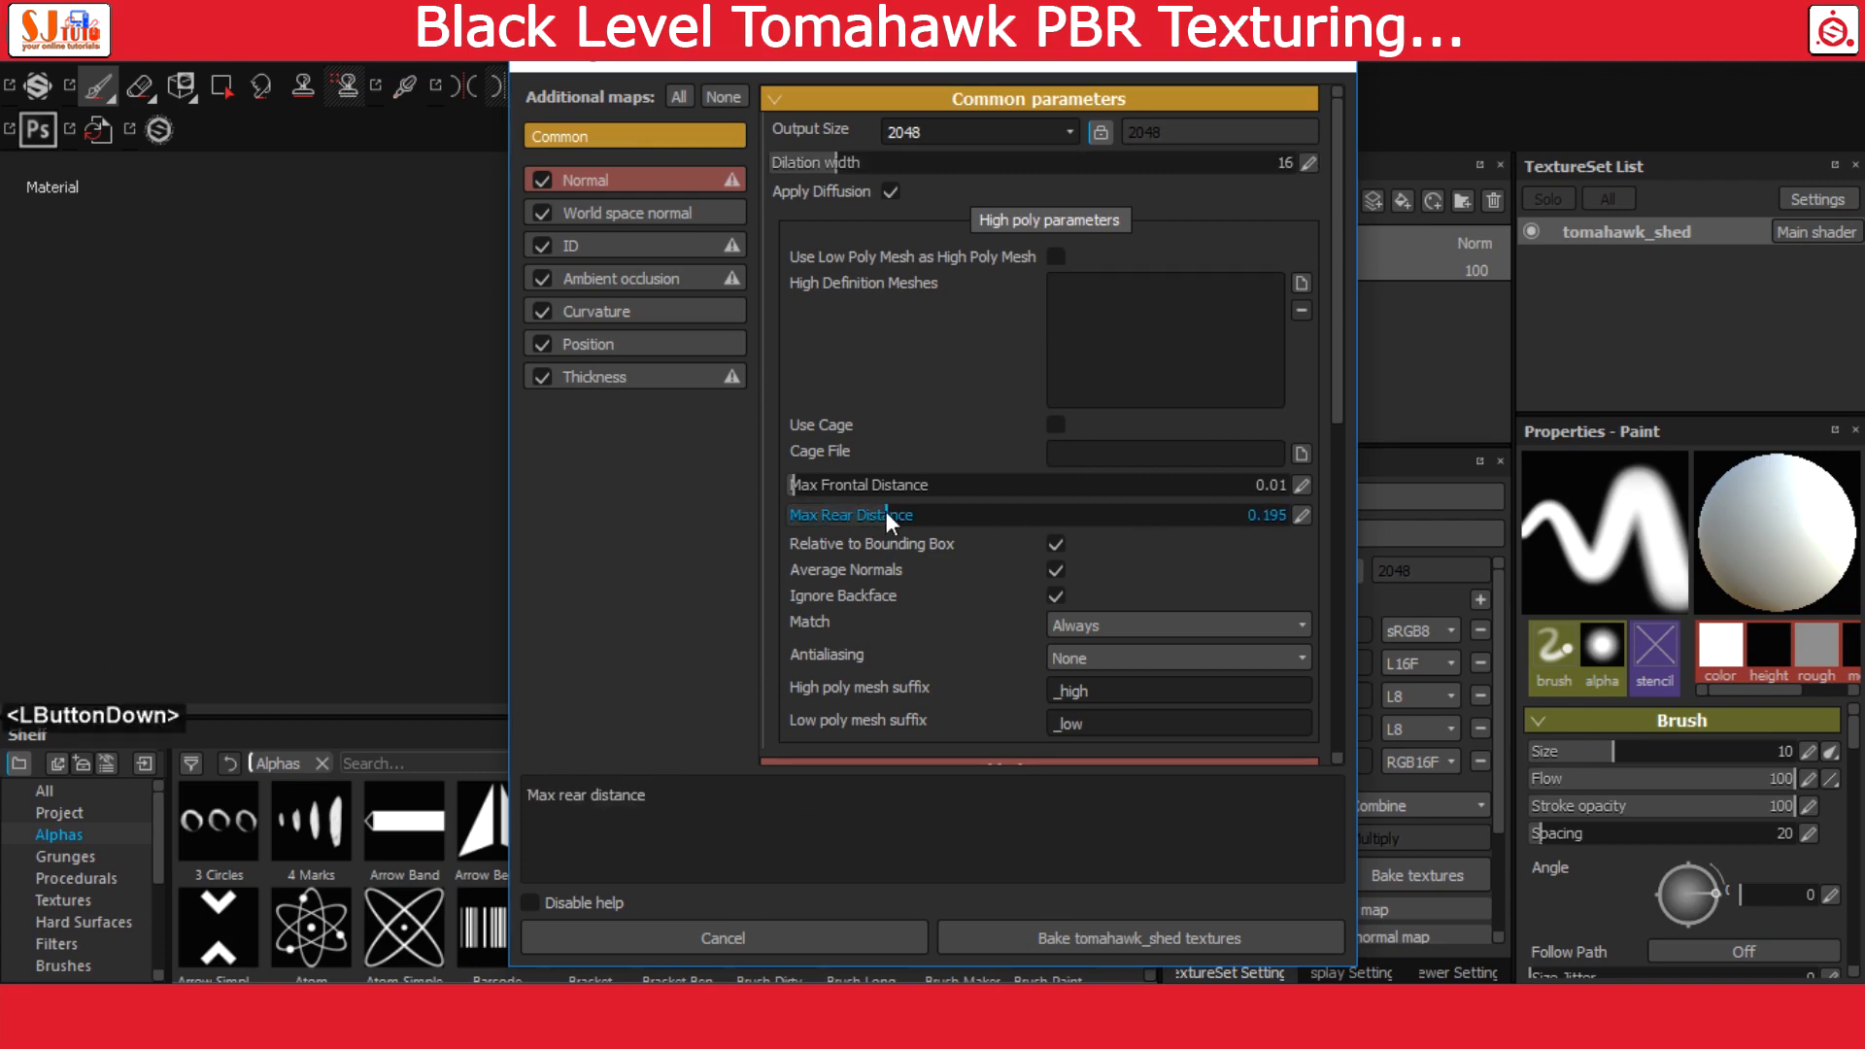
click(1093, 626)
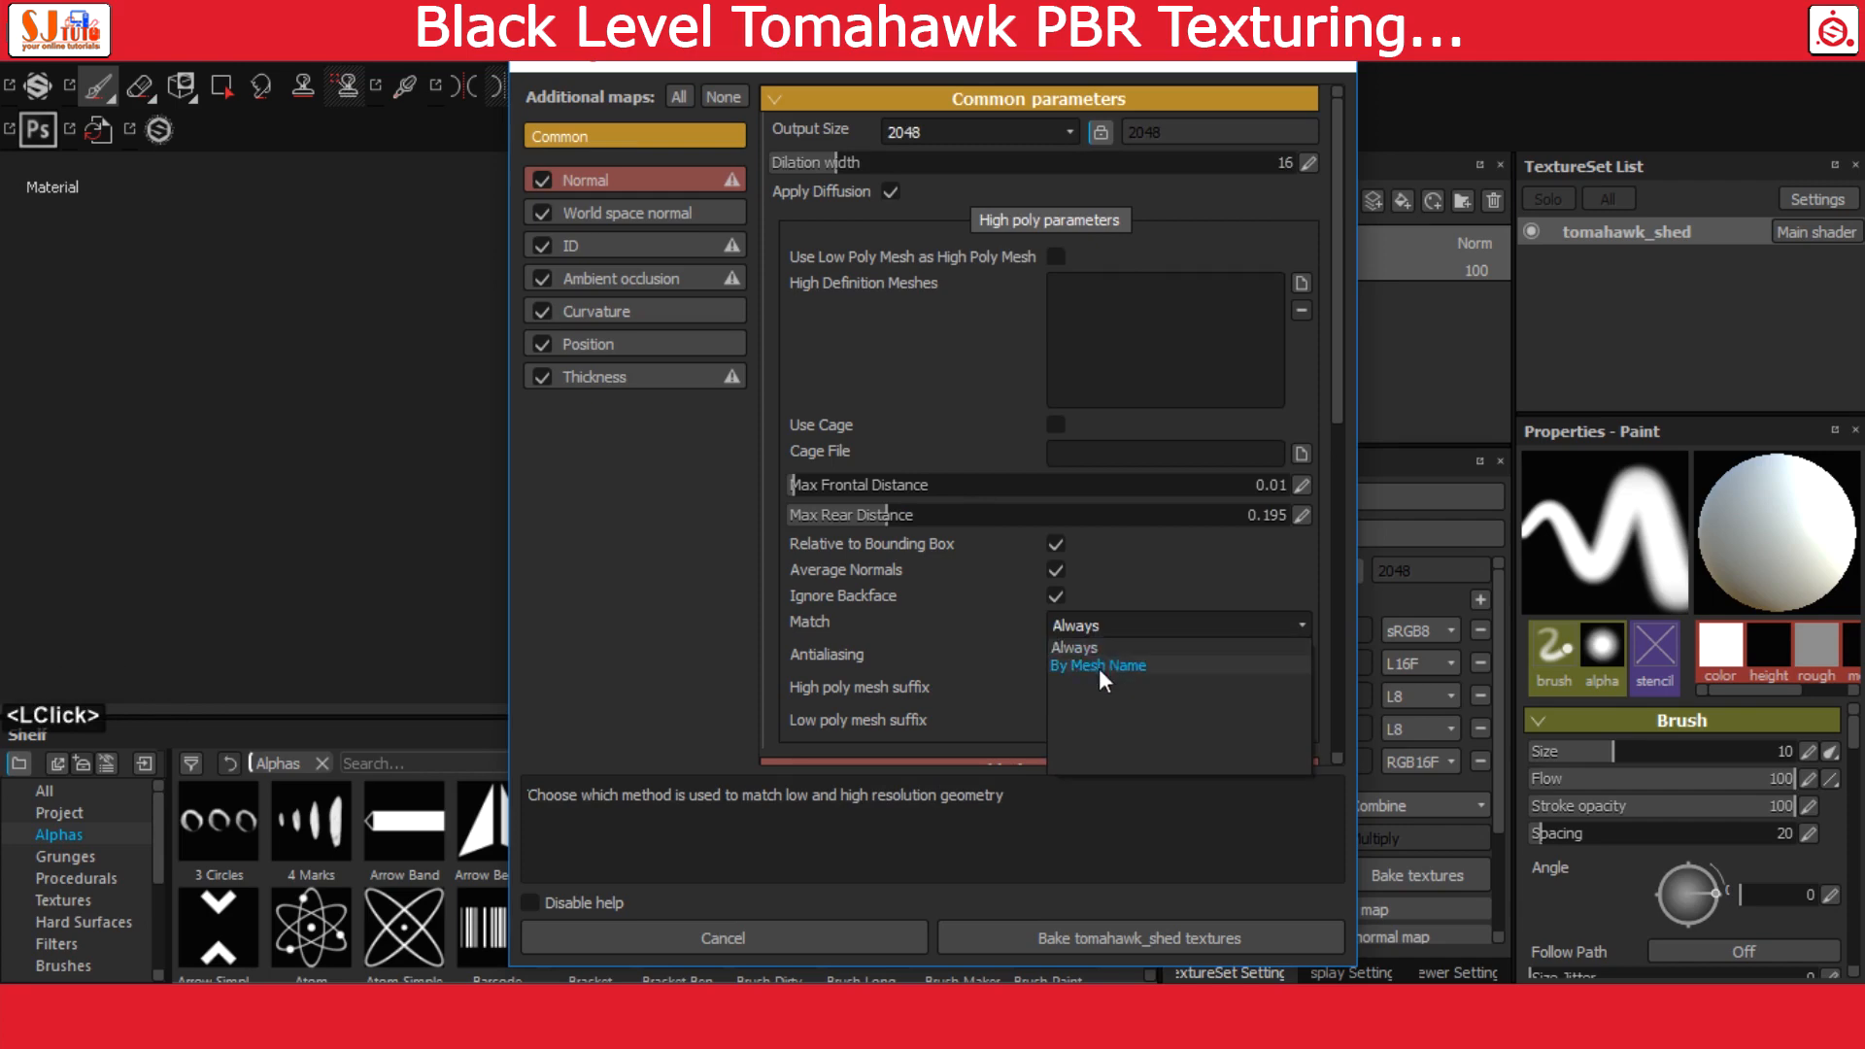
click(1098, 658)
click(1146, 665)
click(1144, 702)
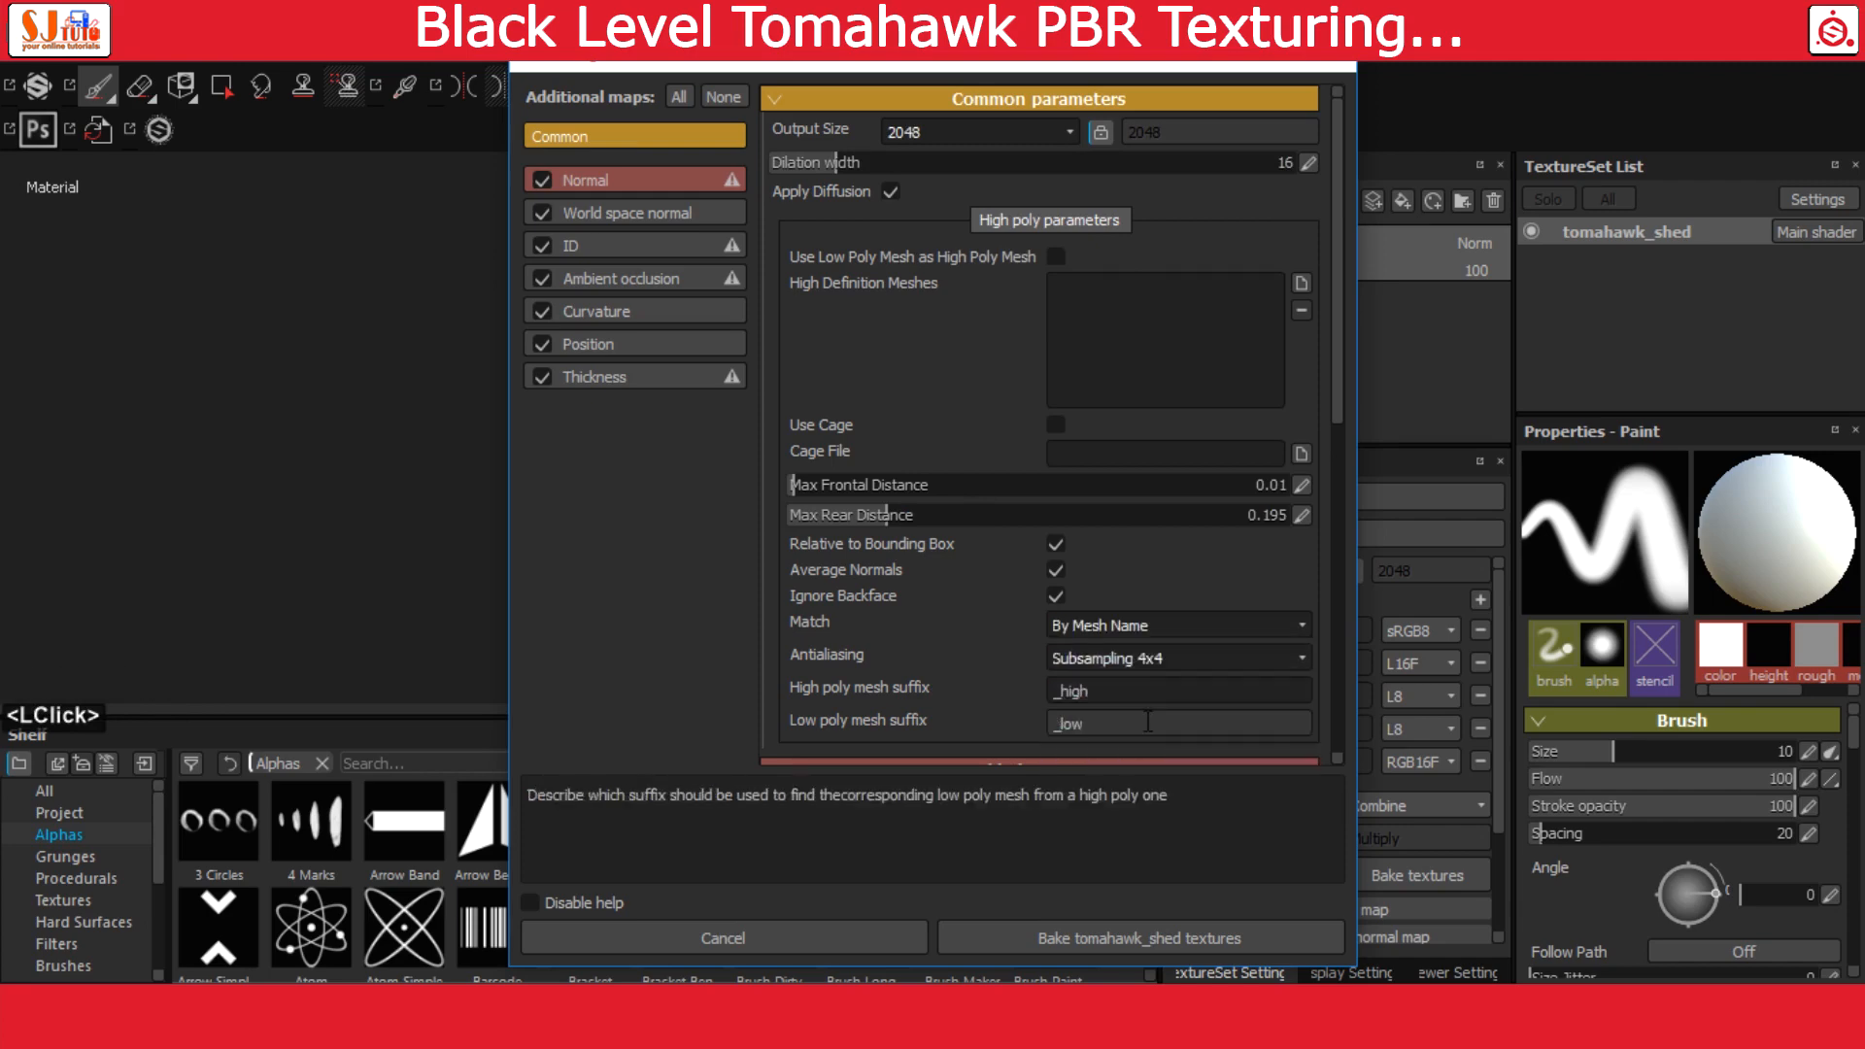
Load tomahawk_high as the high definition mesh for the bake
click(1301, 282)
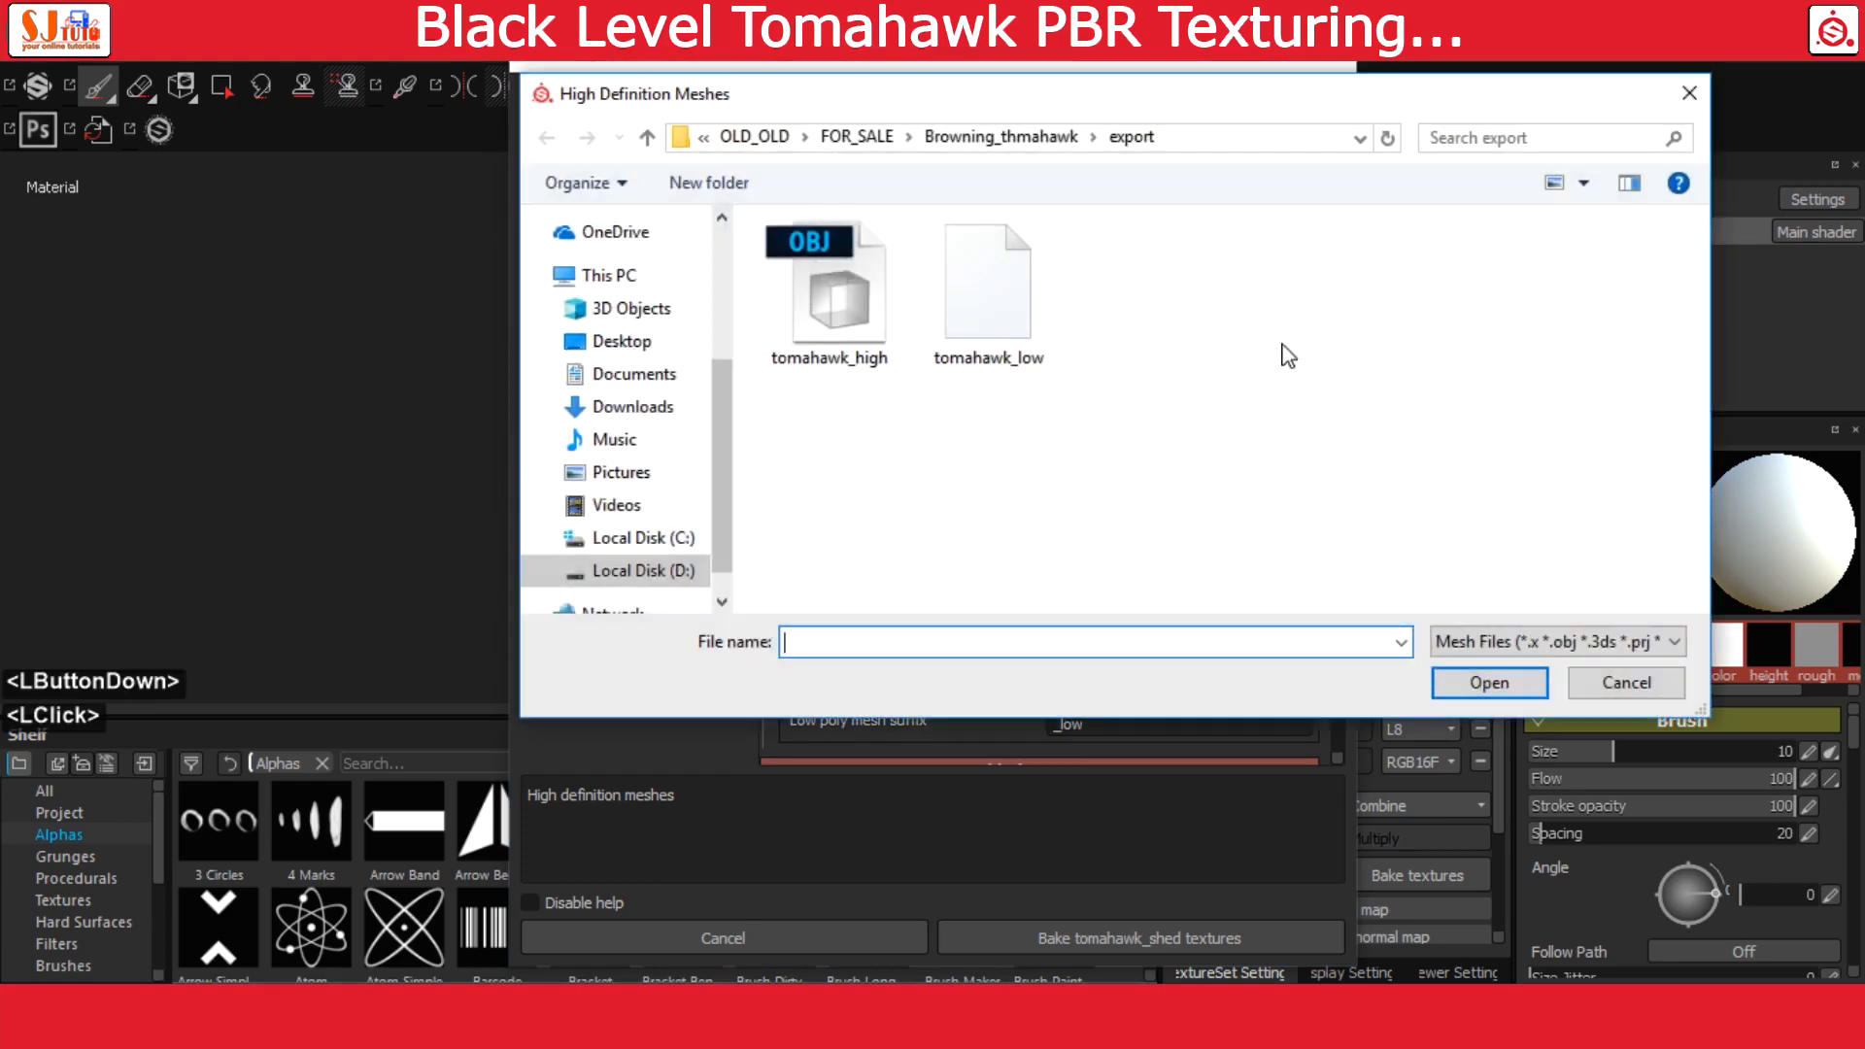
click(829, 291)
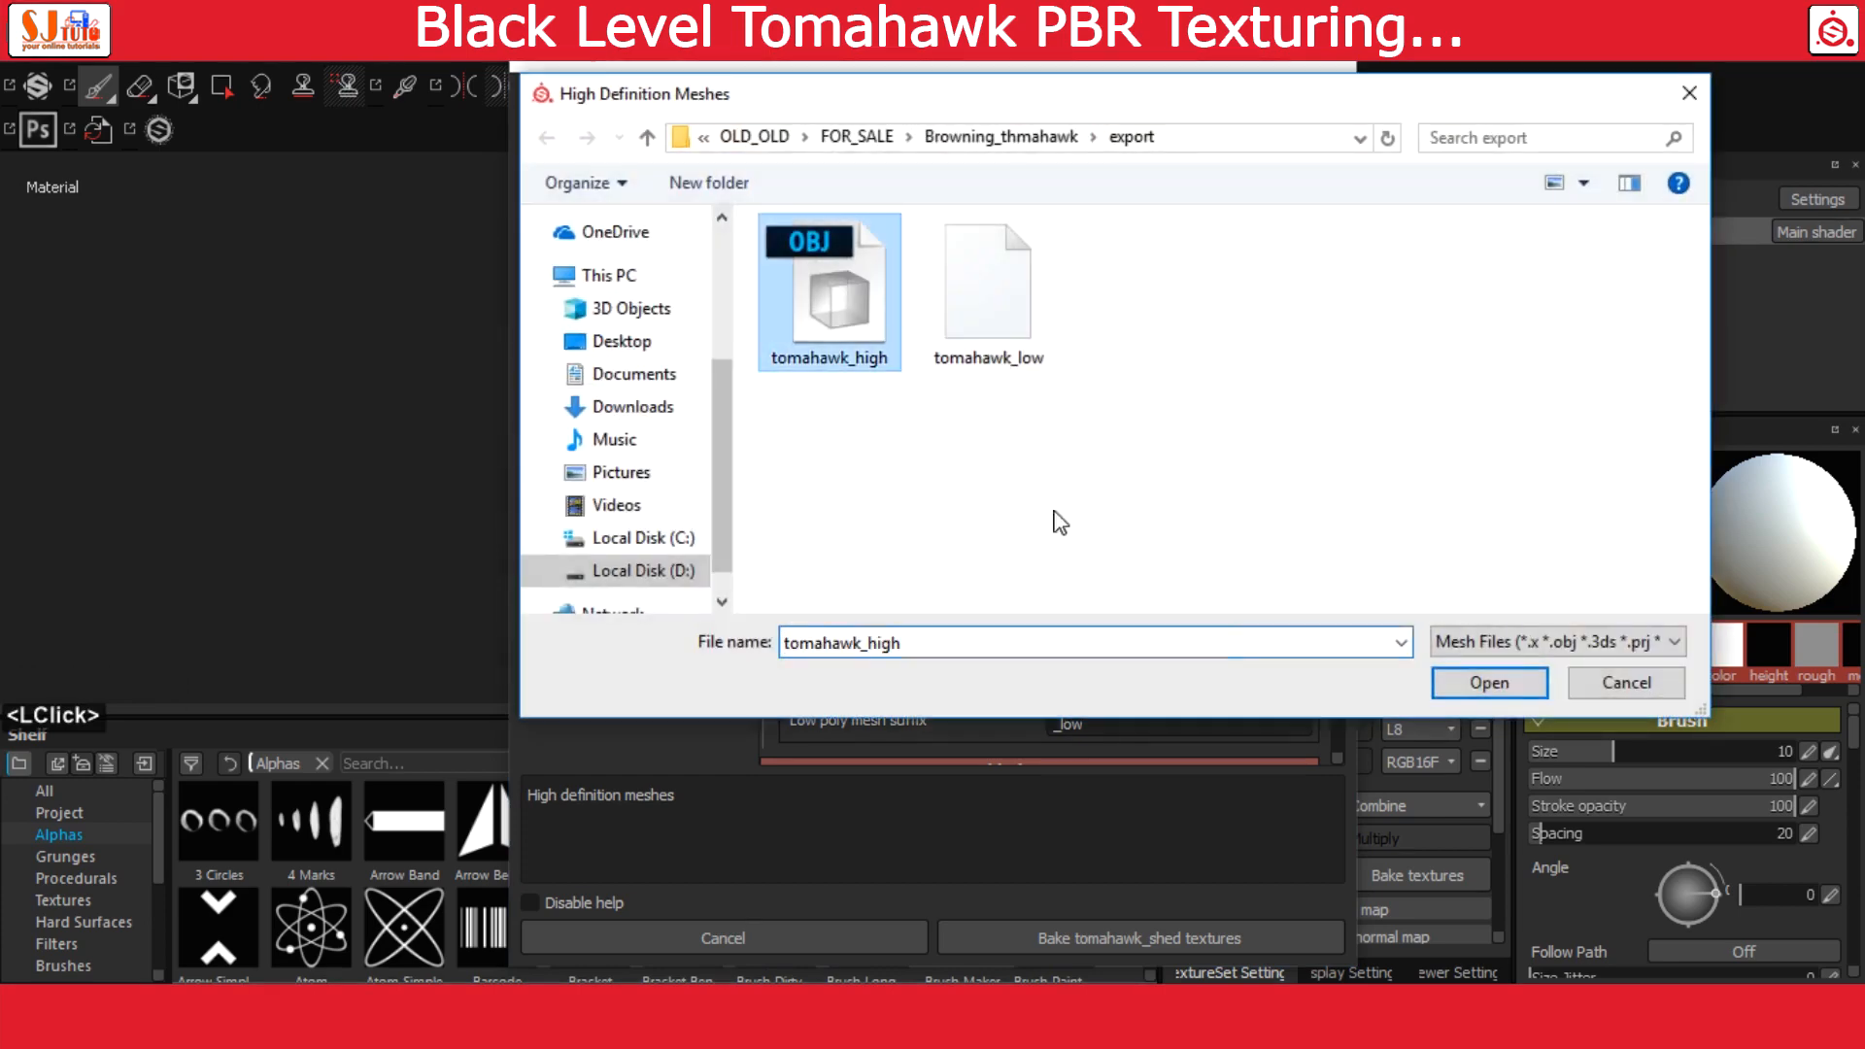
click(1488, 683)
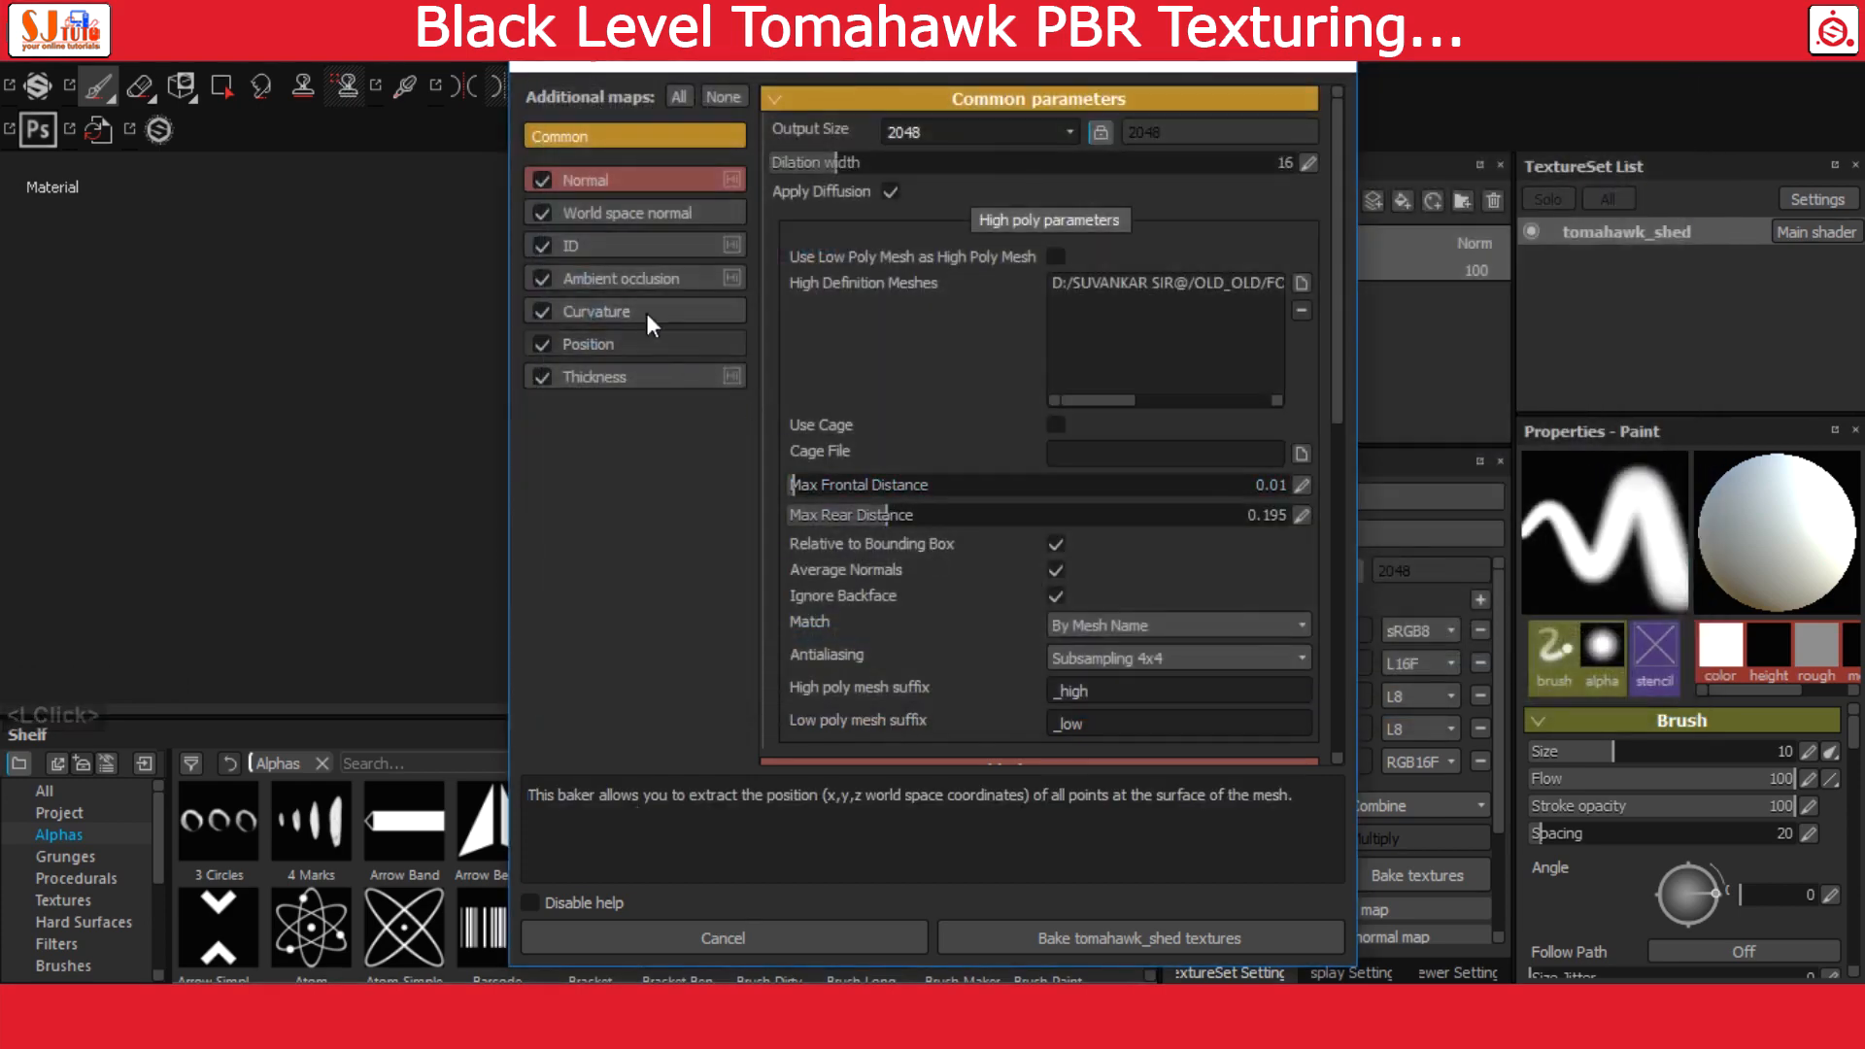
Set the thickness baker's self occlusion to Only Same Mesh Name
click(614, 377)
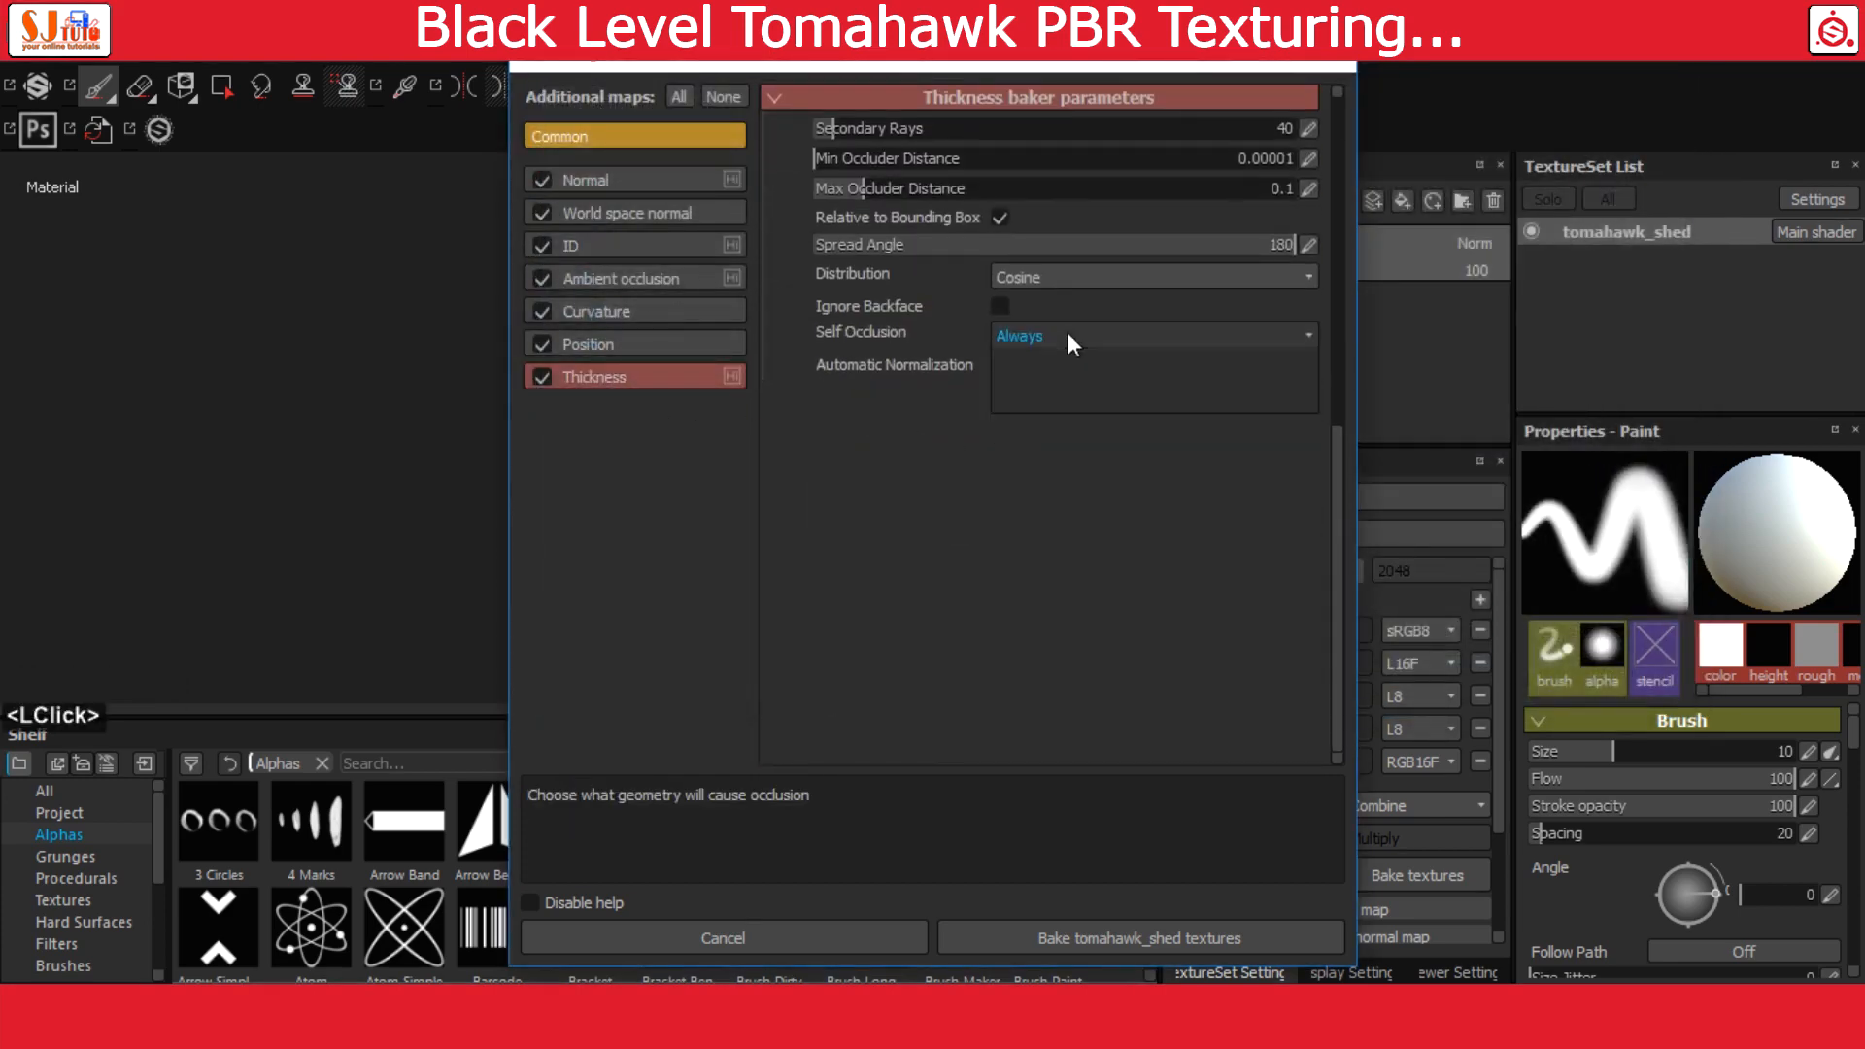
click(1069, 333)
click(1082, 376)
Check the position baker parameters and disable seams in the curvature baker
click(628, 349)
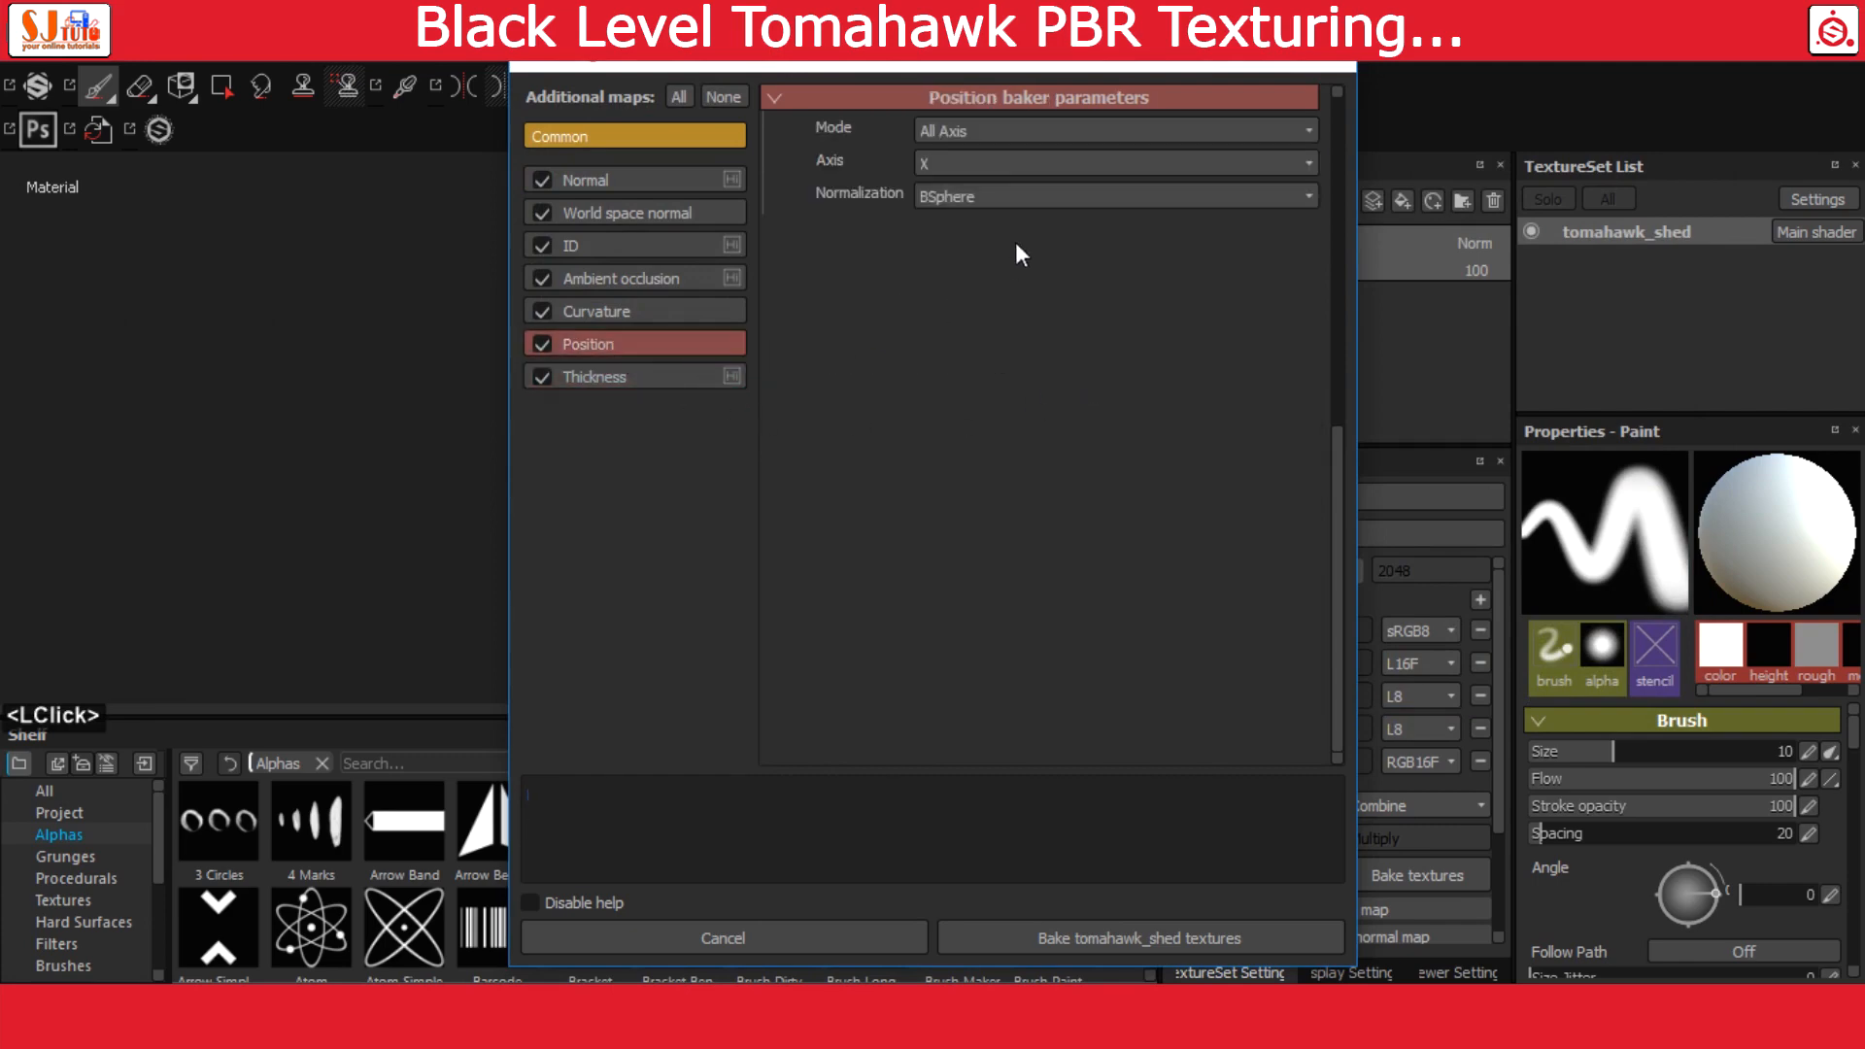
click(627, 308)
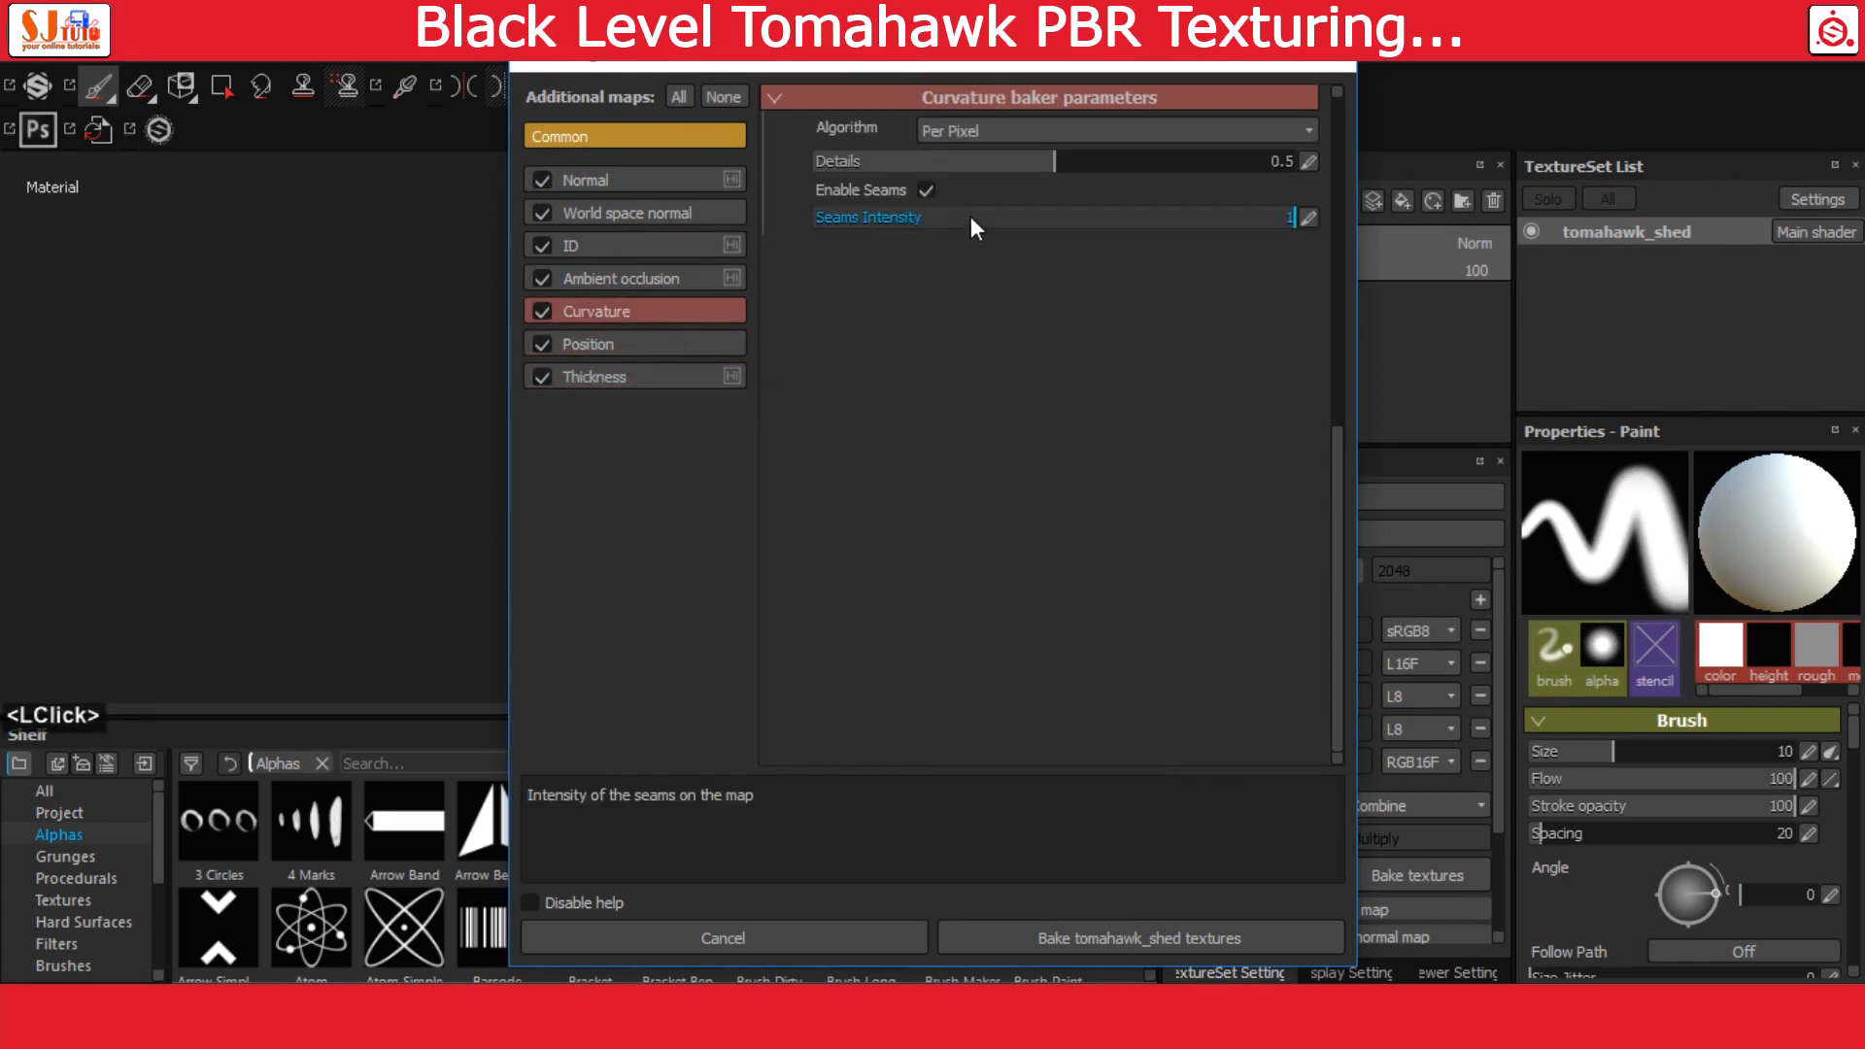
click(924, 189)
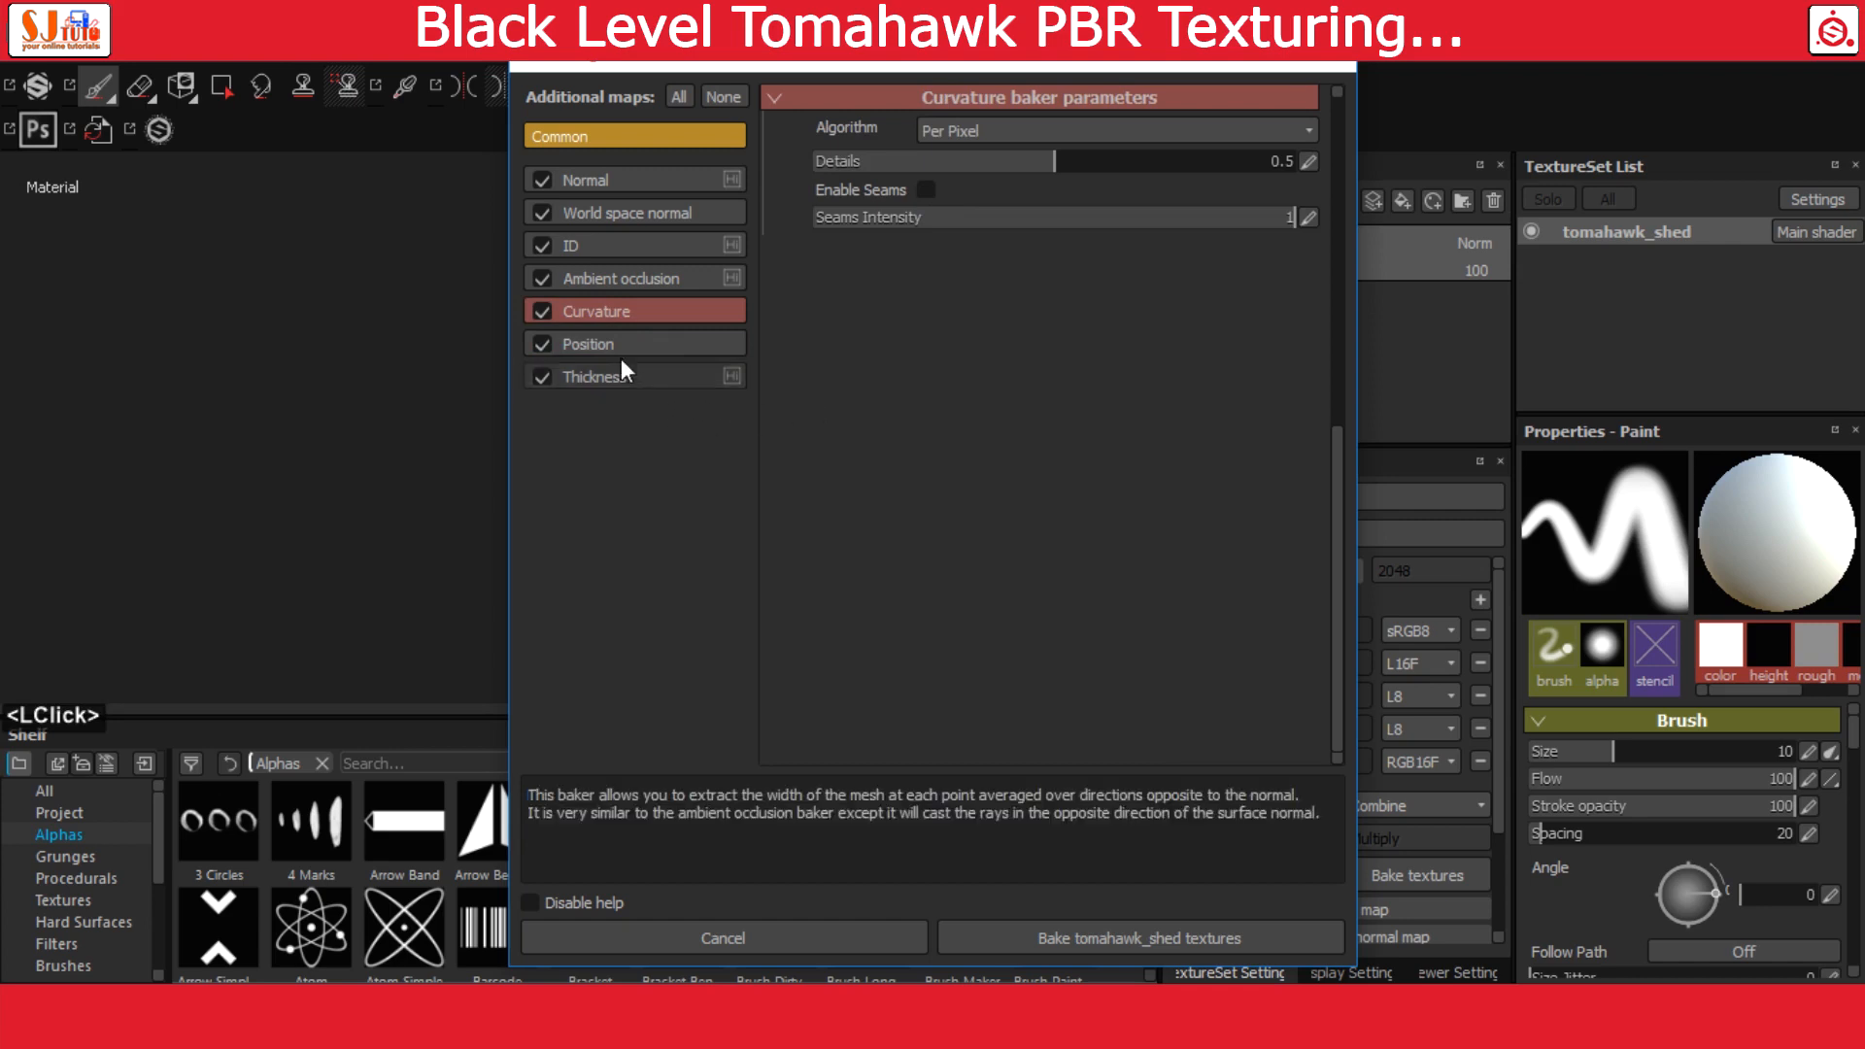
Set the ambient occlusion baker's self occlusion to Only Same Mesh Name
click(608, 280)
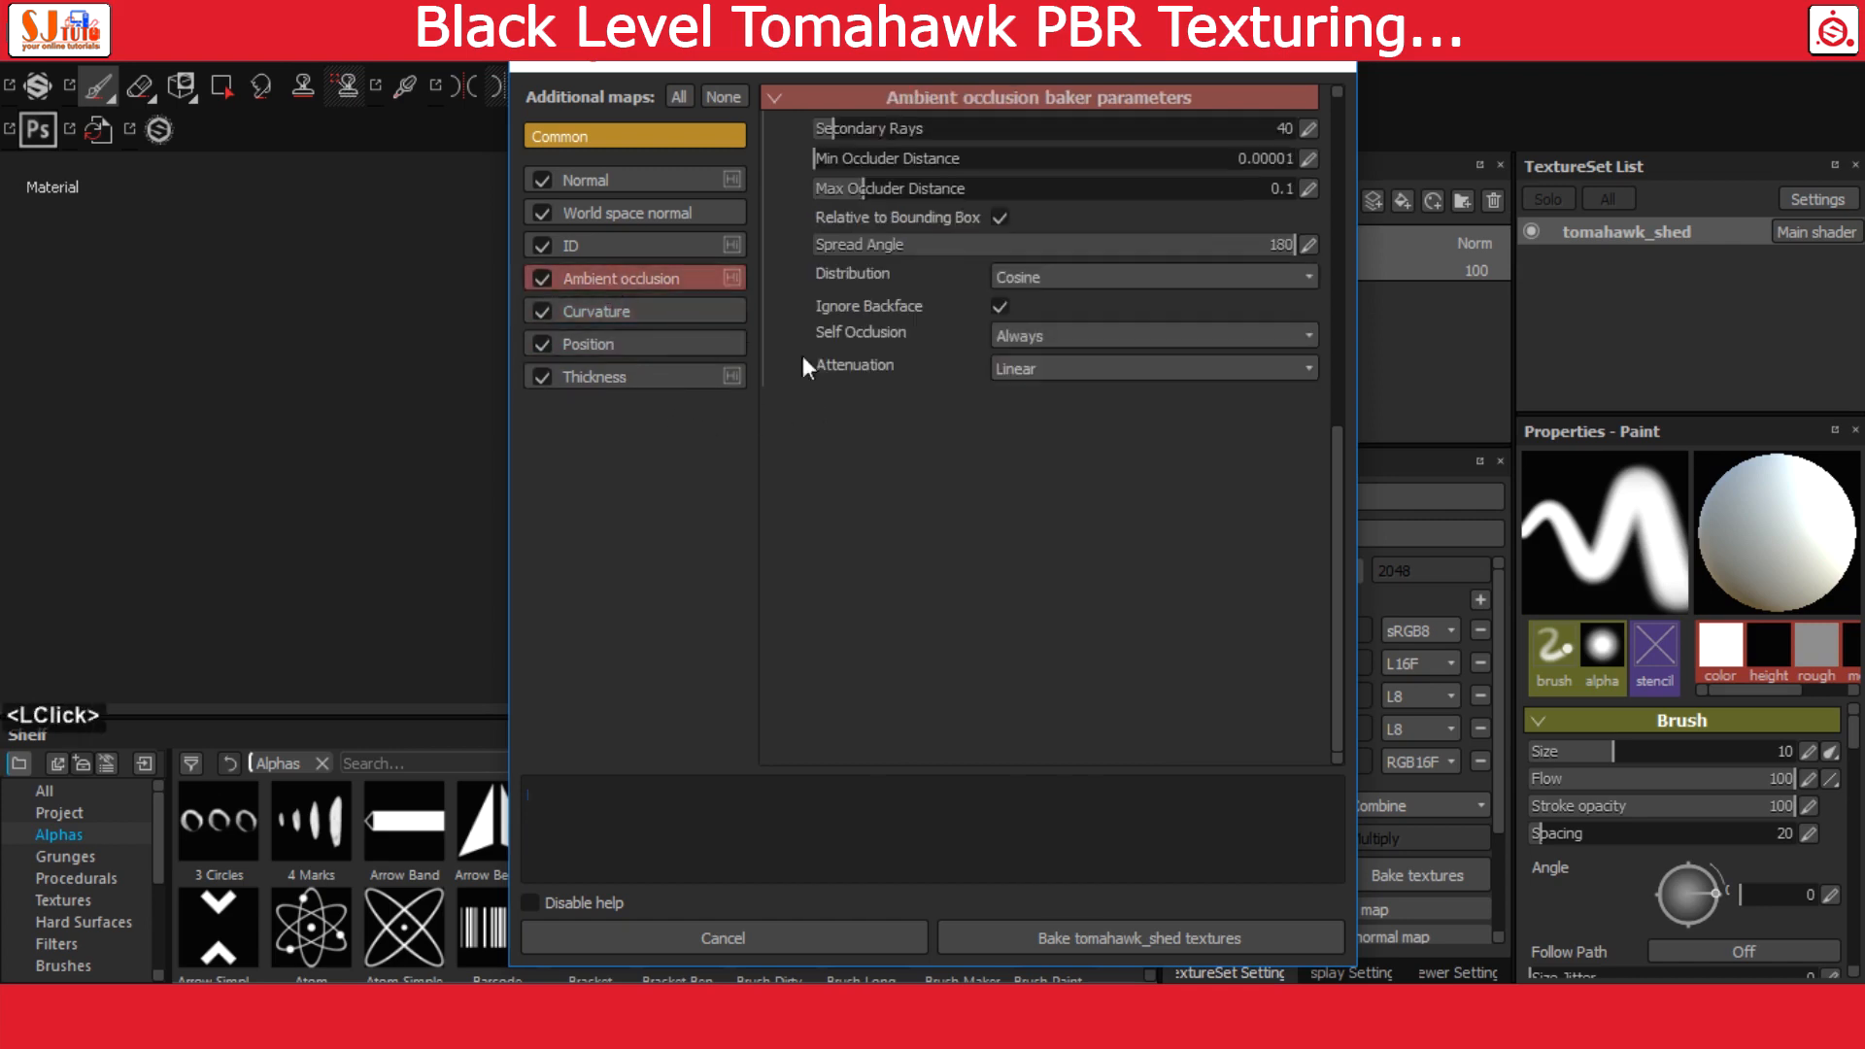
click(1090, 341)
click(1098, 375)
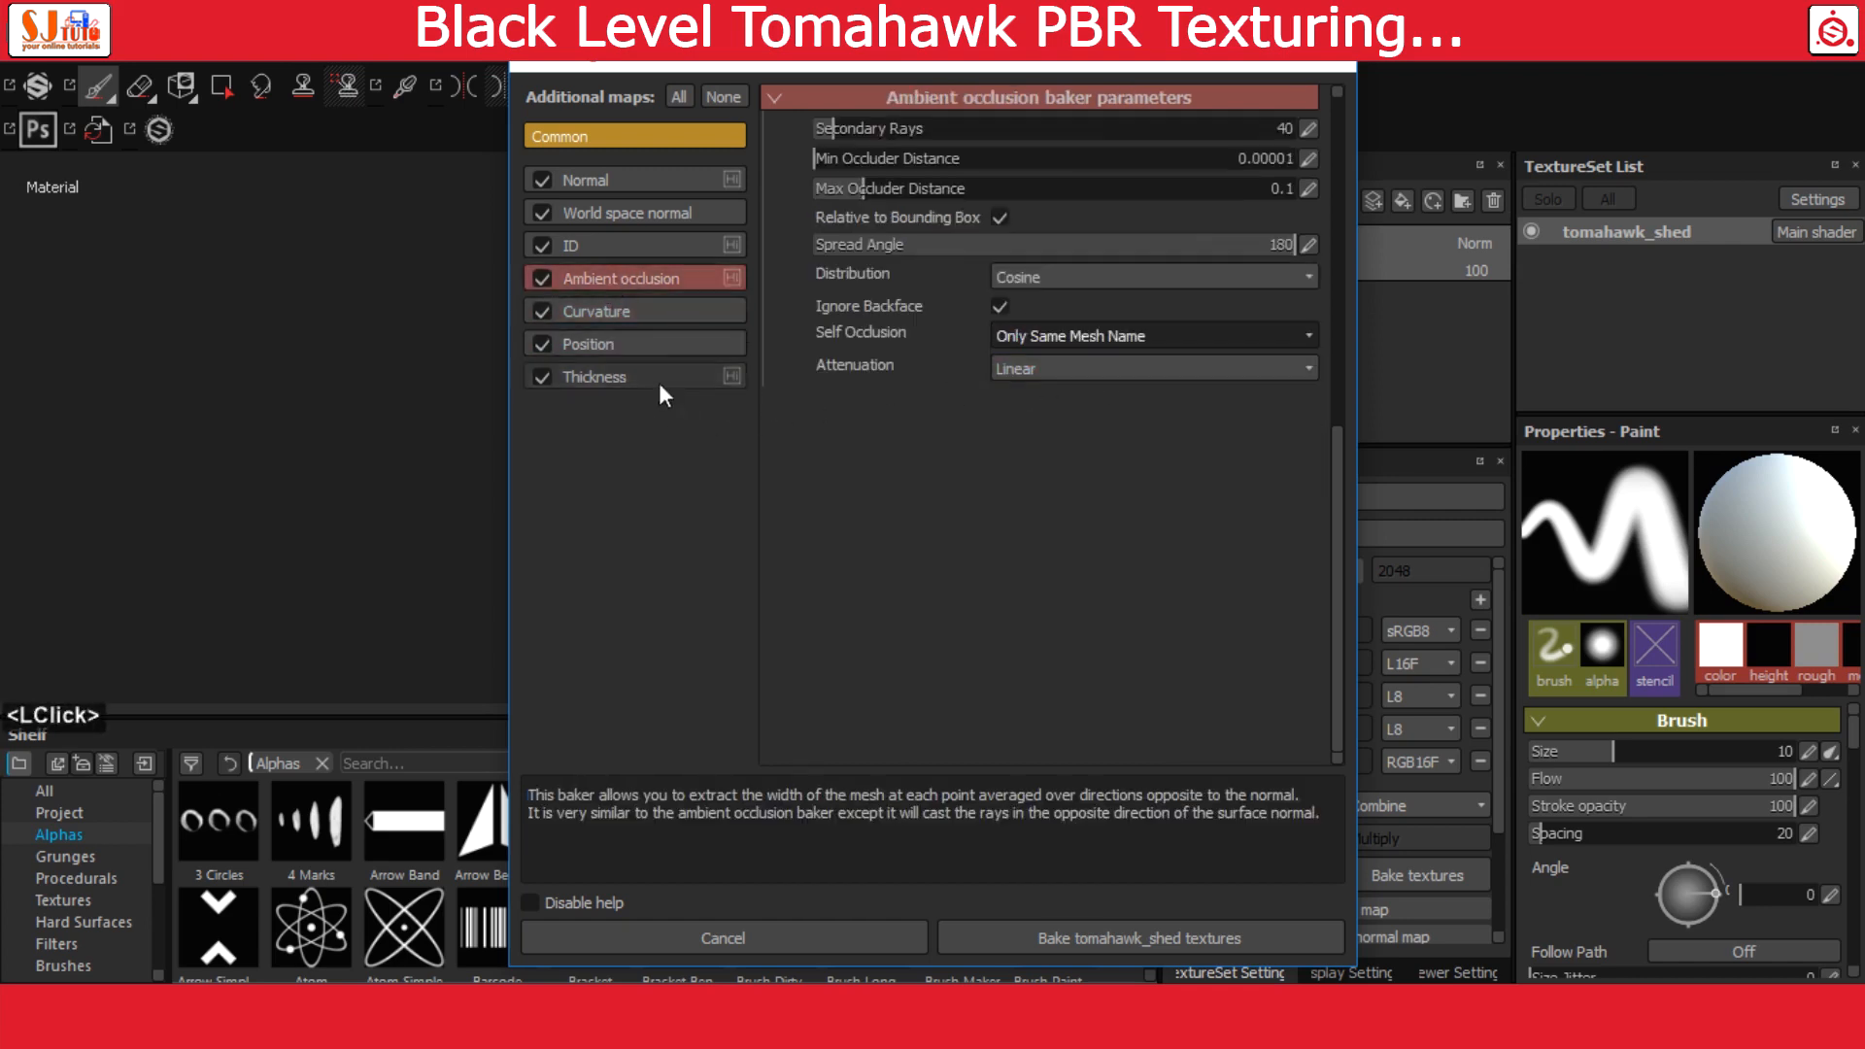
Exclude the ID map from the bake and bake the remaining tomahawk_shed textures
click(581, 253)
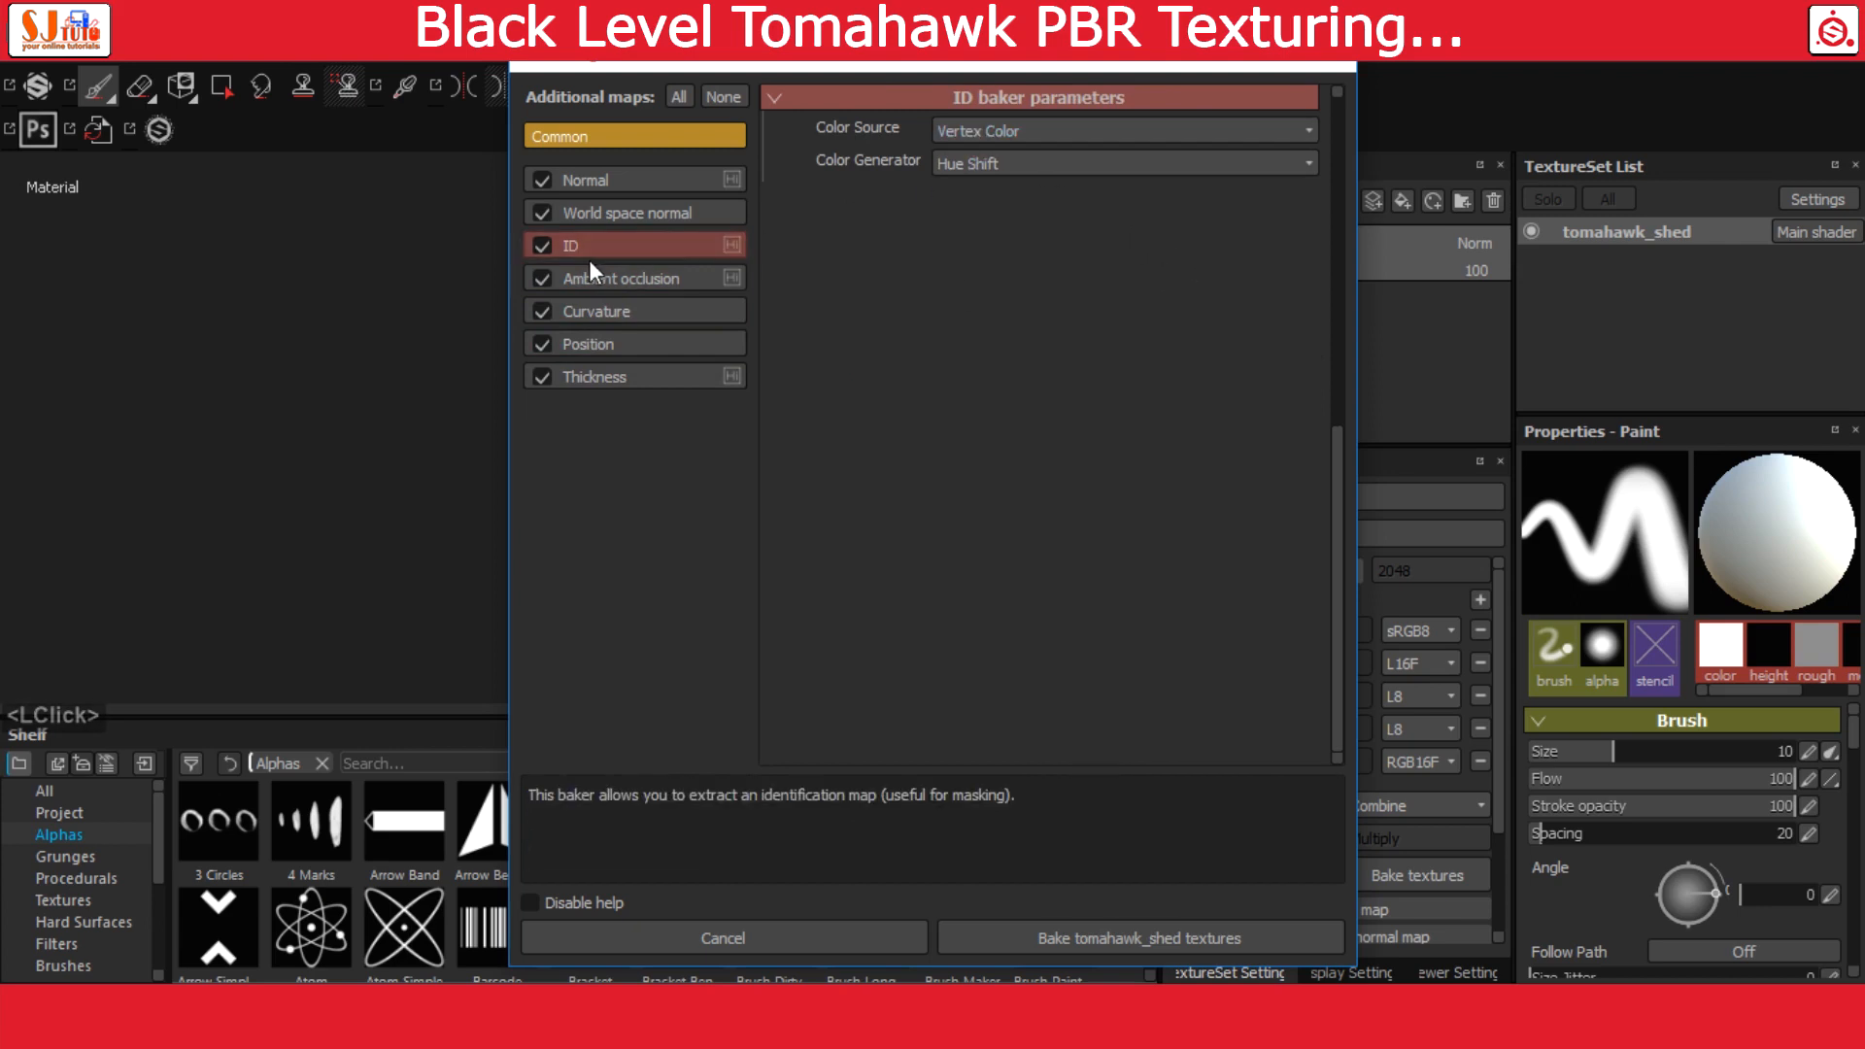
click(542, 251)
click(585, 216)
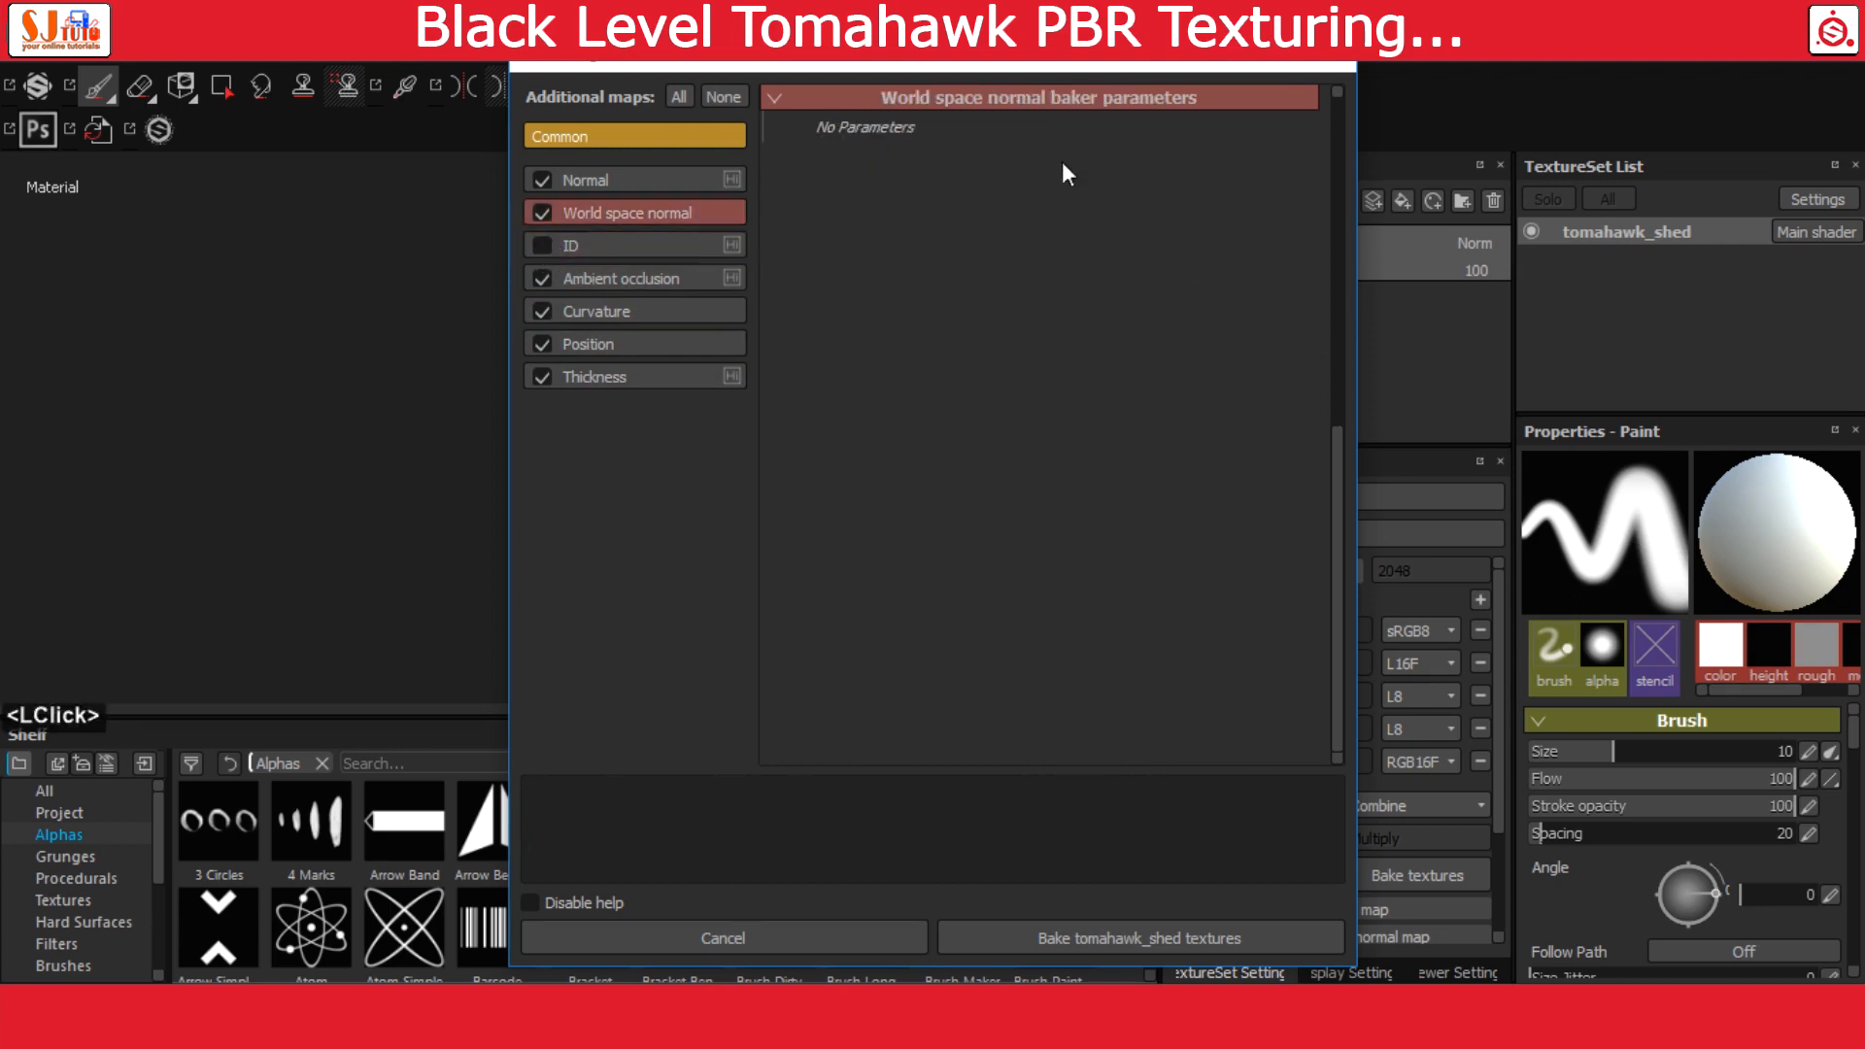
click(630, 136)
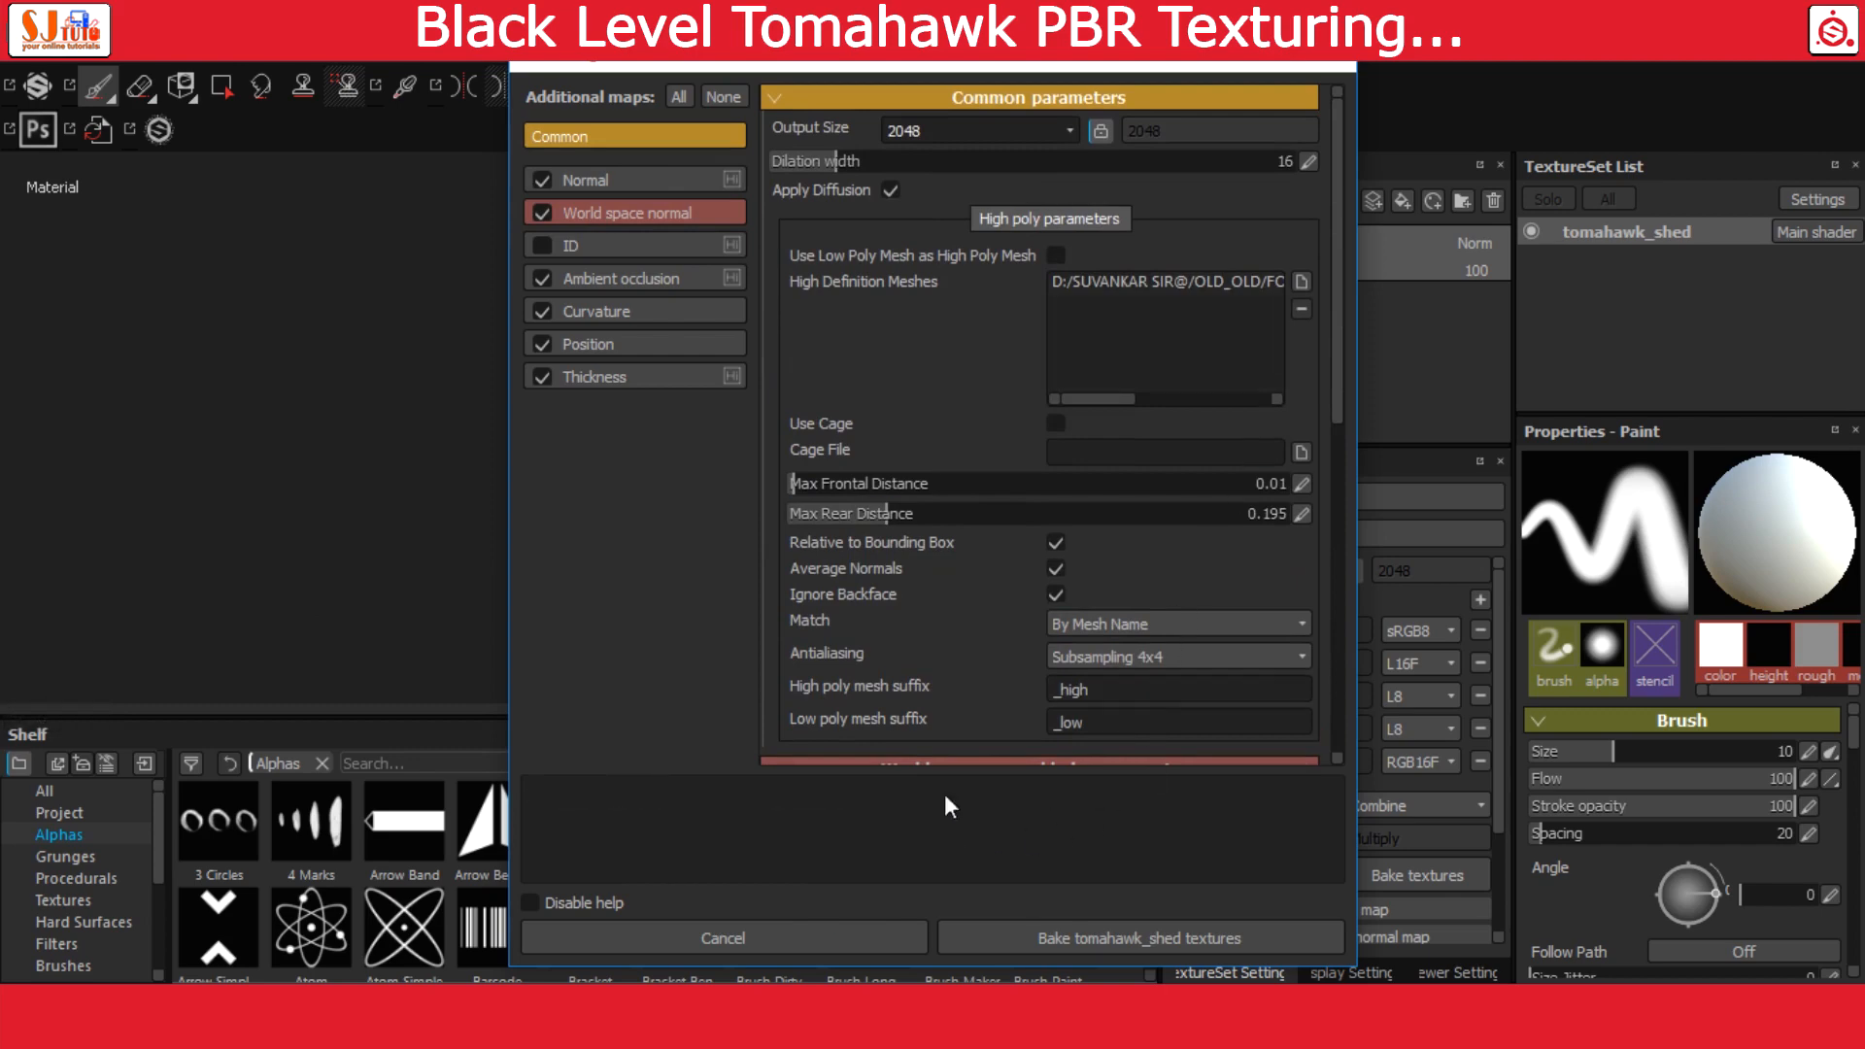
click(1126, 928)
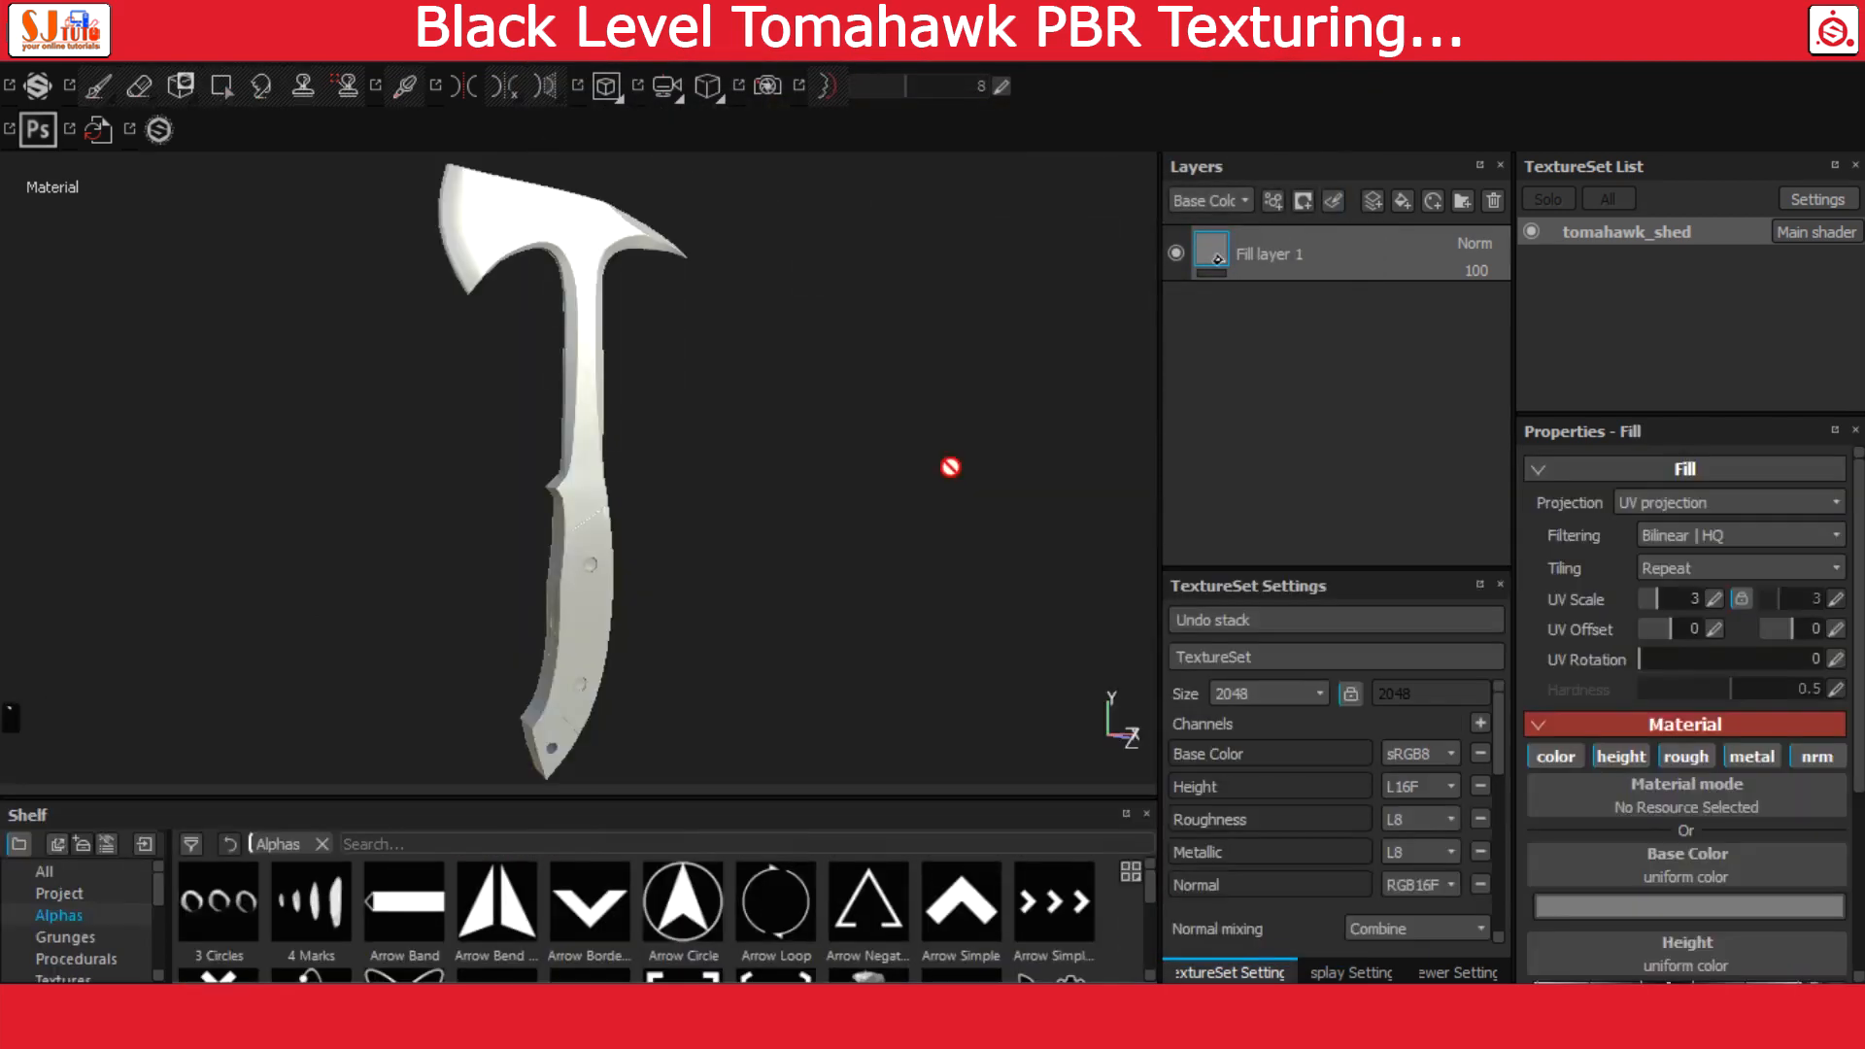
Delete the existing fill layer and add a layer folder named hawk
click(1493, 204)
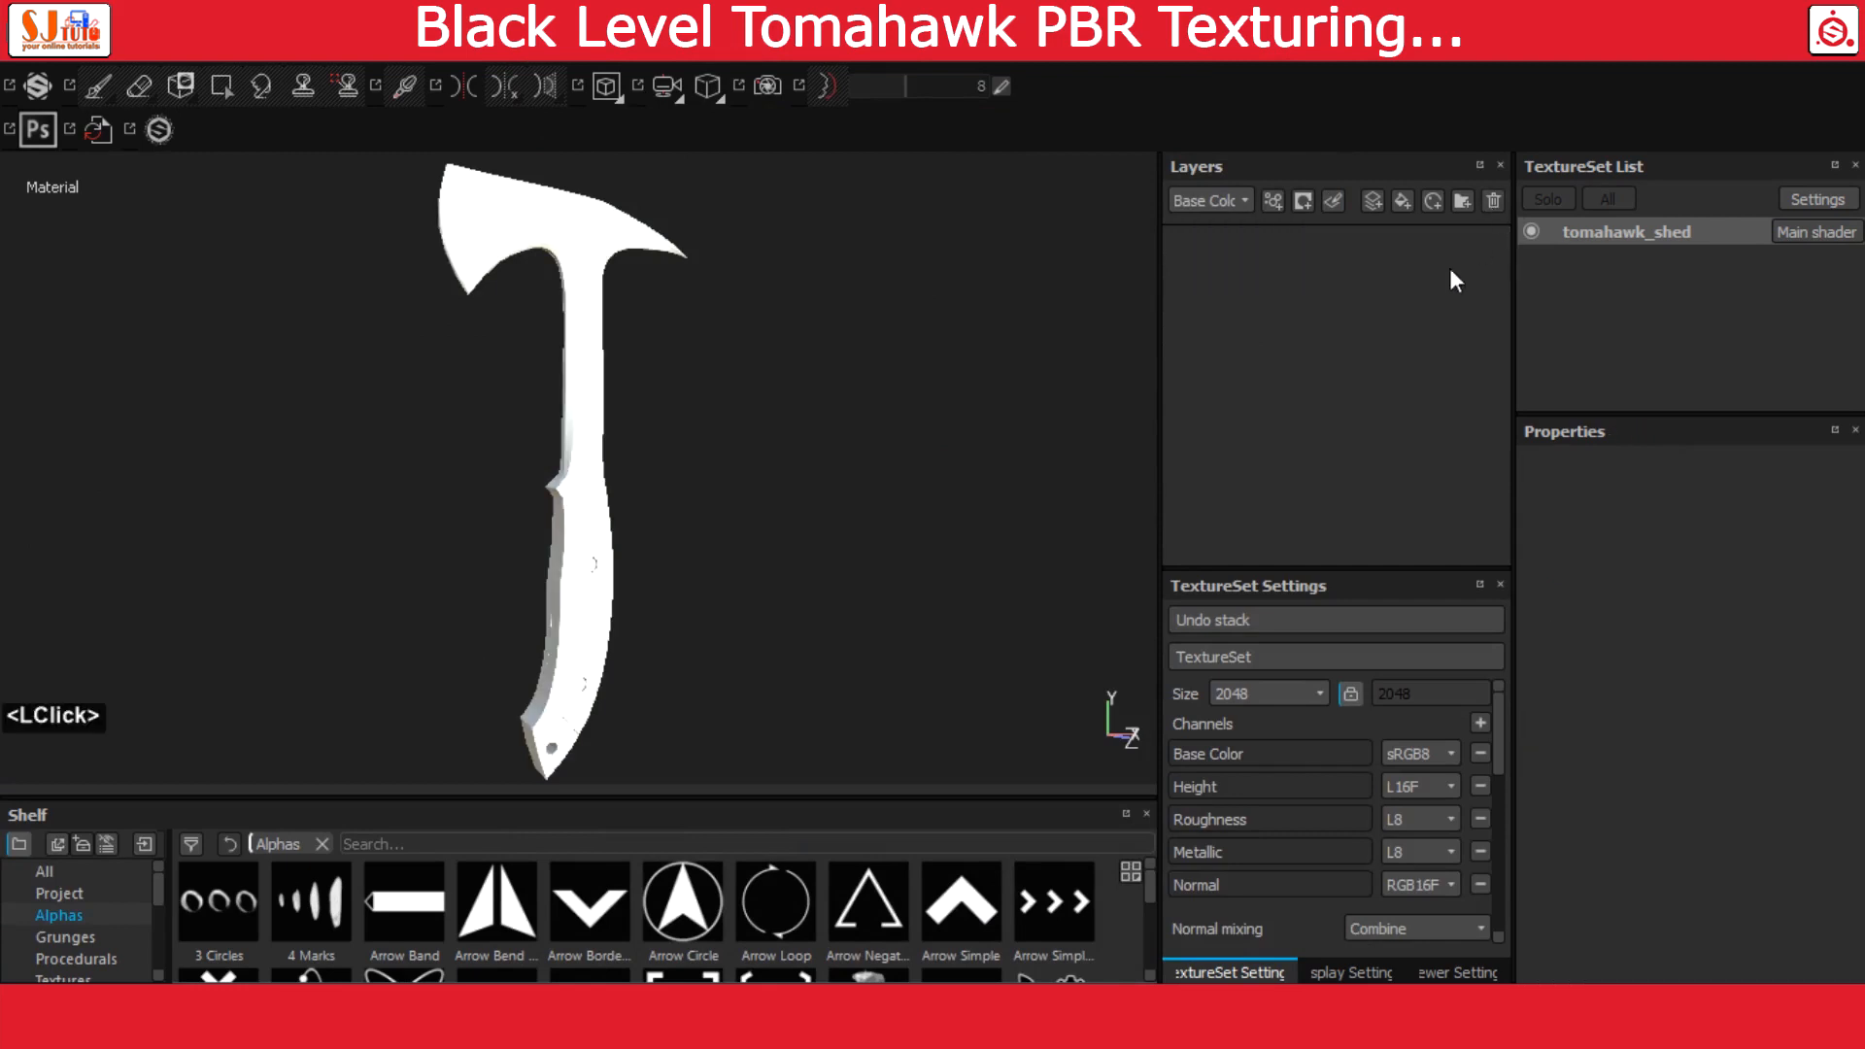
click(1459, 203)
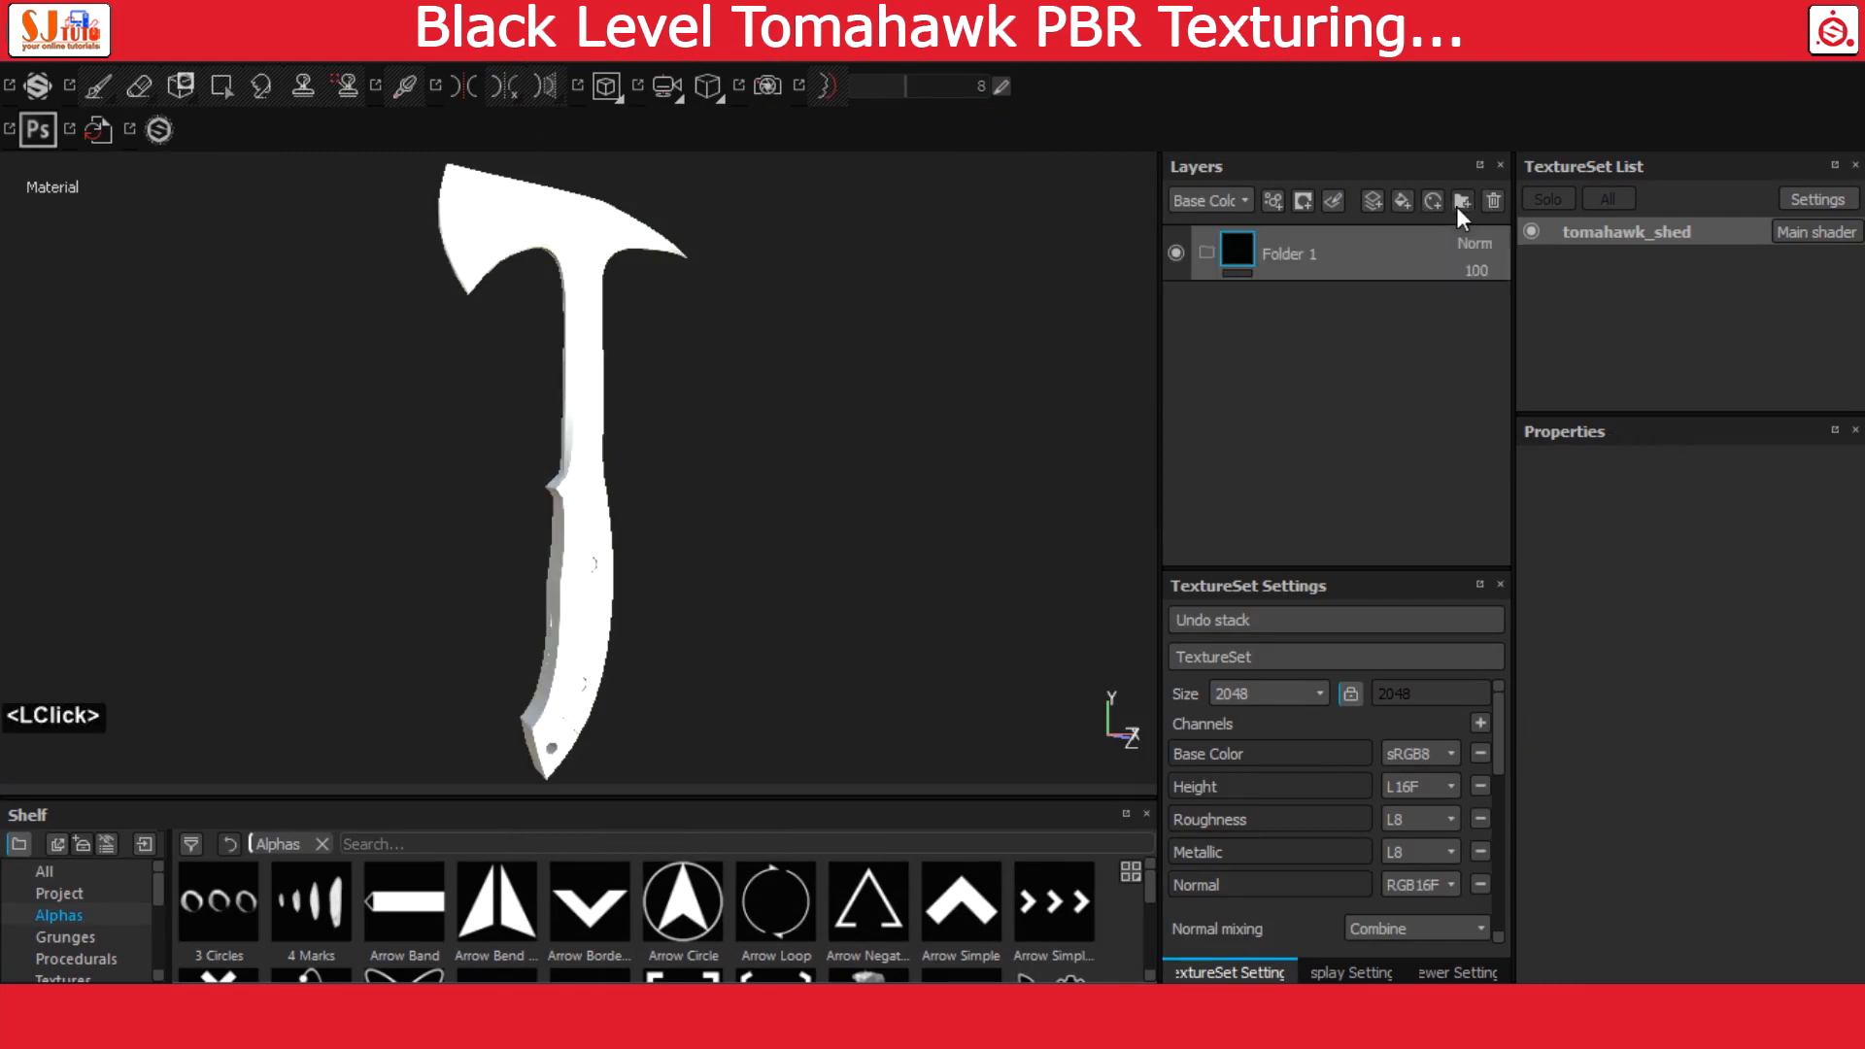
double_click(1291, 254)
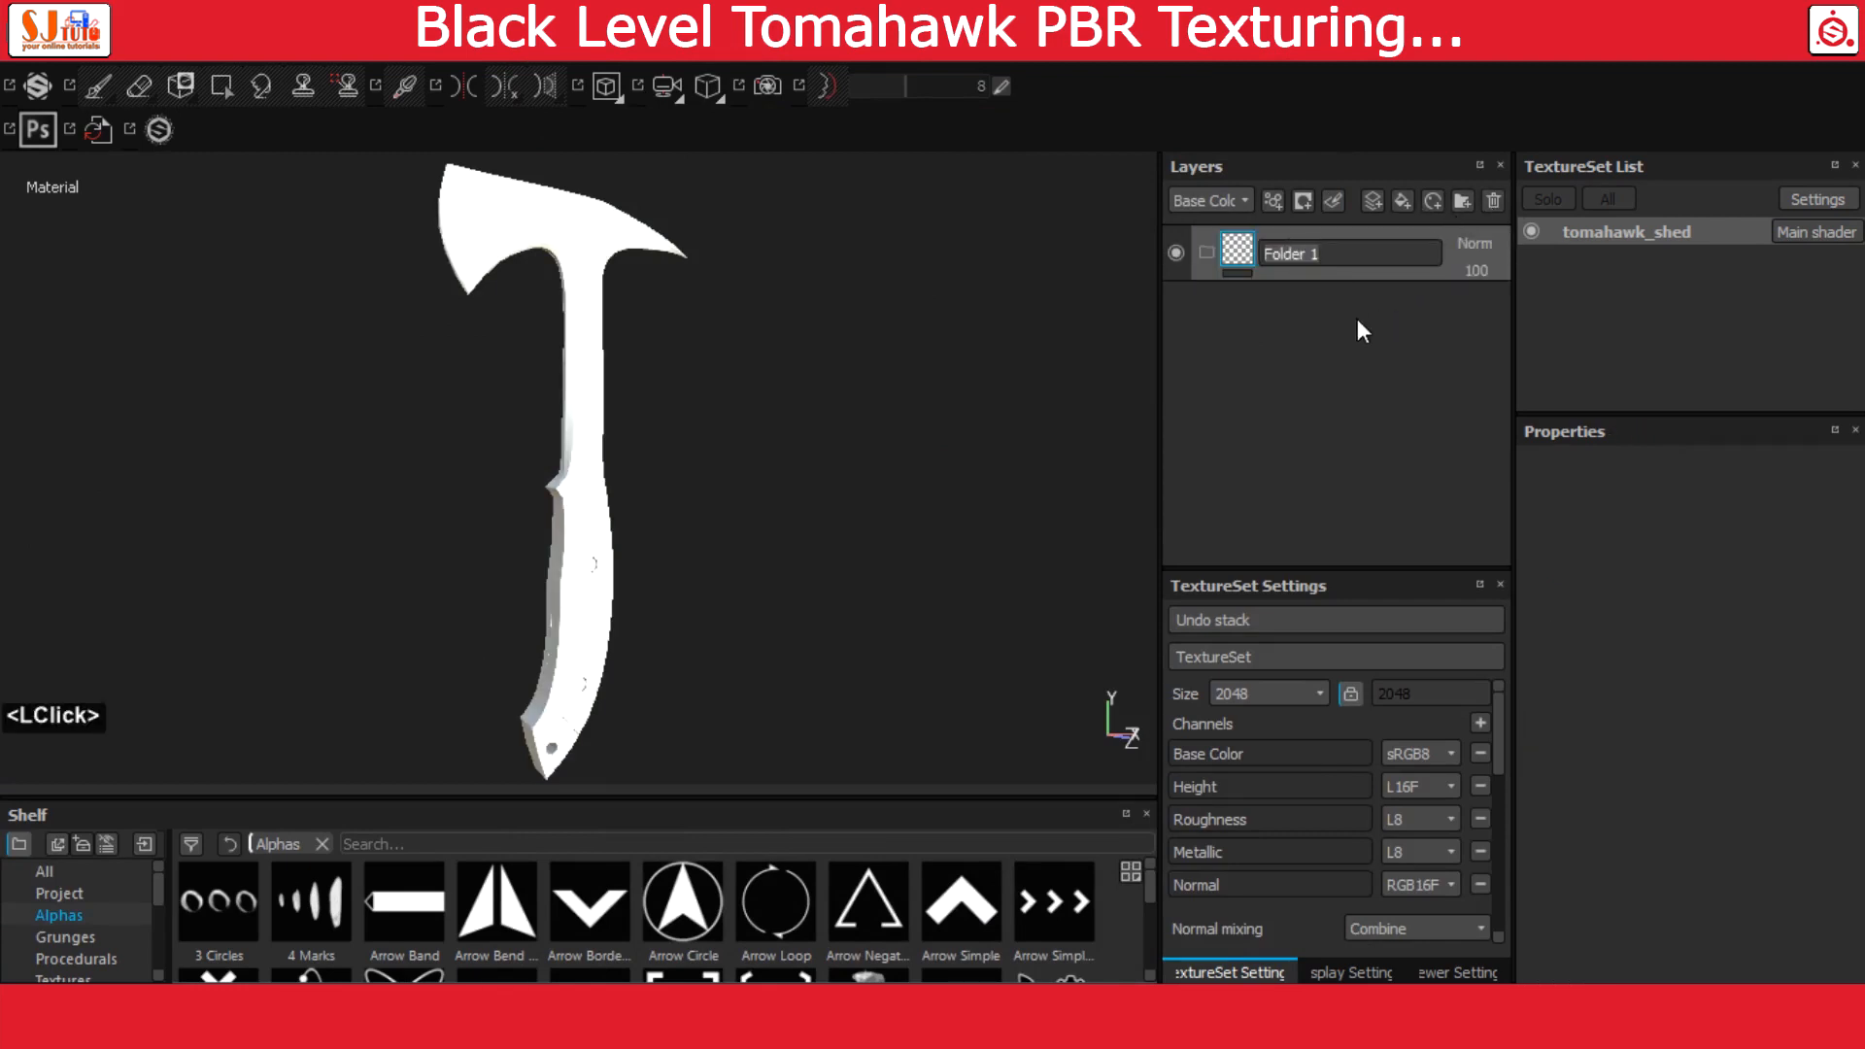
text(hawk)
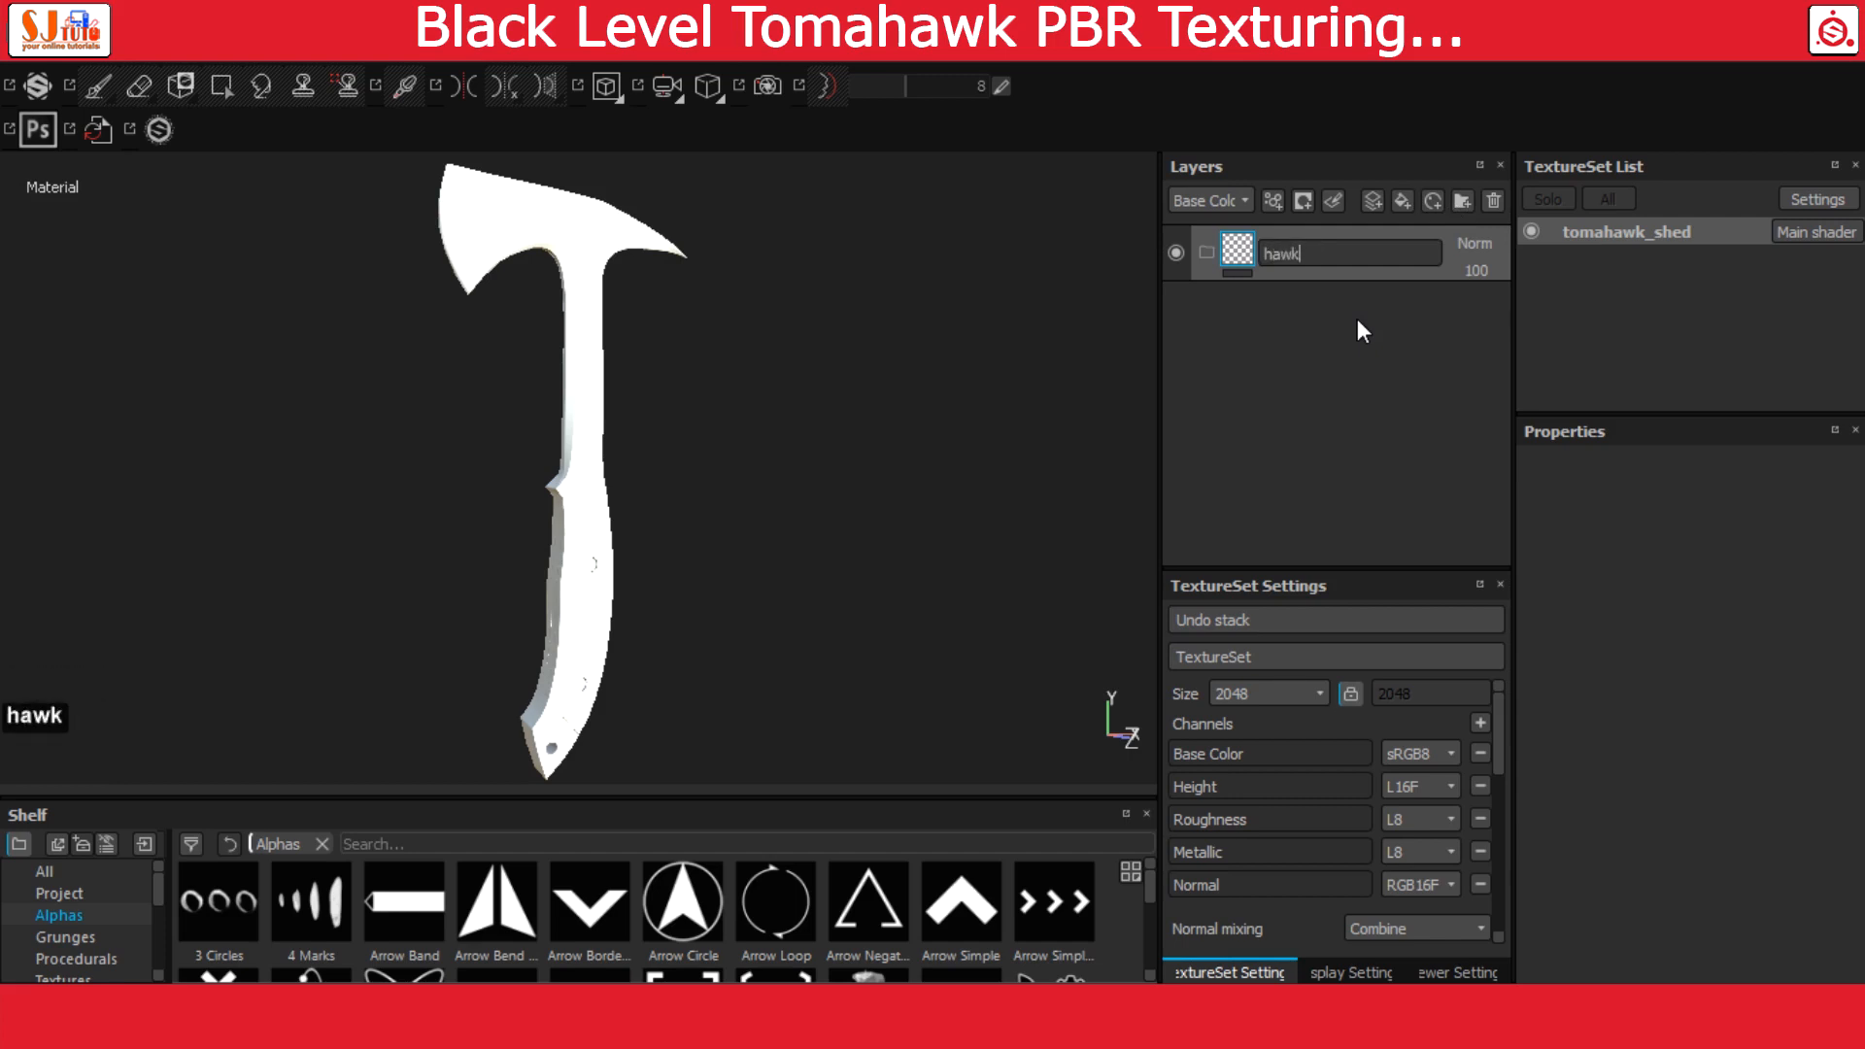
key(Return)
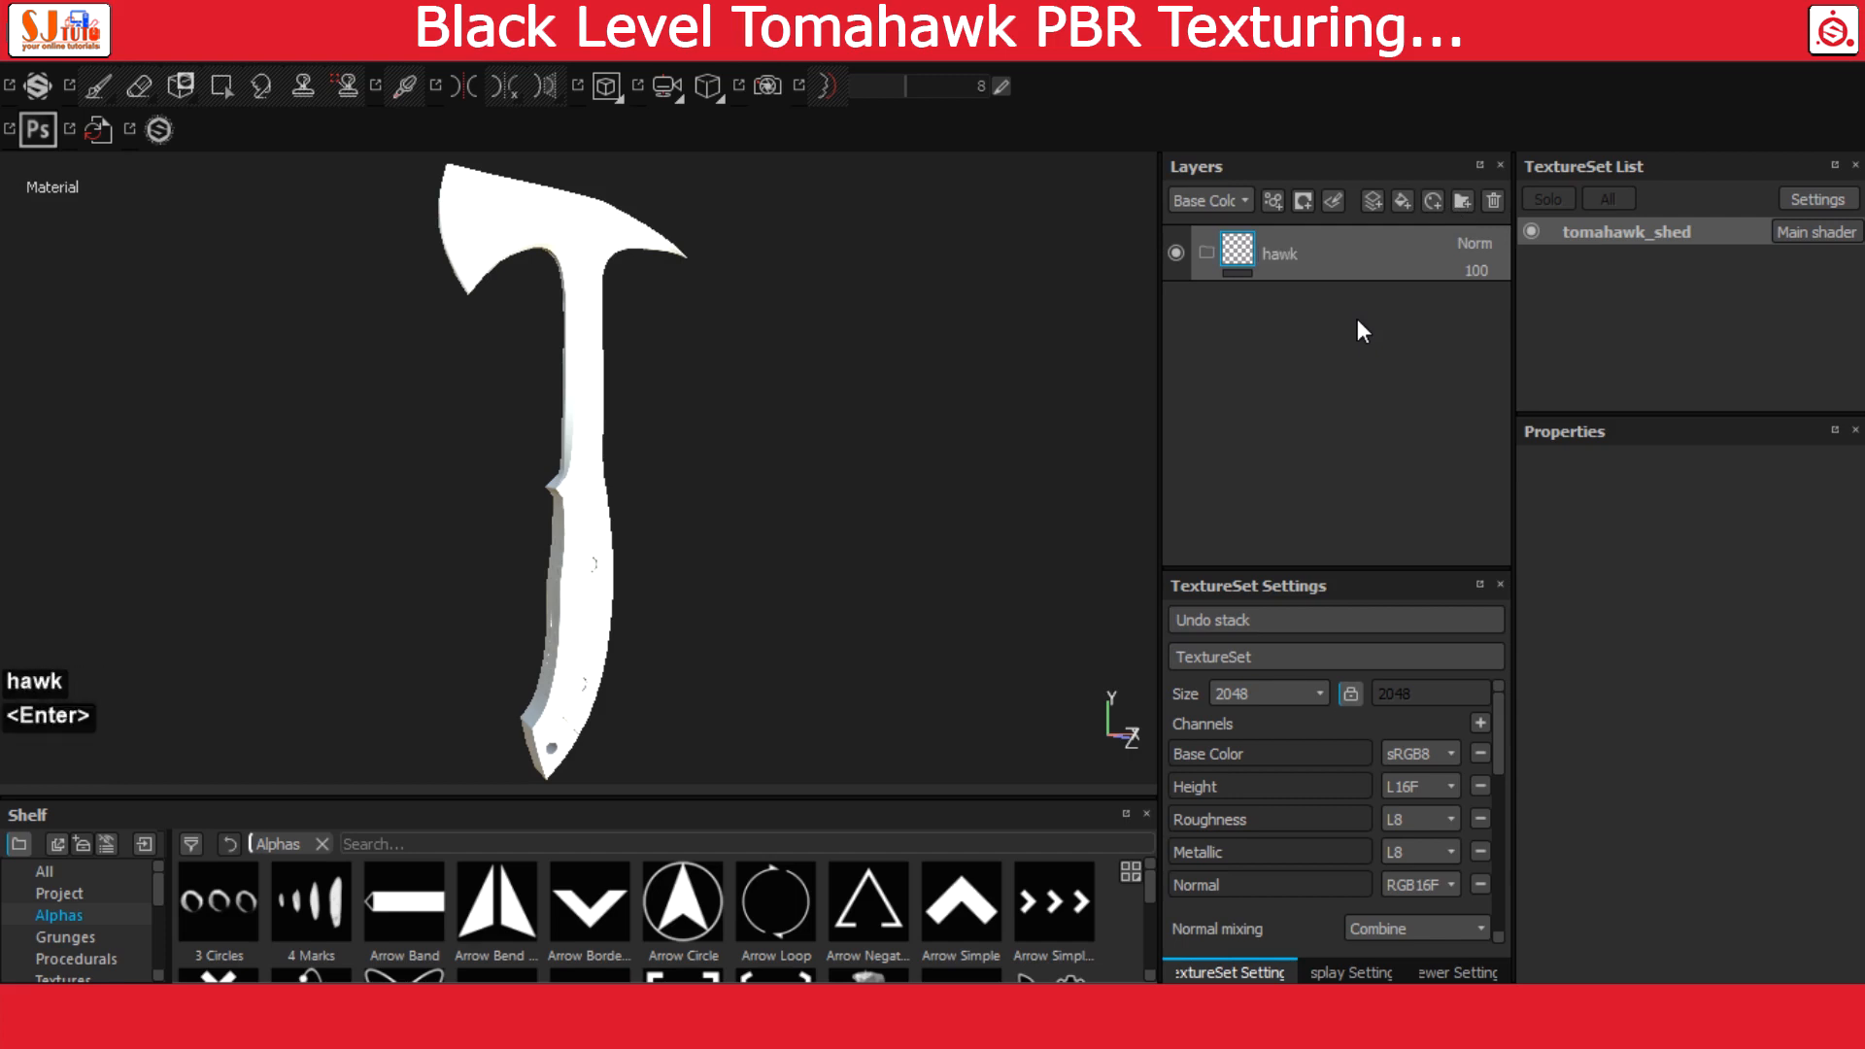
click(1243, 255)
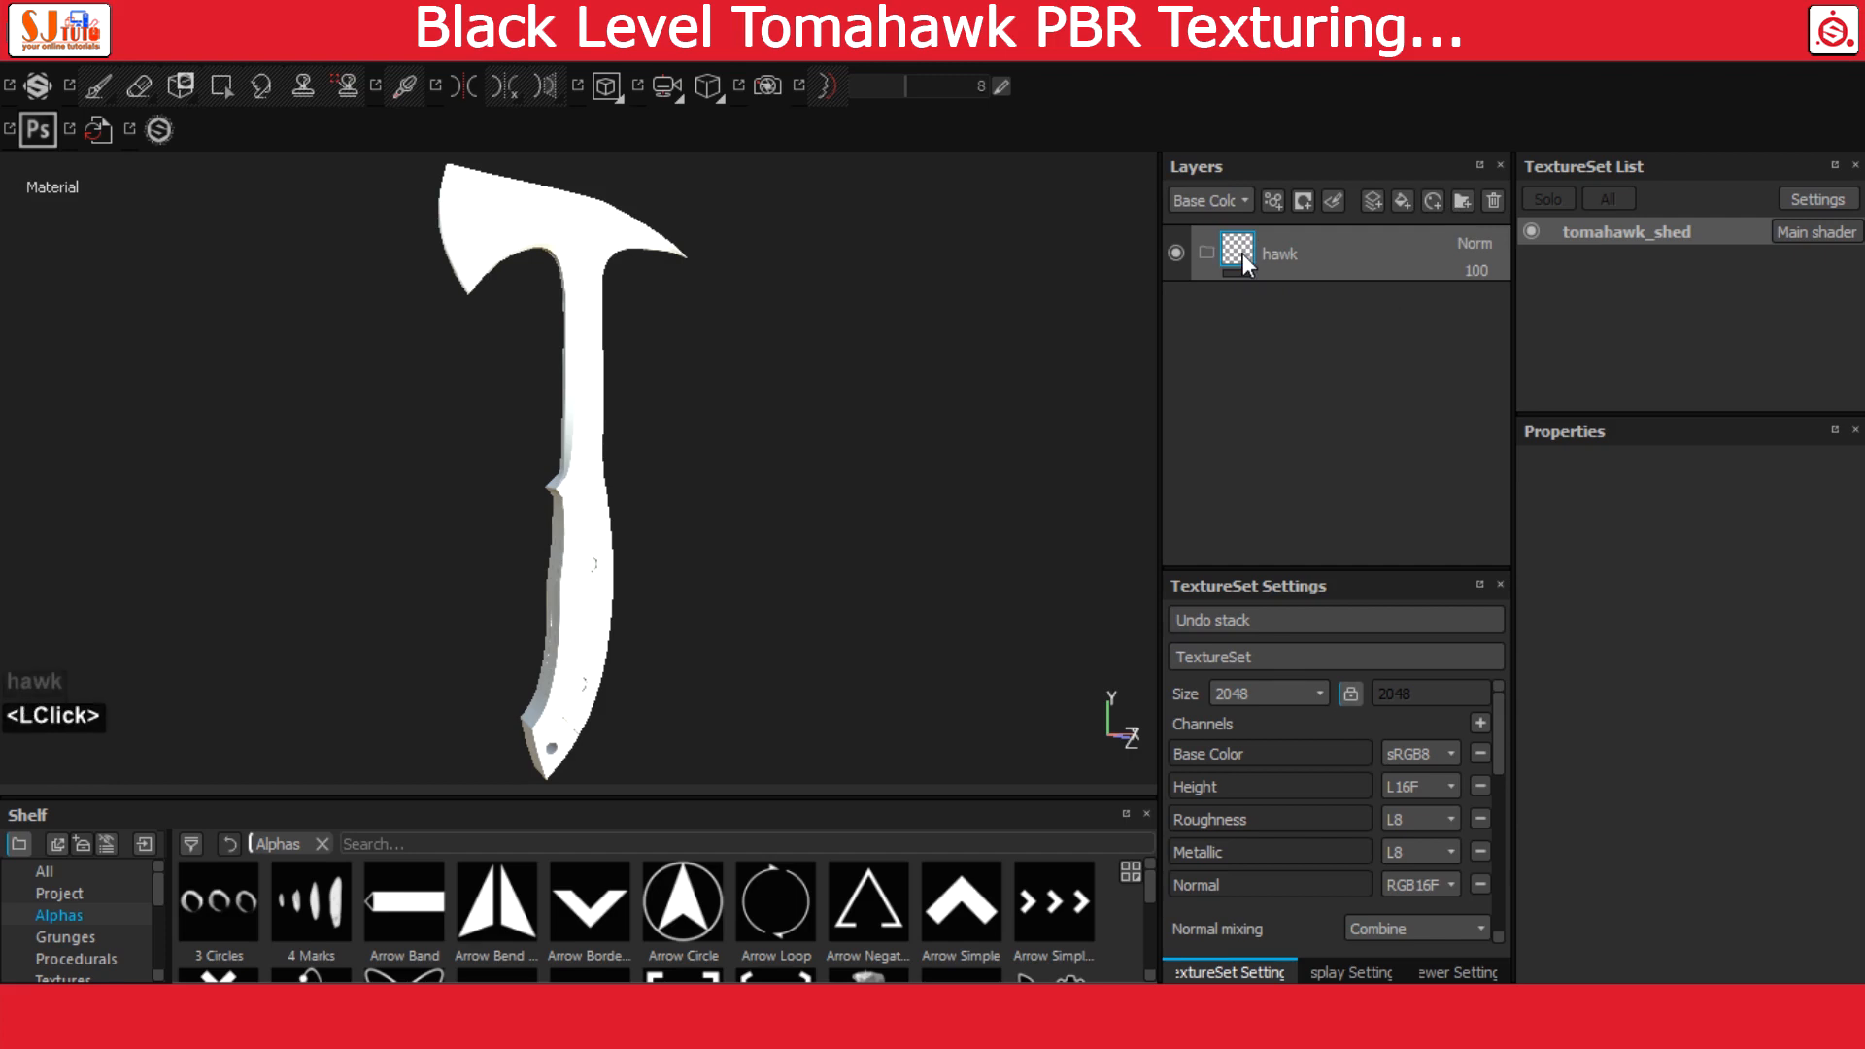
Add a fill layer with a bright red base color and move it into the hawk folder
click(1401, 201)
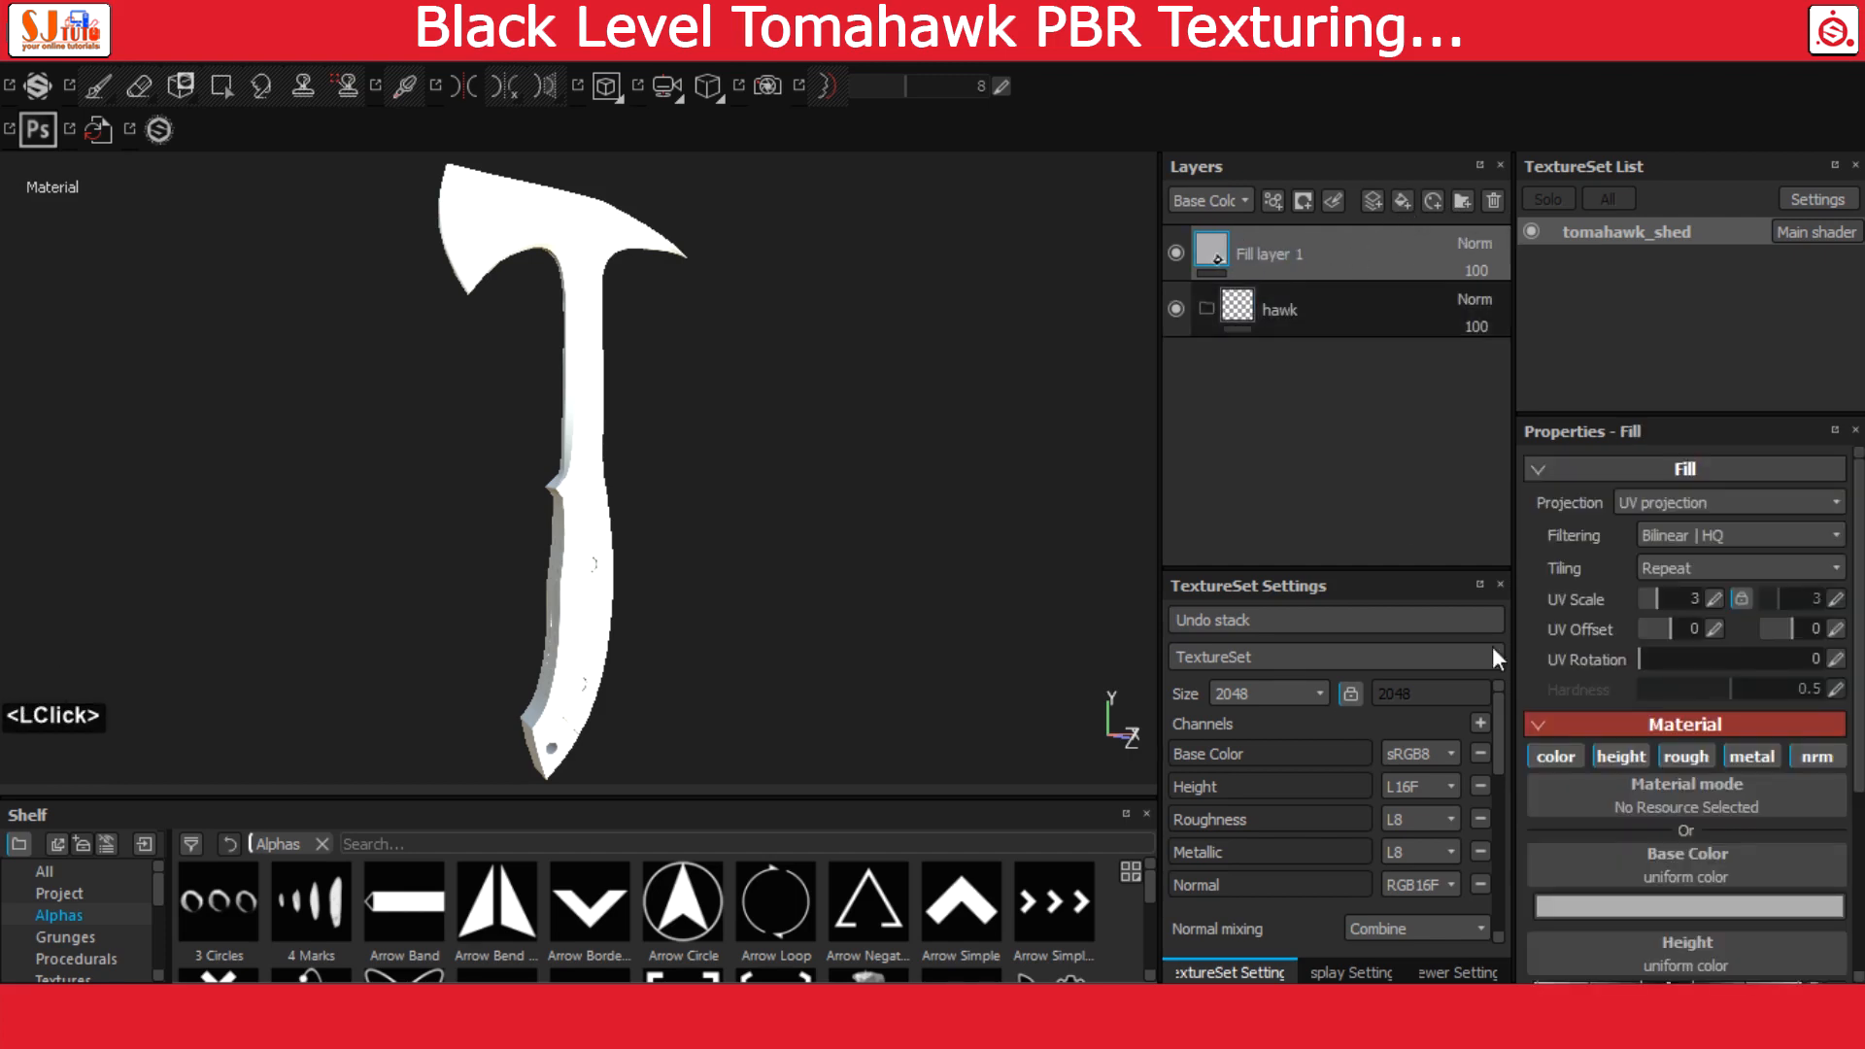
click(1645, 905)
drag(1646, 905, 1669, 737)
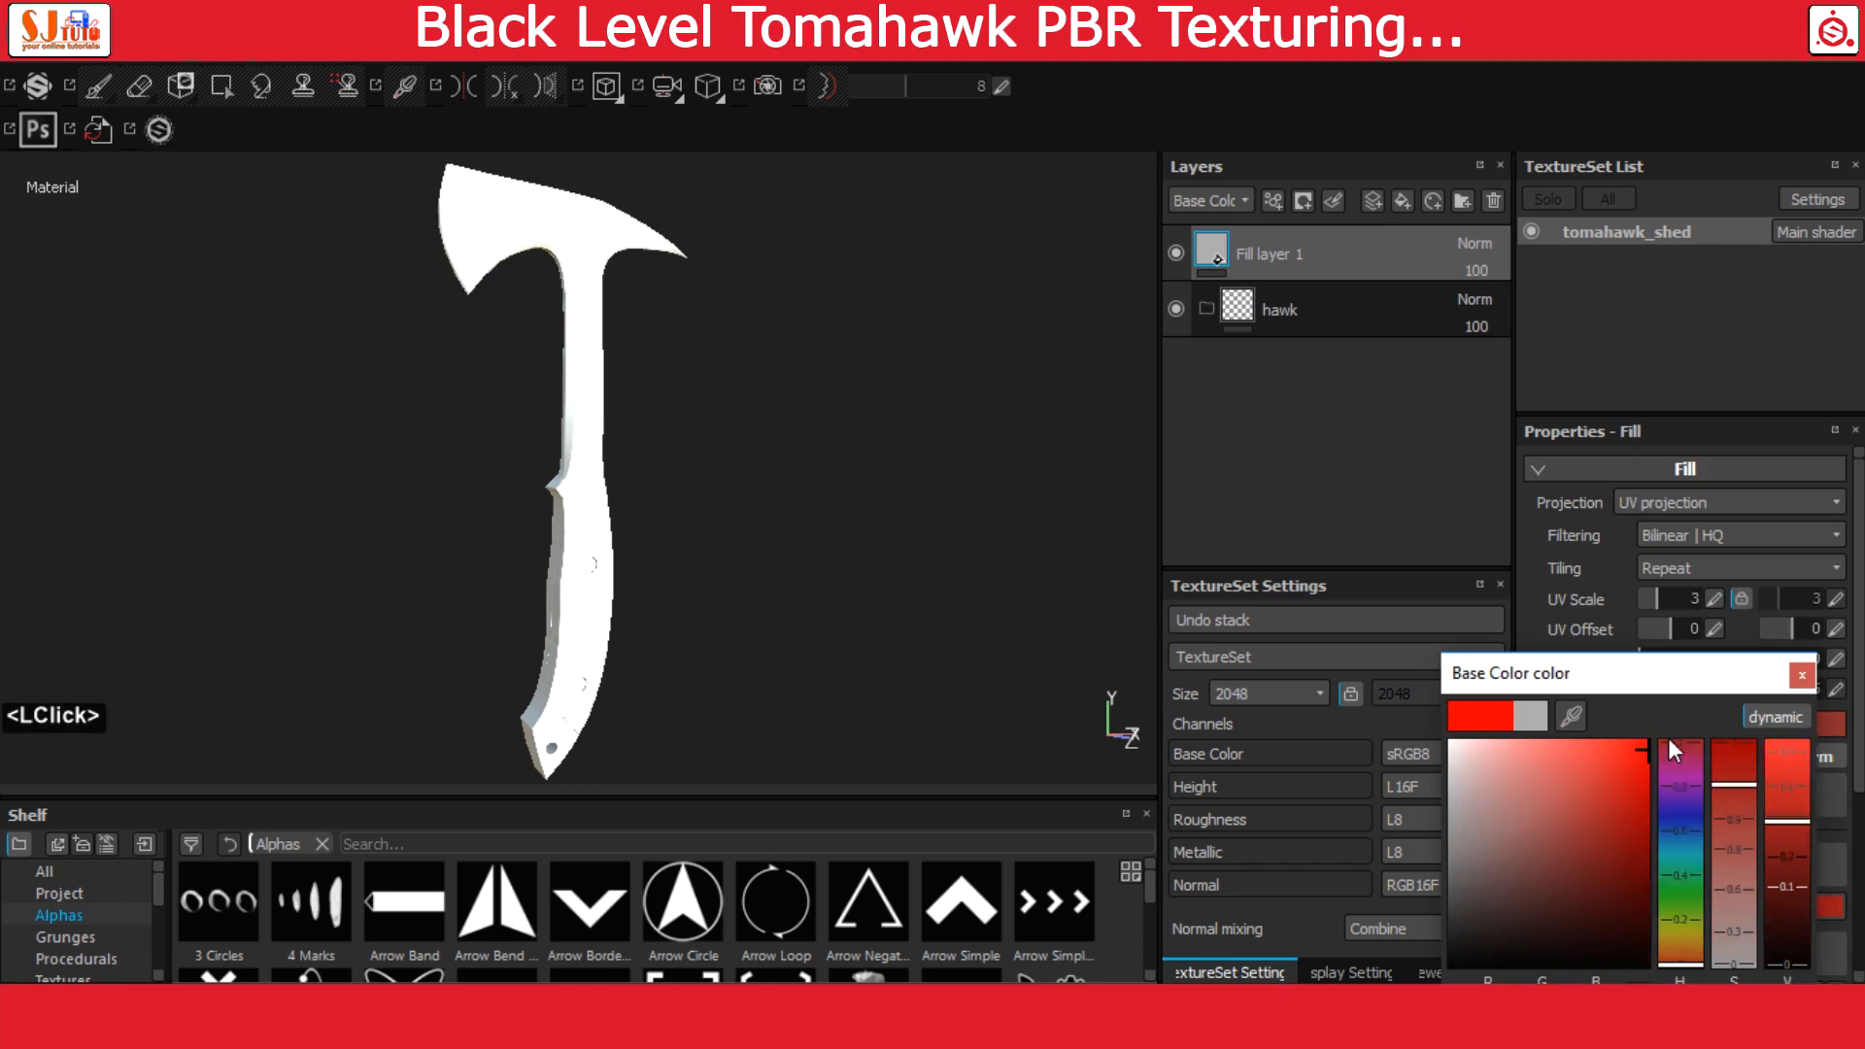
click(1802, 674)
drag(1212, 254, 1236, 301)
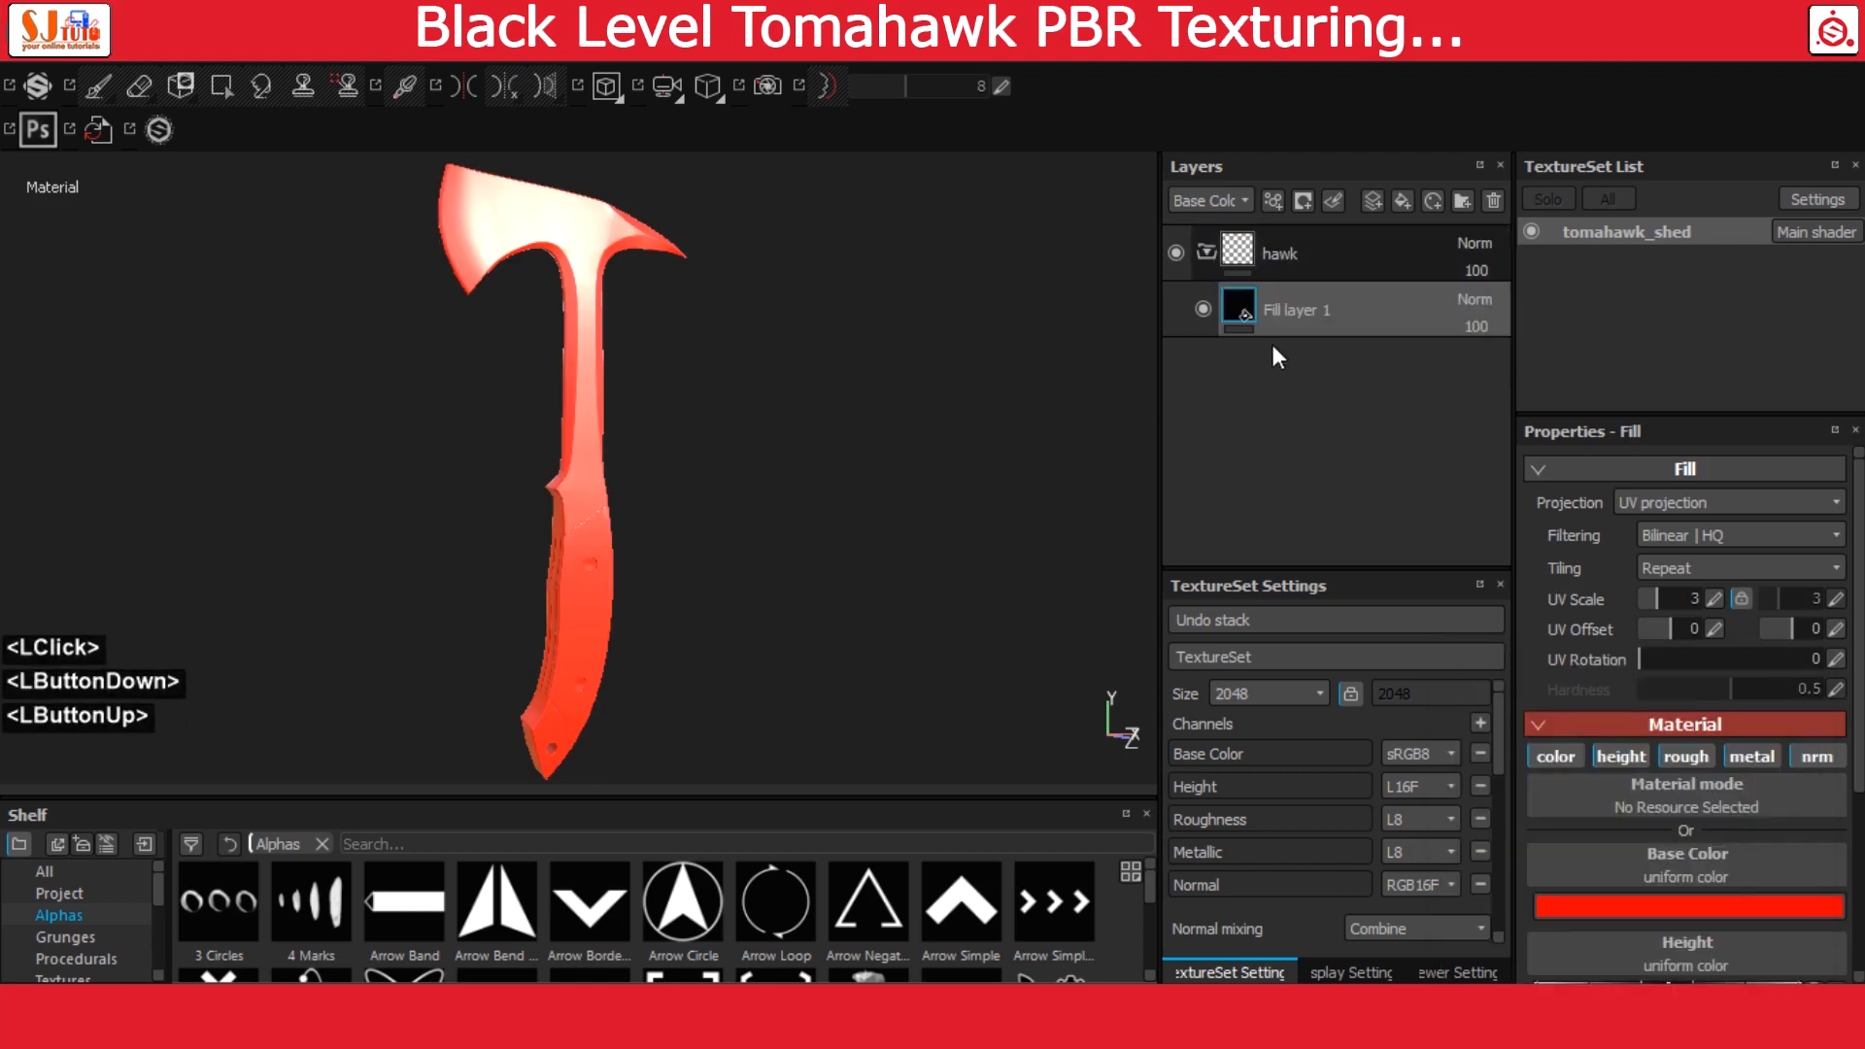
Add a black mask to the hawk folder
click(1284, 253)
right_click(1284, 253)
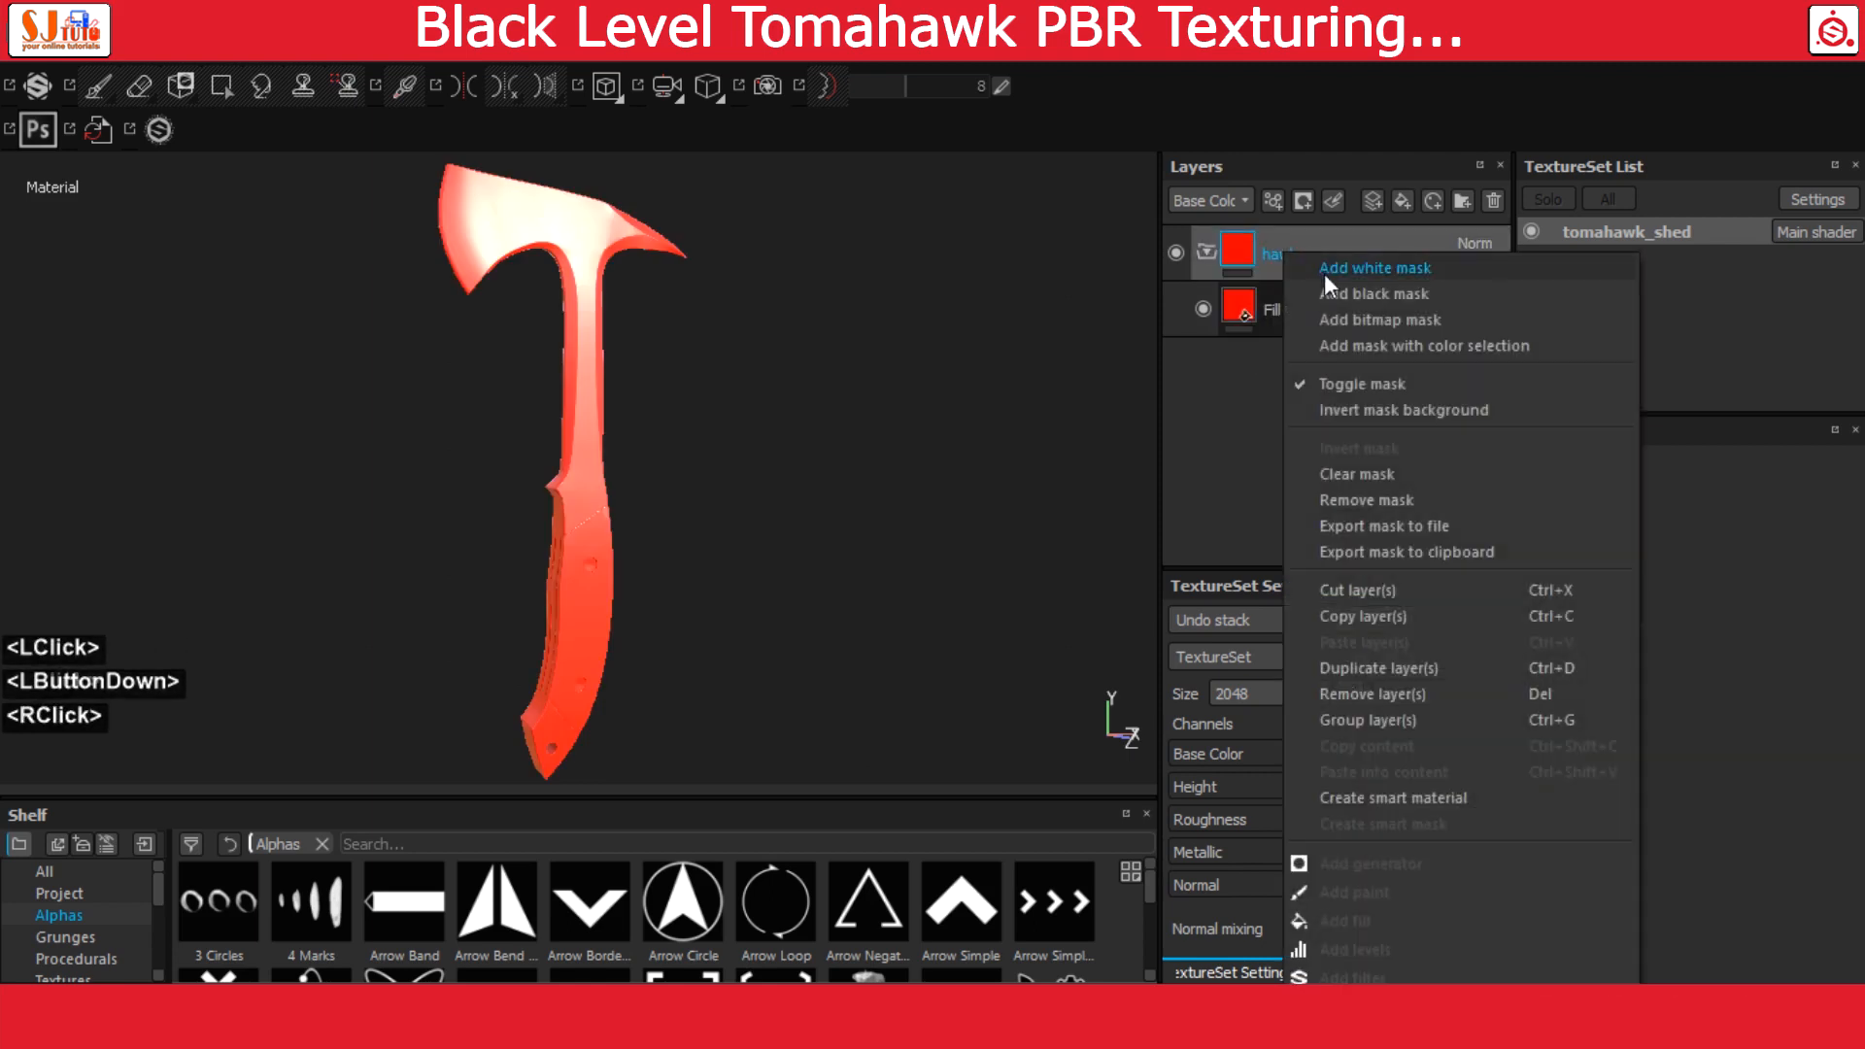
click(1351, 291)
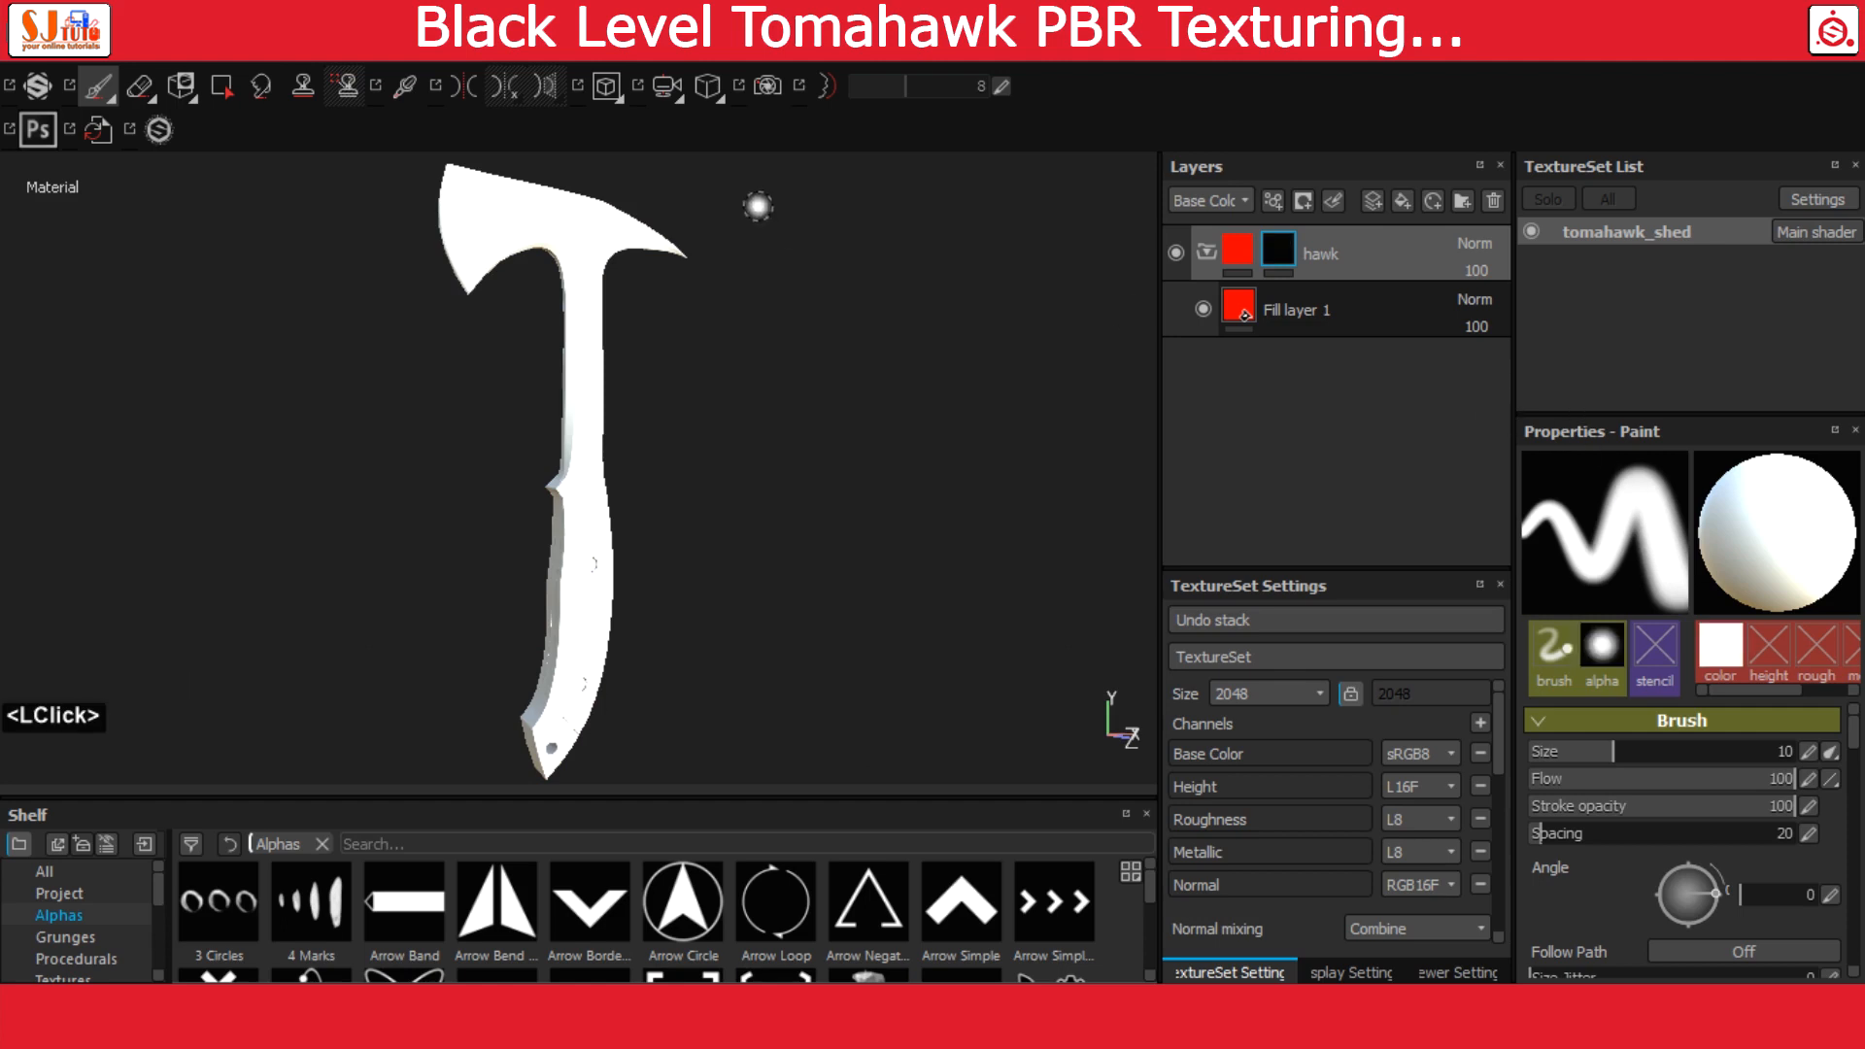
Activate the Polygon Fill tool and show the 3D and 2D views side by side with the whole UV layout framed
click(225, 85)
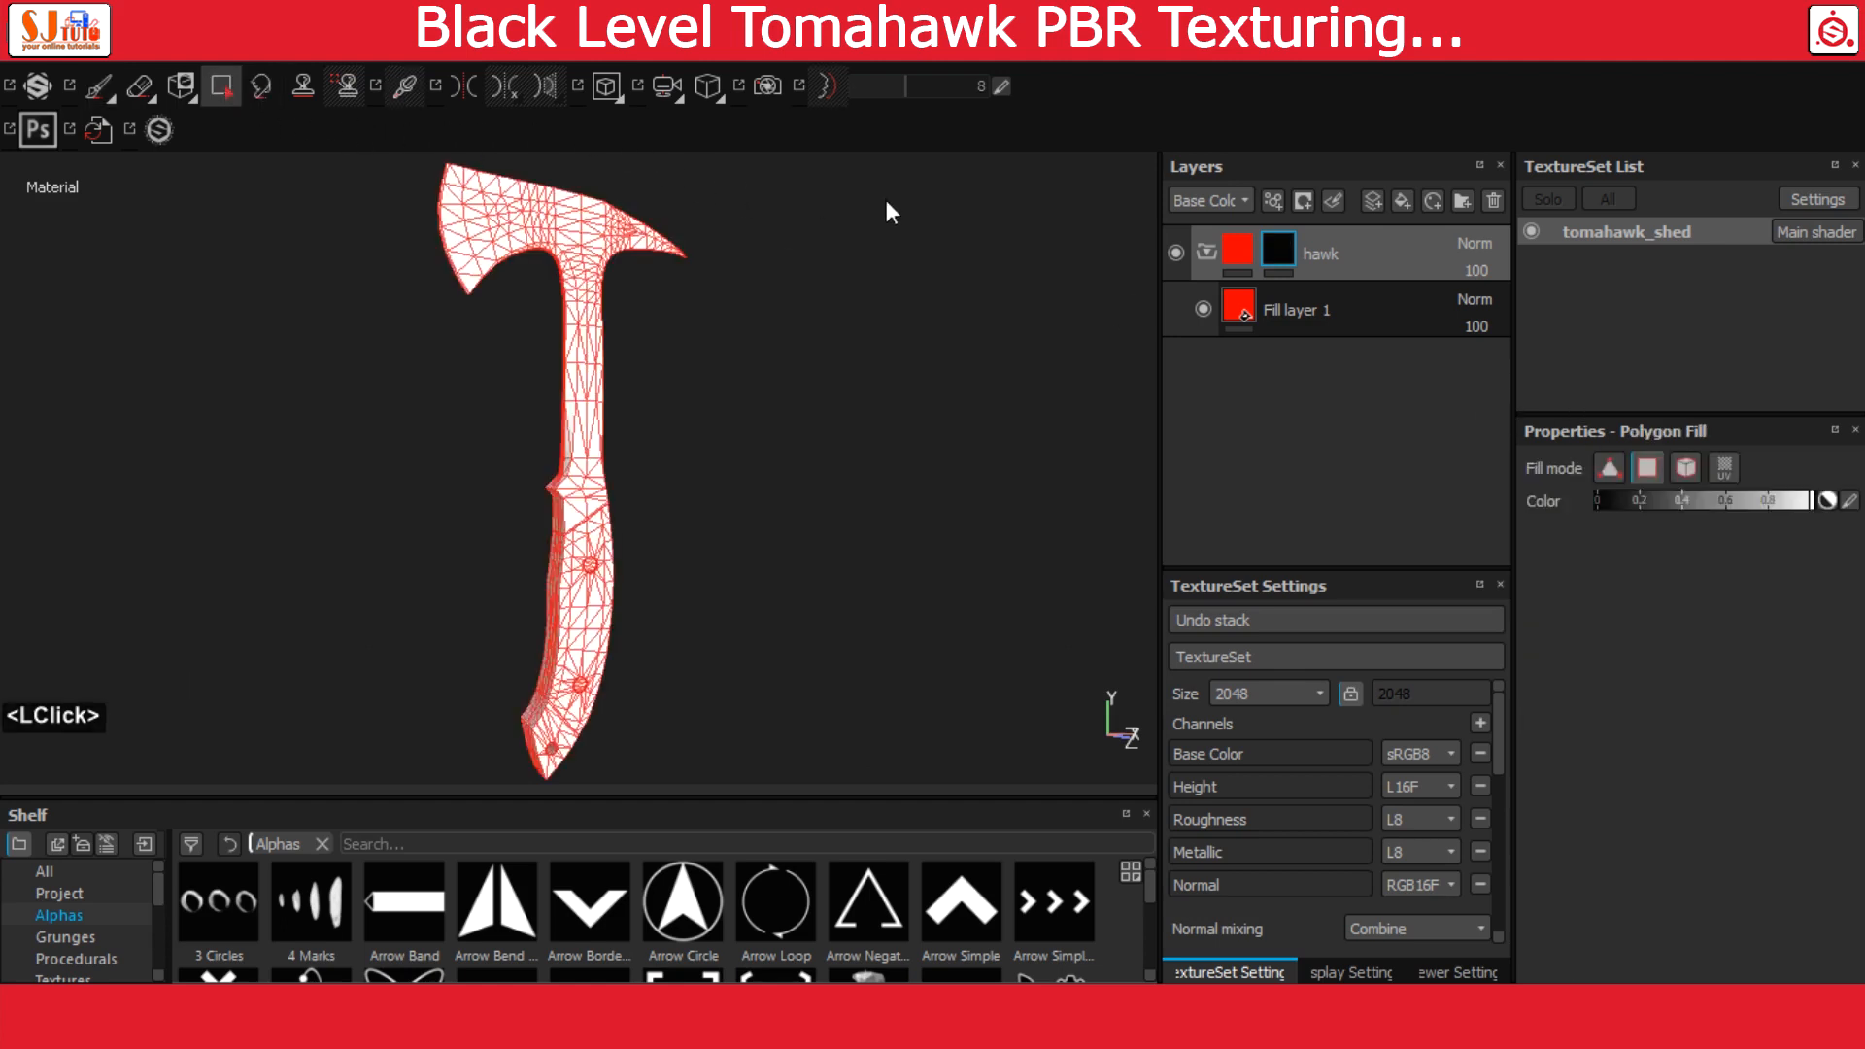
click(604, 85)
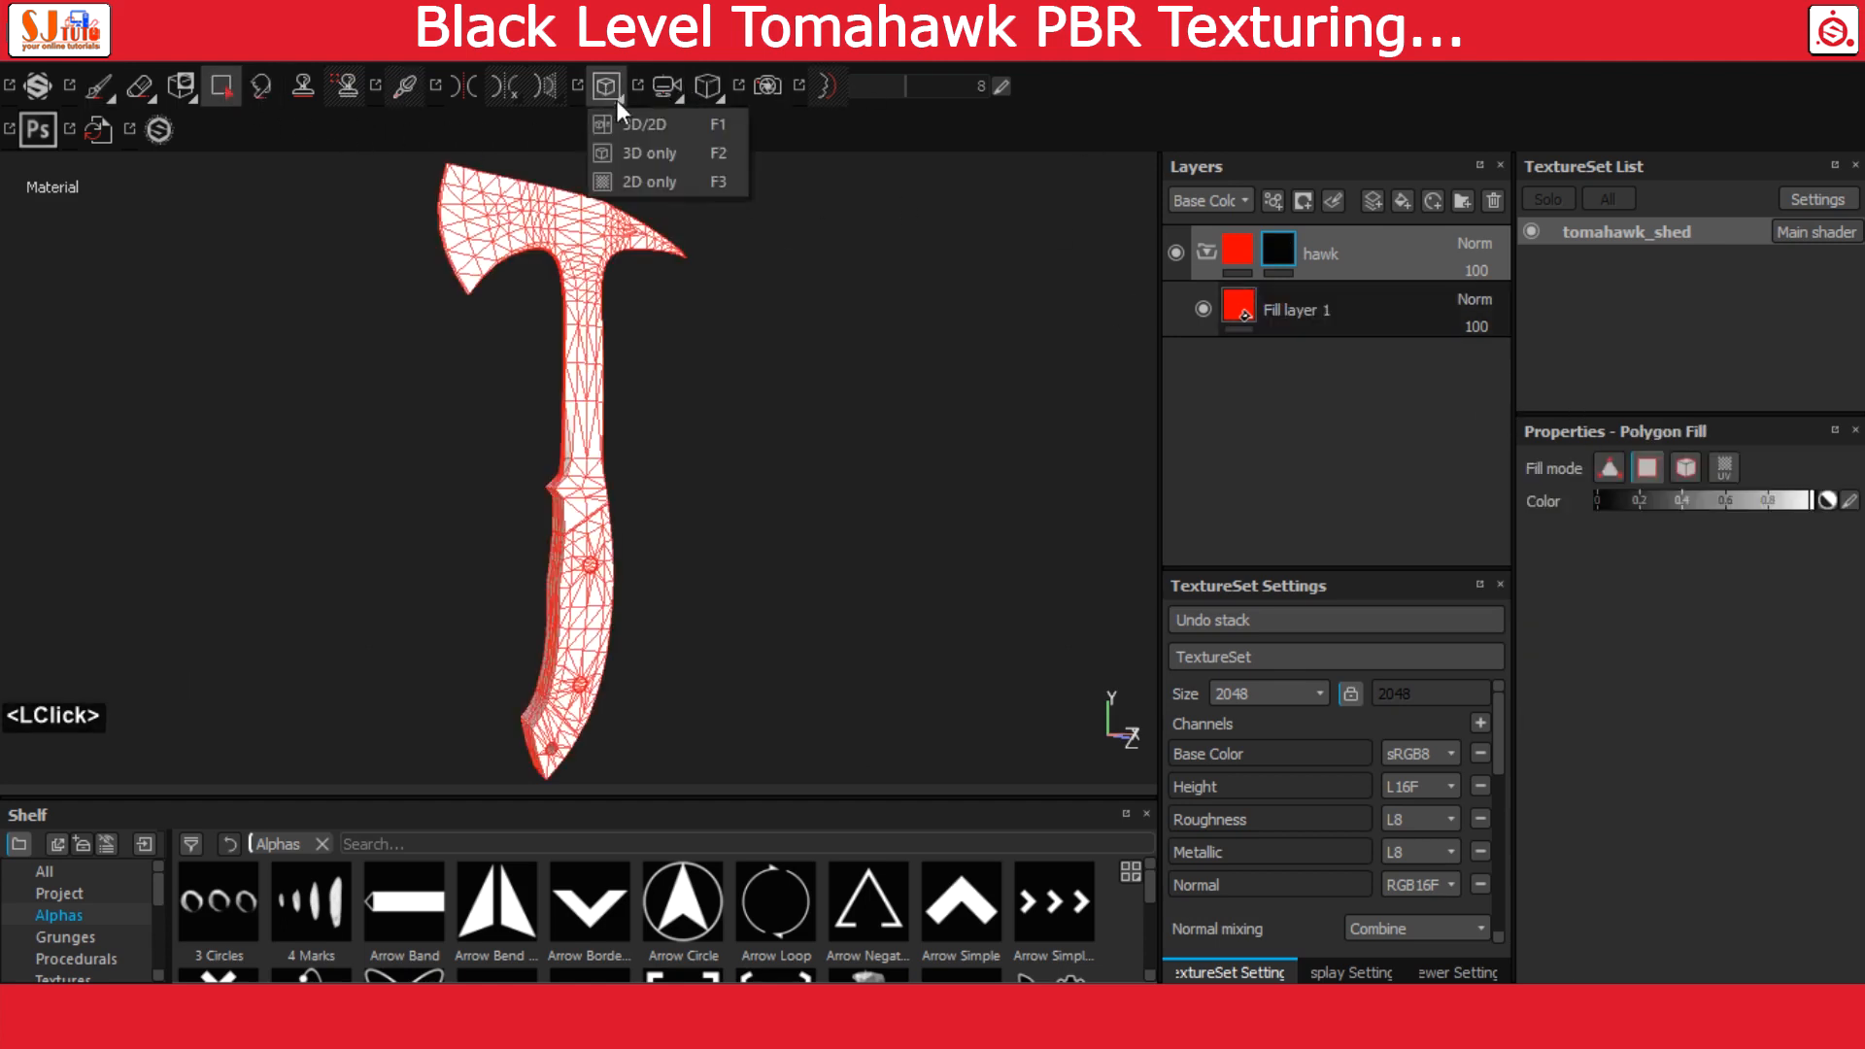
click(632, 125)
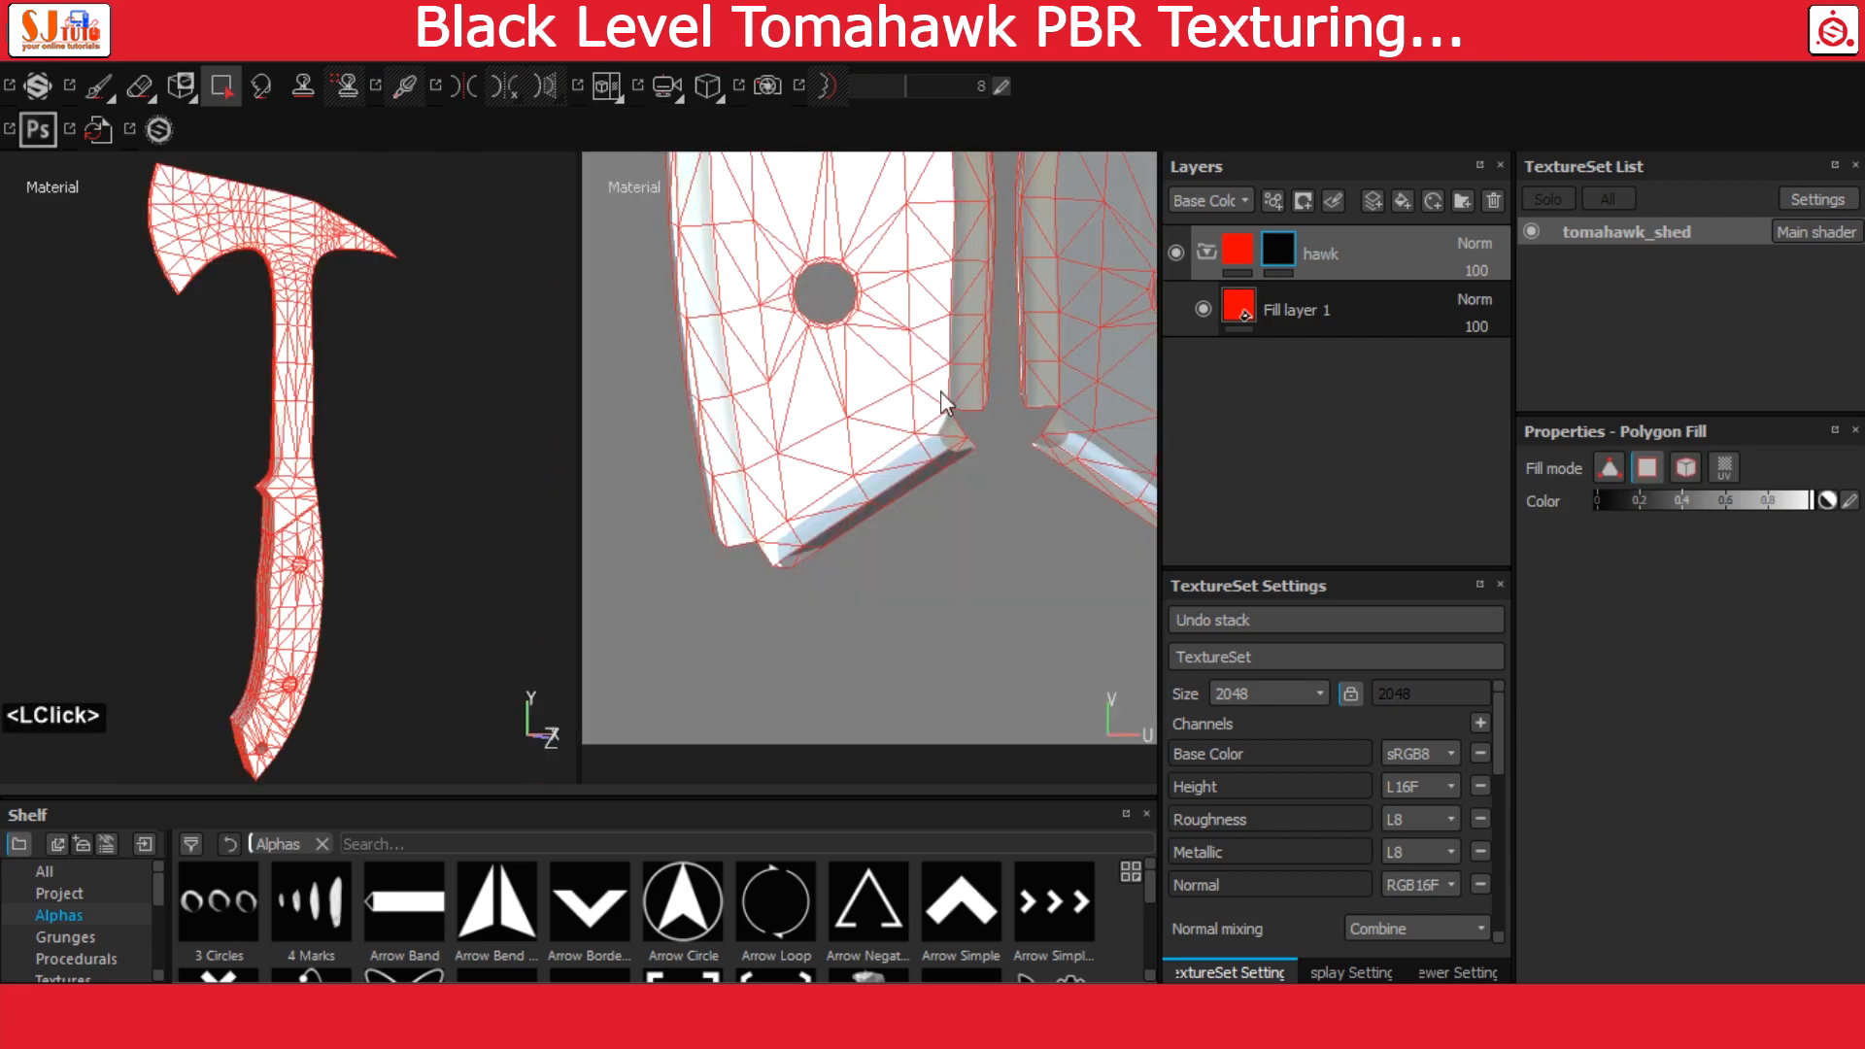
scroll(943, 400, down, 3)
scroll(942, 400, up, 6)
alt+scroll(940, 399, up, 1)
alt+middle_drag(940, 398, 967, 557)
scroll(977, 581, up, 1)
Fill the two tomahawk body UV islands in the hawk folder's mask using the UV chunk fill mode
click(1728, 468)
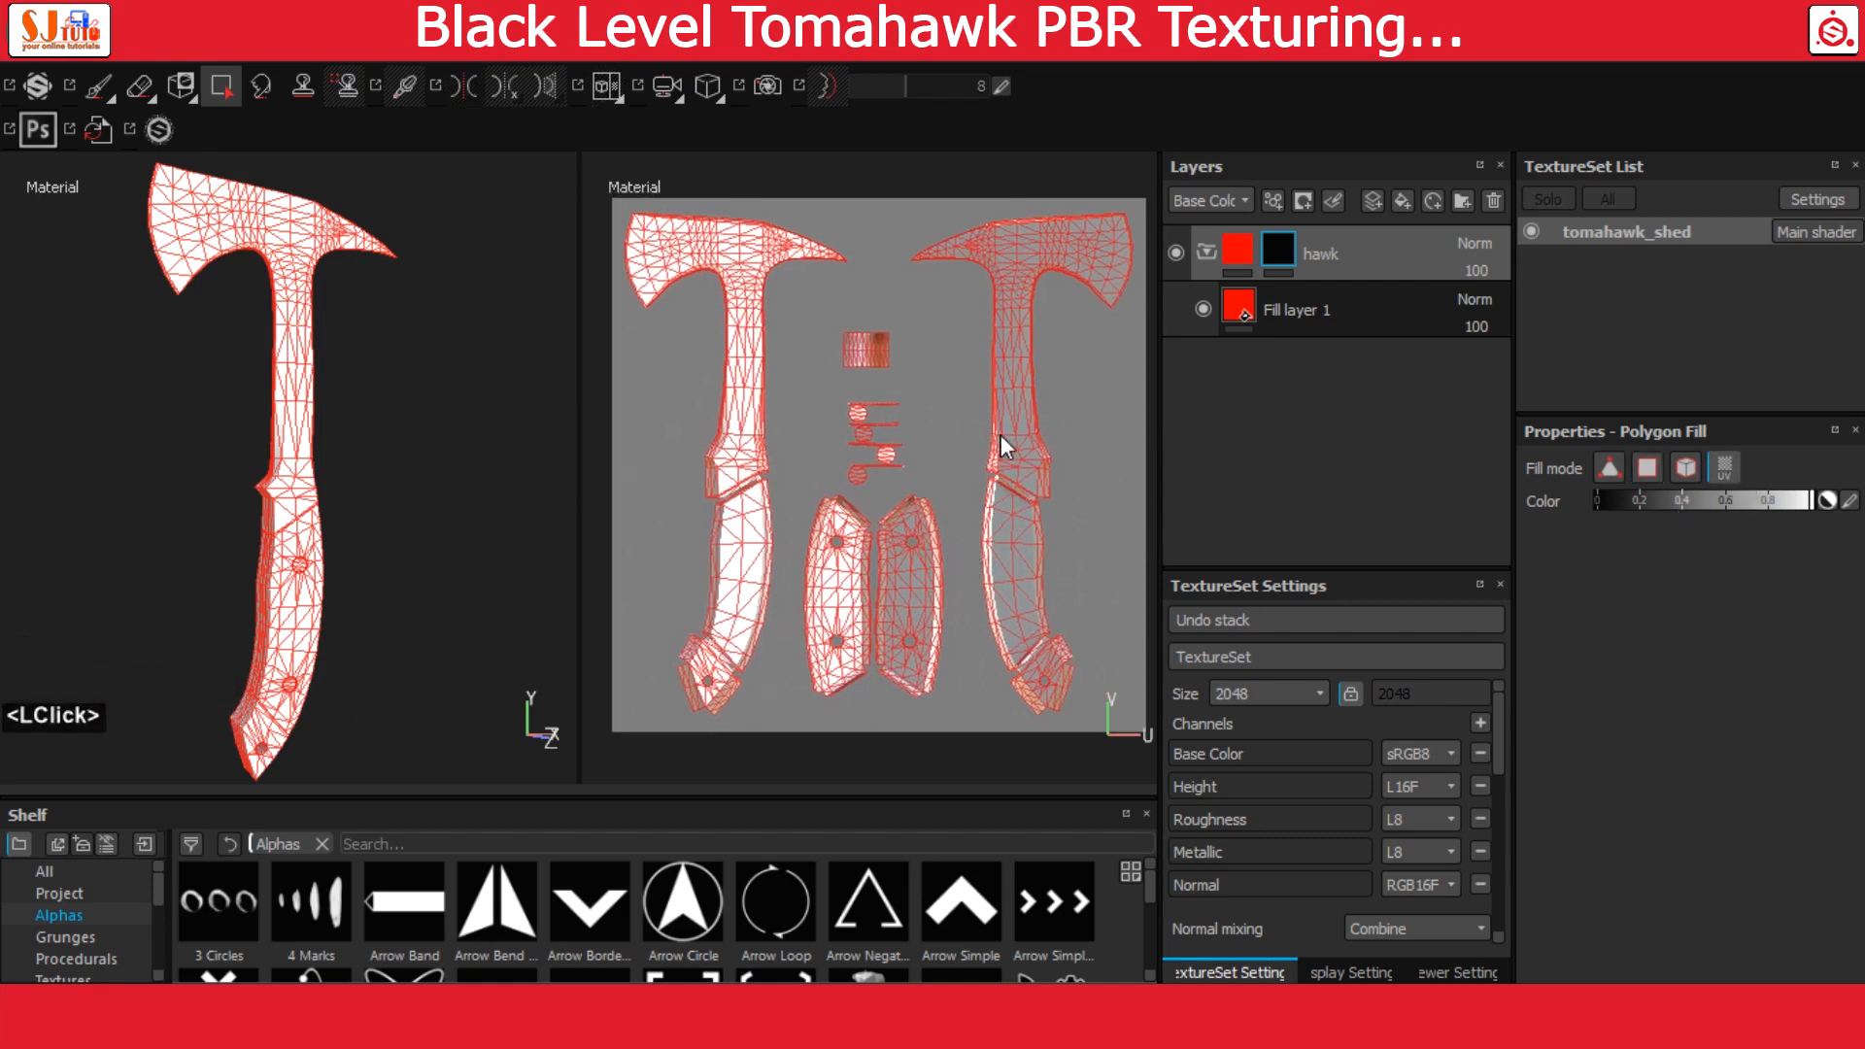
click(1016, 400)
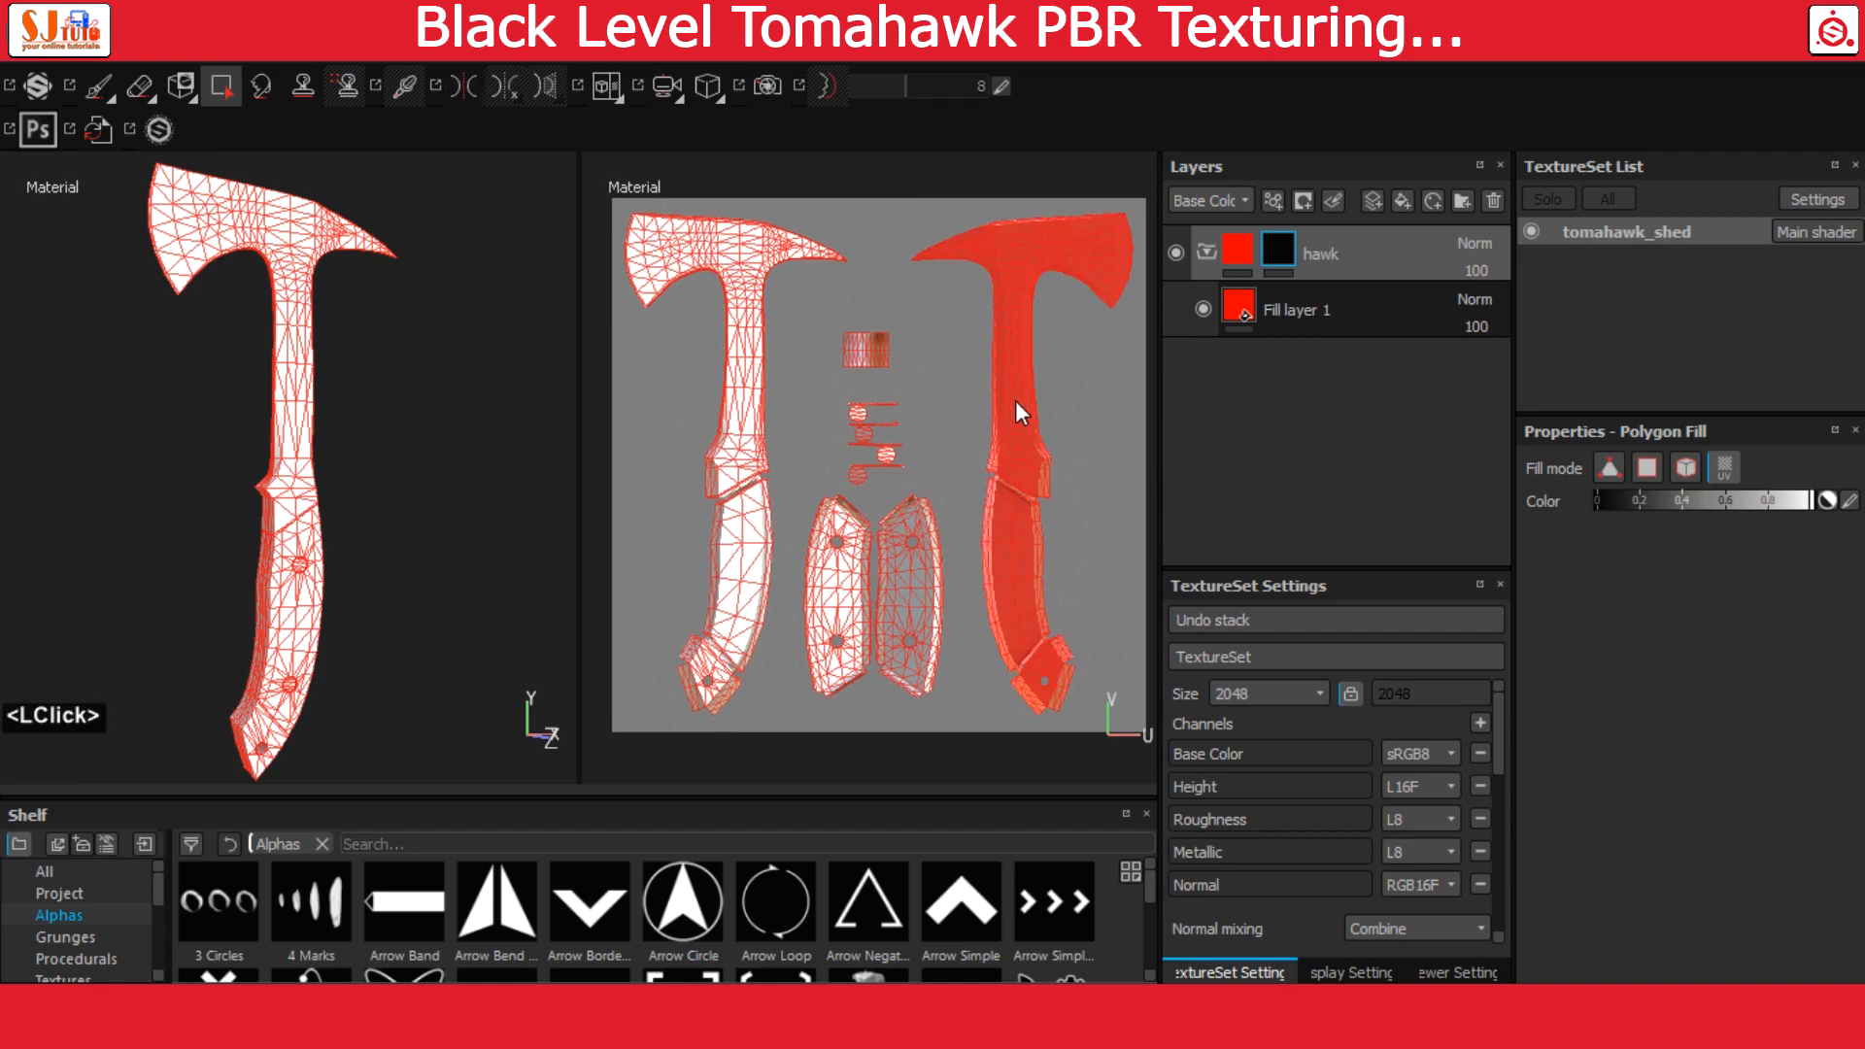
click(743, 386)
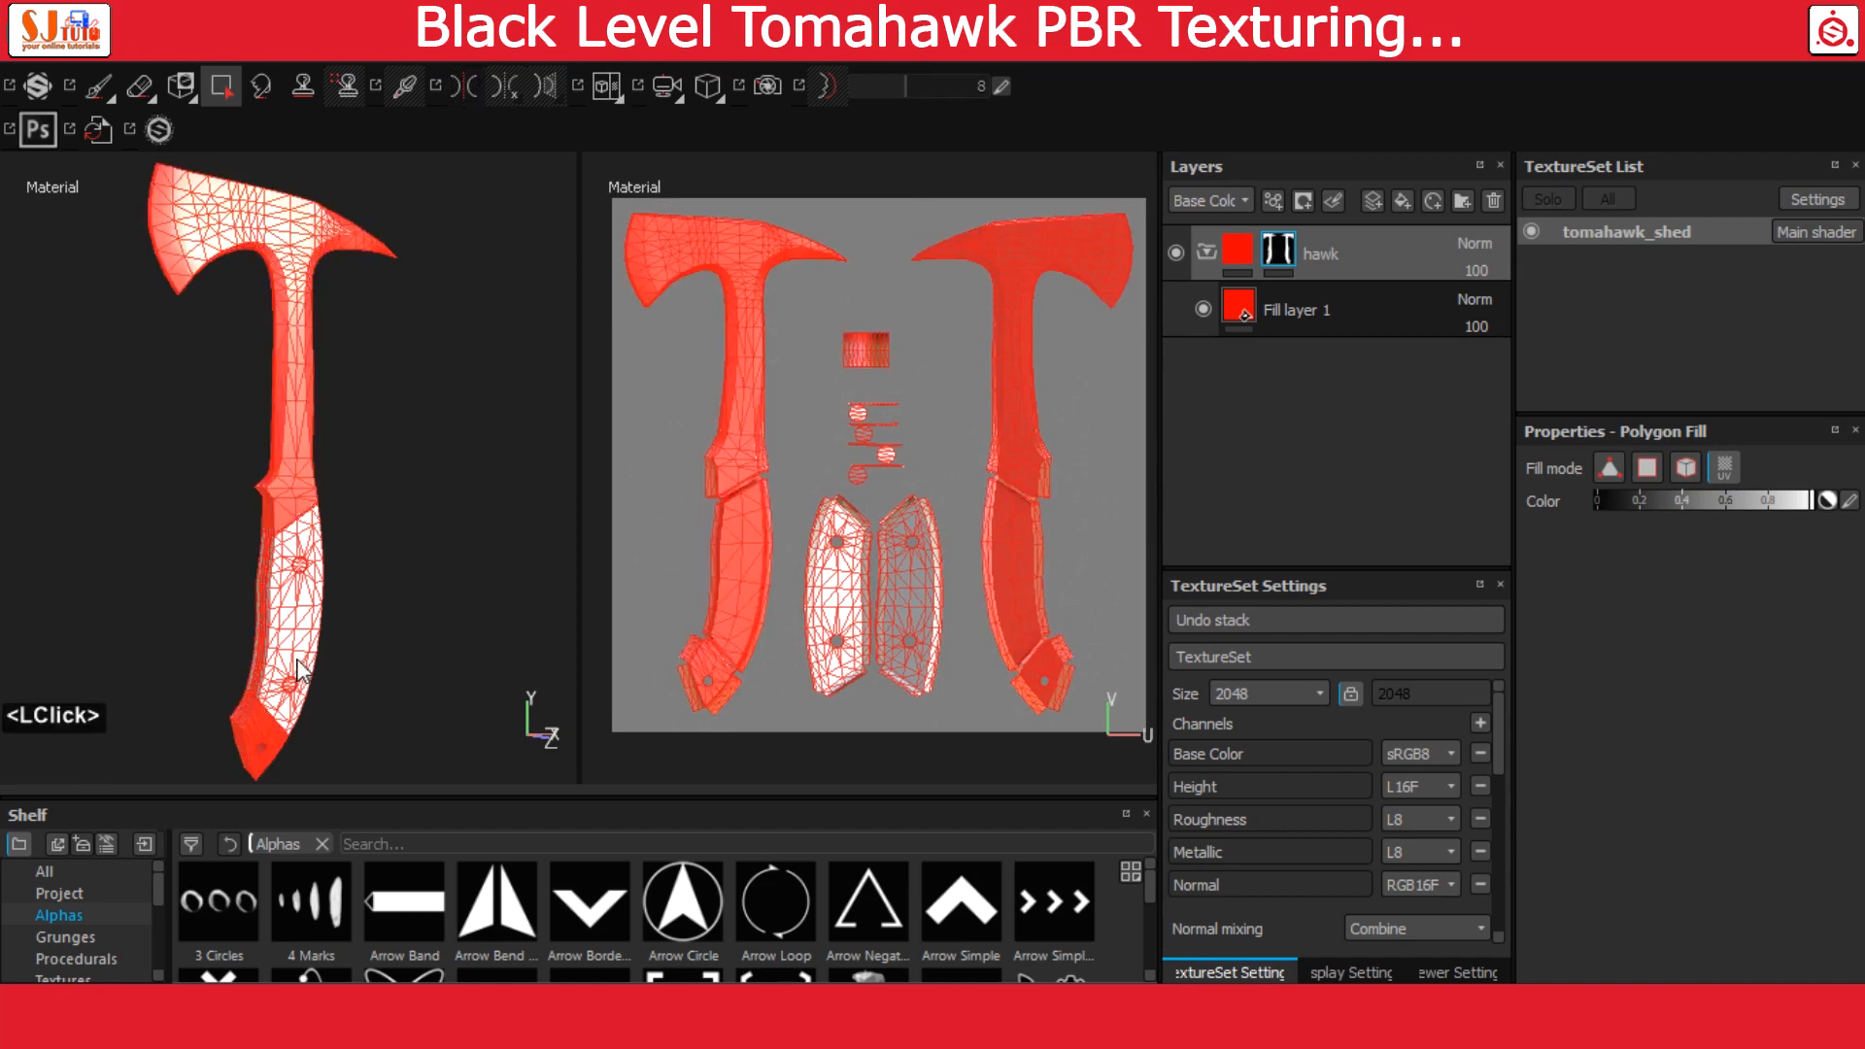
Examine the handle and grip area of the model to check which parts the hawk mask covers
scroll(300, 670, down, 6)
alt+drag(320, 505, 369, 408)
alt+middle_drag(378, 369, 374, 408)
alt+drag(374, 408, 383, 637)
alt+right_drag(374, 622, 59, 417)
alt+middle_drag(287, 408, 381, 573)
alt+right_drag(381, 573, 296, 441)
alt+drag(296, 441, 262, 444)
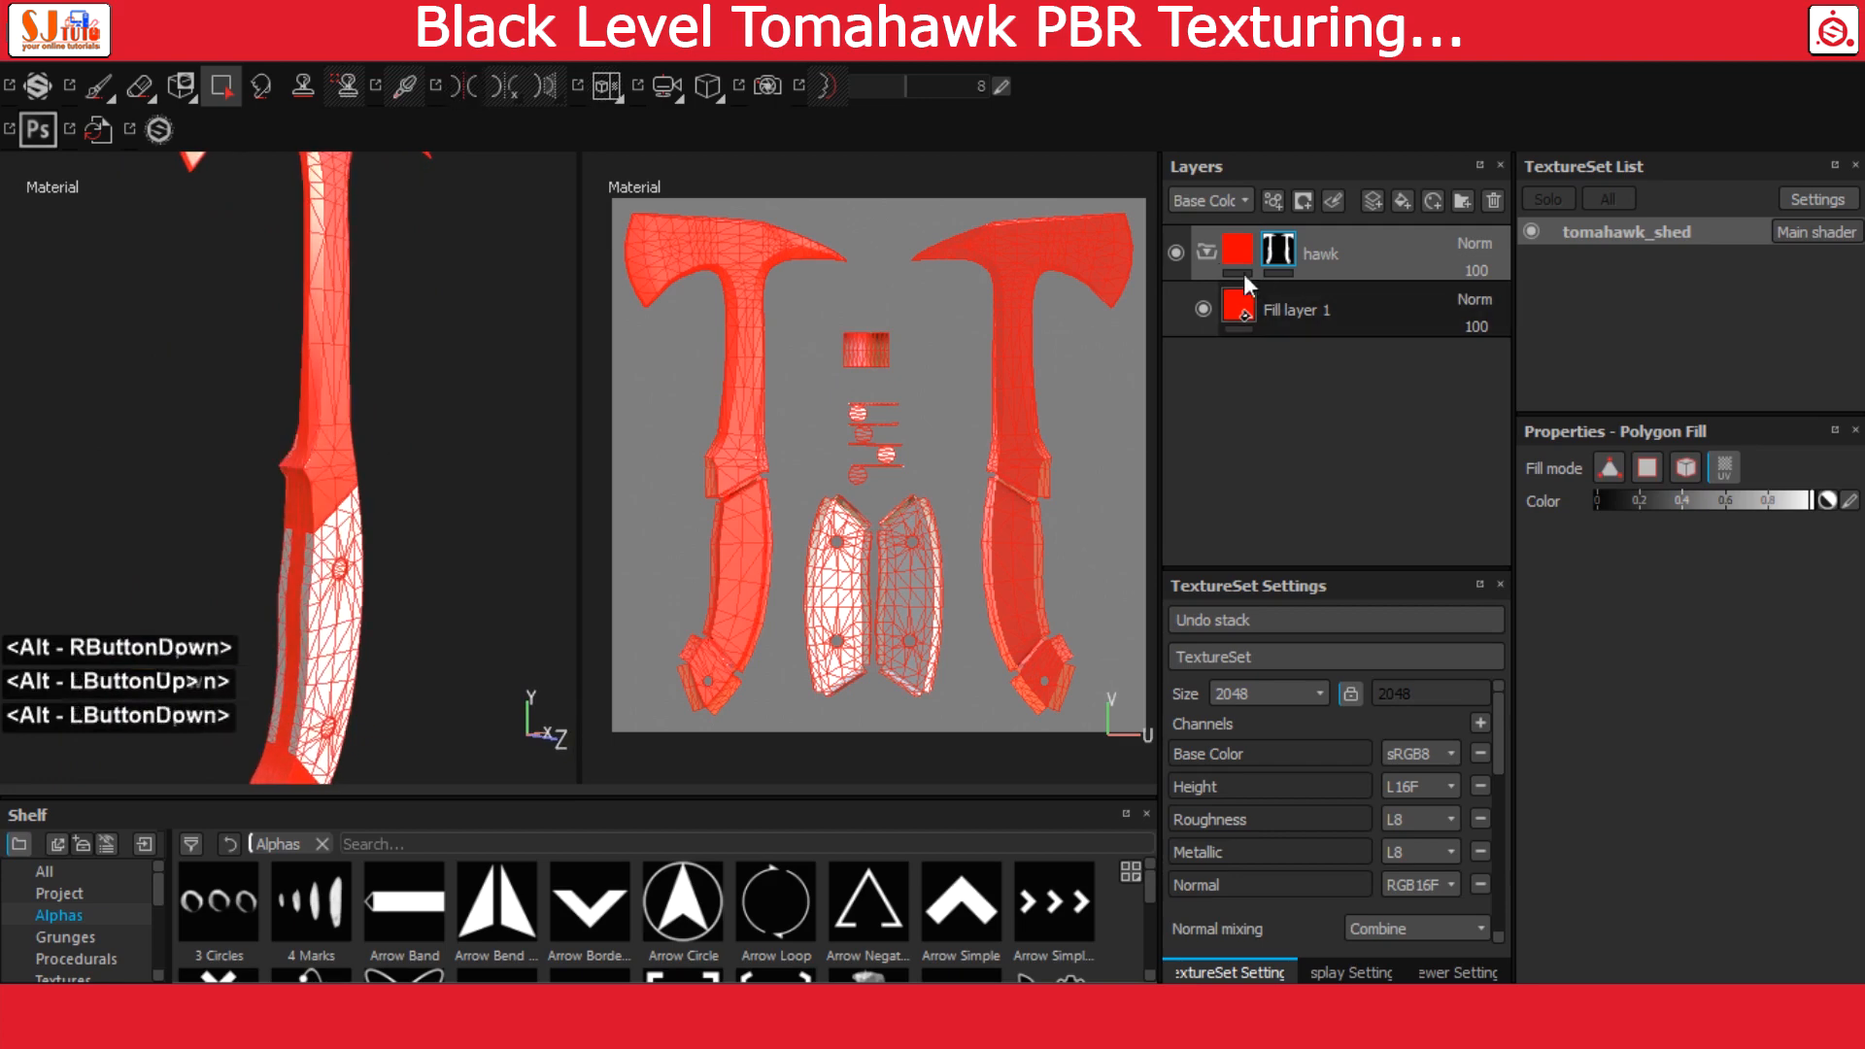
Collapse the hawk folder and add a new layer folder named Grip above it
double_click(1206, 251)
click(1461, 199)
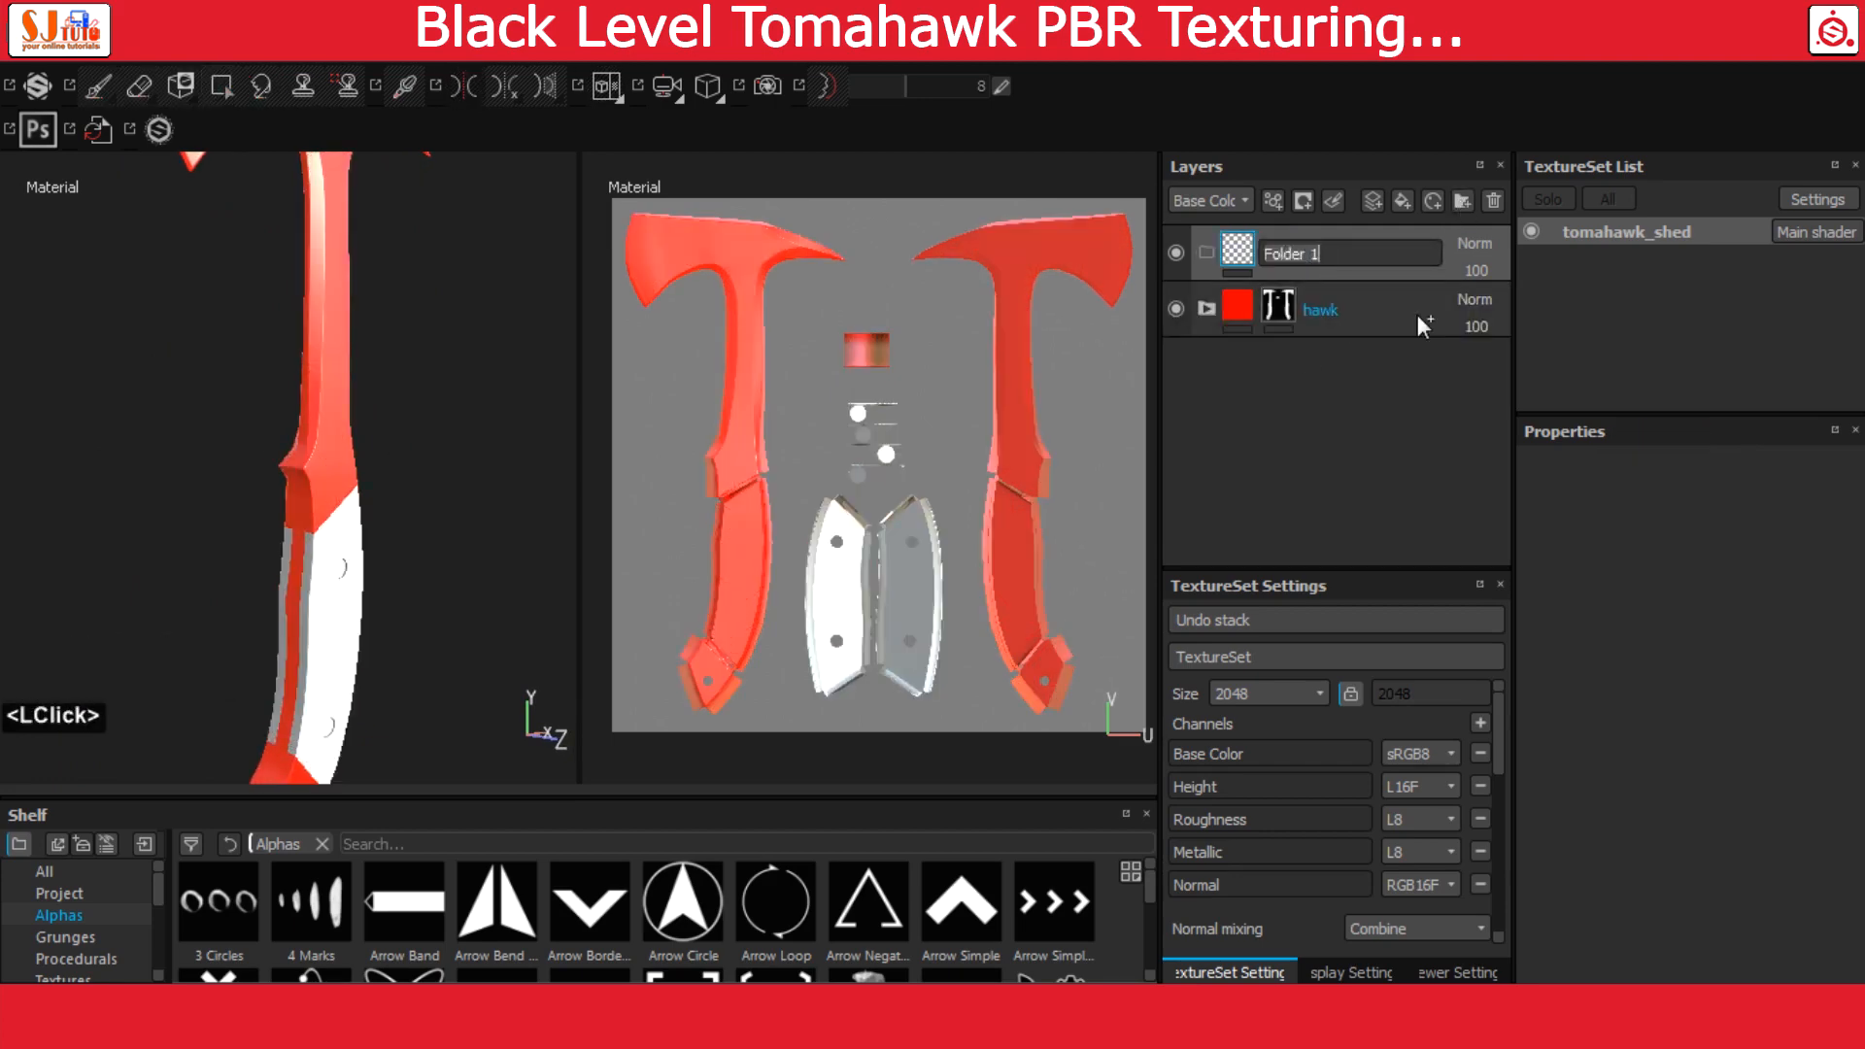
text(Grip)
key(Return)
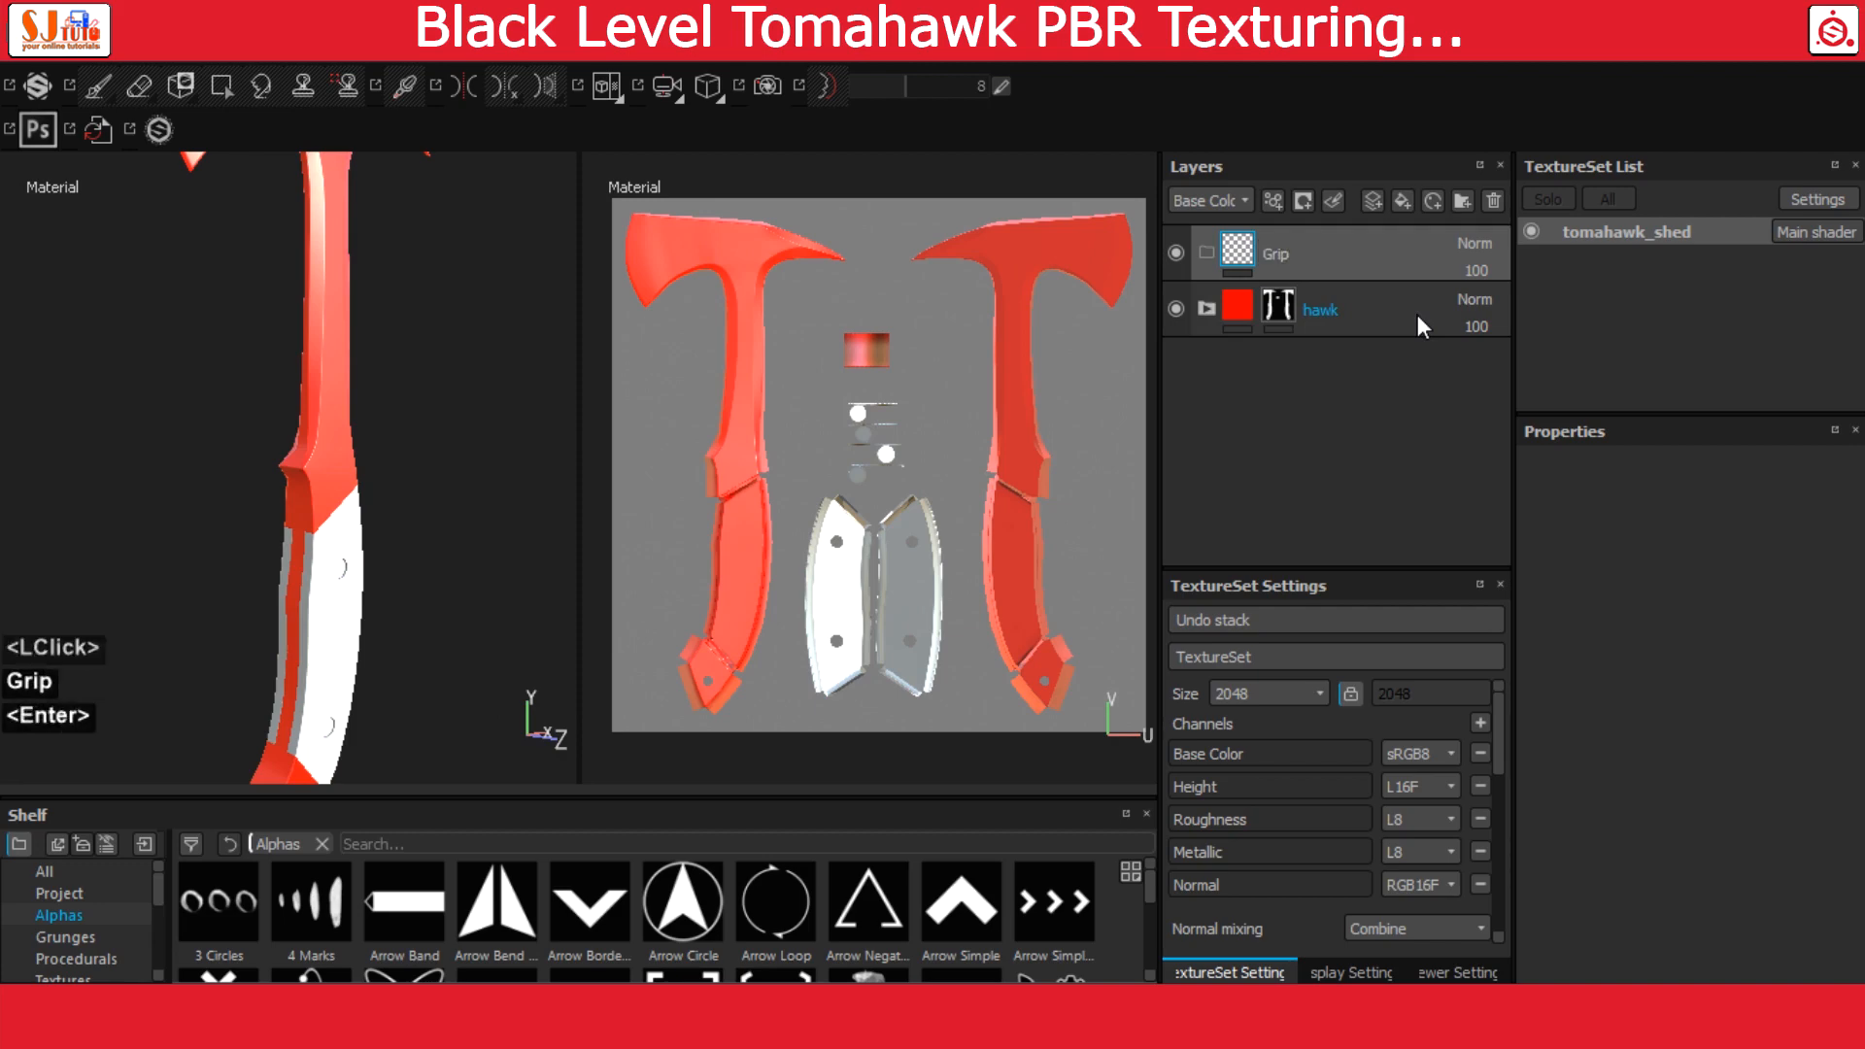
Add a fill layer, move it into the Grip folder and select it for editing
click(1402, 201)
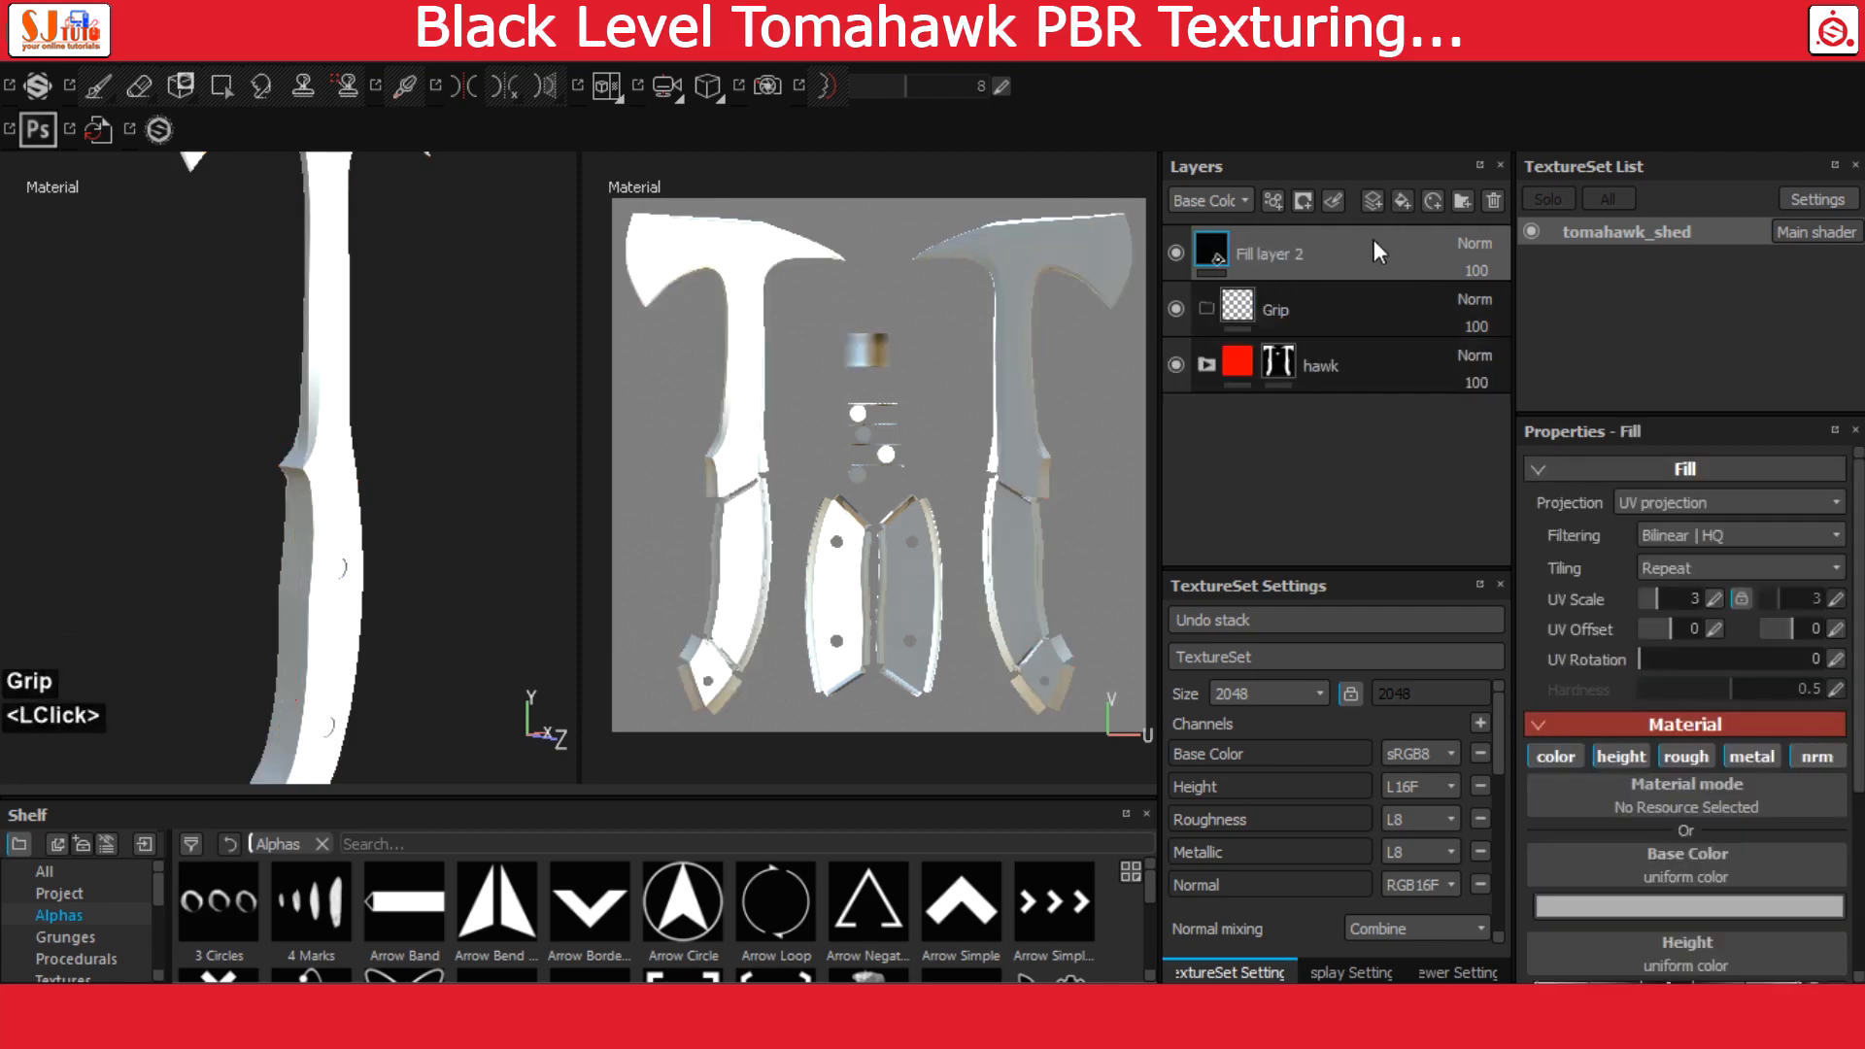
drag(1226, 252, 1253, 299)
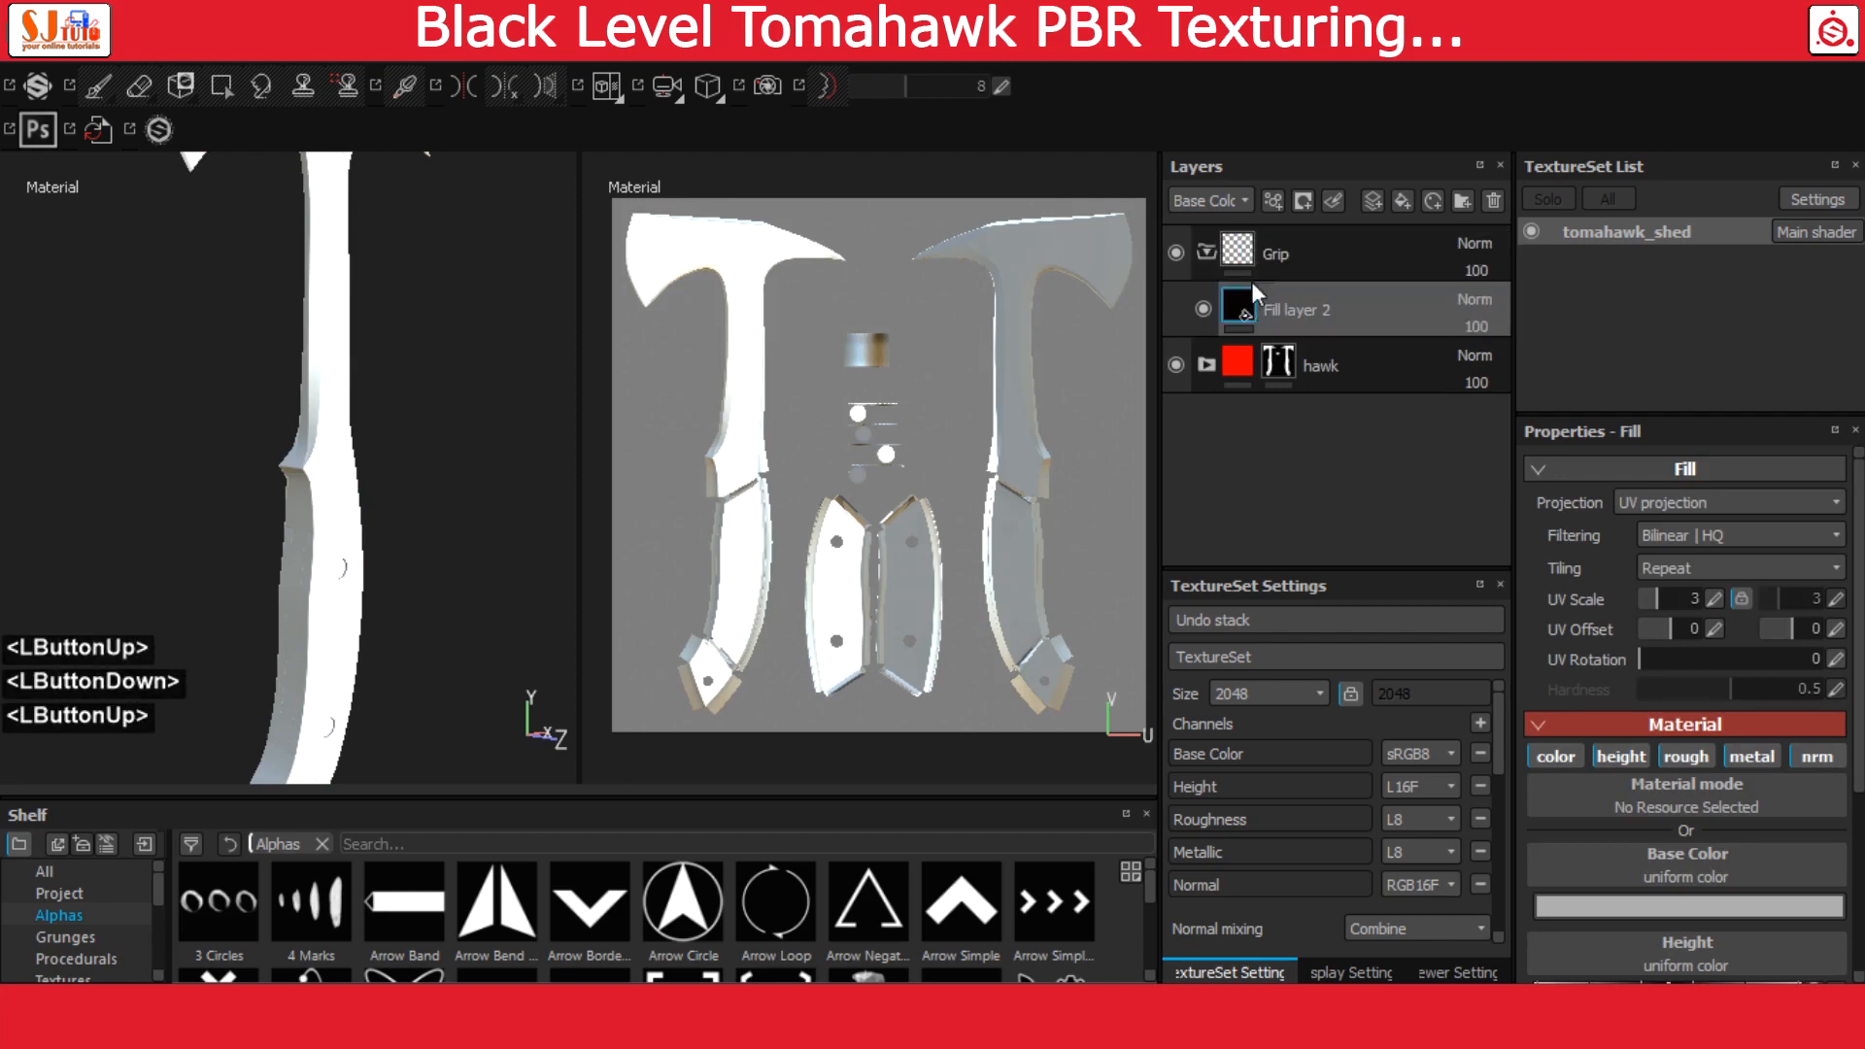
click(1253, 280)
click(1239, 301)
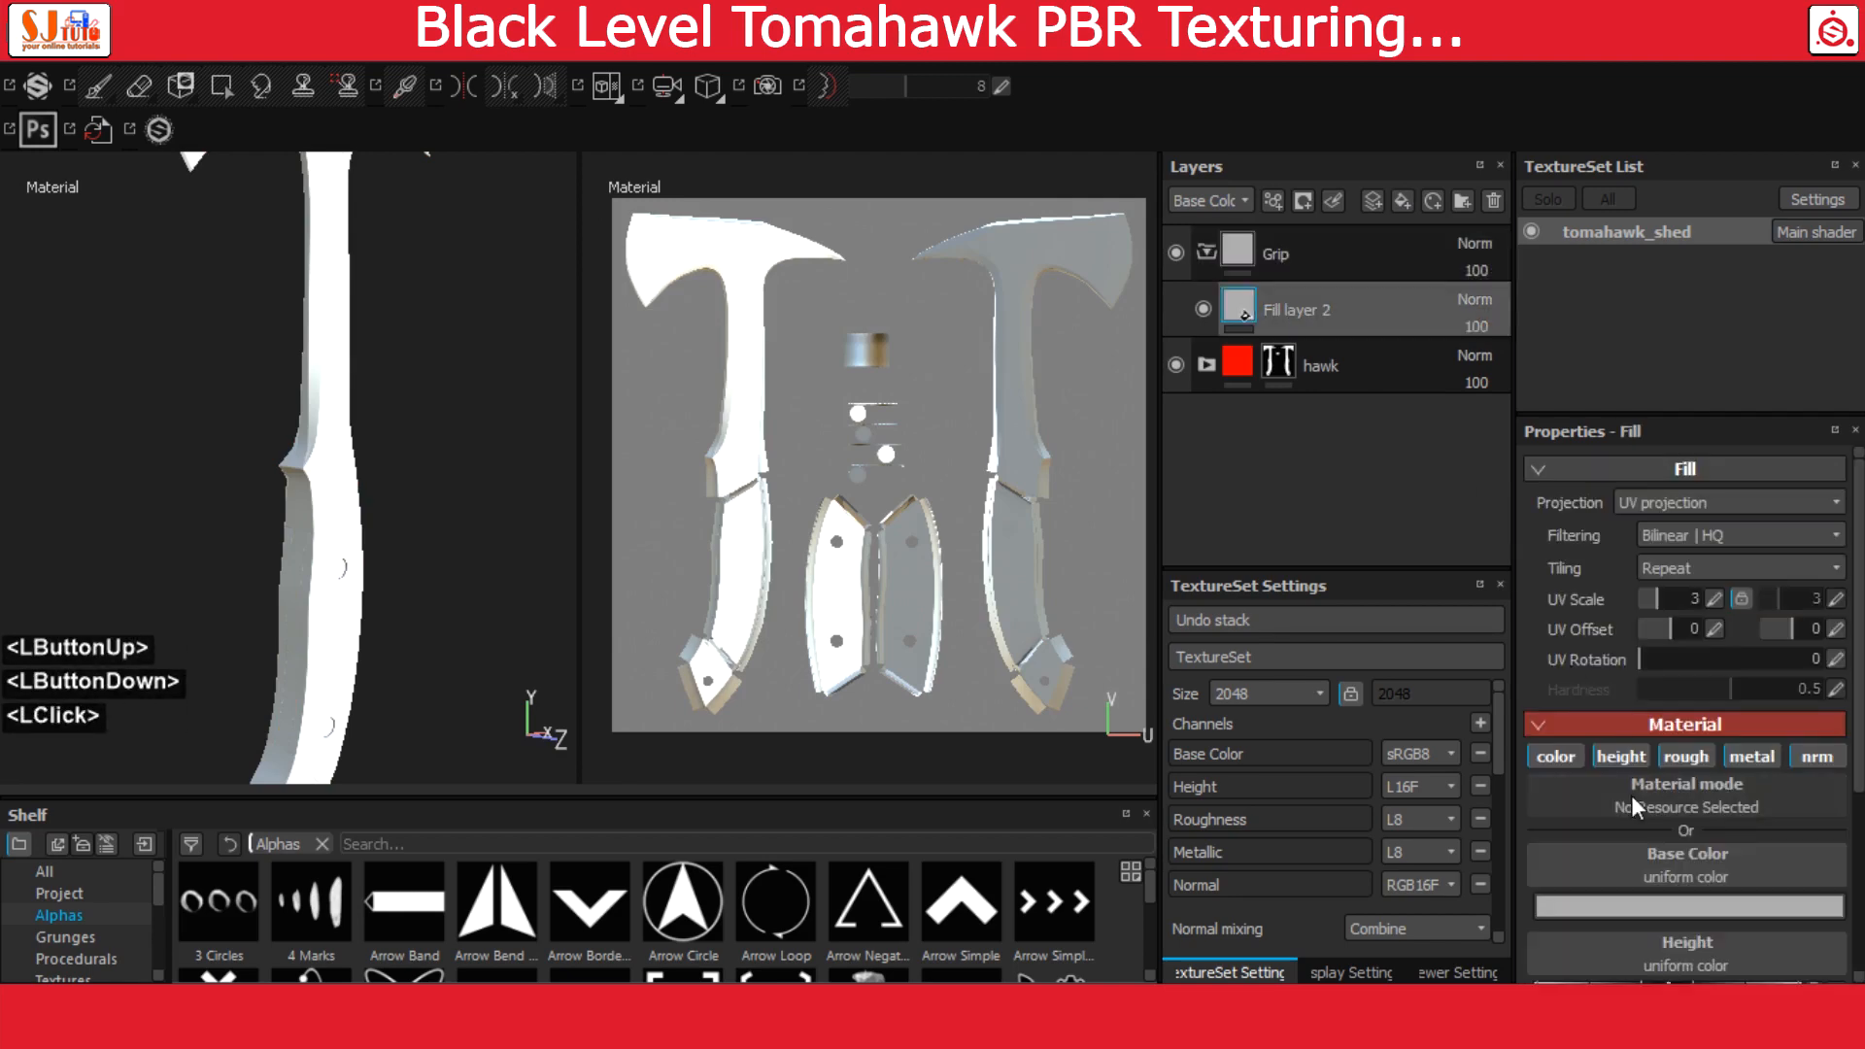
Set the base color of the fill layer in the Grip folder to a bright blue
click(1671, 892)
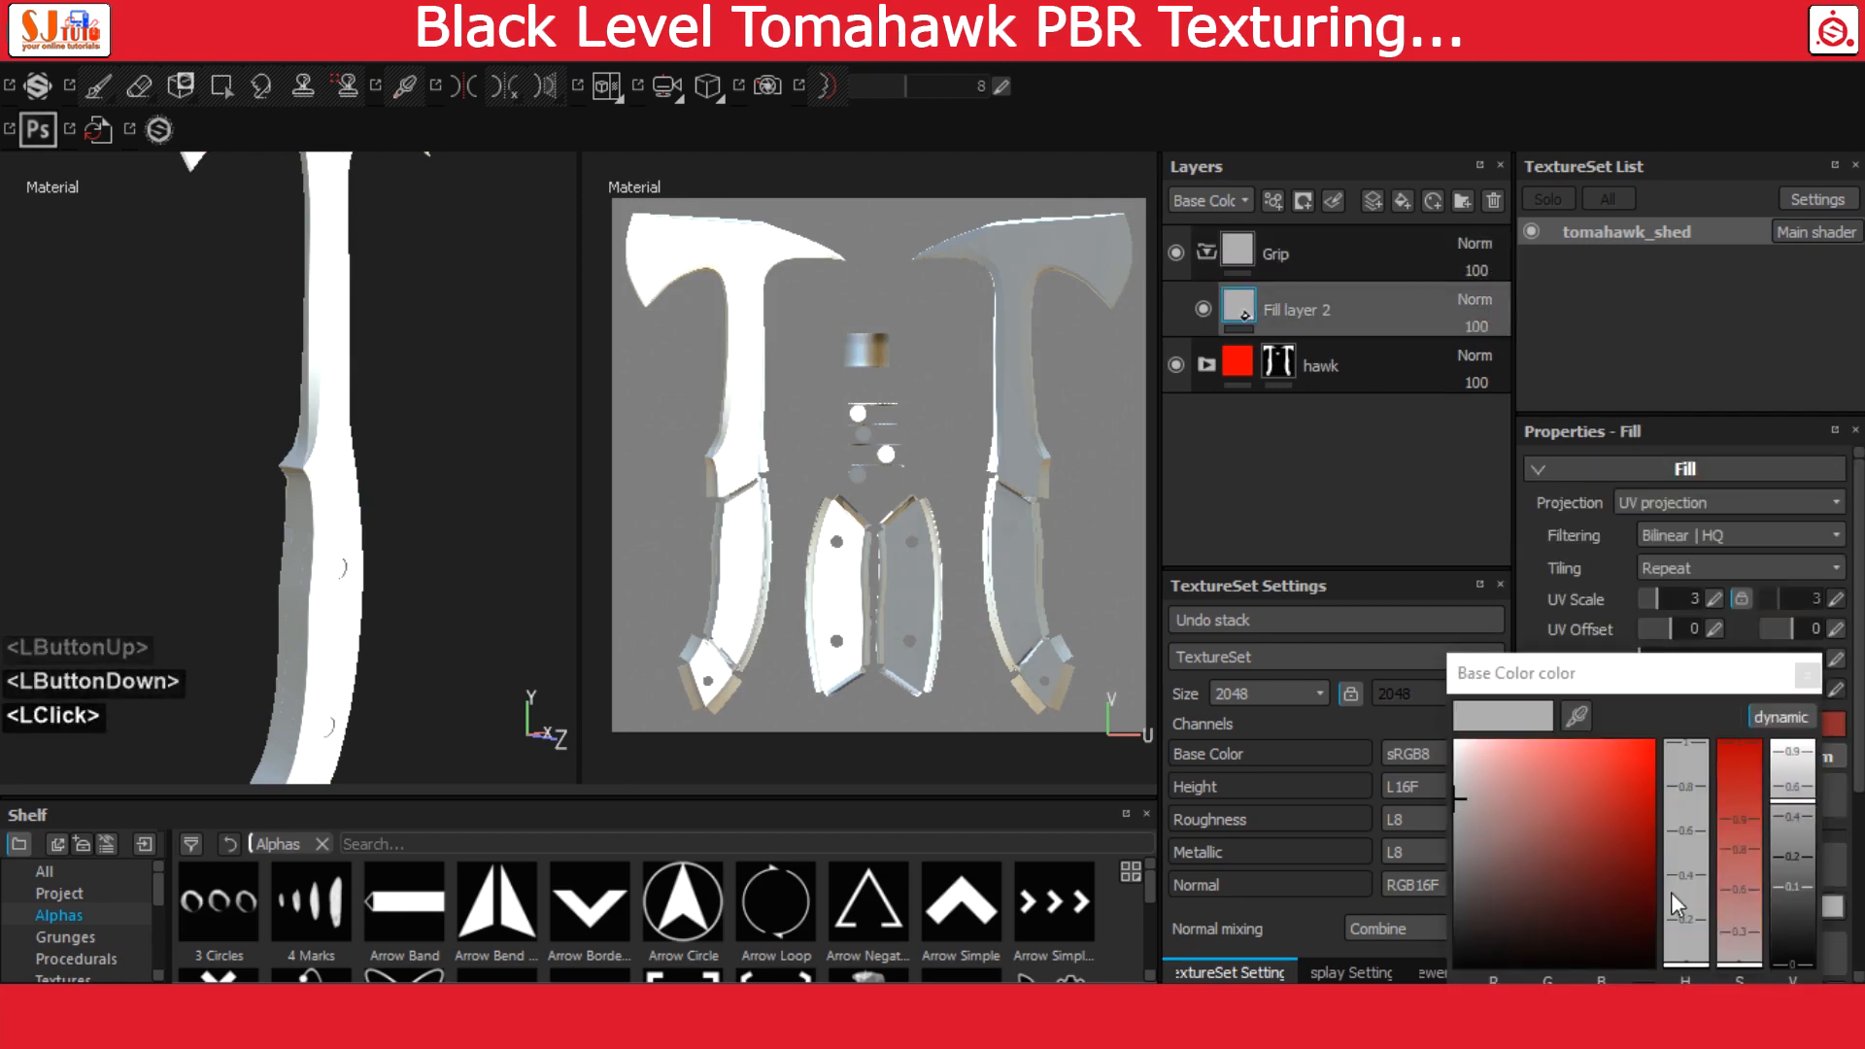
click(1675, 823)
click(1633, 783)
click(1807, 673)
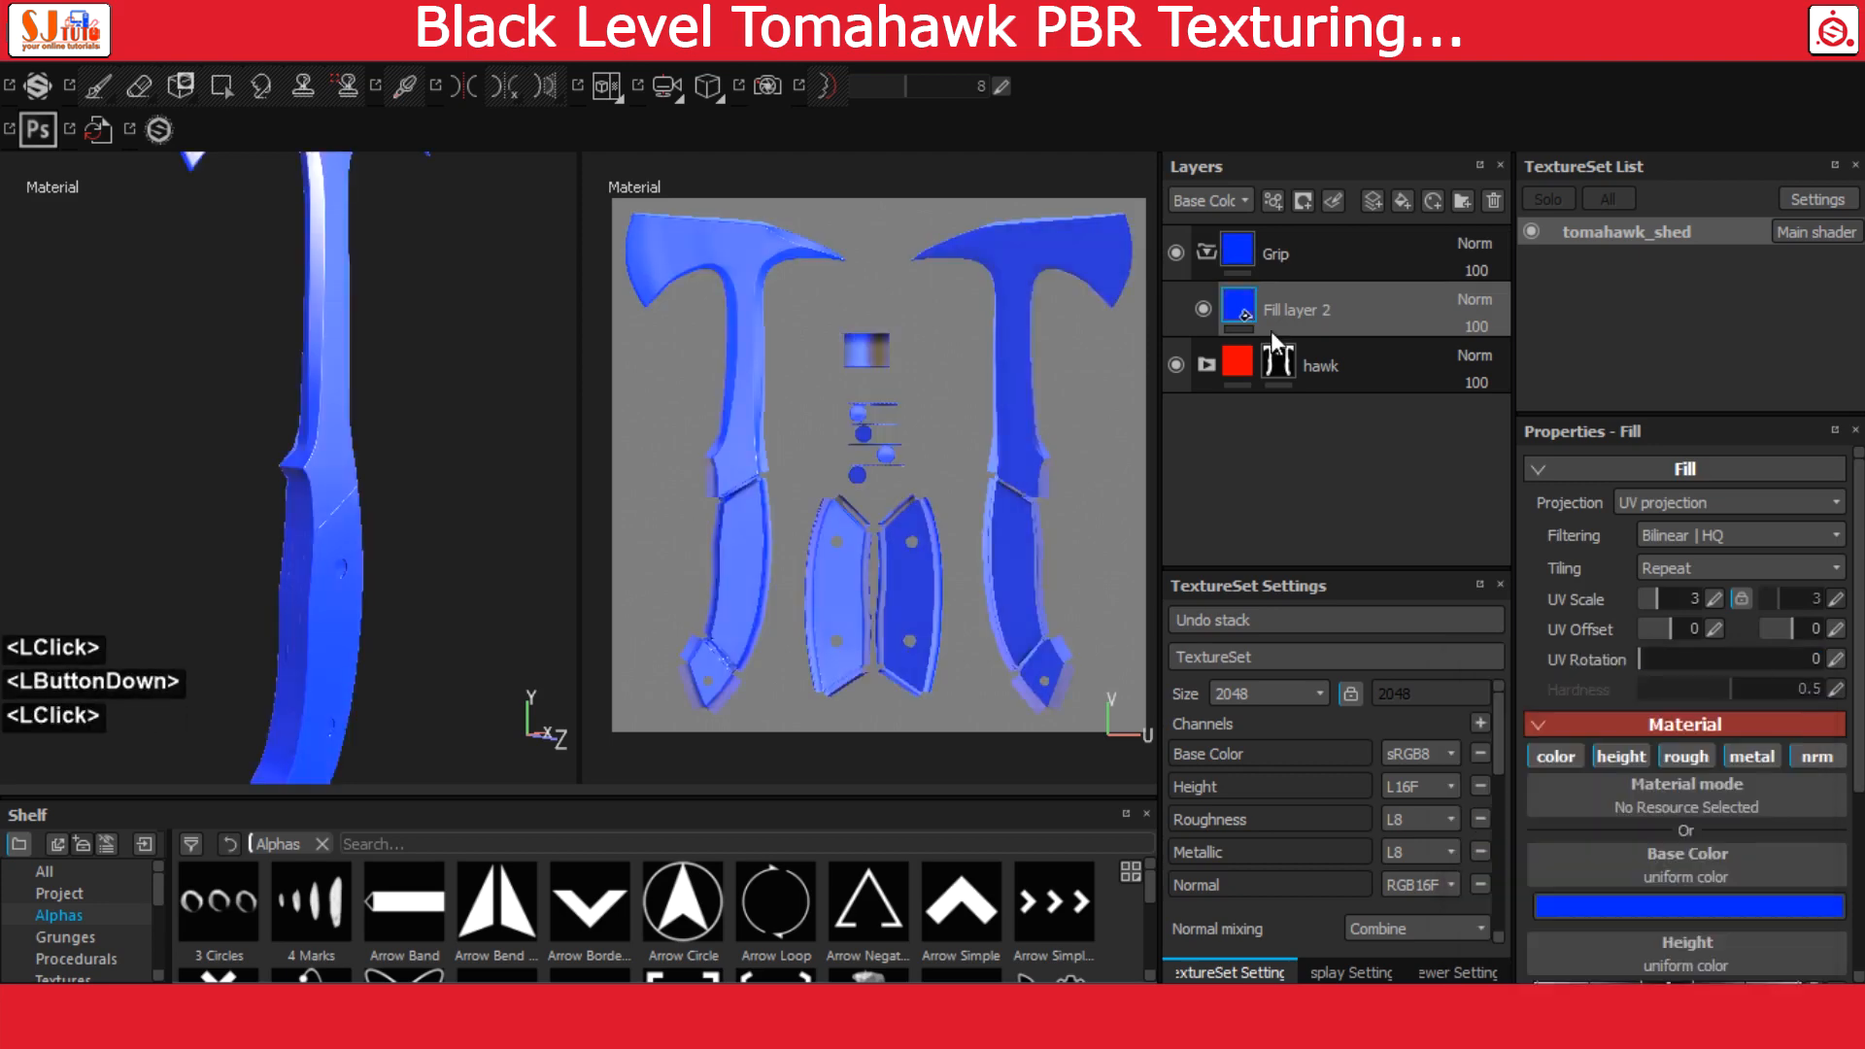
Collapse the Grip folder and add a black mask to it
click(1242, 255)
click(1207, 251)
right_click(1230, 248)
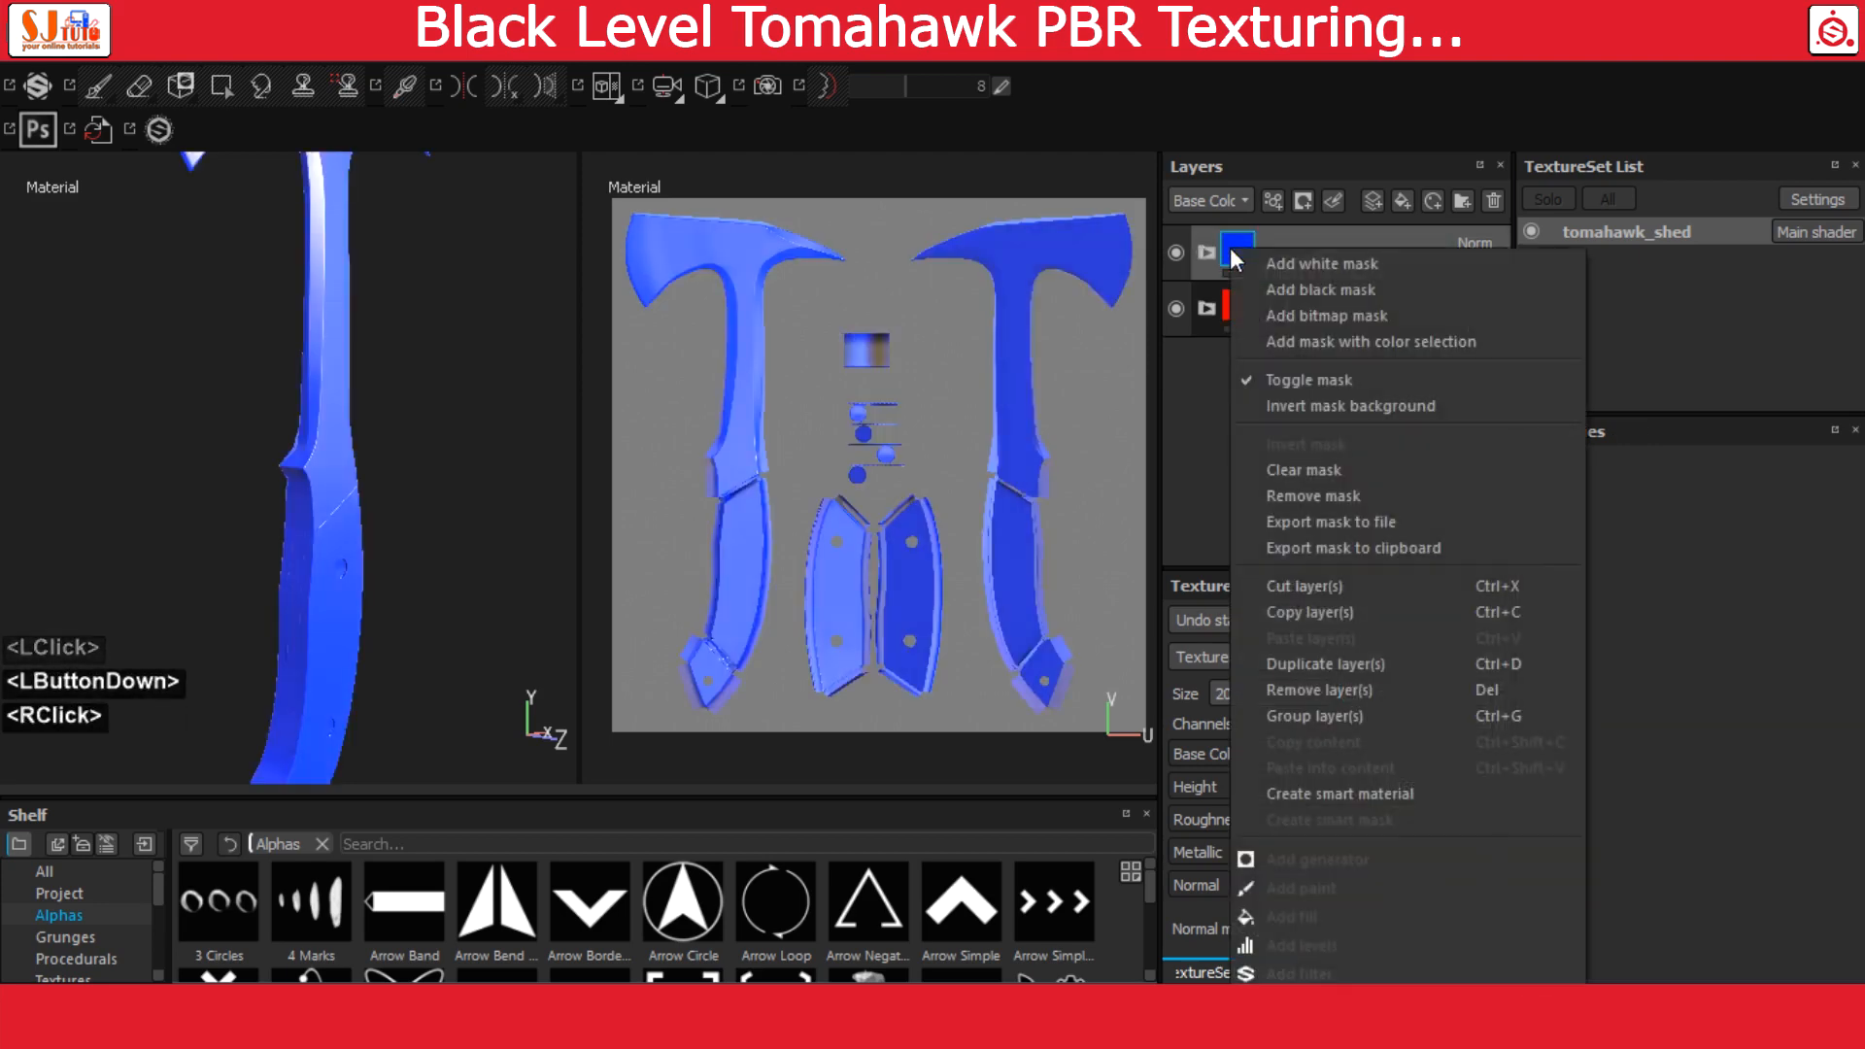
click(1317, 288)
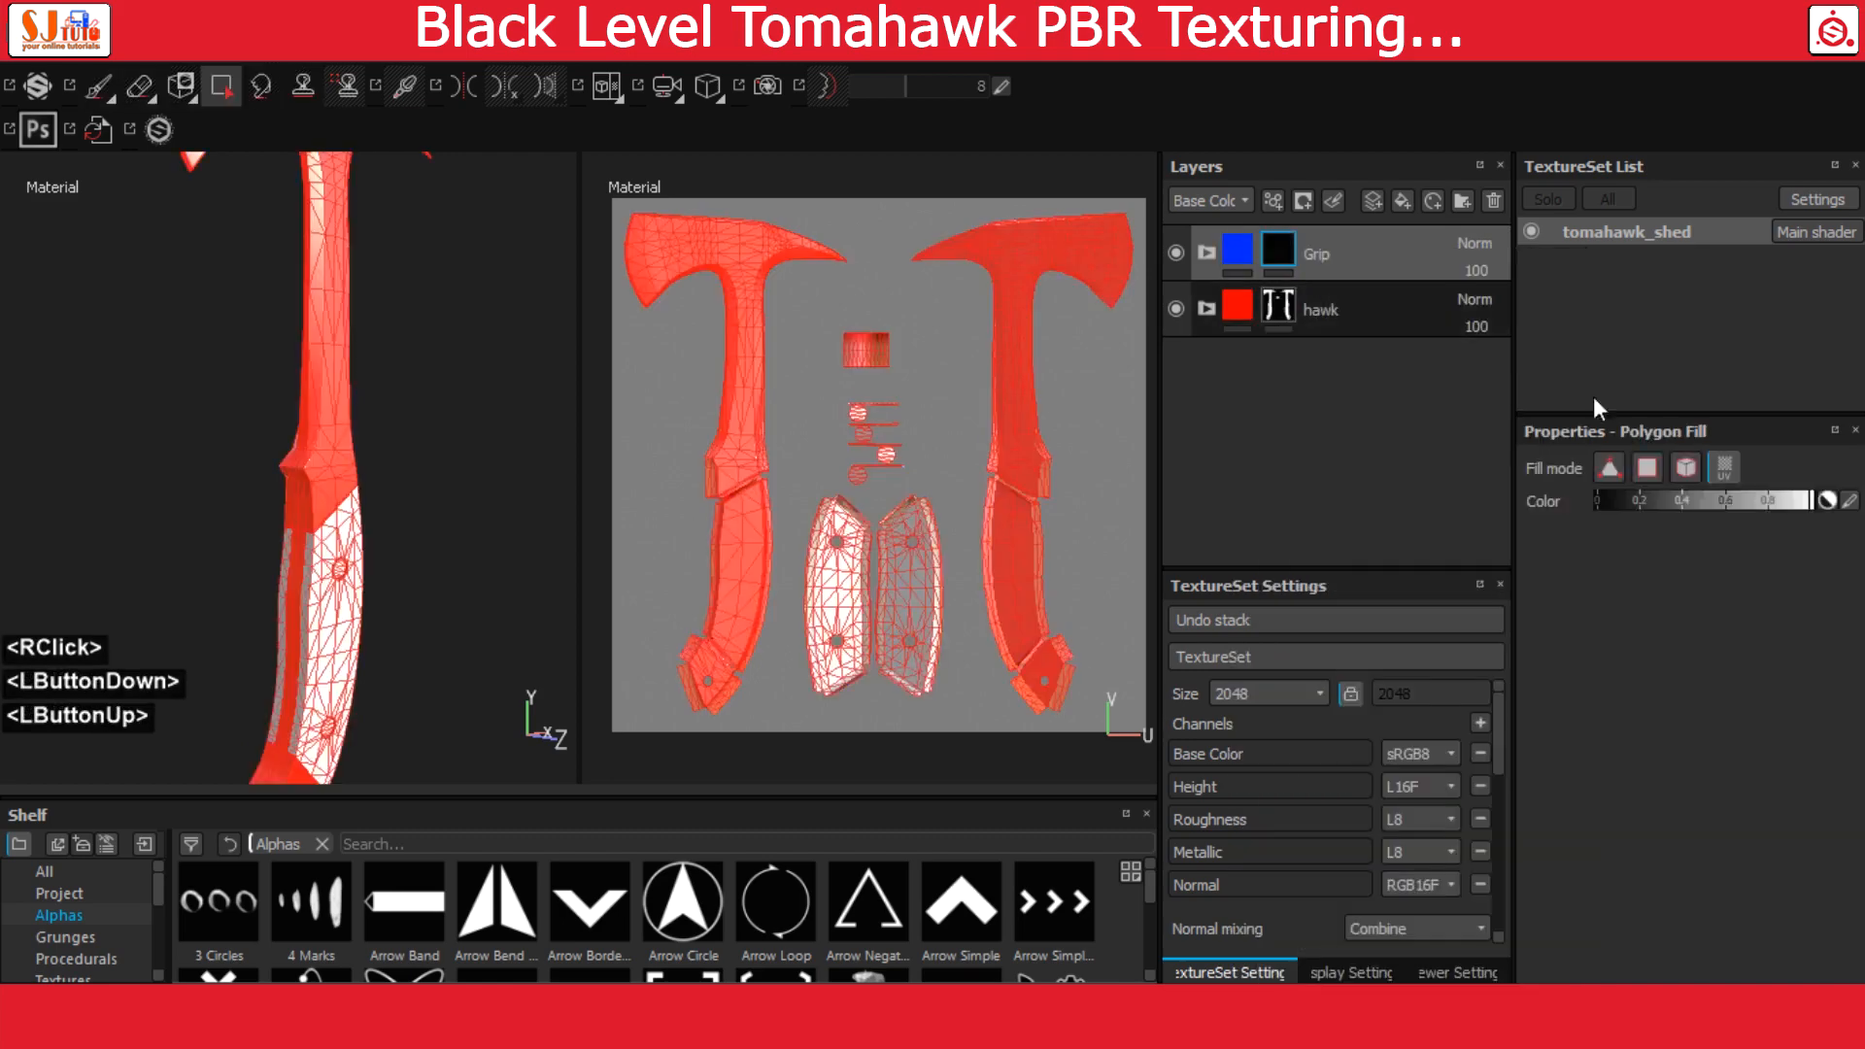
Fill the two grip UV islands and the small round rivet islands in the Grip mask using the UV chunk fill mode
click(1722, 474)
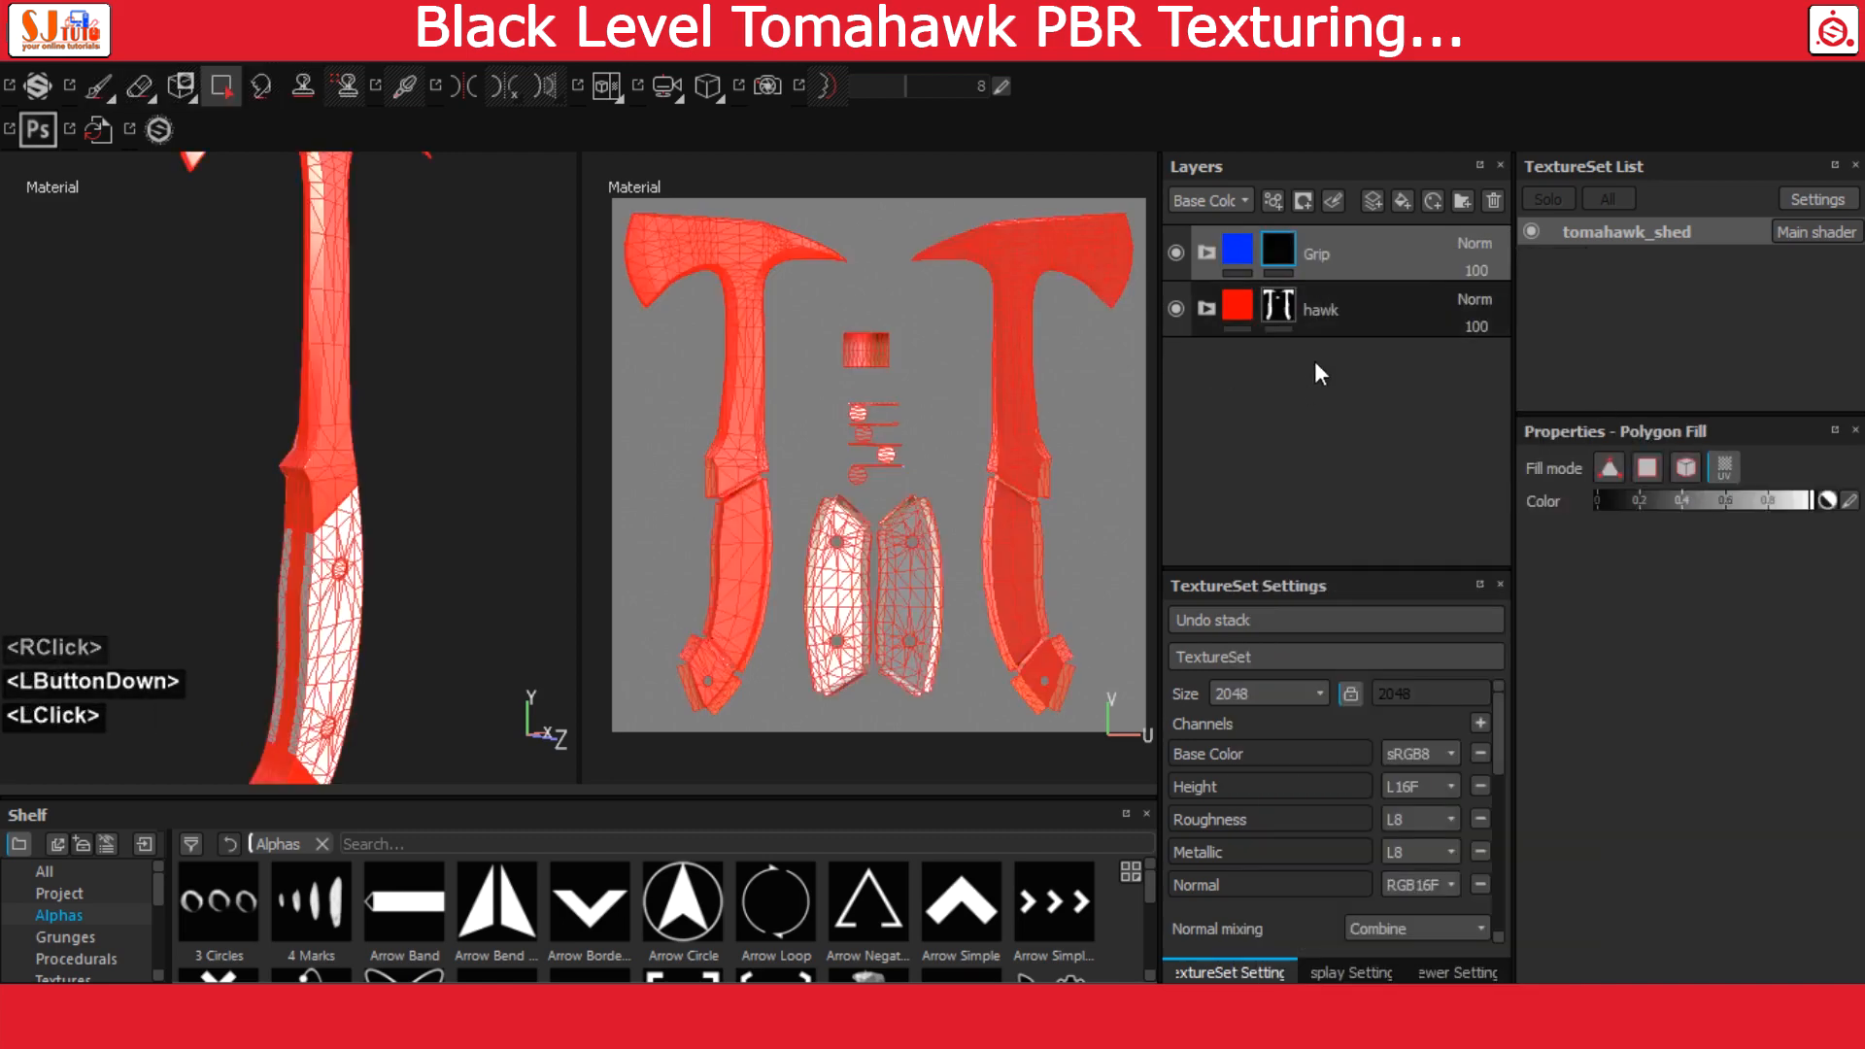
click(925, 579)
click(843, 539)
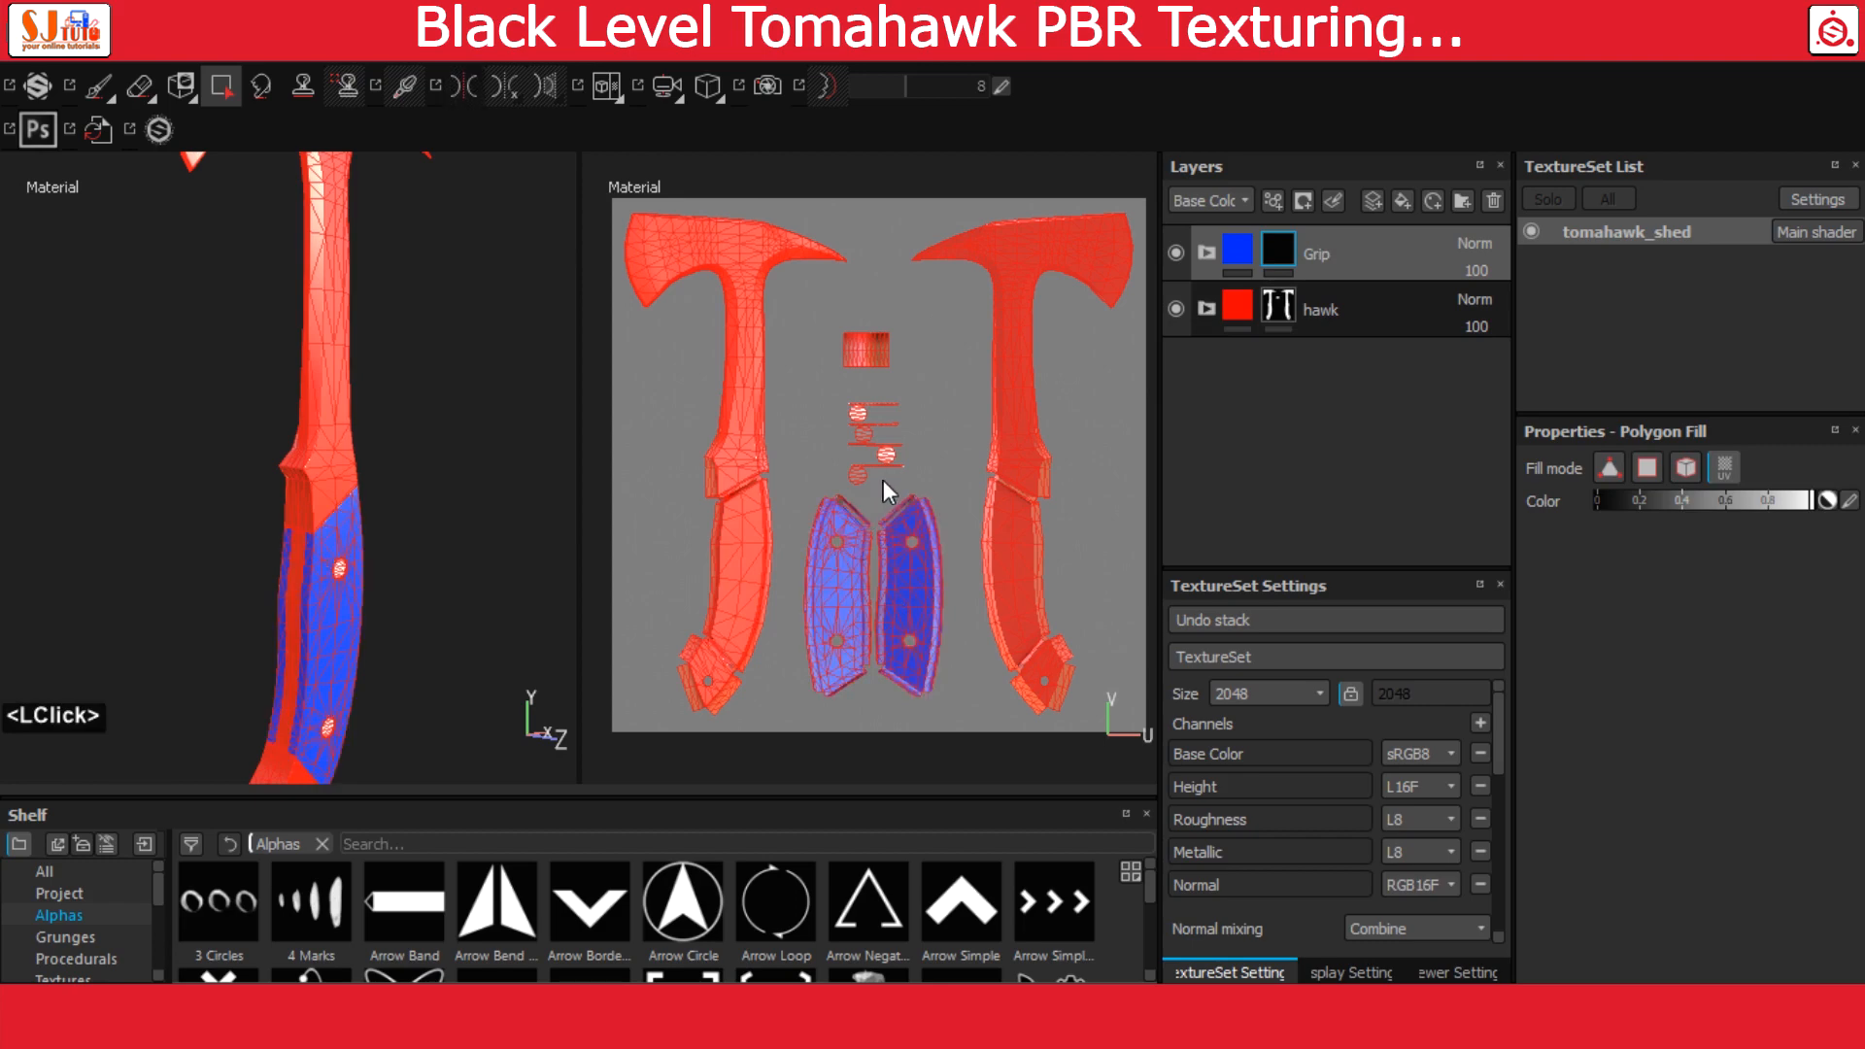
scroll(883, 480, down, 2)
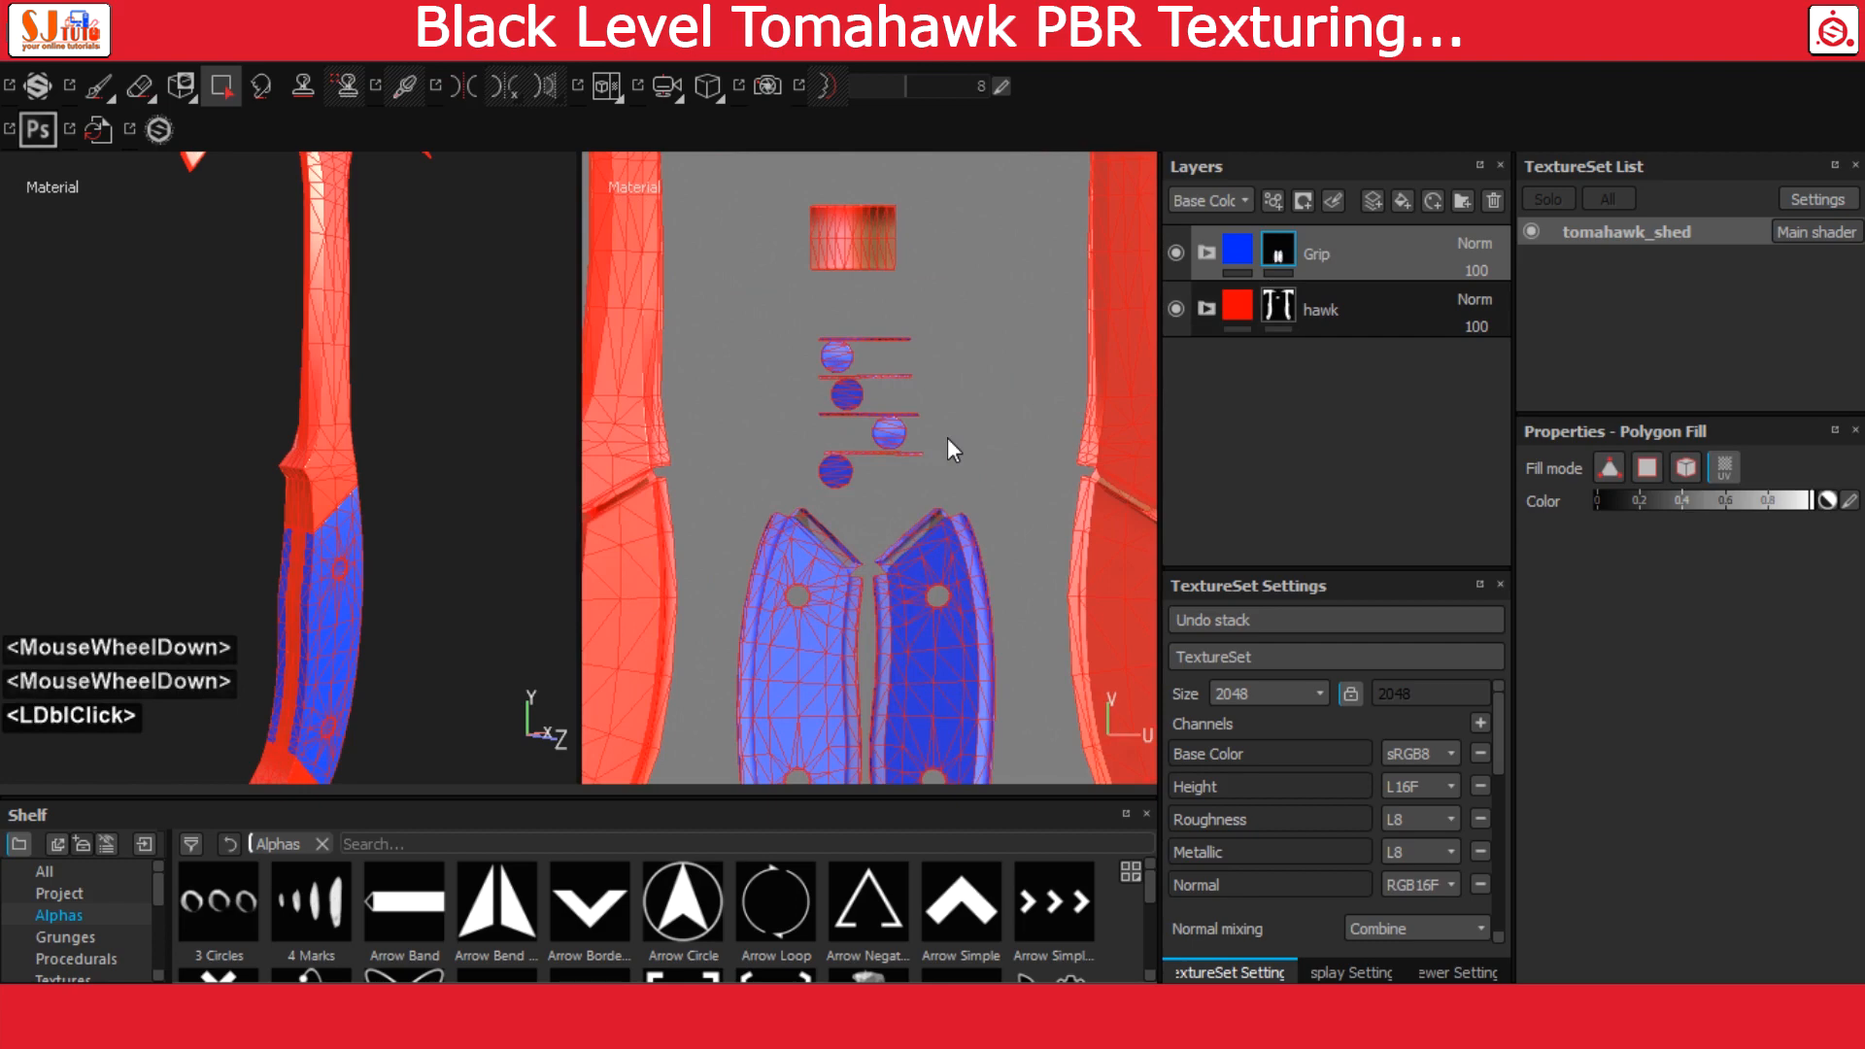
scroll(947, 437, up, 2)
Select the Grip folder's content instead of its mask and show only the 3D view
alt+drag(302, 528, 346, 533)
alt+middle_drag(345, 534, 373, 453)
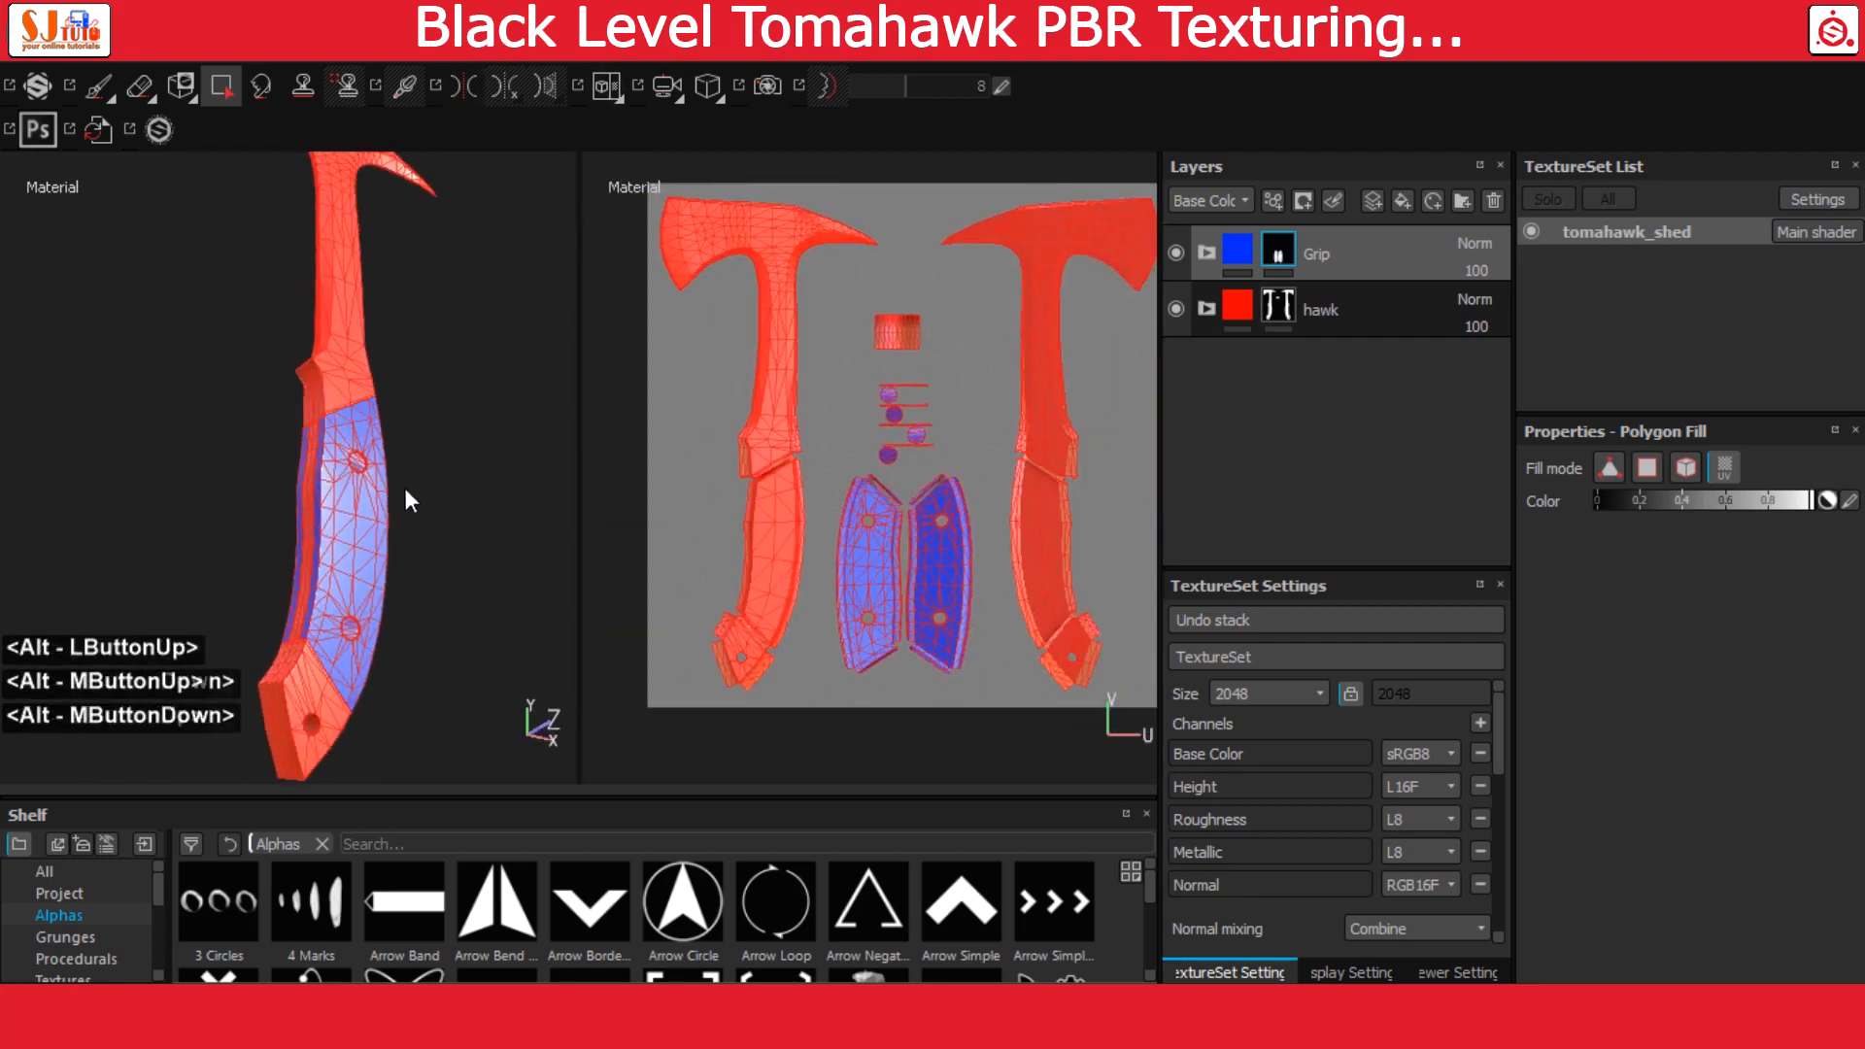
alt+right_drag(405, 488, 449, 486)
click(1239, 255)
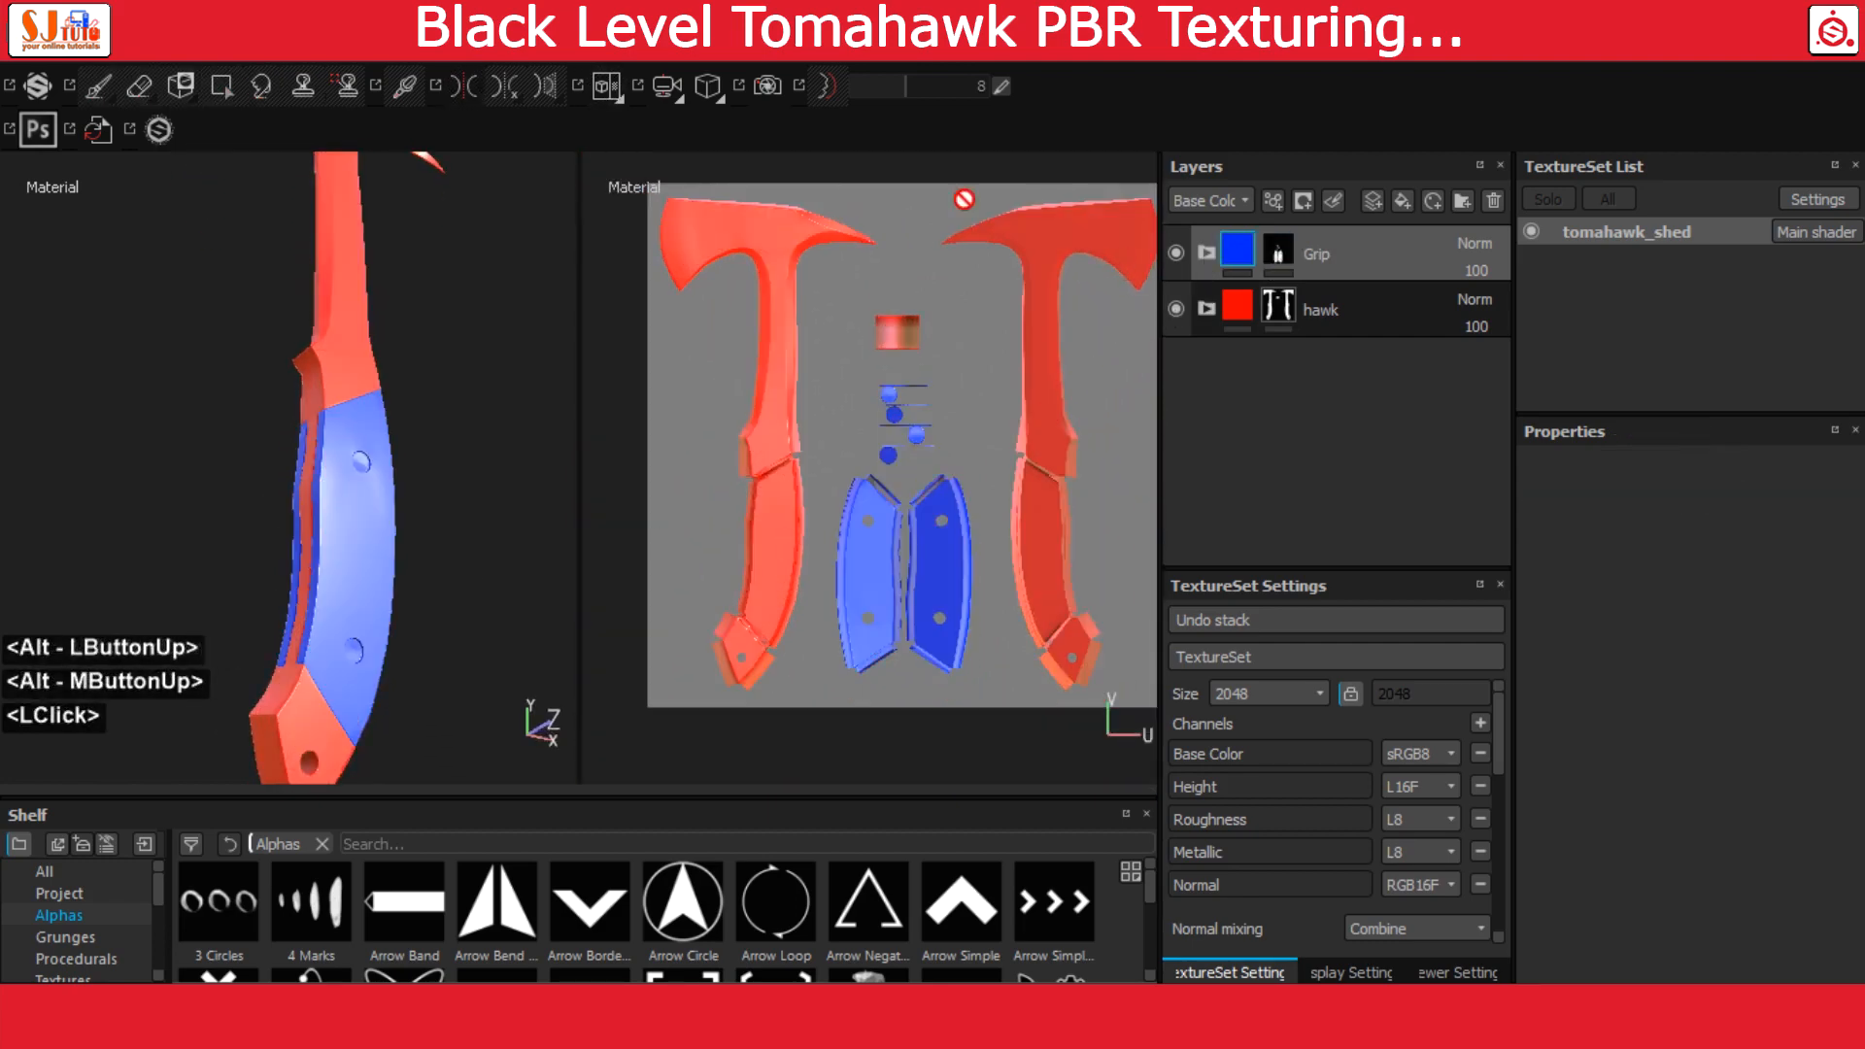
click(612, 89)
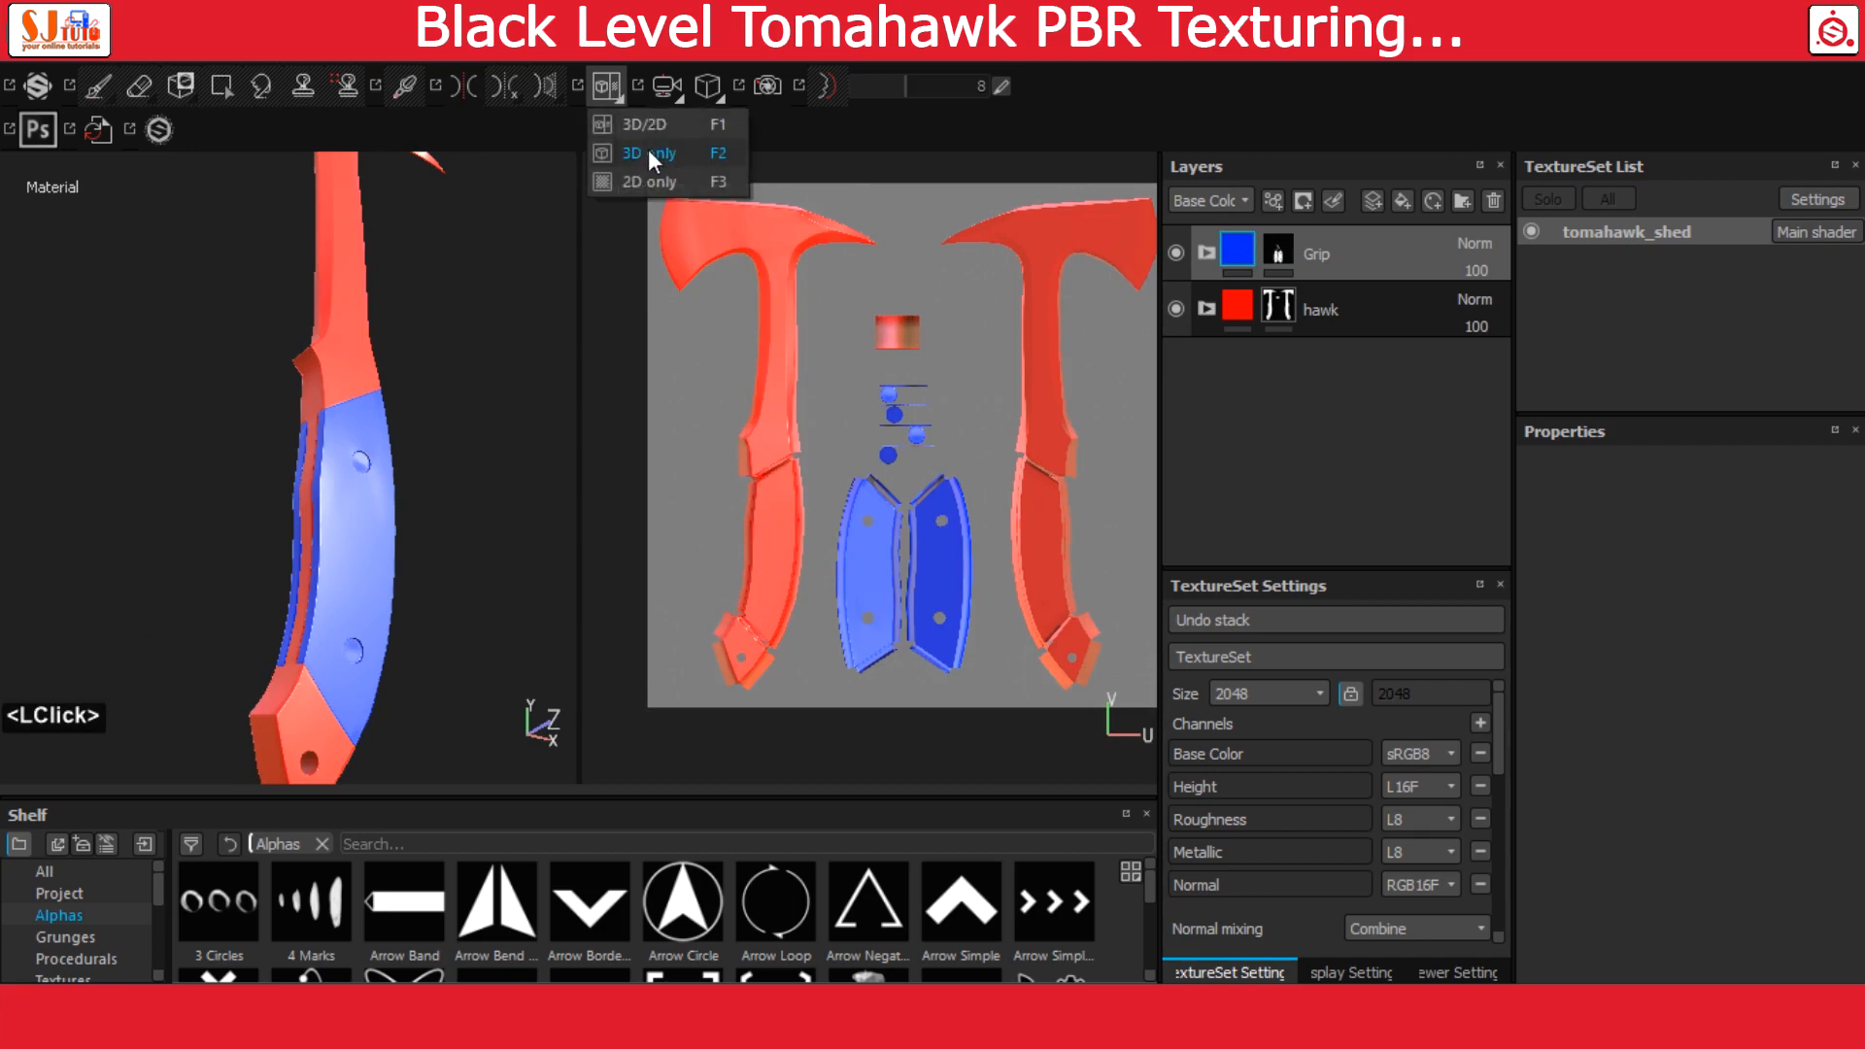
click(648, 151)
Examine the handle, guard and axe head from several angles to check the coverage of both folder masks
scroll(704, 475, up, 3)
scroll(708, 487, down, 4)
alt+drag(708, 487, 670, 485)
alt+right_drag(670, 486, 421, 271)
alt+middle_drag(421, 271, 462, 542)
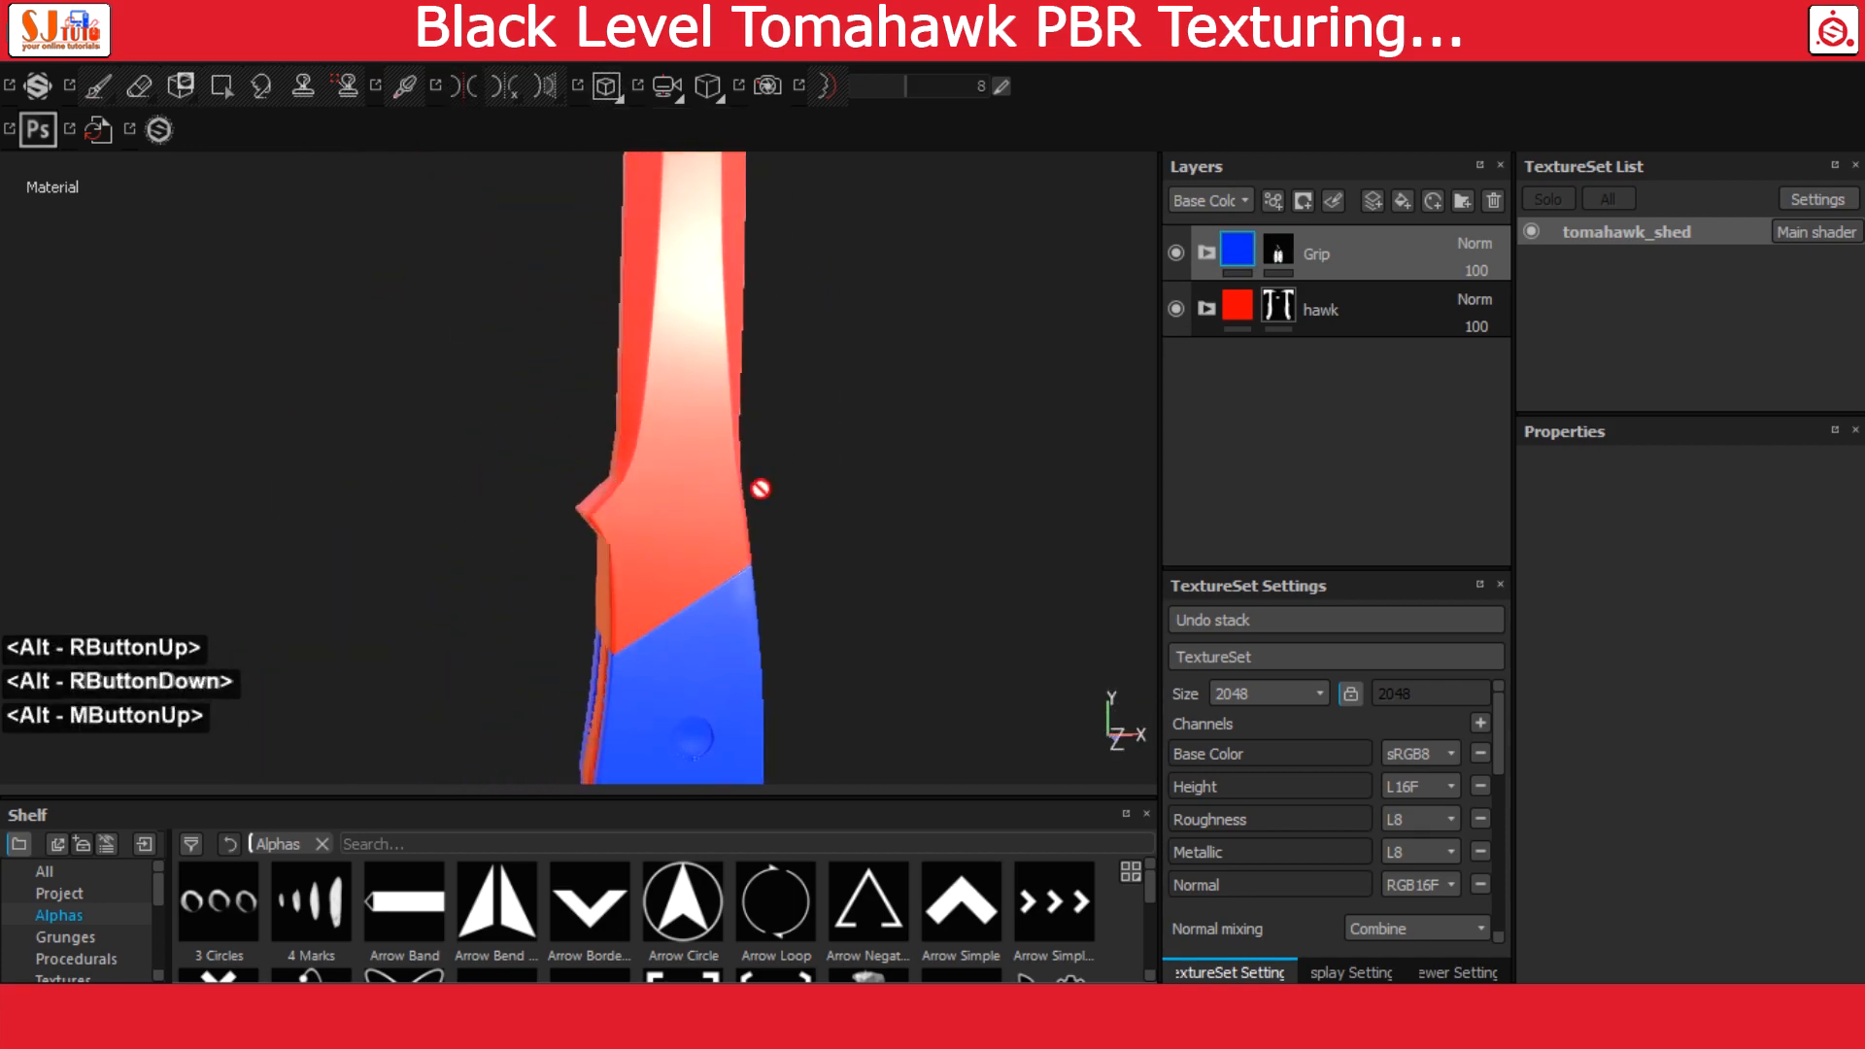
alt+right_drag(761, 486, 560, 183)
alt+middle_drag(561, 182, 542, 707)
alt+right_drag(821, 550, 780, 483)
alt+drag(780, 484, 714, 515)
alt+middle_drag(690, 573, 699, 359)
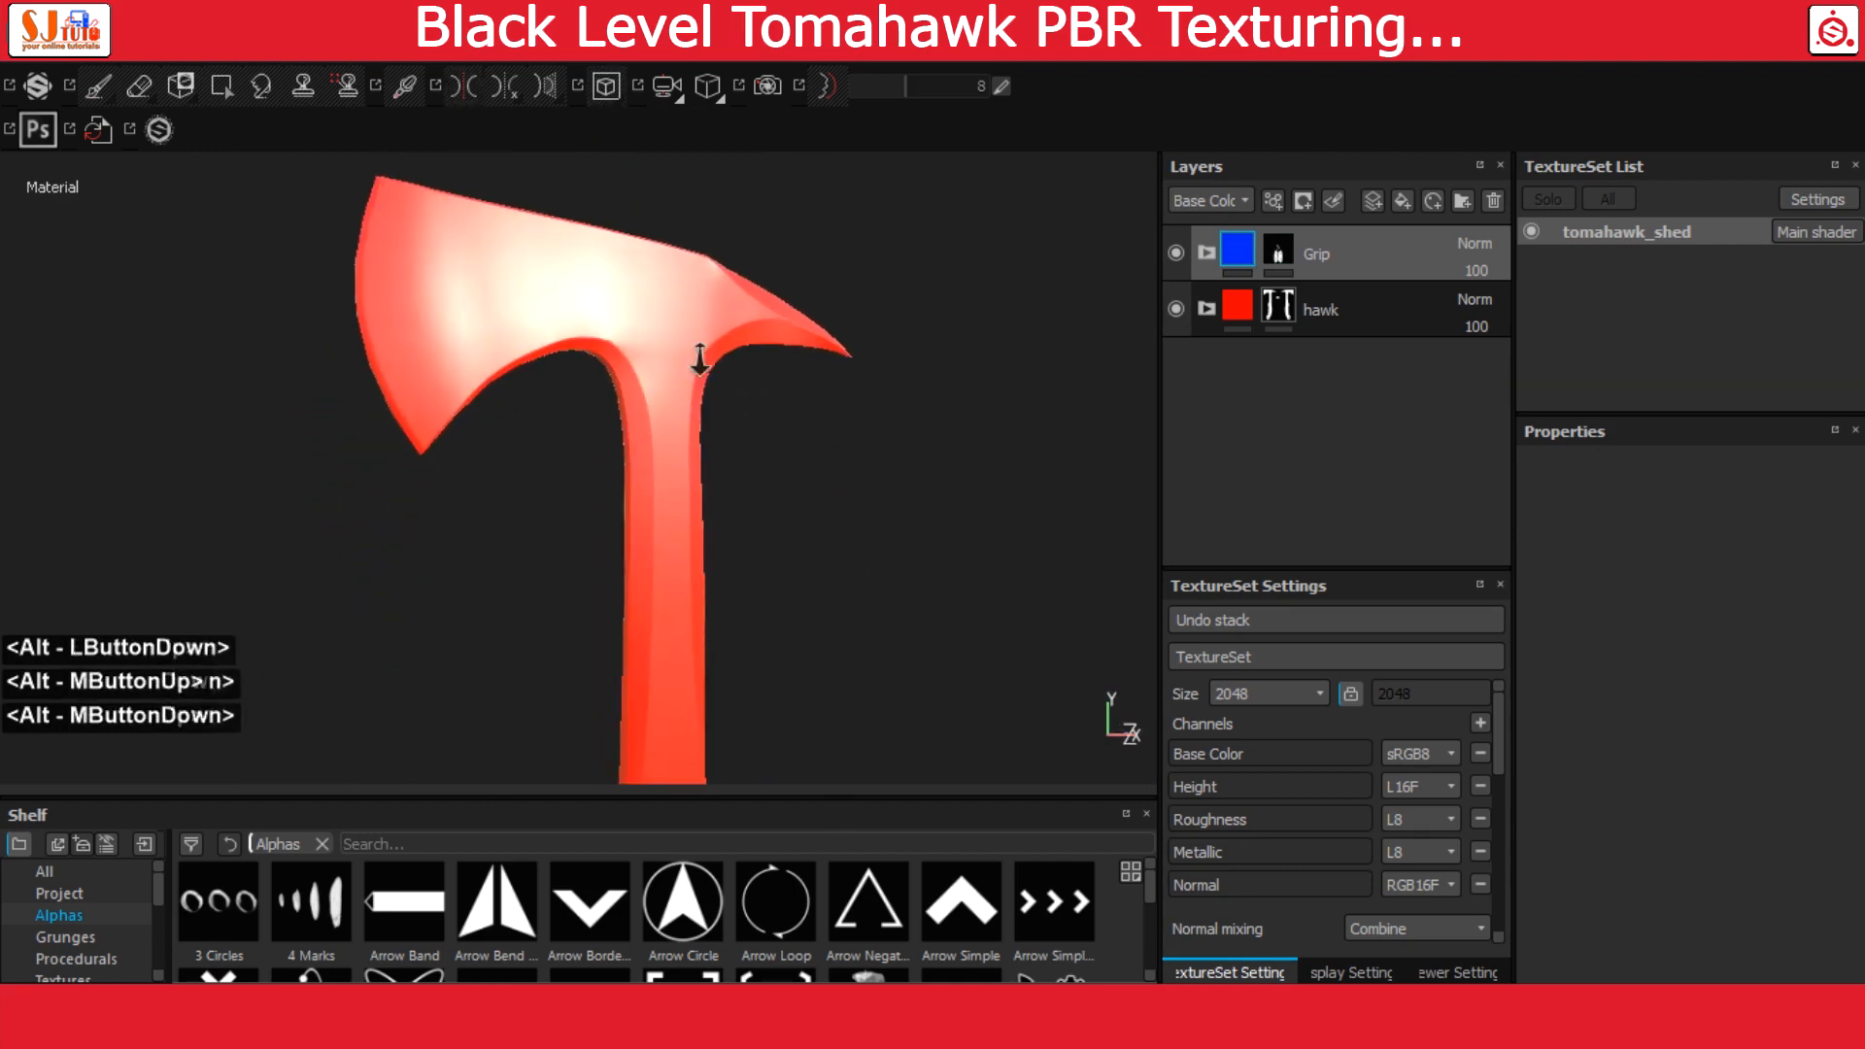
alt+right_drag(699, 359, 746, 416)
alt+drag(746, 416, 710, 399)
mouse_move(710, 394)
alt+middle_down()
mouse_move(686, 379)
mouse_move(727, 411)
alt+middle_up()
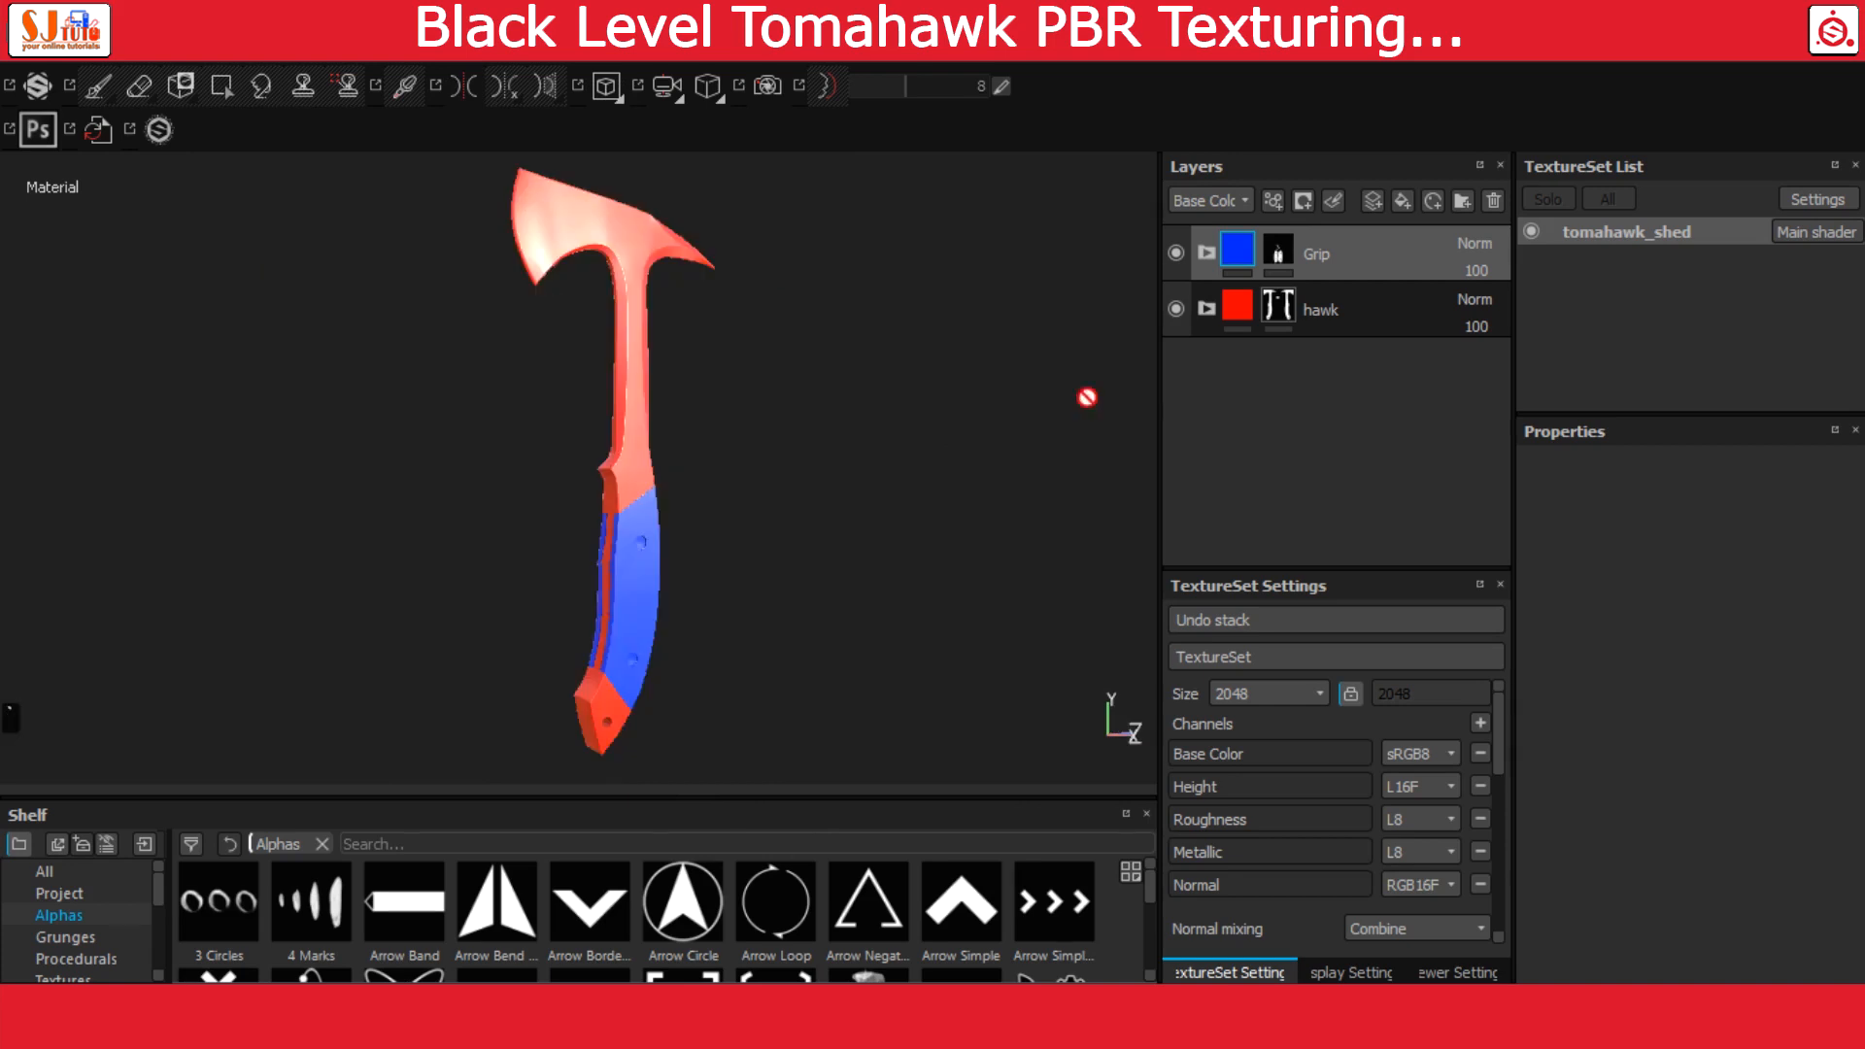
Expand the hawk folder and add a fill layer named Steel above the red fill layer
click(1205, 306)
click(1298, 366)
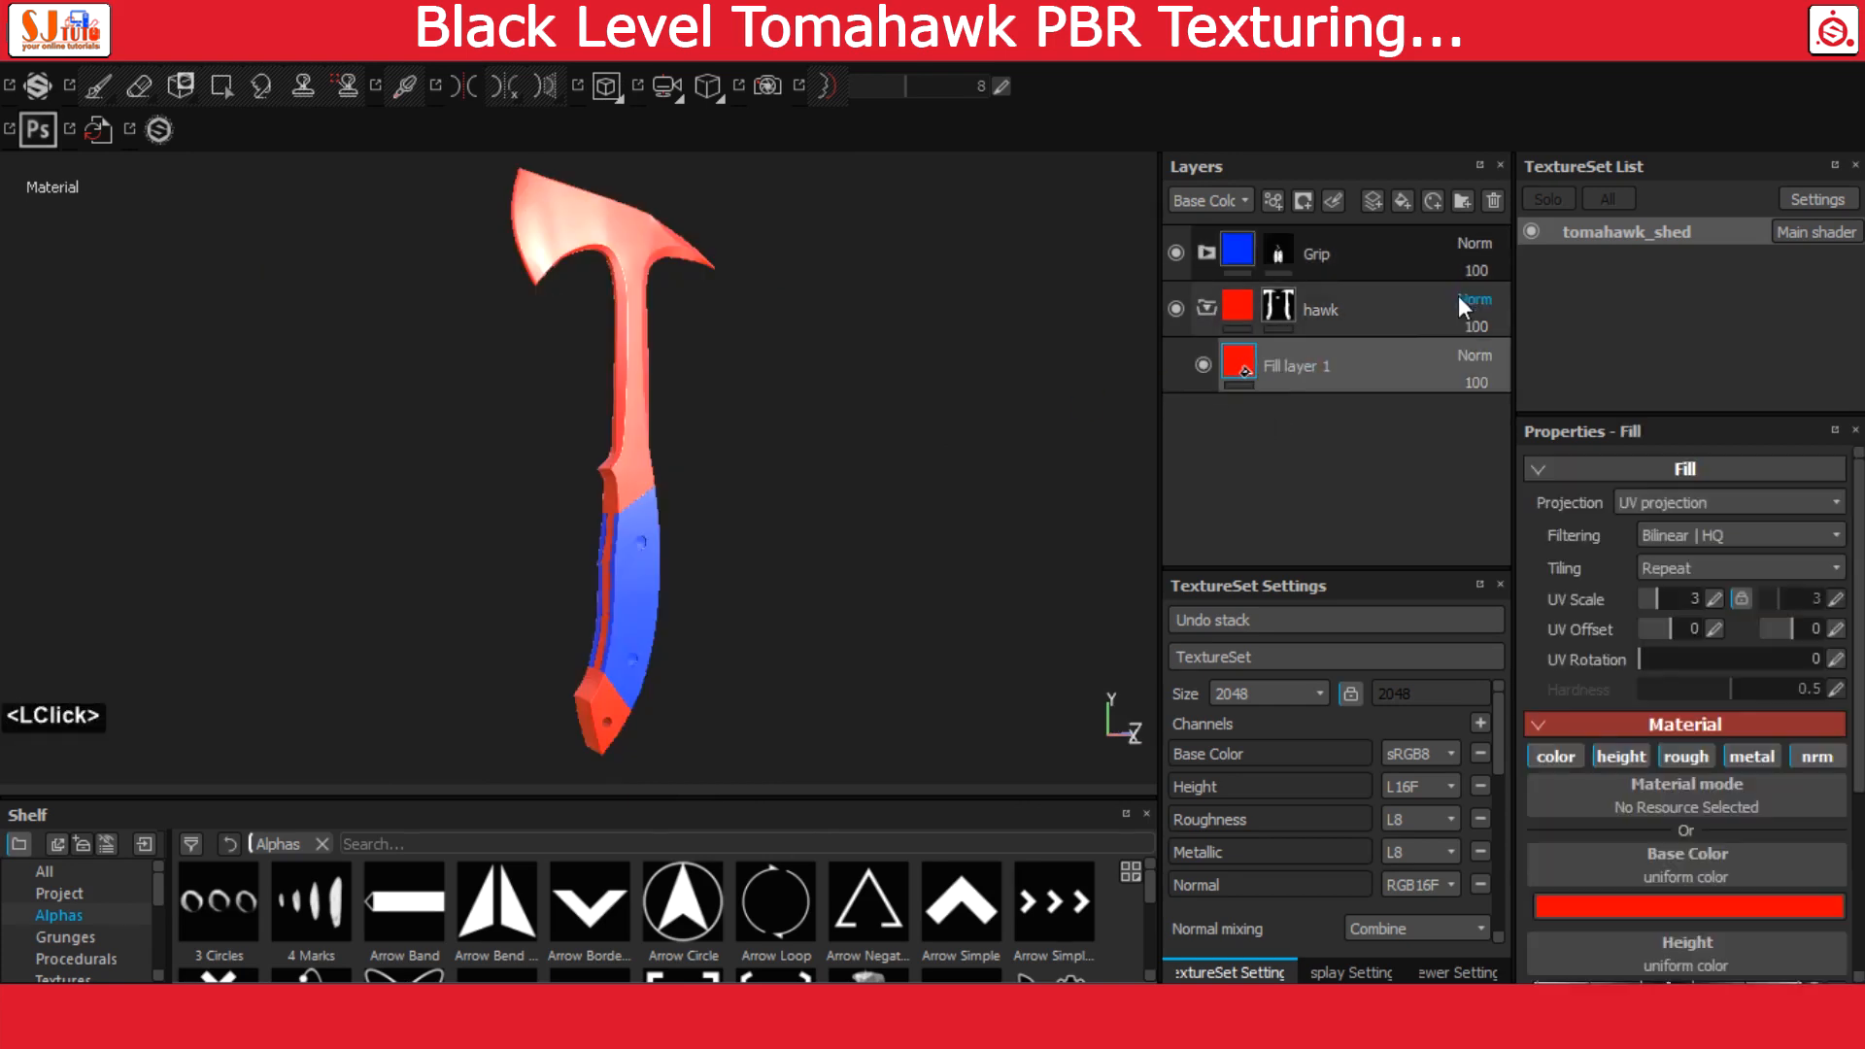
click(1402, 201)
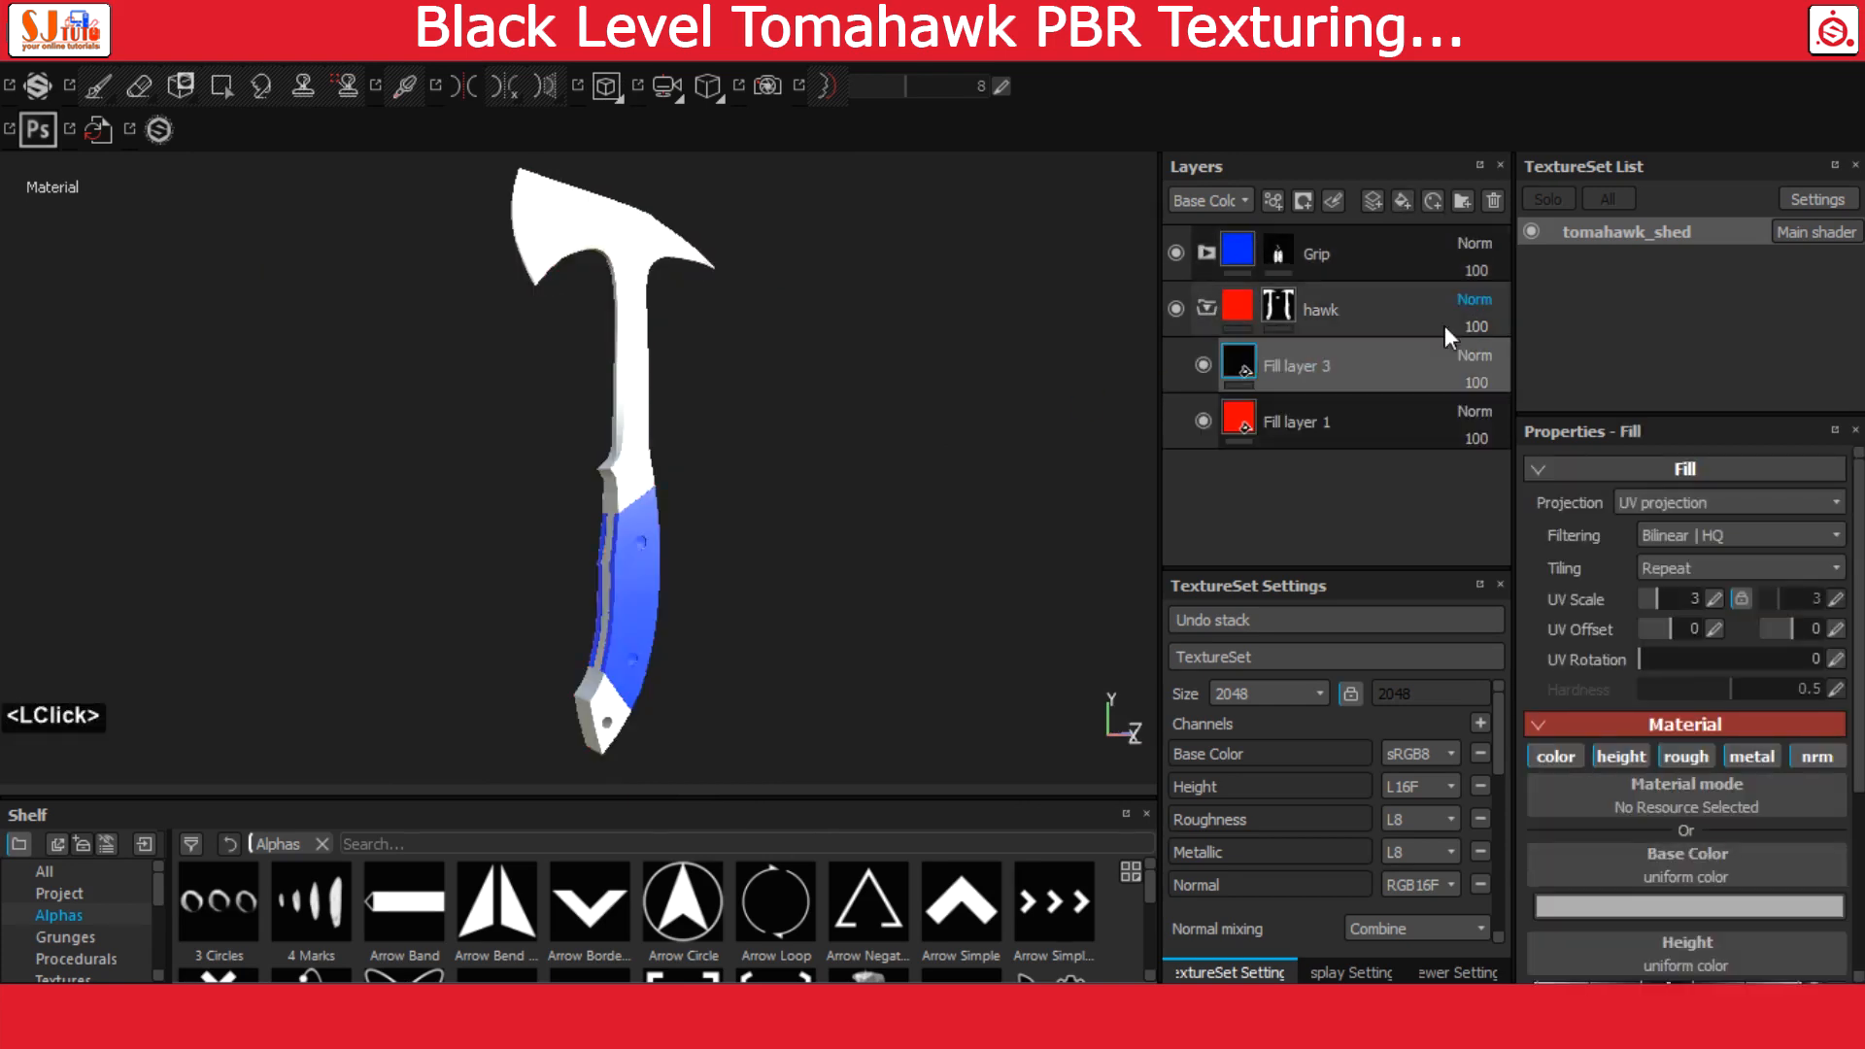
double_click(1282, 367)
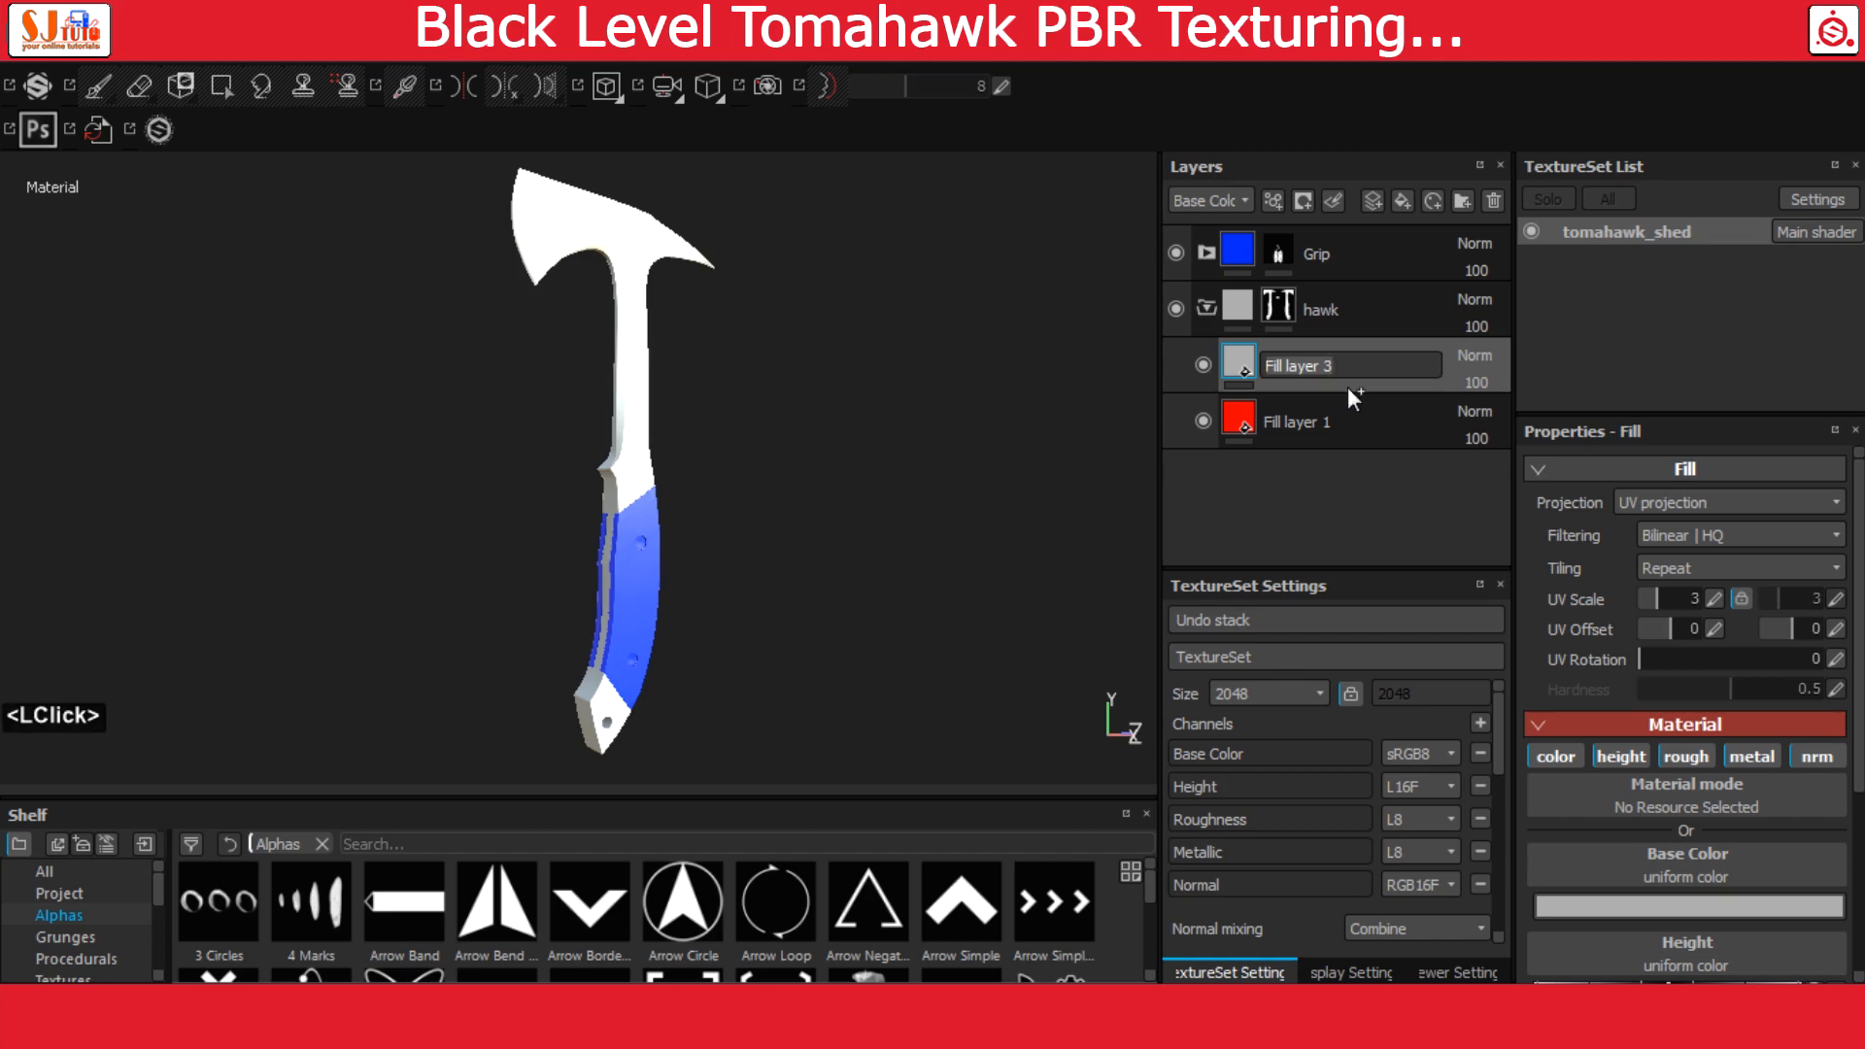
text(Steel)
key(Return)
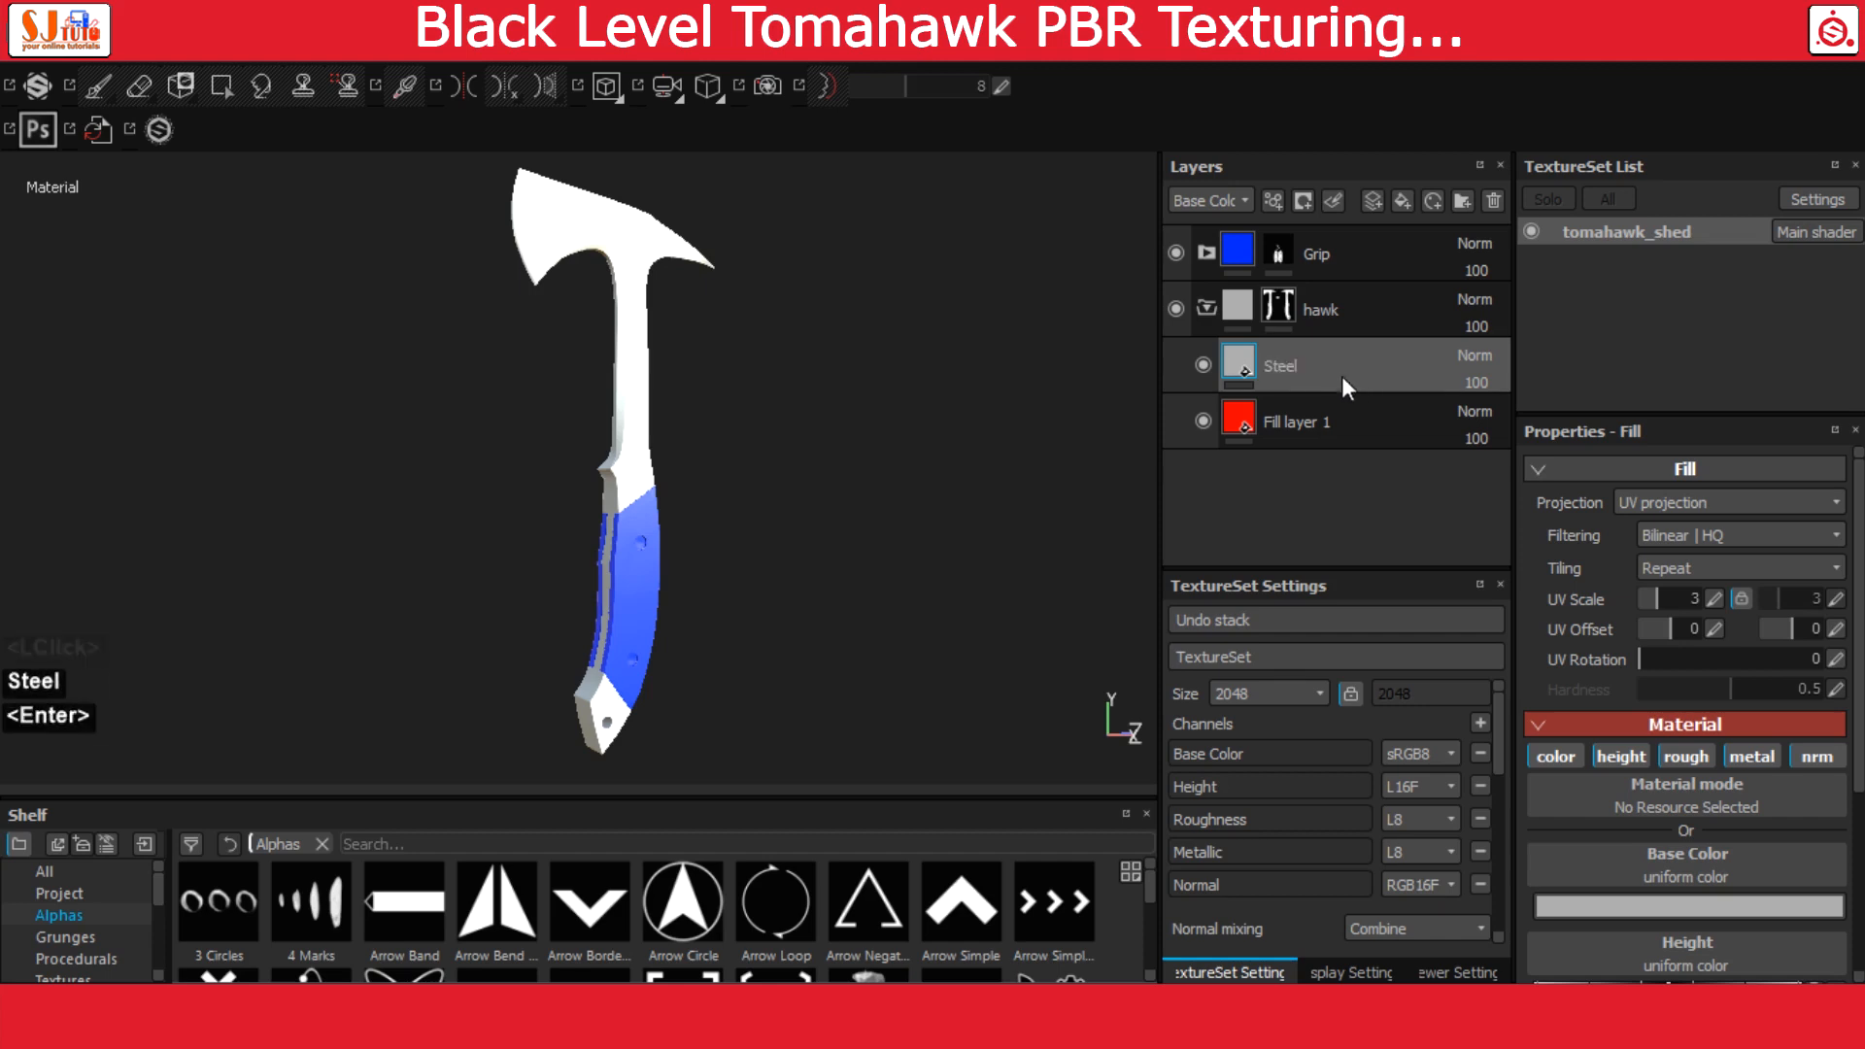
Add another fill layer above Steel in the hawk folder and name it black_paint
click(1403, 202)
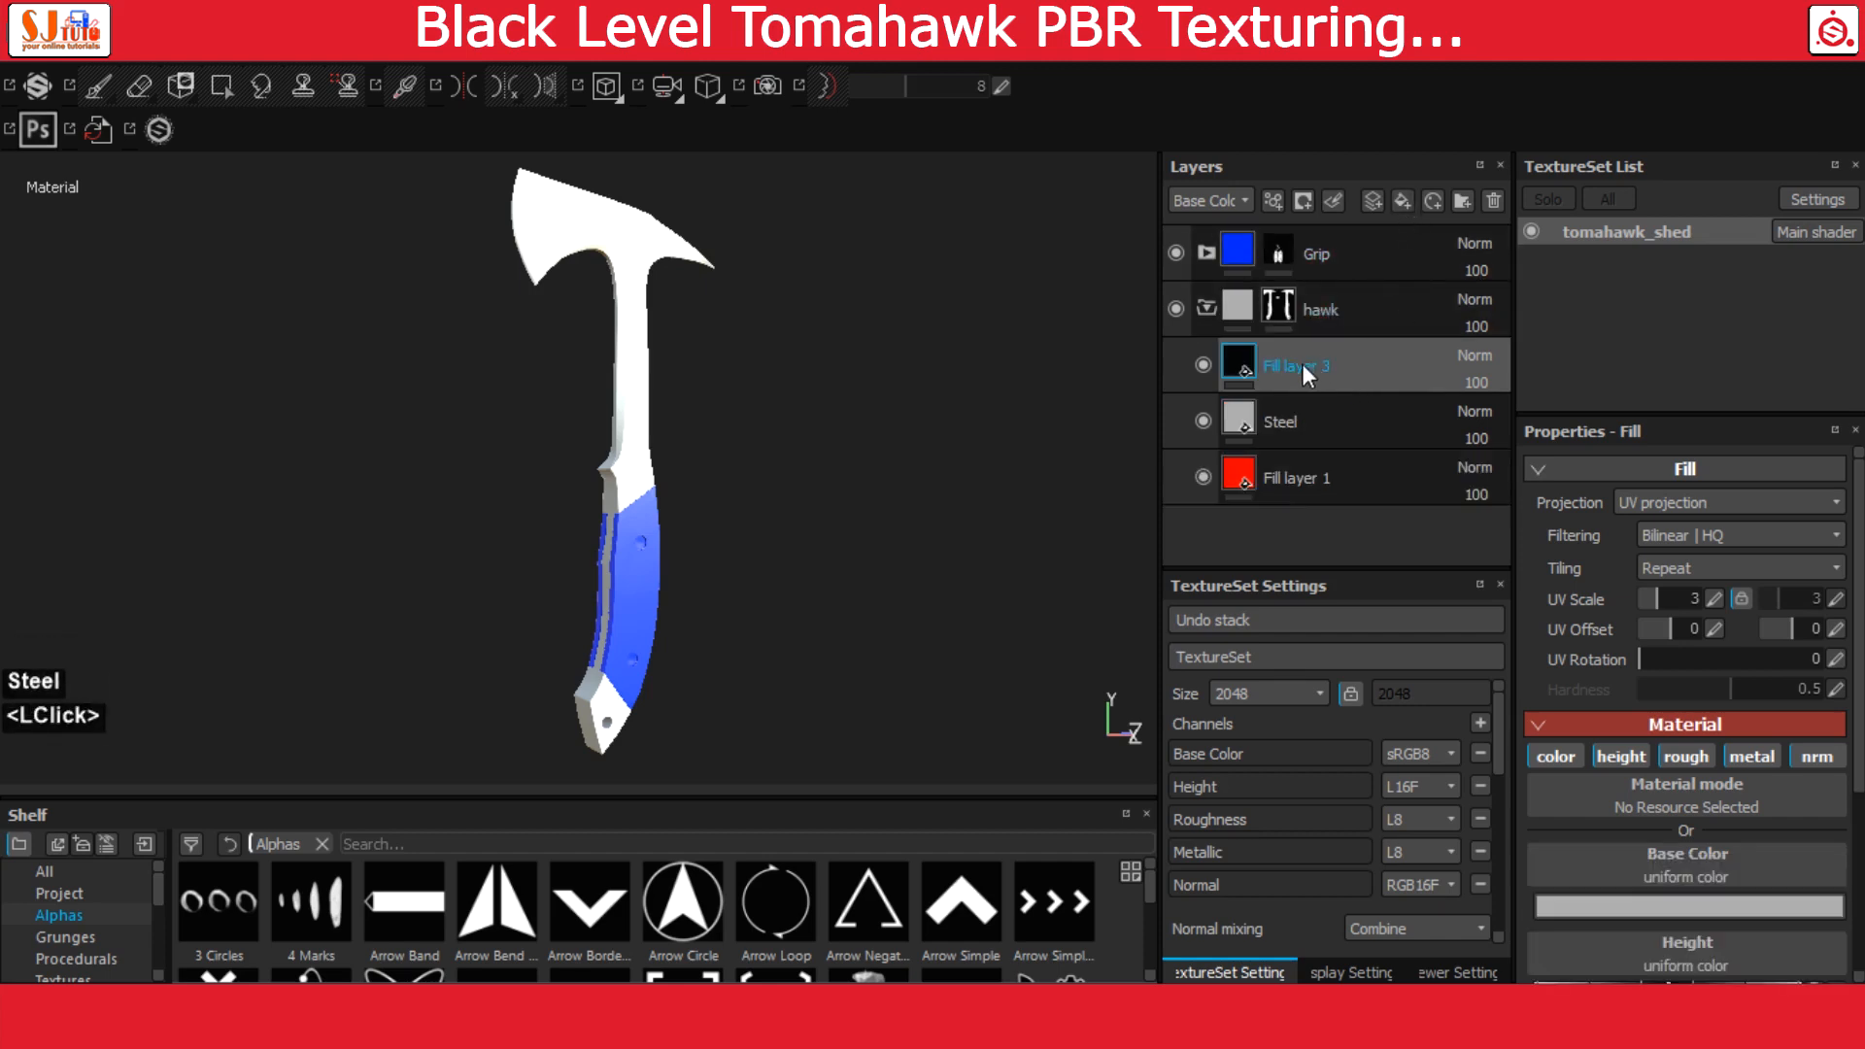
double_click(1281, 365)
text(bl)
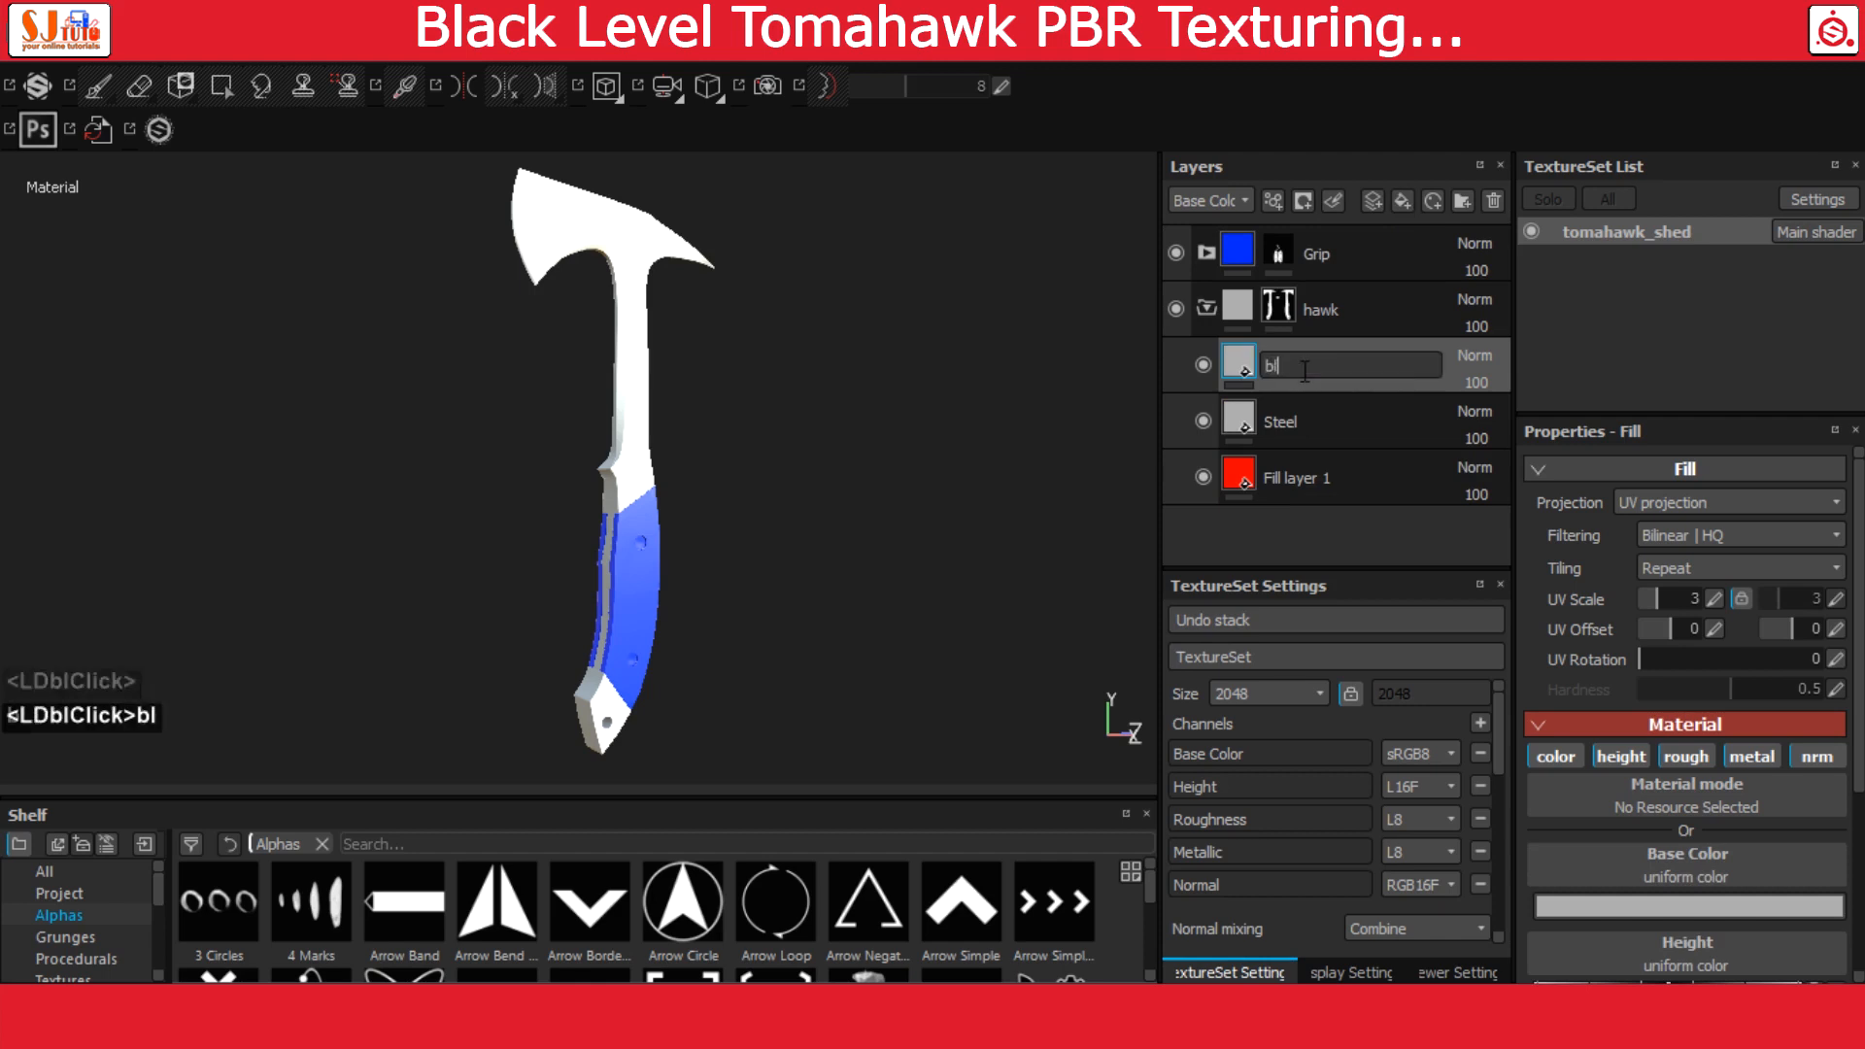
text(acl)
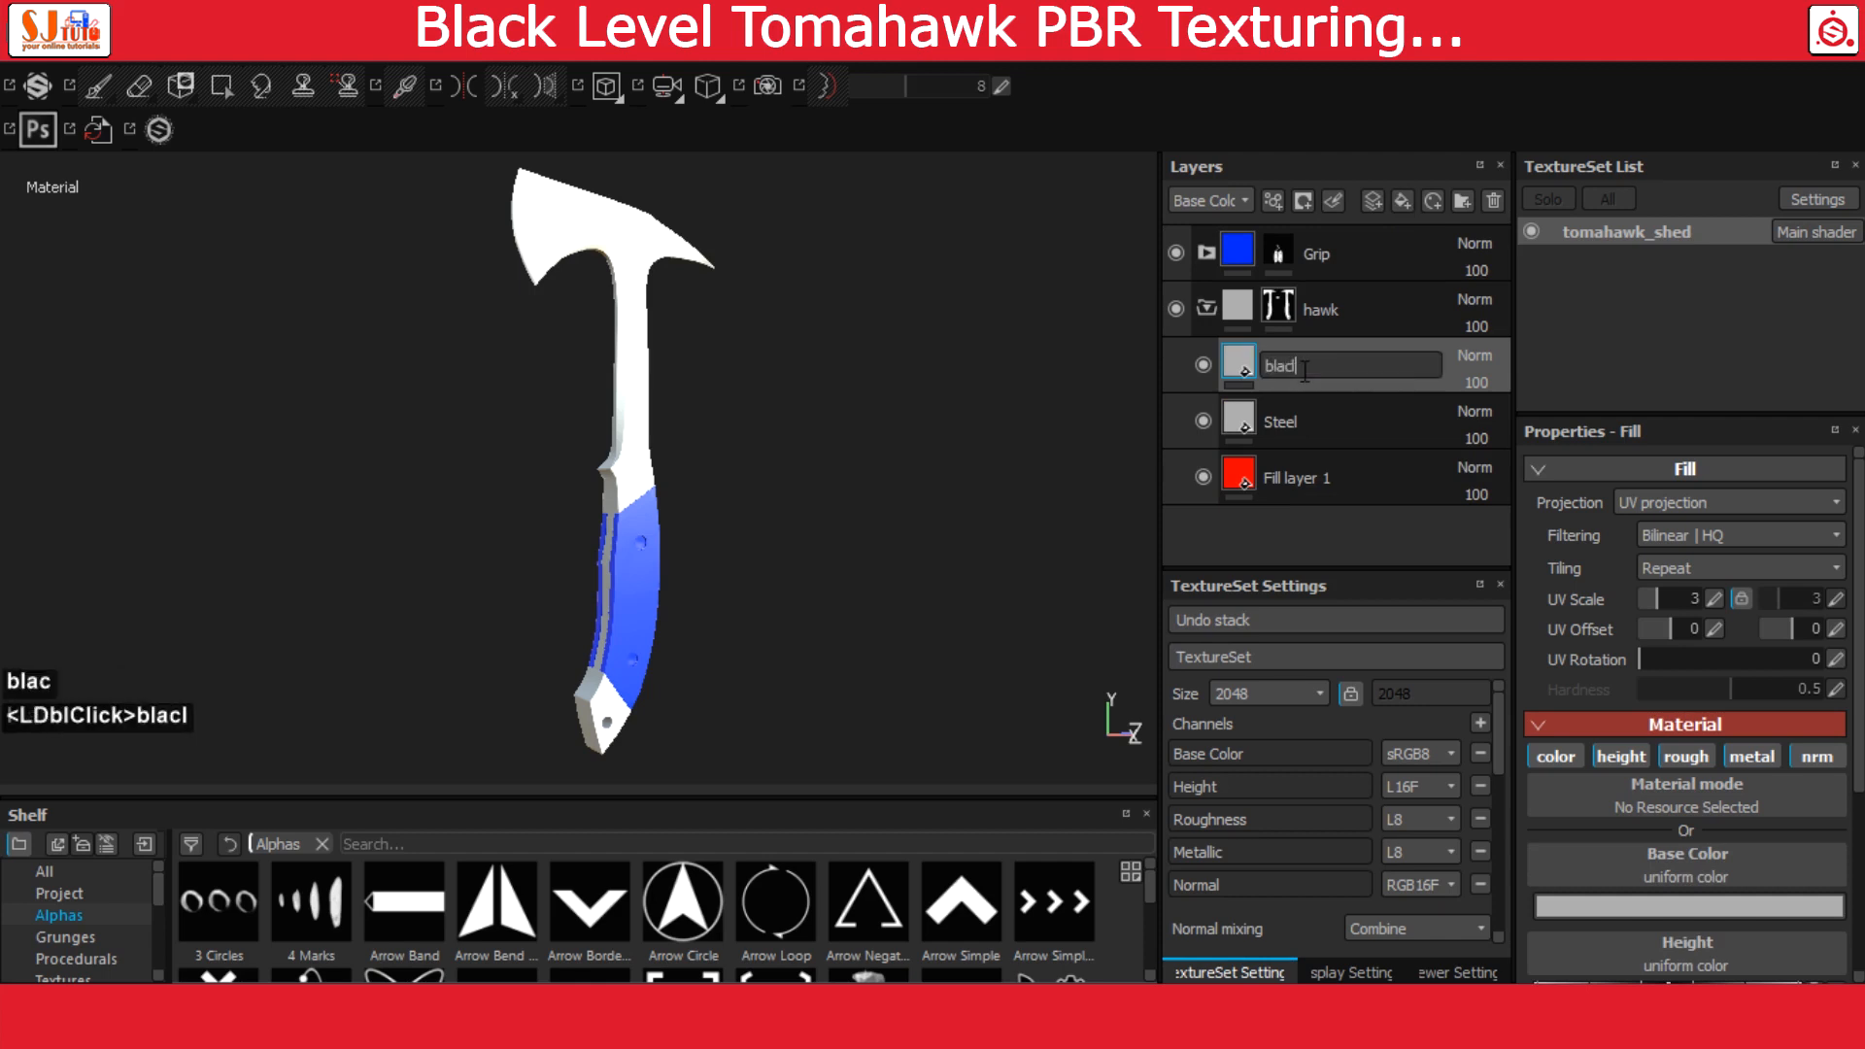
key(BackSpace)
text(k_p)
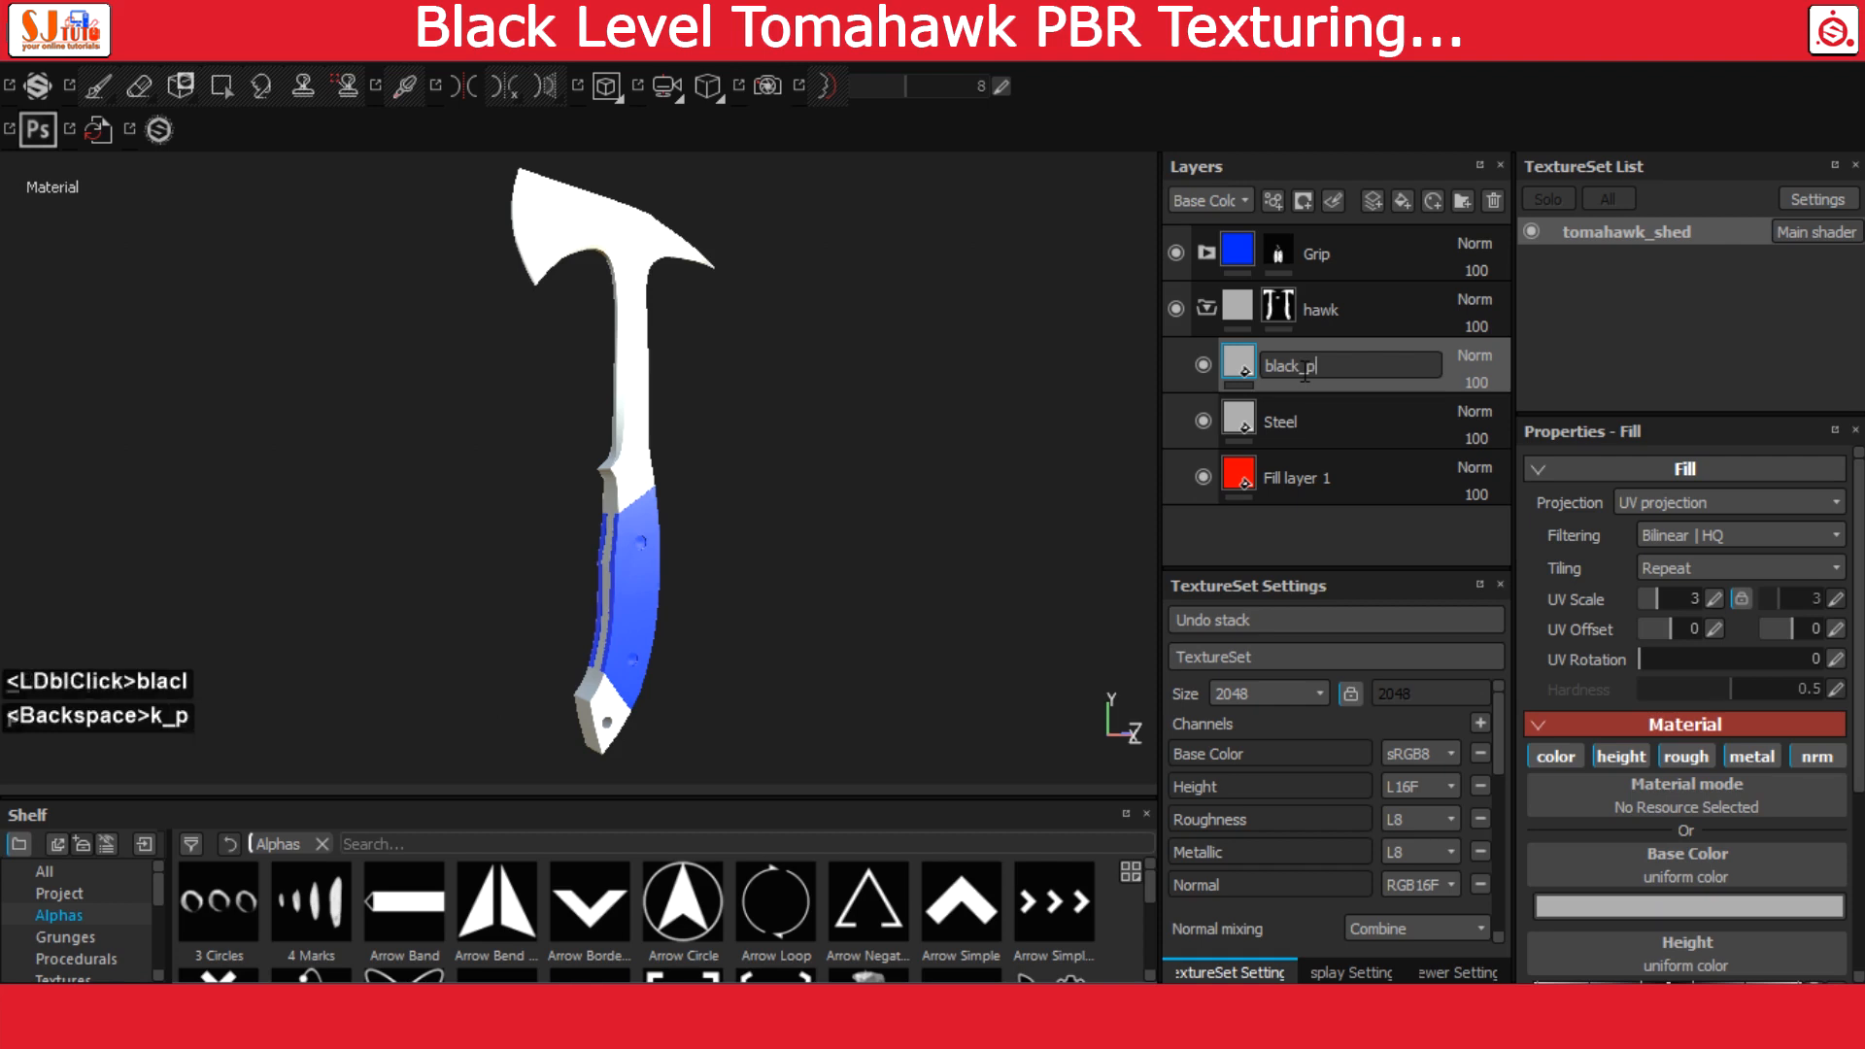
text(ai)
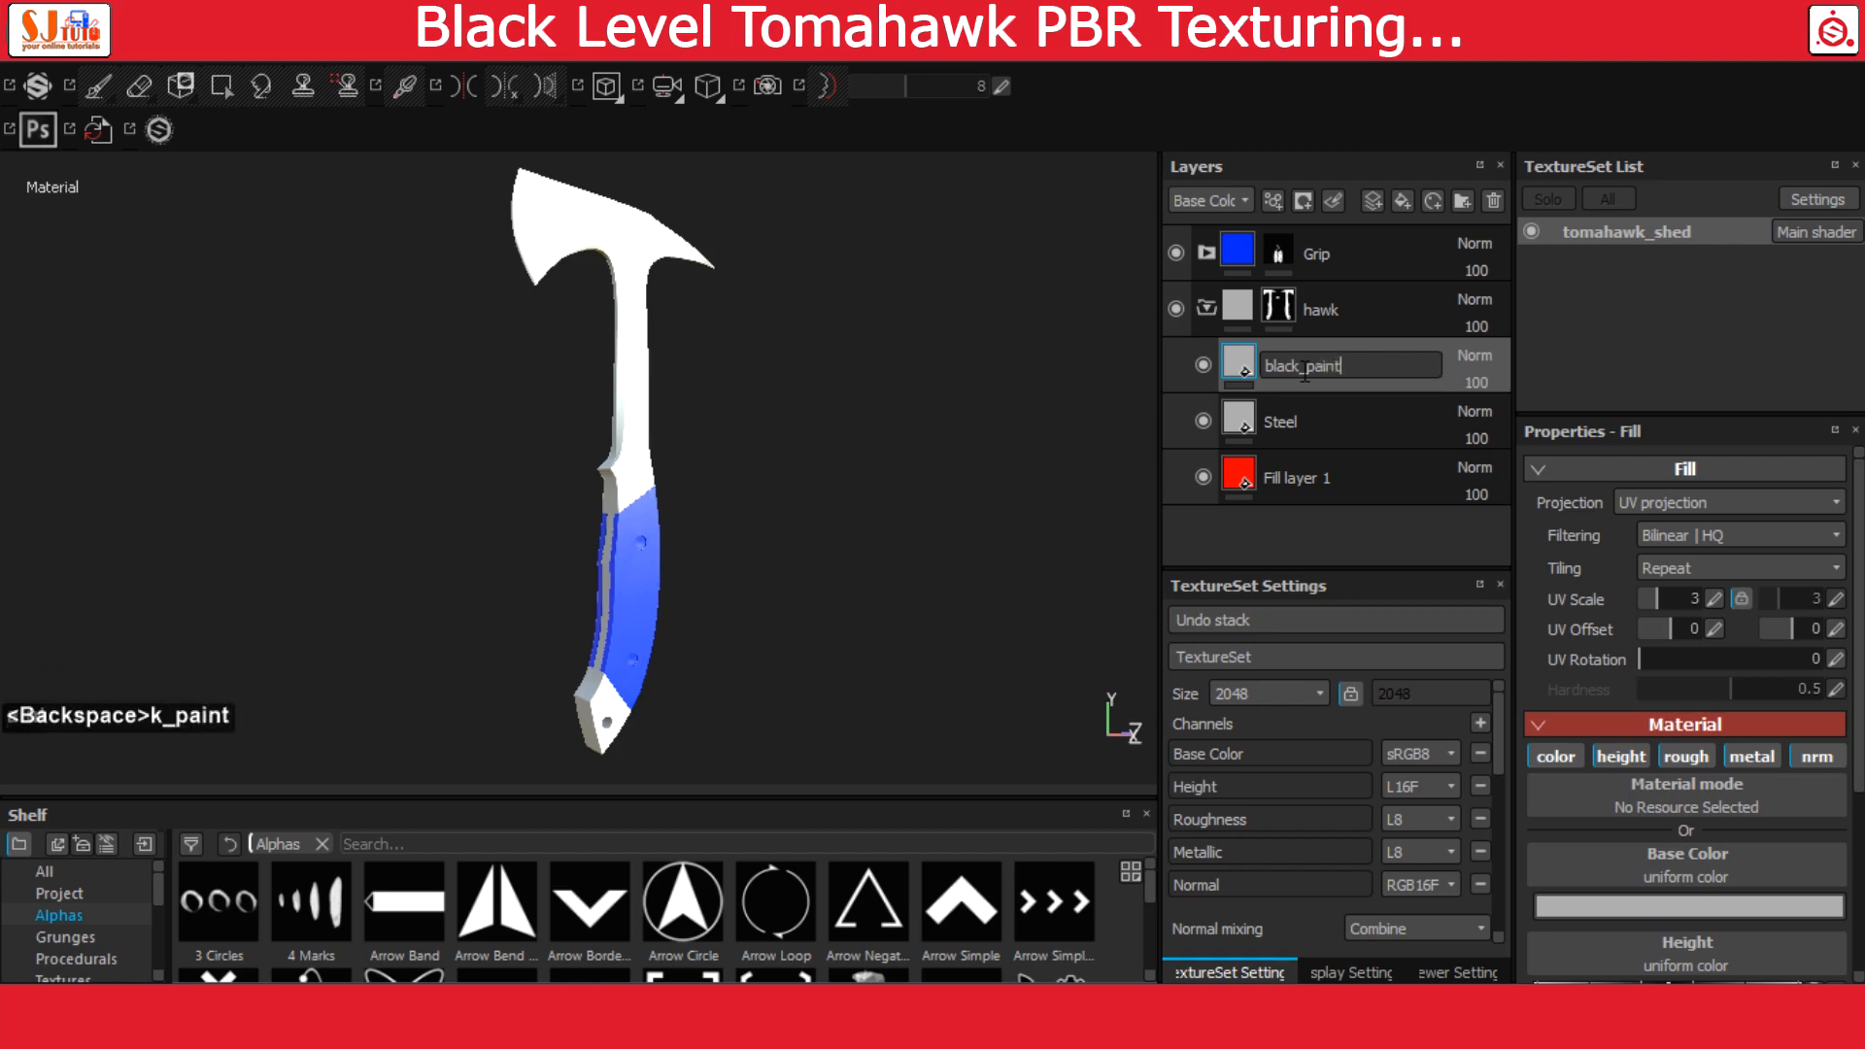
text(nt)
key(Return)
Set the black_paint layer's base color to near-black with a value (V) of 0.02
click(1247, 361)
click(1632, 904)
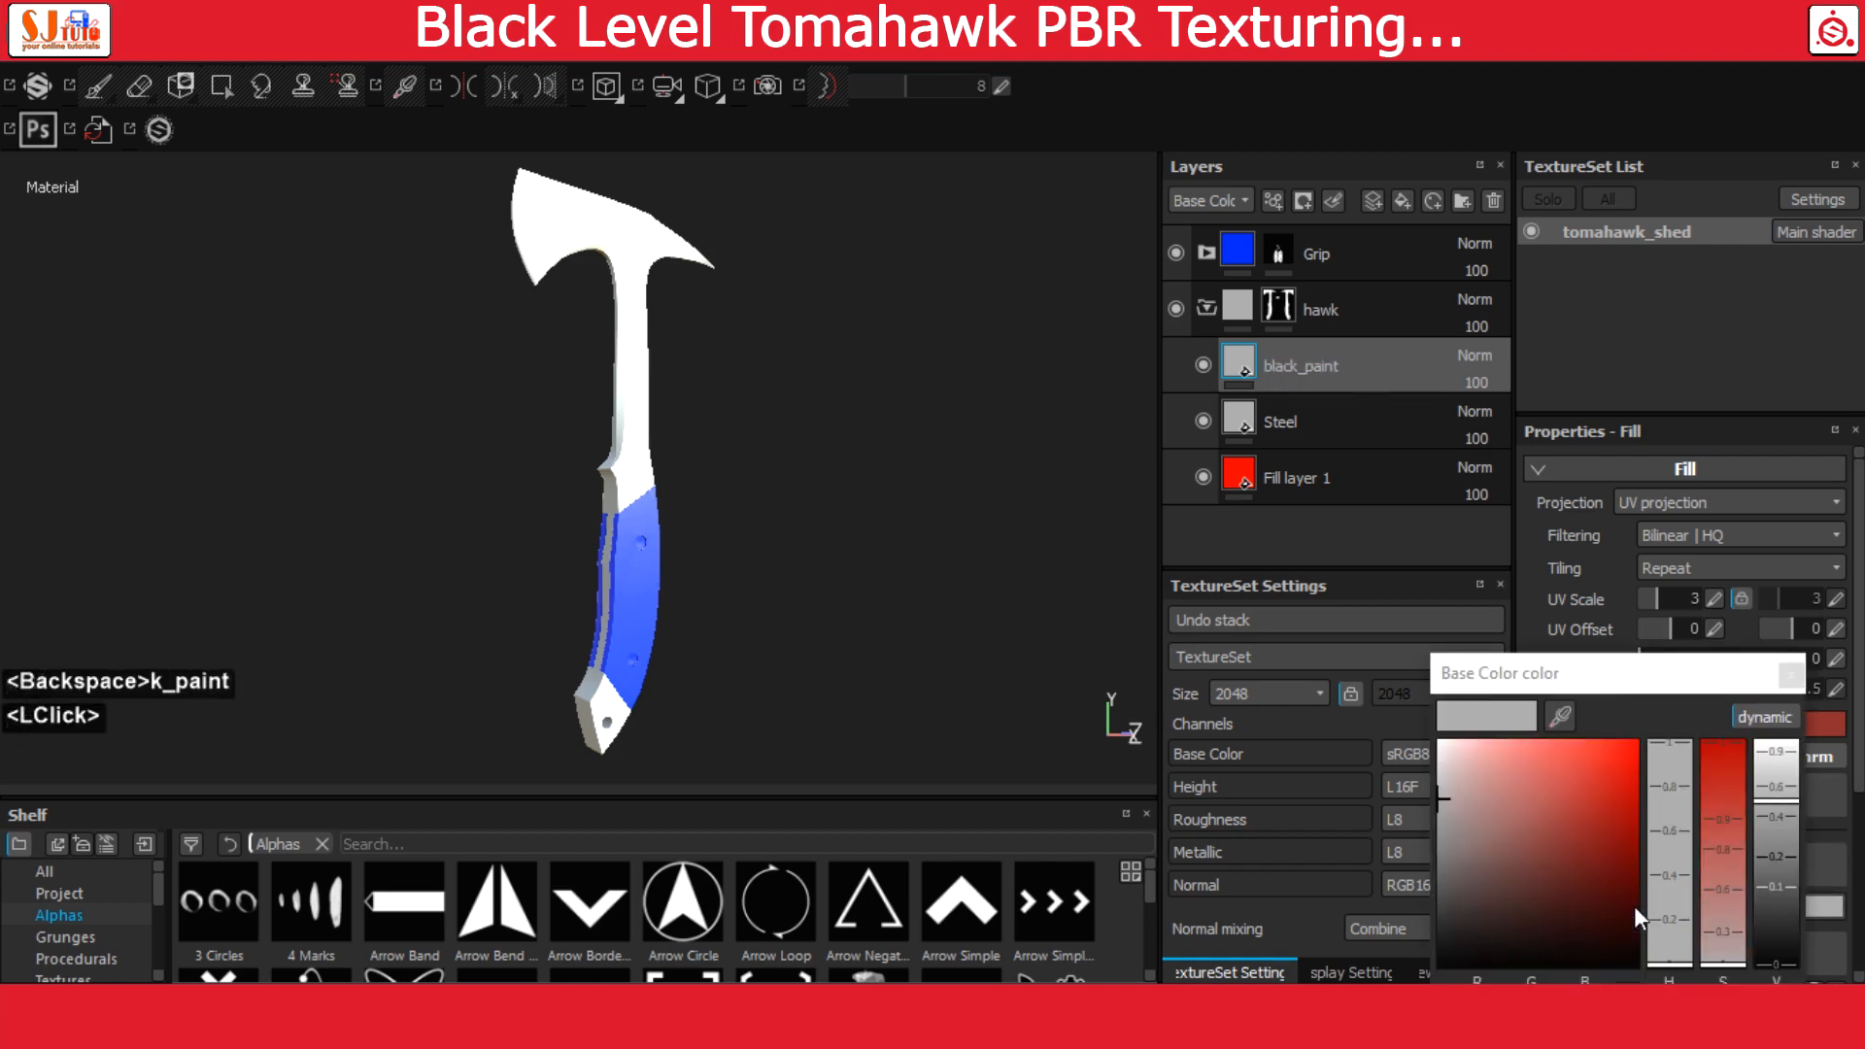
drag(1593, 871, 1616, 938)
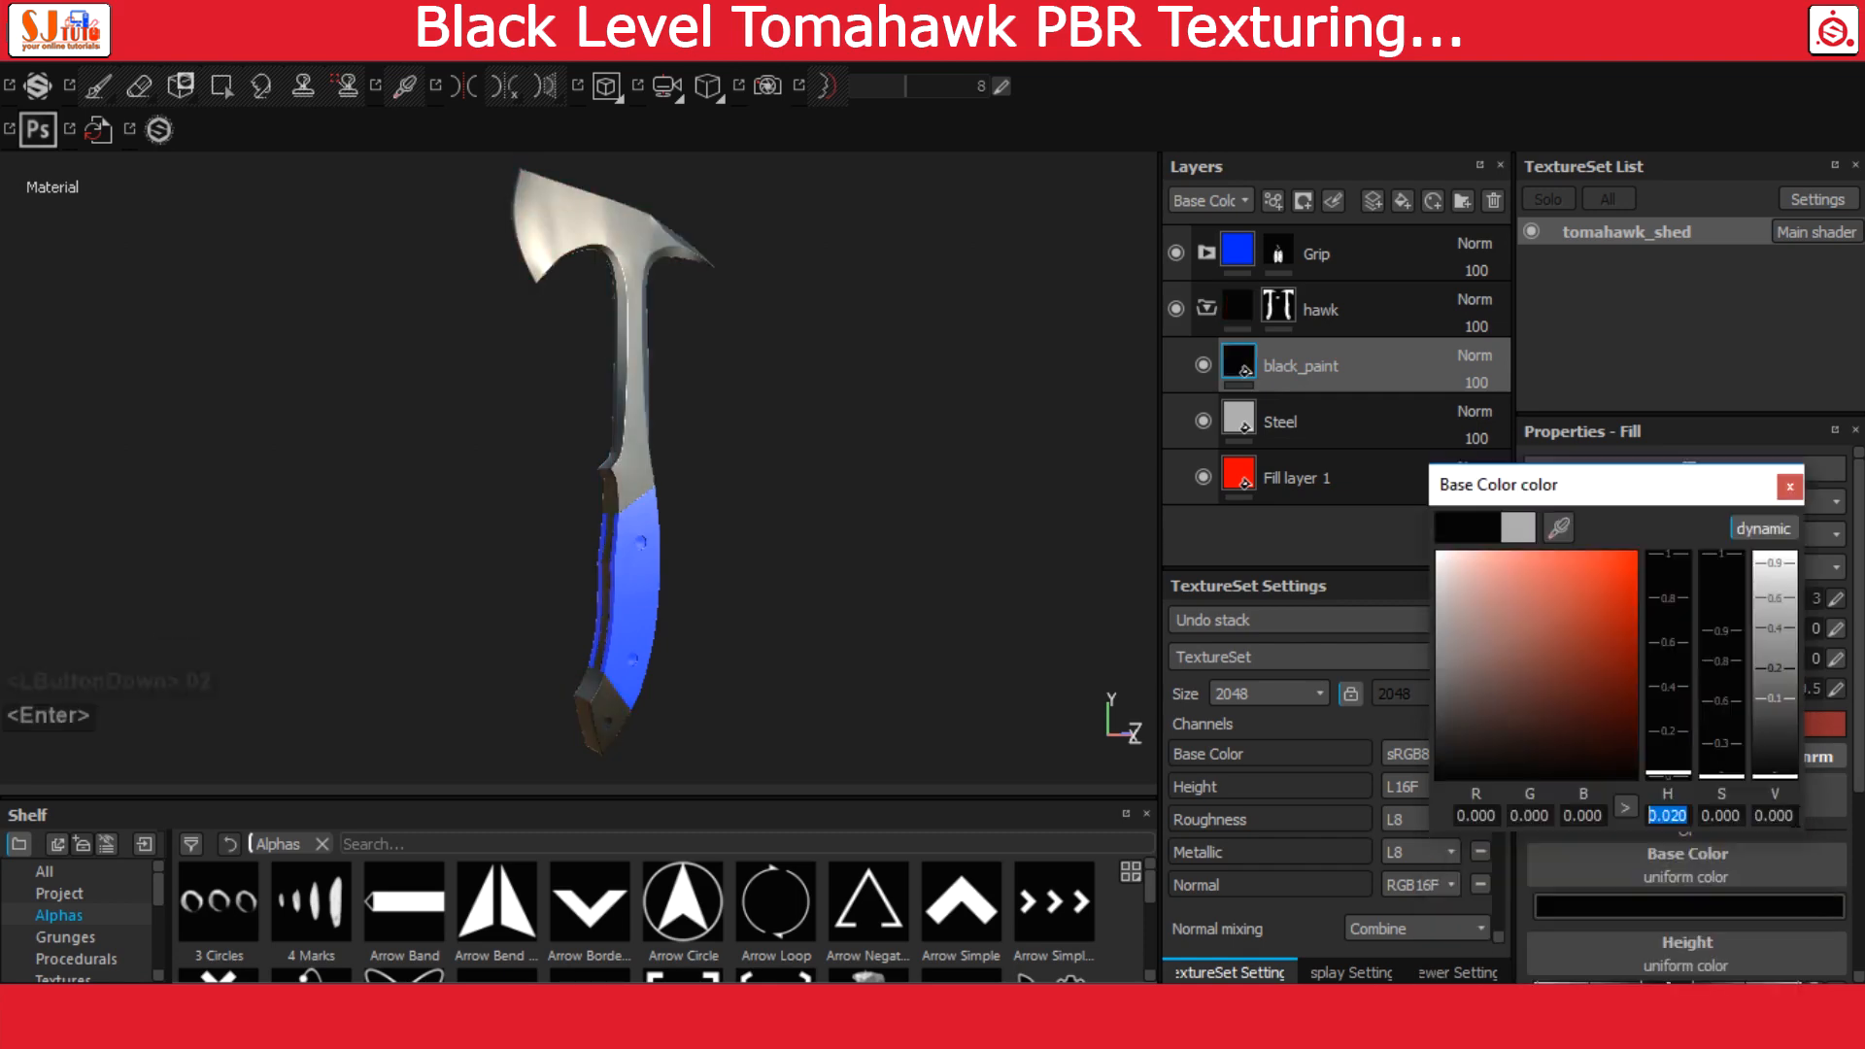
click(1774, 815)
text(.02)
key(Return)
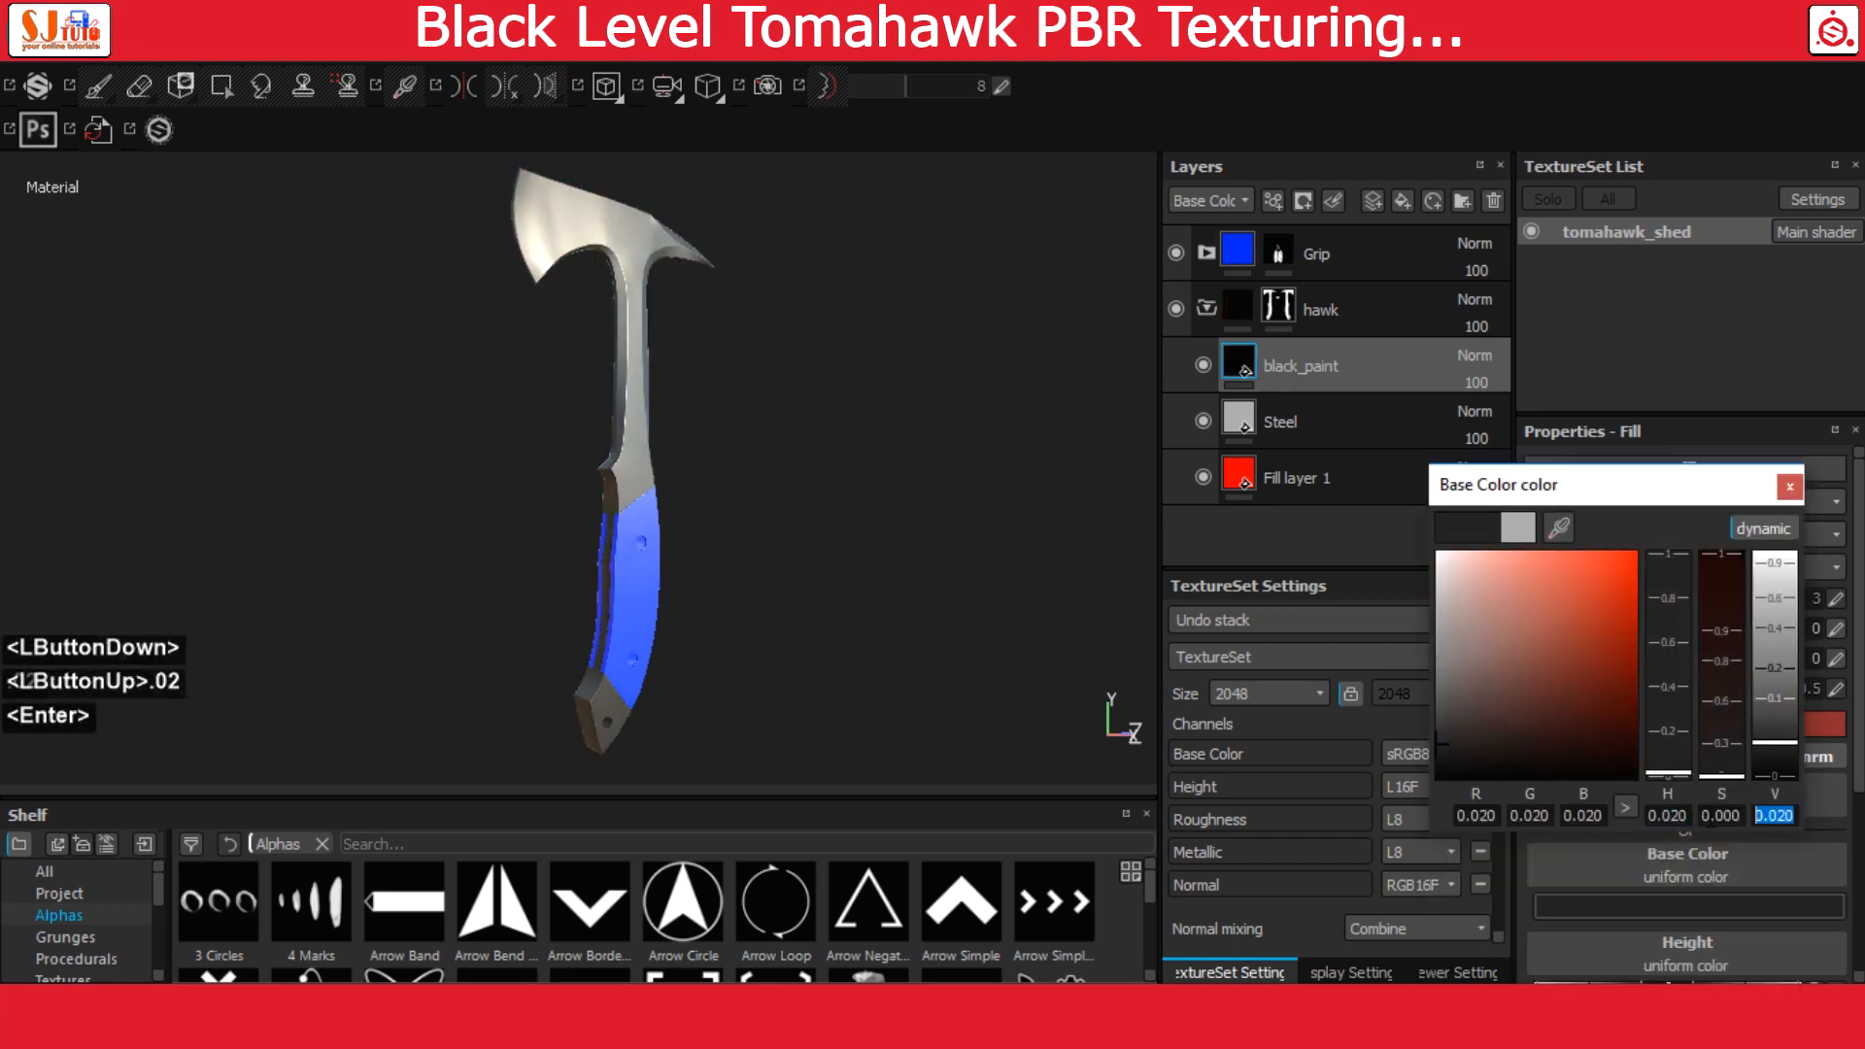
click(1790, 486)
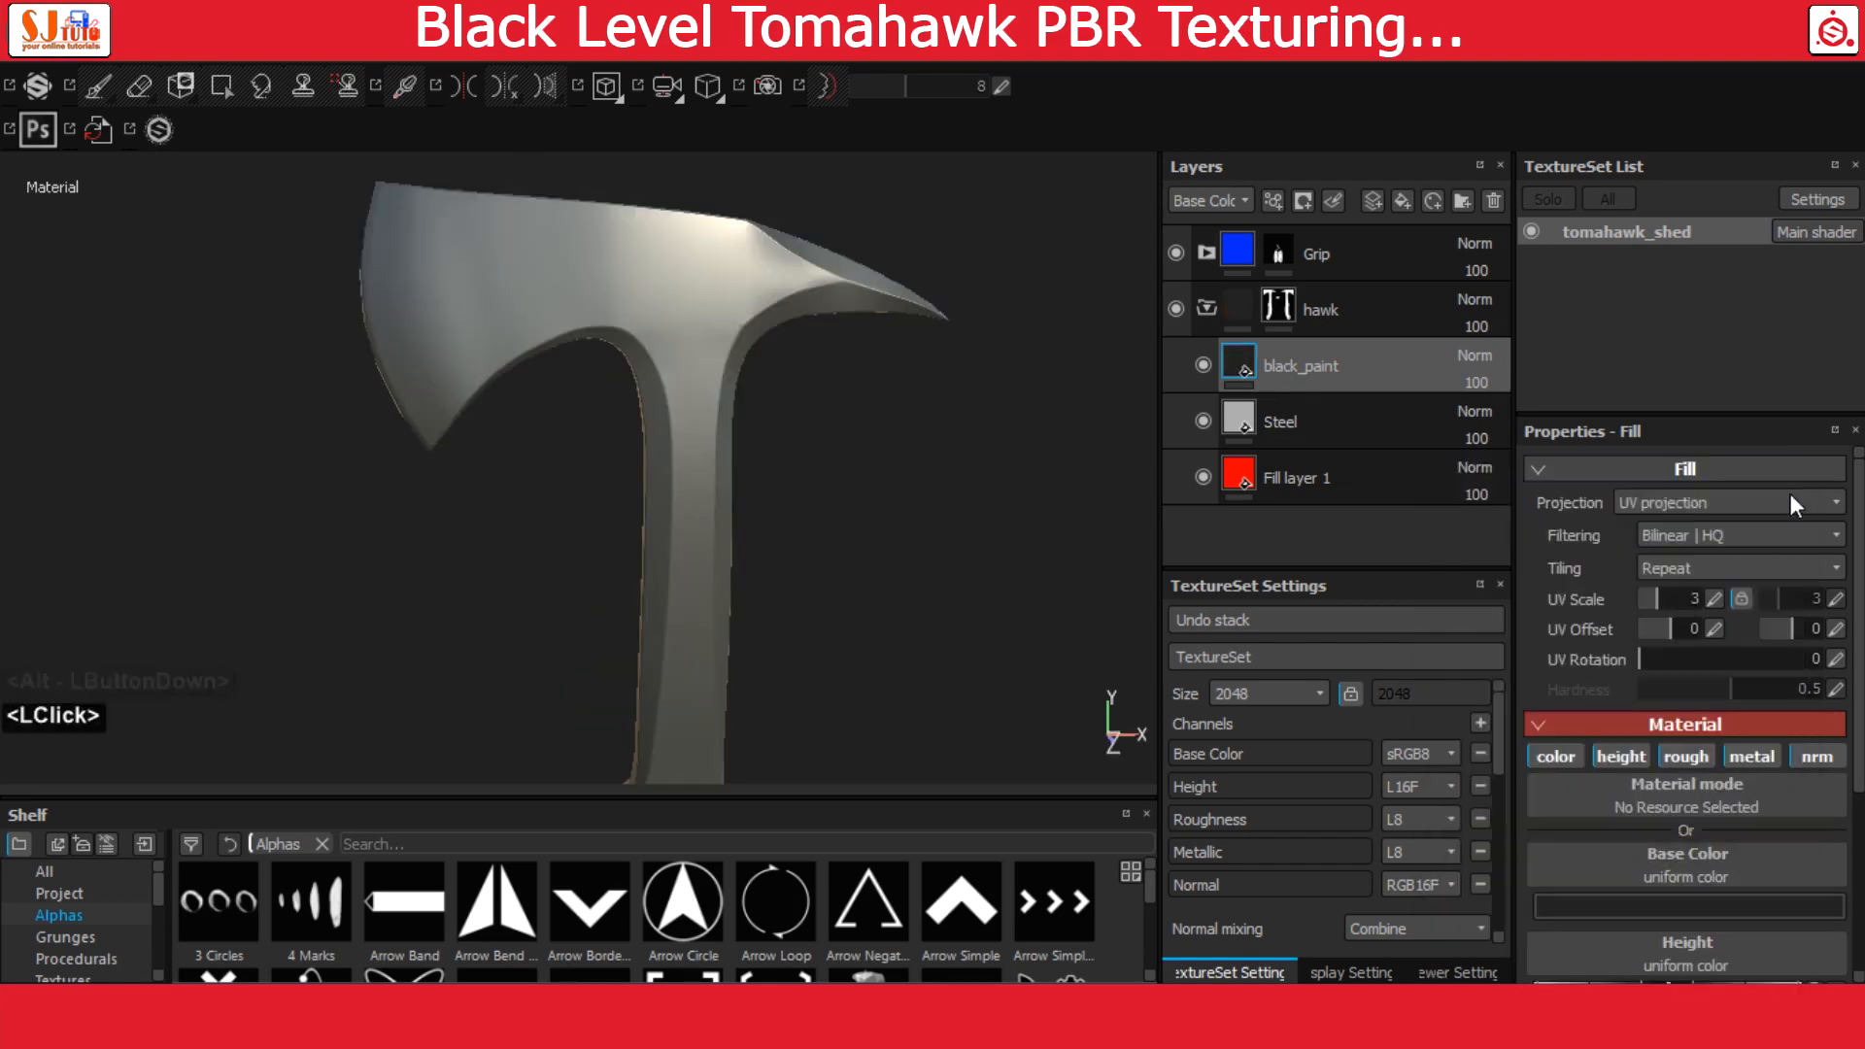
Apply the Steel Rough material to the Steel layer and hide the black_paint layer
click(1253, 419)
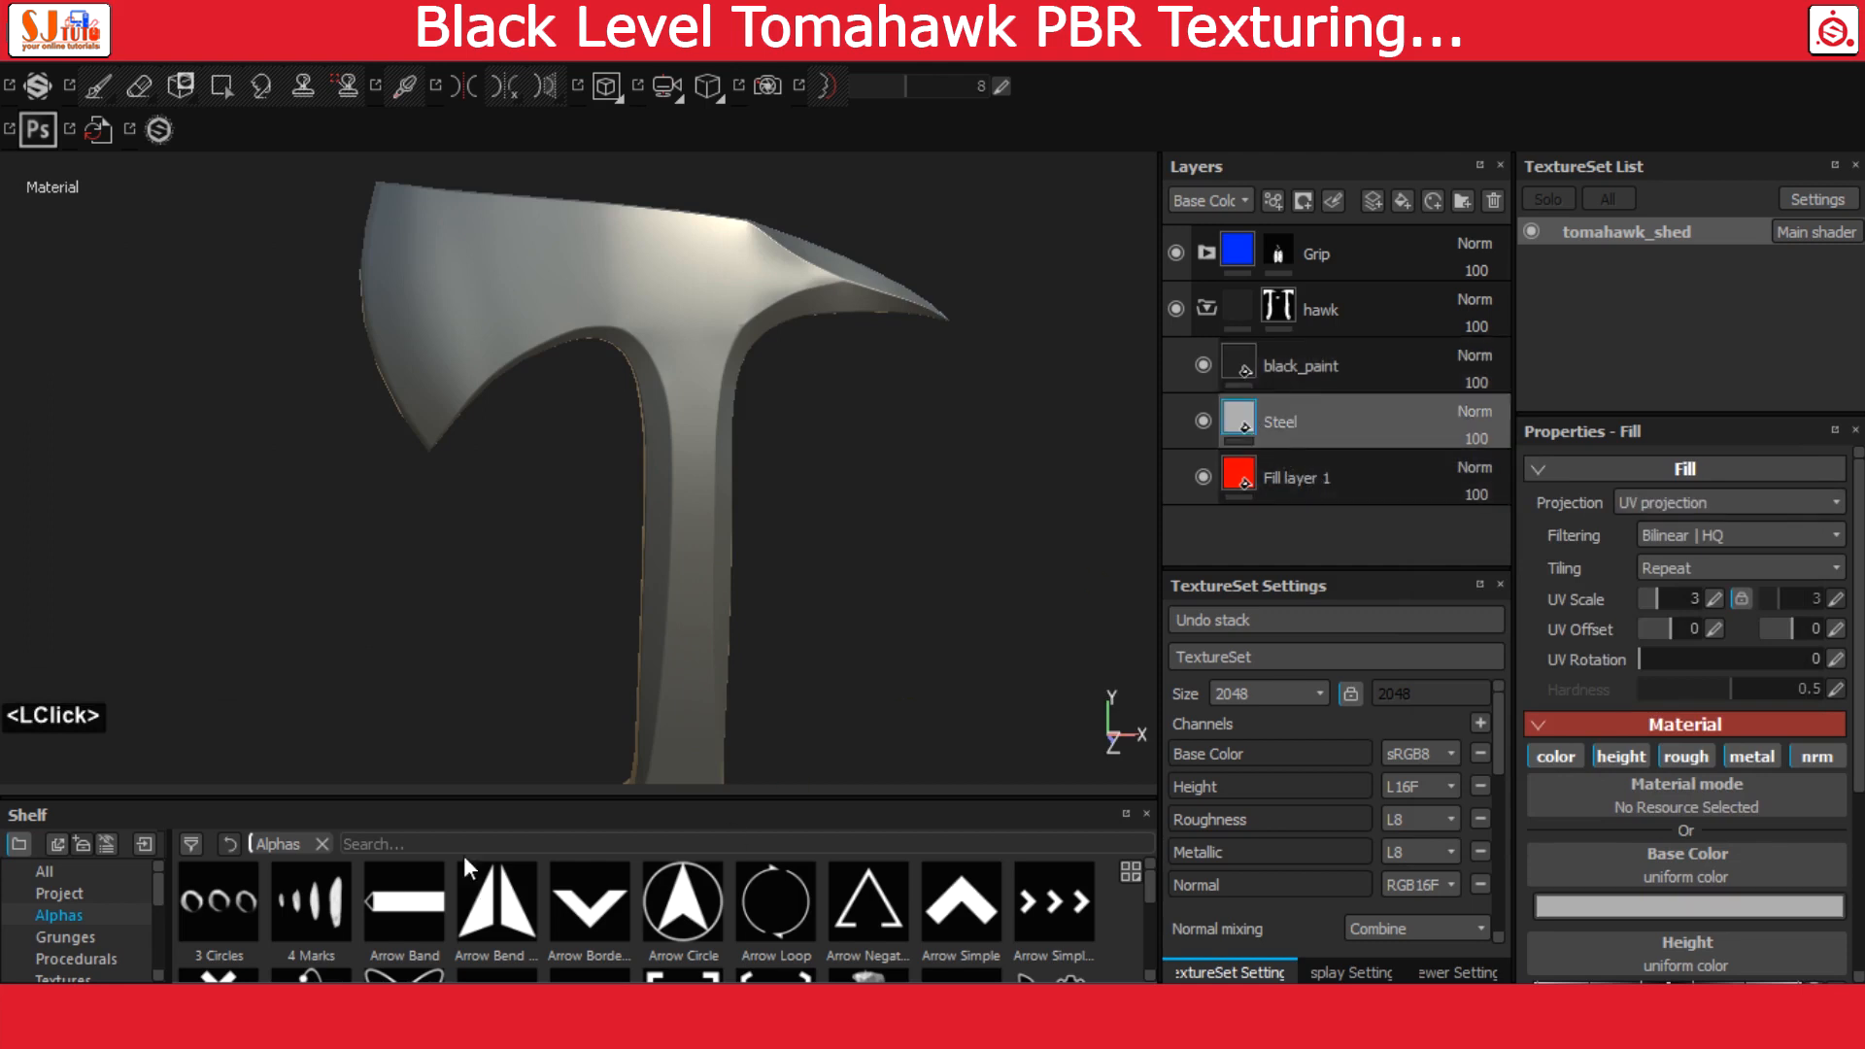
drag(450, 795, 716, 649)
scroll(97, 904, down, 2)
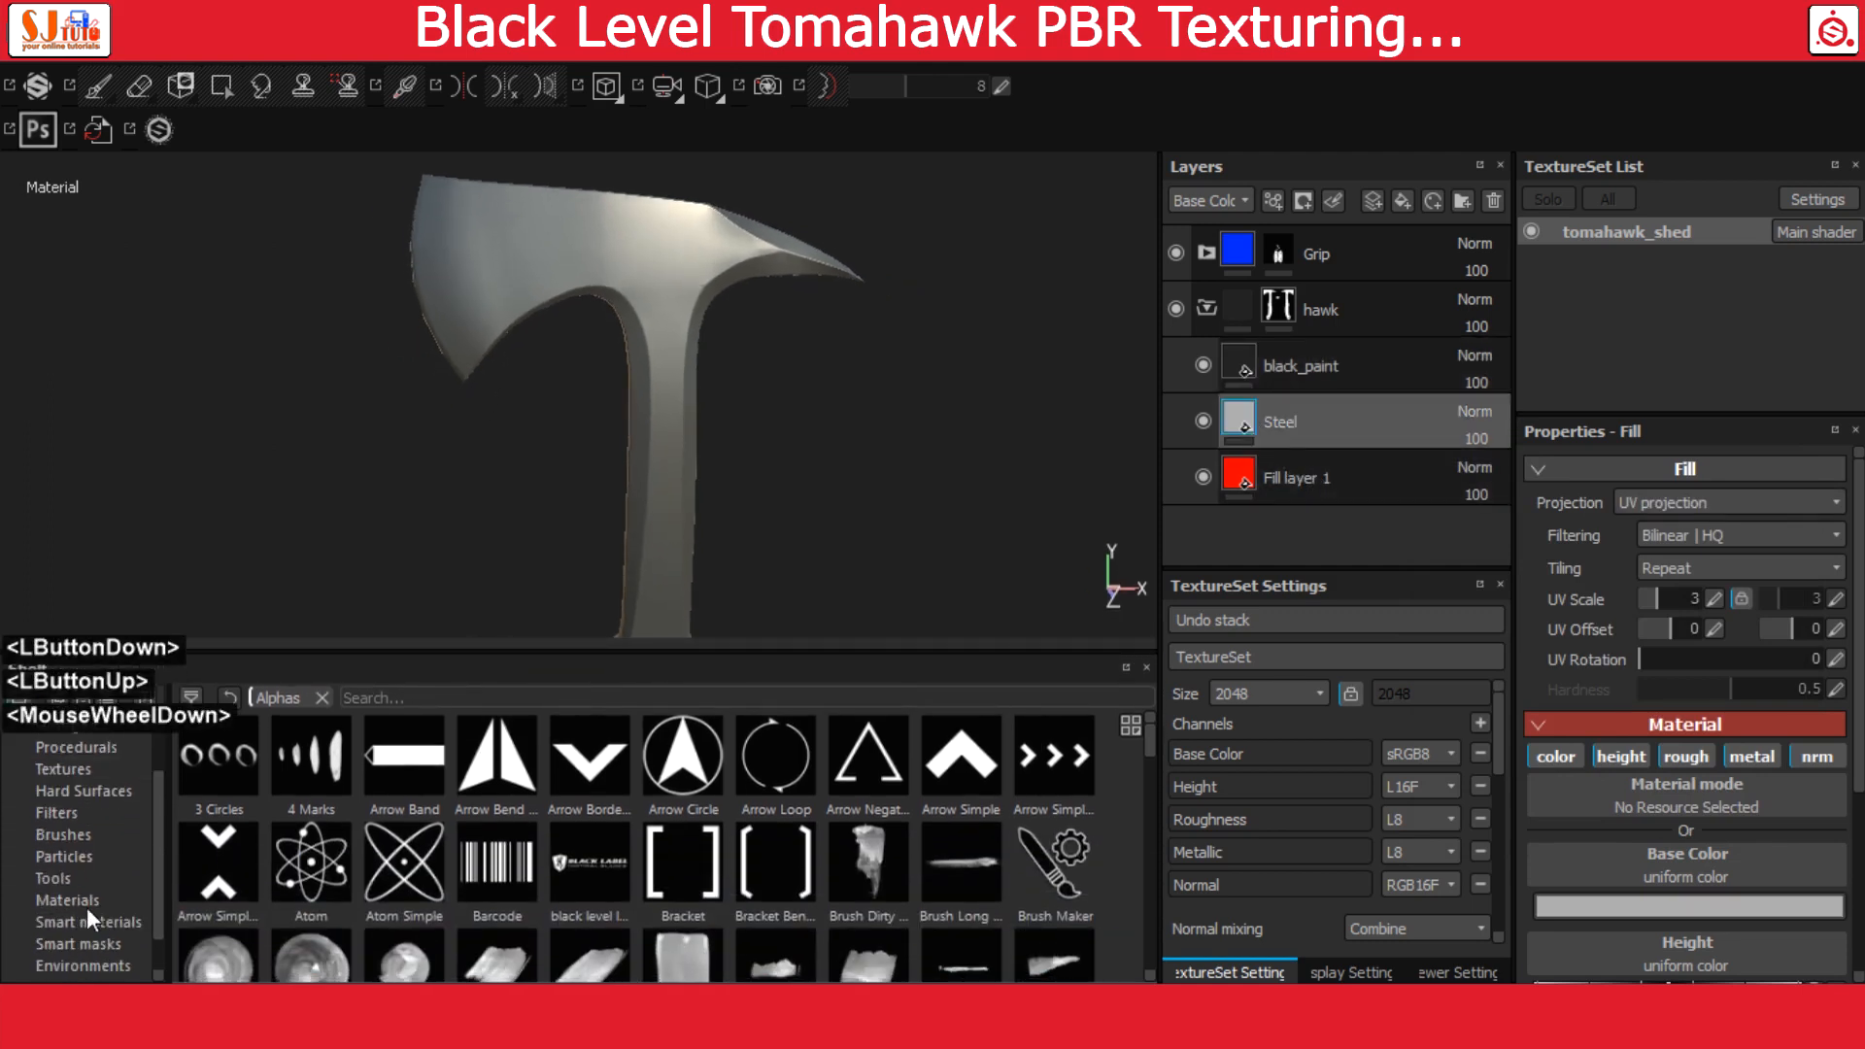
click(81, 904)
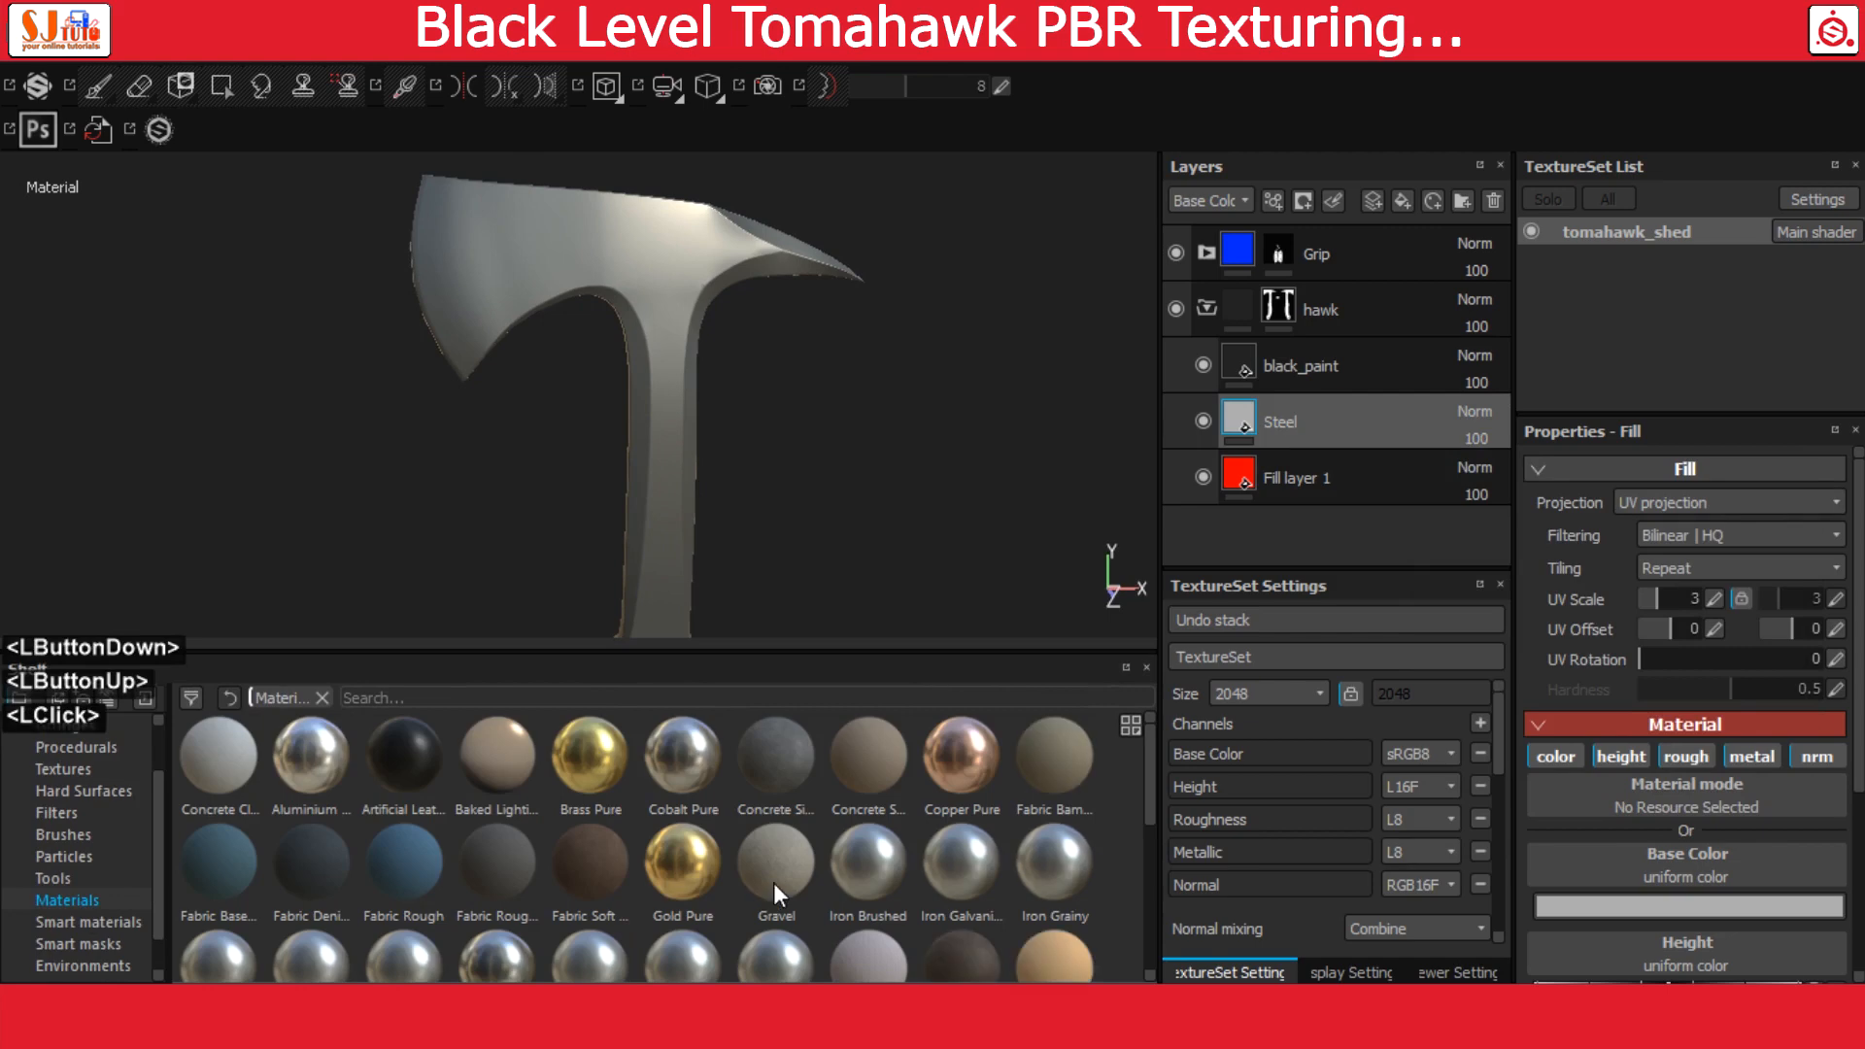
scroll(773, 883, down, 3)
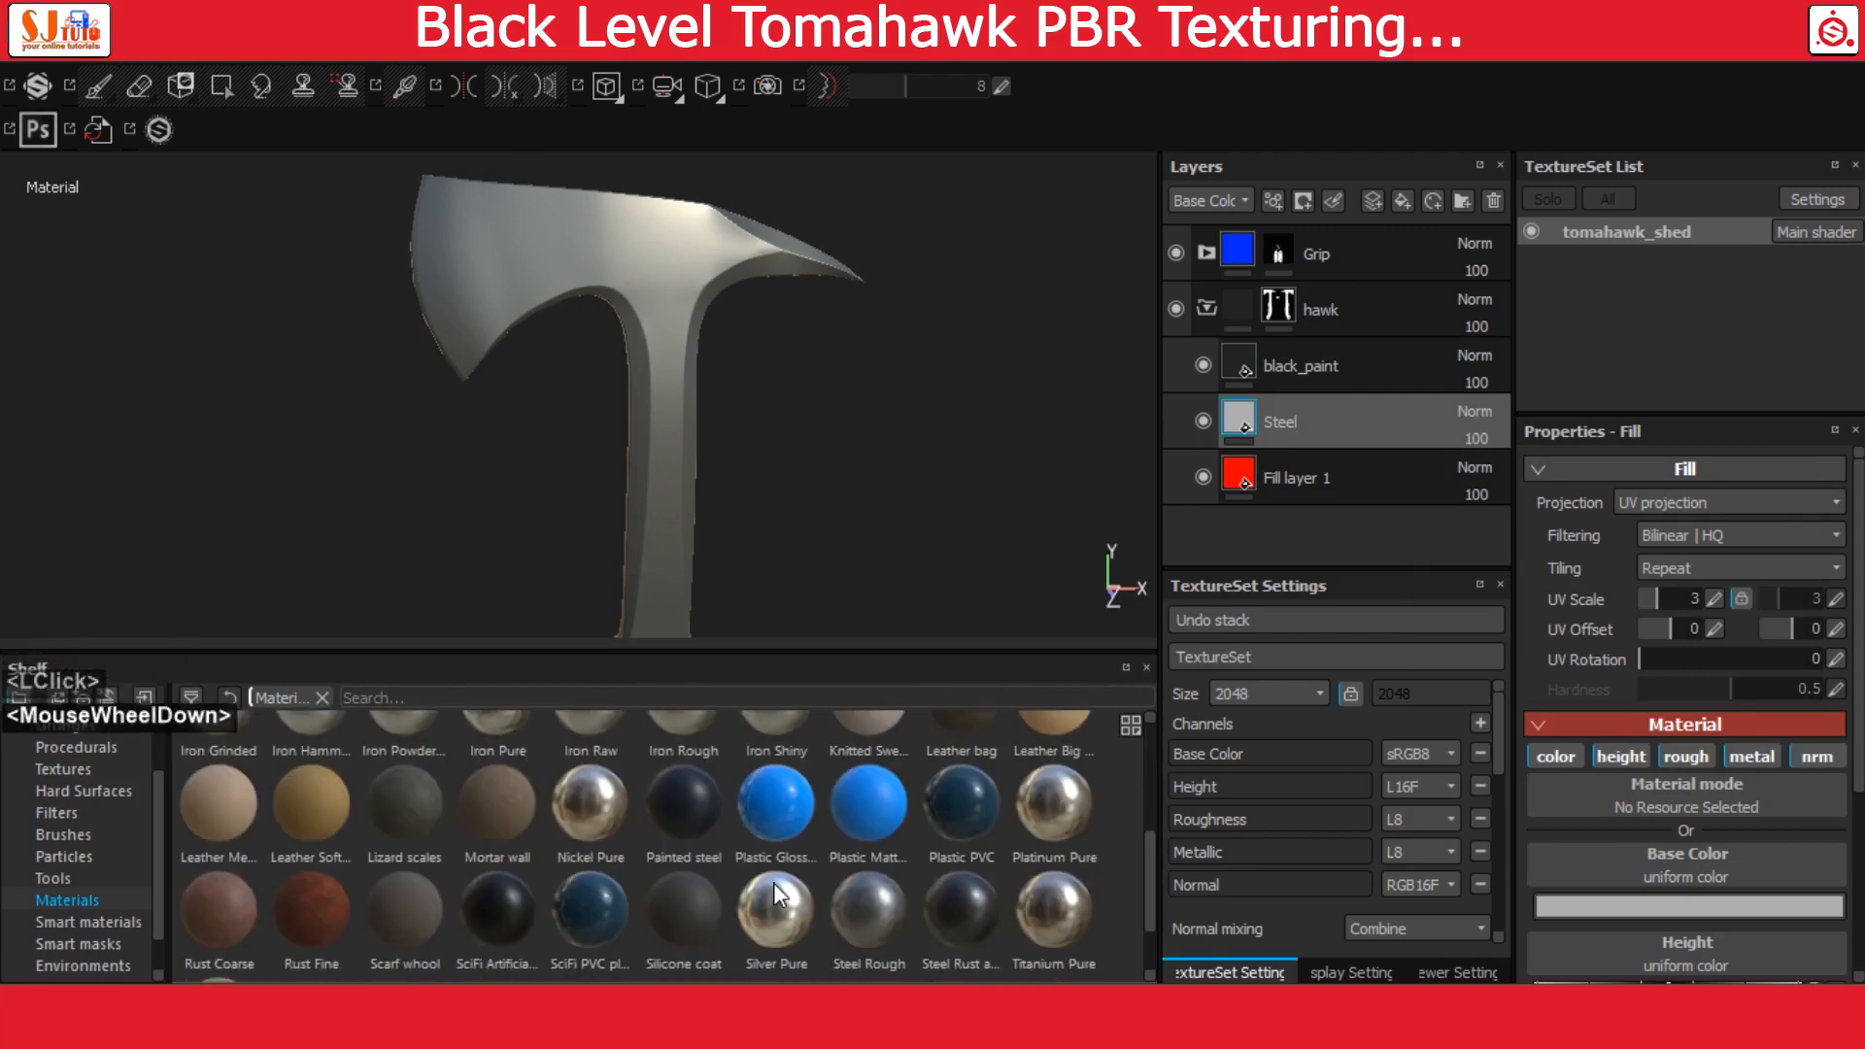
click(890, 907)
click(1202, 365)
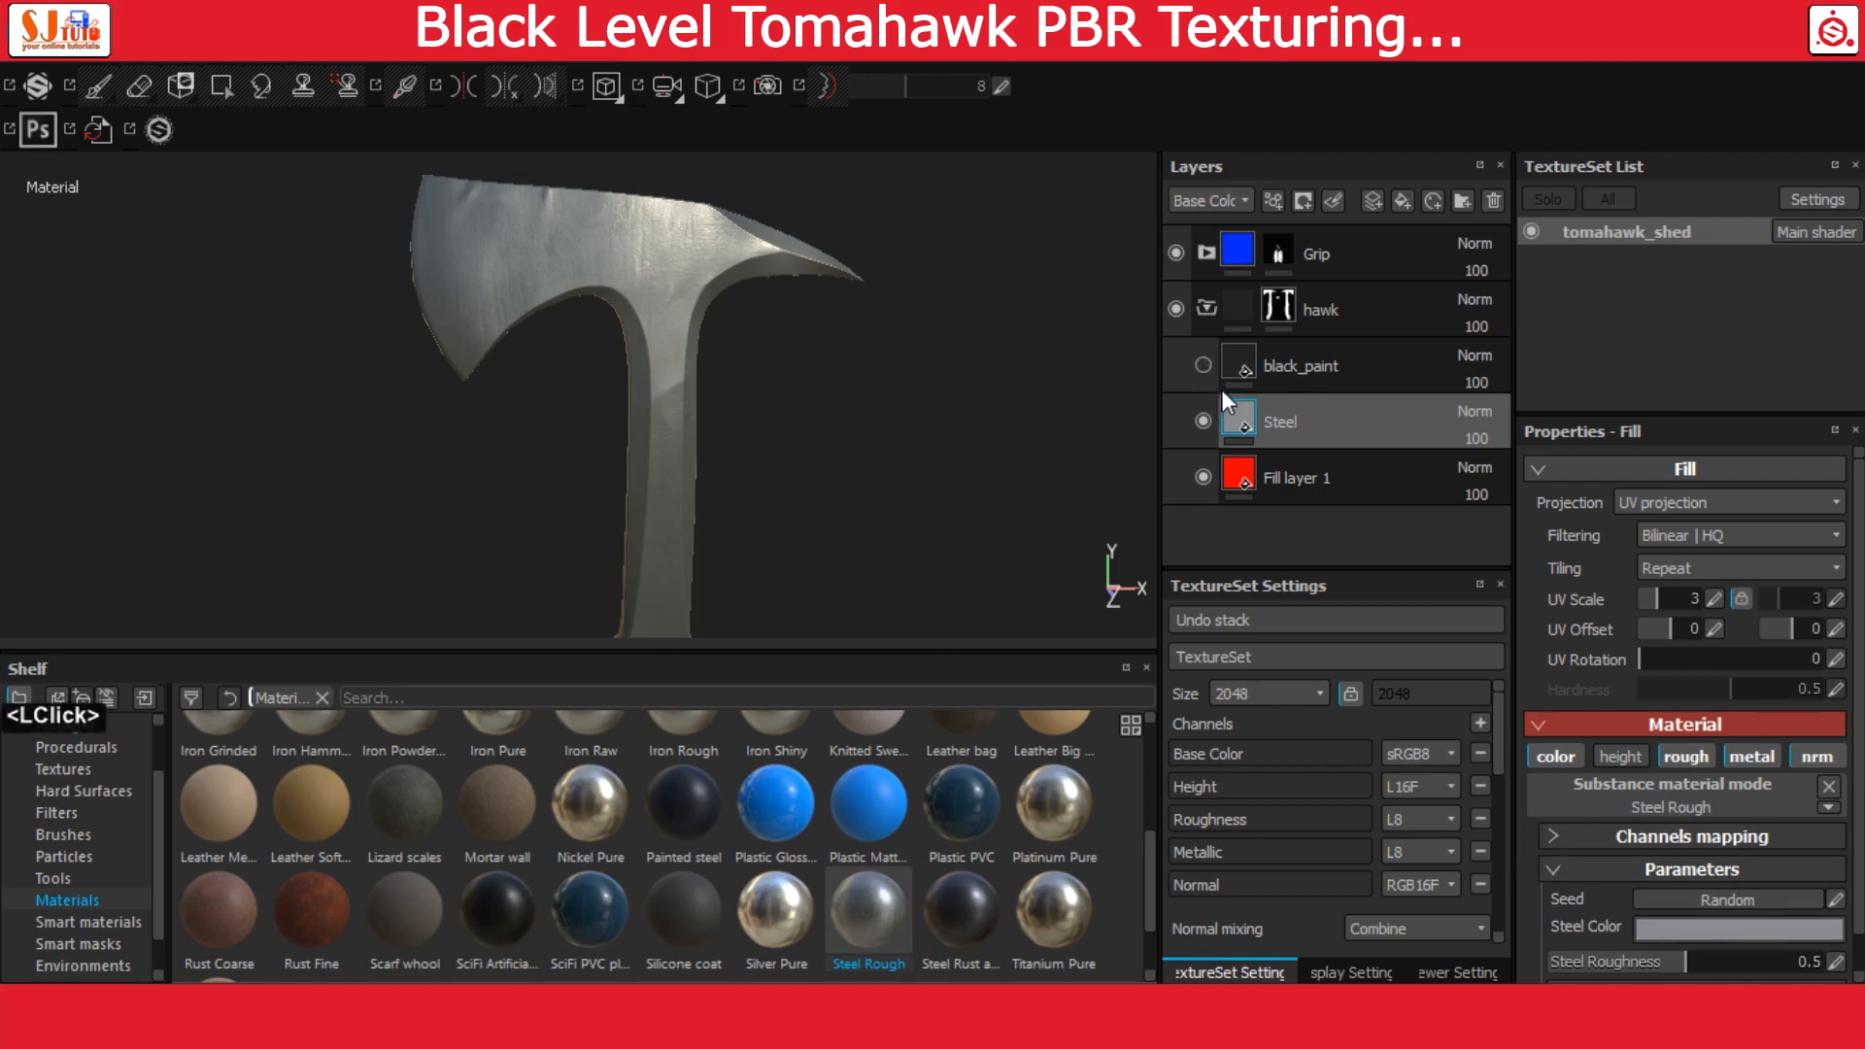
Set the Steel layer's Steel Roughness parameter to 0.25
scroll(1700, 777, down, 2)
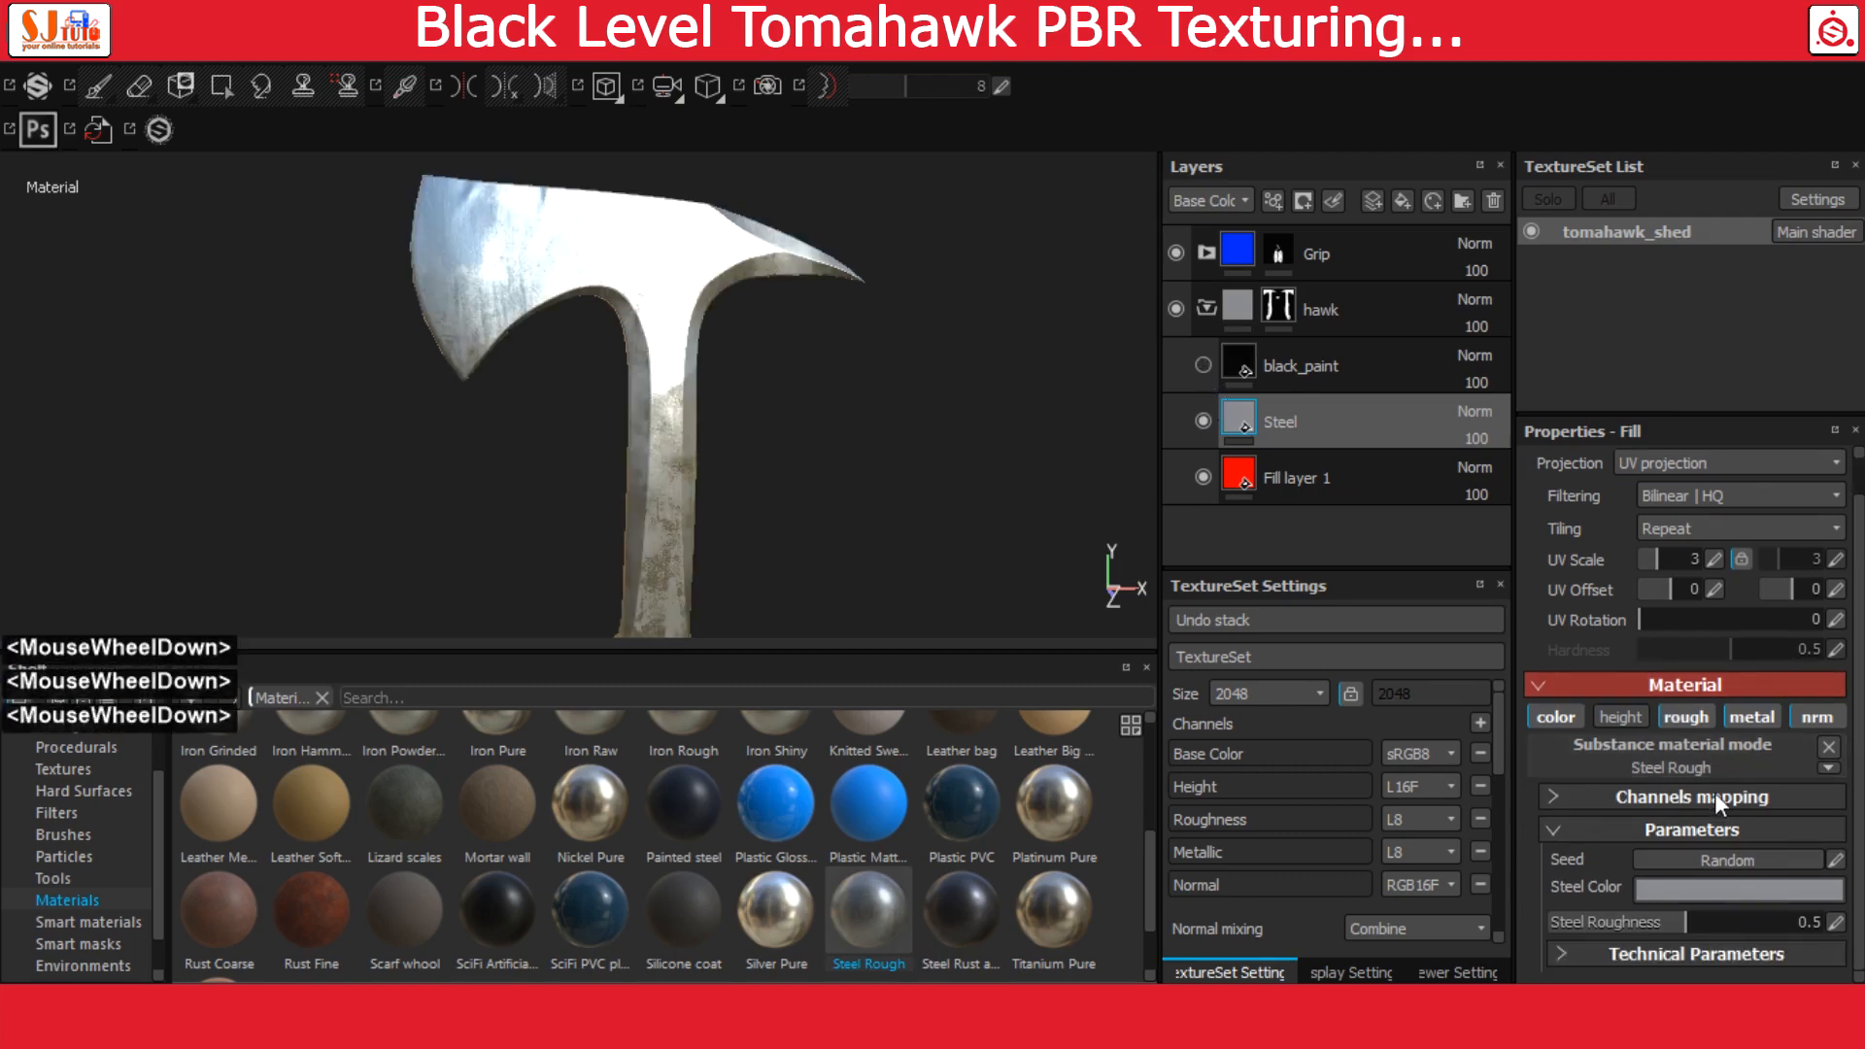
click(1836, 923)
text(.25)
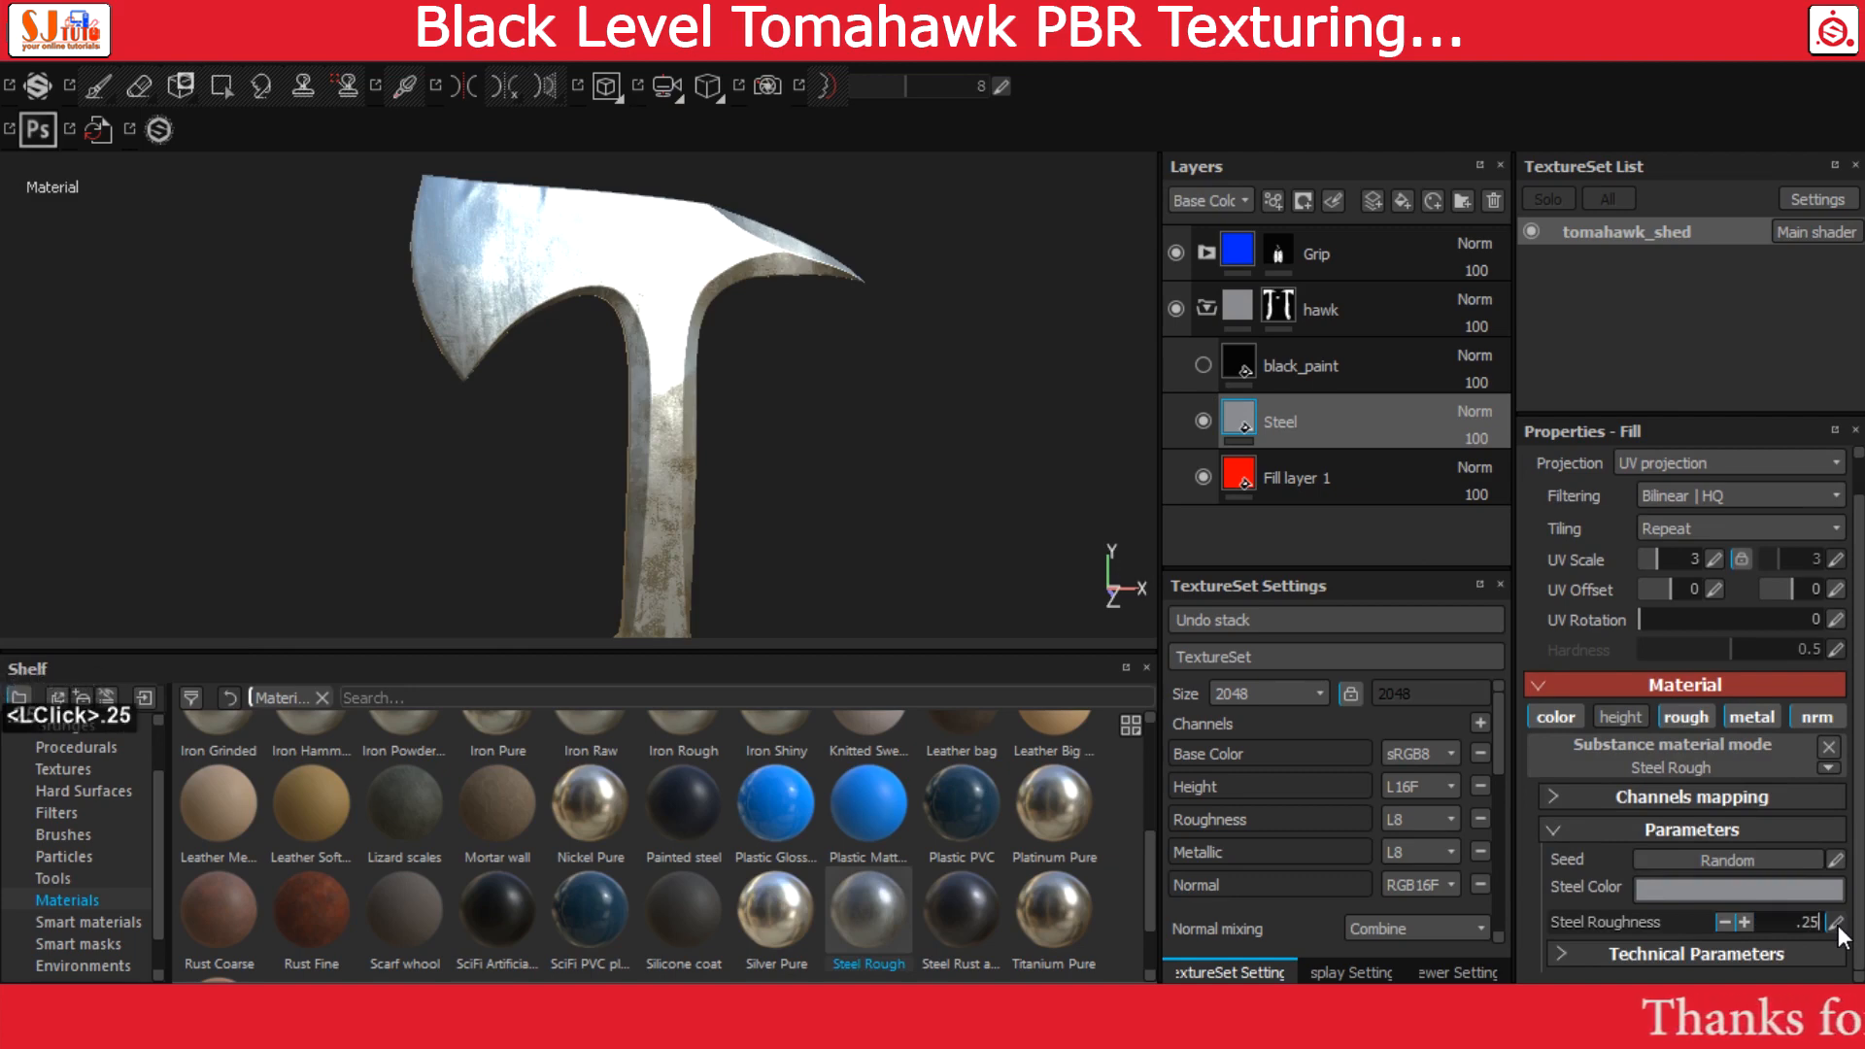
key(Return)
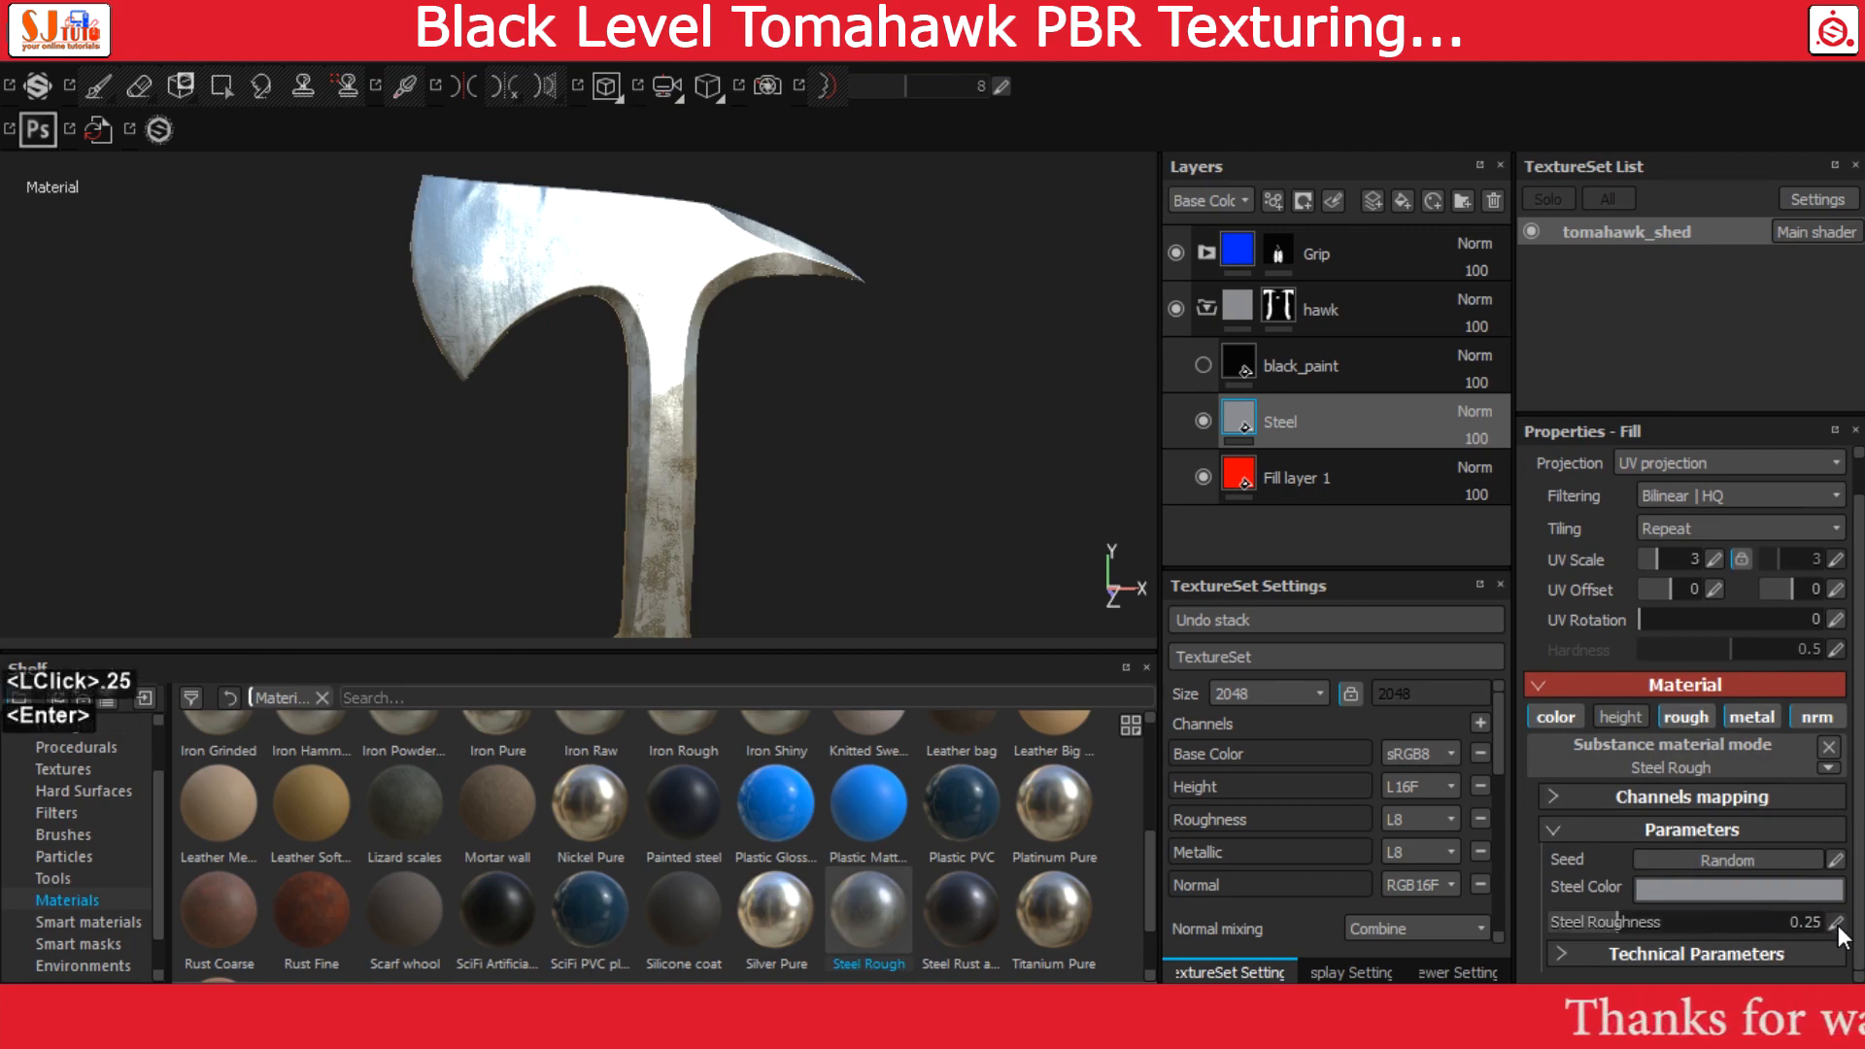
Set the Steel material's Normal Intensity to 0.02 and check the surface of the axe head
click(1563, 954)
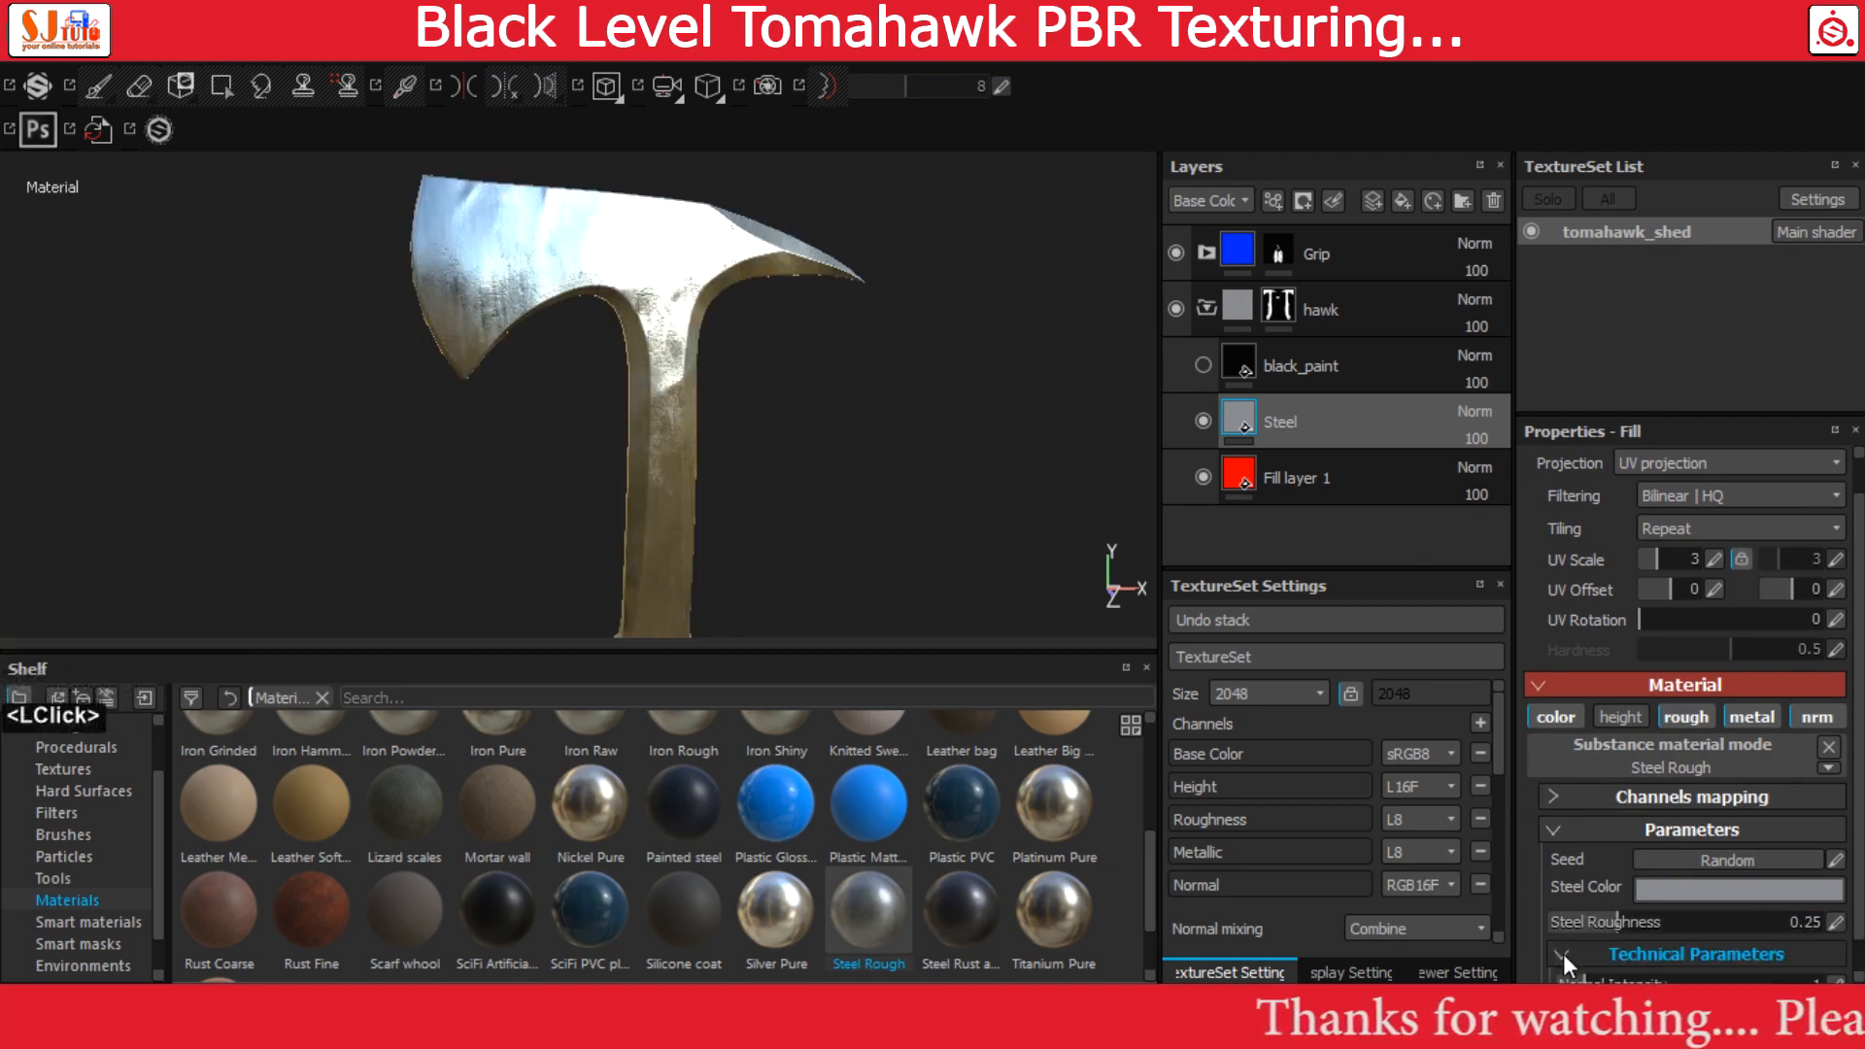
scroll(1670, 847, down, 3)
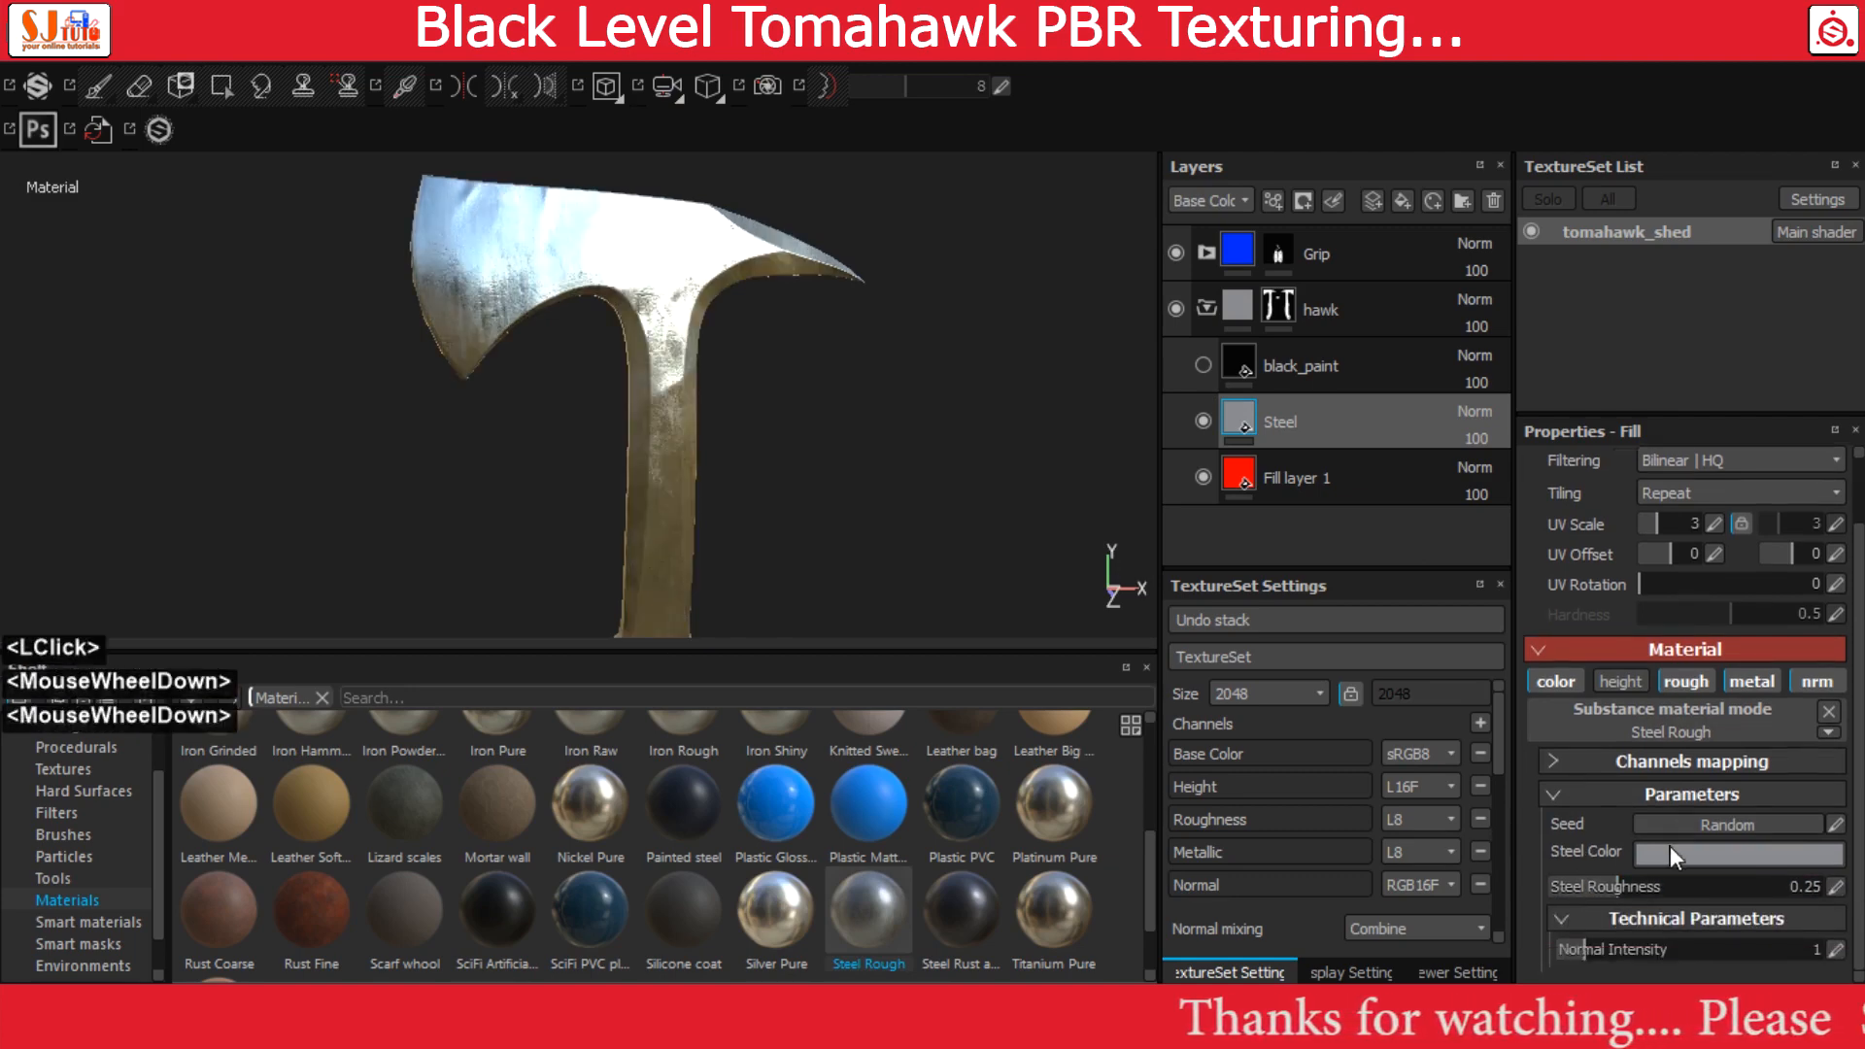
click(1834, 950)
text(.02)
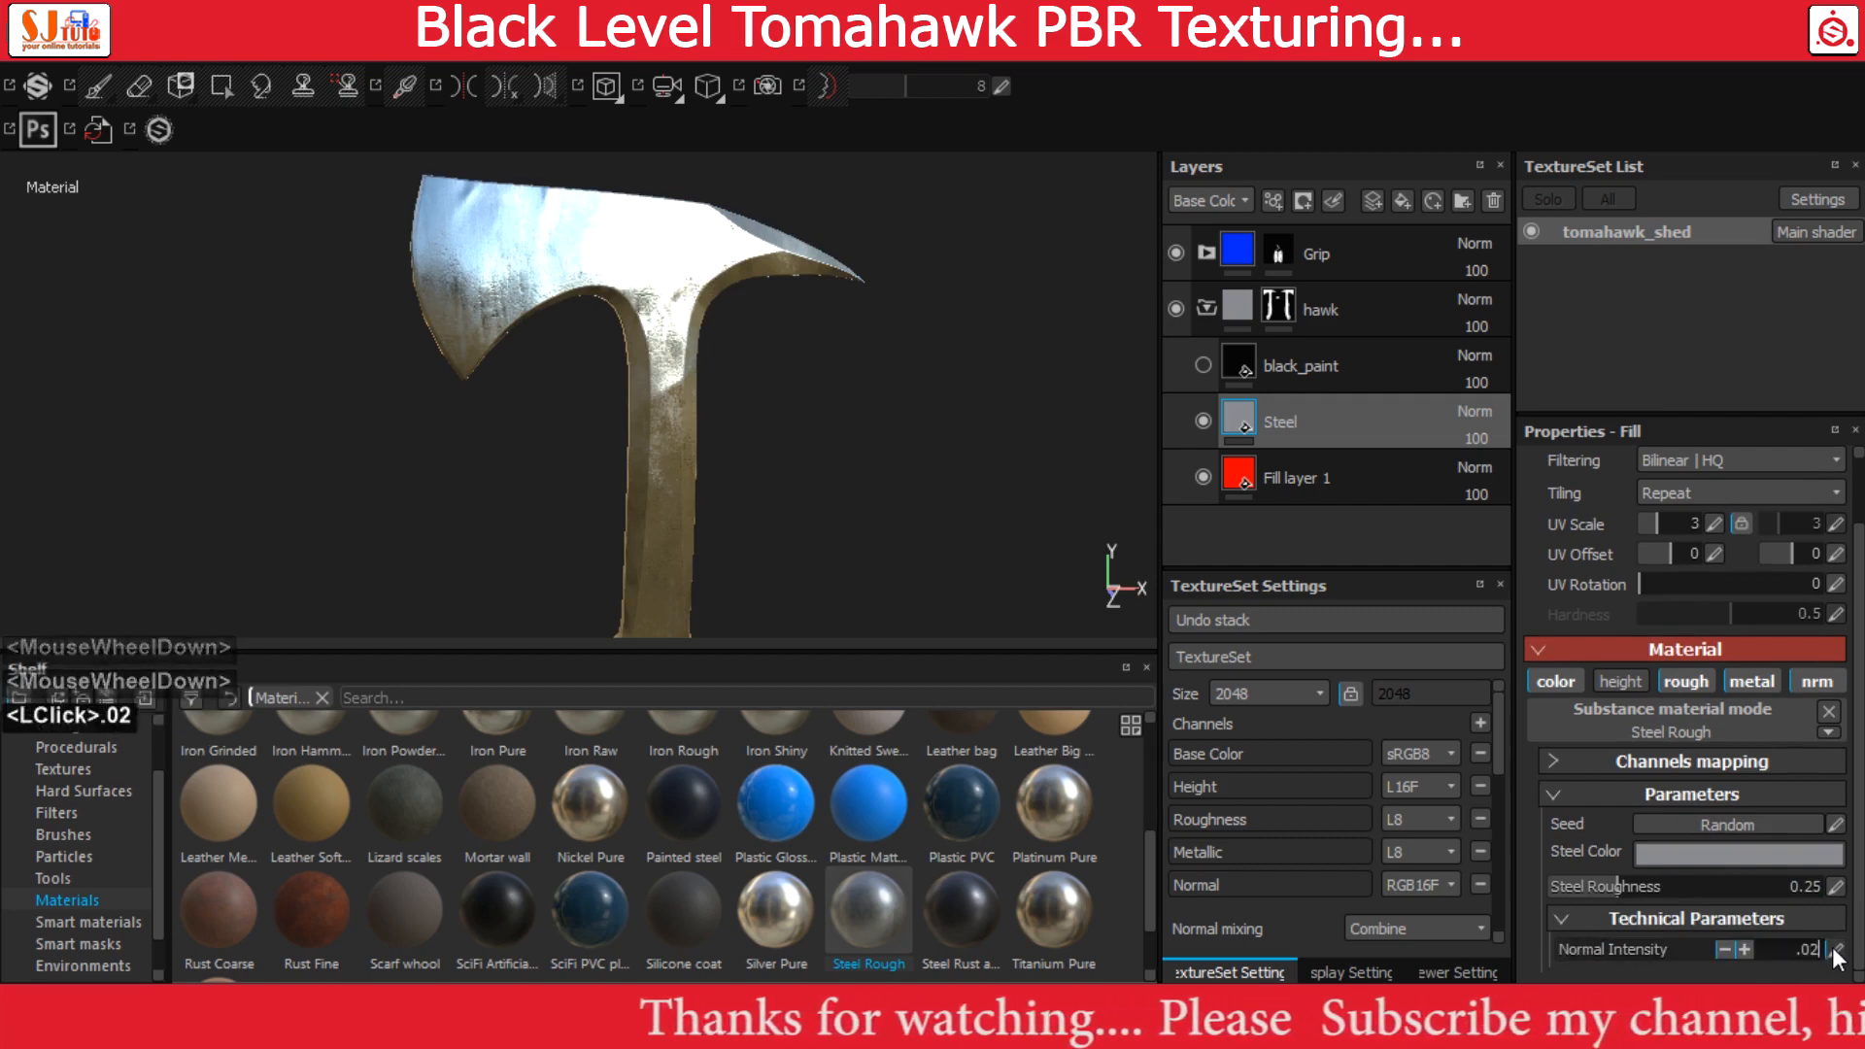
key(Return)
alt+drag(971, 483, 932, 428)
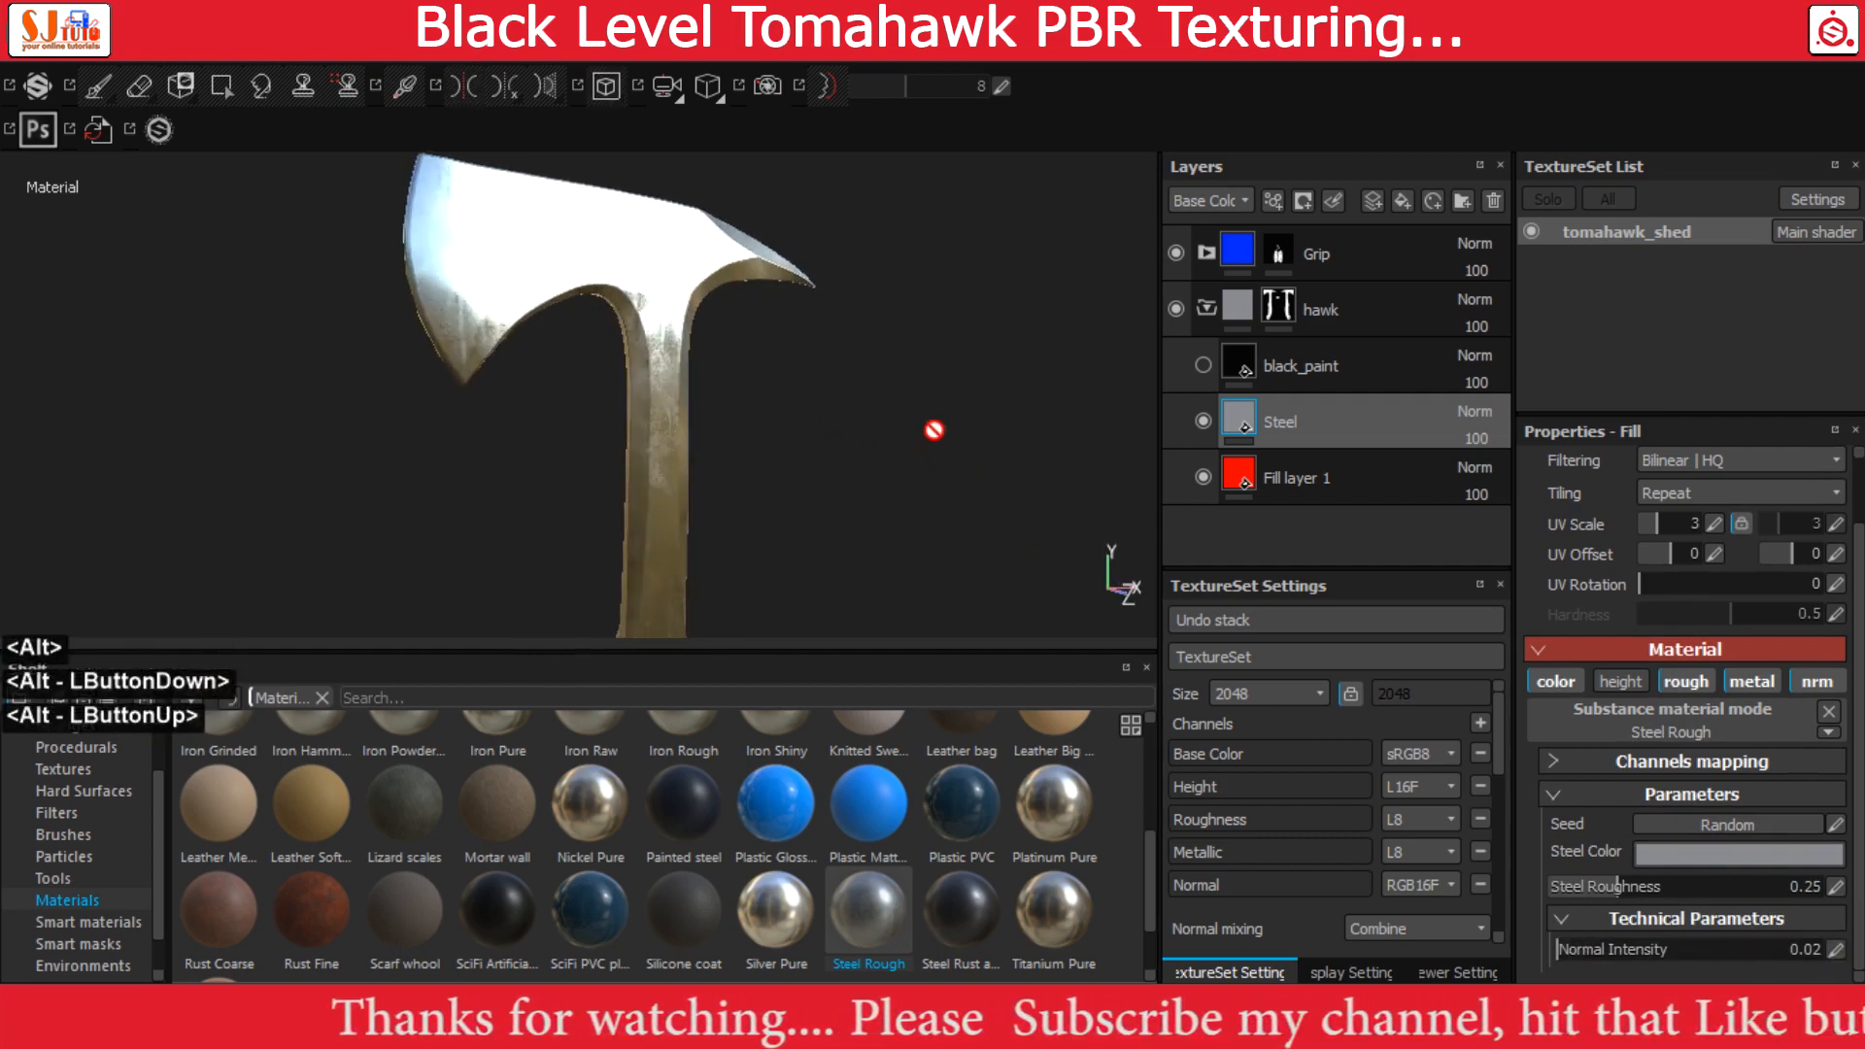
alt+middle_drag(824, 292, 865, 424)
alt+right_drag(865, 424, 962, 457)
Make the black_paint layer visible again and select its fill to check the painted axe head
click(1206, 364)
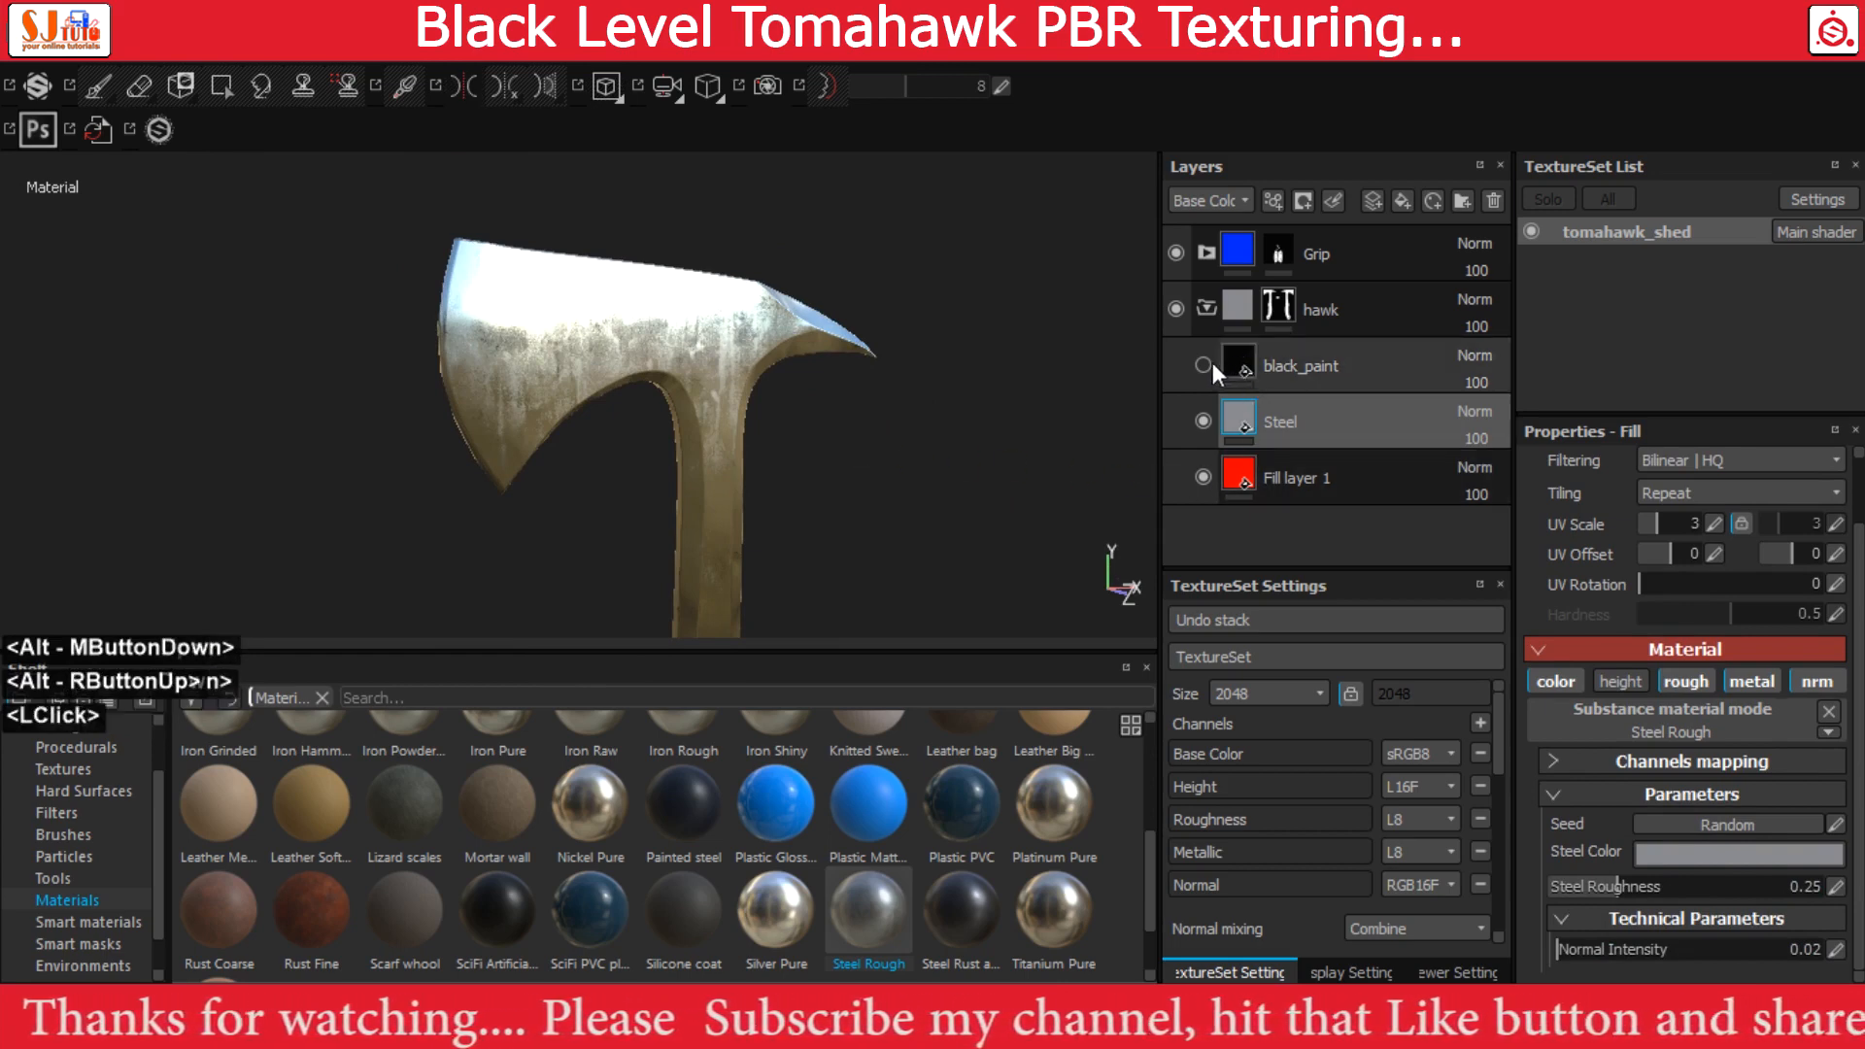
click(1239, 365)
alt+right_drag(415, 372, 544, 413)
alt+drag(544, 413, 587, 282)
alt+middle_drag(587, 283, 725, 392)
alt+drag(725, 391, 678, 375)
alt+middle_drag(678, 375, 603, 328)
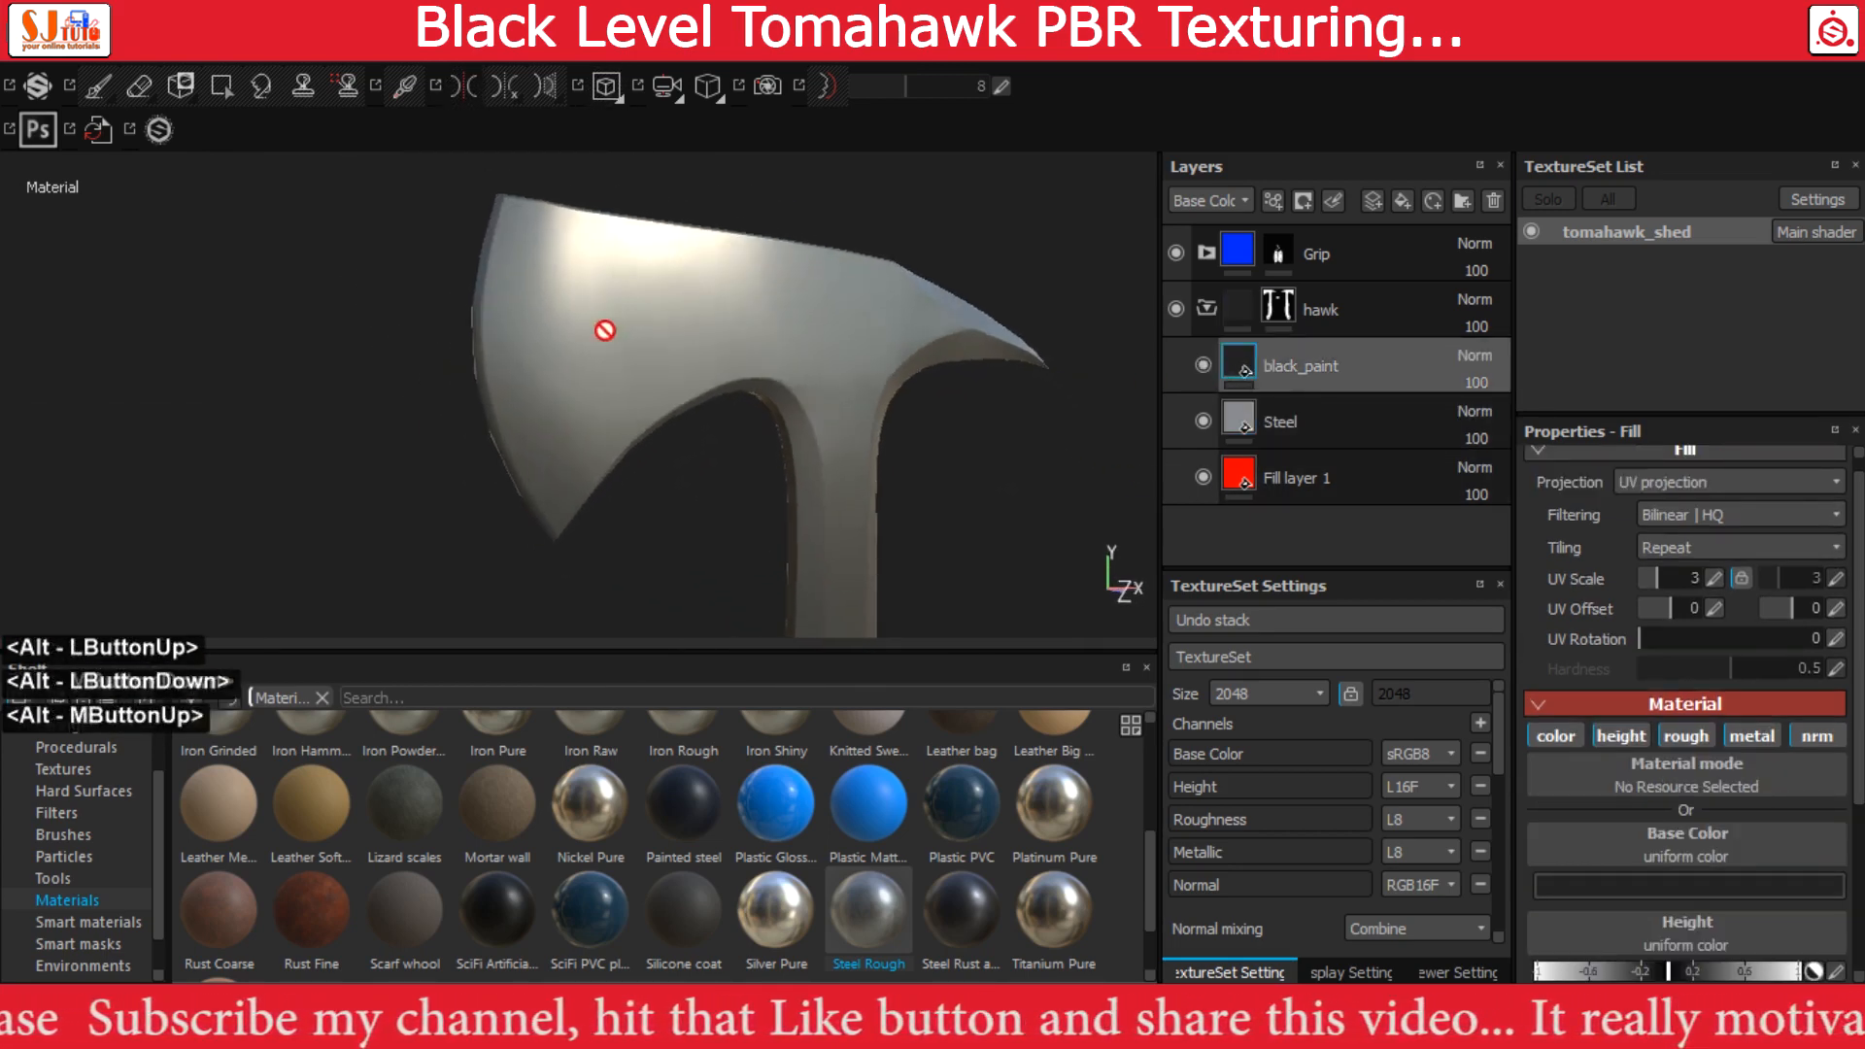
alt+right_drag(603, 329, 649, 340)
Add a black mask to the black_paint layer and fill the axe mesh white in it using mesh fill mode
click(1239, 352)
right_click(1240, 350)
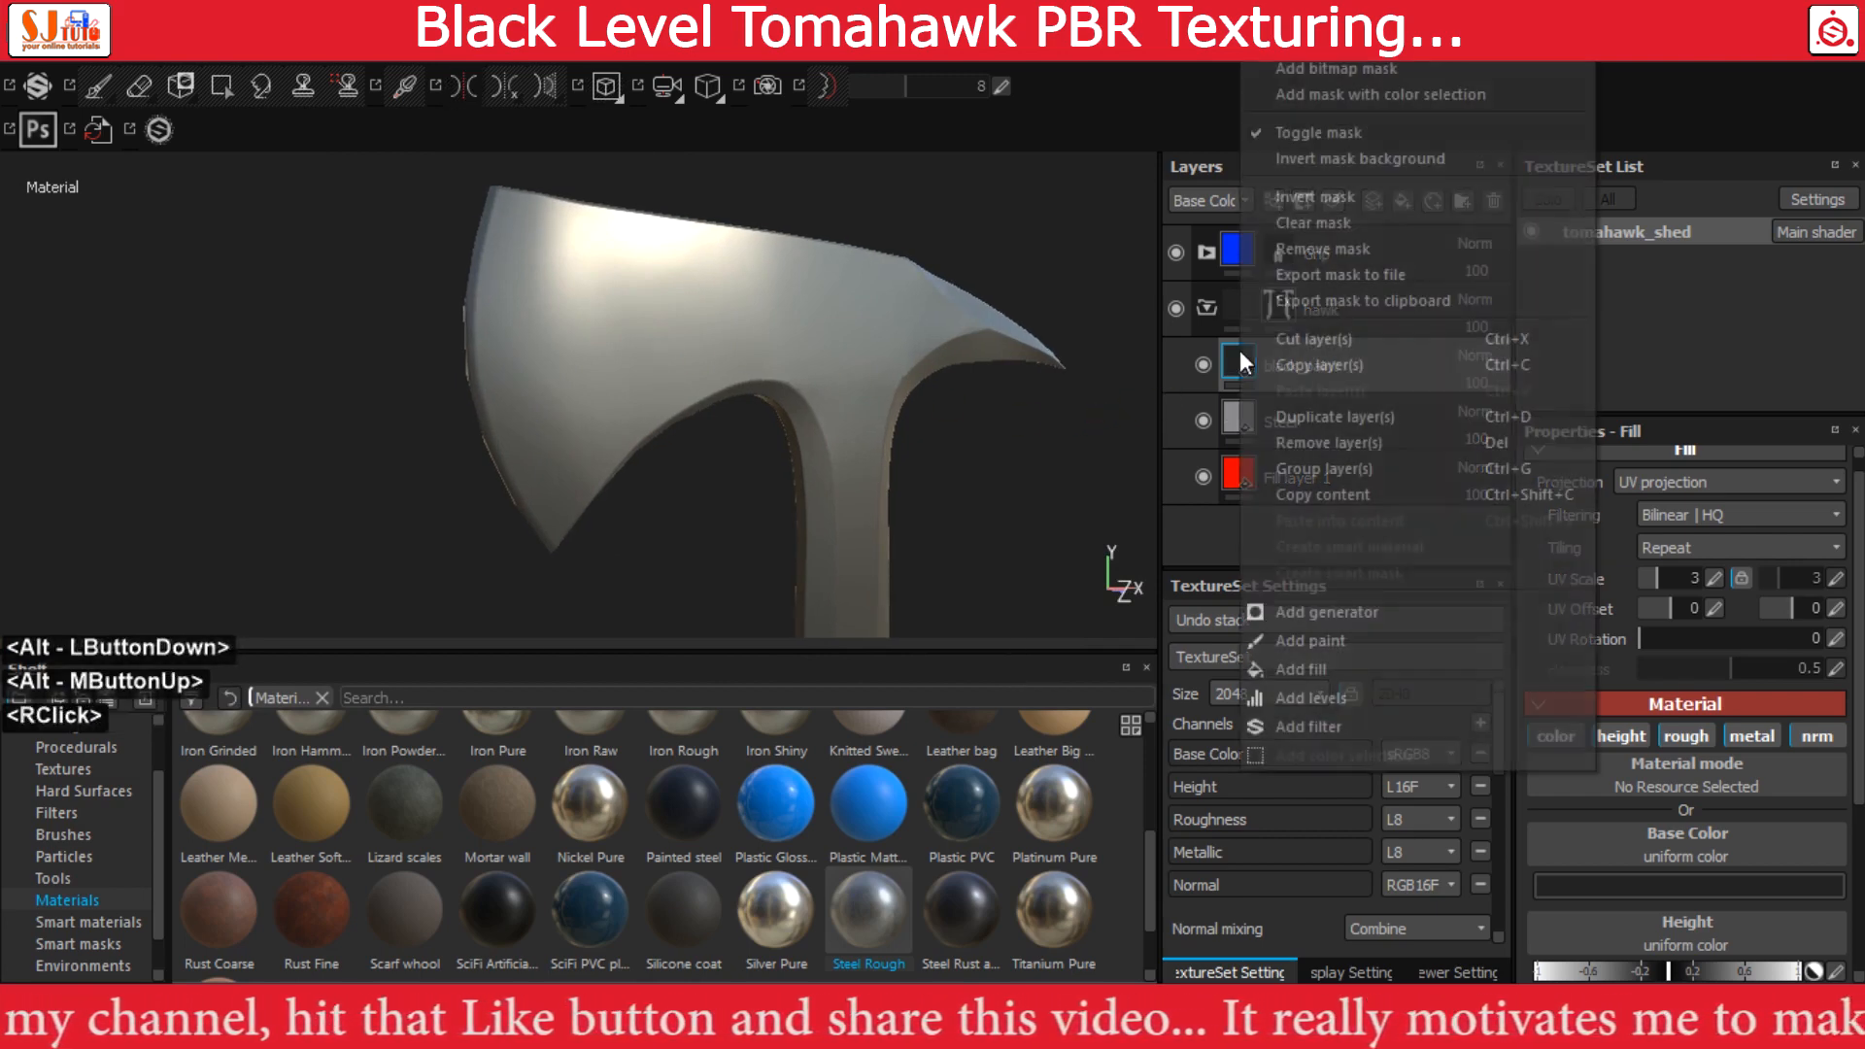
click(1334, 80)
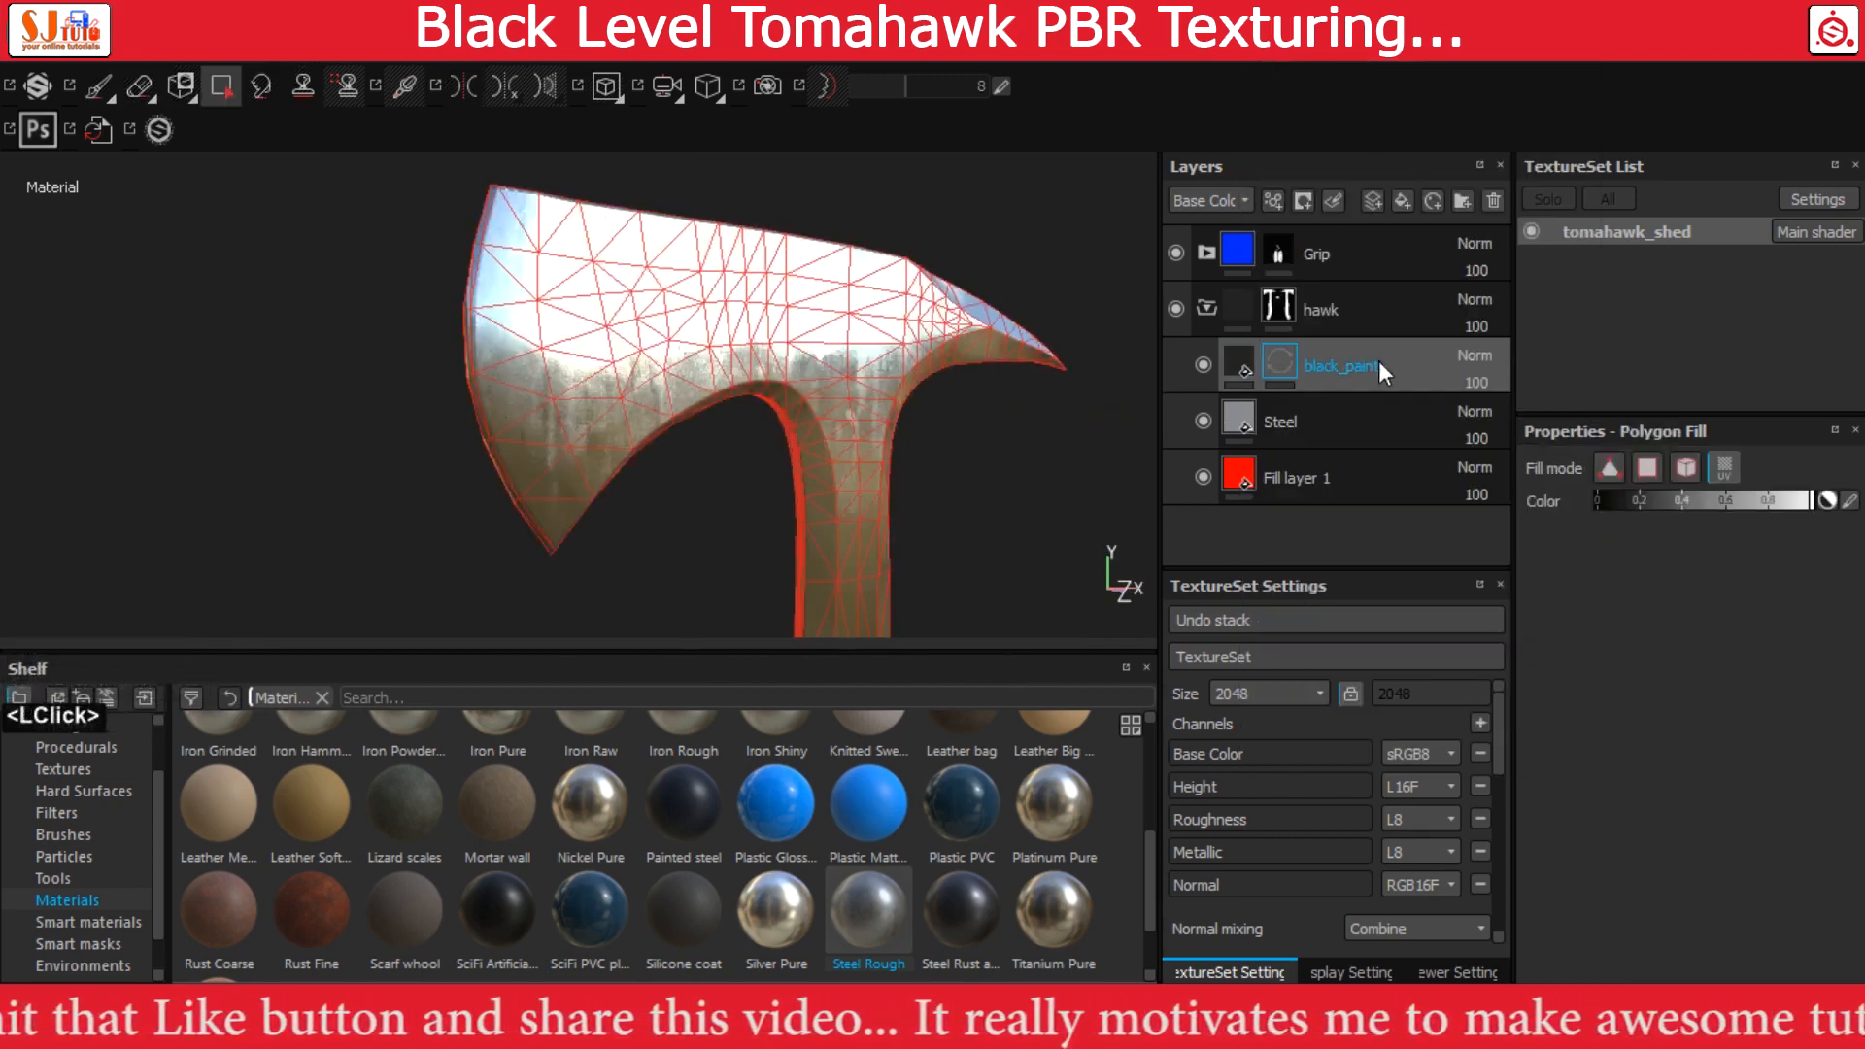
click(1685, 470)
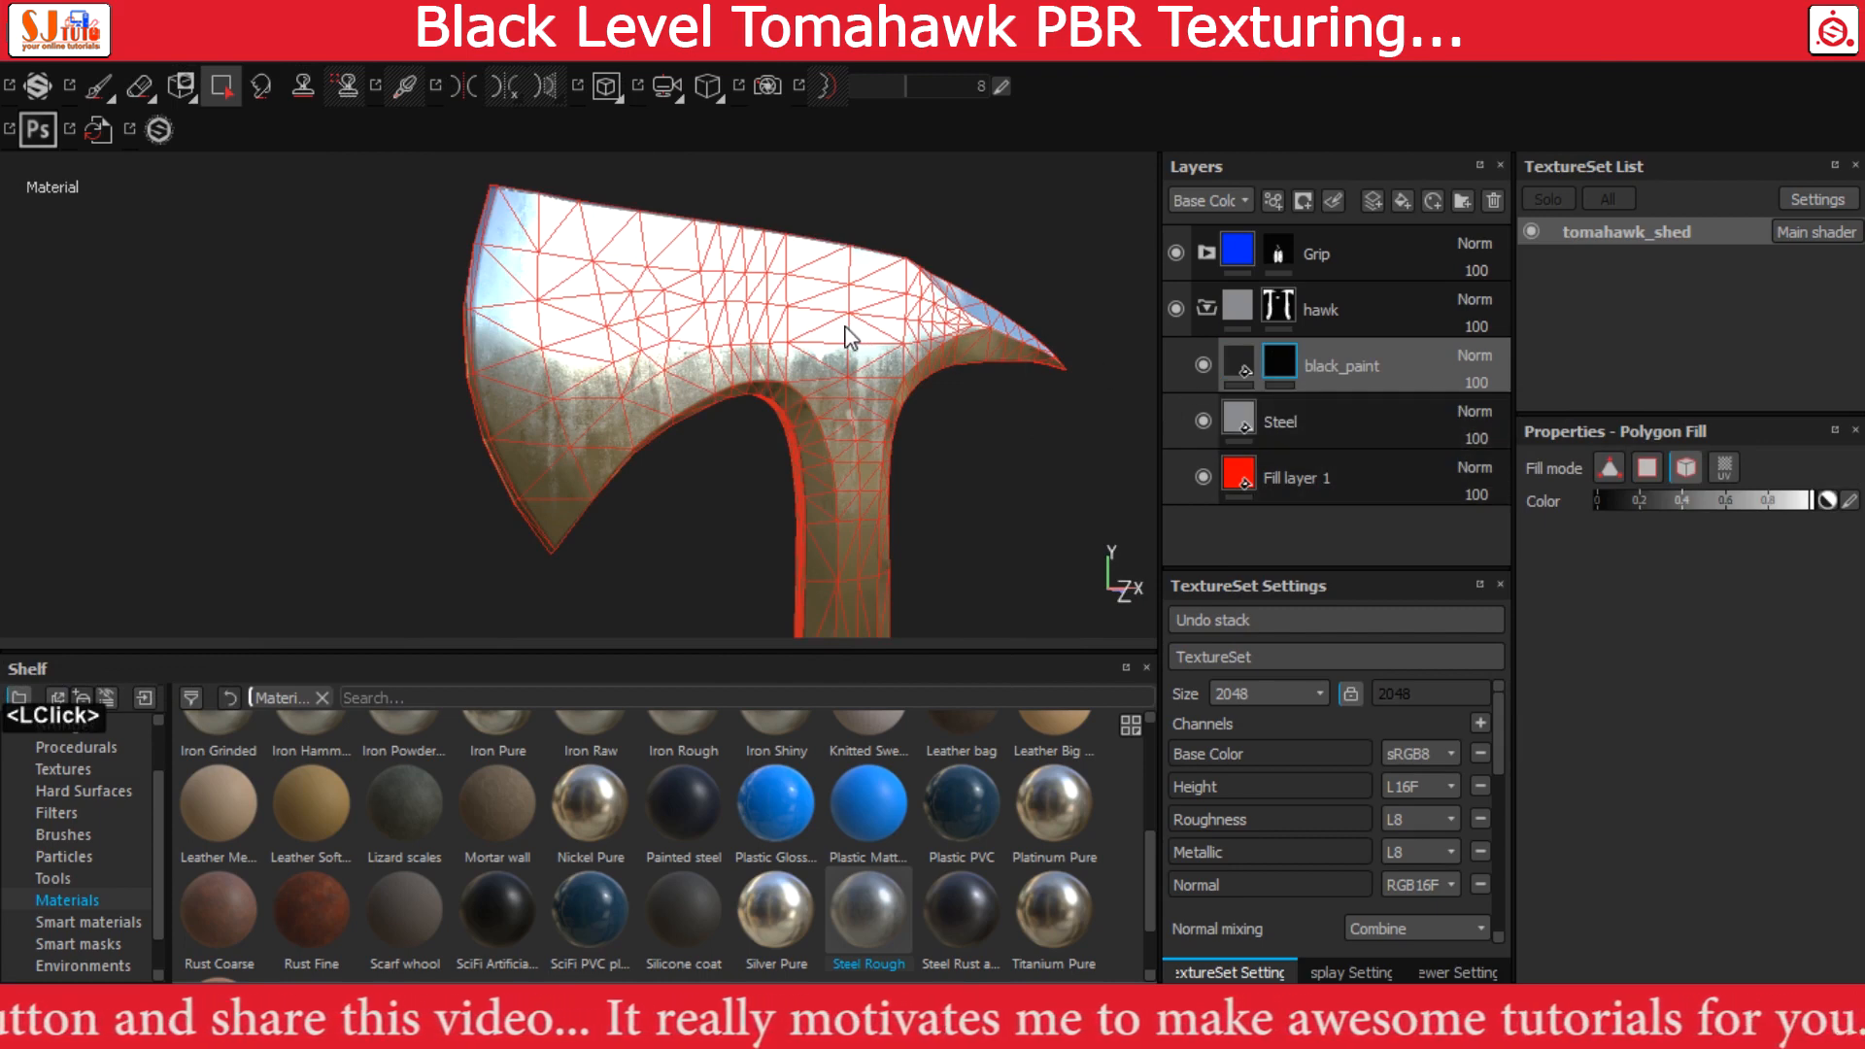
click(888, 354)
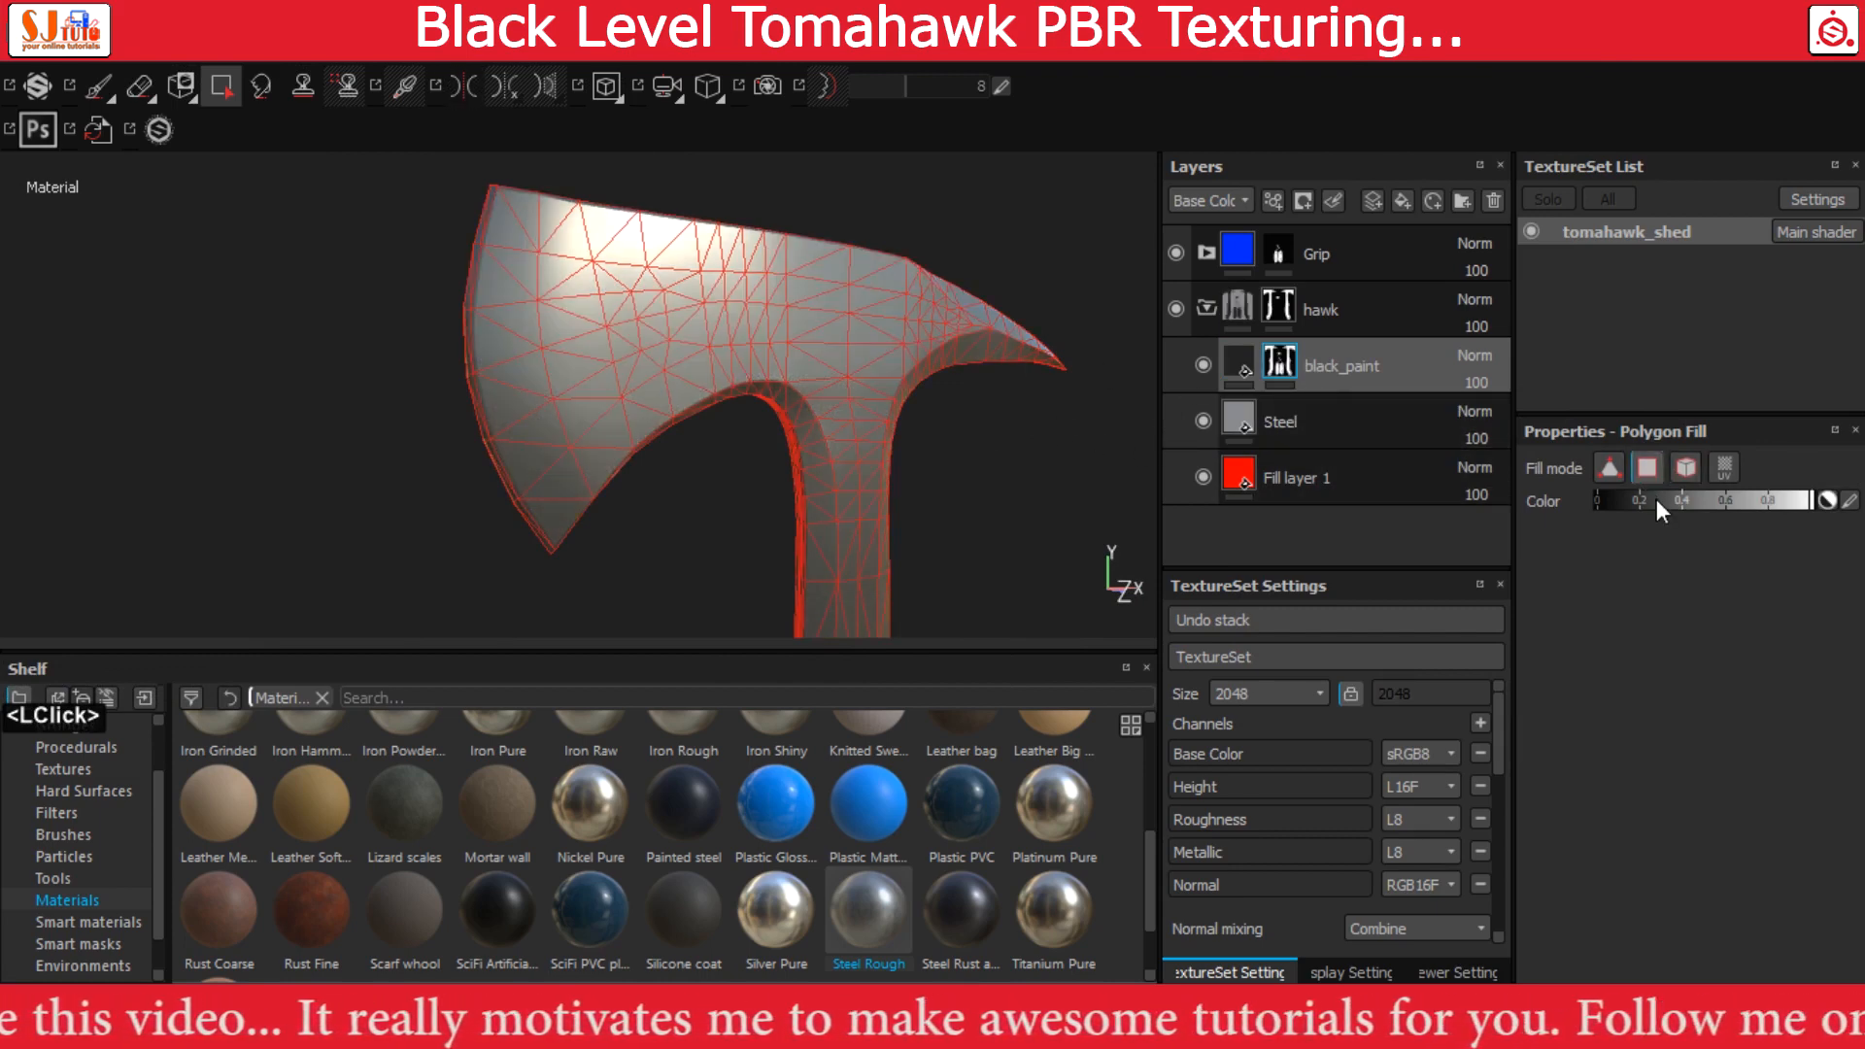
Set polygon fill to quad mode with black and enable symmetry with the mirror plane running between the blade's two flat sides
drag(1657, 500, 1592, 500)
alt+middle_drag(439, 383, 546, 262)
alt+right_drag(415, 322, 807, 509)
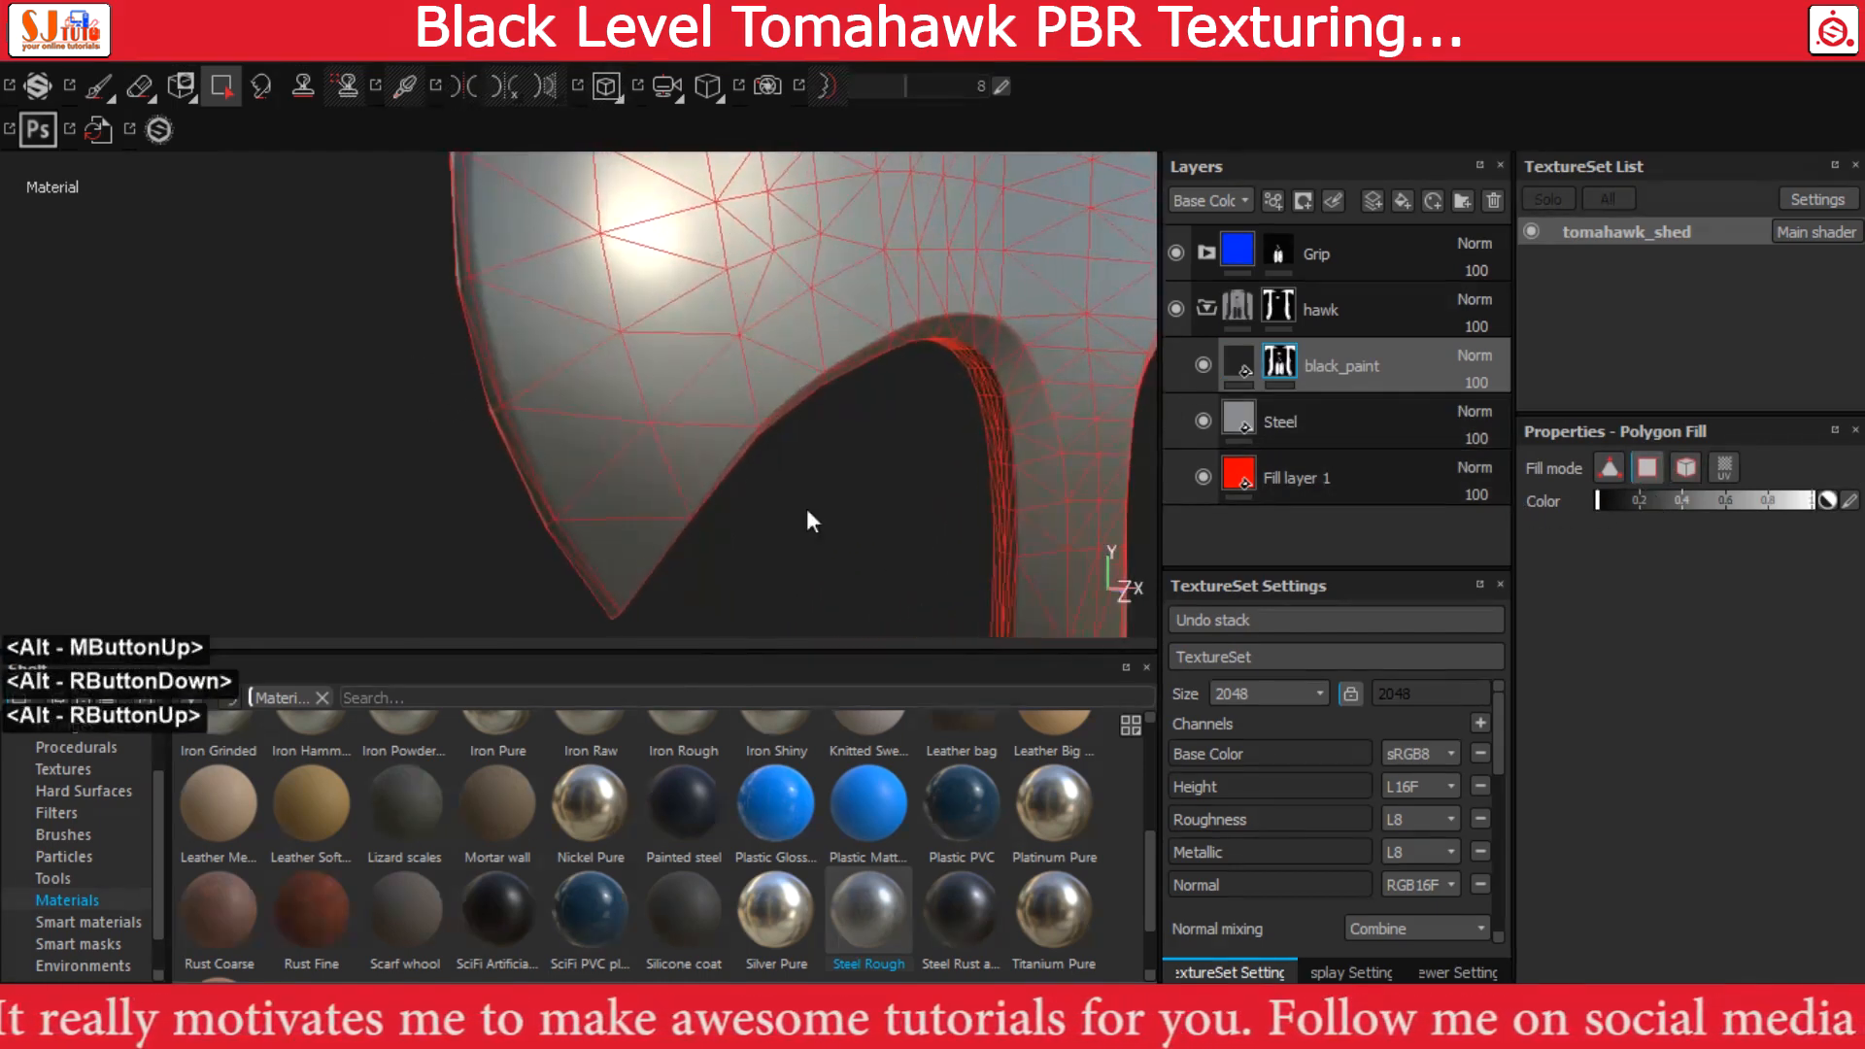
alt+middle_drag(698, 460, 742, 258)
alt+right_drag(670, 408, 865, 622)
alt+middle_drag(706, 468, 737, 304)
alt+right_drag(573, 325, 631, 352)
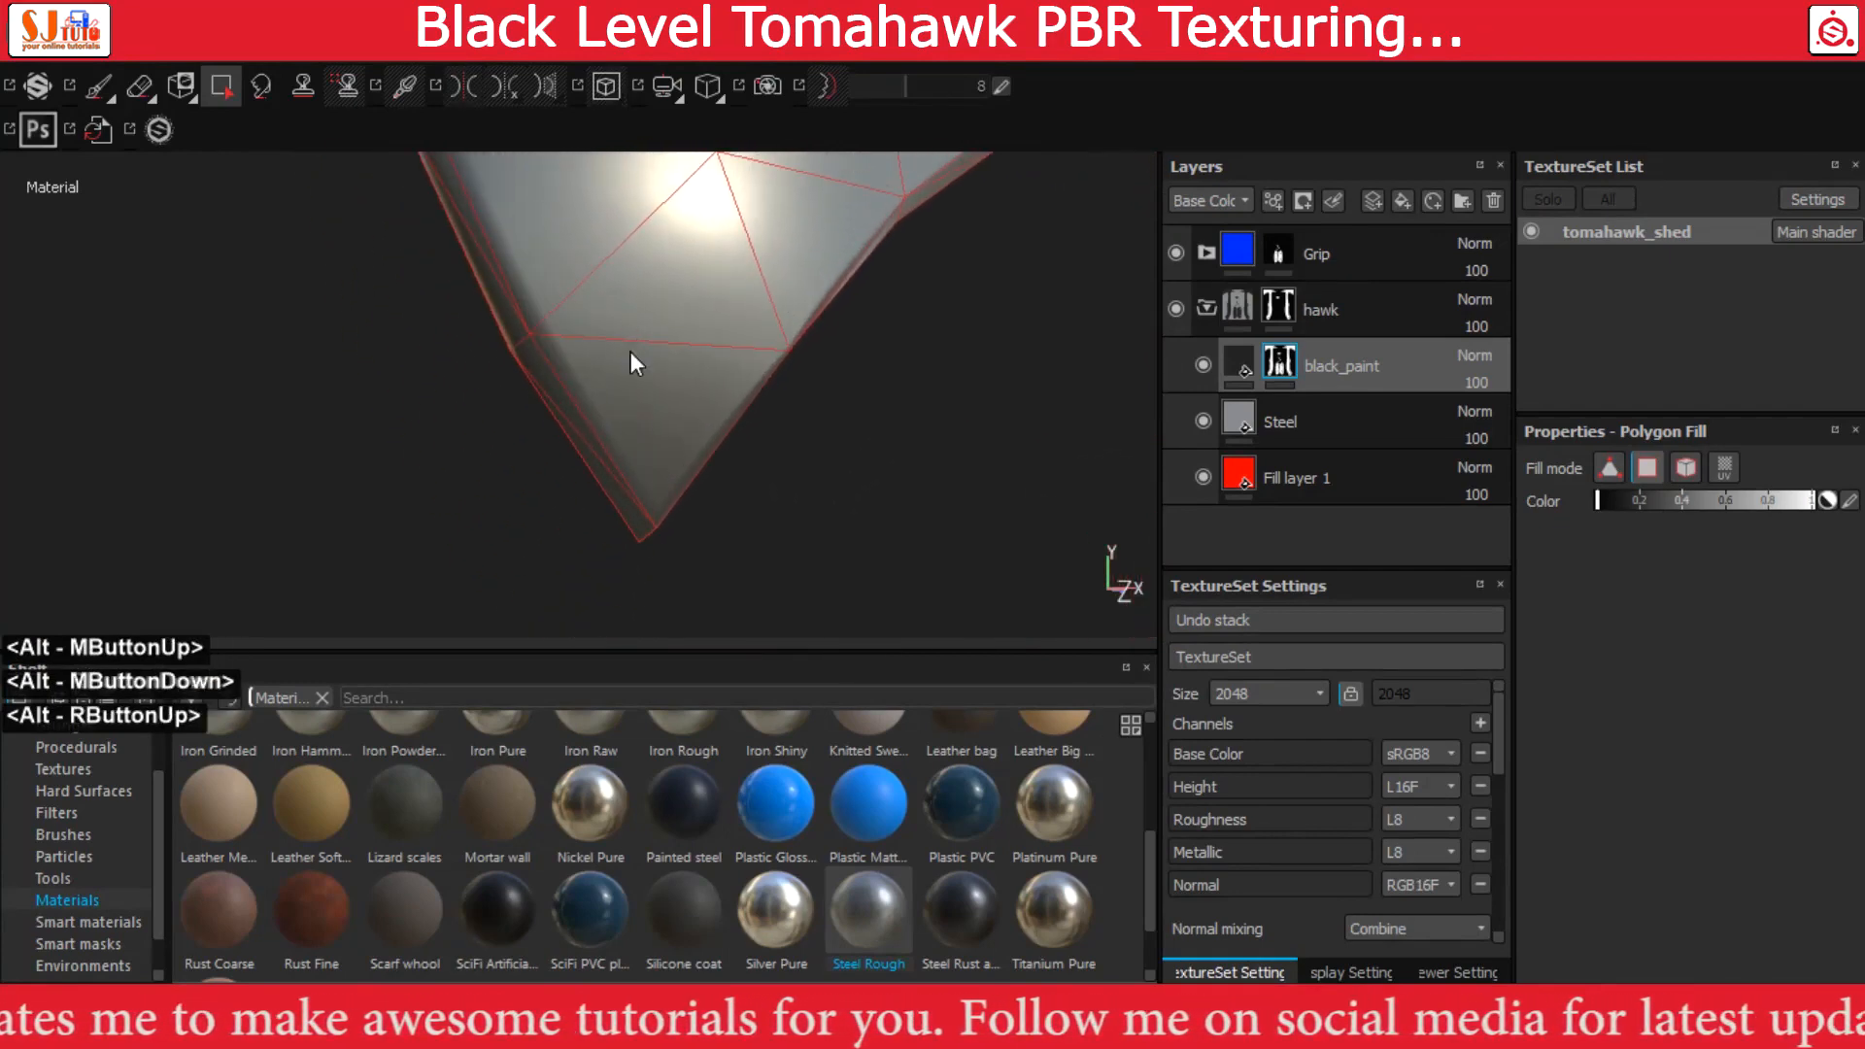
alt+middle_drag(631, 351, 626, 359)
alt+drag(761, 386, 720, 388)
click(470, 86)
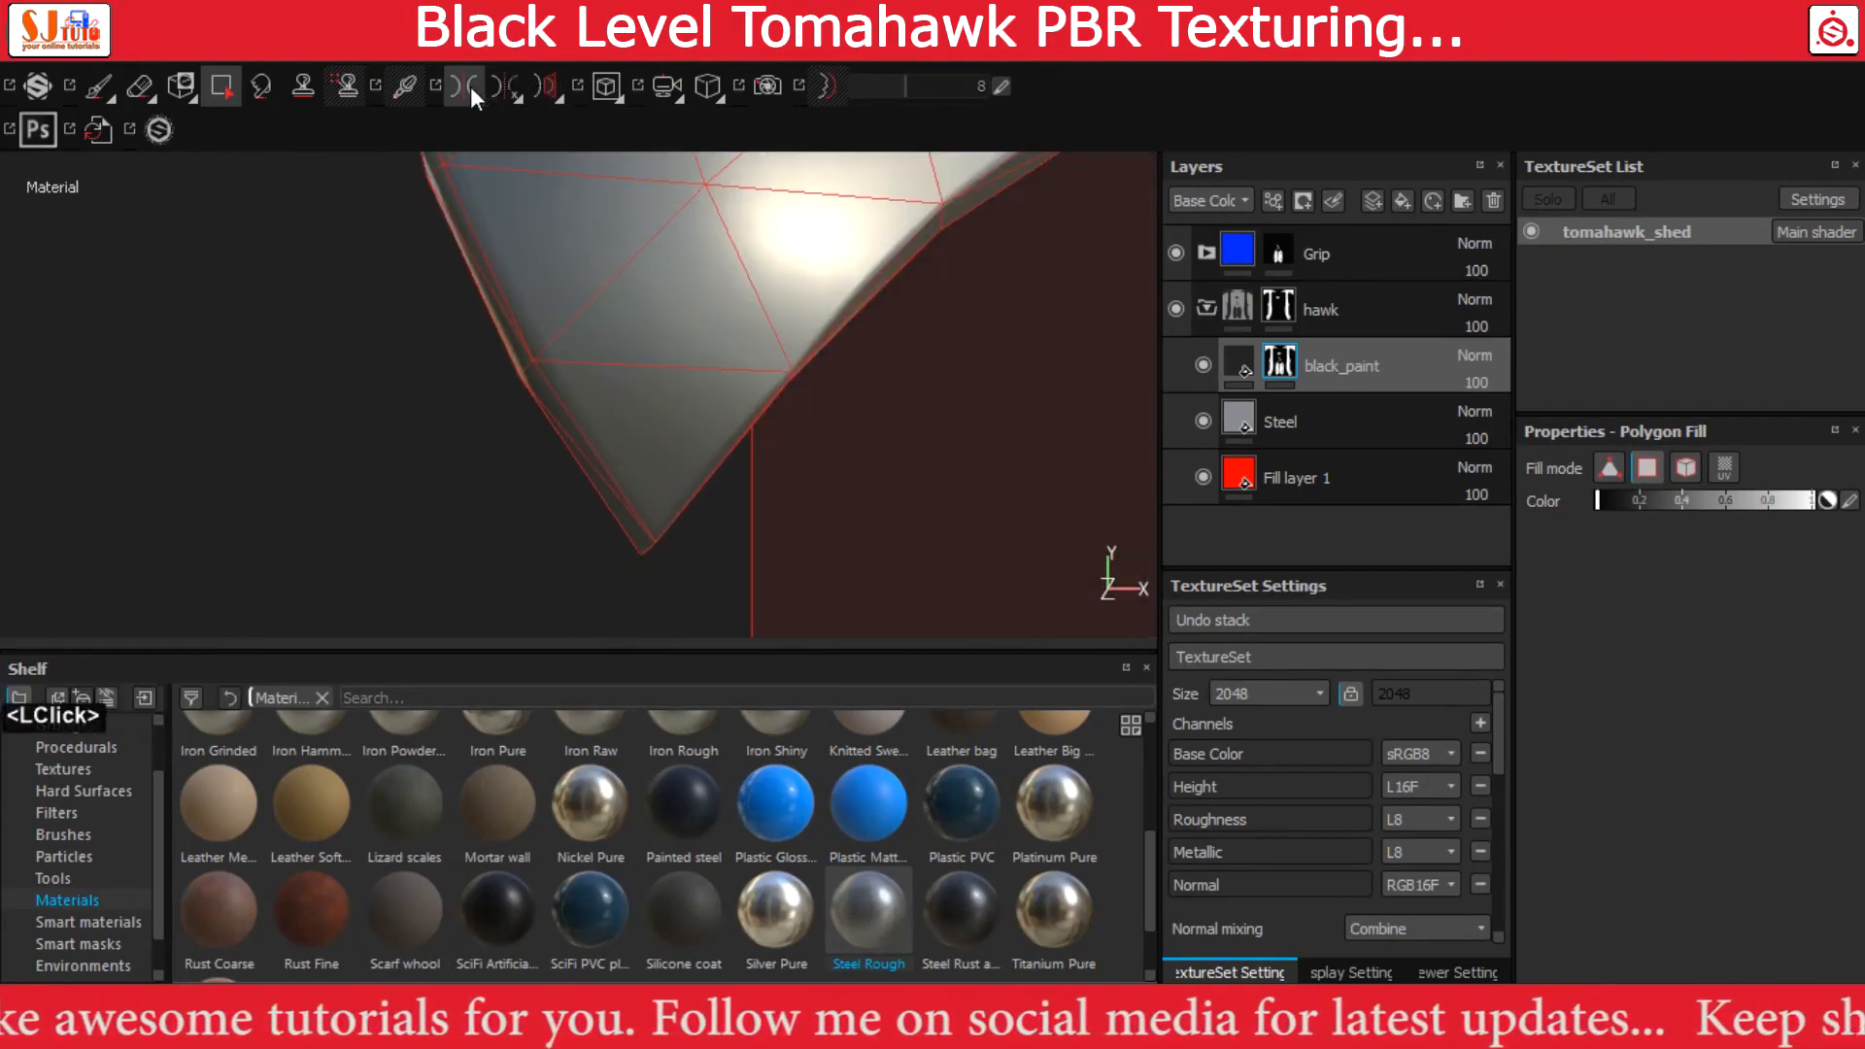
click(514, 96)
click(544, 182)
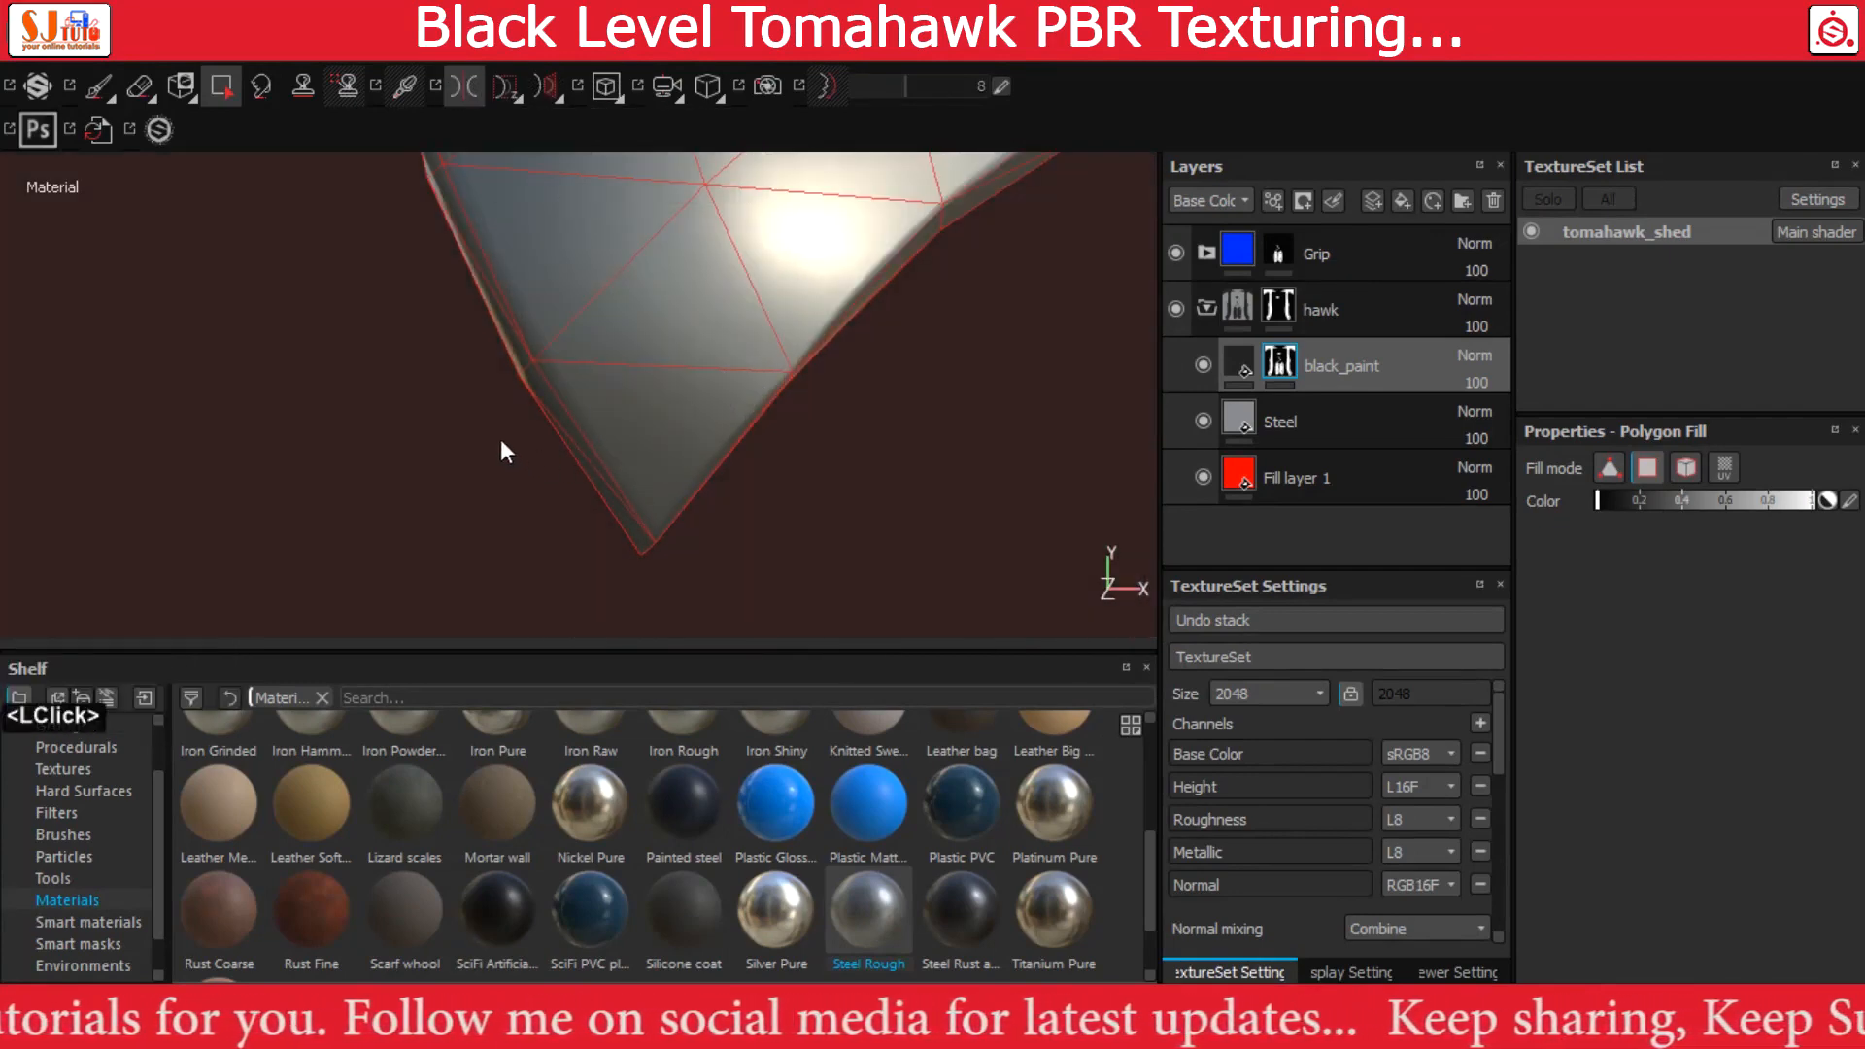
Mask out the black paint on the bevel polygons along the lower cutting edge, from the blade's bottom tip upward
drag(494, 371, 525, 388)
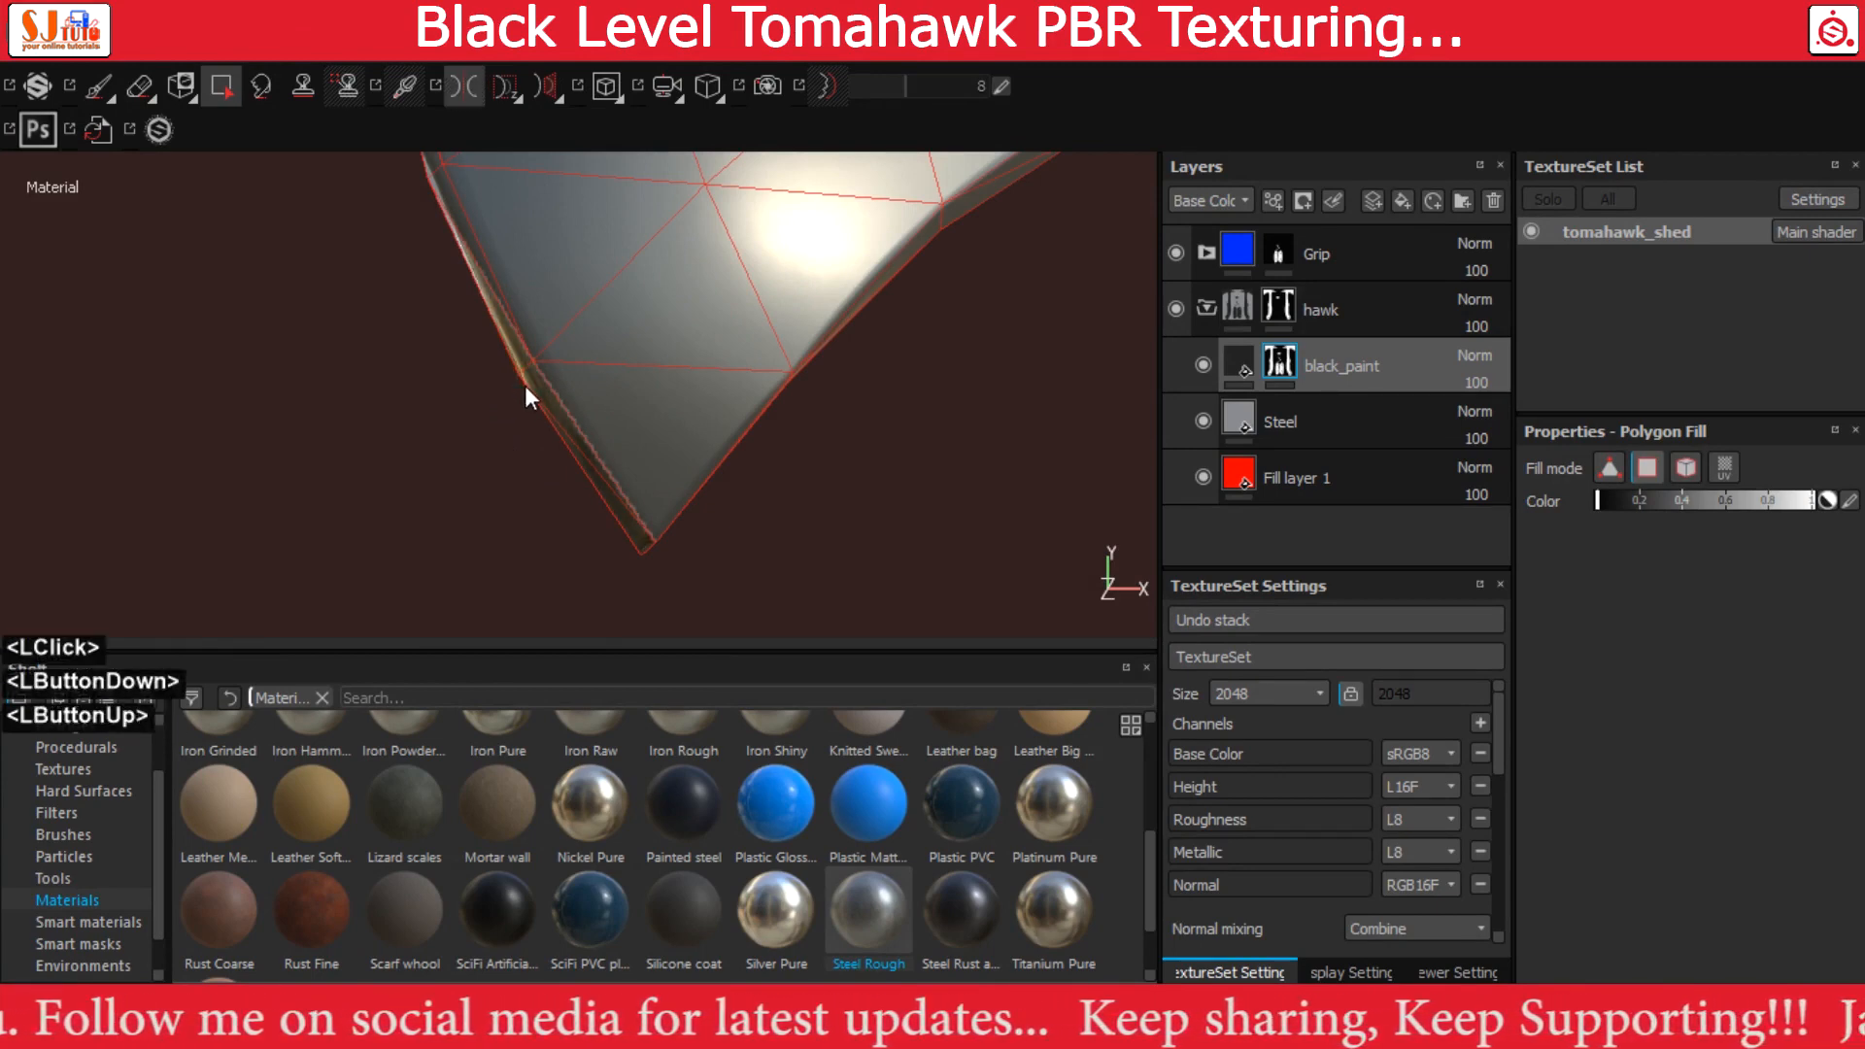
drag(641, 572, 627, 548)
alt+middle_drag(500, 343, 557, 456)
drag(517, 377, 538, 406)
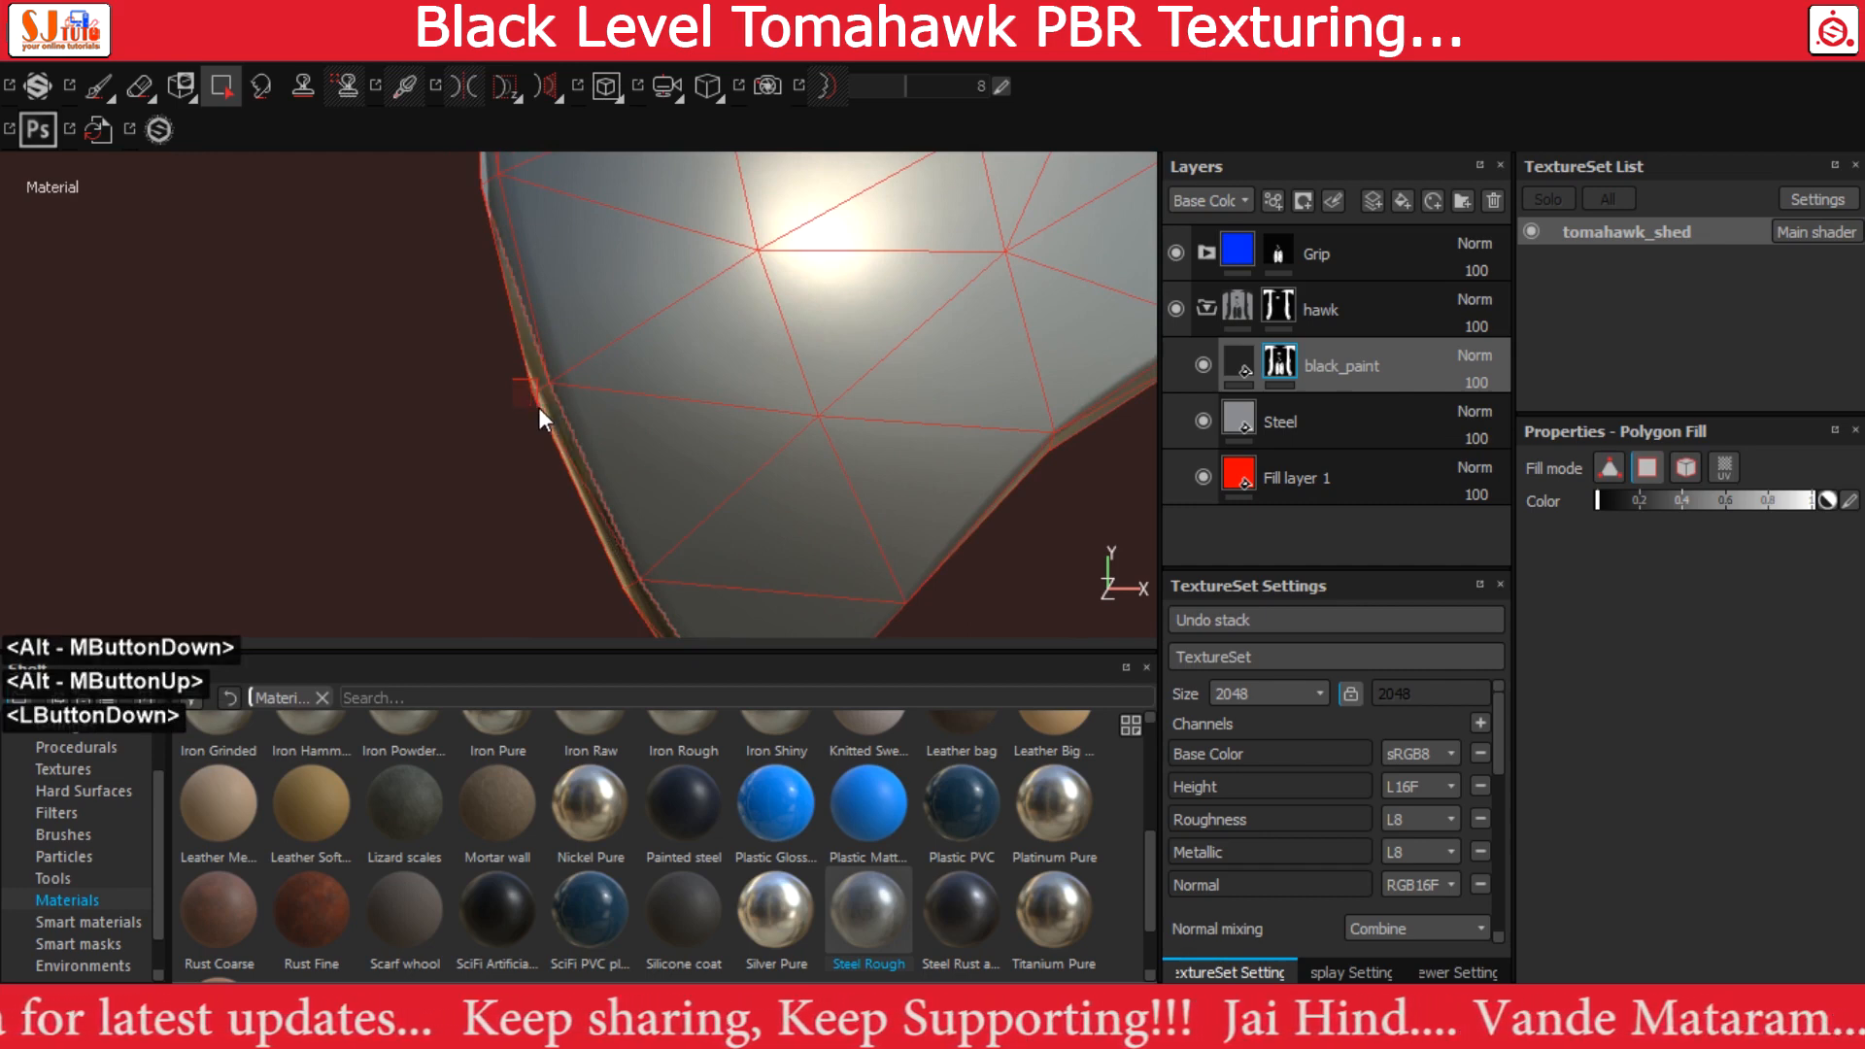
alt+middle_drag(531, 252, 603, 435)
click(558, 375)
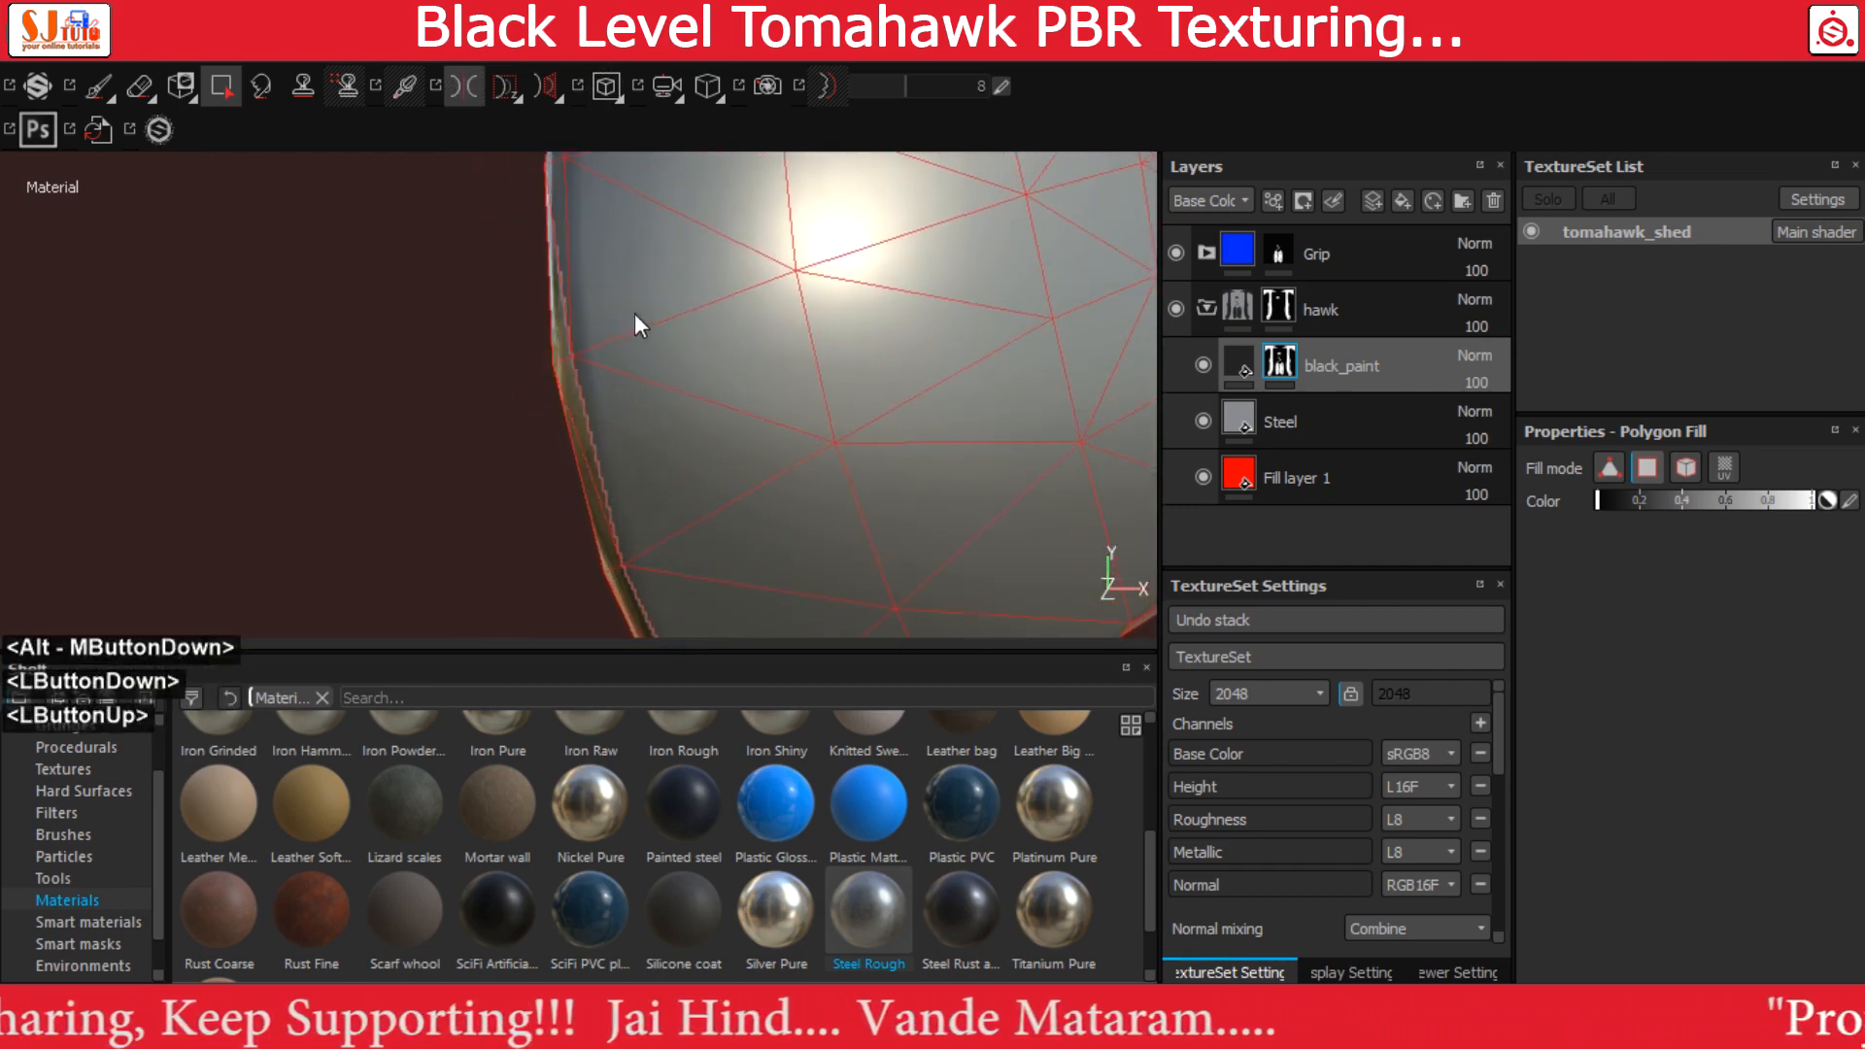
alt+middle_drag(648, 251, 666, 442)
click(557, 343)
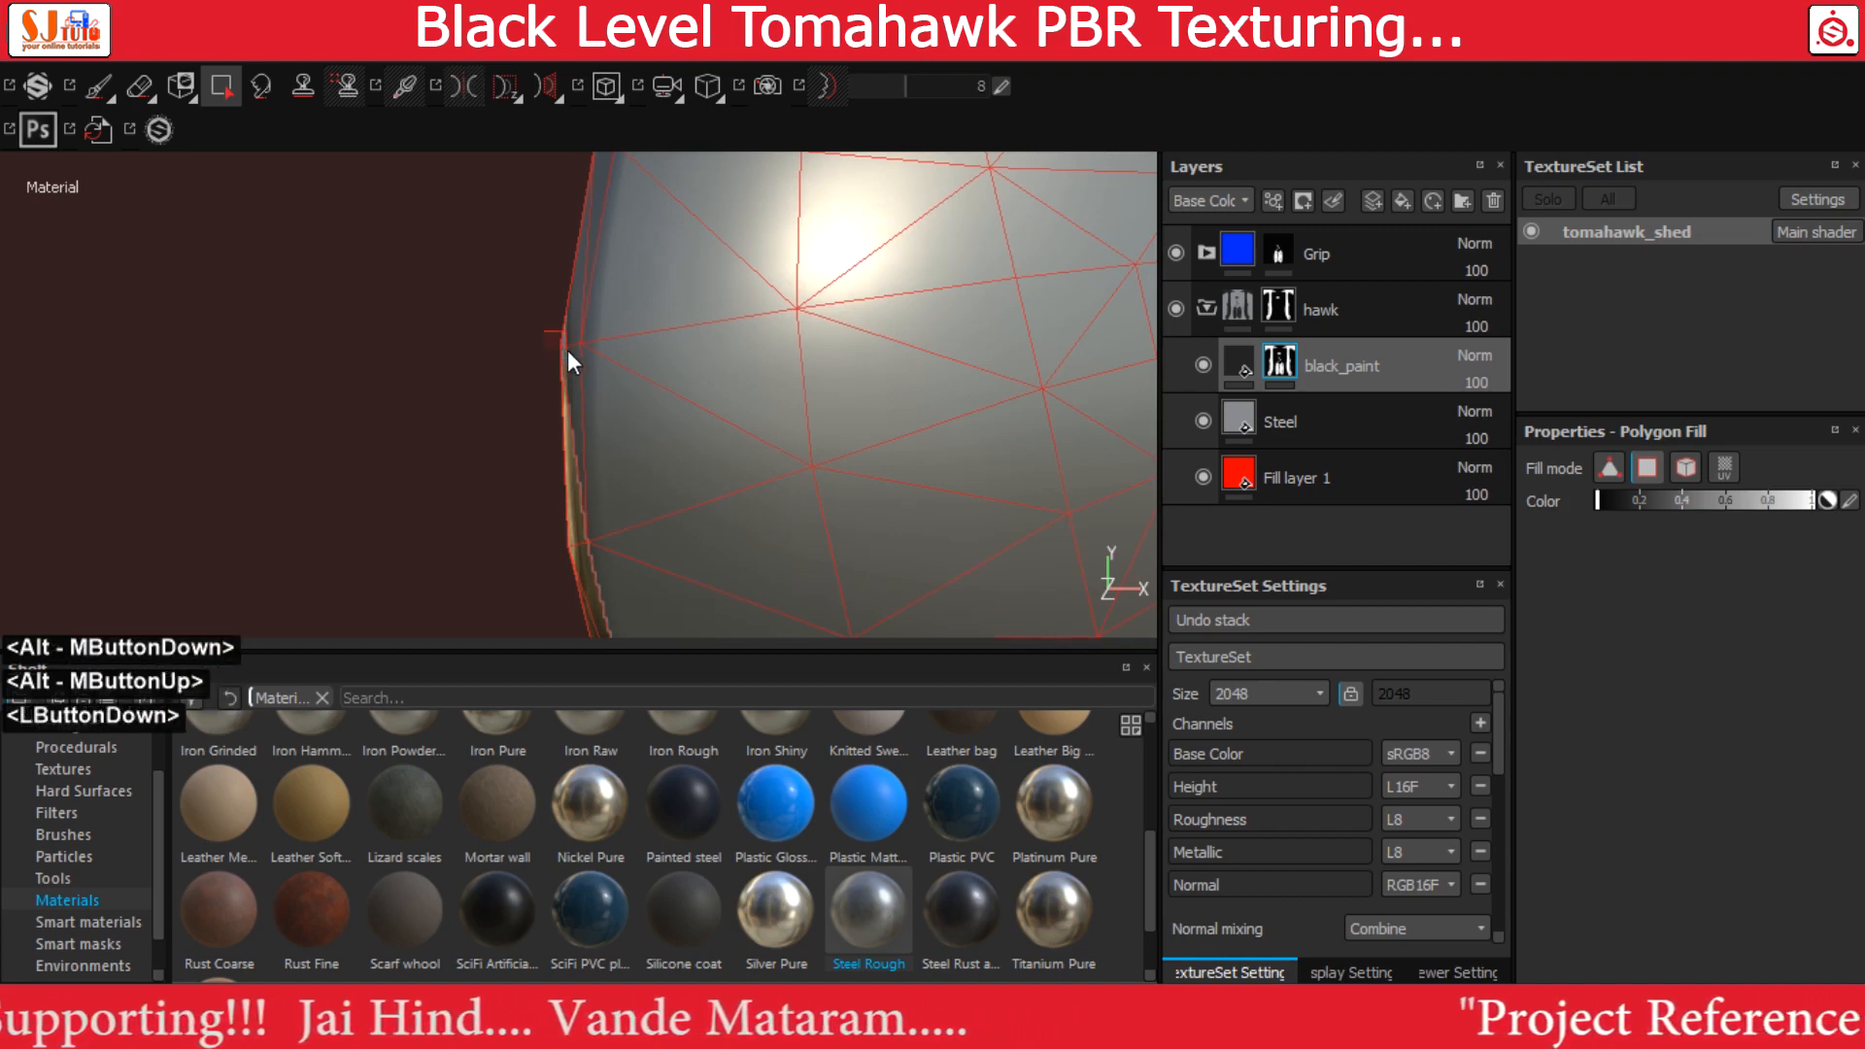
Mask out the black paint on the remaining bevel polygons of the upper cutting edge, up to the blade's top corner
alt+middle_drag(622, 245, 585, 497)
click(564, 381)
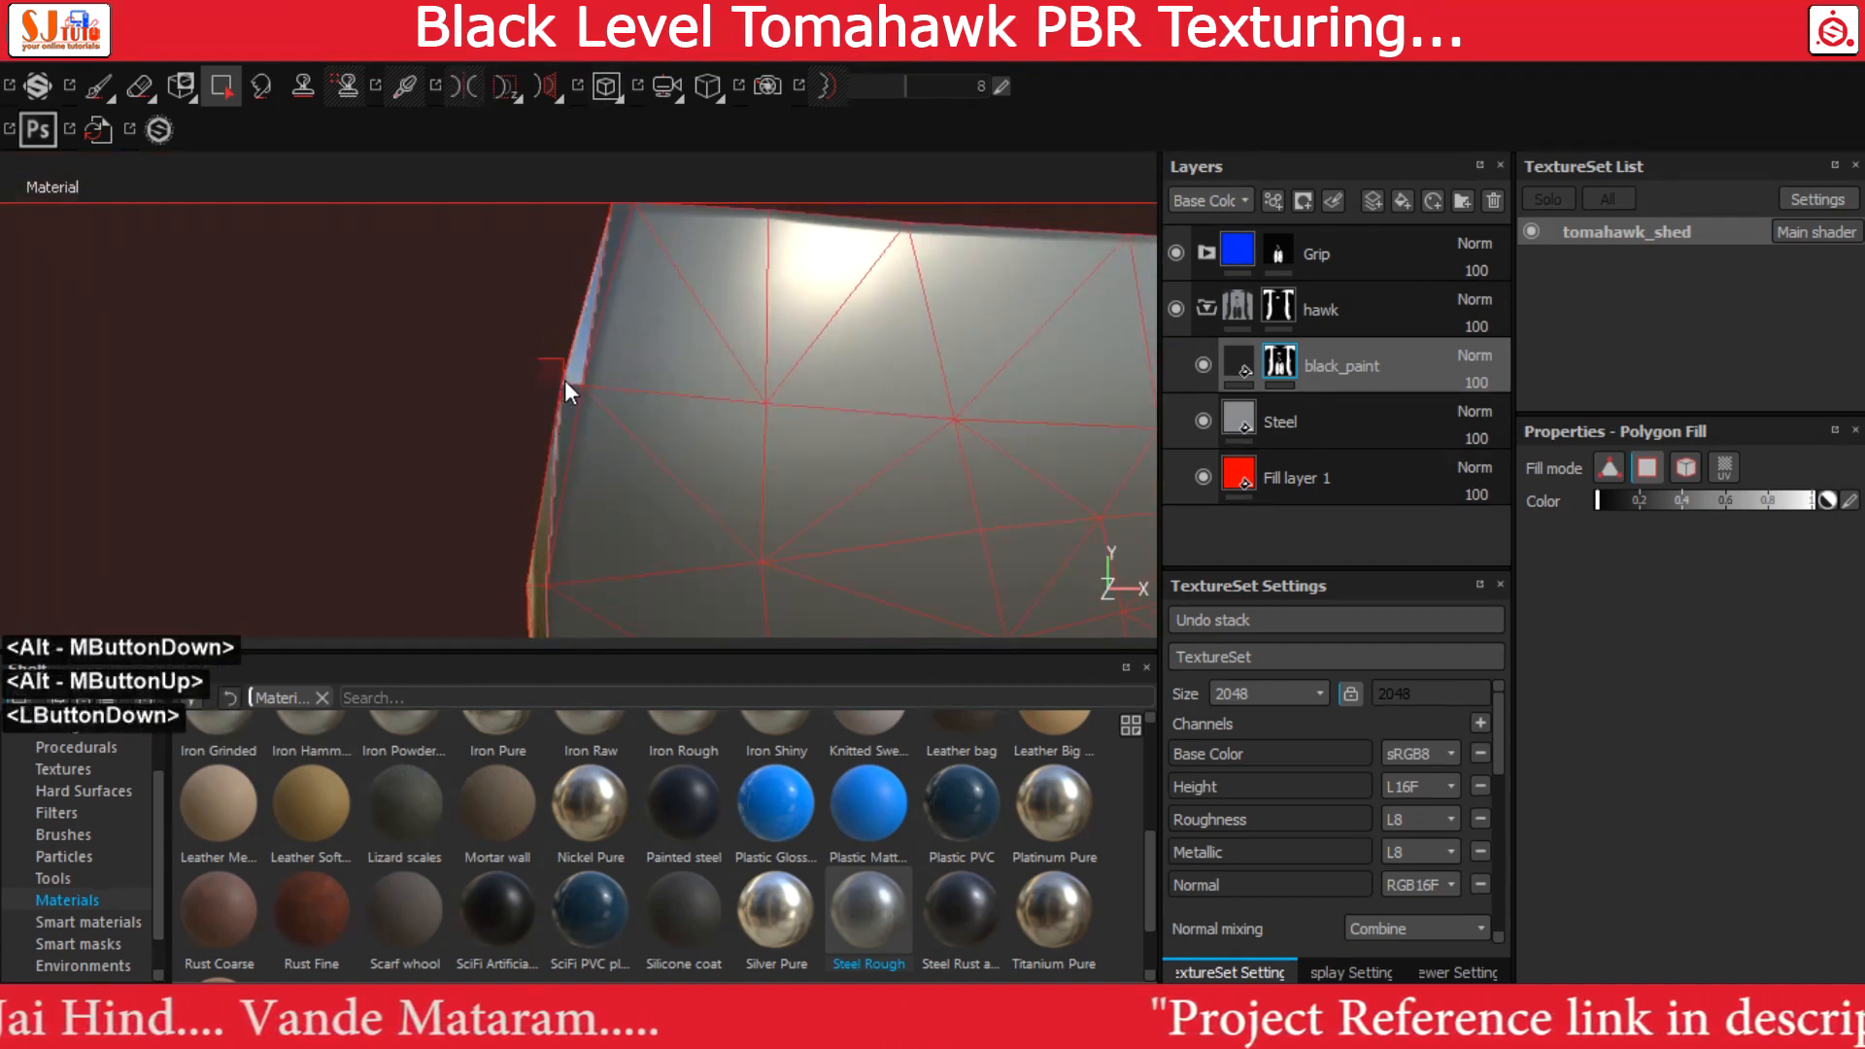
click(567, 393)
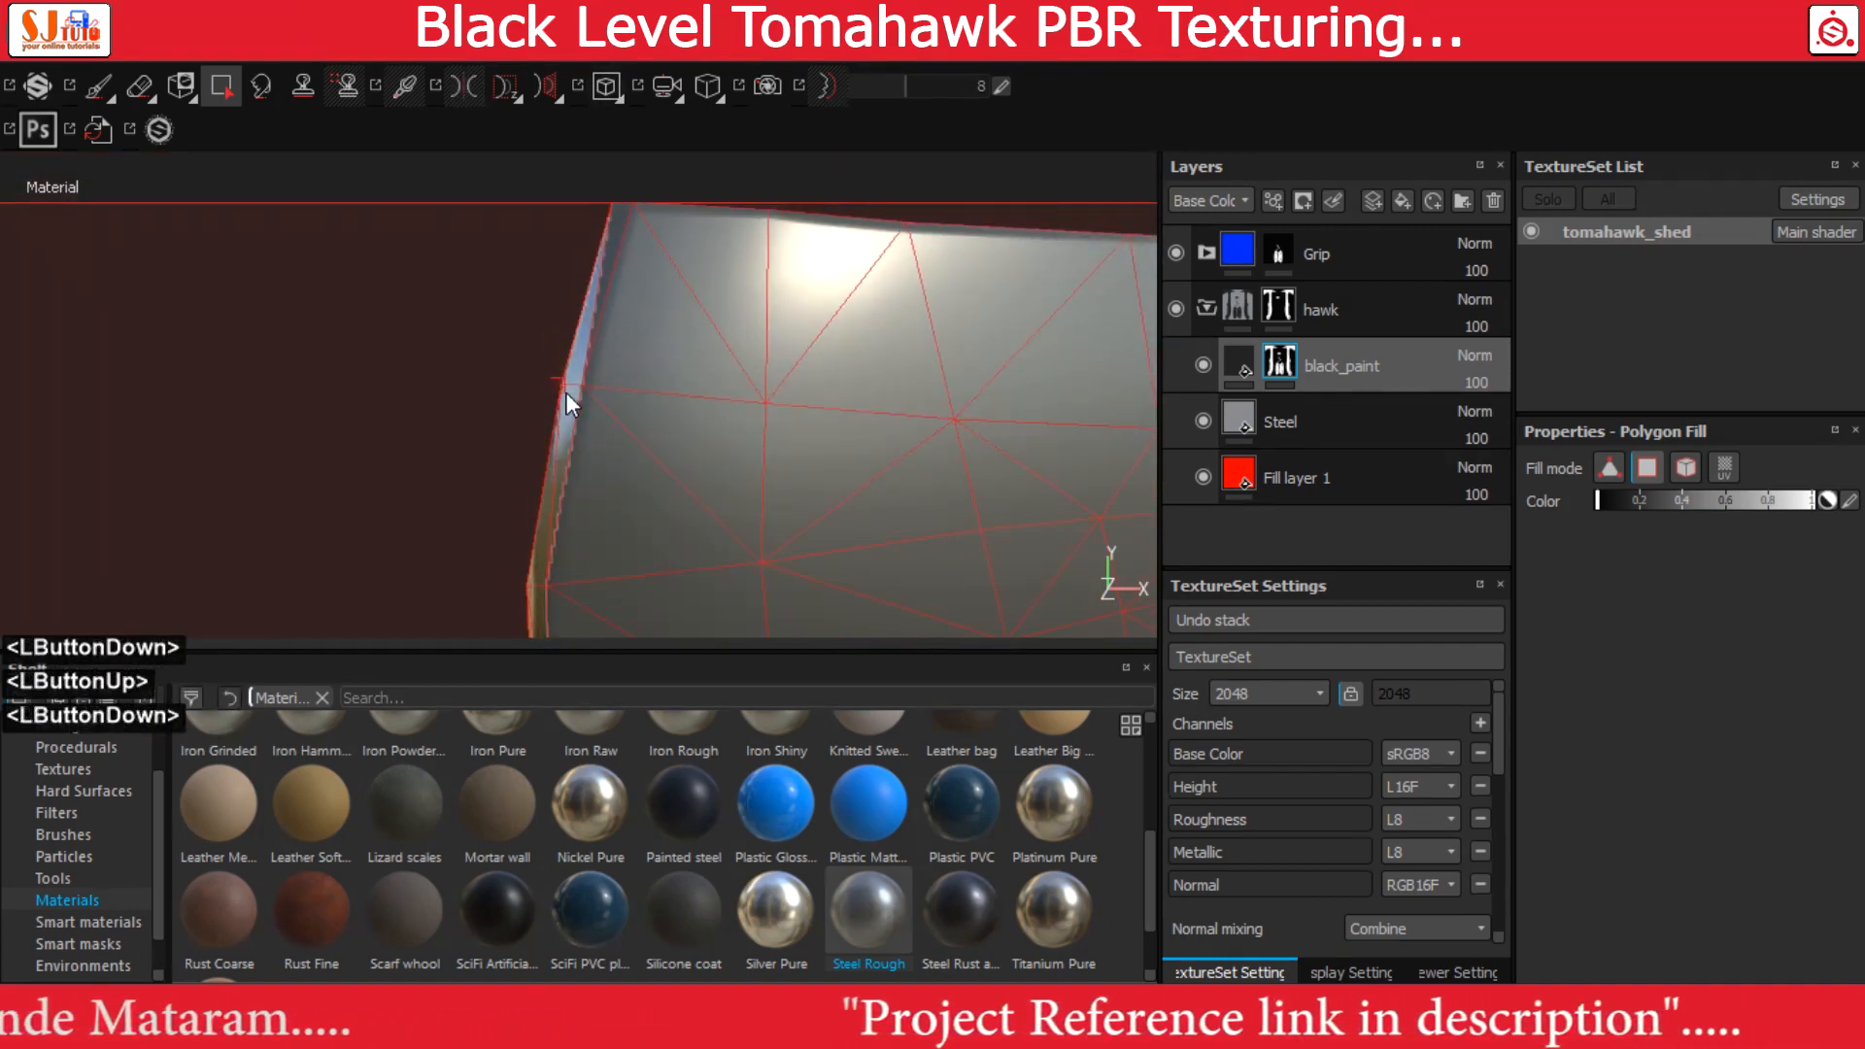
alt+middle_drag(641, 290, 643, 397)
alt+right_drag(643, 397, 624, 284)
alt+middle_drag(624, 284, 569, 342)
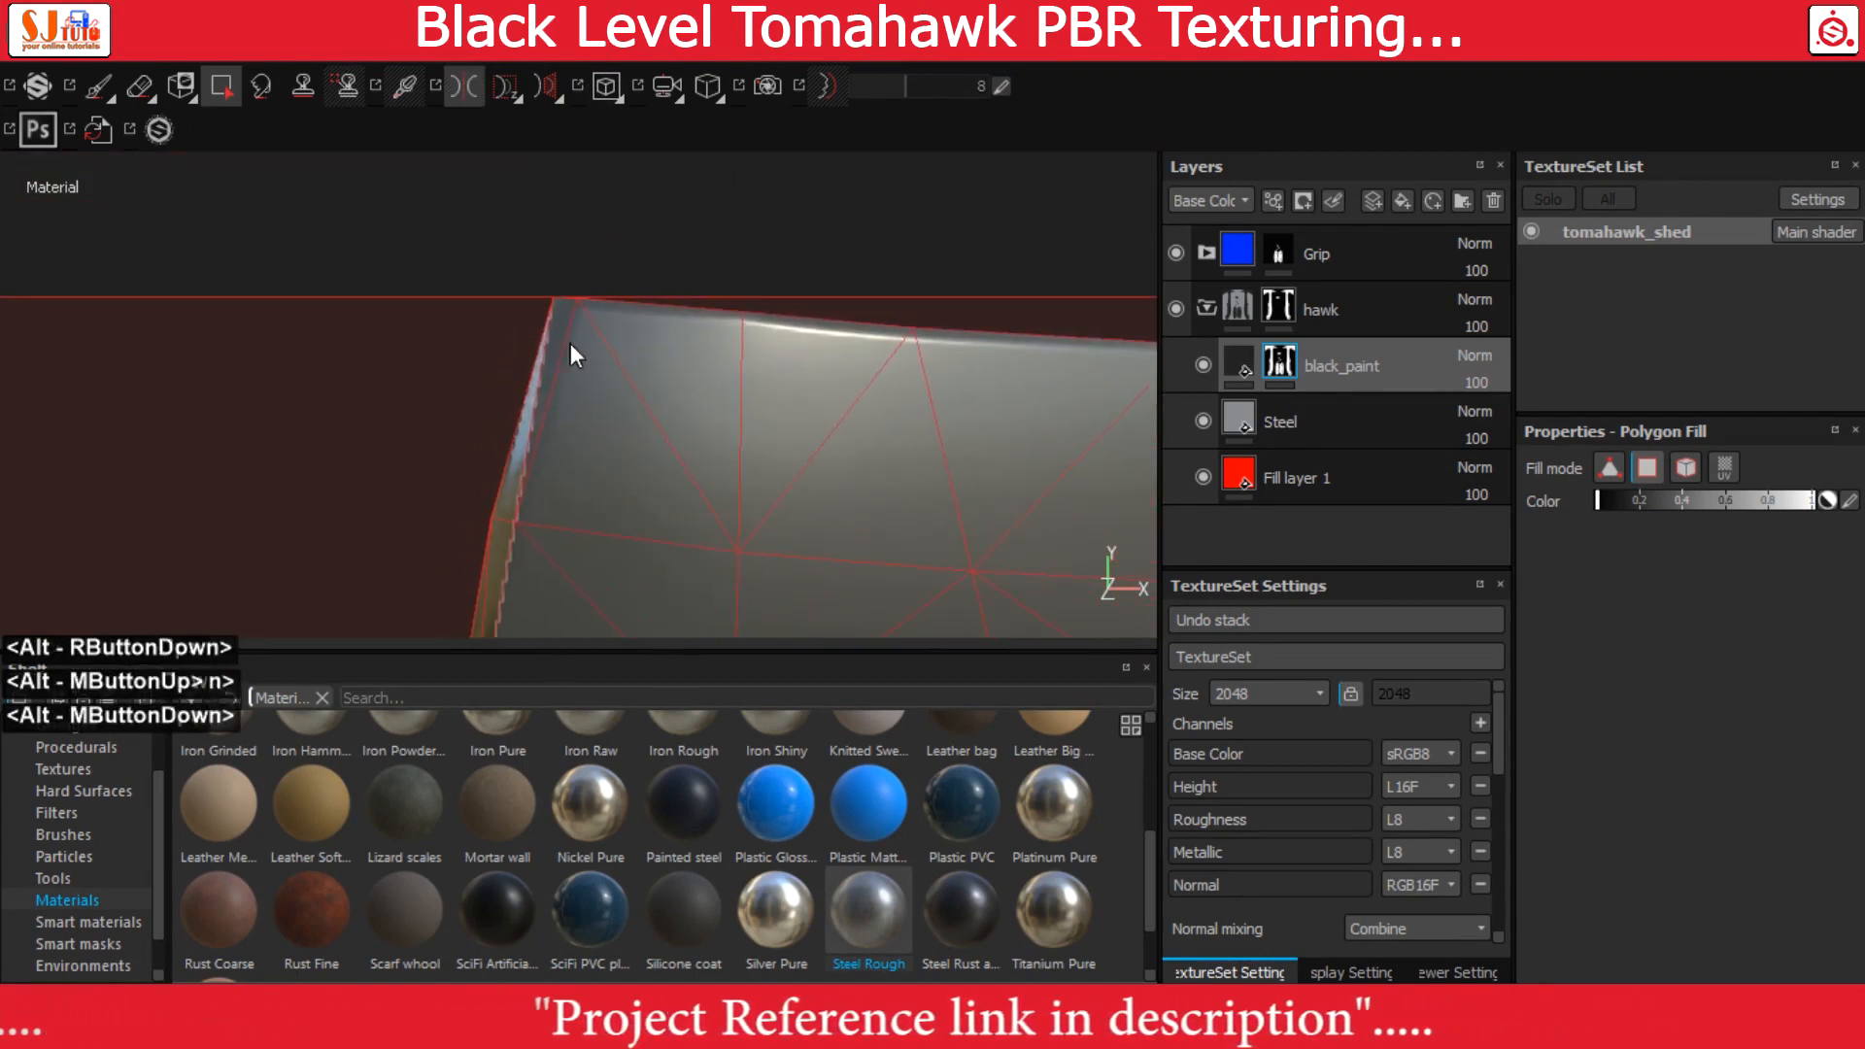
click(563, 301)
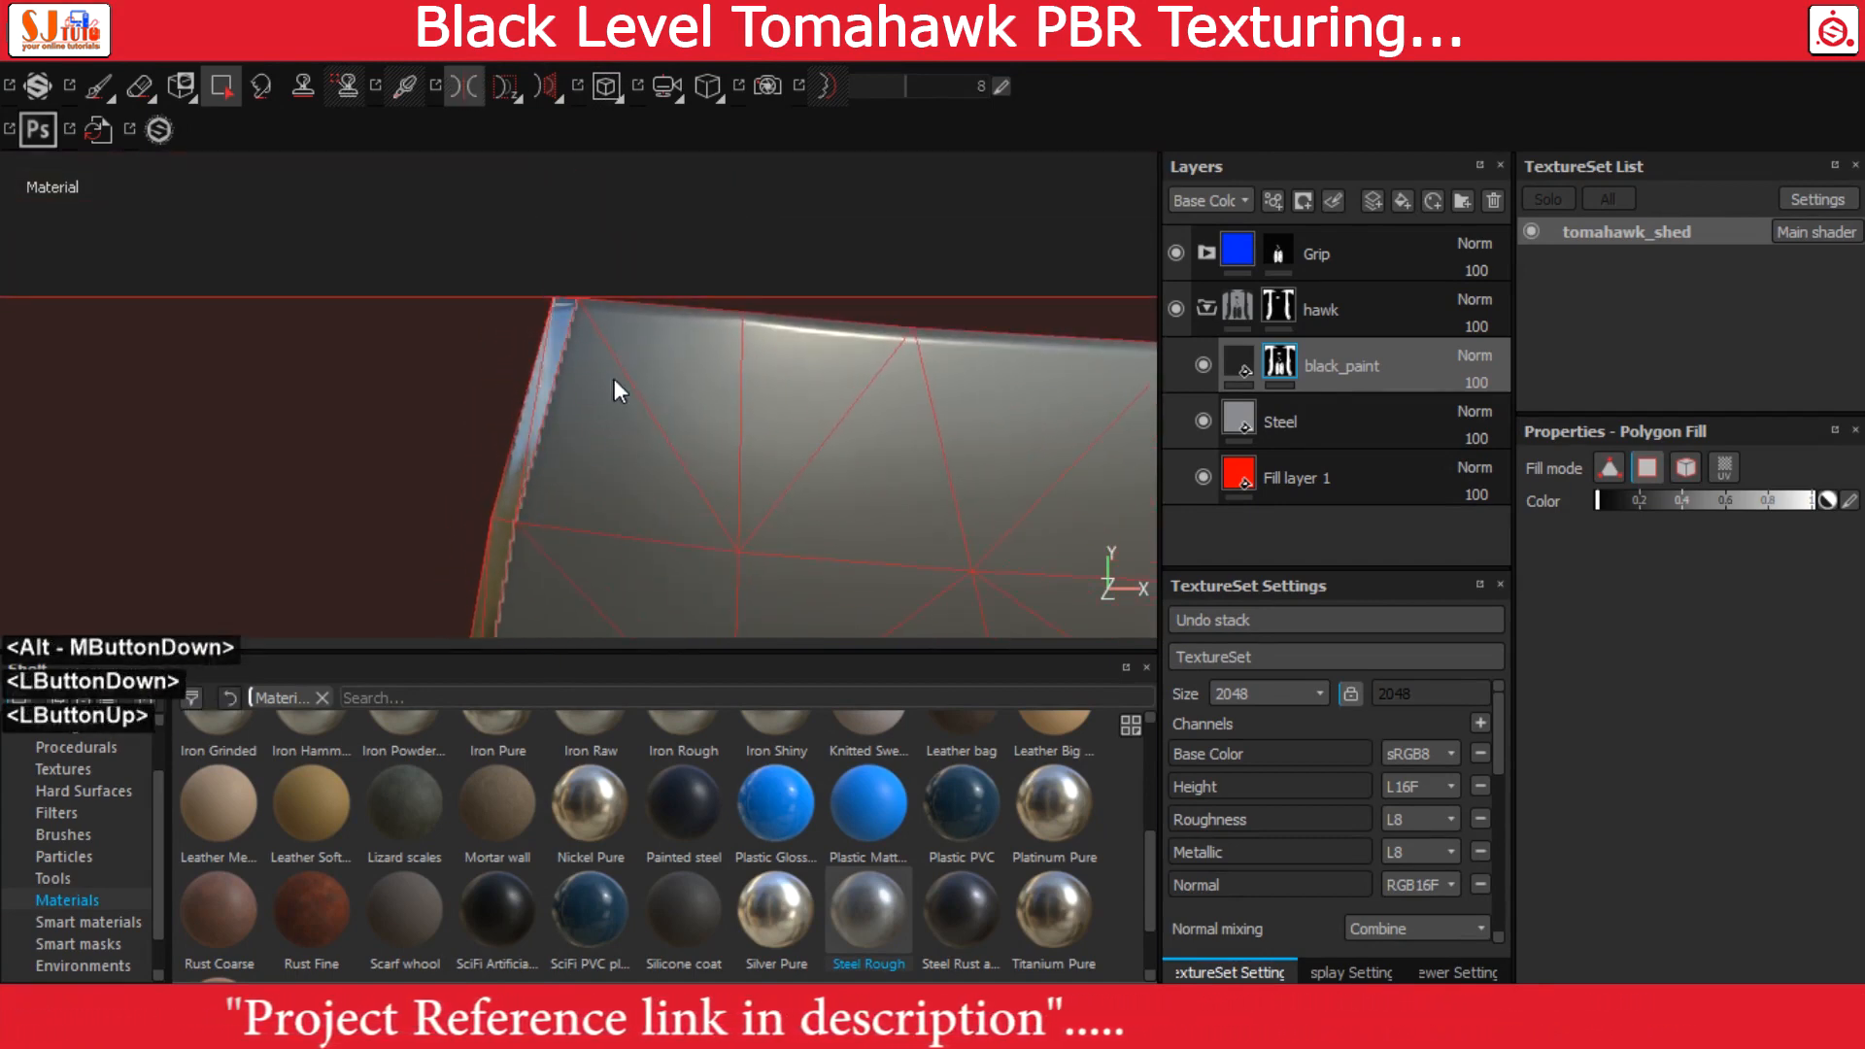
Lower the roughness of the black_paint fill and raise its metallic value to nearly the maximum
key(f)
click(1236, 362)
alt+middle_drag(958, 390, 906, 401)
alt+right_drag(906, 400, 865, 540)
alt+drag(864, 540, 913, 544)
alt+middle_drag(914, 544, 911, 476)
click(1732, 802)
scroll(1731, 800, down, 3)
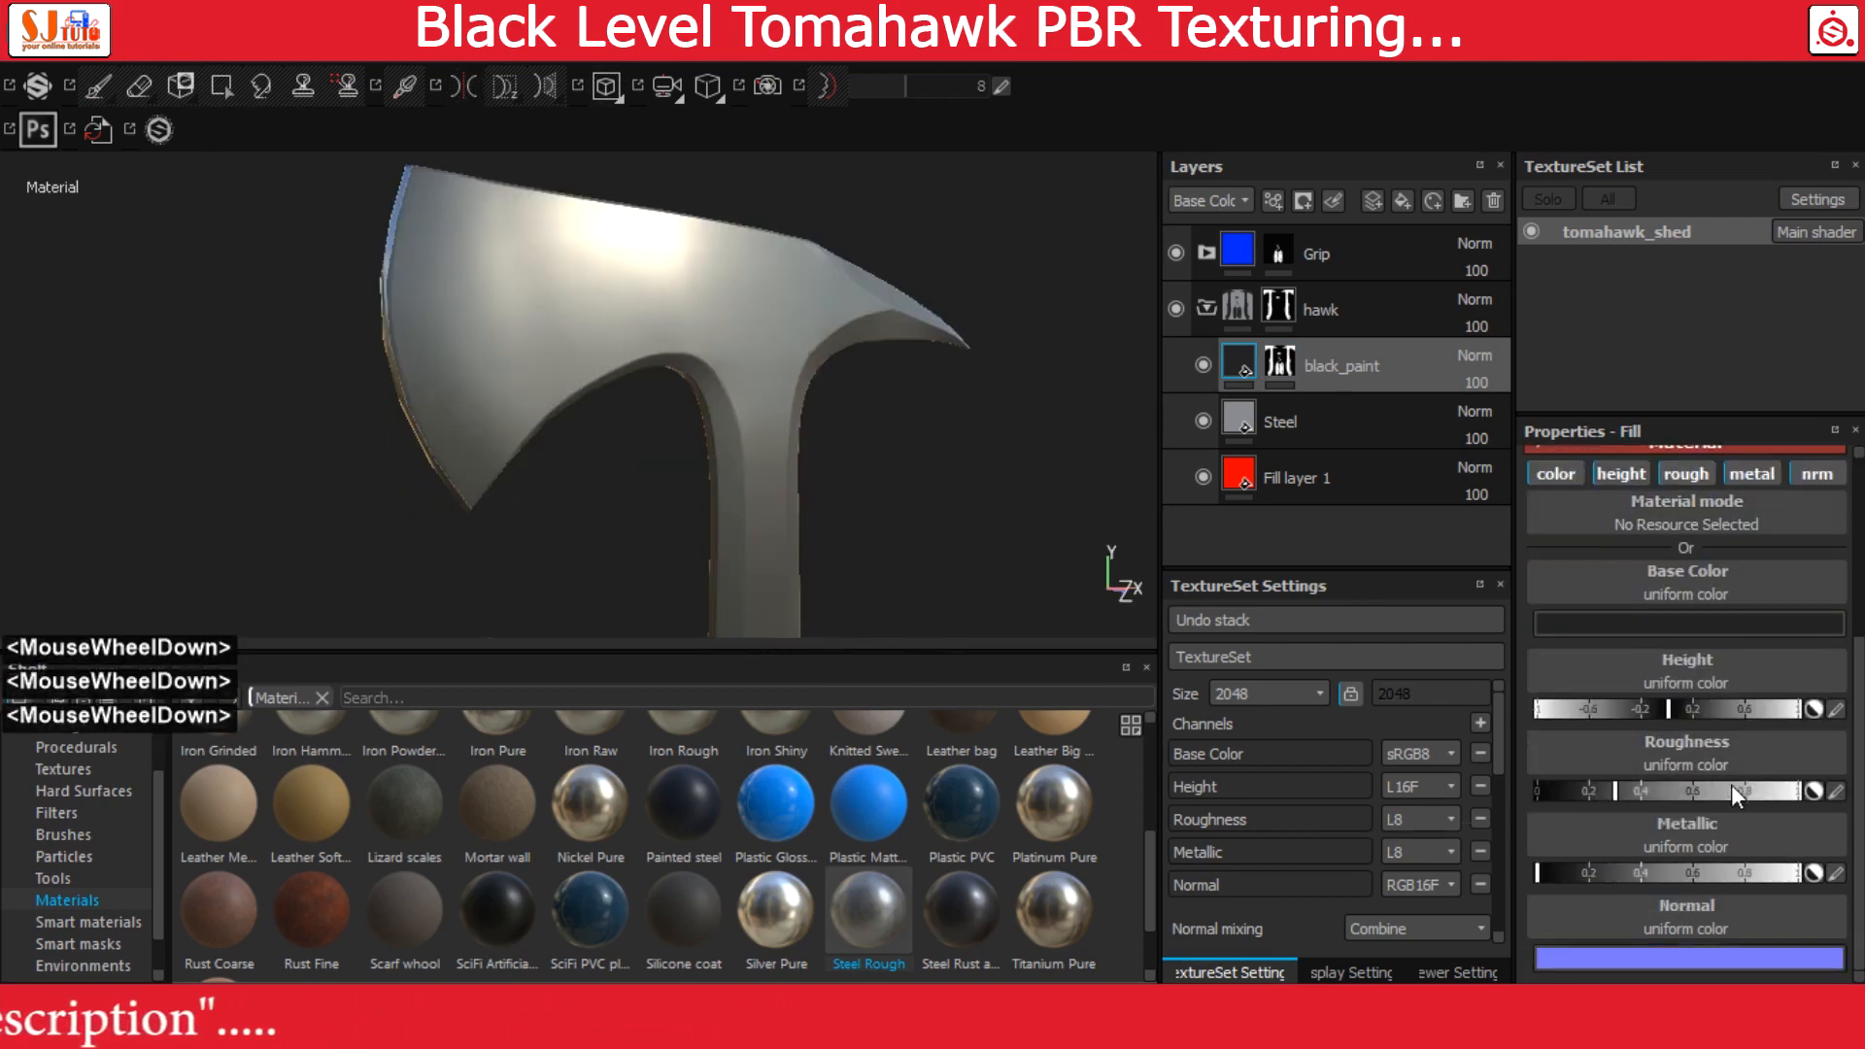
click(1836, 791)
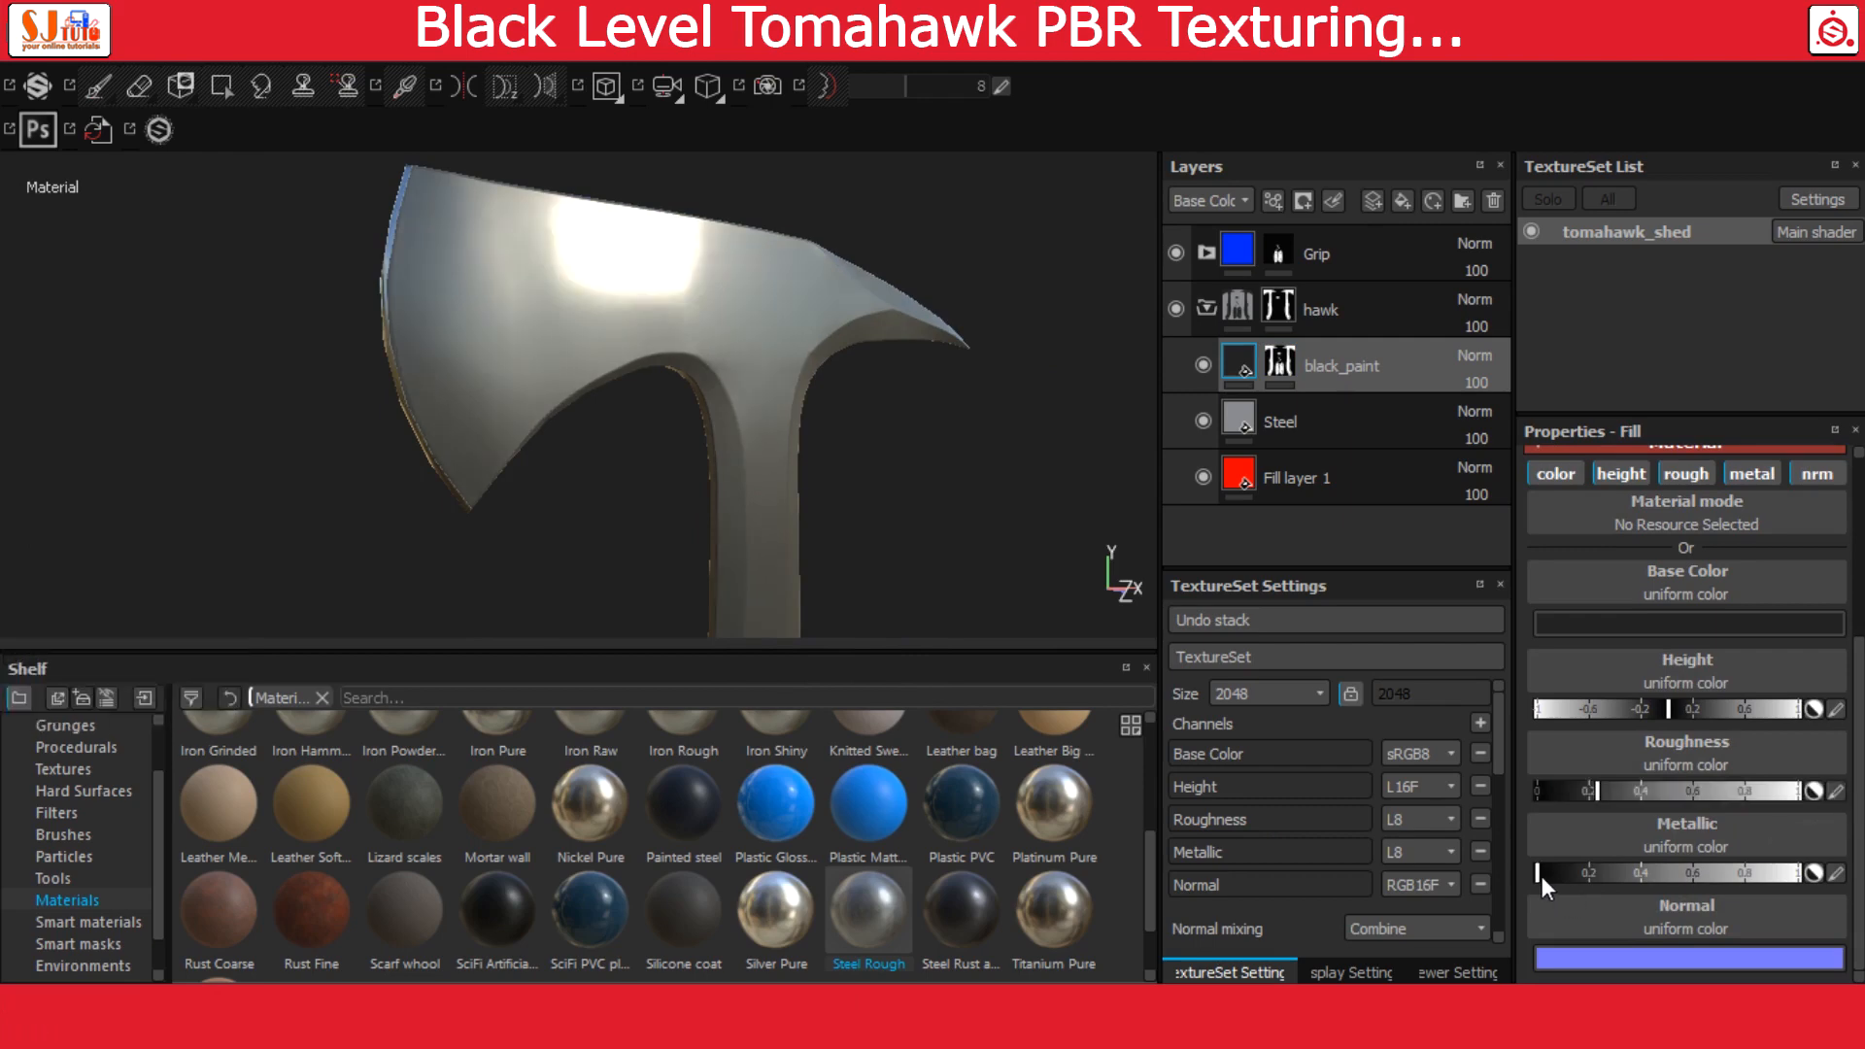
drag(1542, 874, 1831, 879)
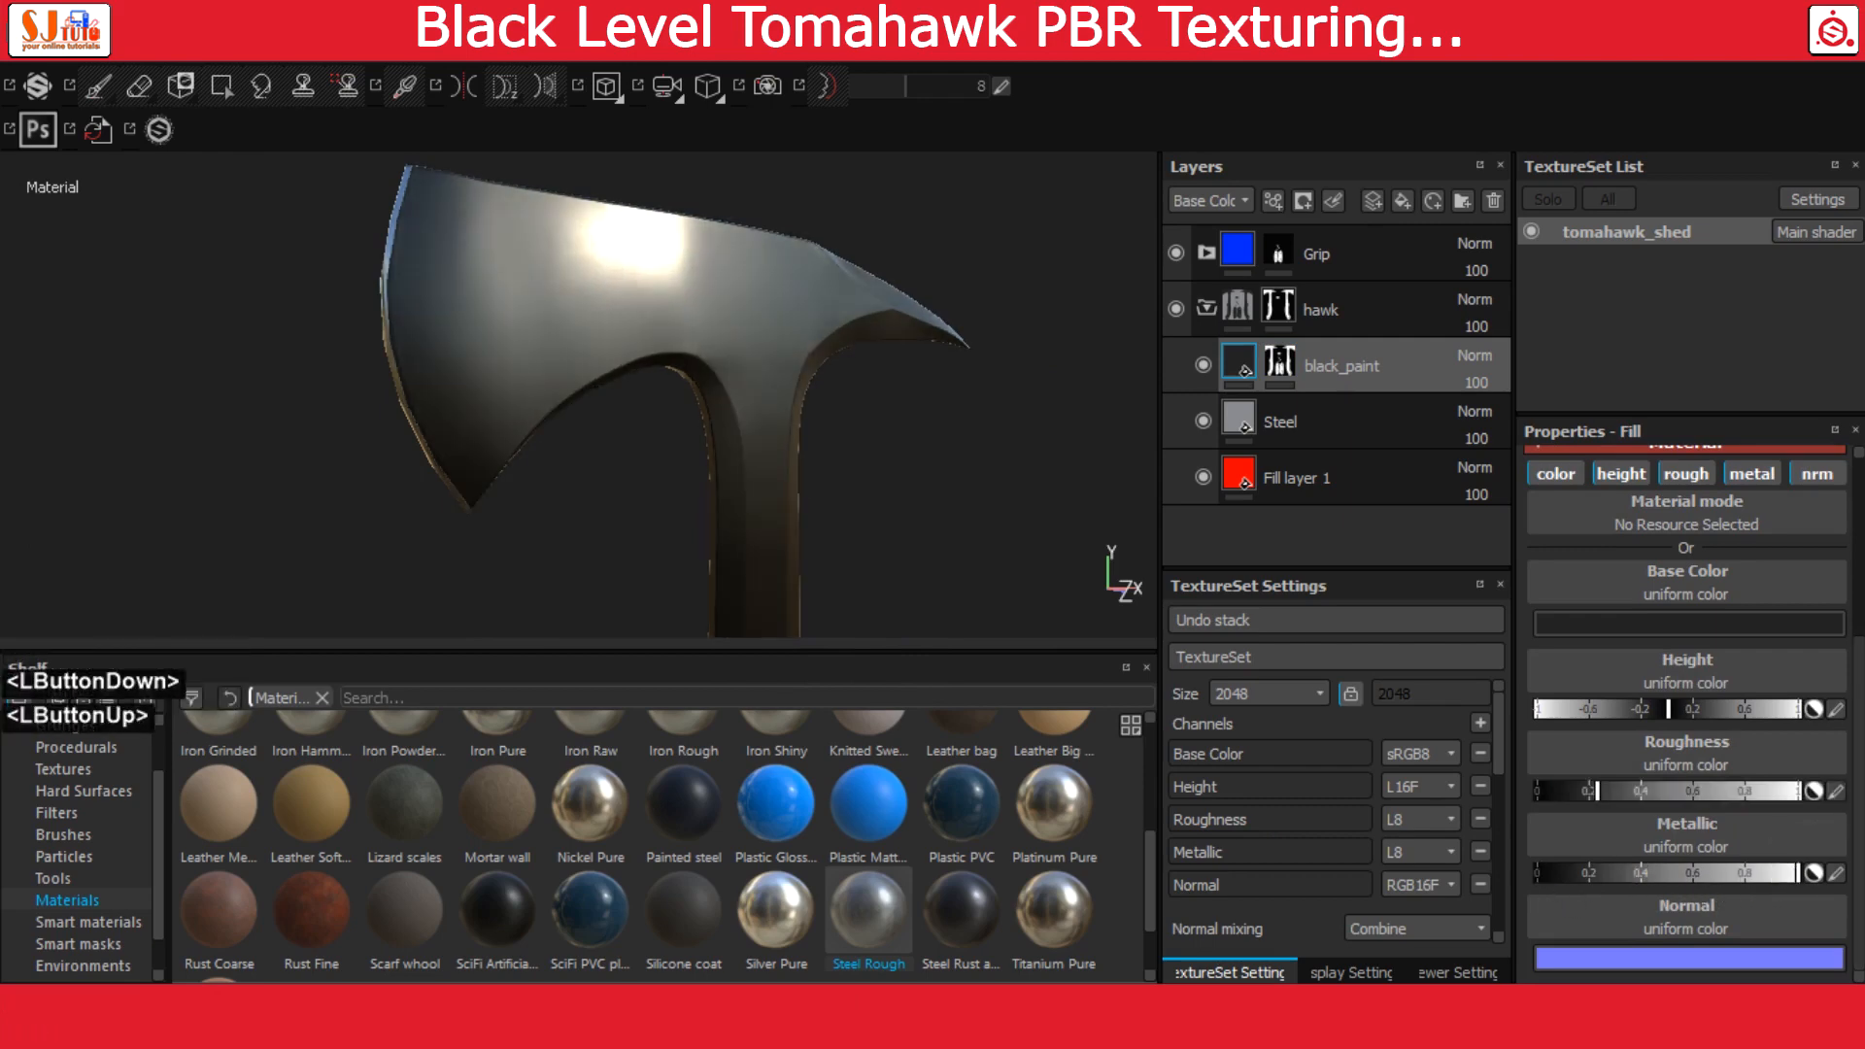
Set the height of the black_paint fill to 0.02
click(1836, 709)
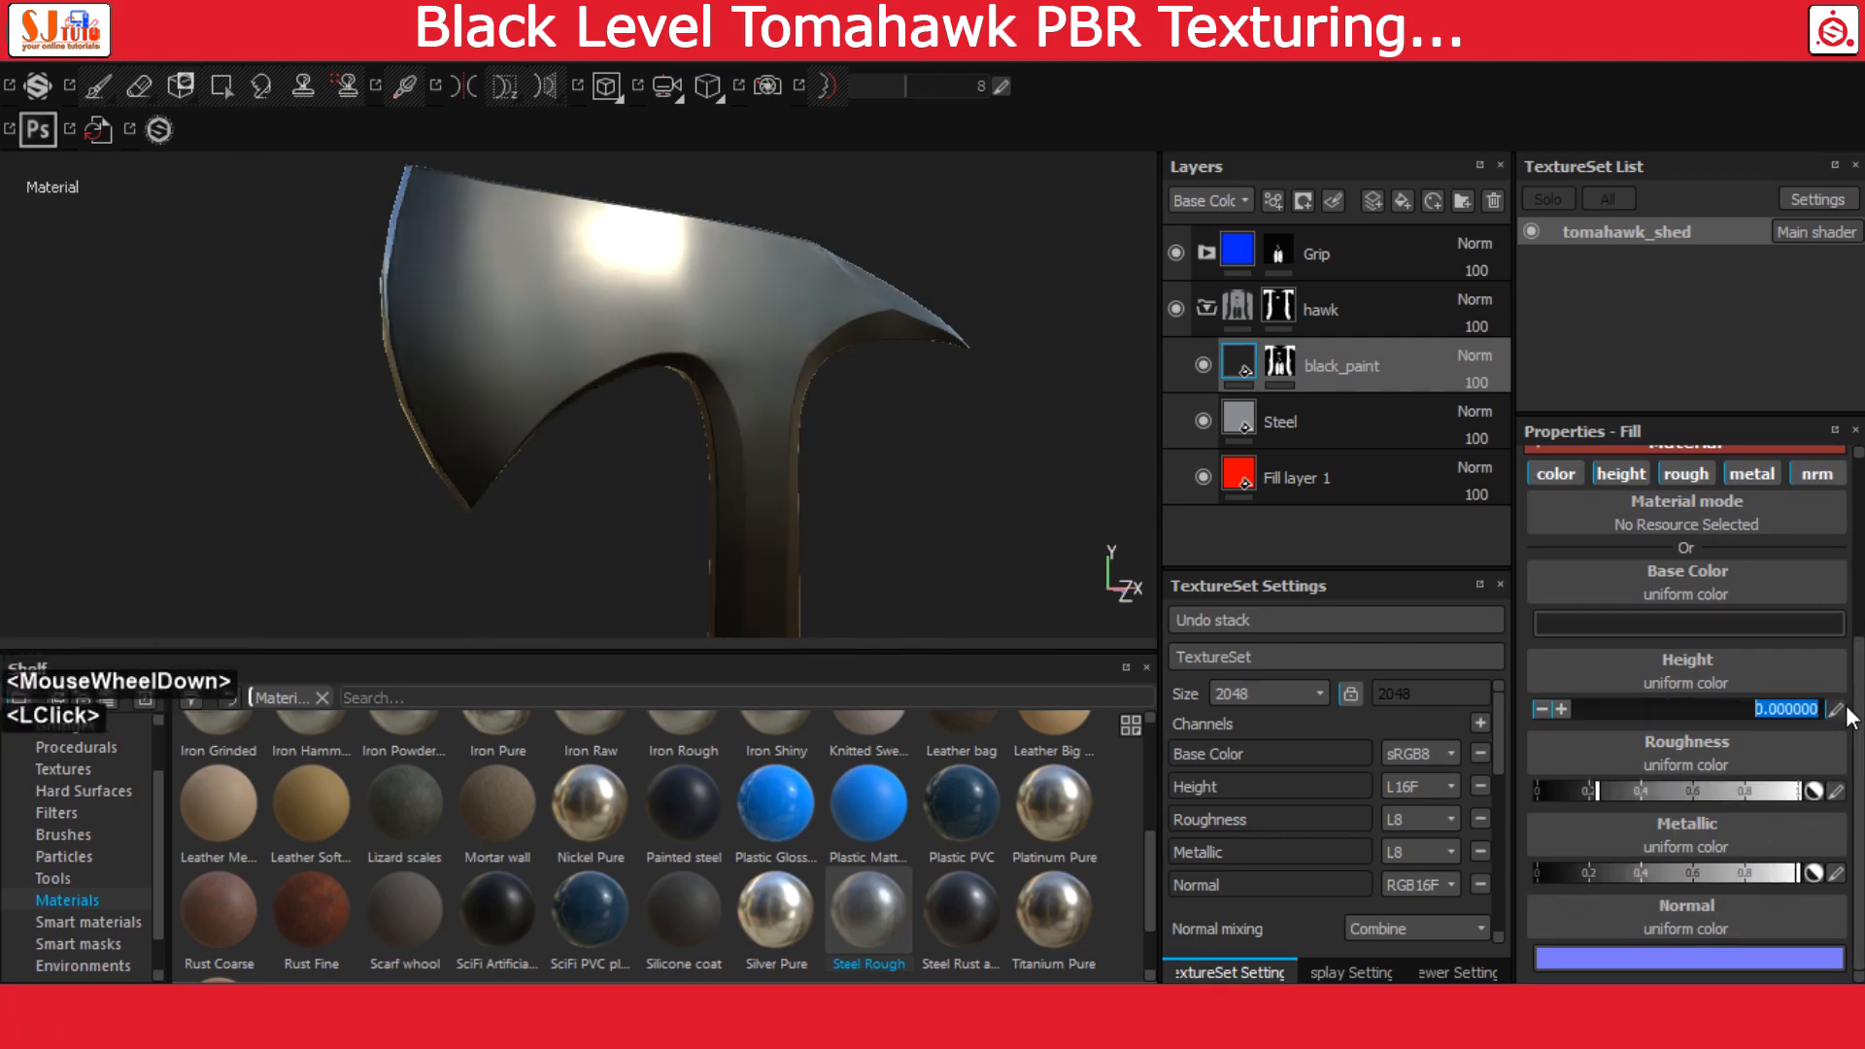
text(.02)
key(Return)
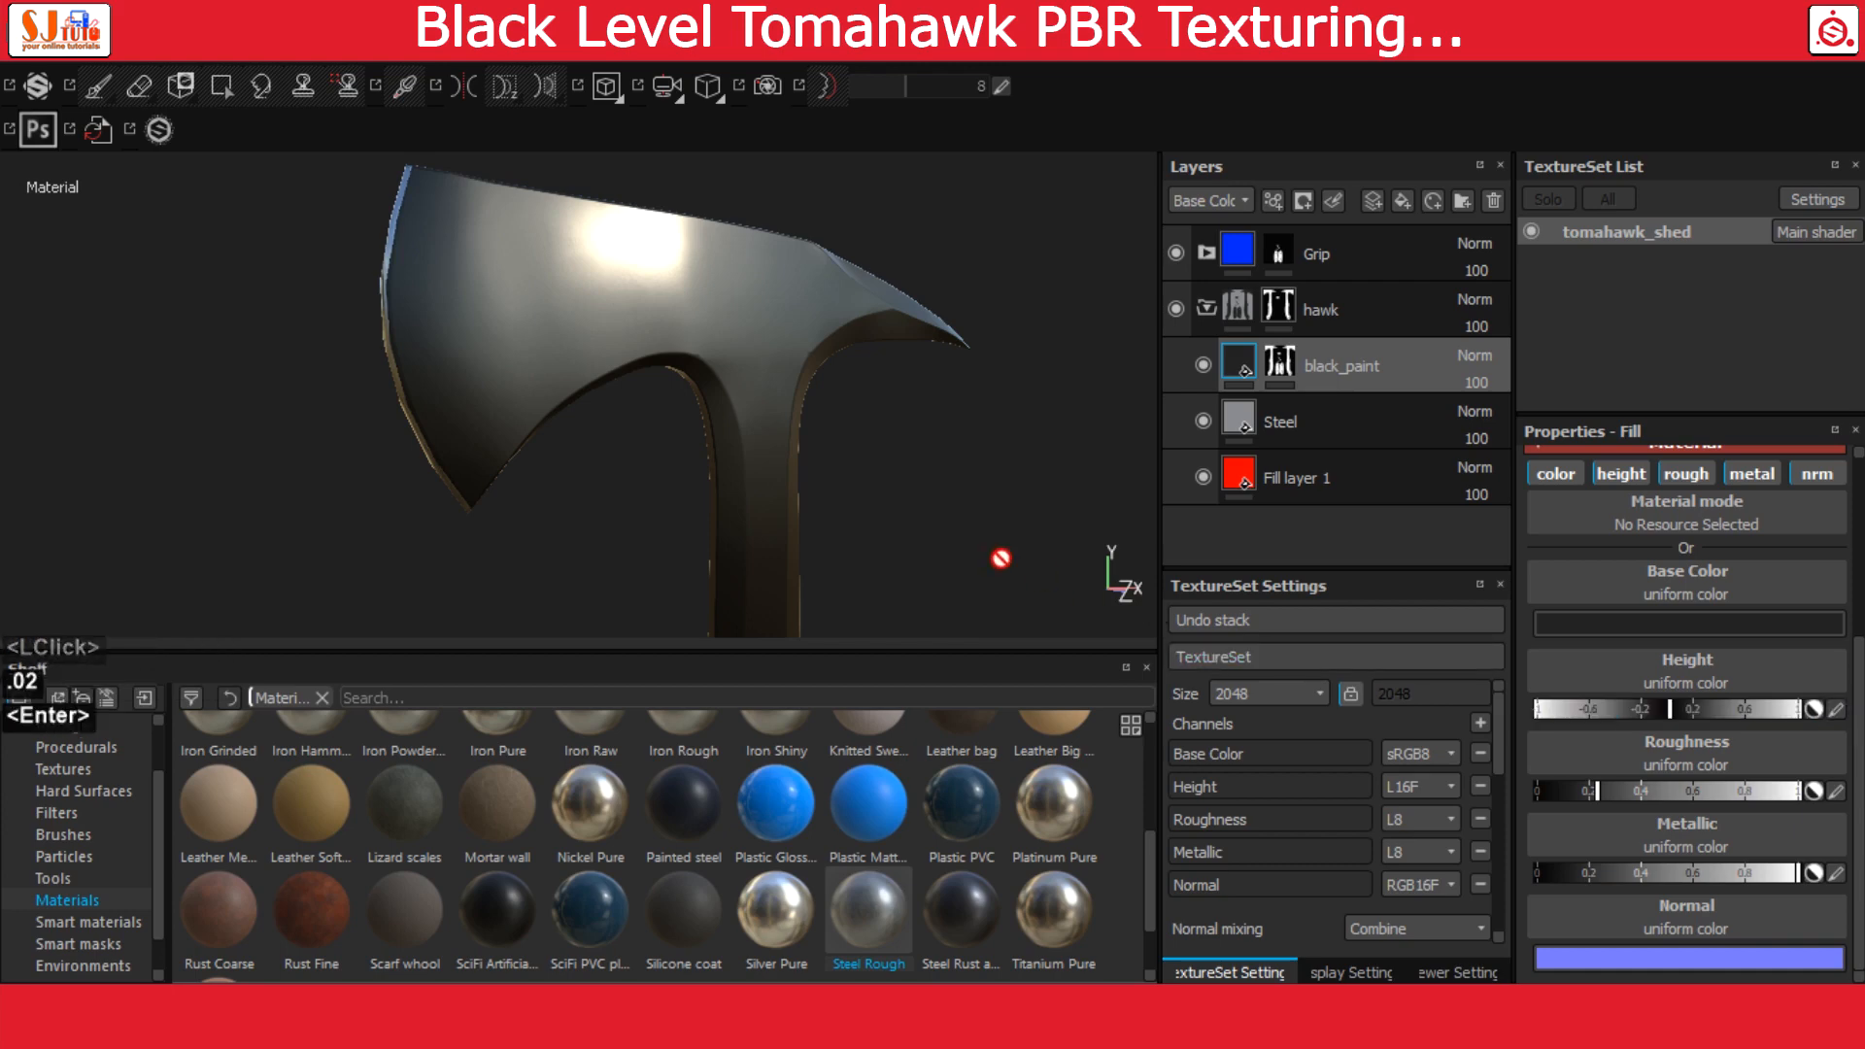
Add a generator to the black_paint mask and assign MG Metal Edge Wear to it
click(1279, 365)
right_click(1280, 365)
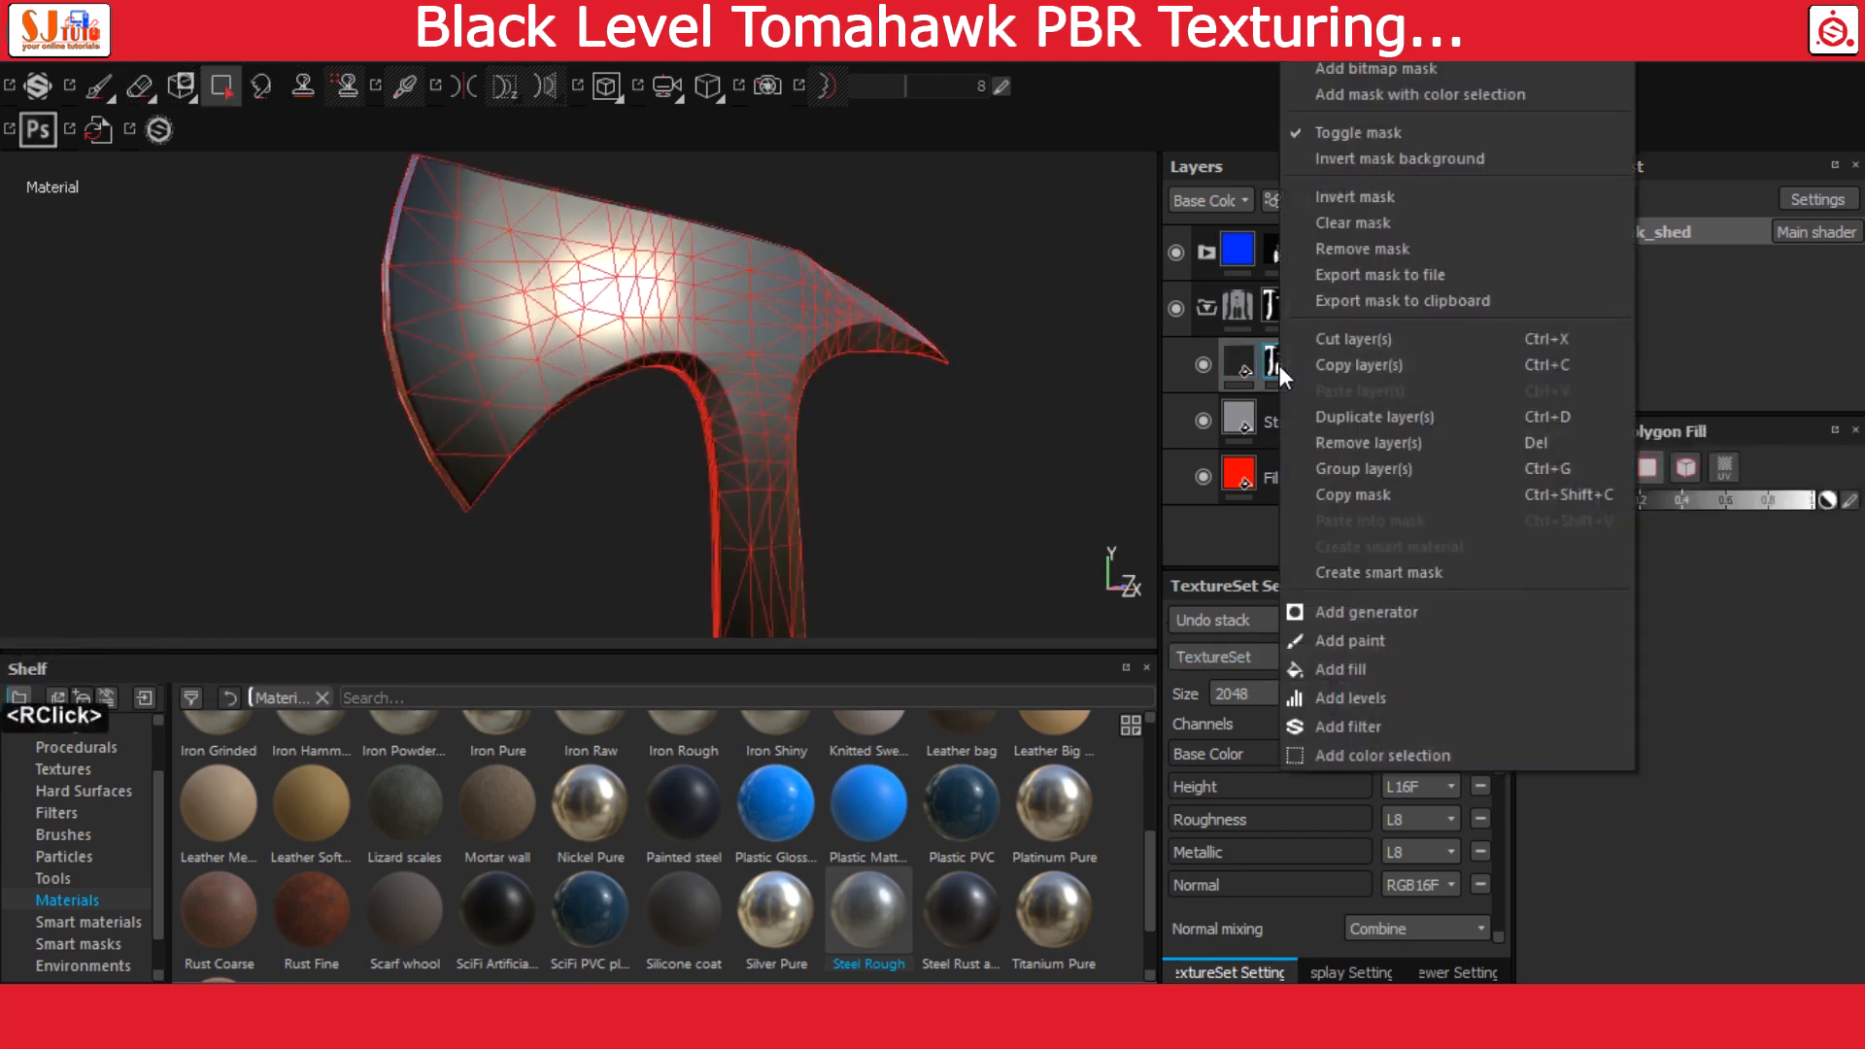
click(1418, 615)
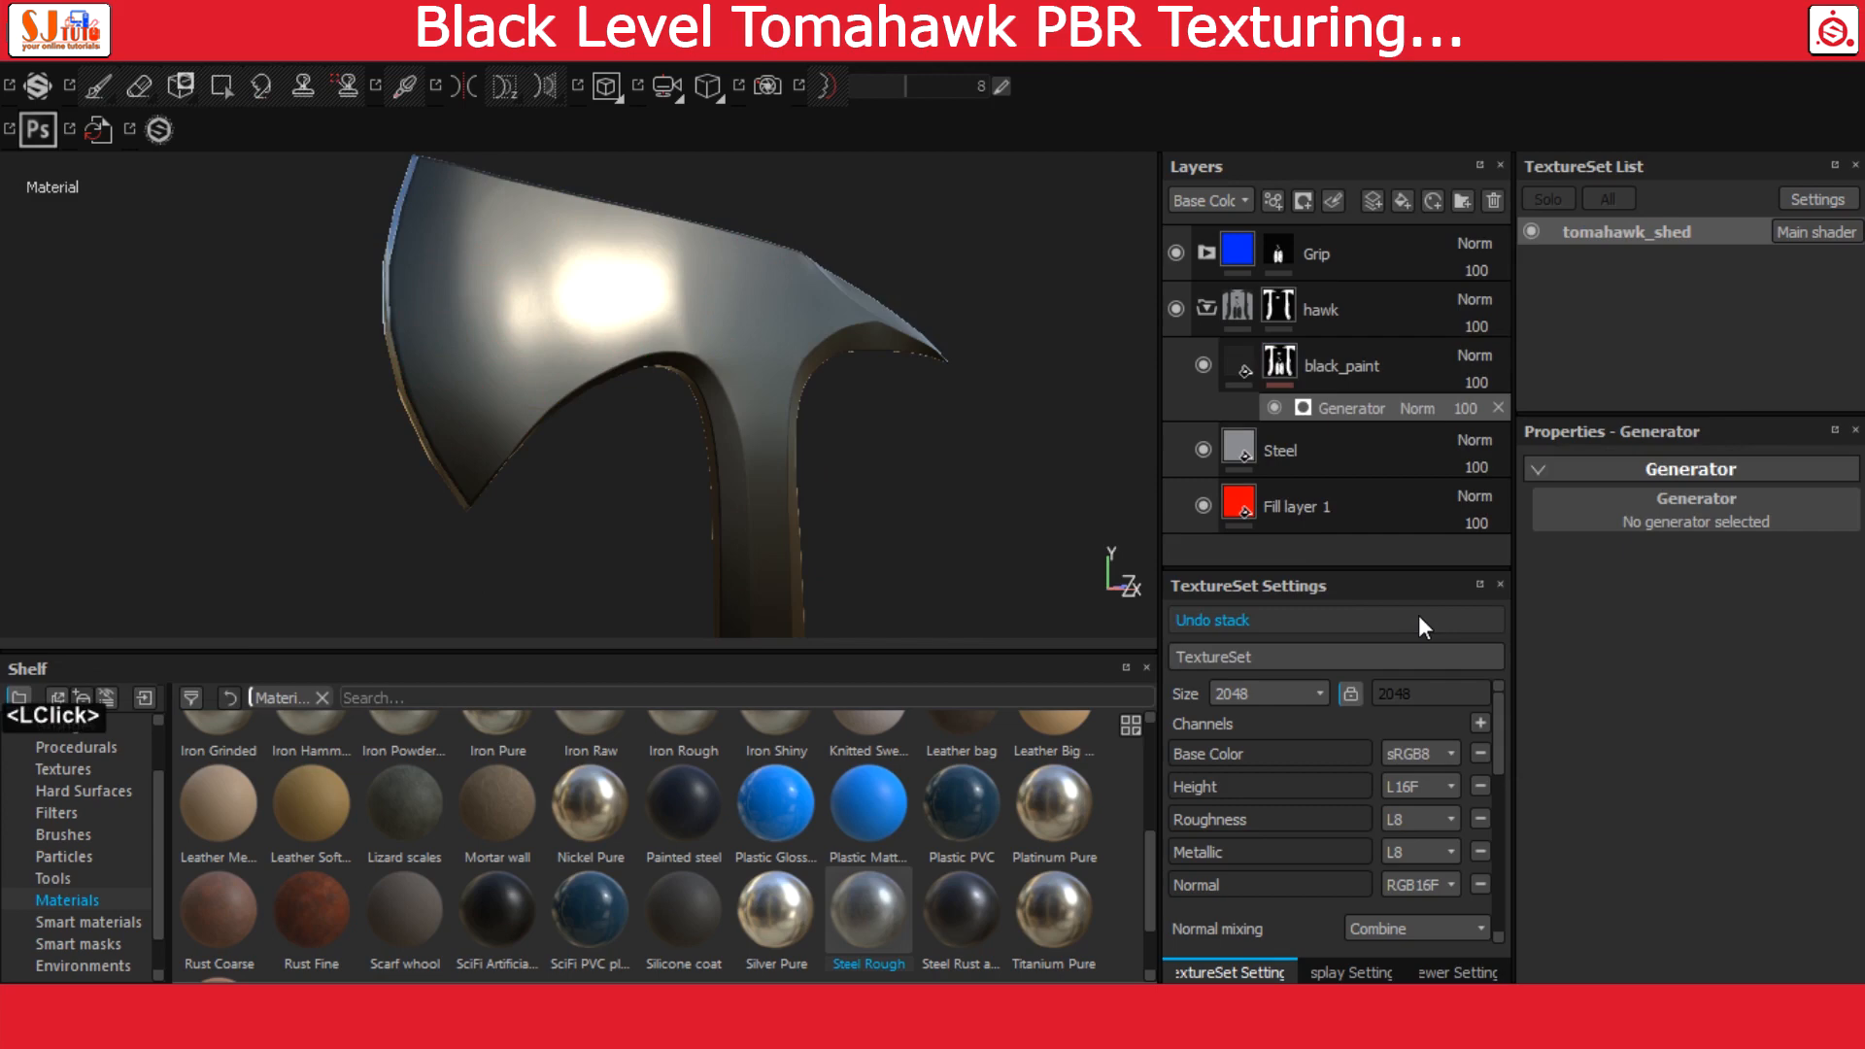
click(1665, 519)
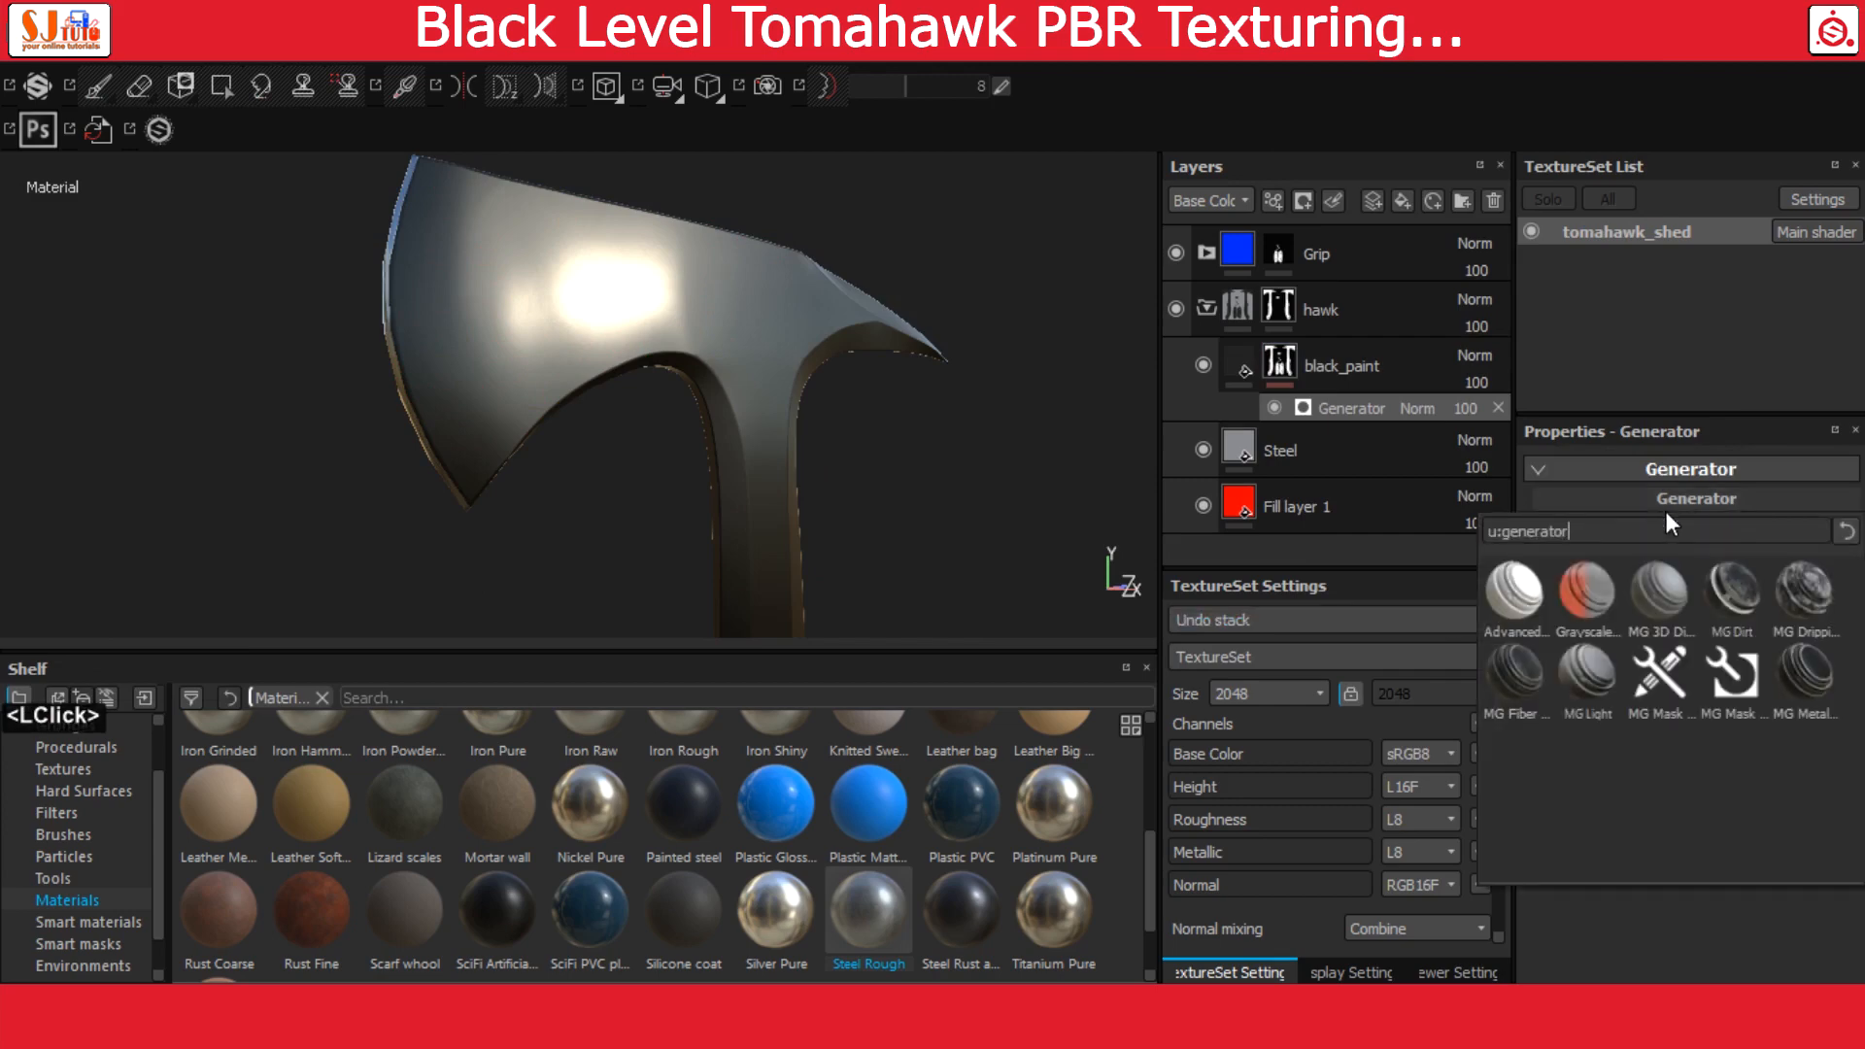
mouse_move(1791, 697)
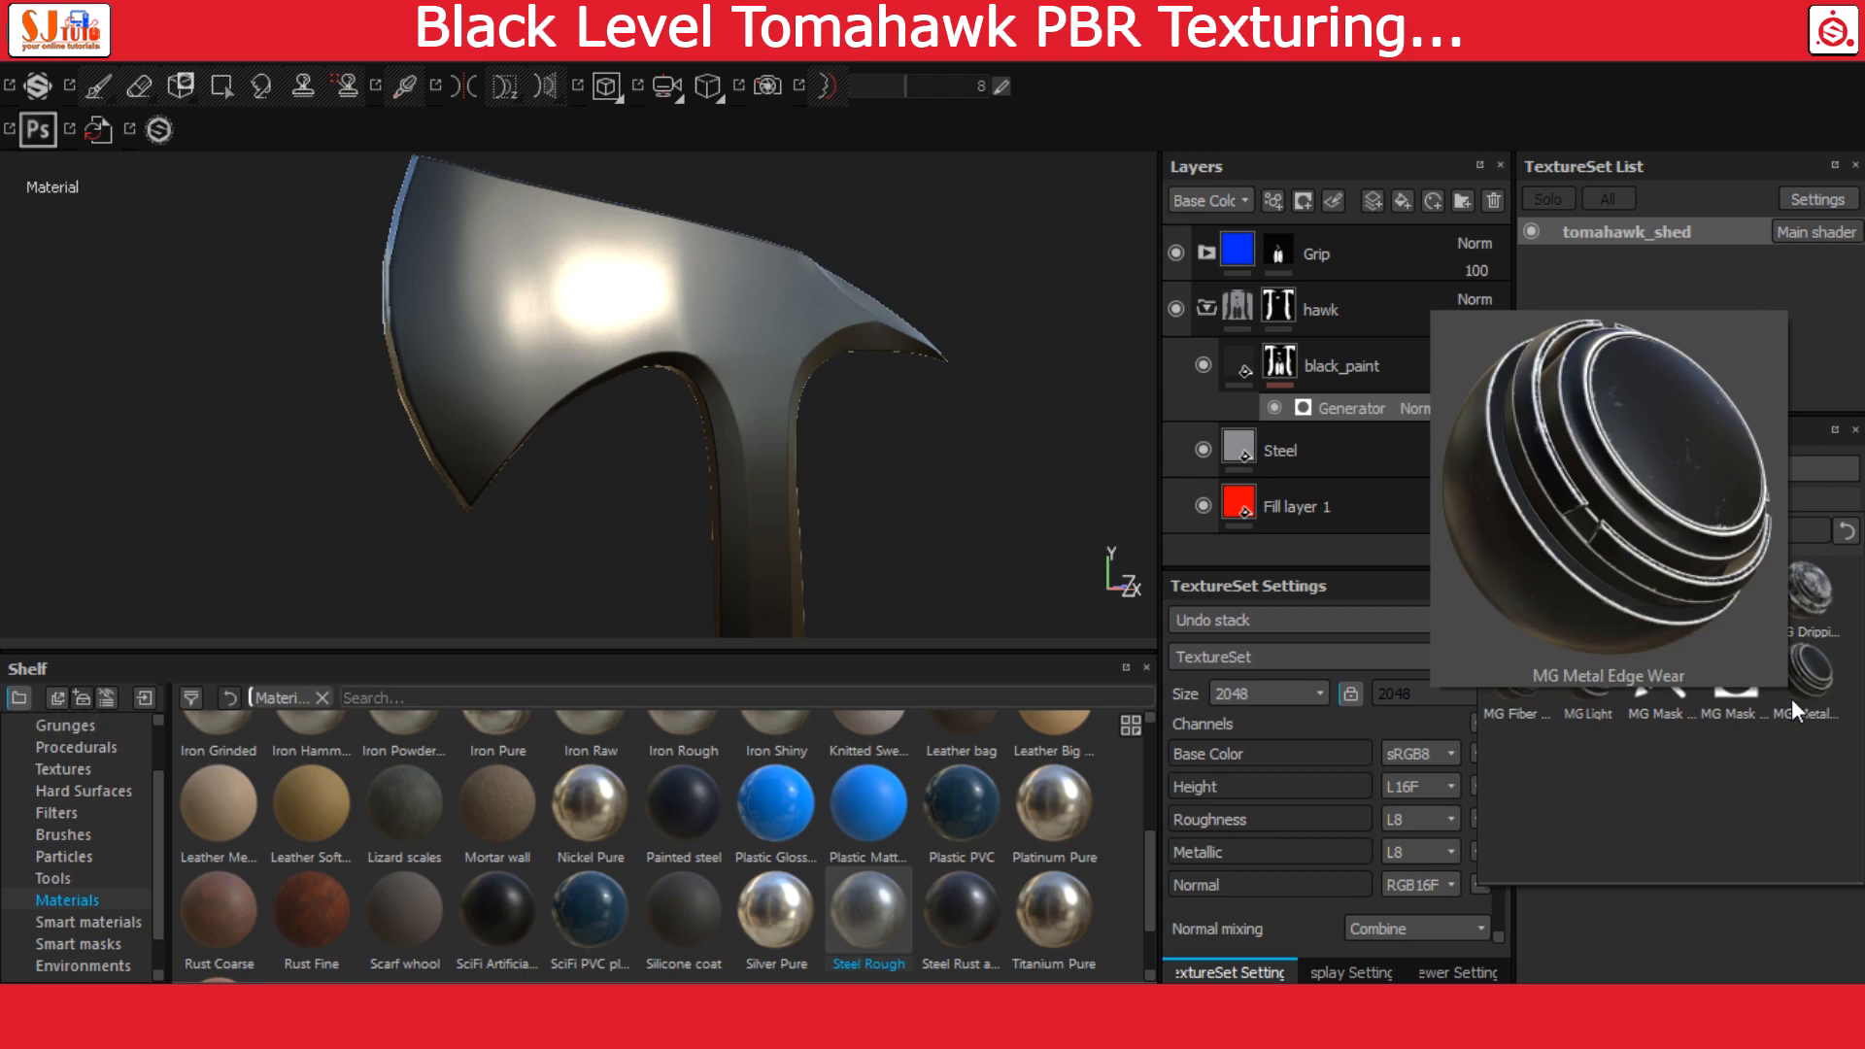
click(1791, 698)
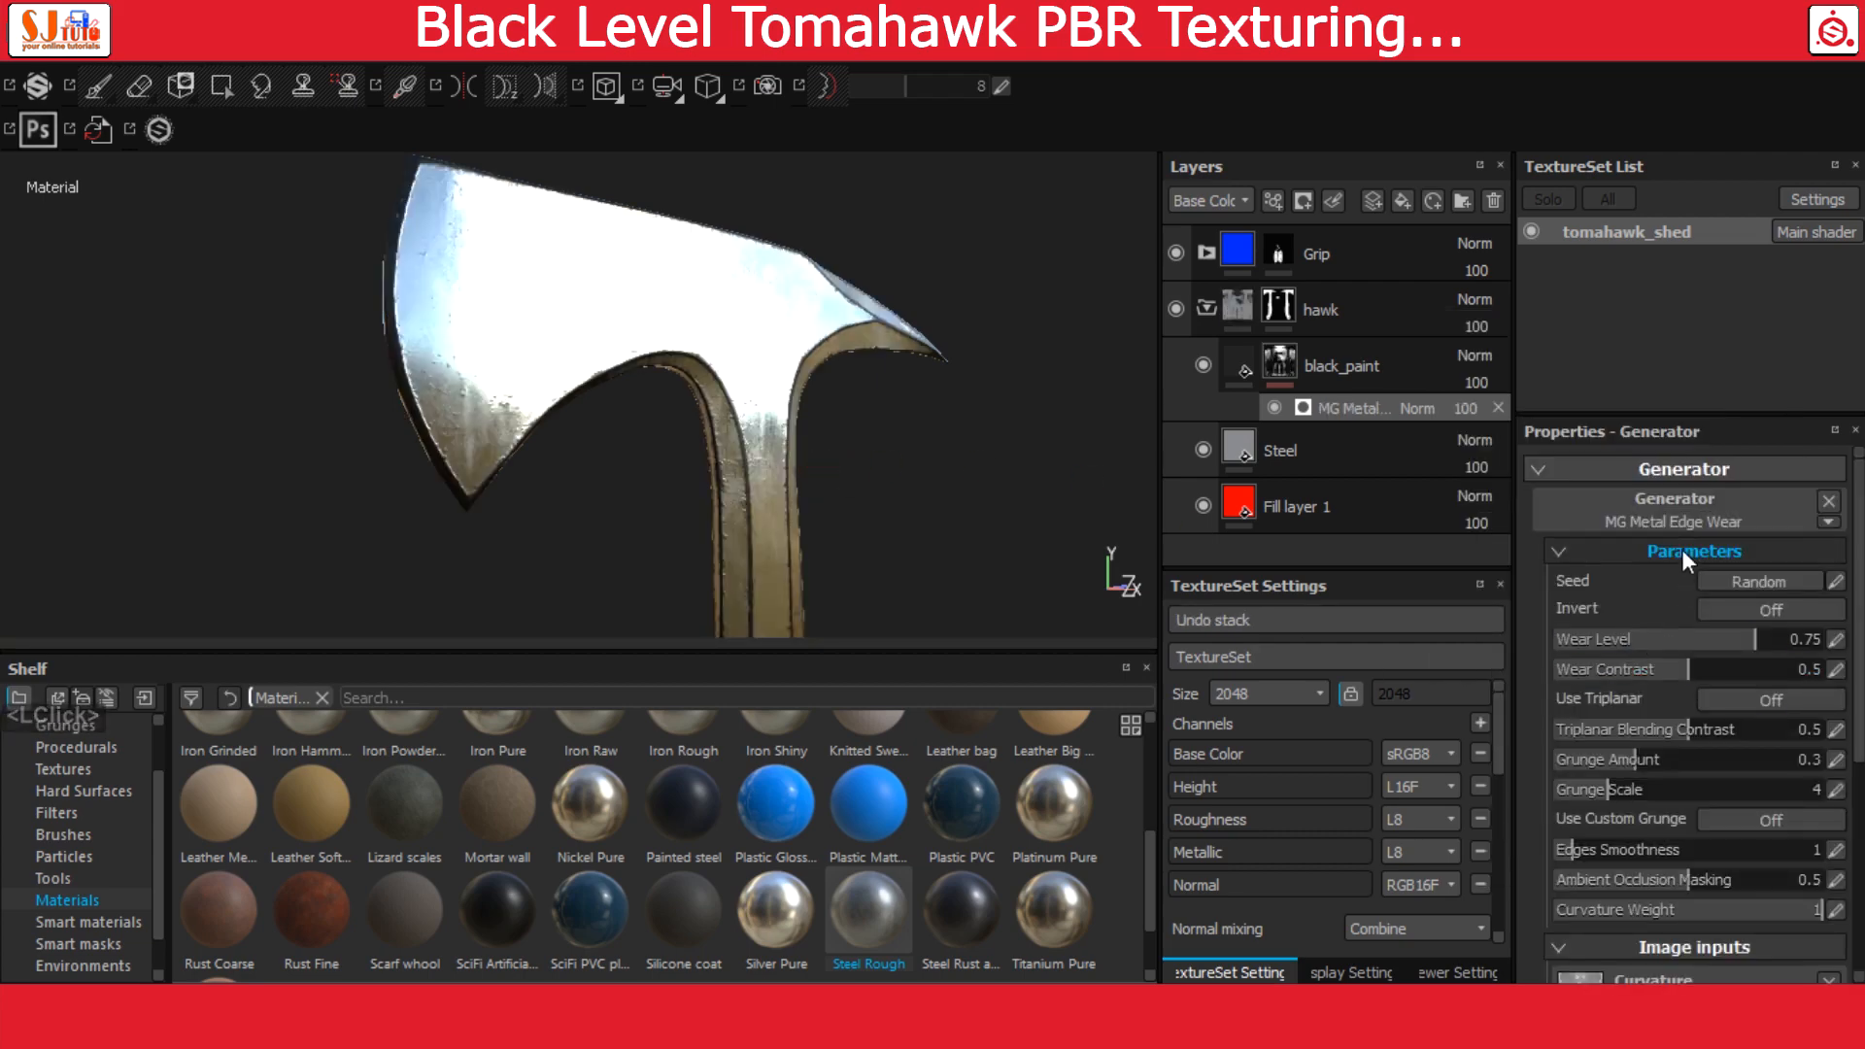
Invert the MG Metal Edge Wear generator and set its wear contrast to 0.8
click(1750, 610)
alt+drag(741, 486, 1116, 562)
alt+right_drag(1116, 563, 945, 560)
alt+drag(944, 561, 883, 475)
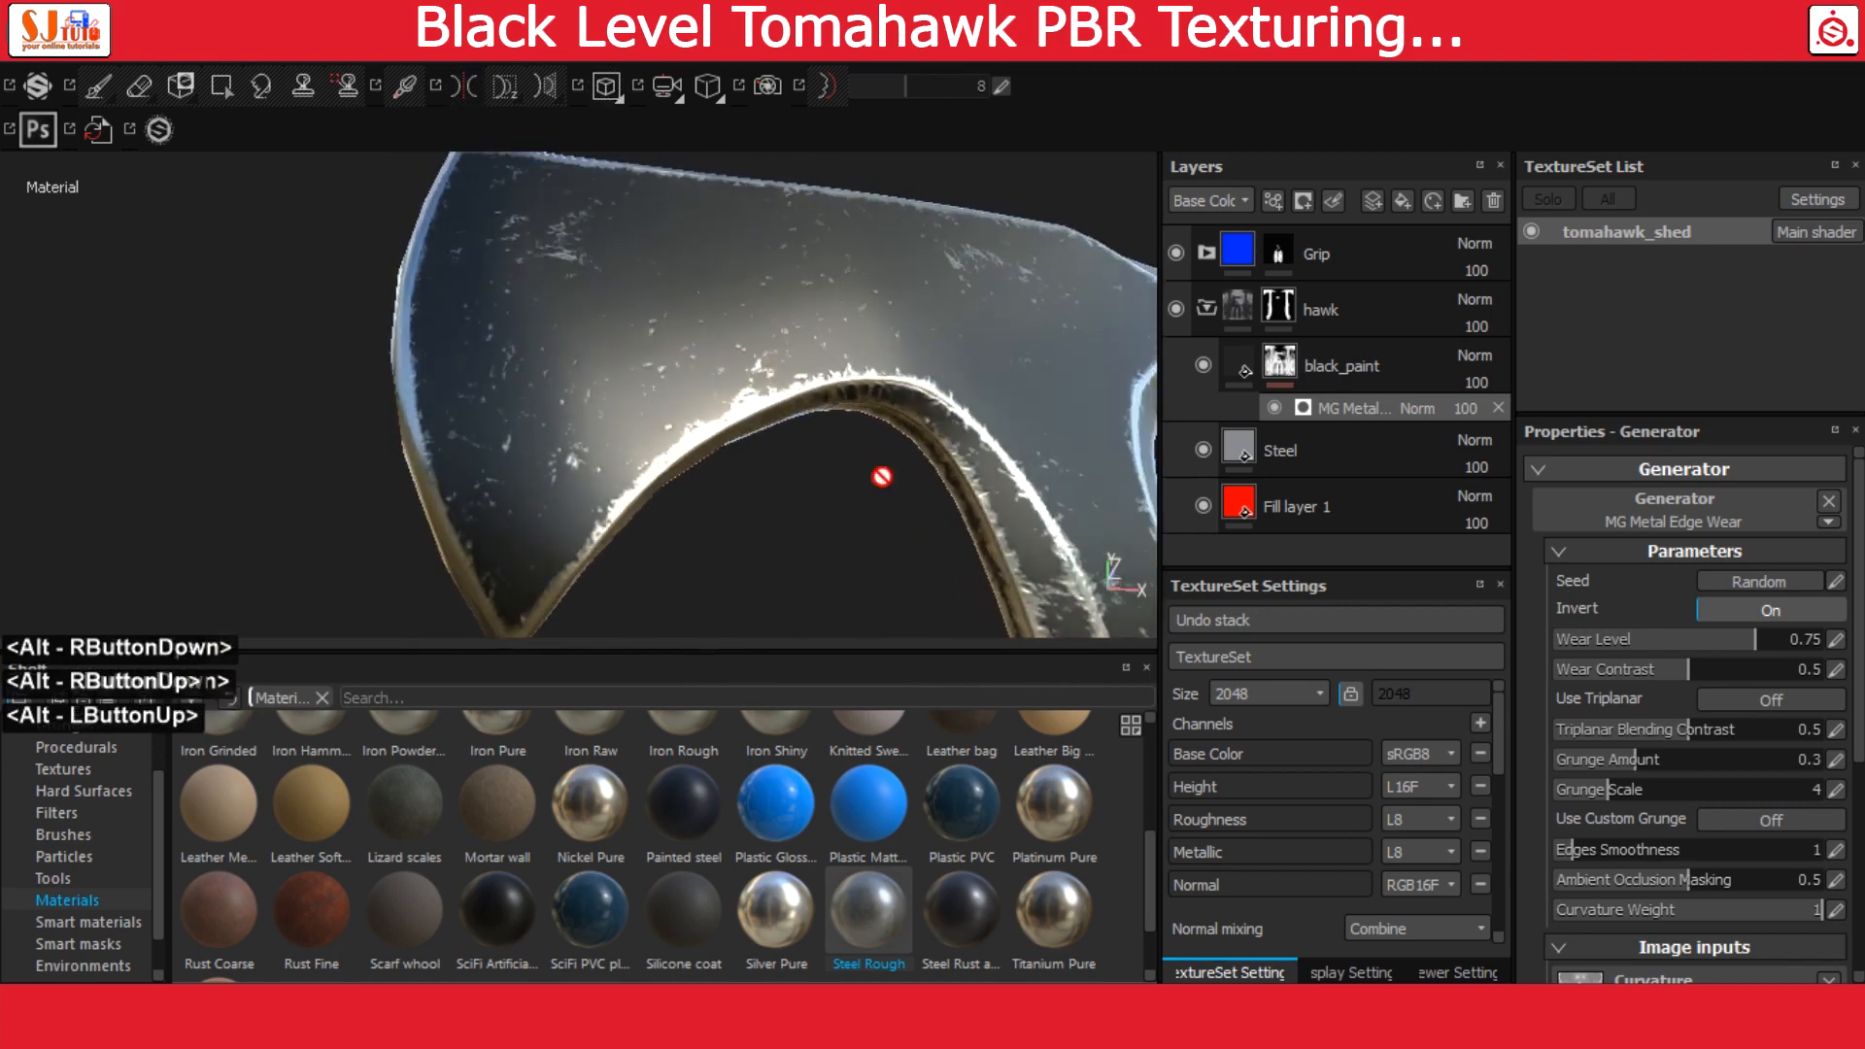
alt+middle_drag(883, 475, 553, 361)
alt+drag(553, 361, 639, 389)
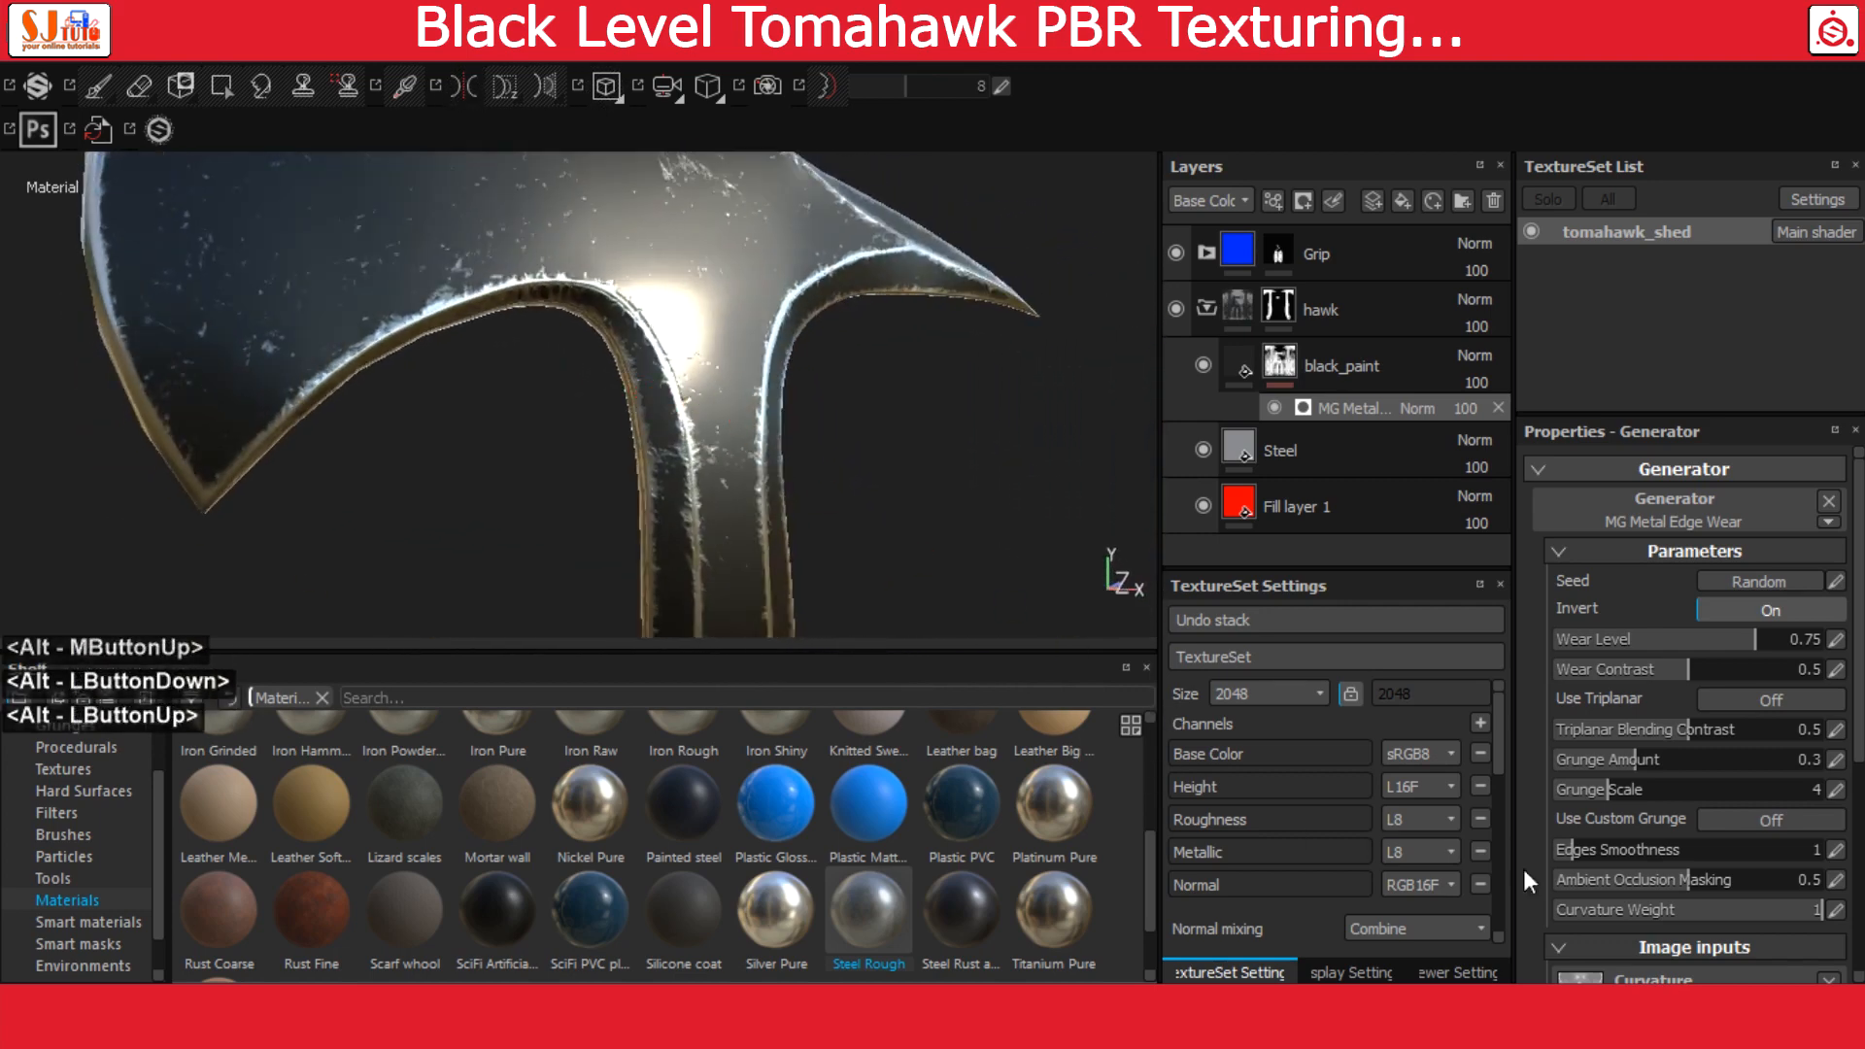
click(1835, 670)
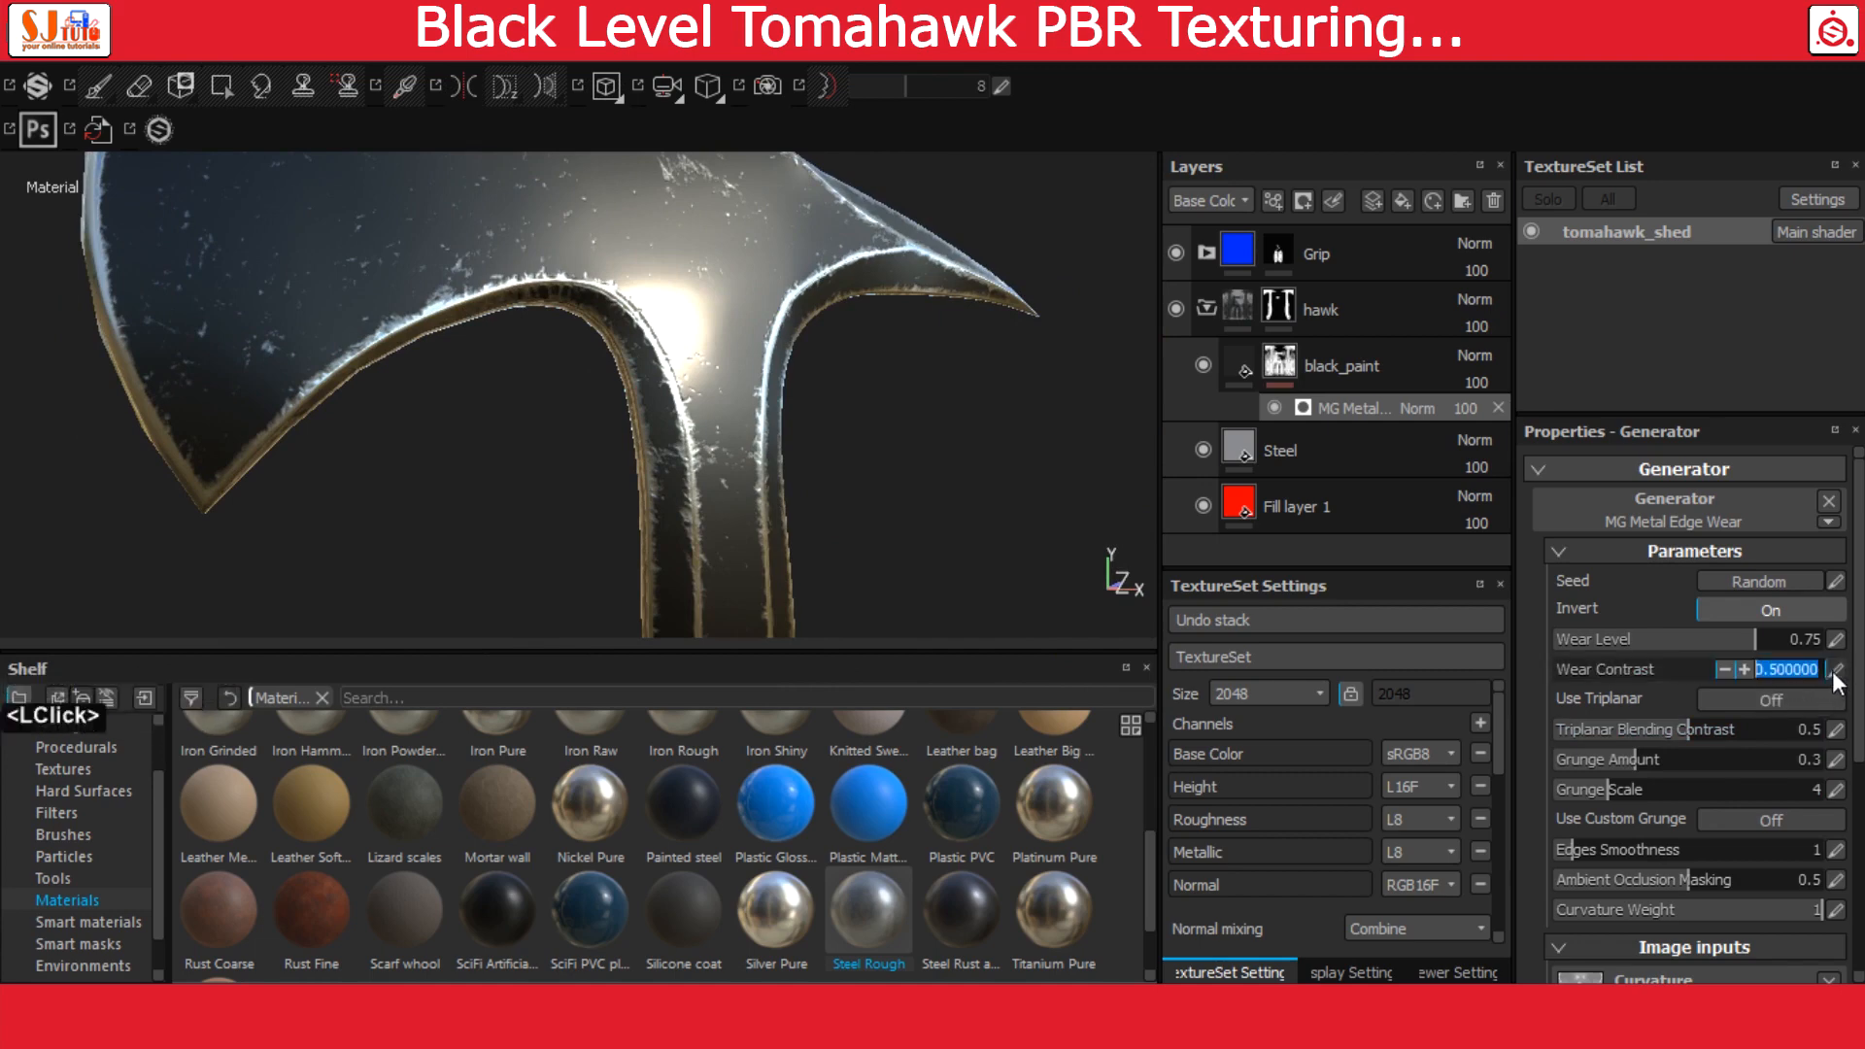
text(.8)
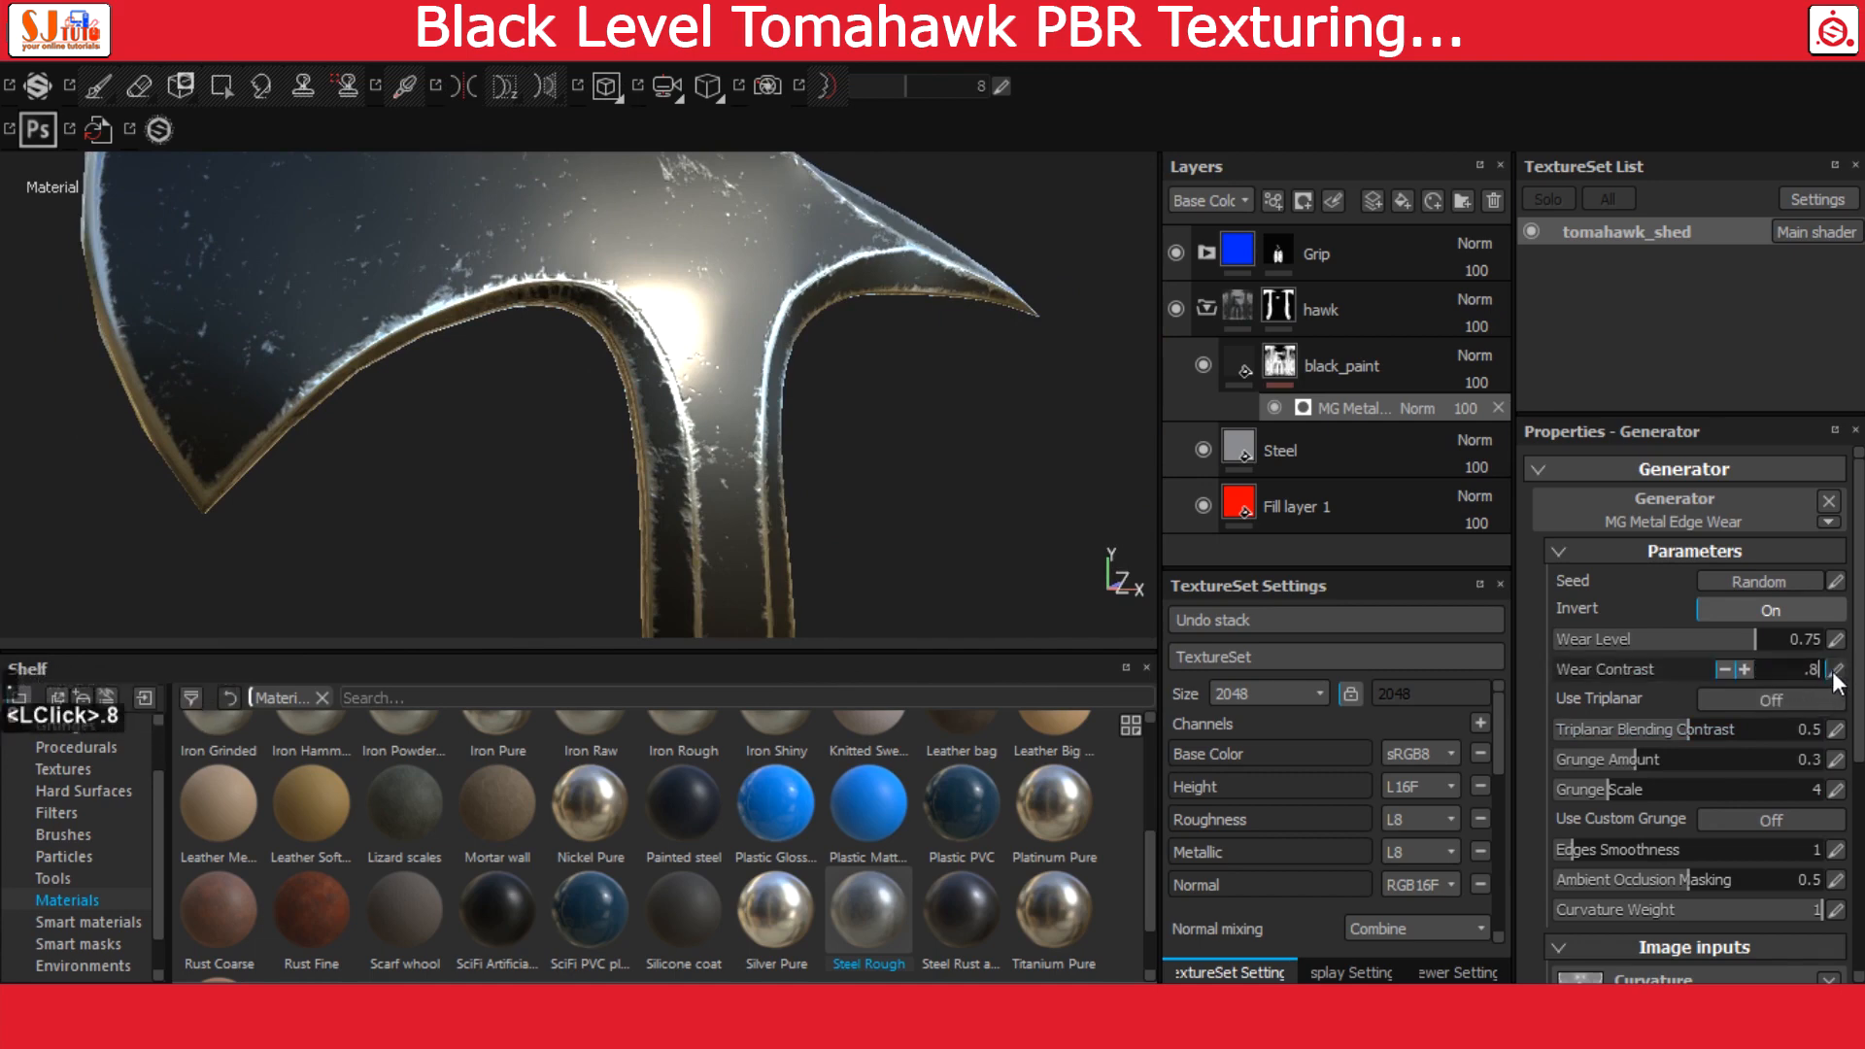
key(Return)
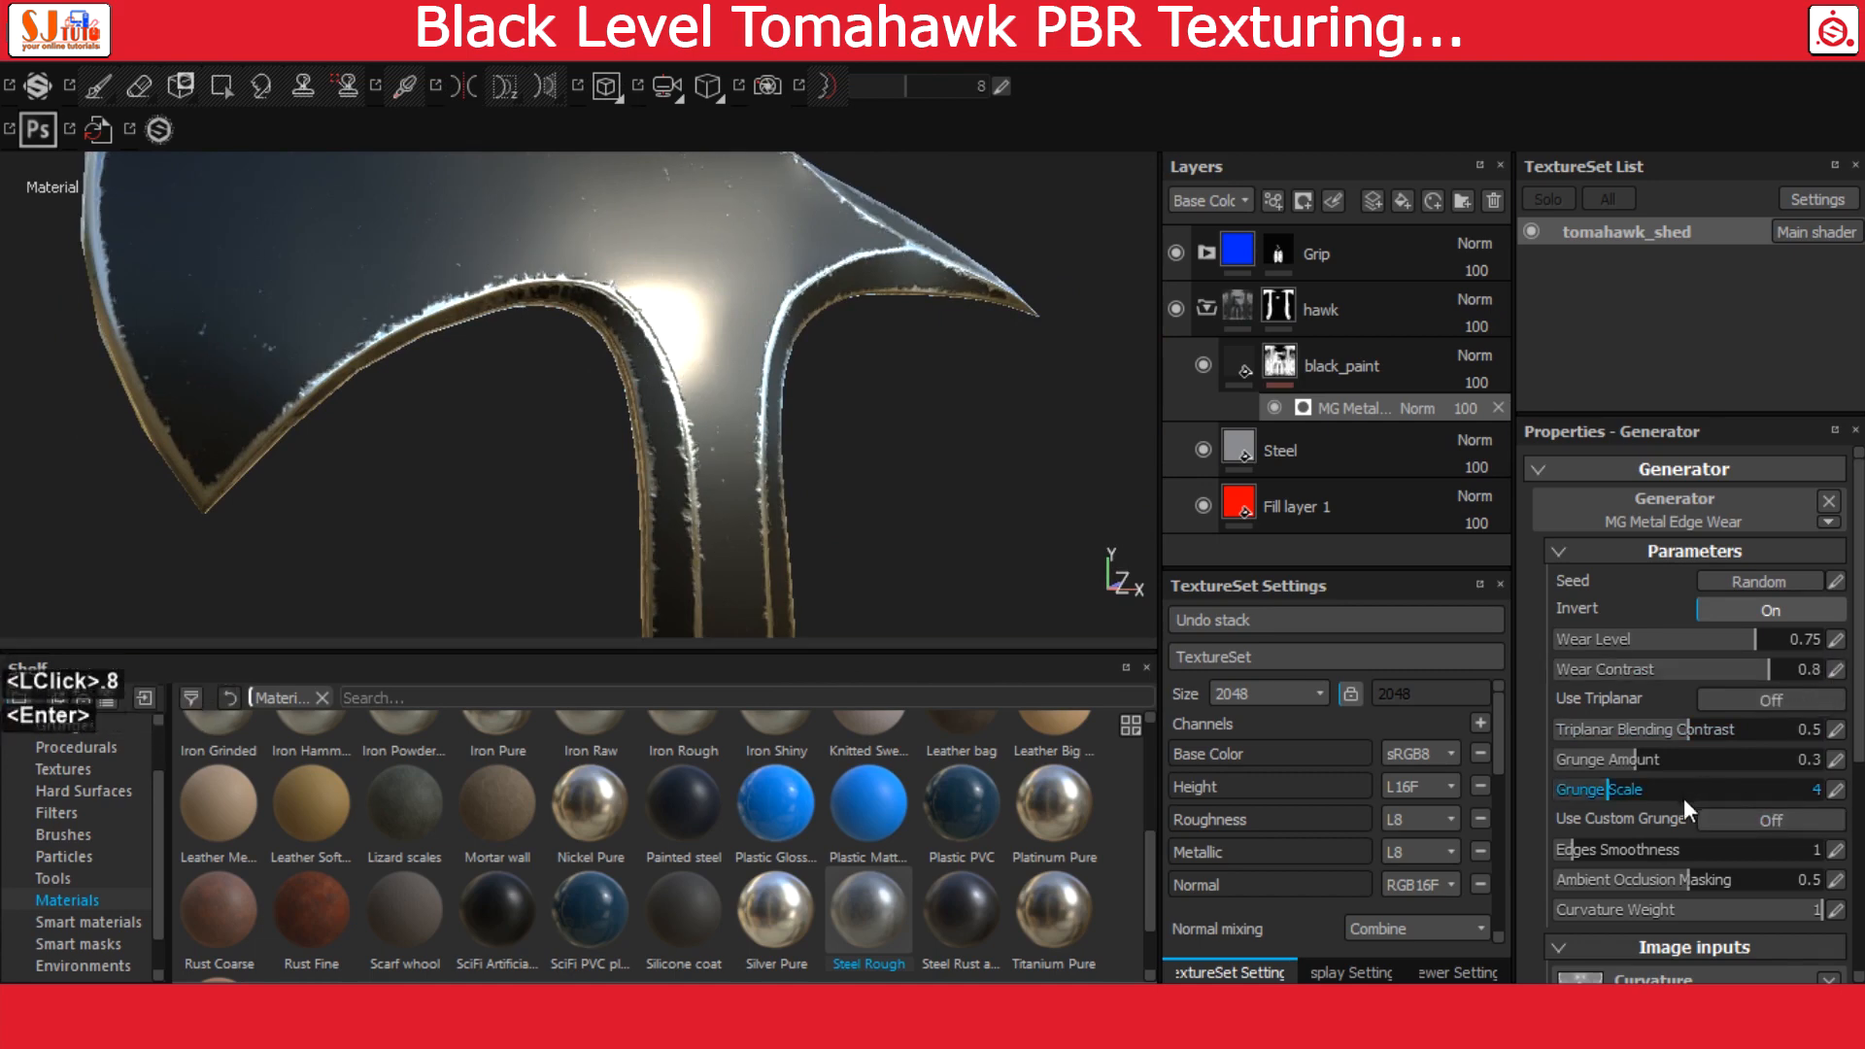
Set the edge wear generator's grunge amount to 0.4 and grunge scale to 3
click(1835, 760)
text(.4)
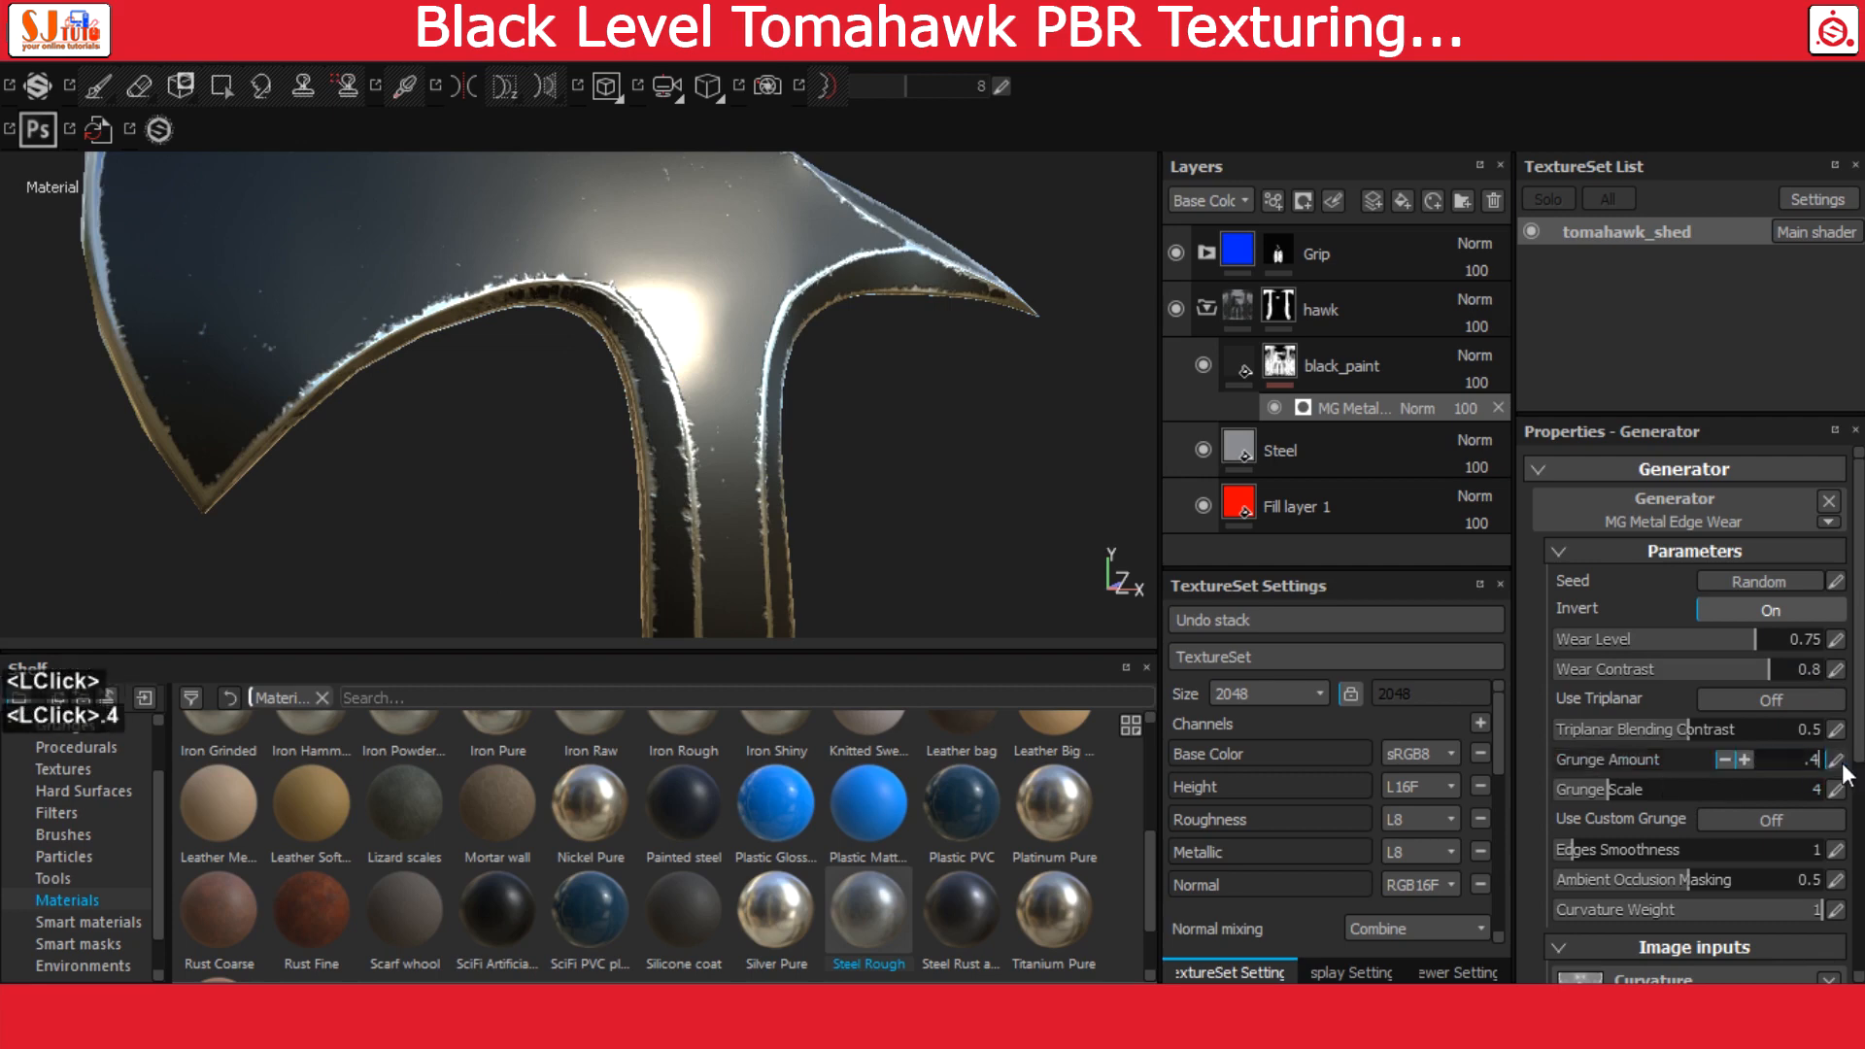
key(Return)
click(1835, 790)
text(3)
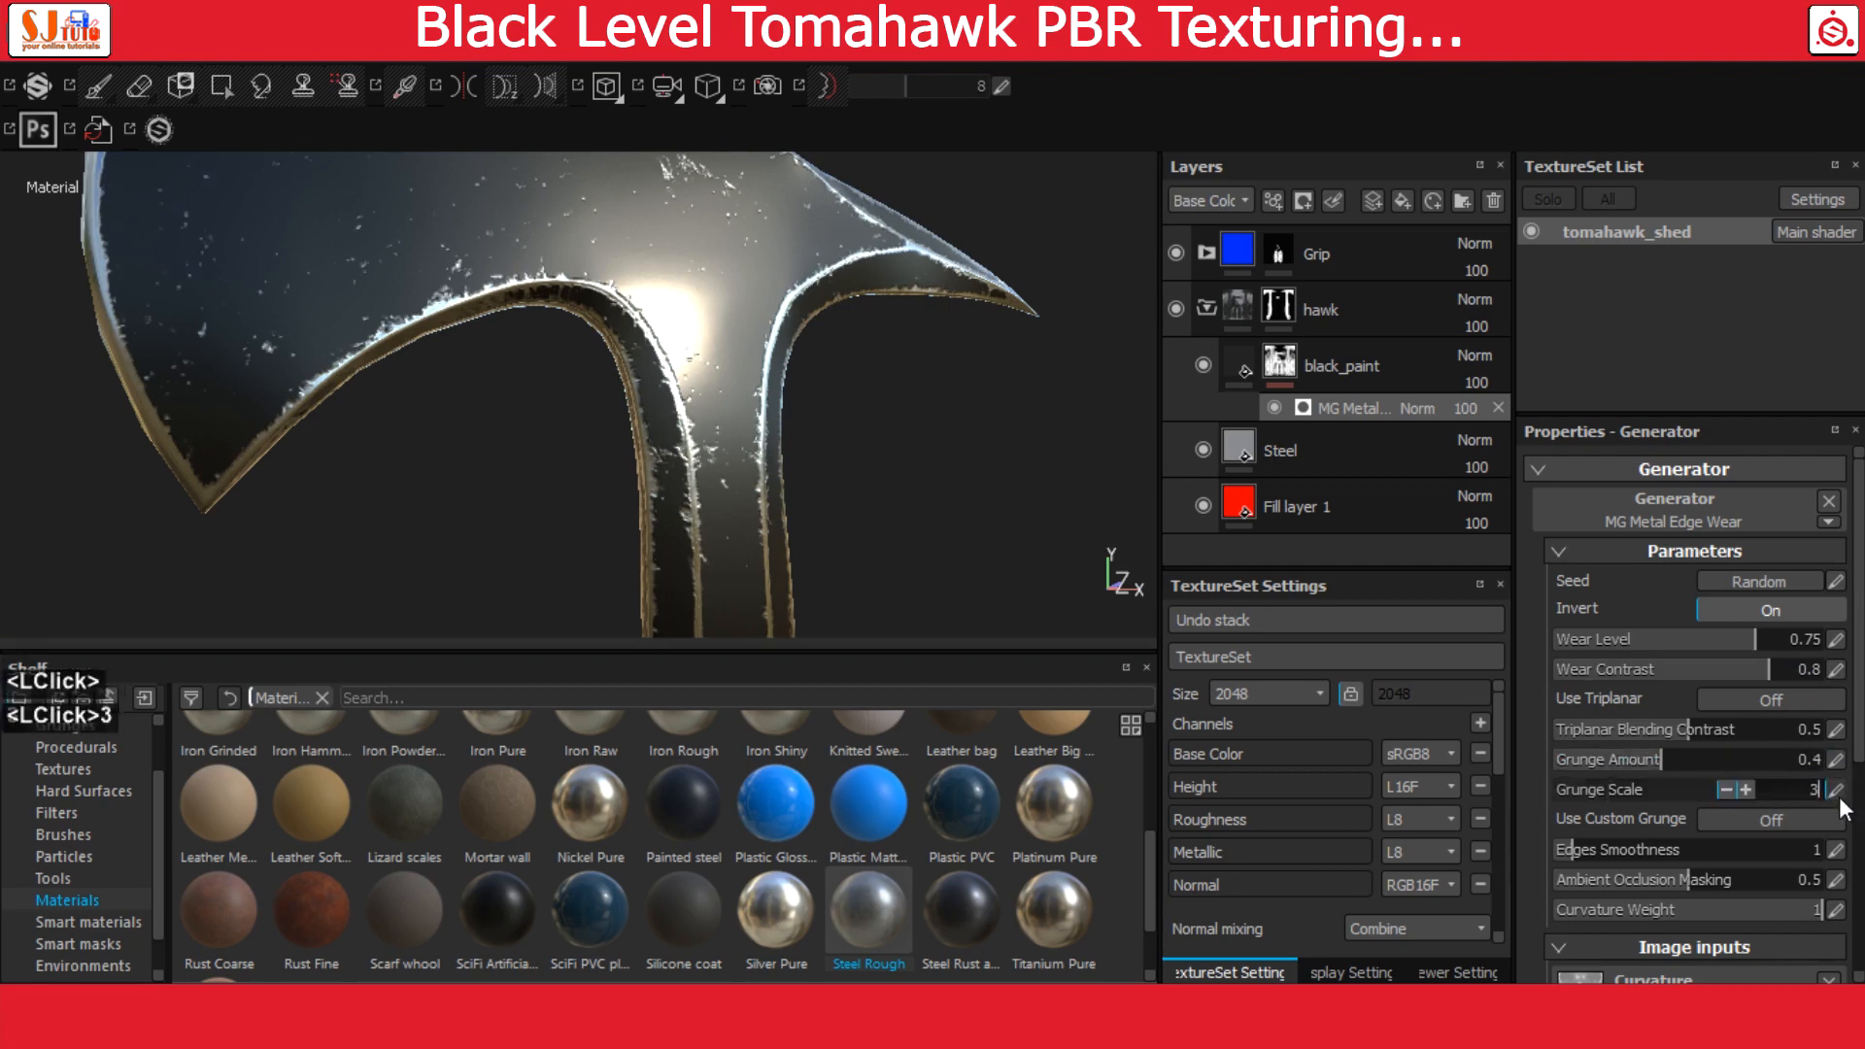
key(Return)
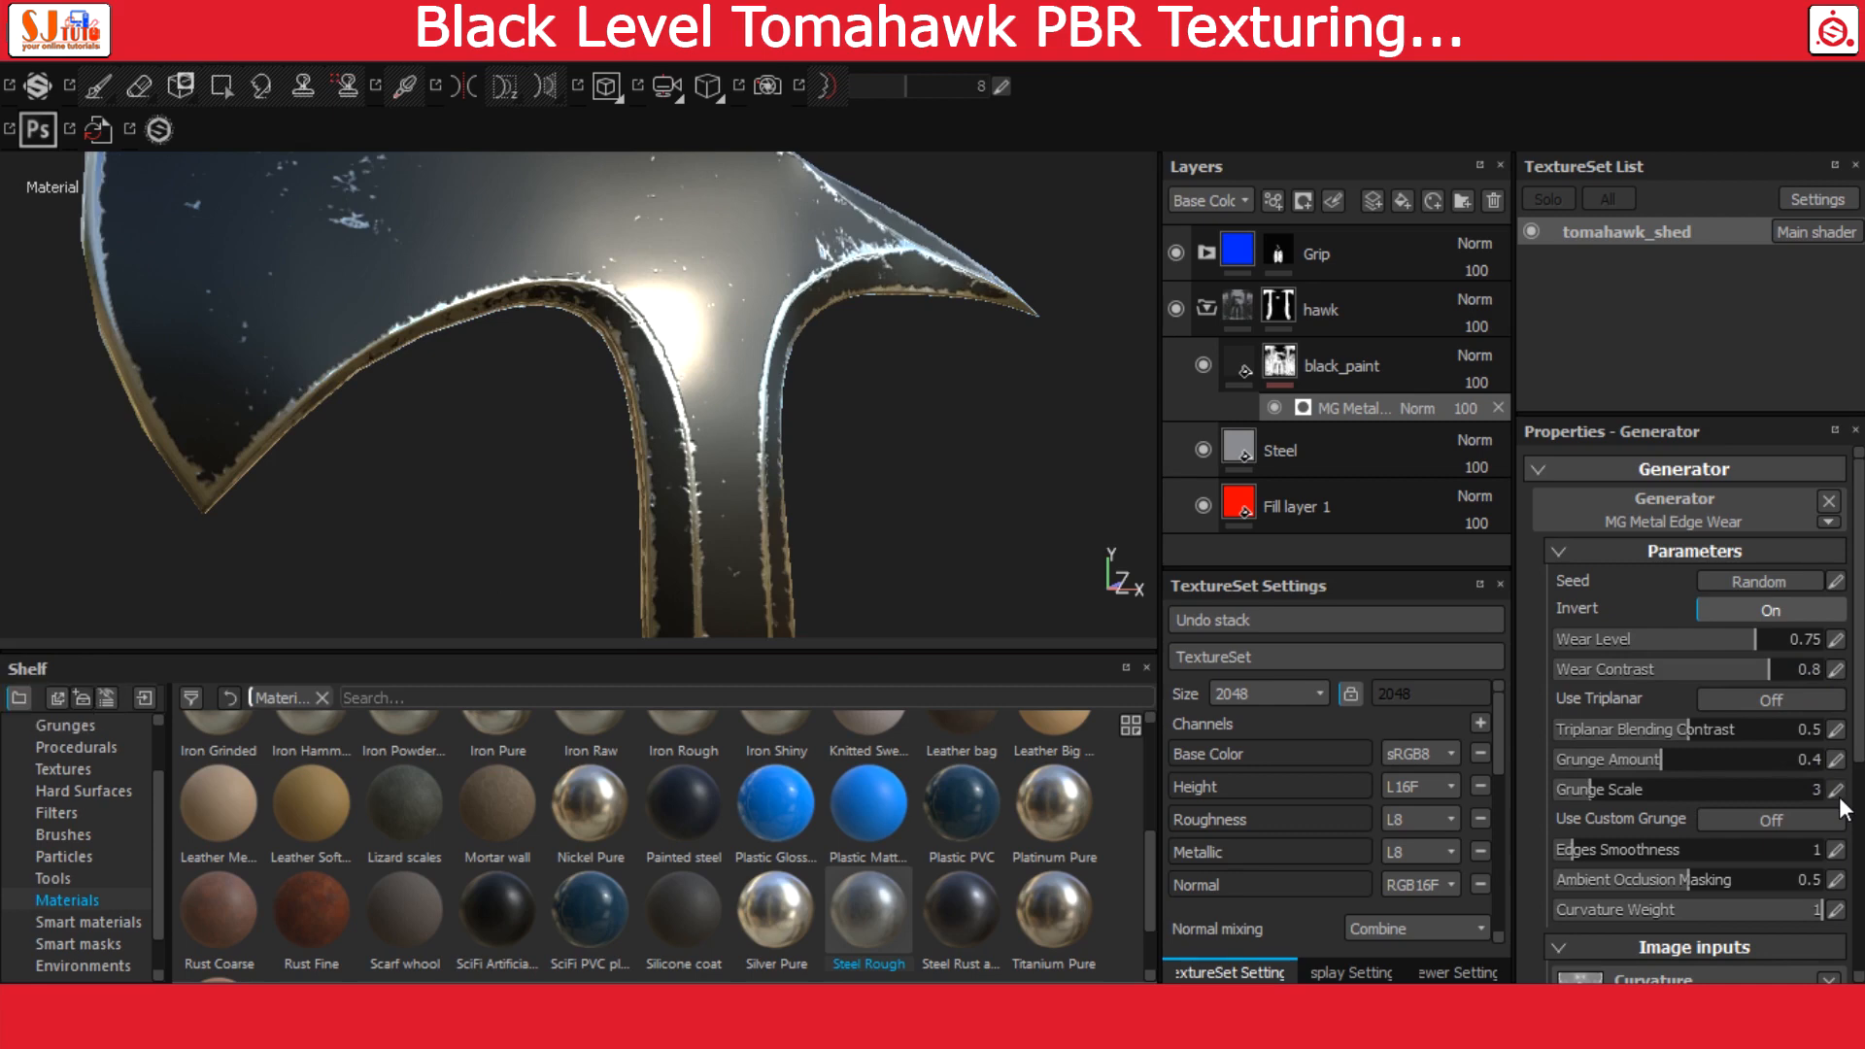
Set the edge wear generator's curvature weight to 0.22
scroll(1841, 799, down, 1)
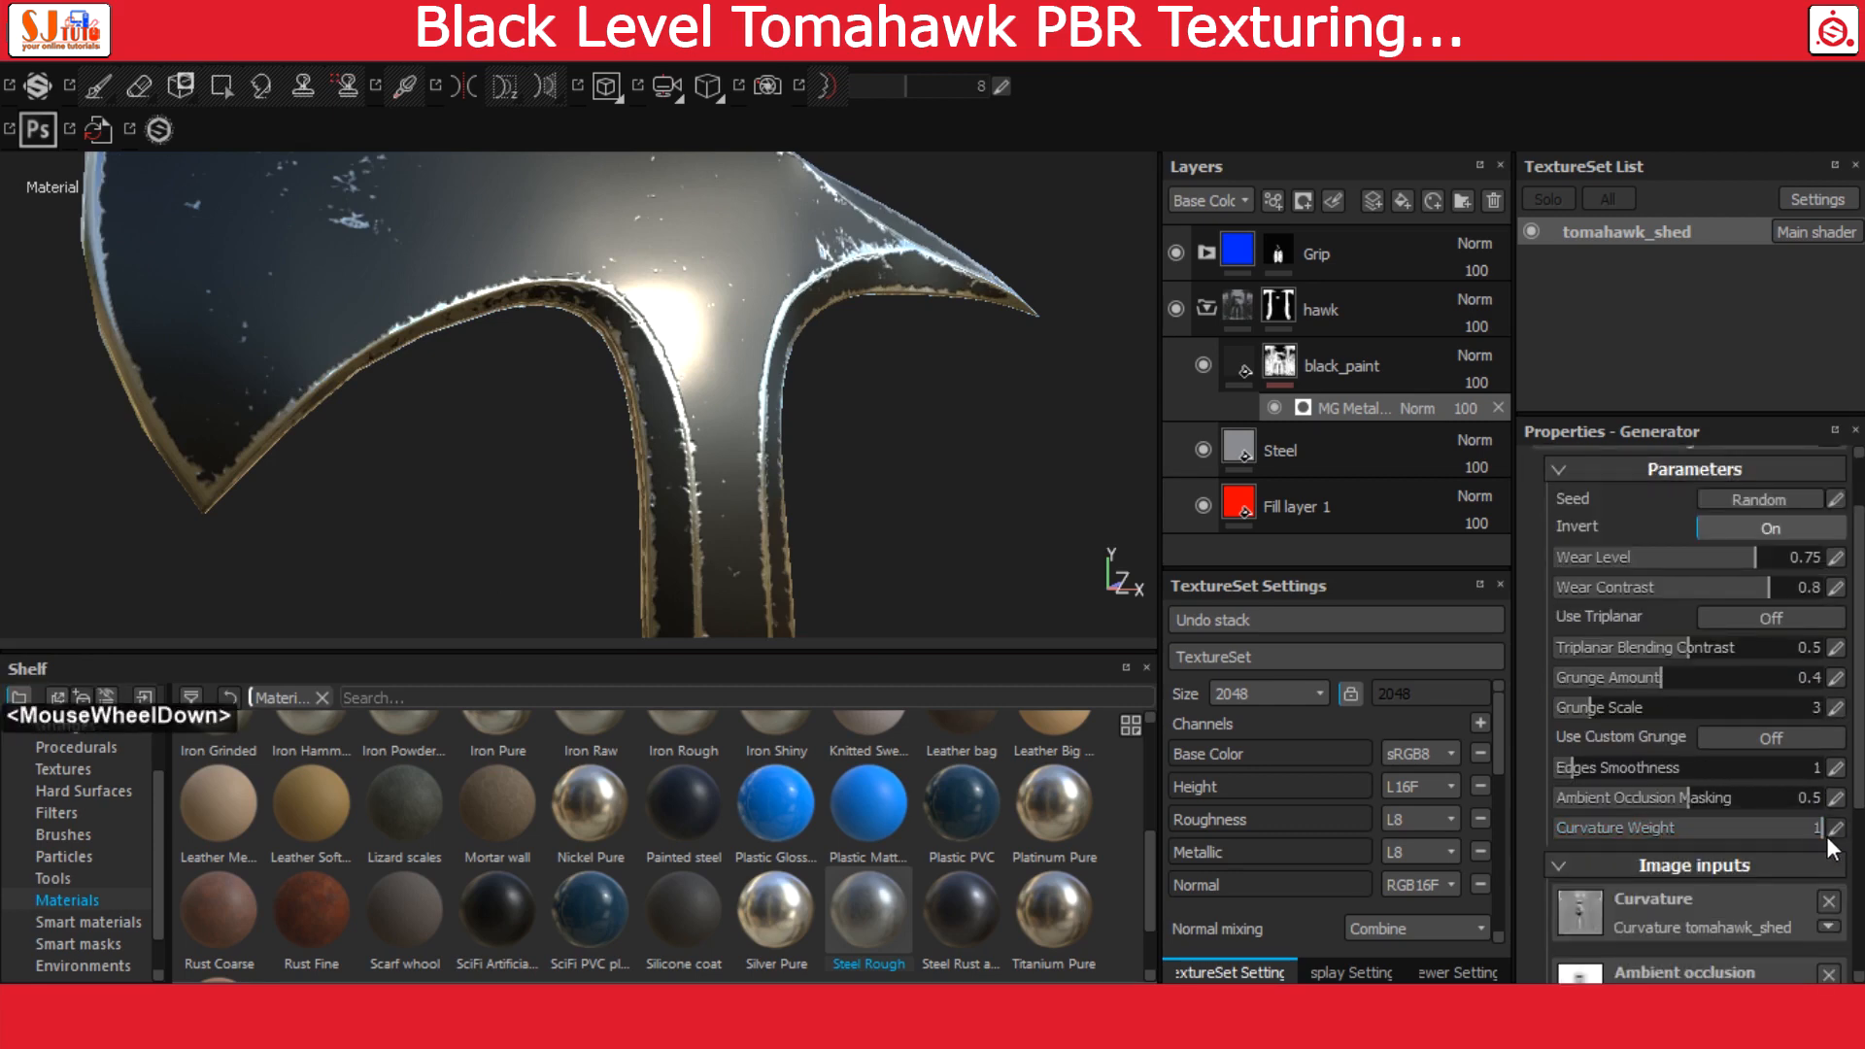
click(1835, 835)
text(.22)
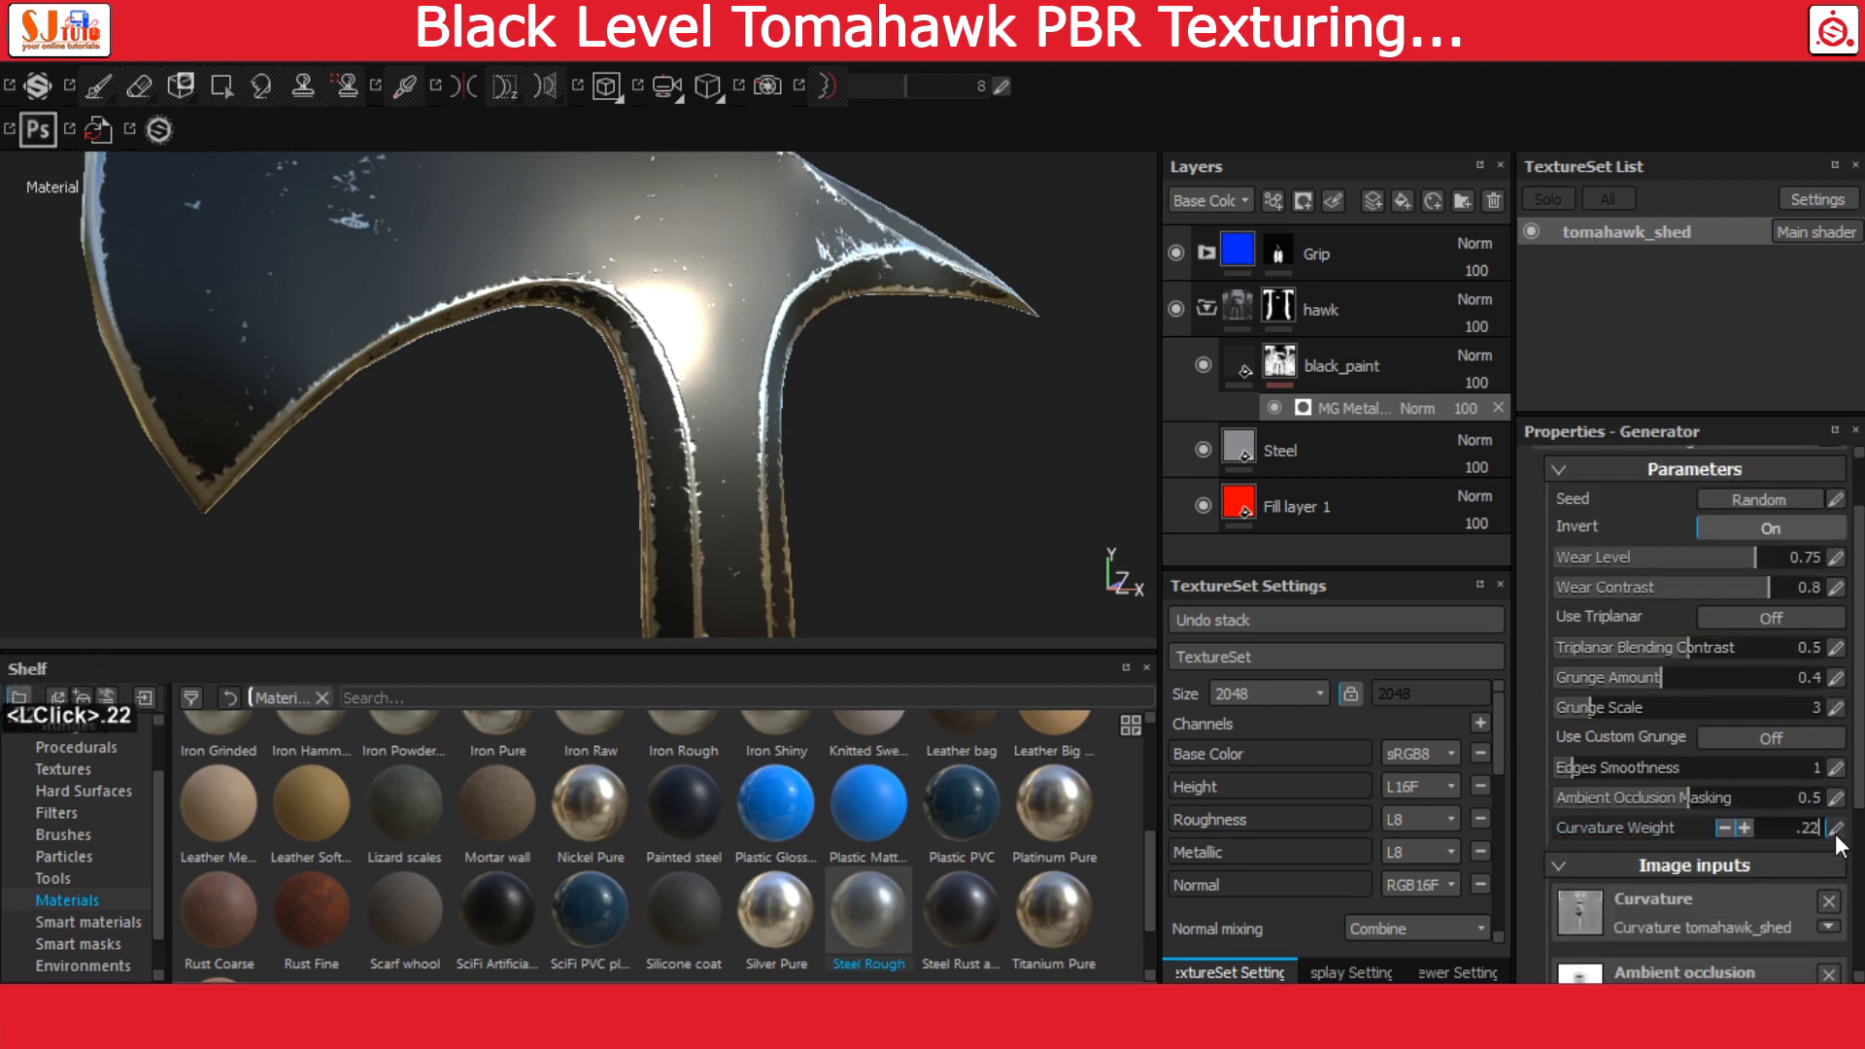
key(Return)
Change the edge wear generator's blending mode to Multiply so the hand-filled mask on the cutting edge is respected
alt+drag(820, 452, 836, 408)
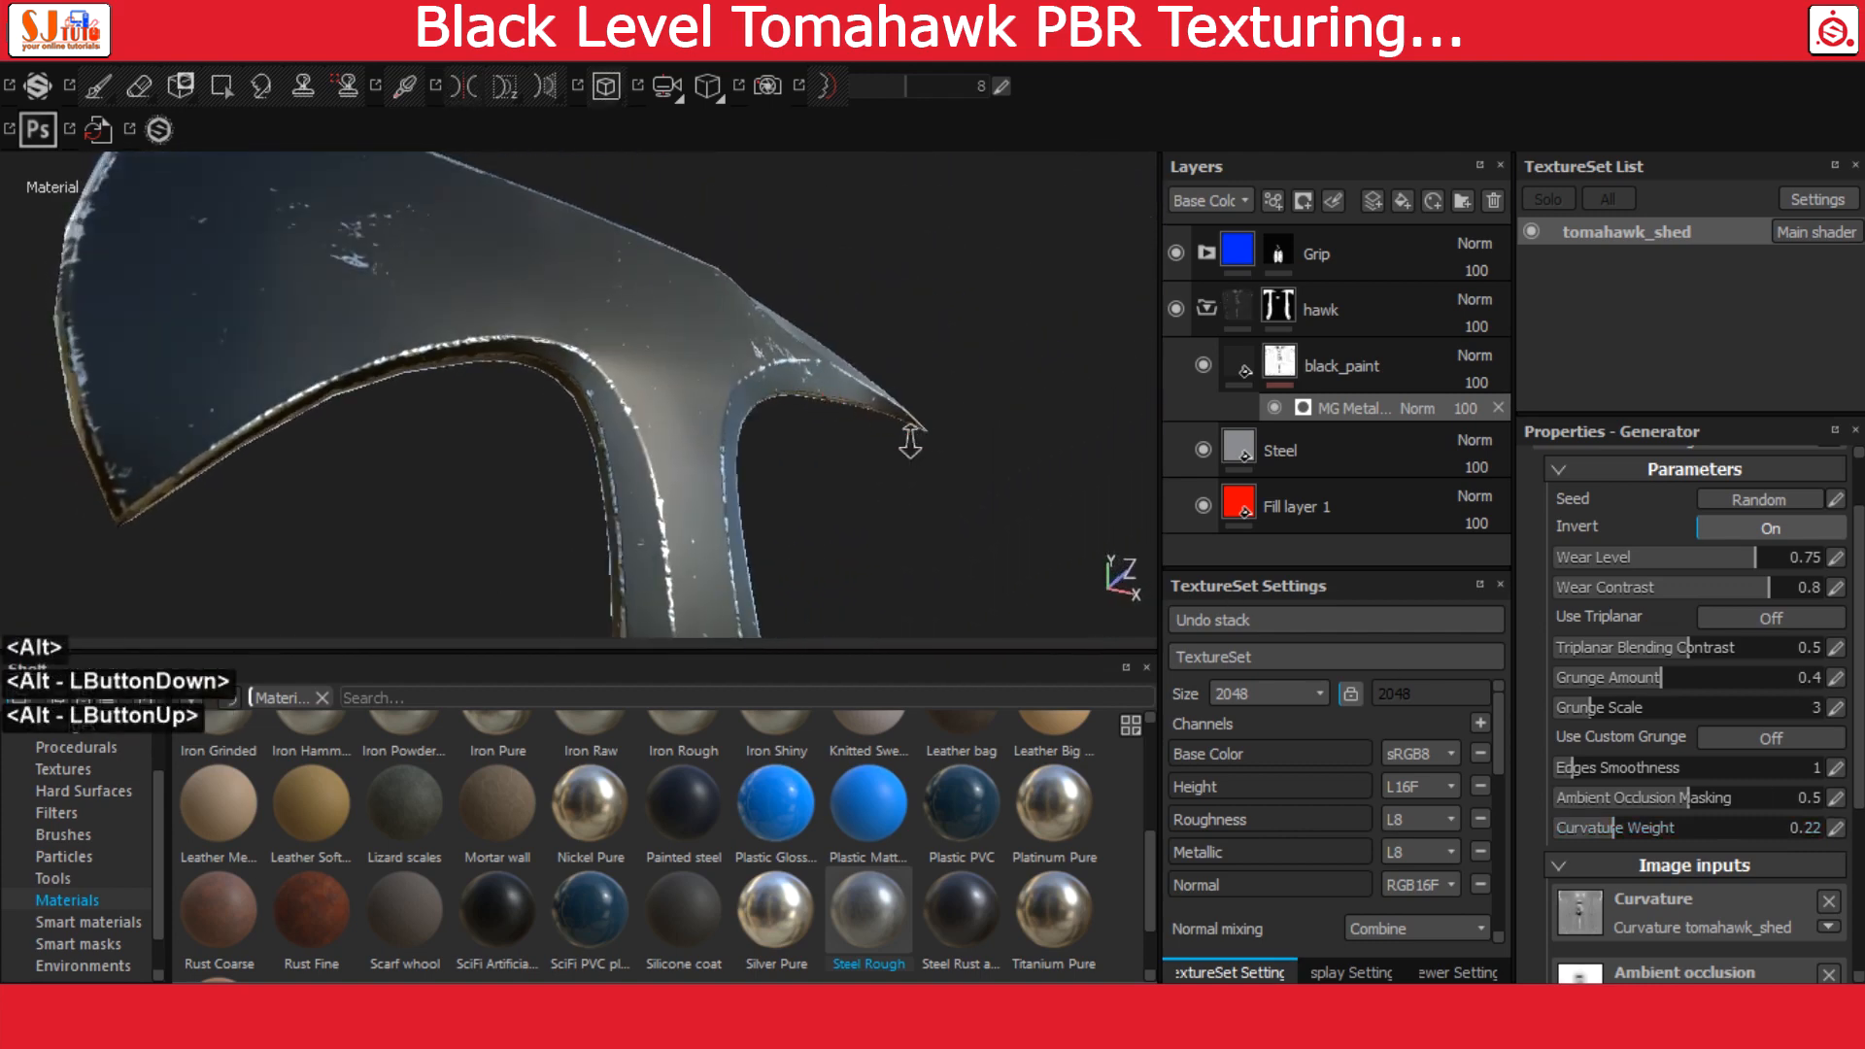
alt+right_drag(911, 437, 701, 381)
alt+drag(702, 381, 687, 375)
alt+middle_drag(686, 374, 843, 401)
click(1364, 410)
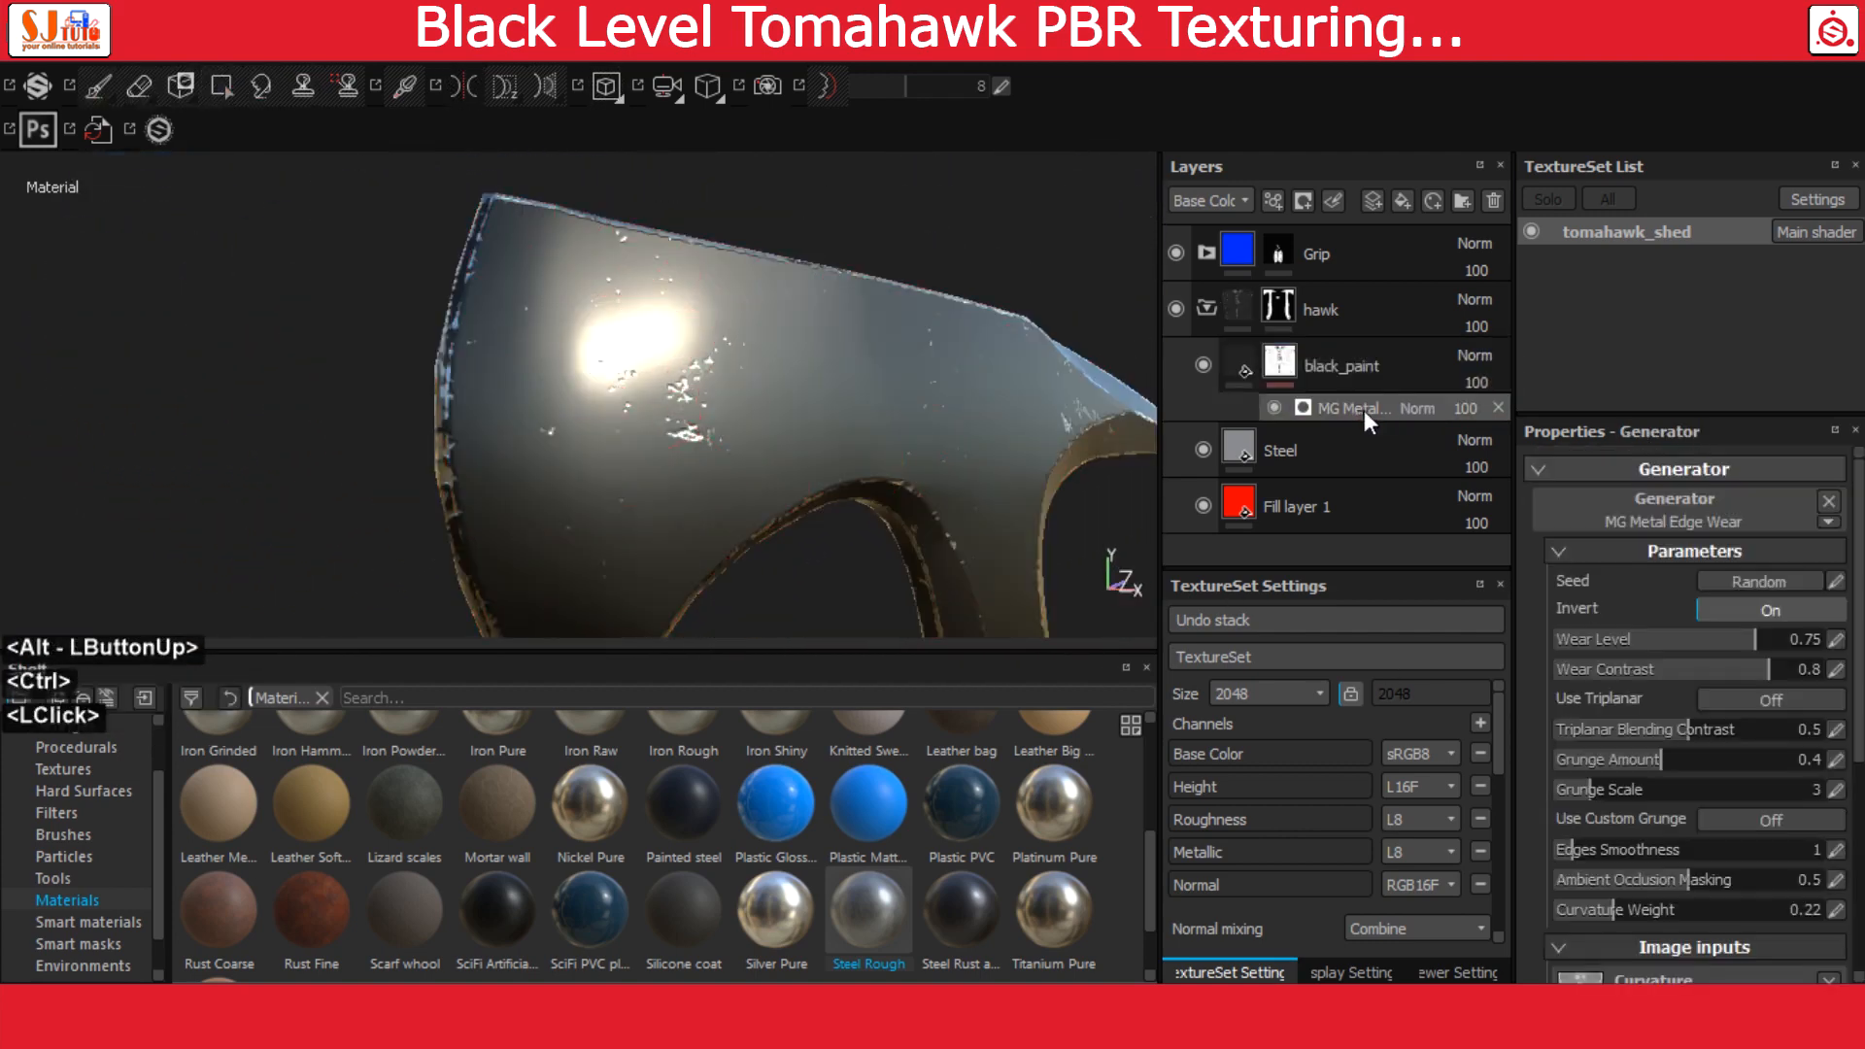
click(1425, 406)
click(1435, 118)
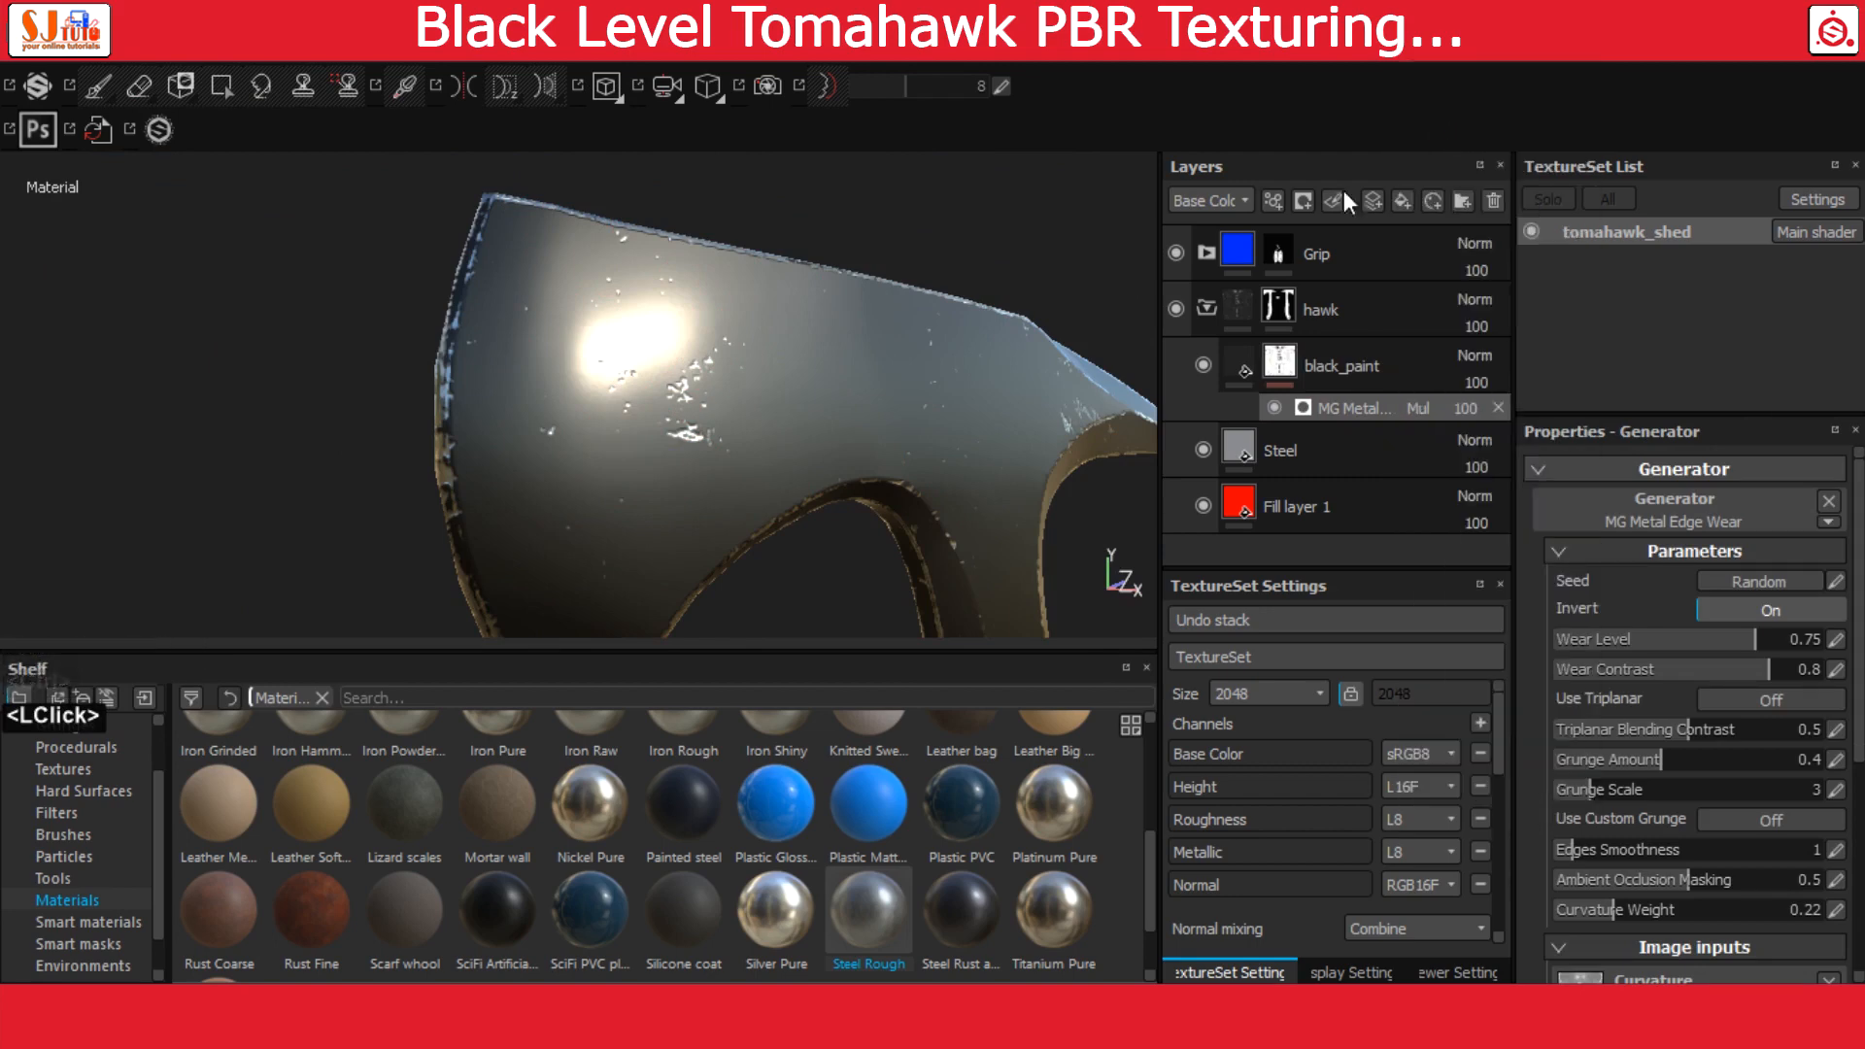
alt+drag(766, 362, 892, 401)
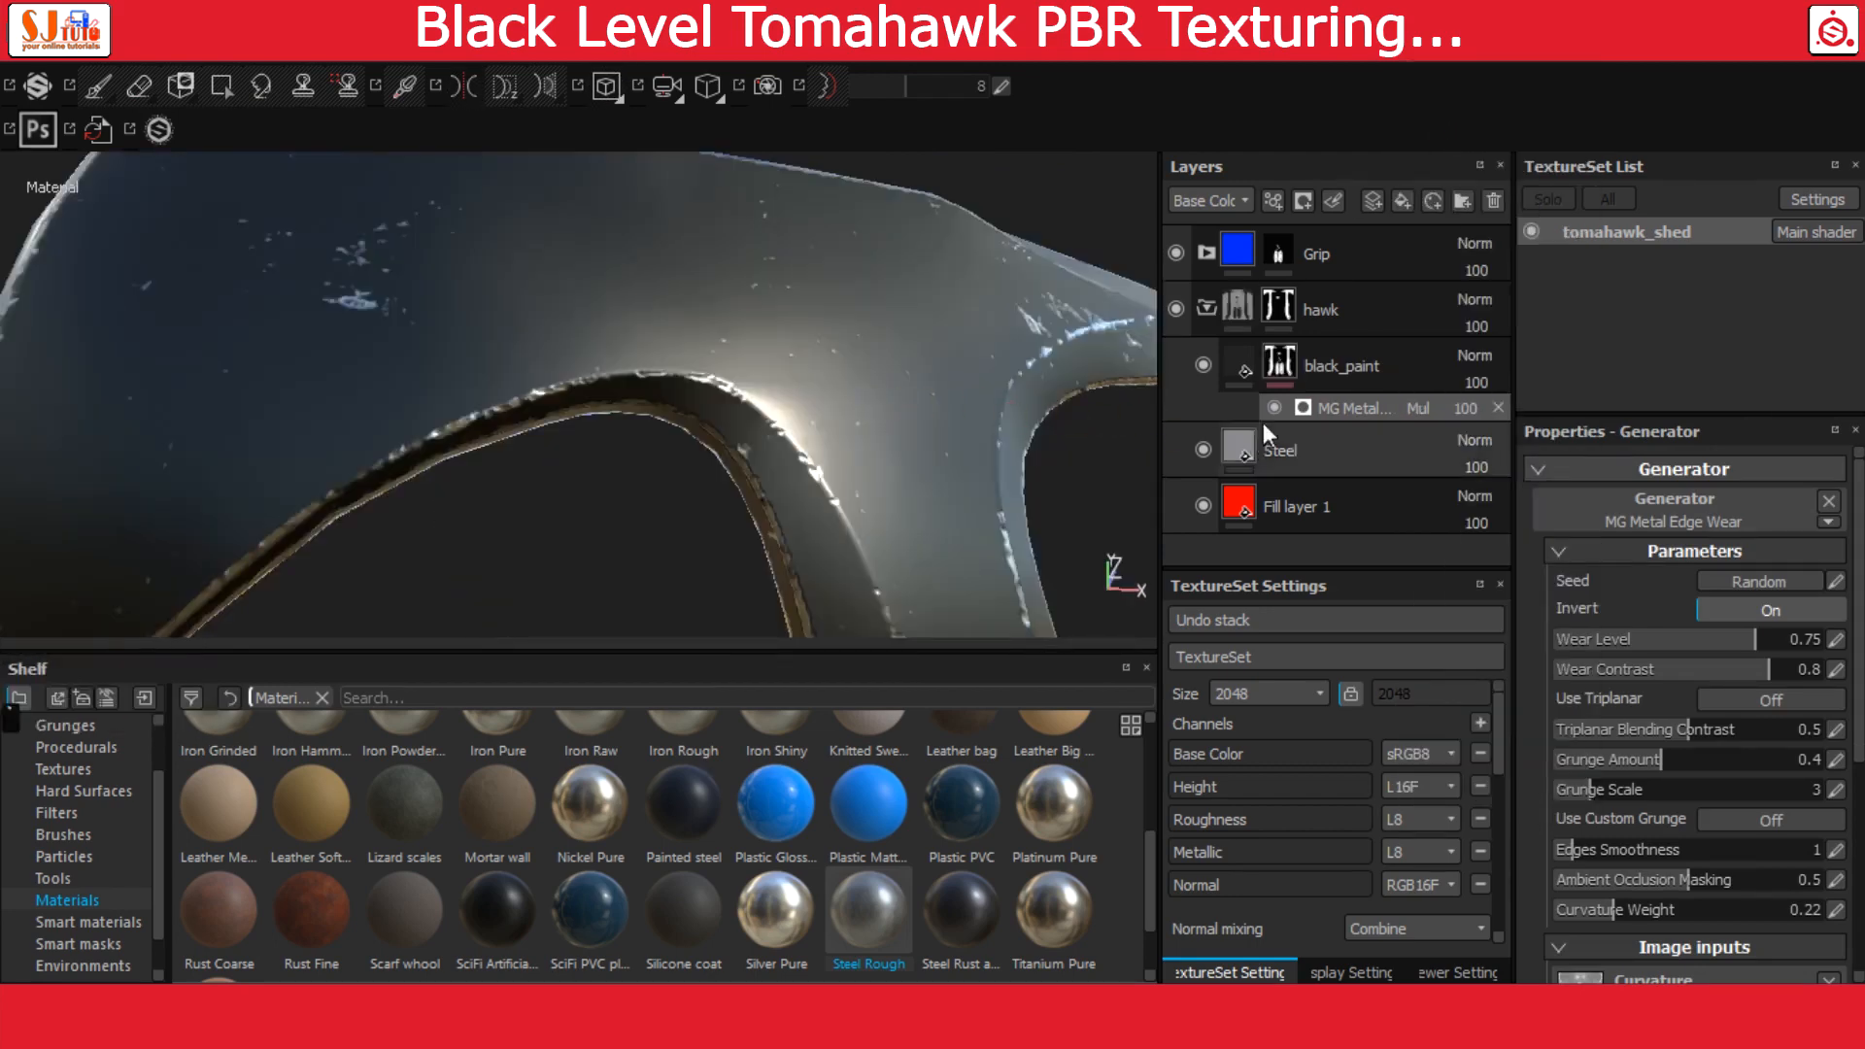
Add a filter to the content of the black_paint layer and assign MatFinish Rough to it
click(1236, 371)
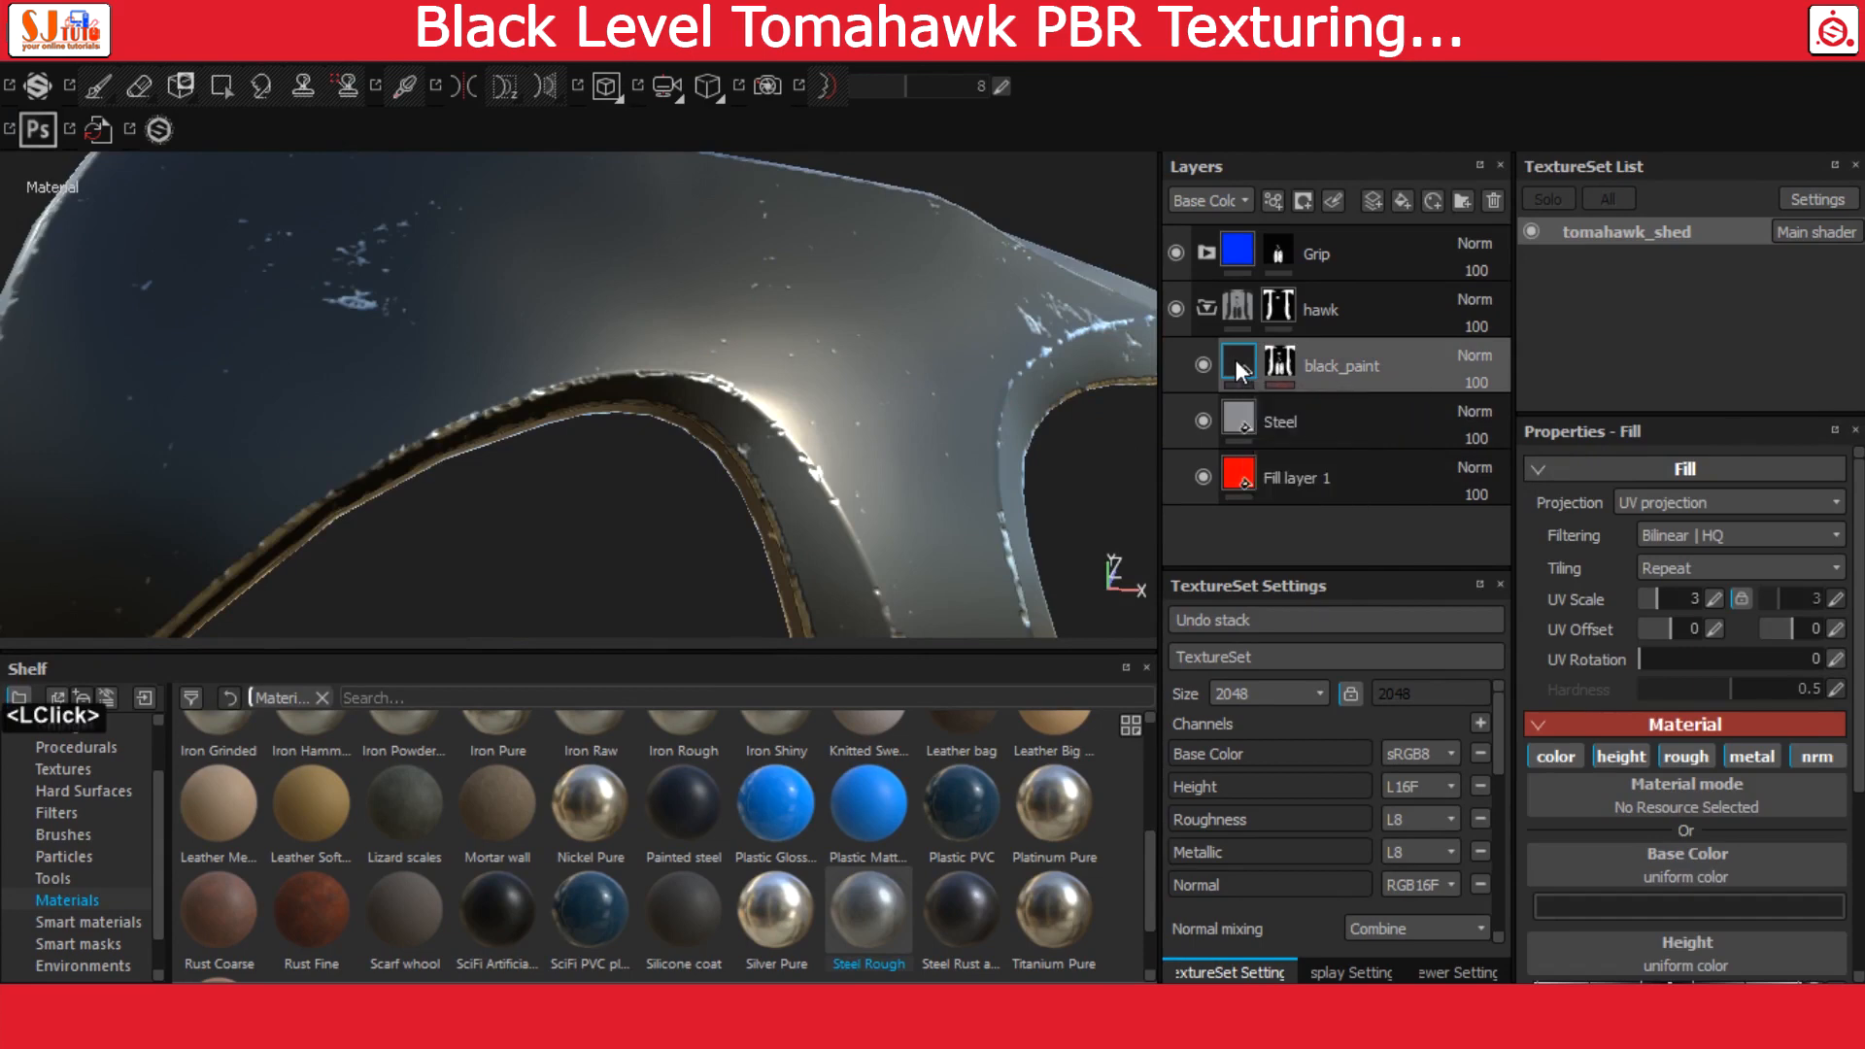
right_click(1238, 368)
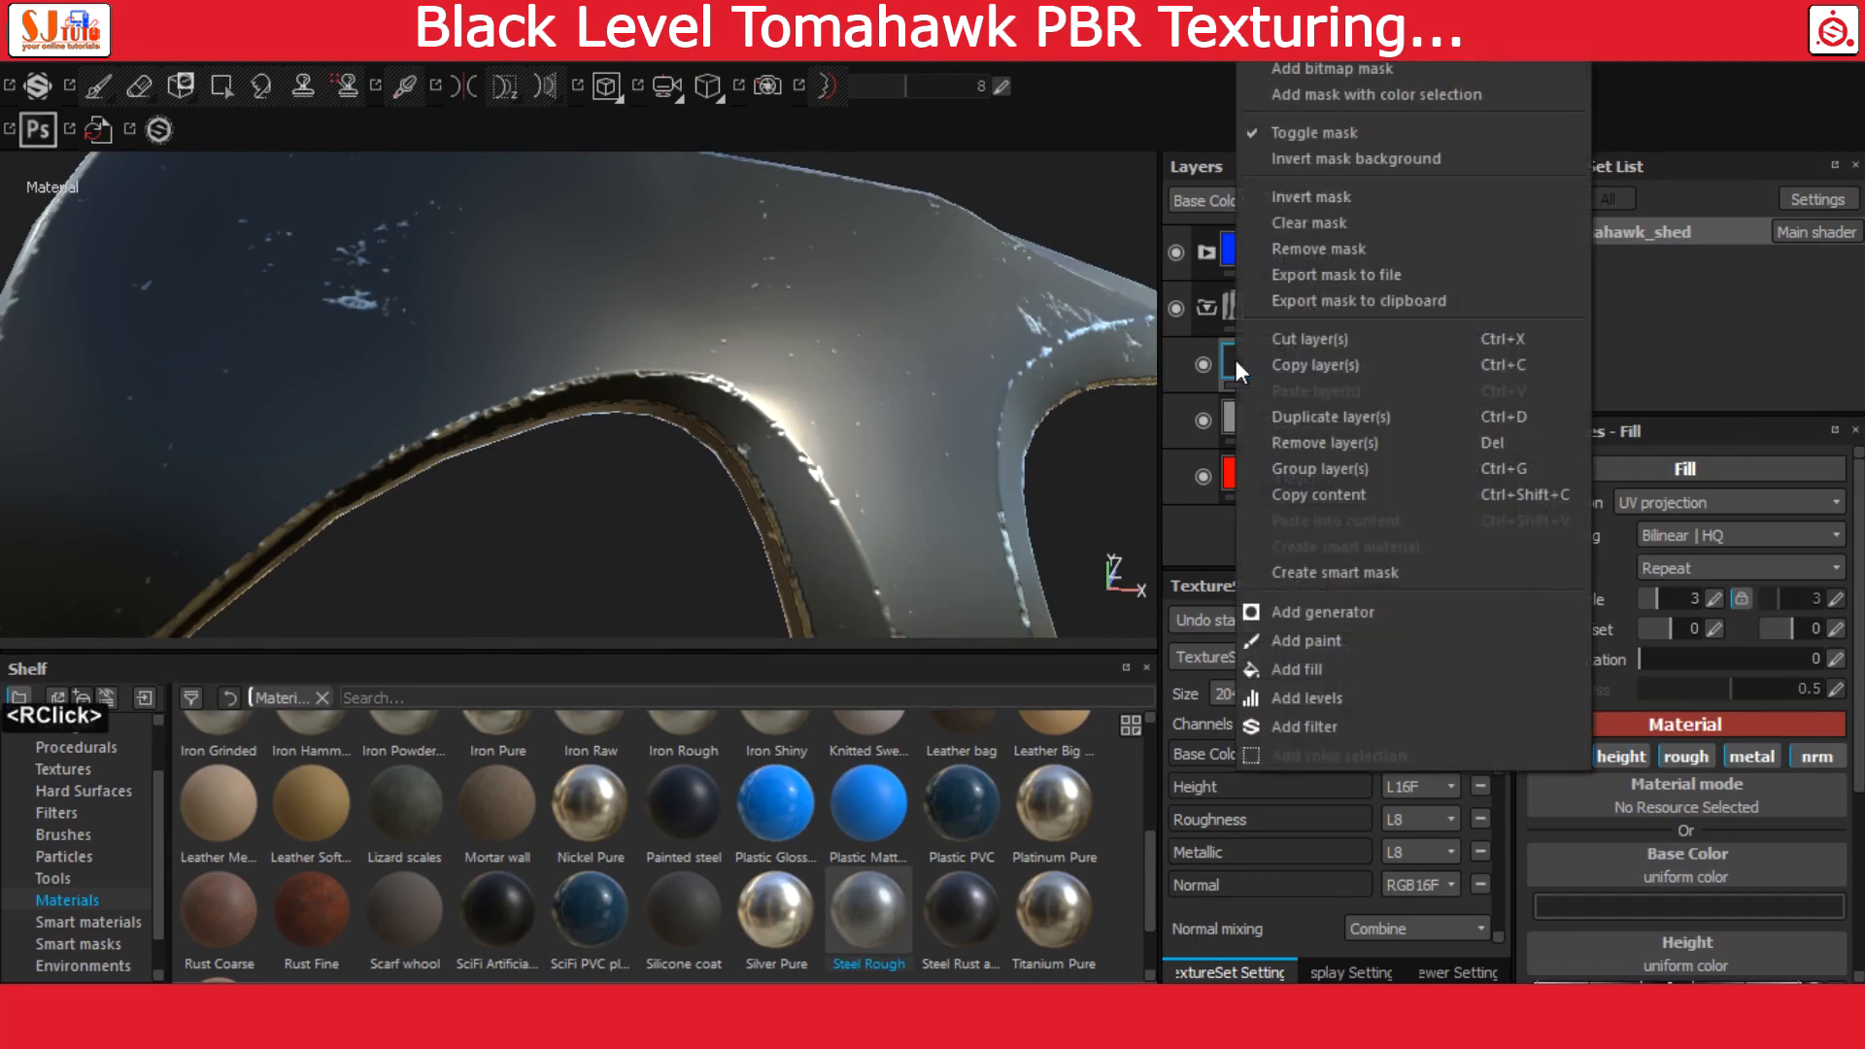
click(1309, 724)
click(1622, 549)
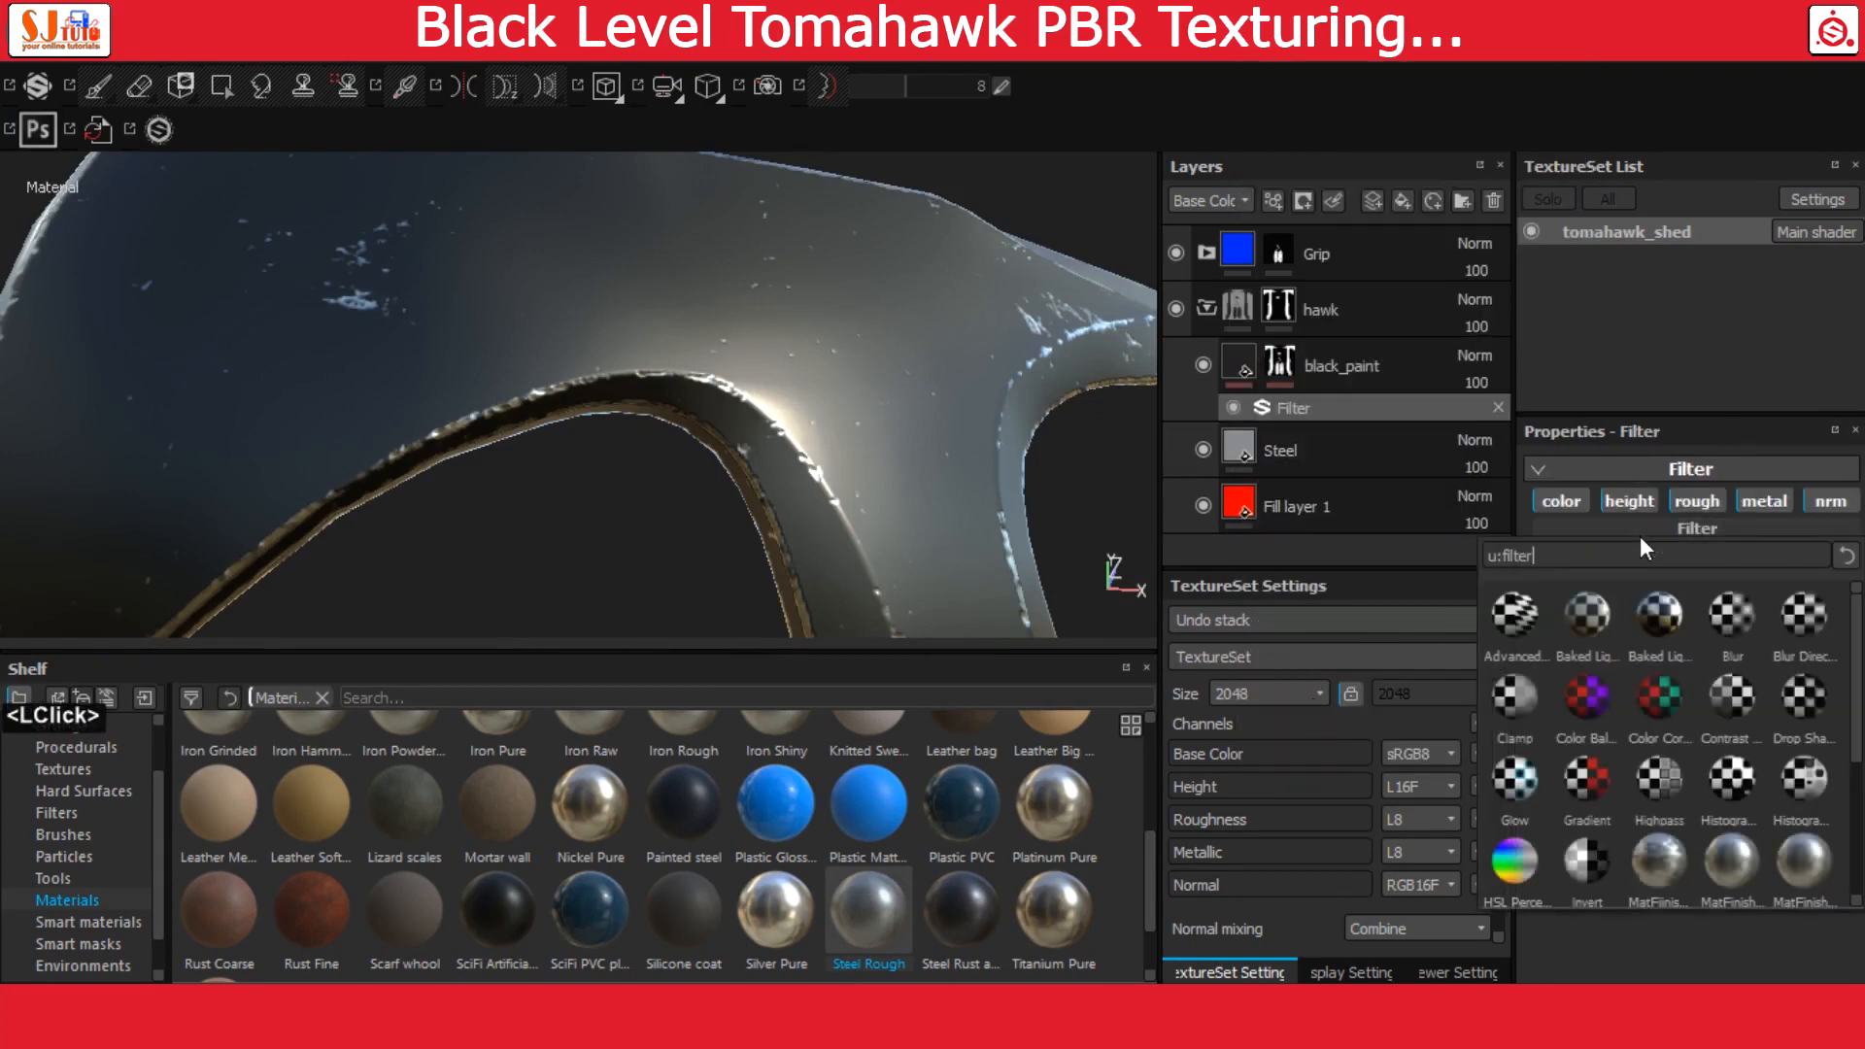
scroll(1642, 649, down, 3)
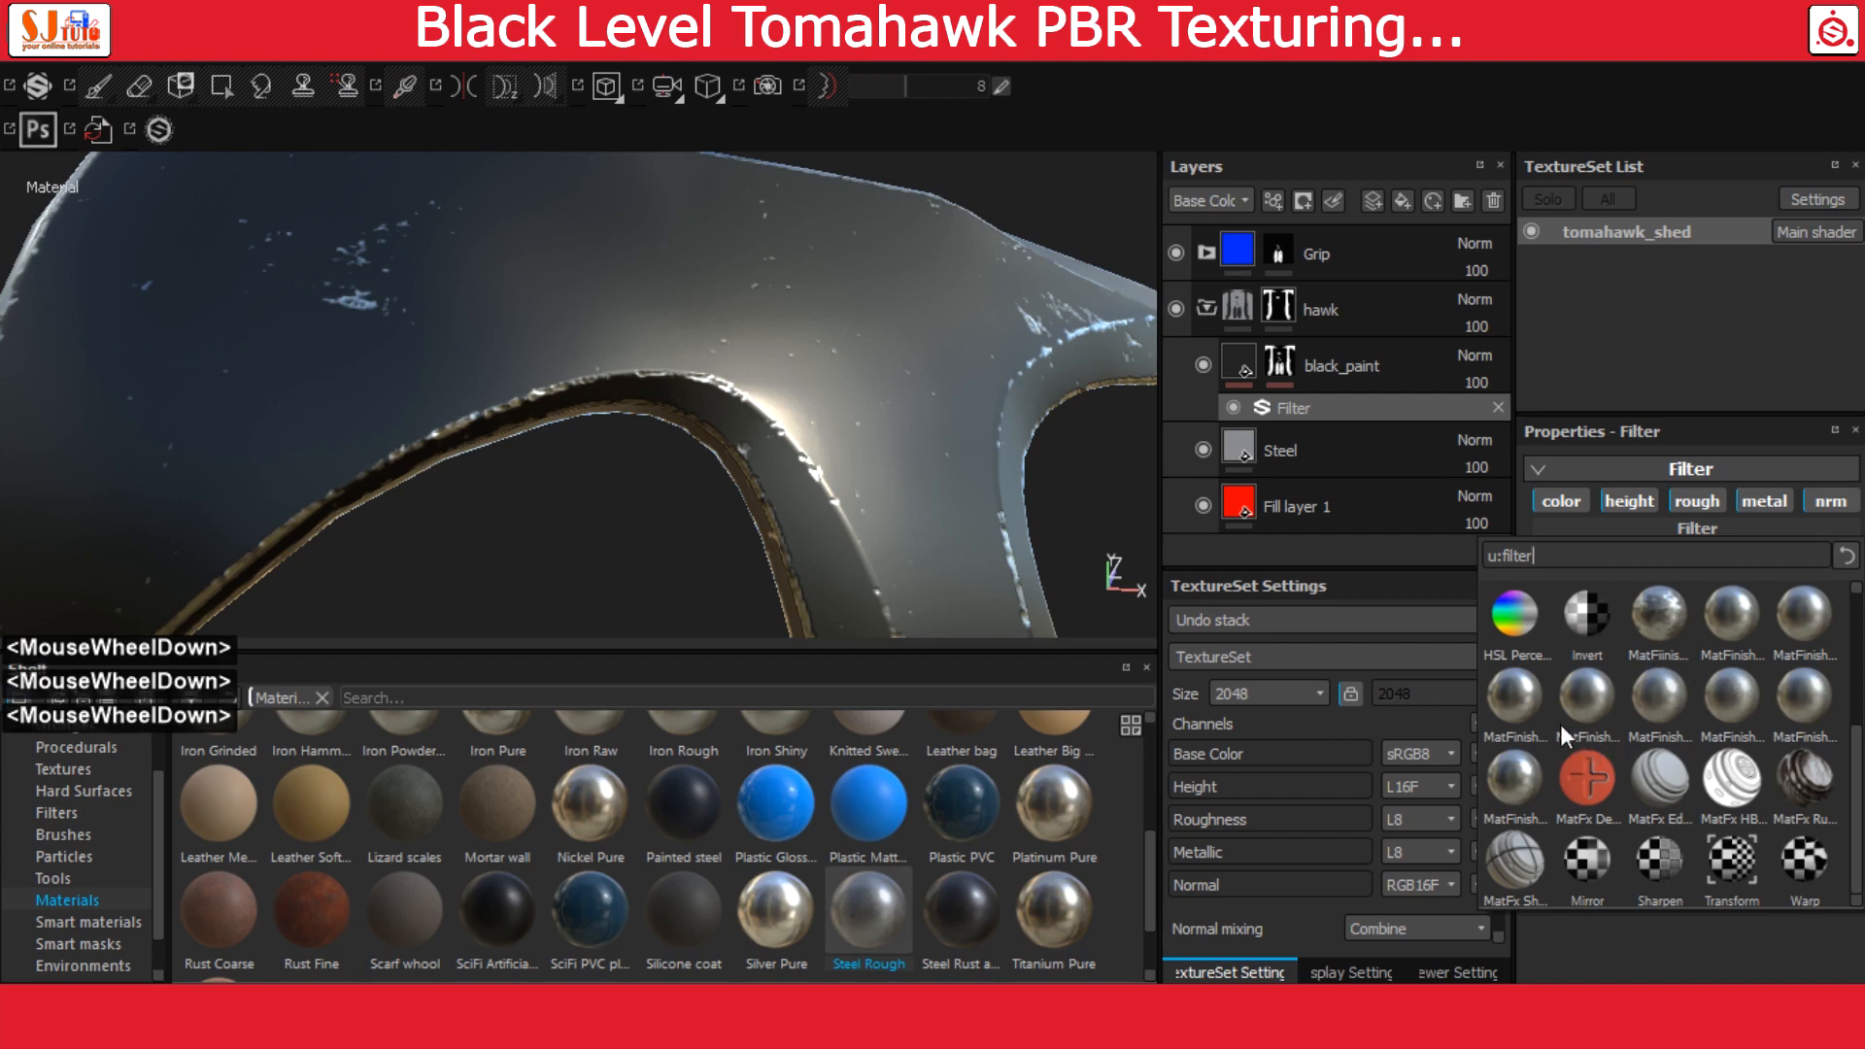
click(1532, 786)
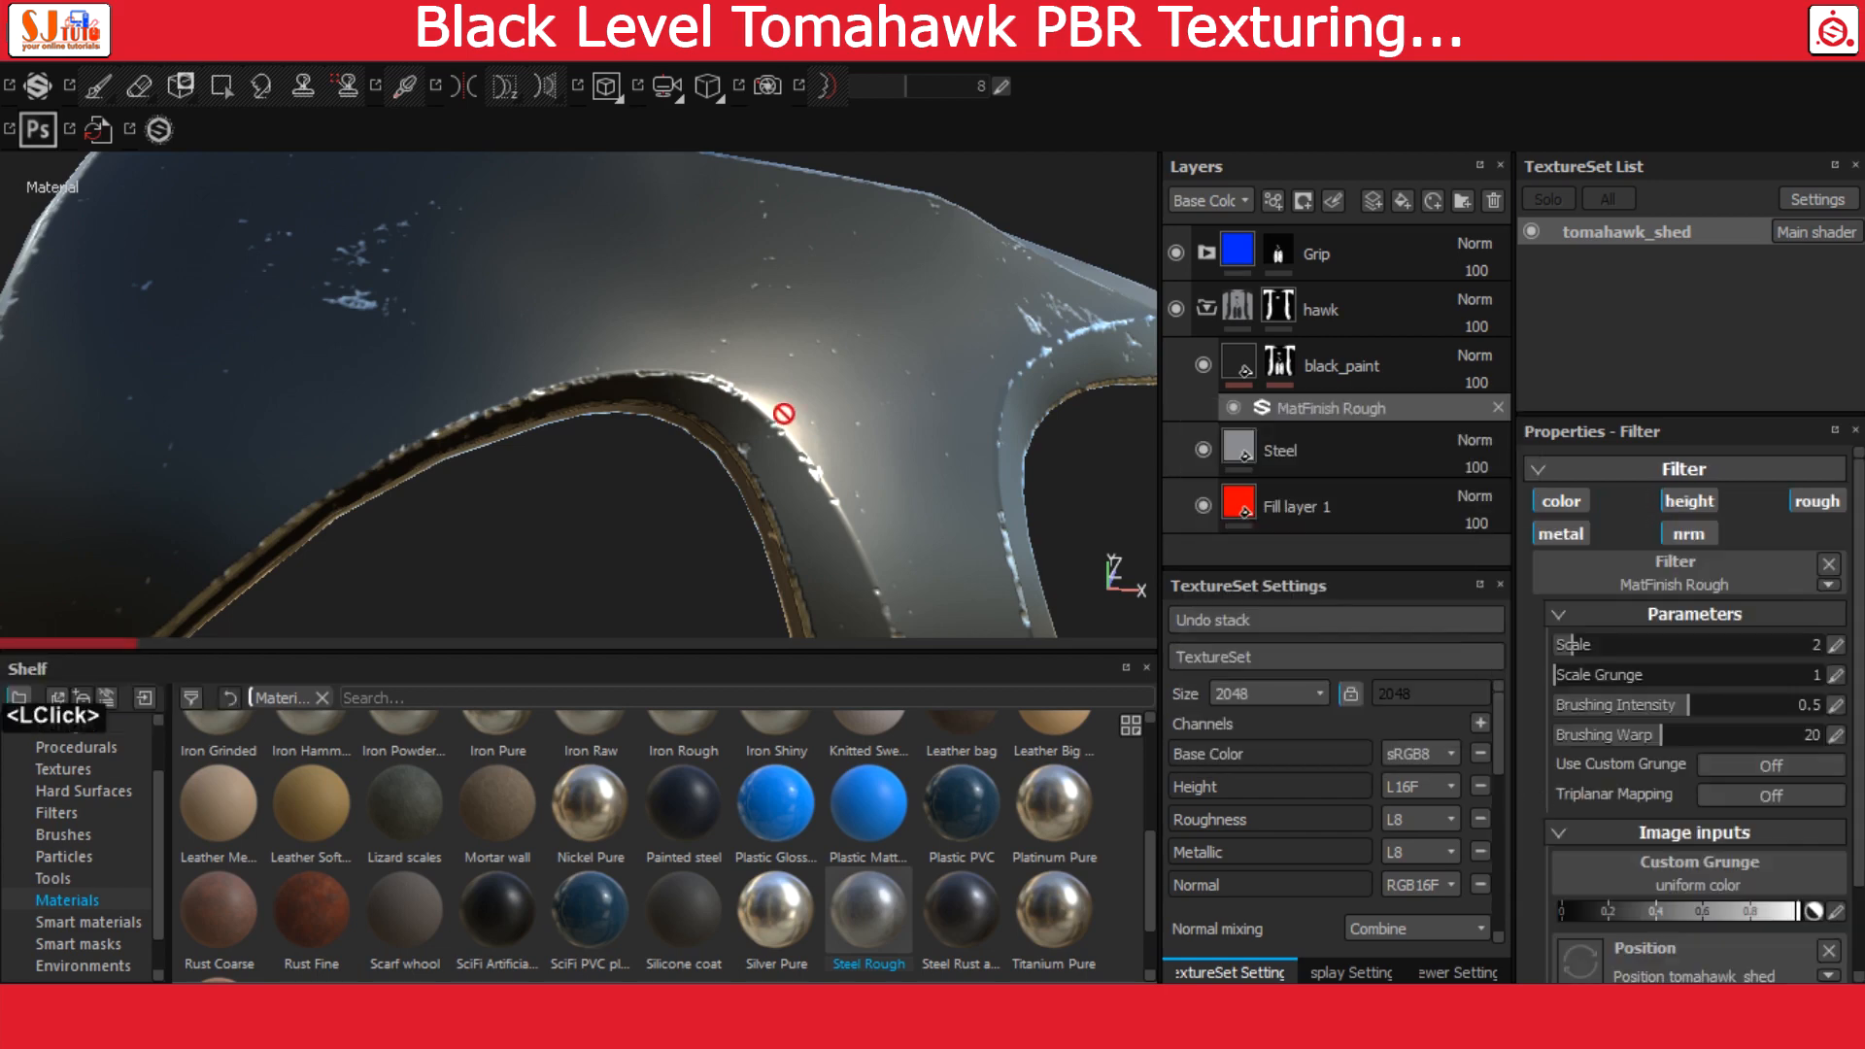
Set the MatFinish Rough filter's brushing intensity to 0.24
mouse_move(783, 414)
alt+mouse_down()
mouse_move(778, 391)
mouse_move(874, 403)
alt+mouse_up()
scroll(1700, 680, down, 1)
click(1837, 603)
text(.24)
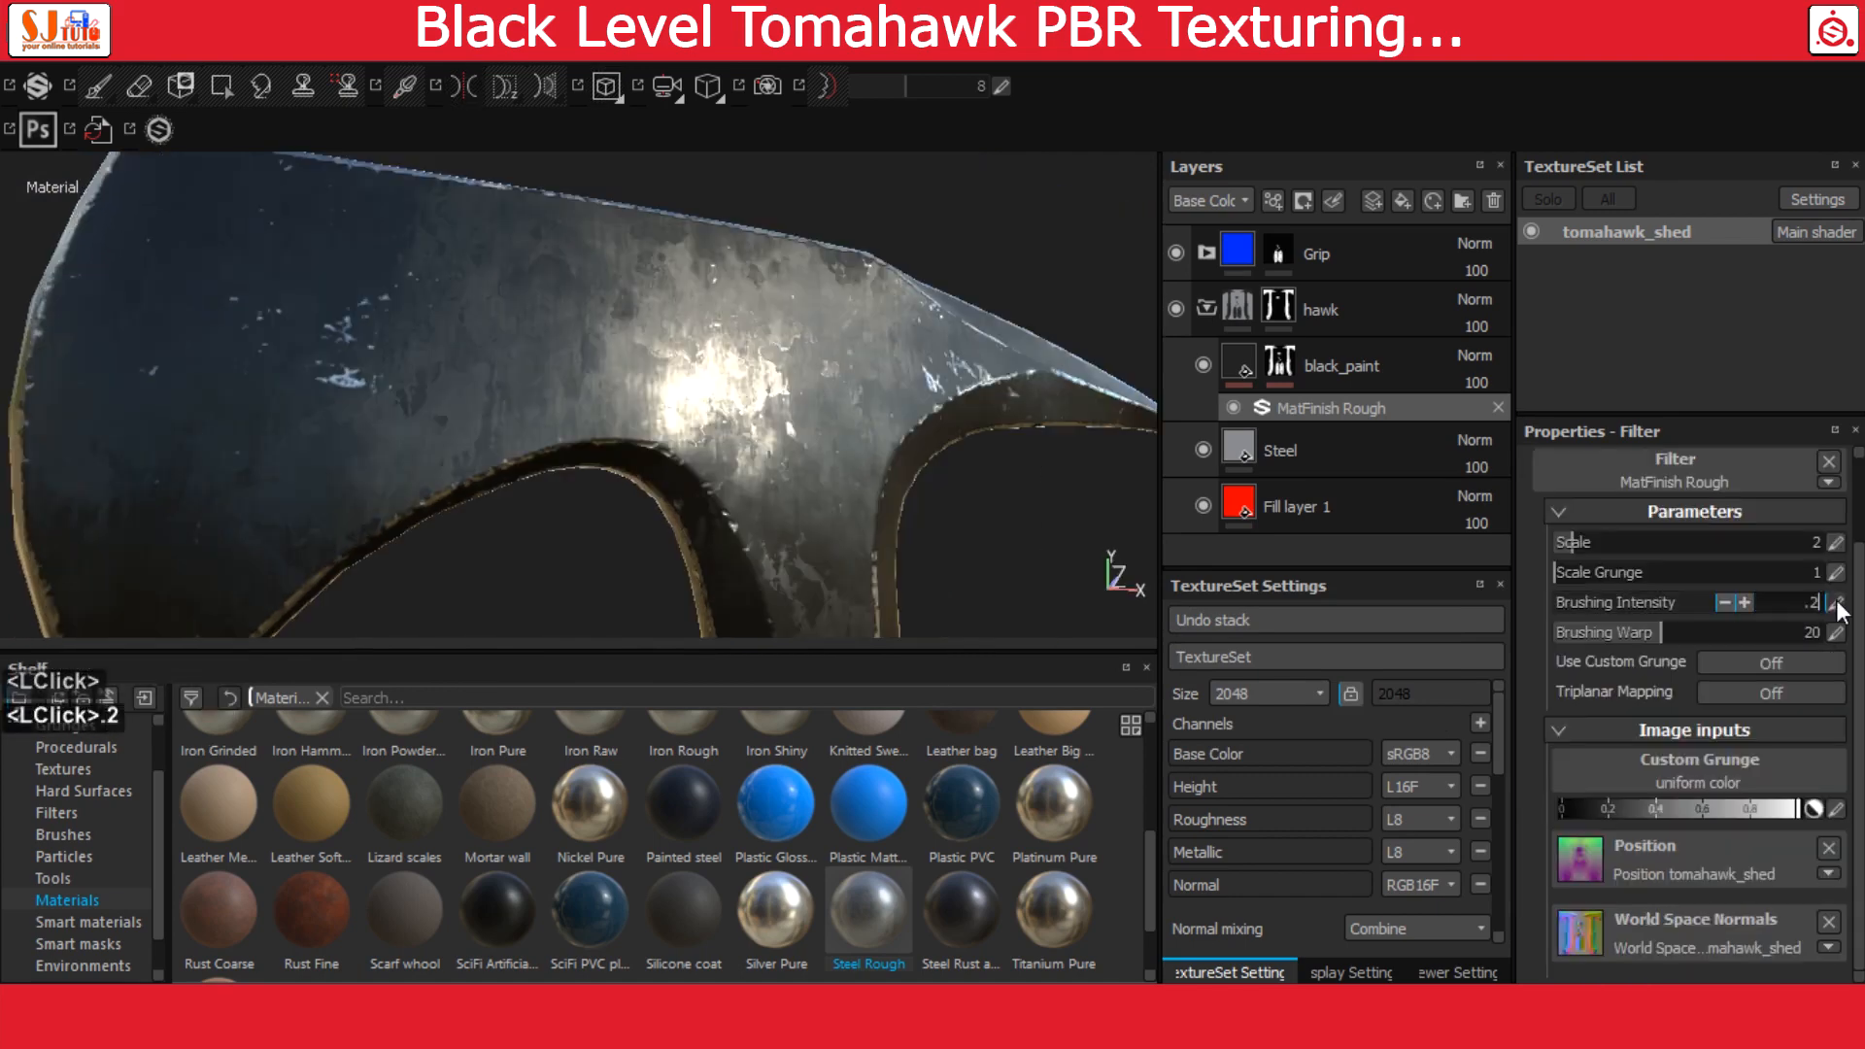
key(Return)
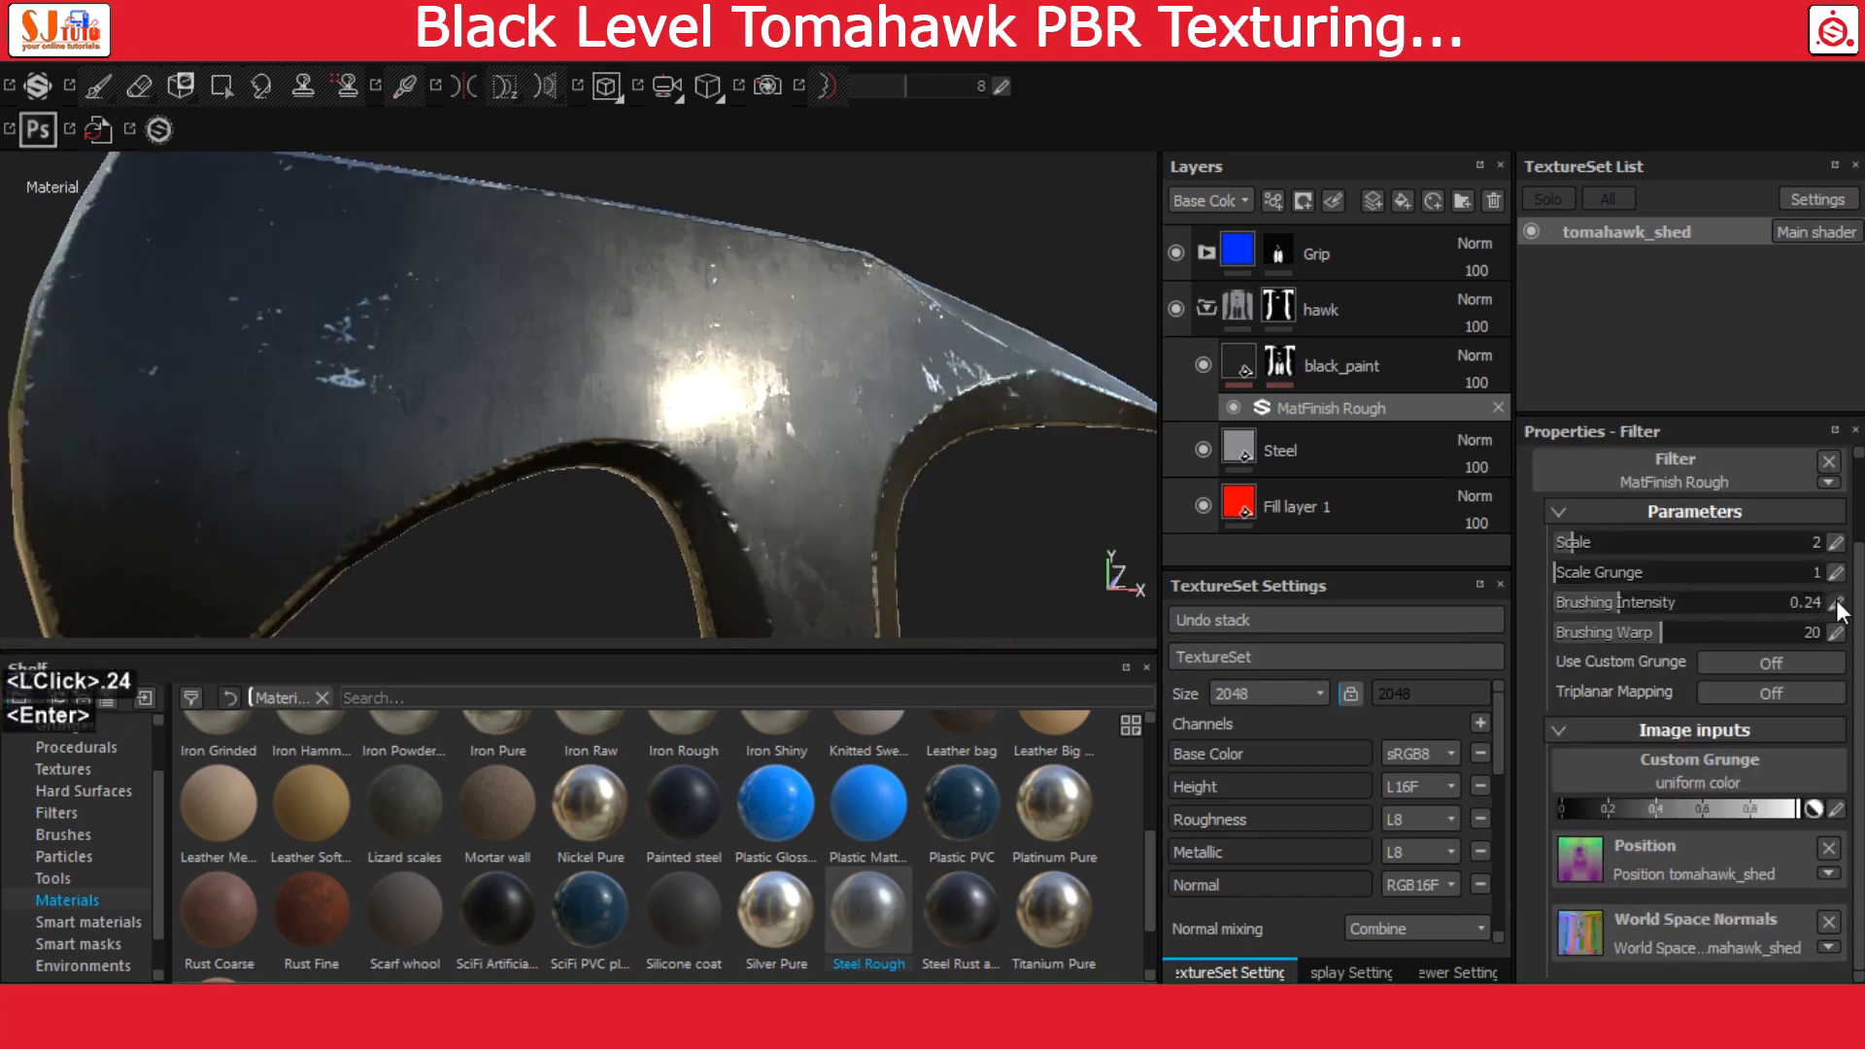
Add a fill layer above black_paint and disable its color, height, metal and normal channels, keeping only roughness
alt+drag(767, 467, 821, 490)
click(1402, 201)
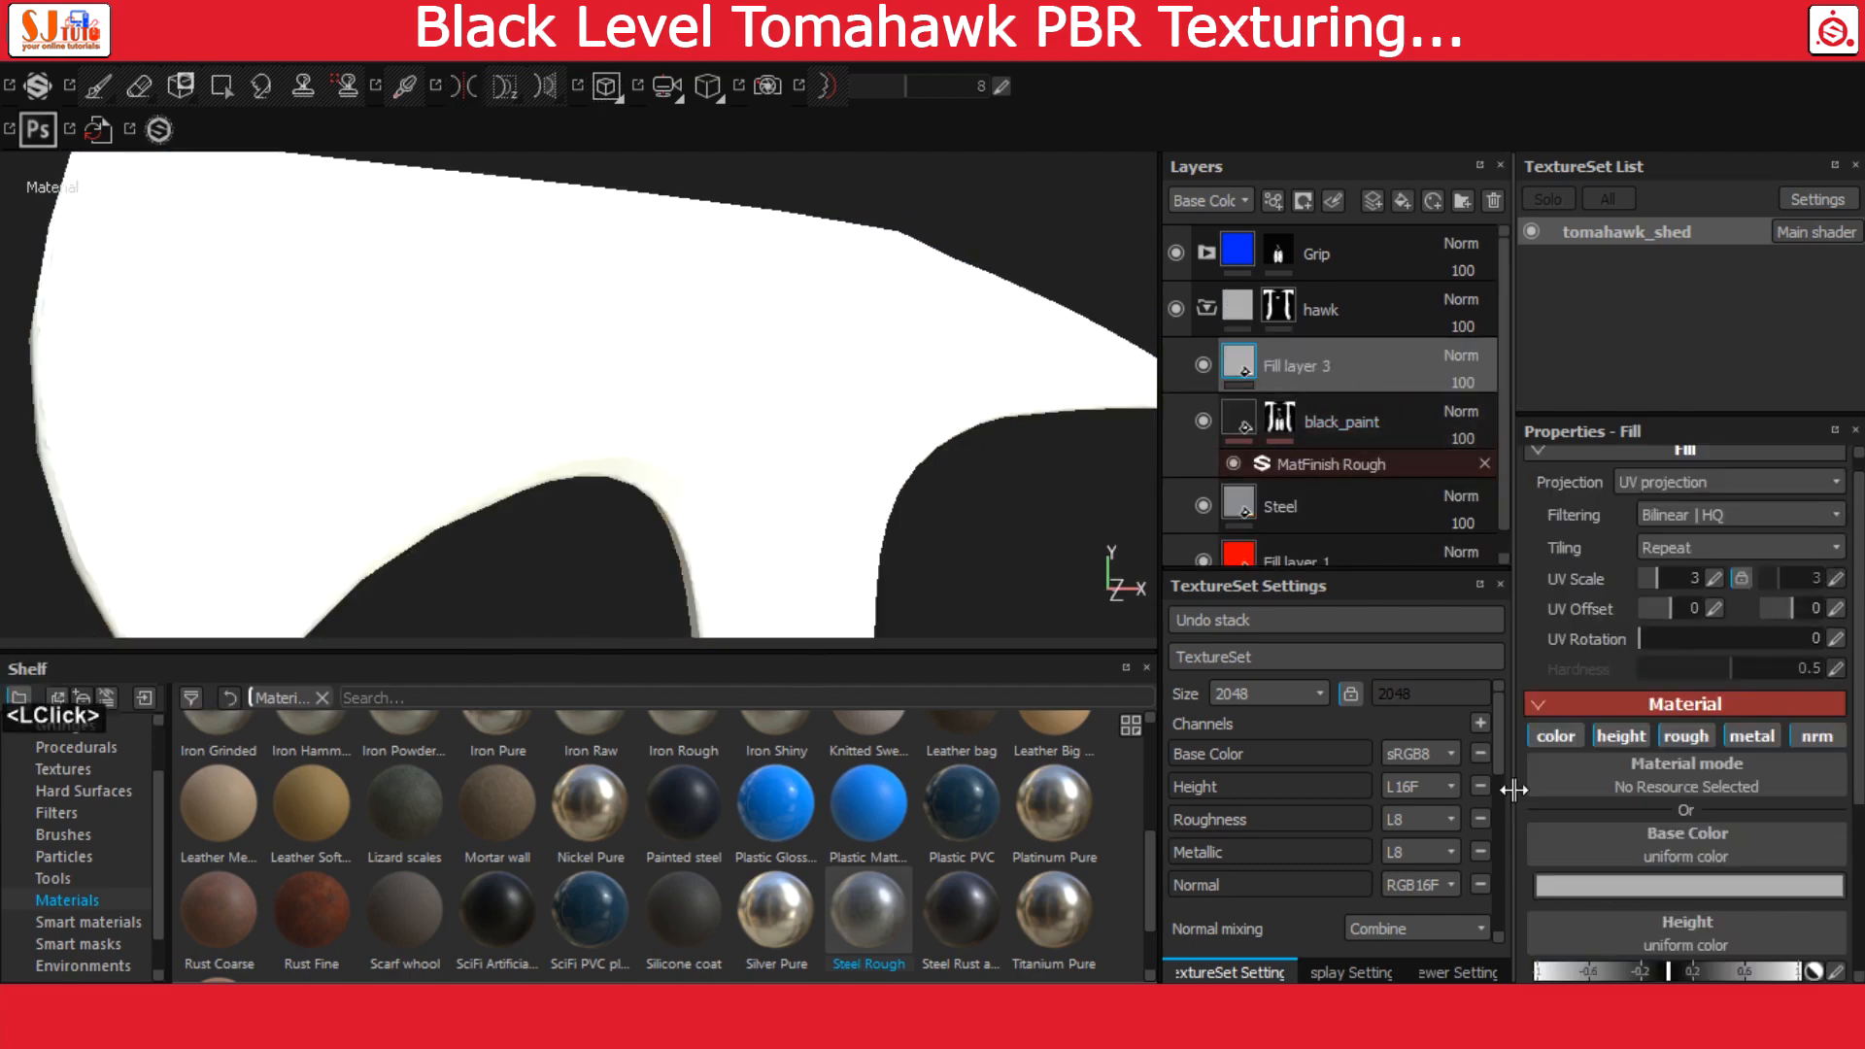
click(1566, 728)
click(1618, 734)
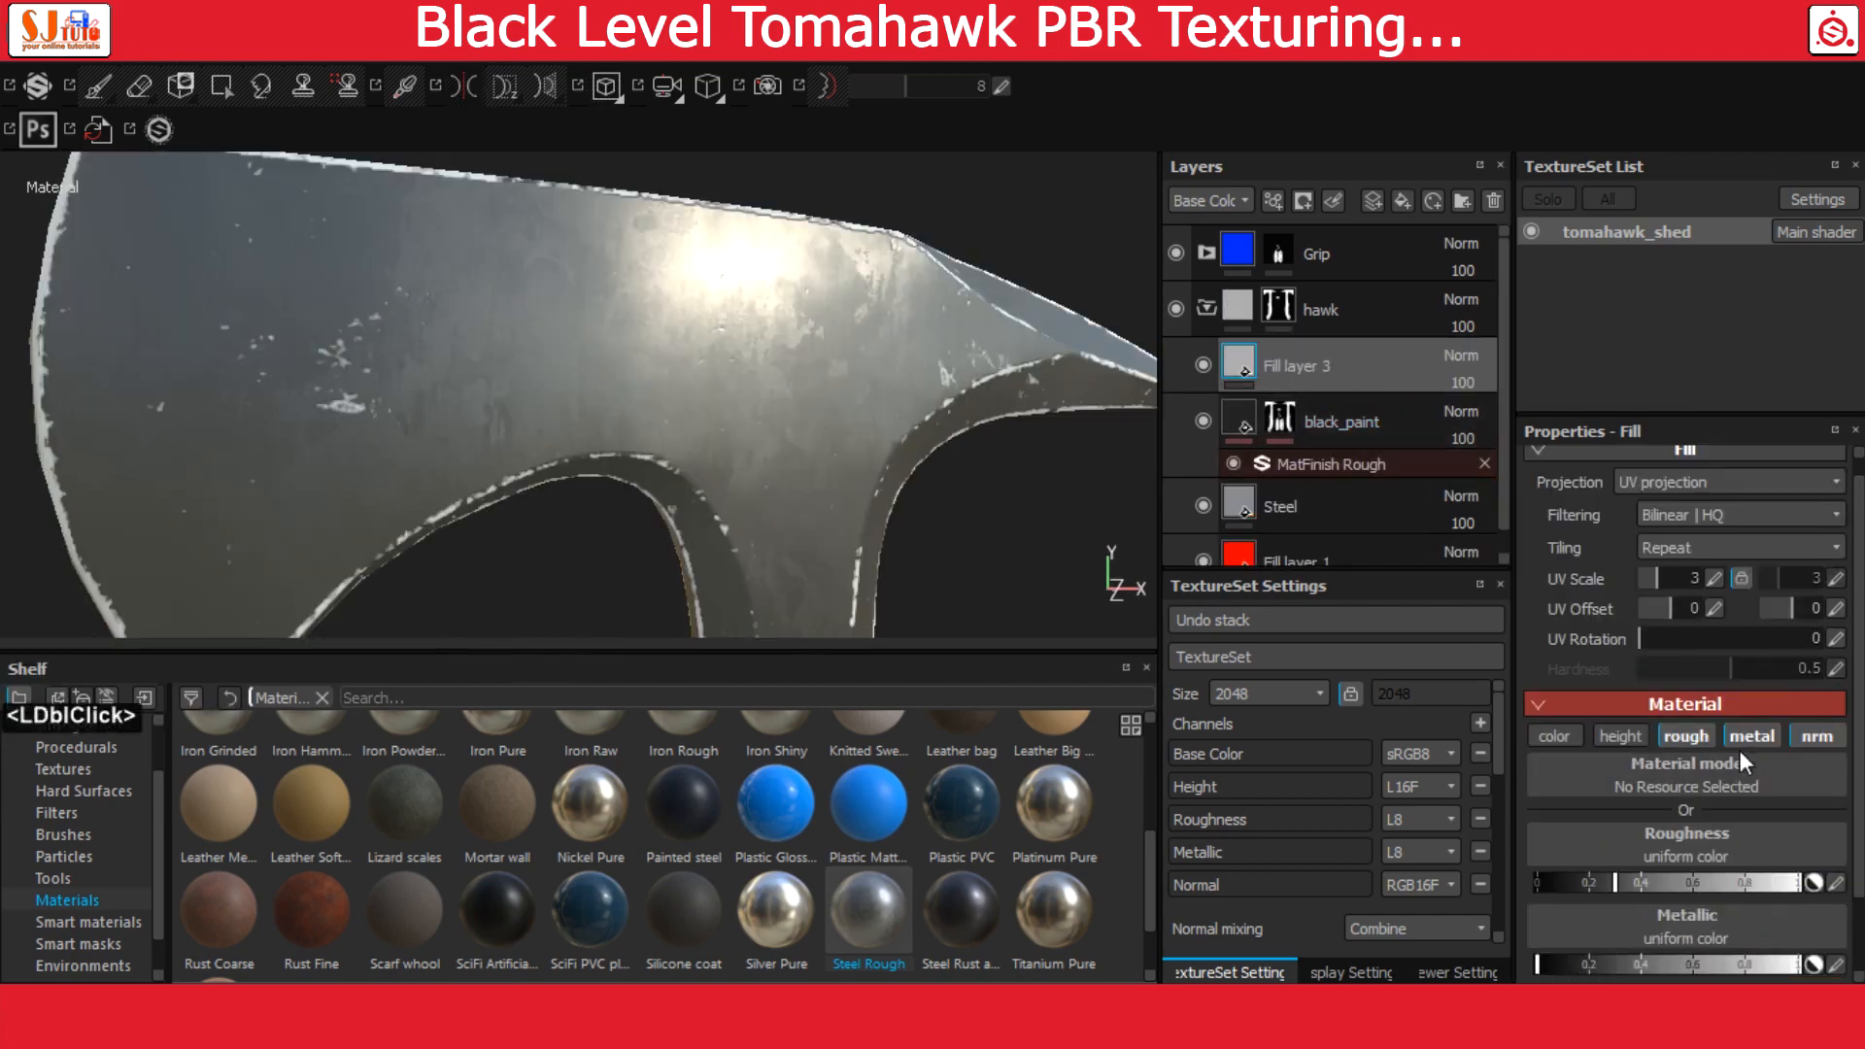
click(1746, 740)
click(1807, 736)
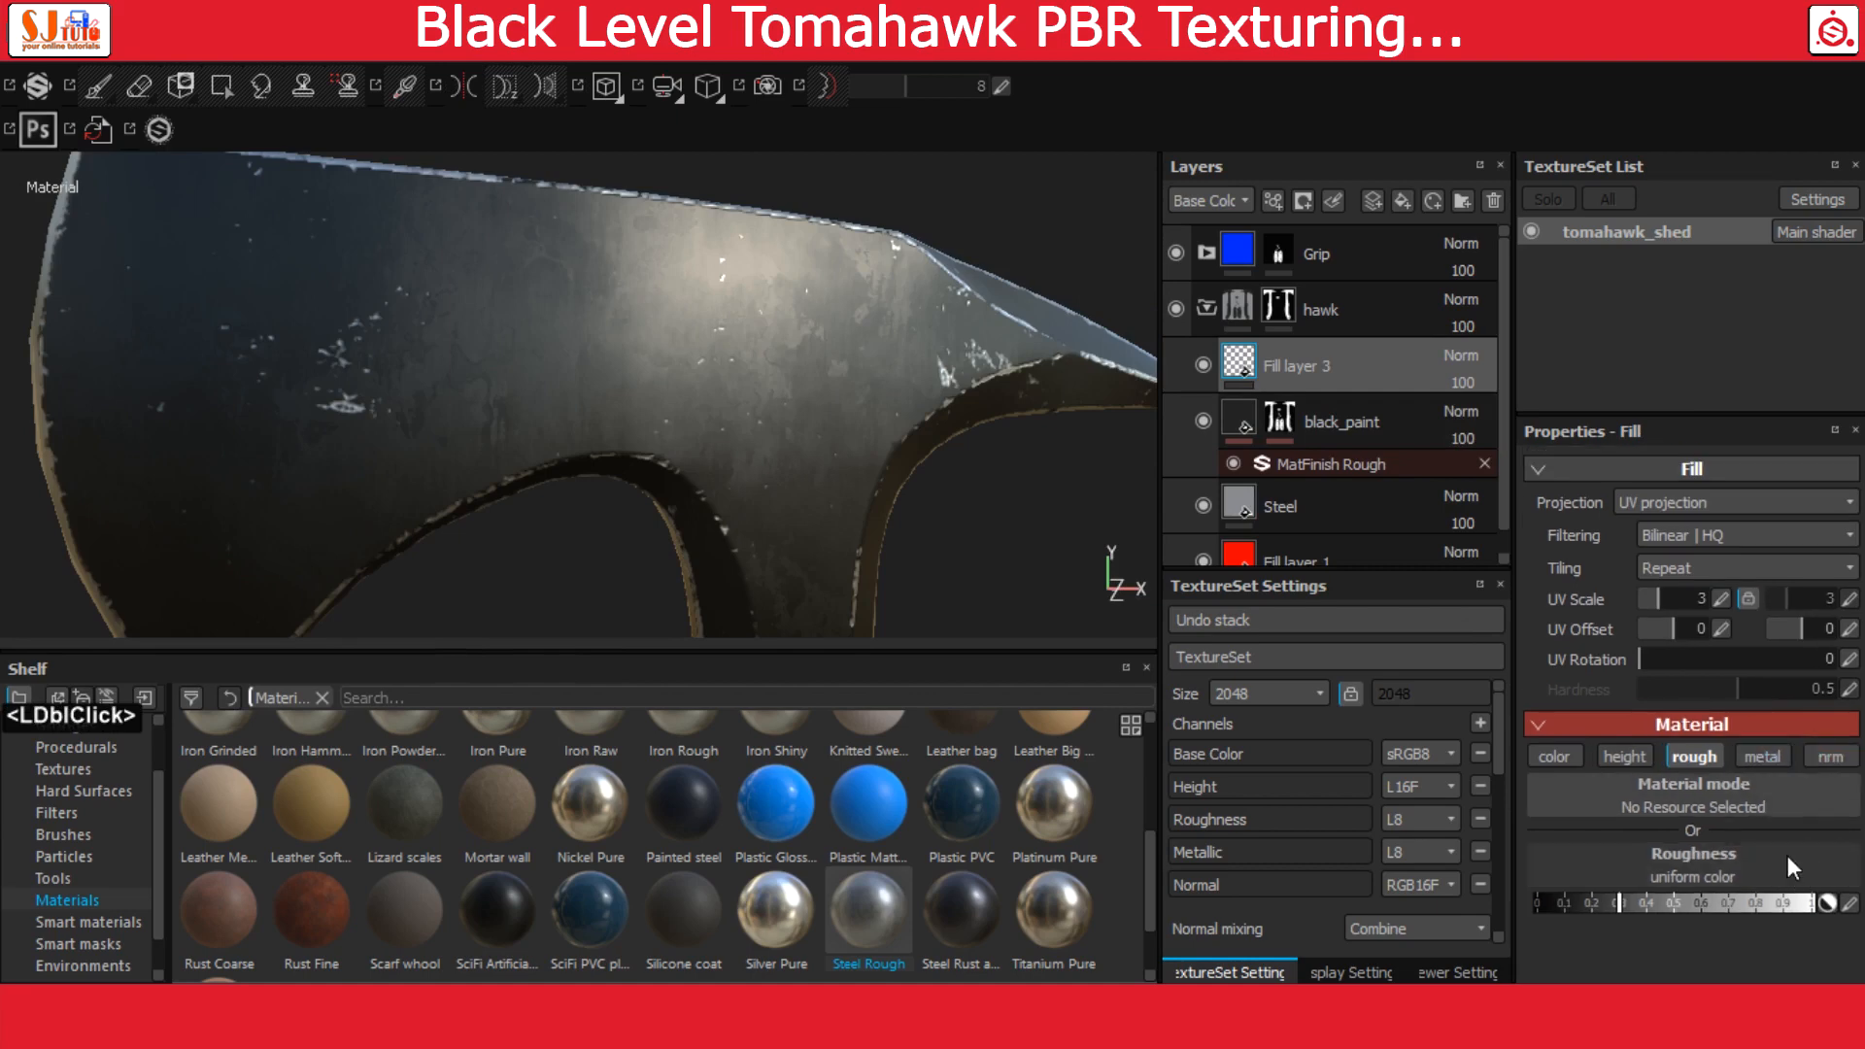
Assign the Grunge Scratches Dirty texture to the roughness channel of Fill layer 3
click(1705, 859)
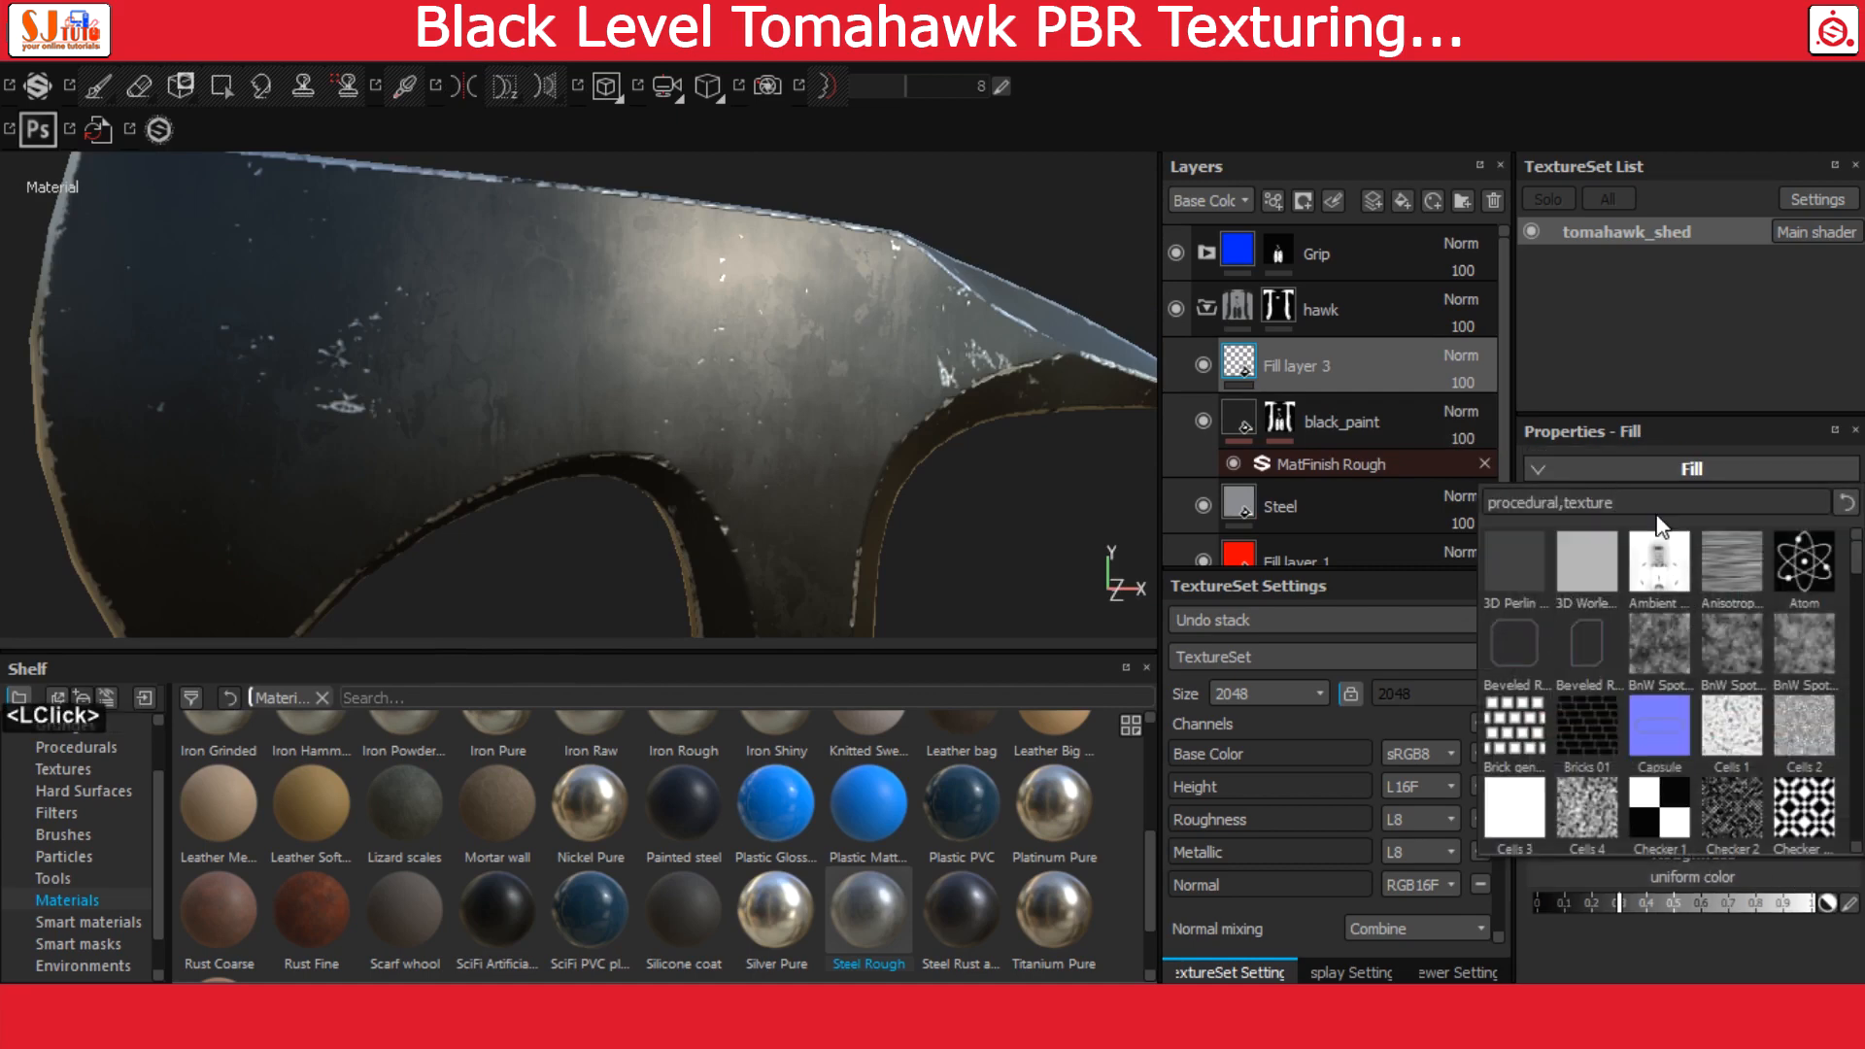
text(grun)
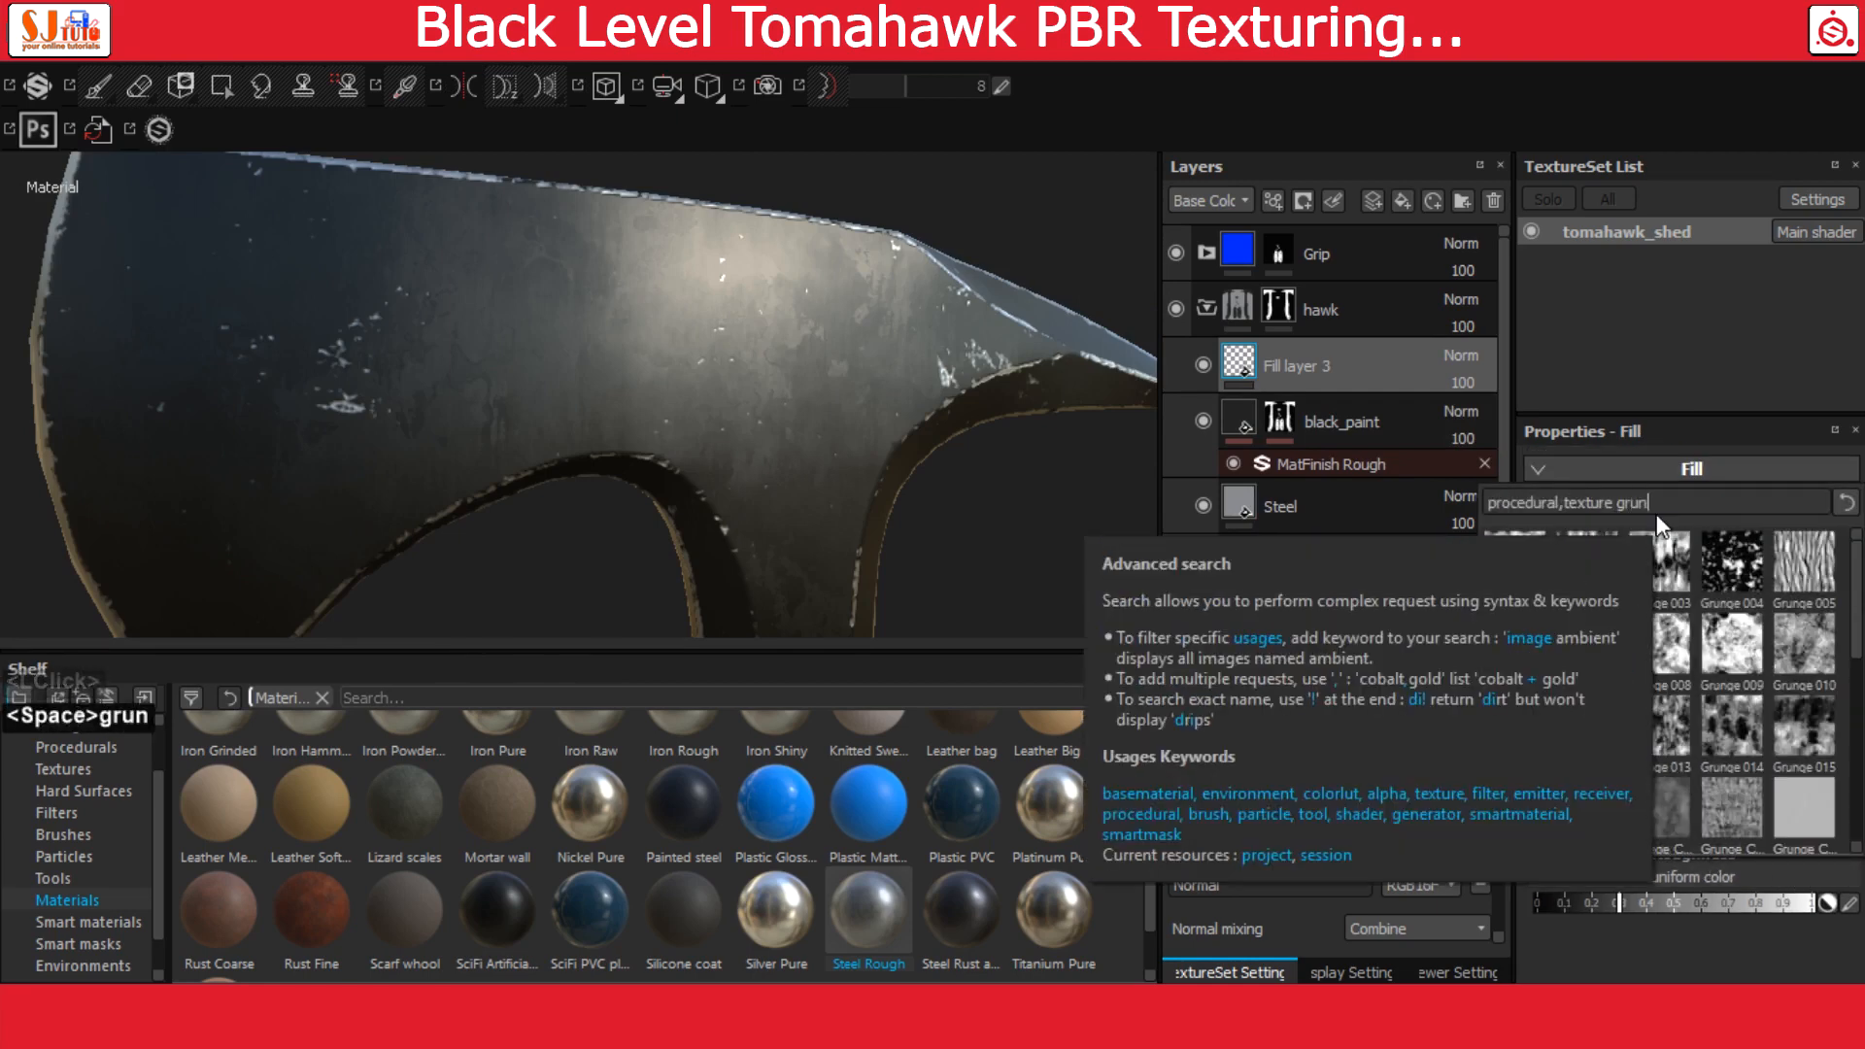
text(ge s)
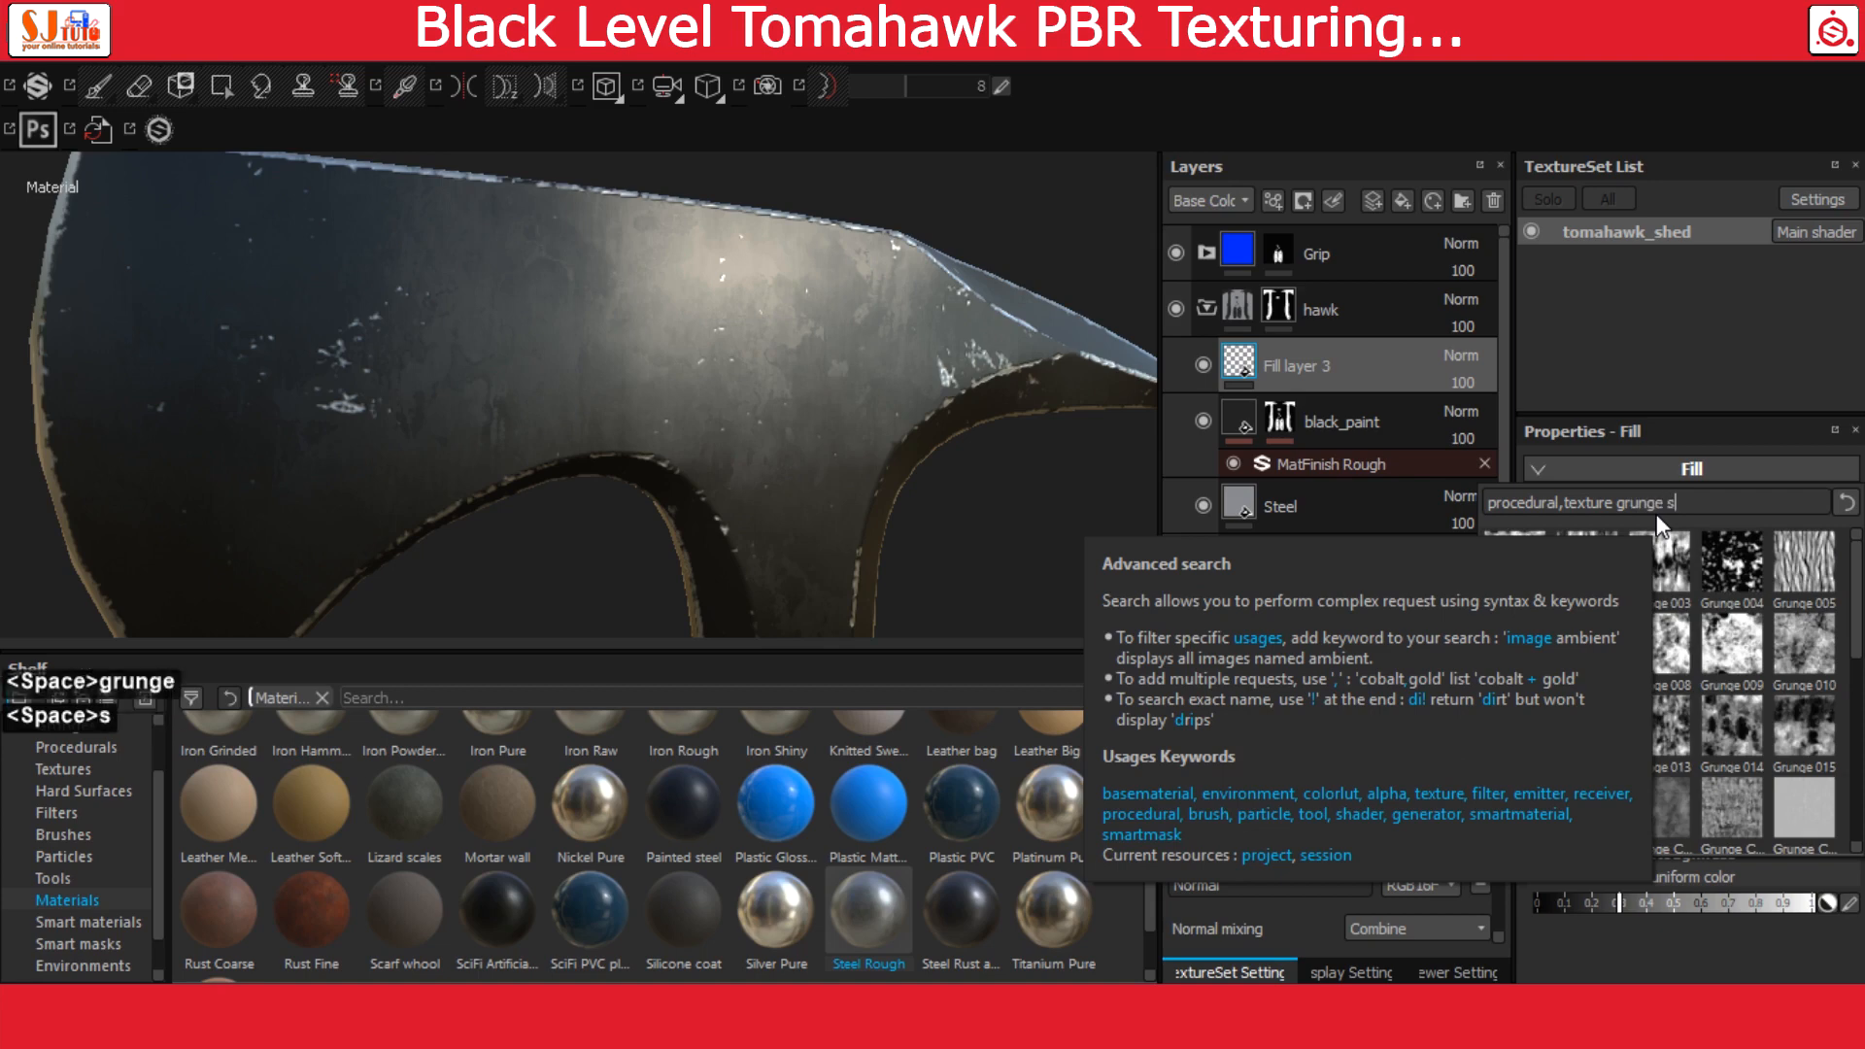
text(cratch)
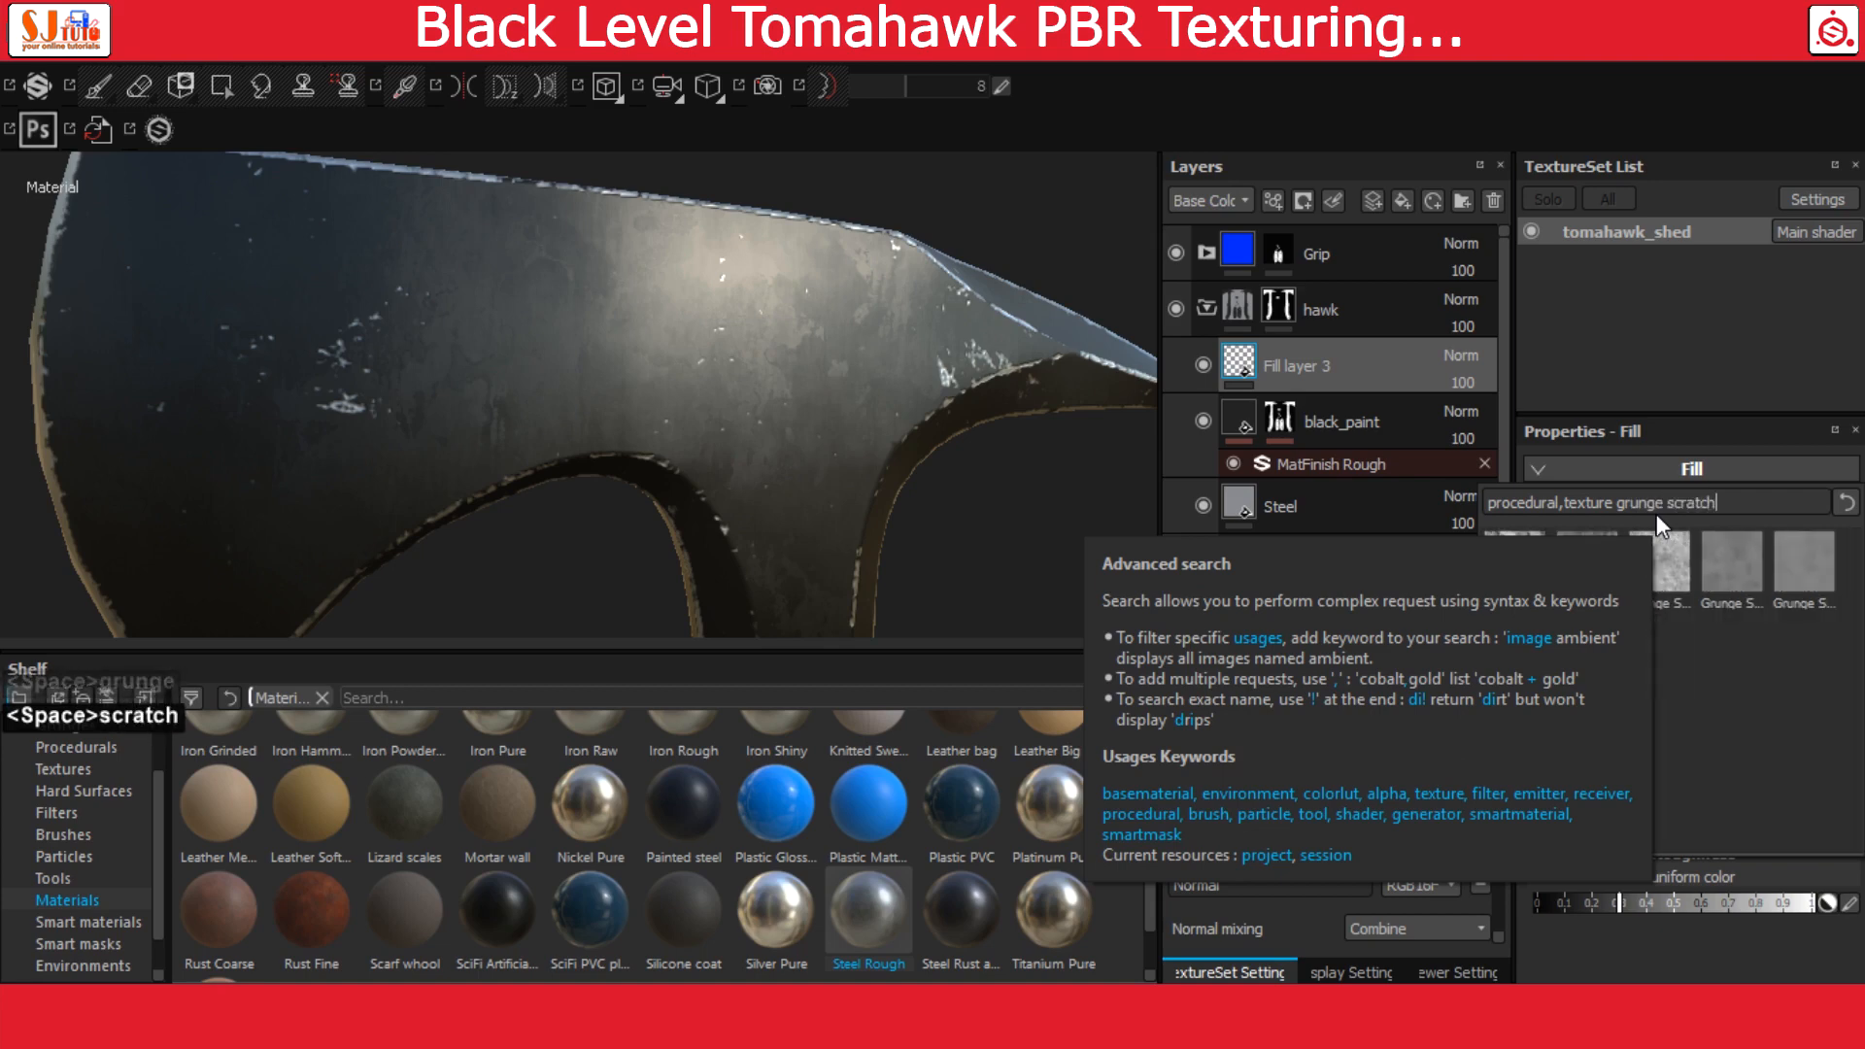
click(1741, 551)
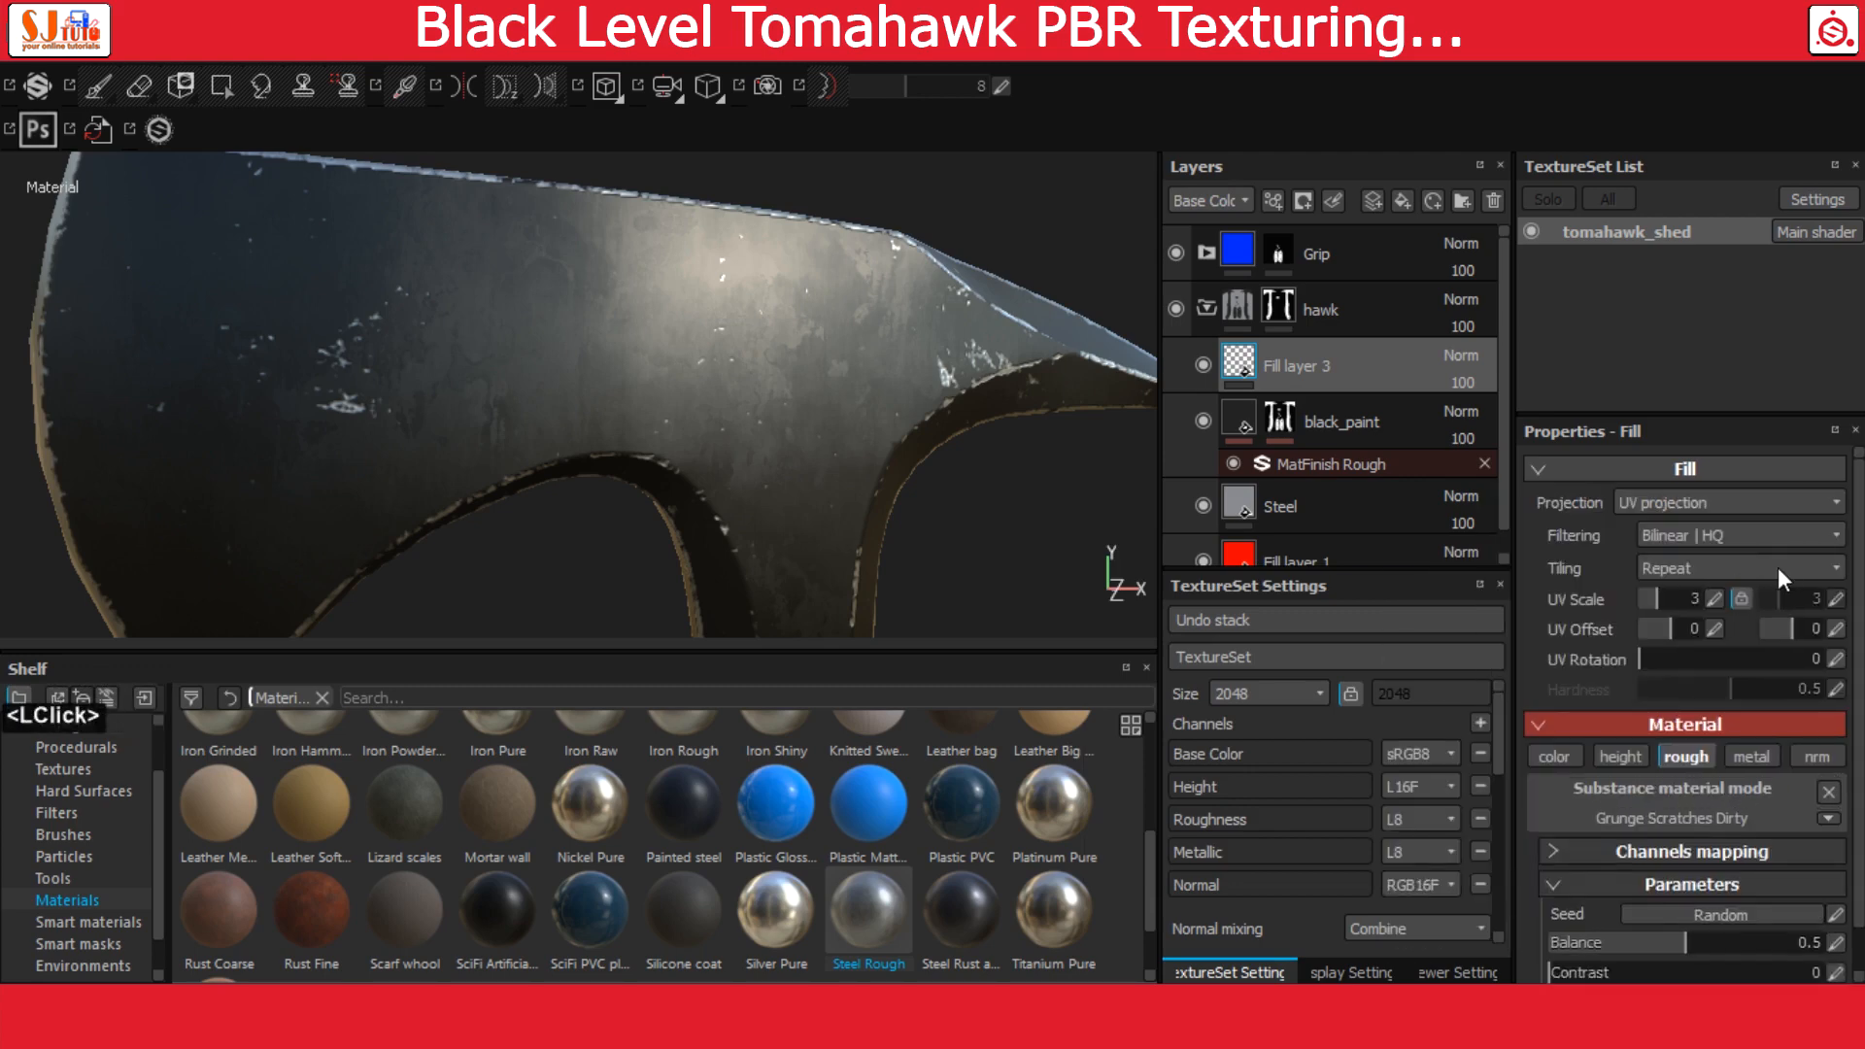
Set the Grunge Scratches Dirty balance to 0.44 and its contrast to 0.7
click(1837, 929)
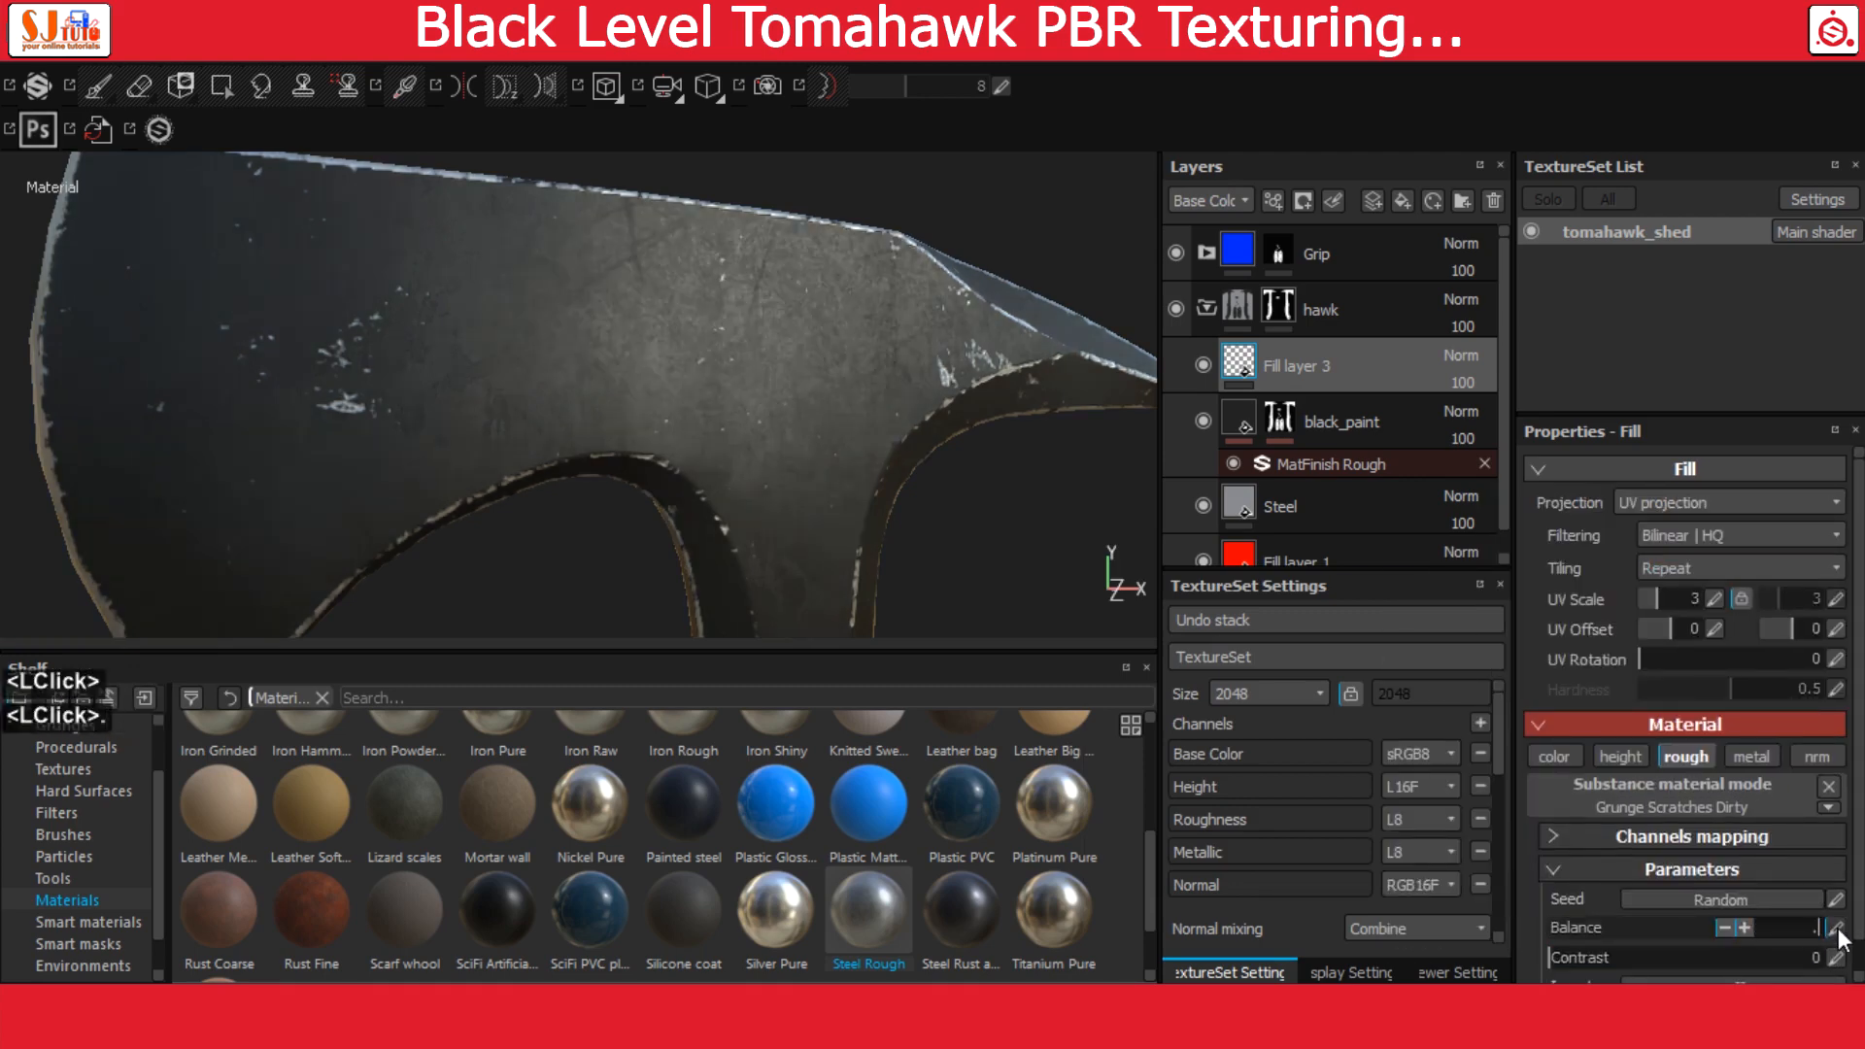
text(.44)
key(Return)
click(1836, 958)
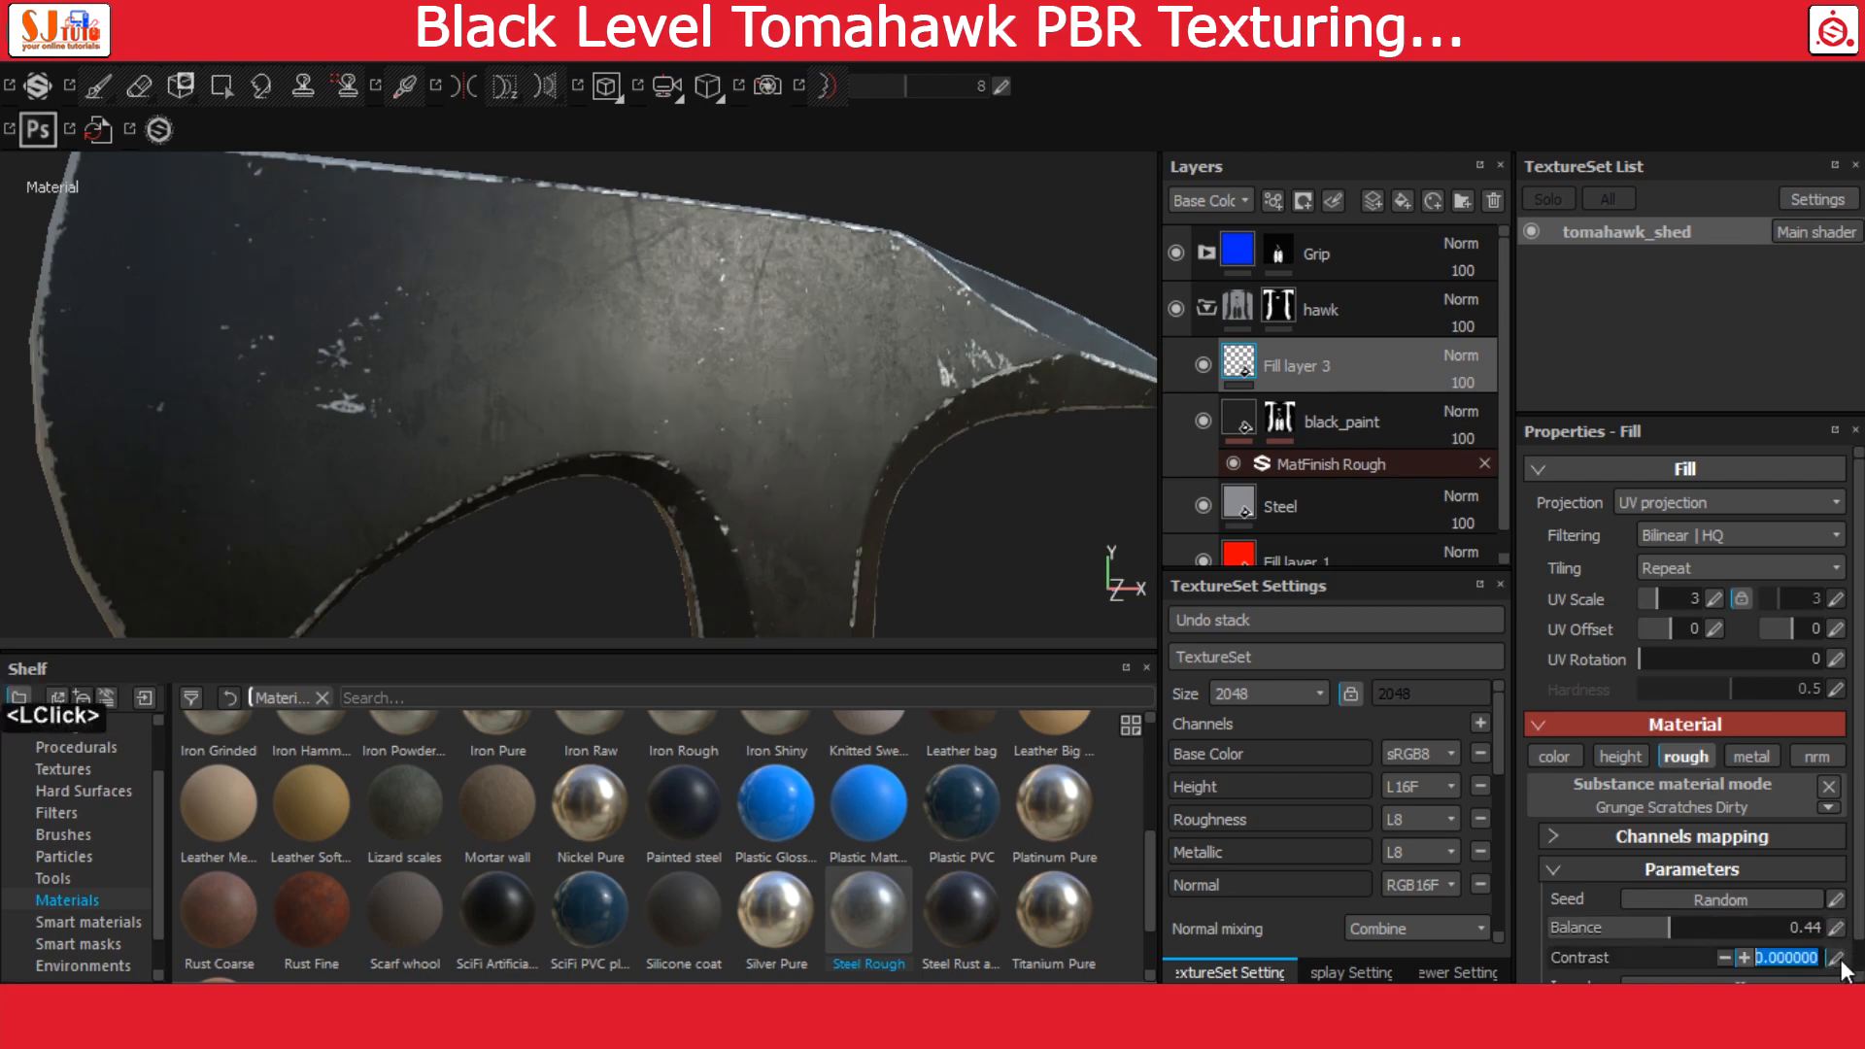
click(1839, 960)
text(.7)
key(Return)
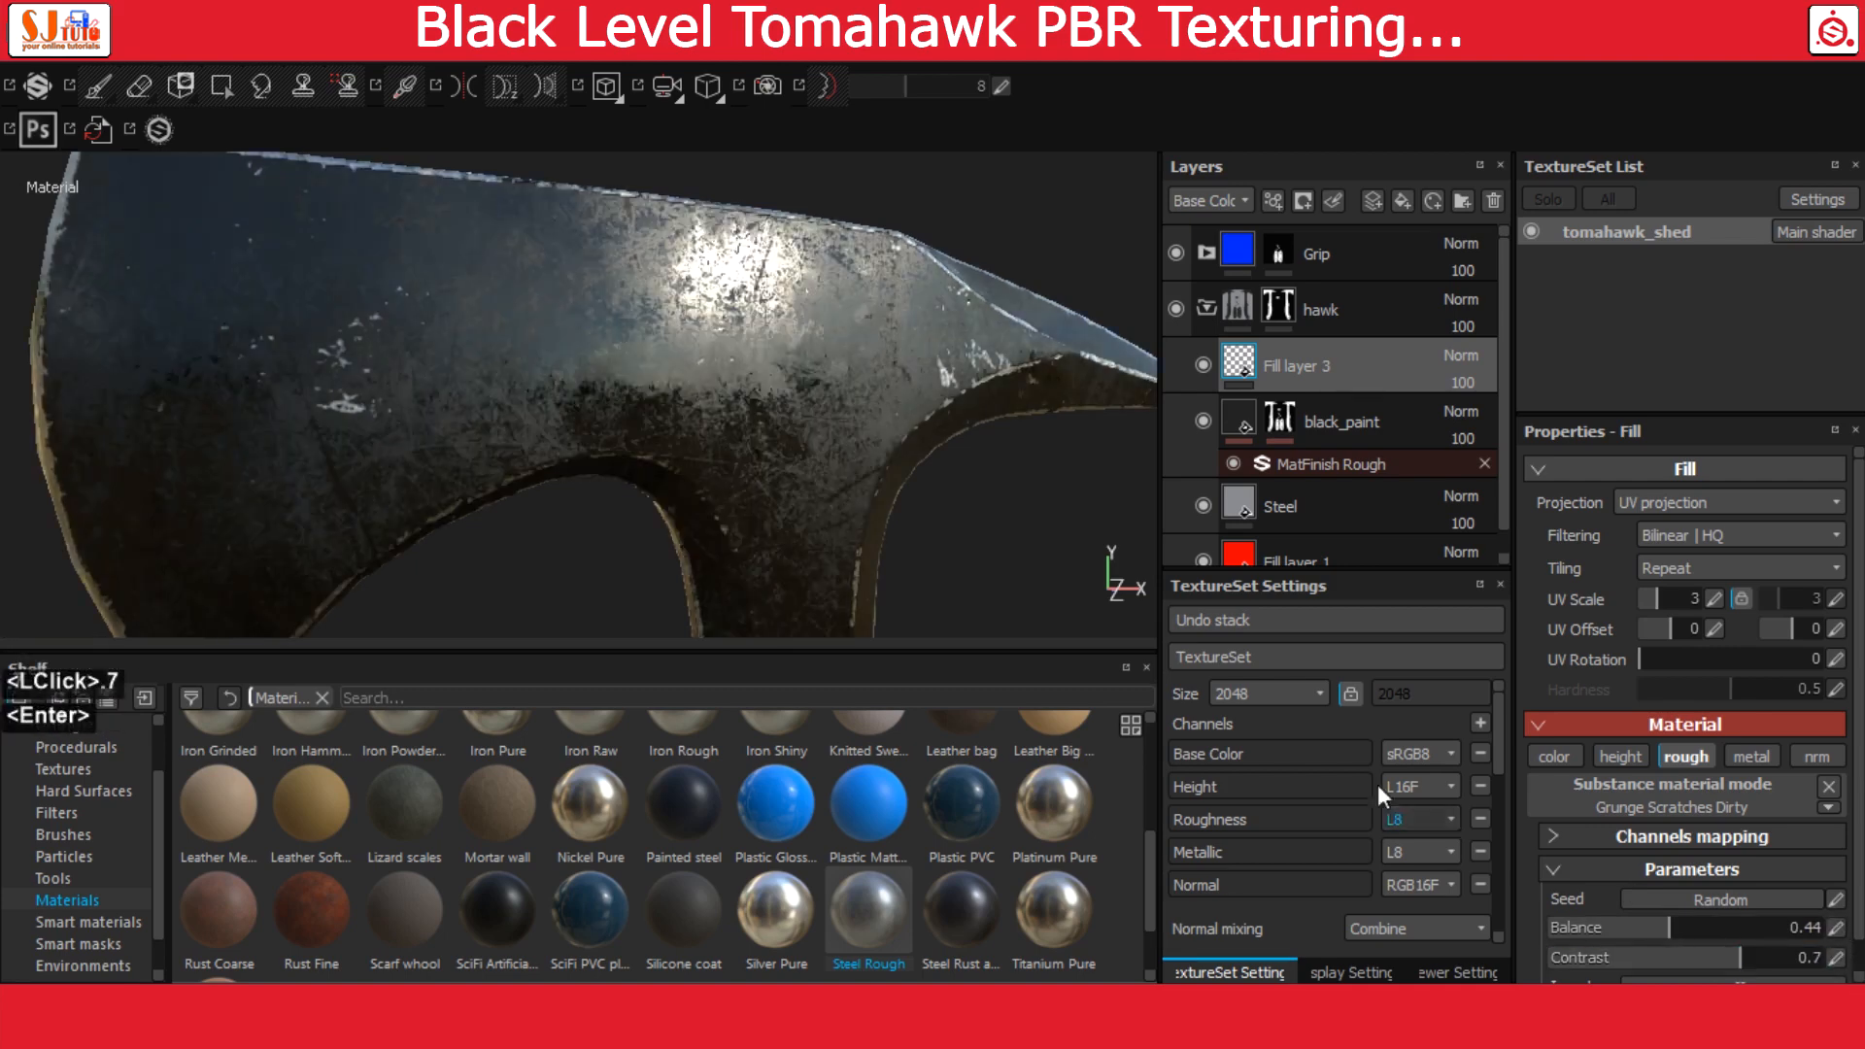
Reduce Fill layer 3's opacity in the Roughness channel to 30, and return the layer stack to Base Color
click(1205, 204)
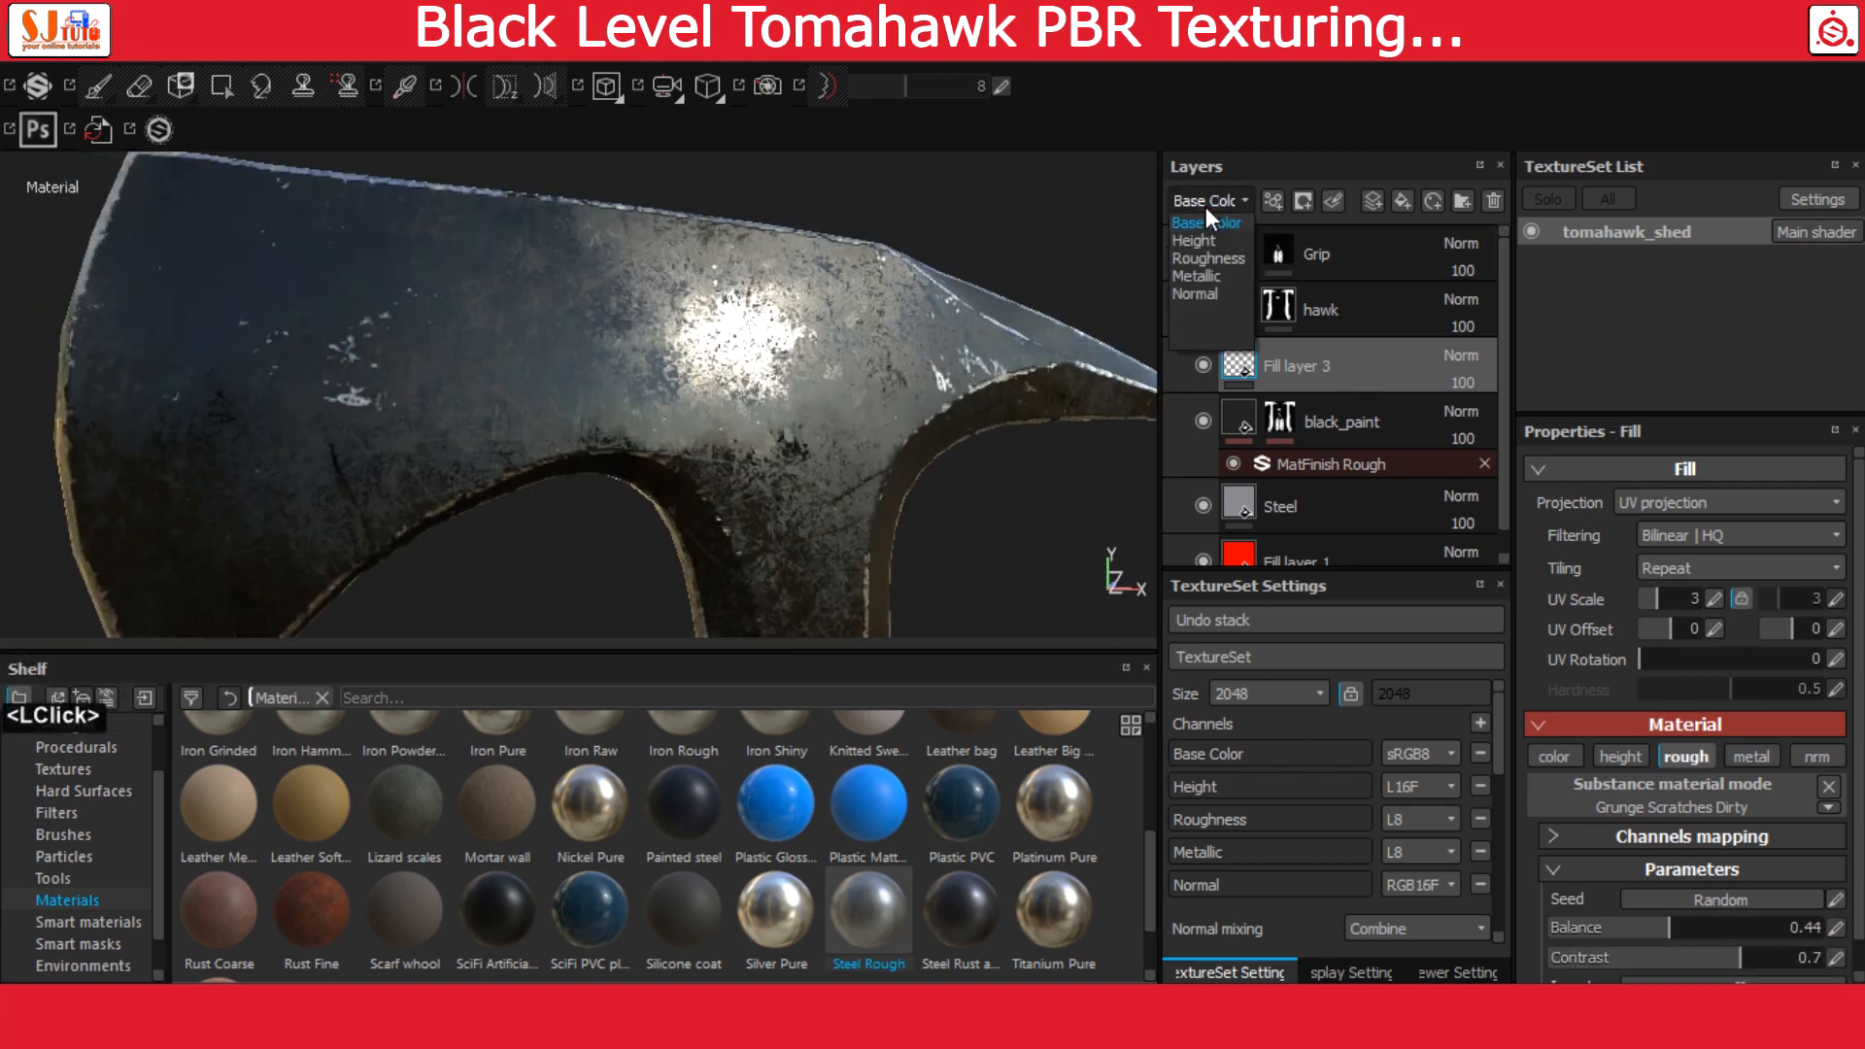
click(1214, 257)
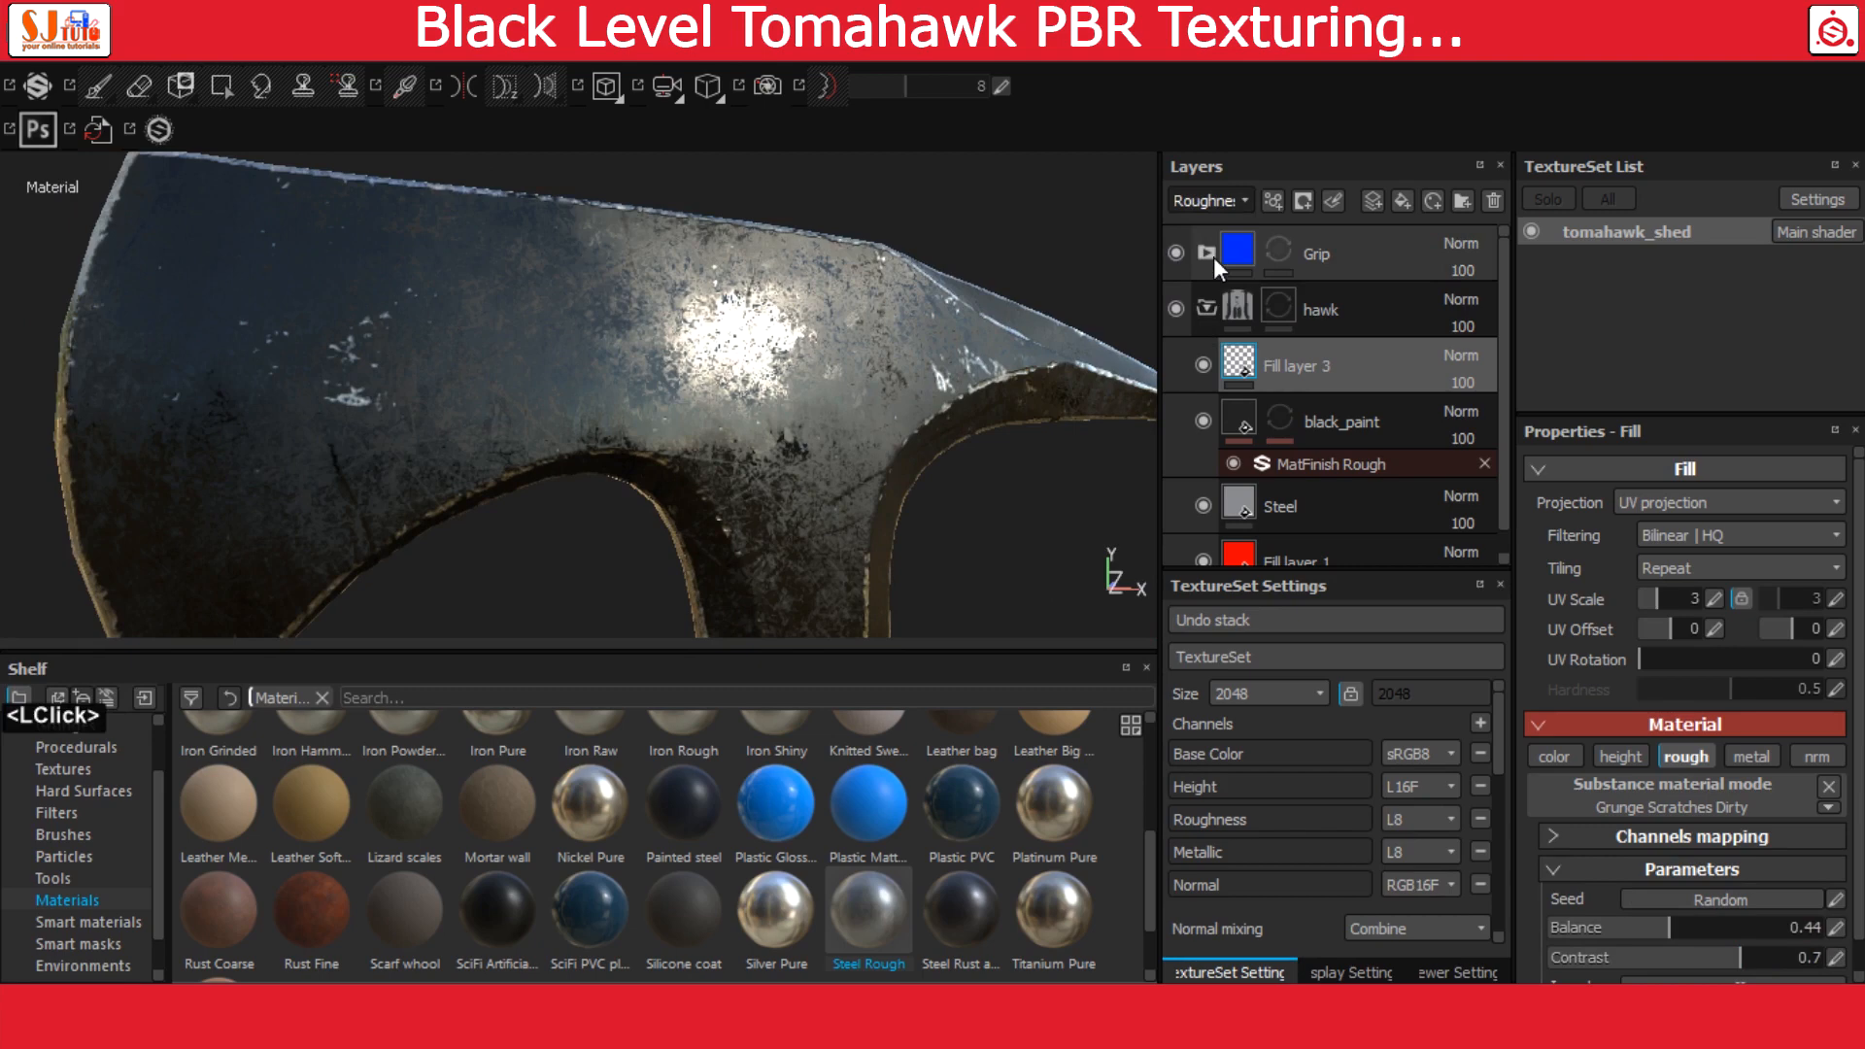
click(1462, 382)
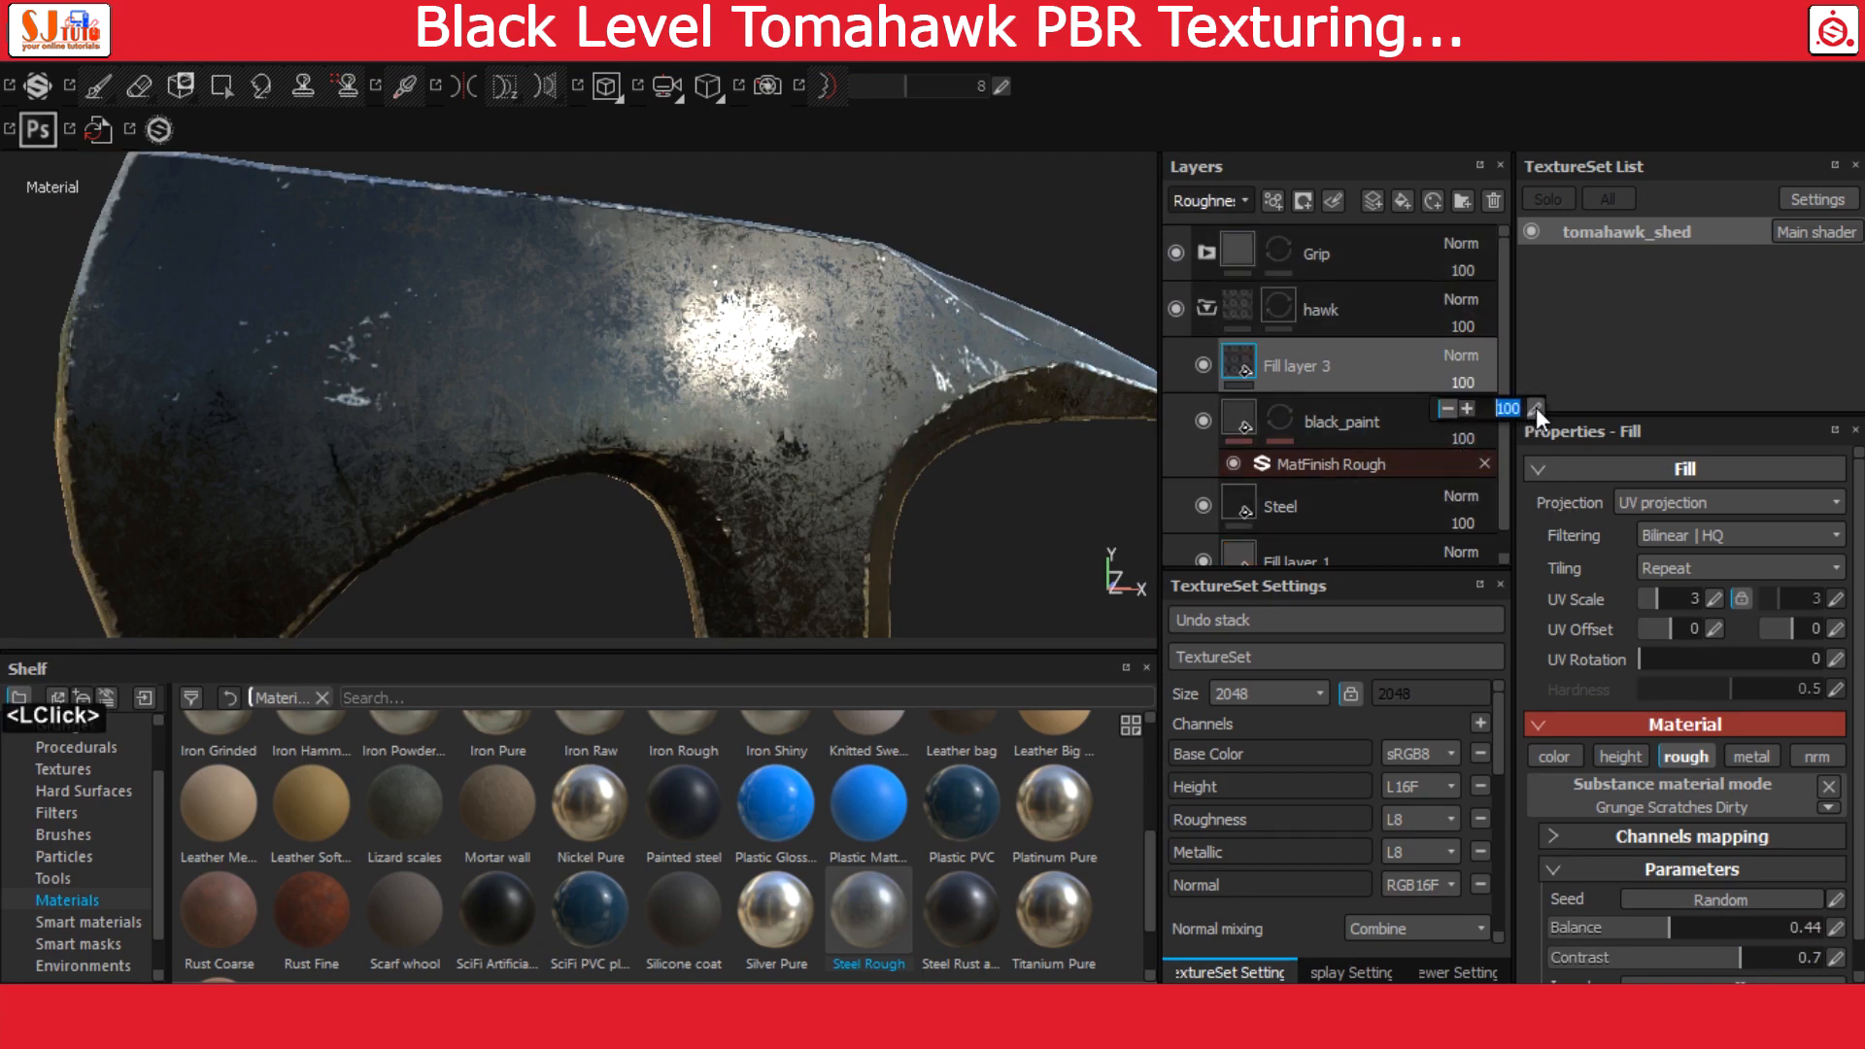
text(30)
key(Return)
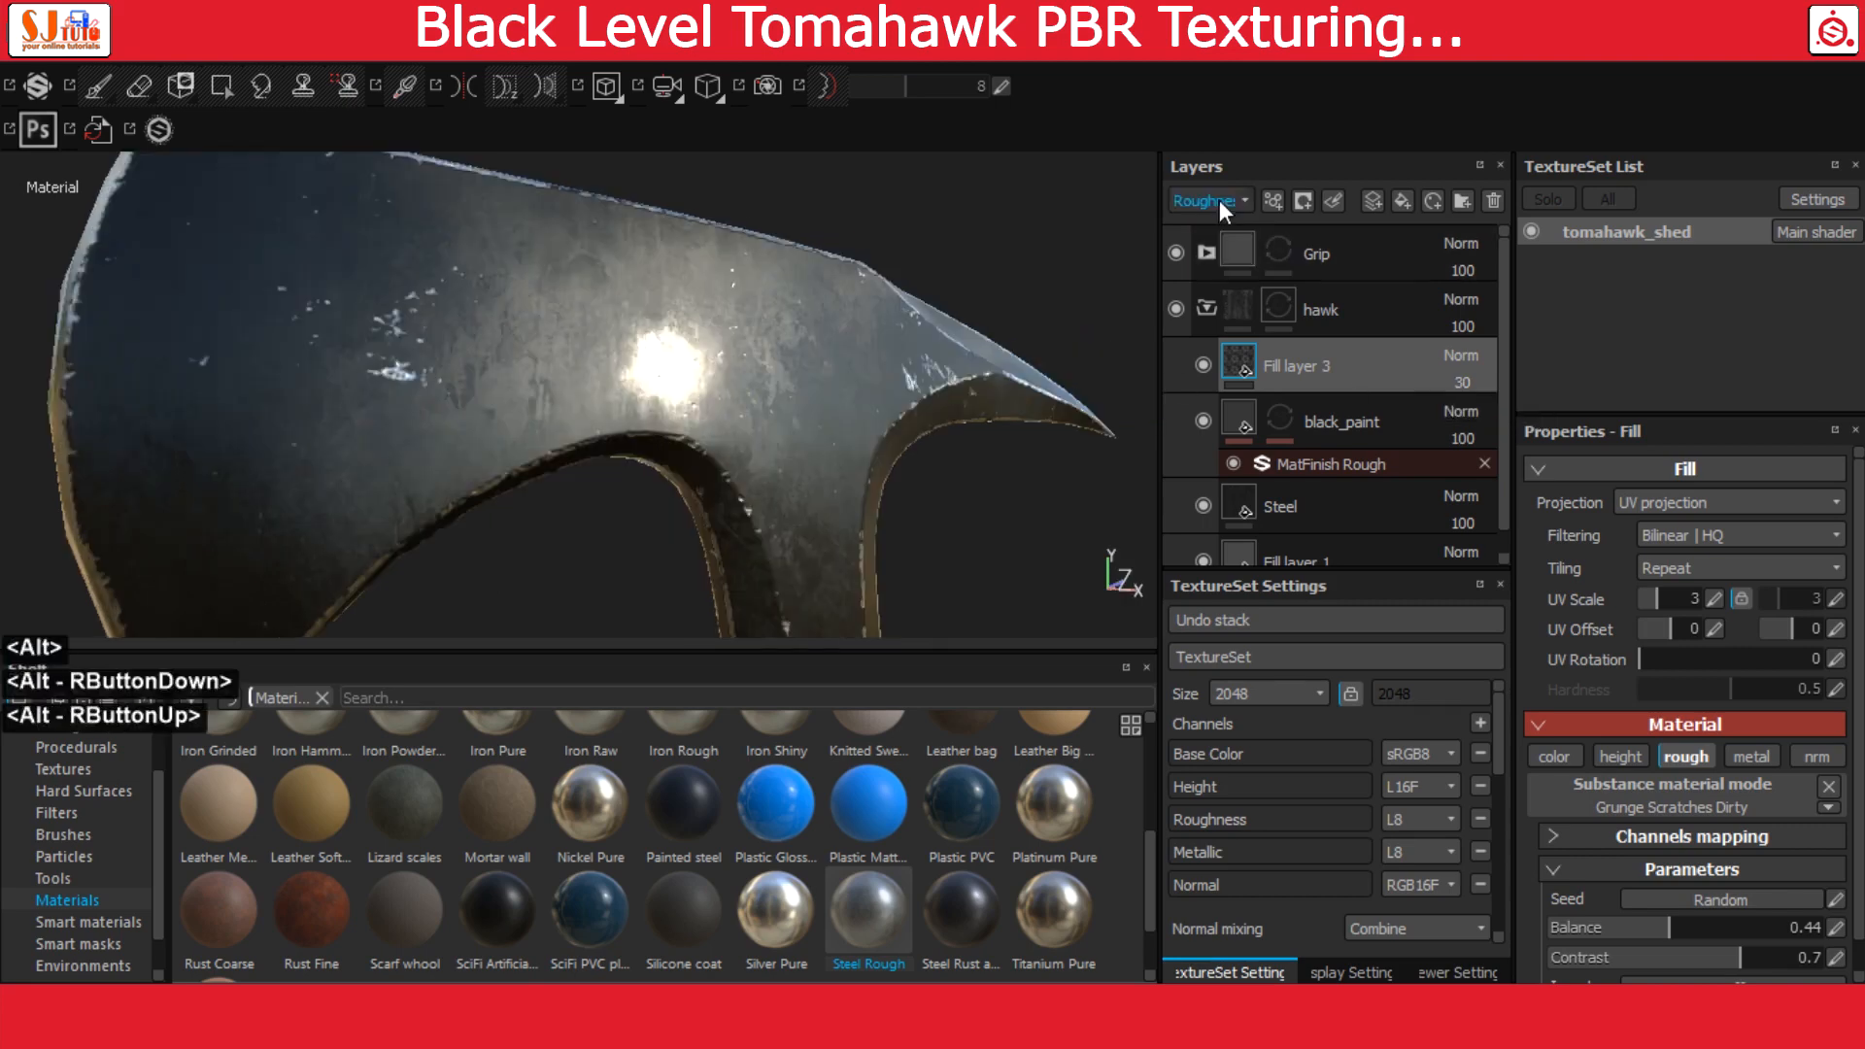
click(1220, 202)
click(1221, 221)
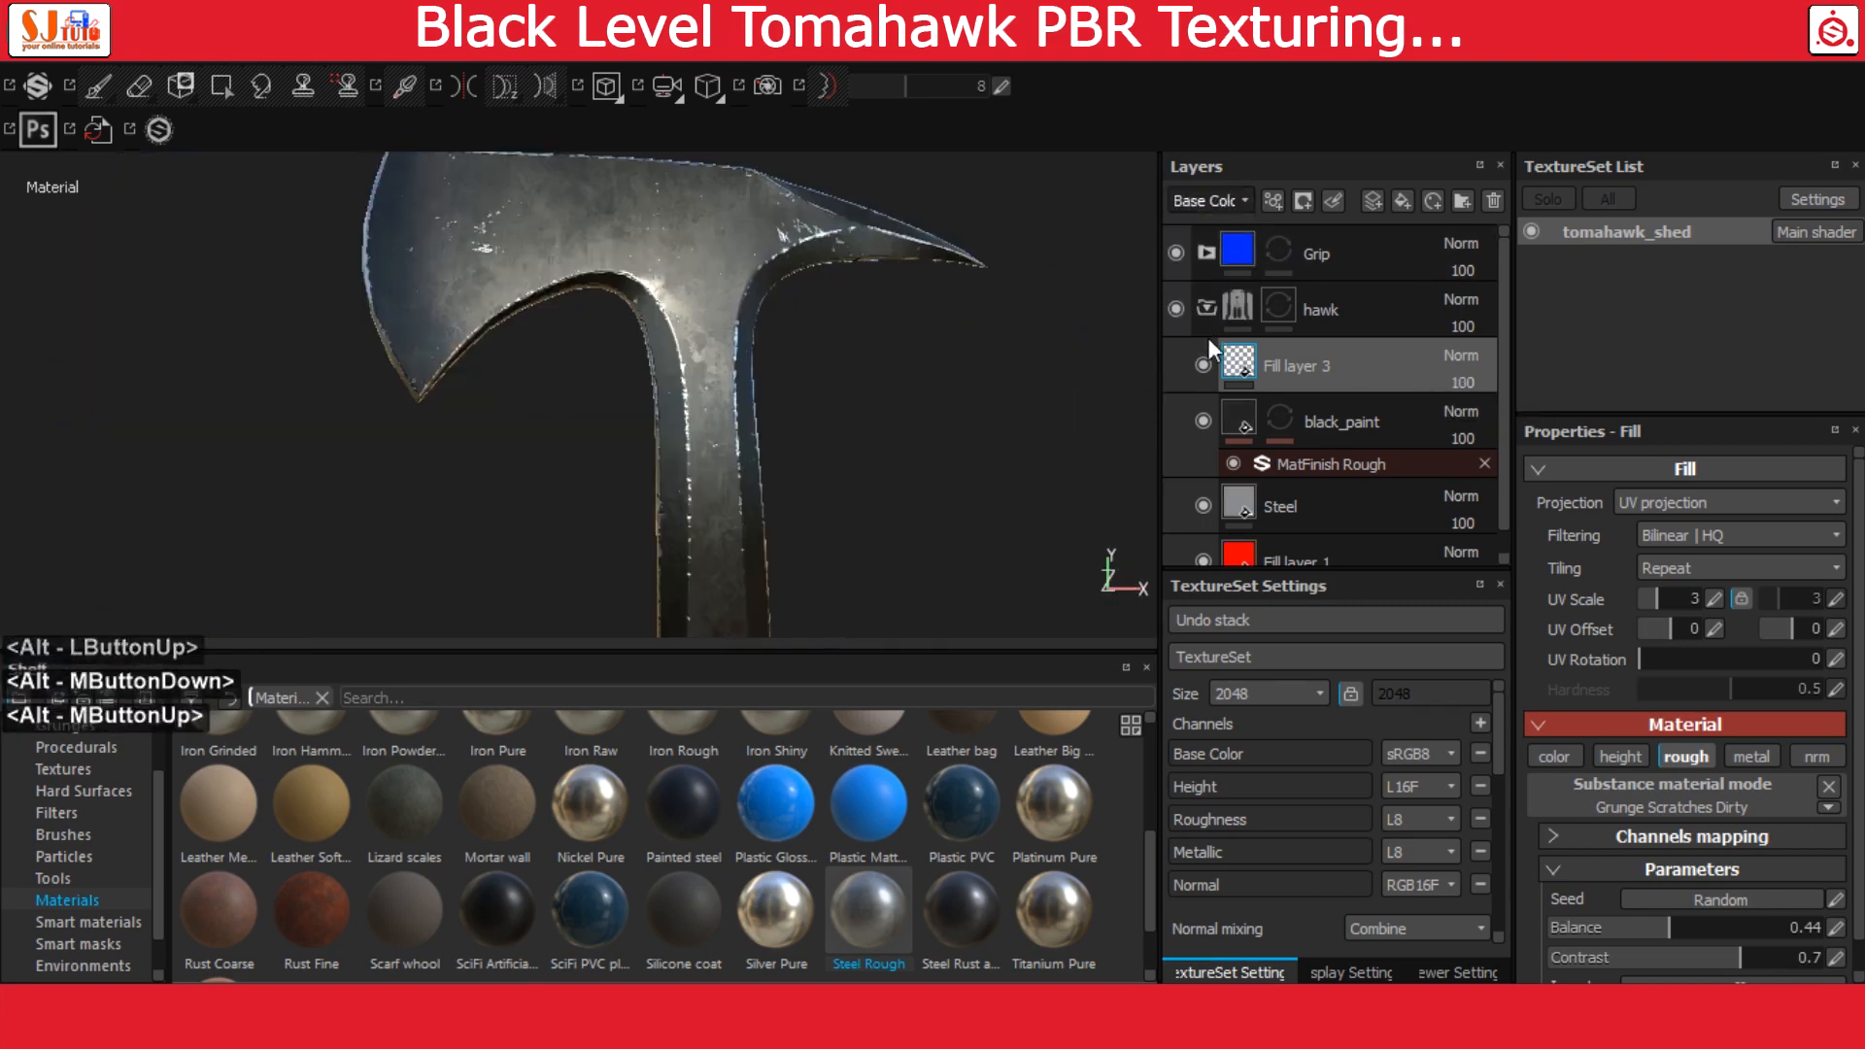
Find the Rubber Dry smart material and add it above Fill layer 2 inside the Grip folder
click(1207, 309)
click(1206, 251)
click(1205, 252)
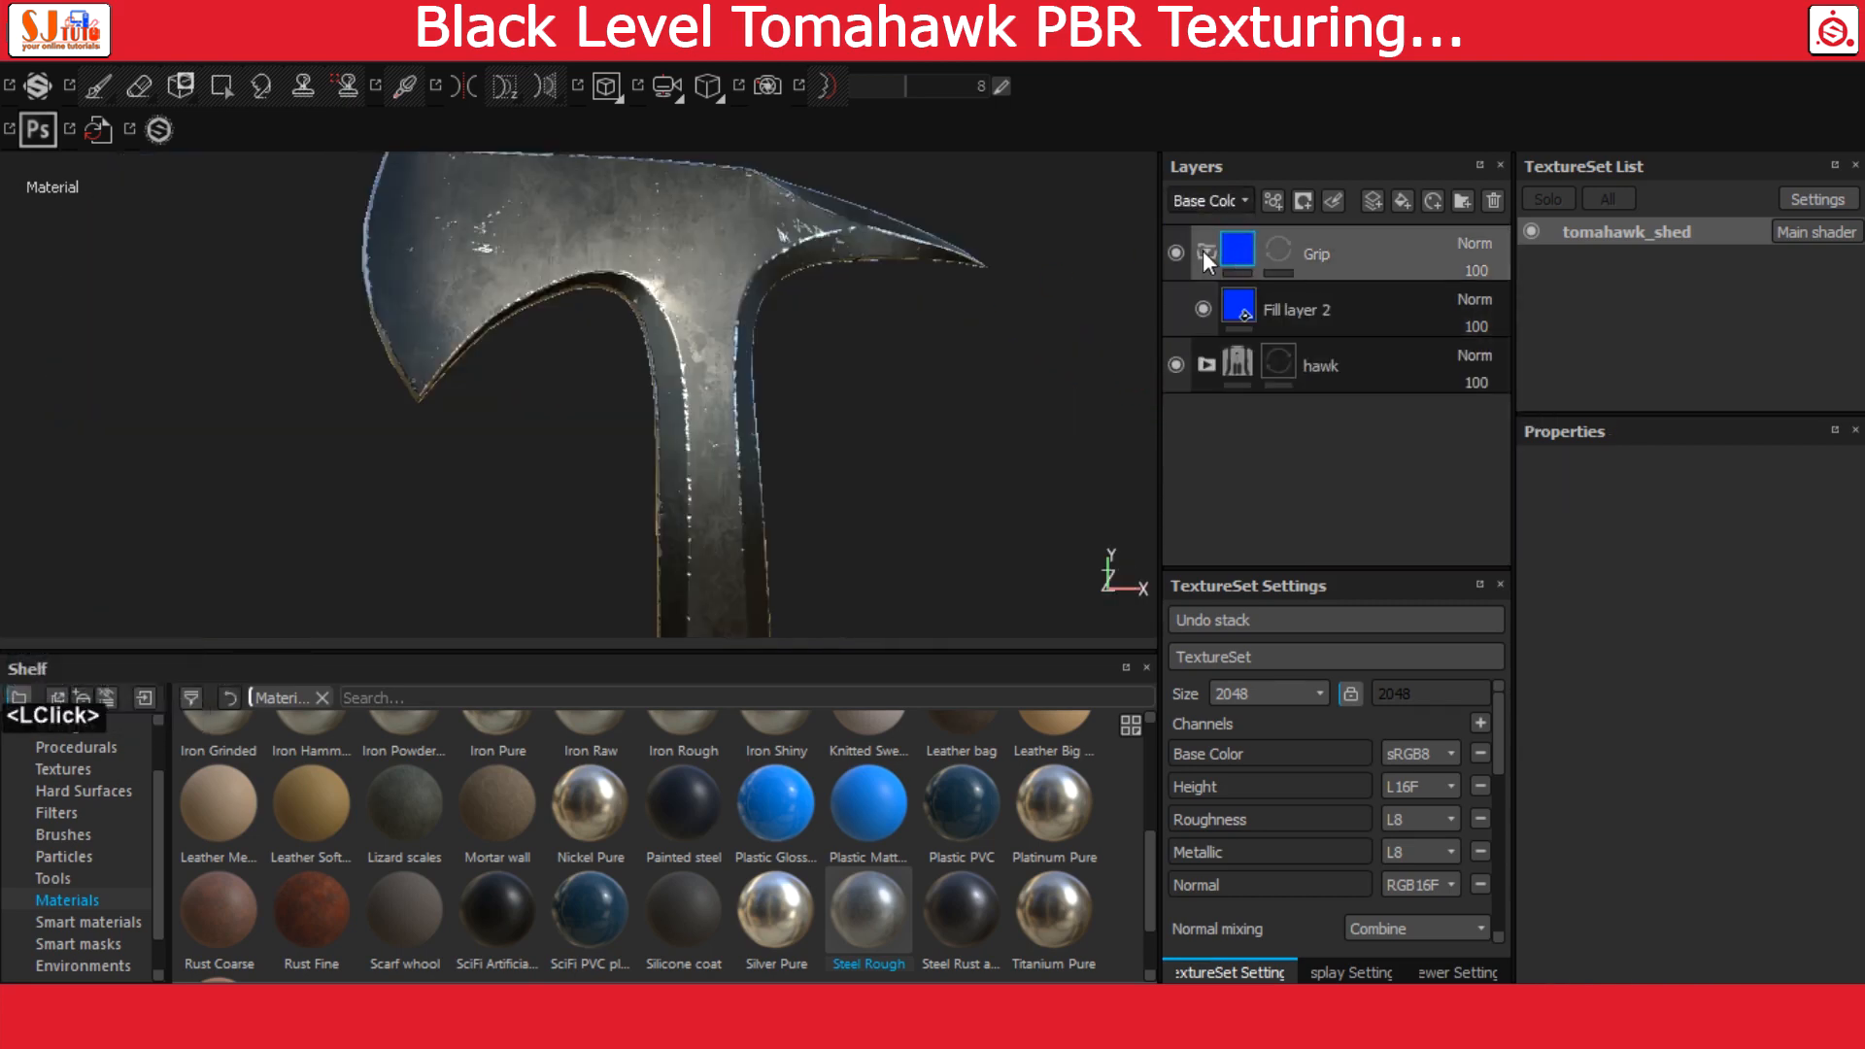
click(1301, 318)
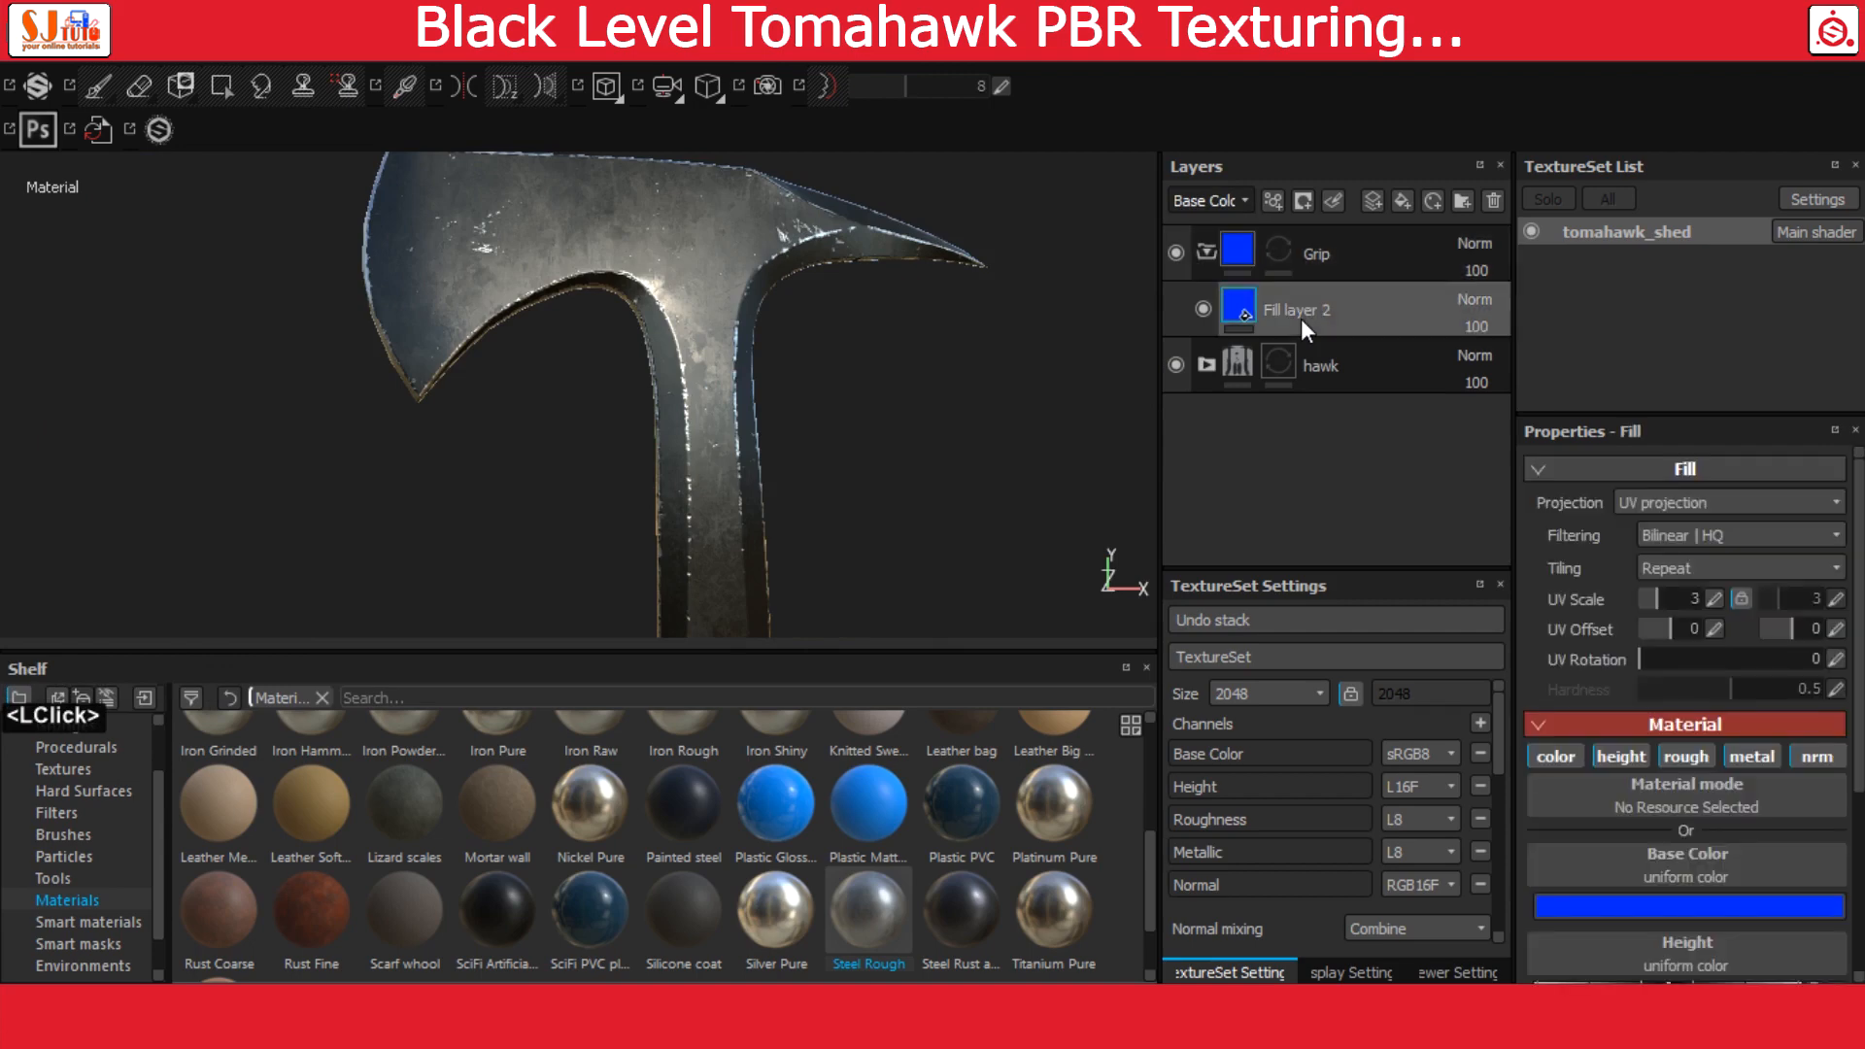
click(87, 922)
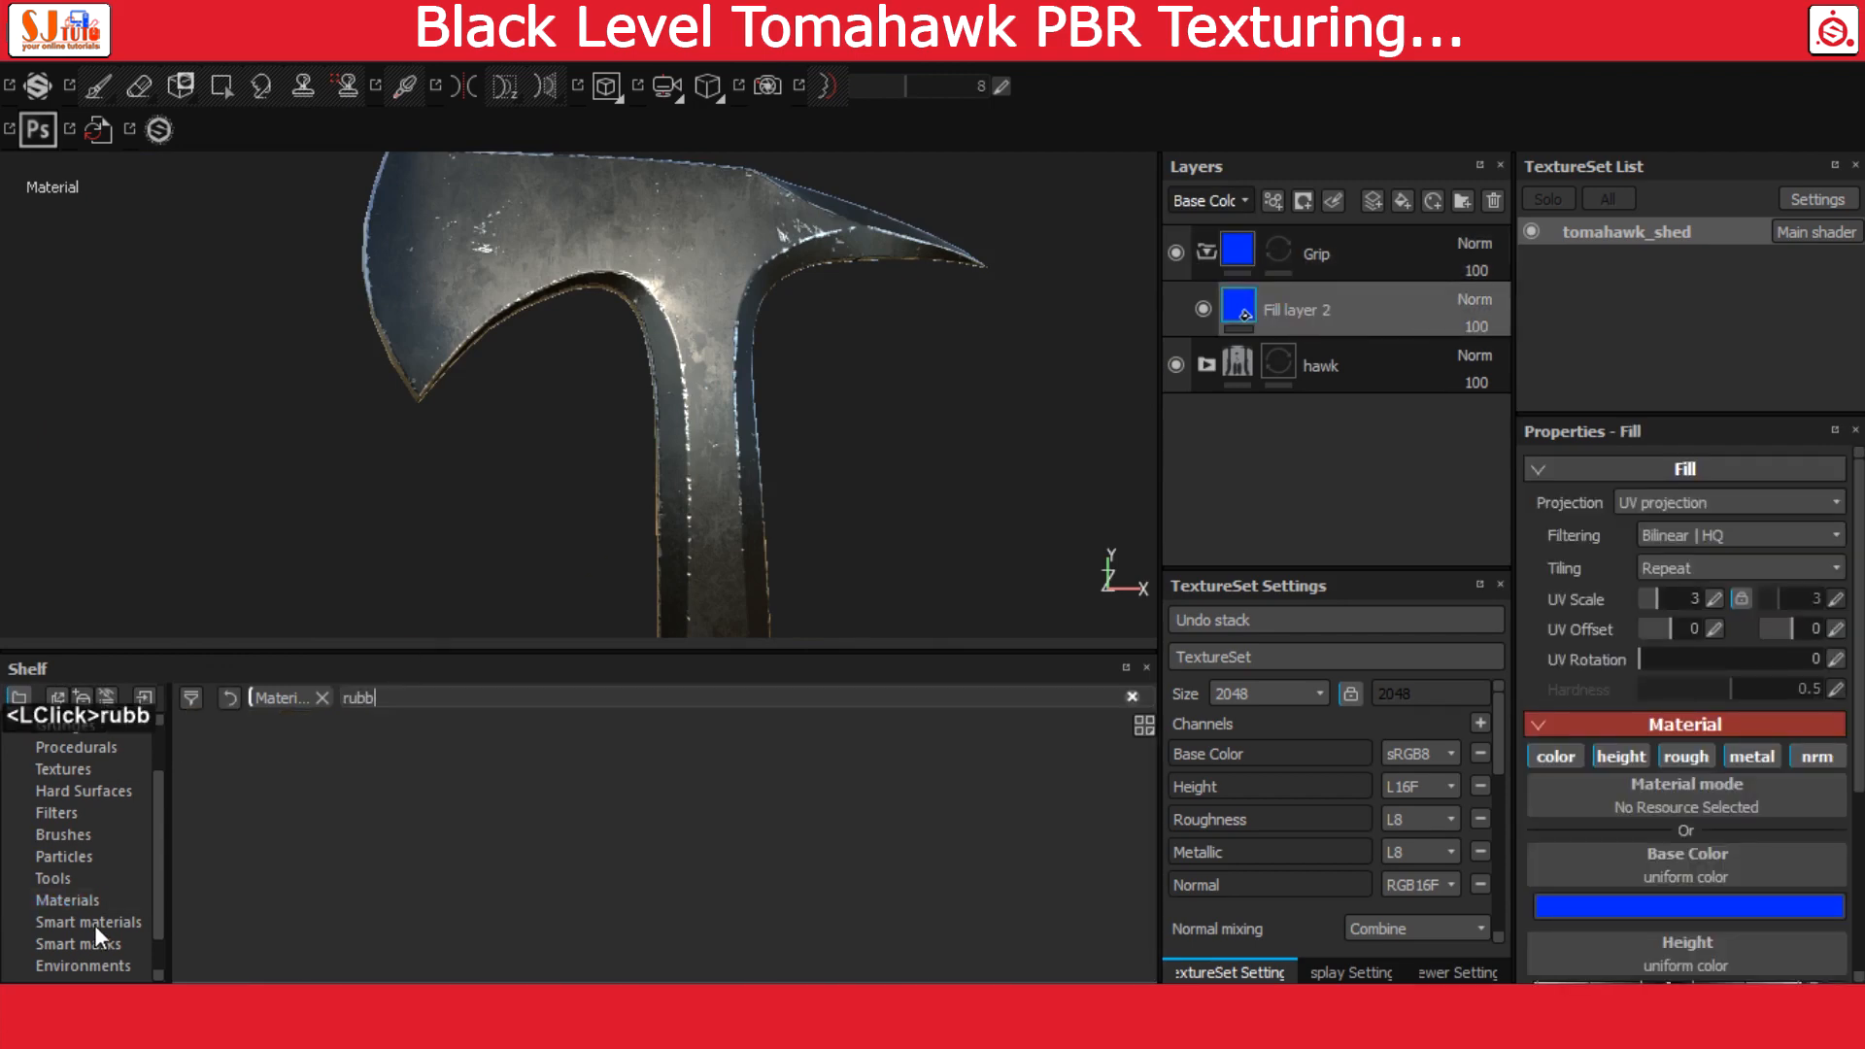
click(392, 692)
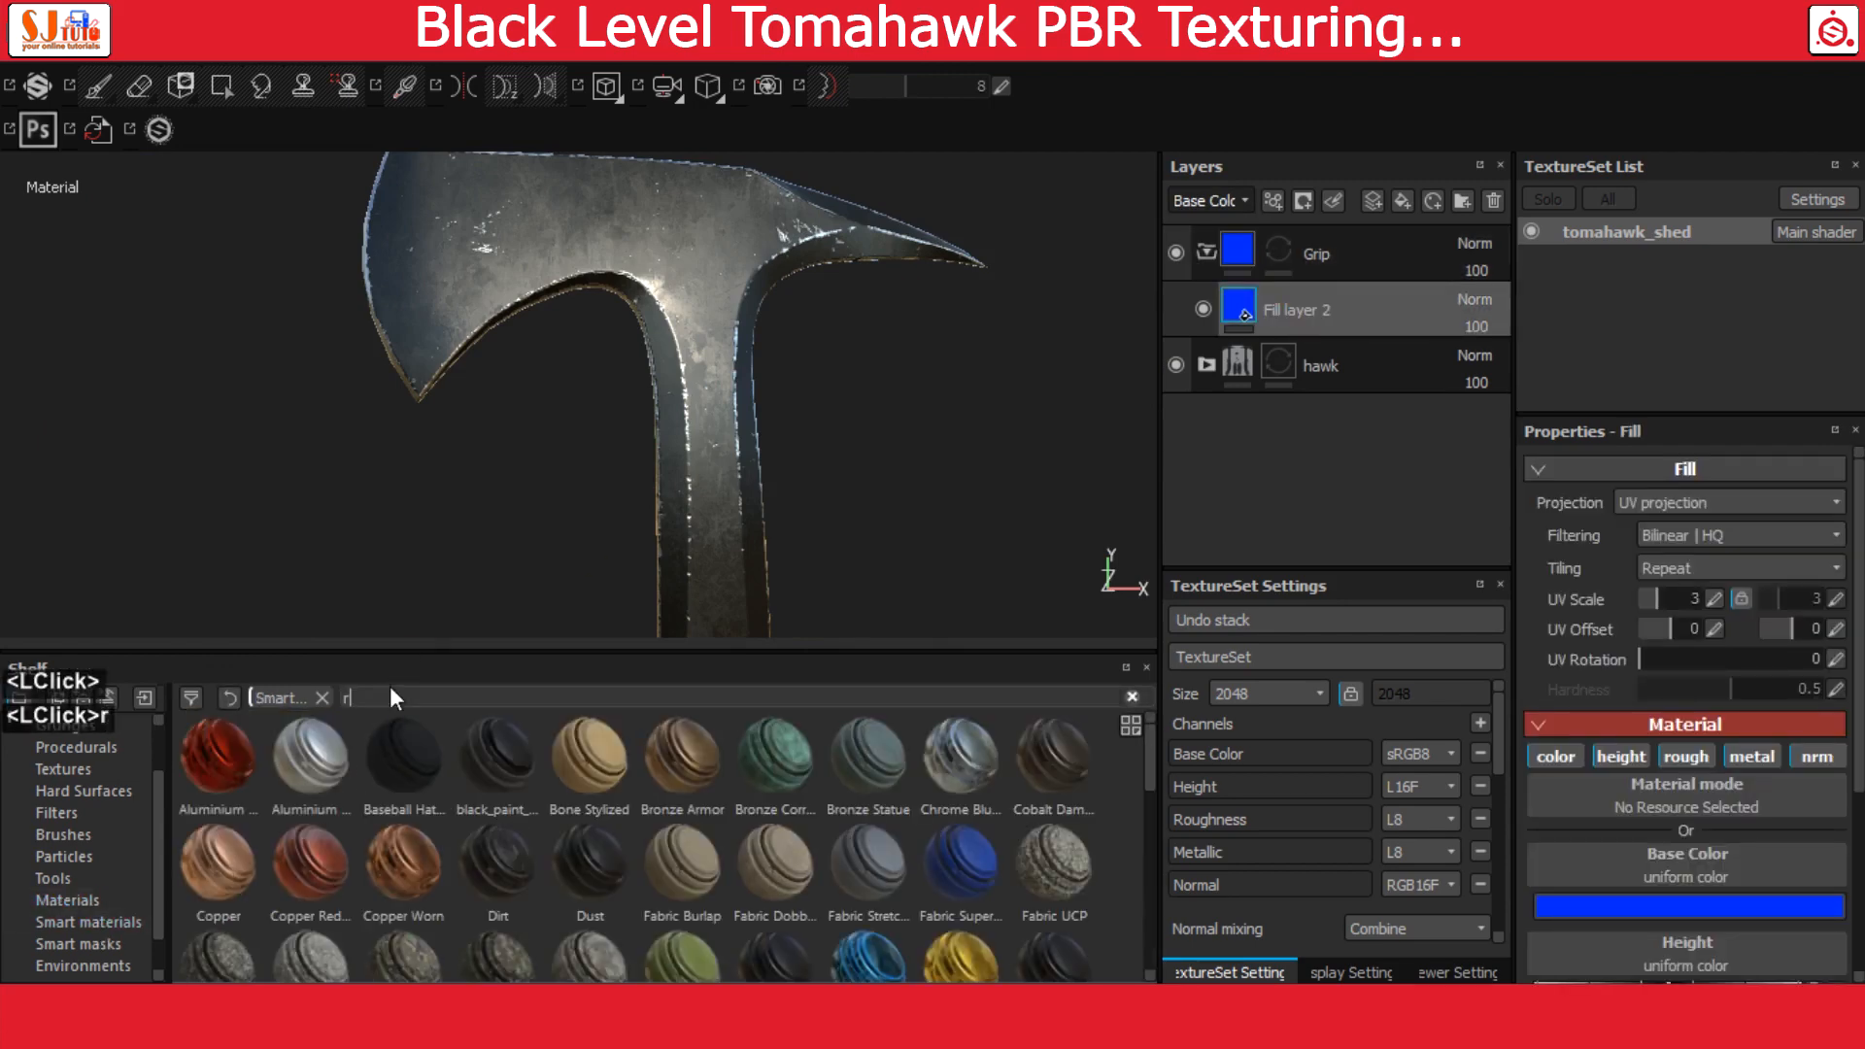
text(rubb)
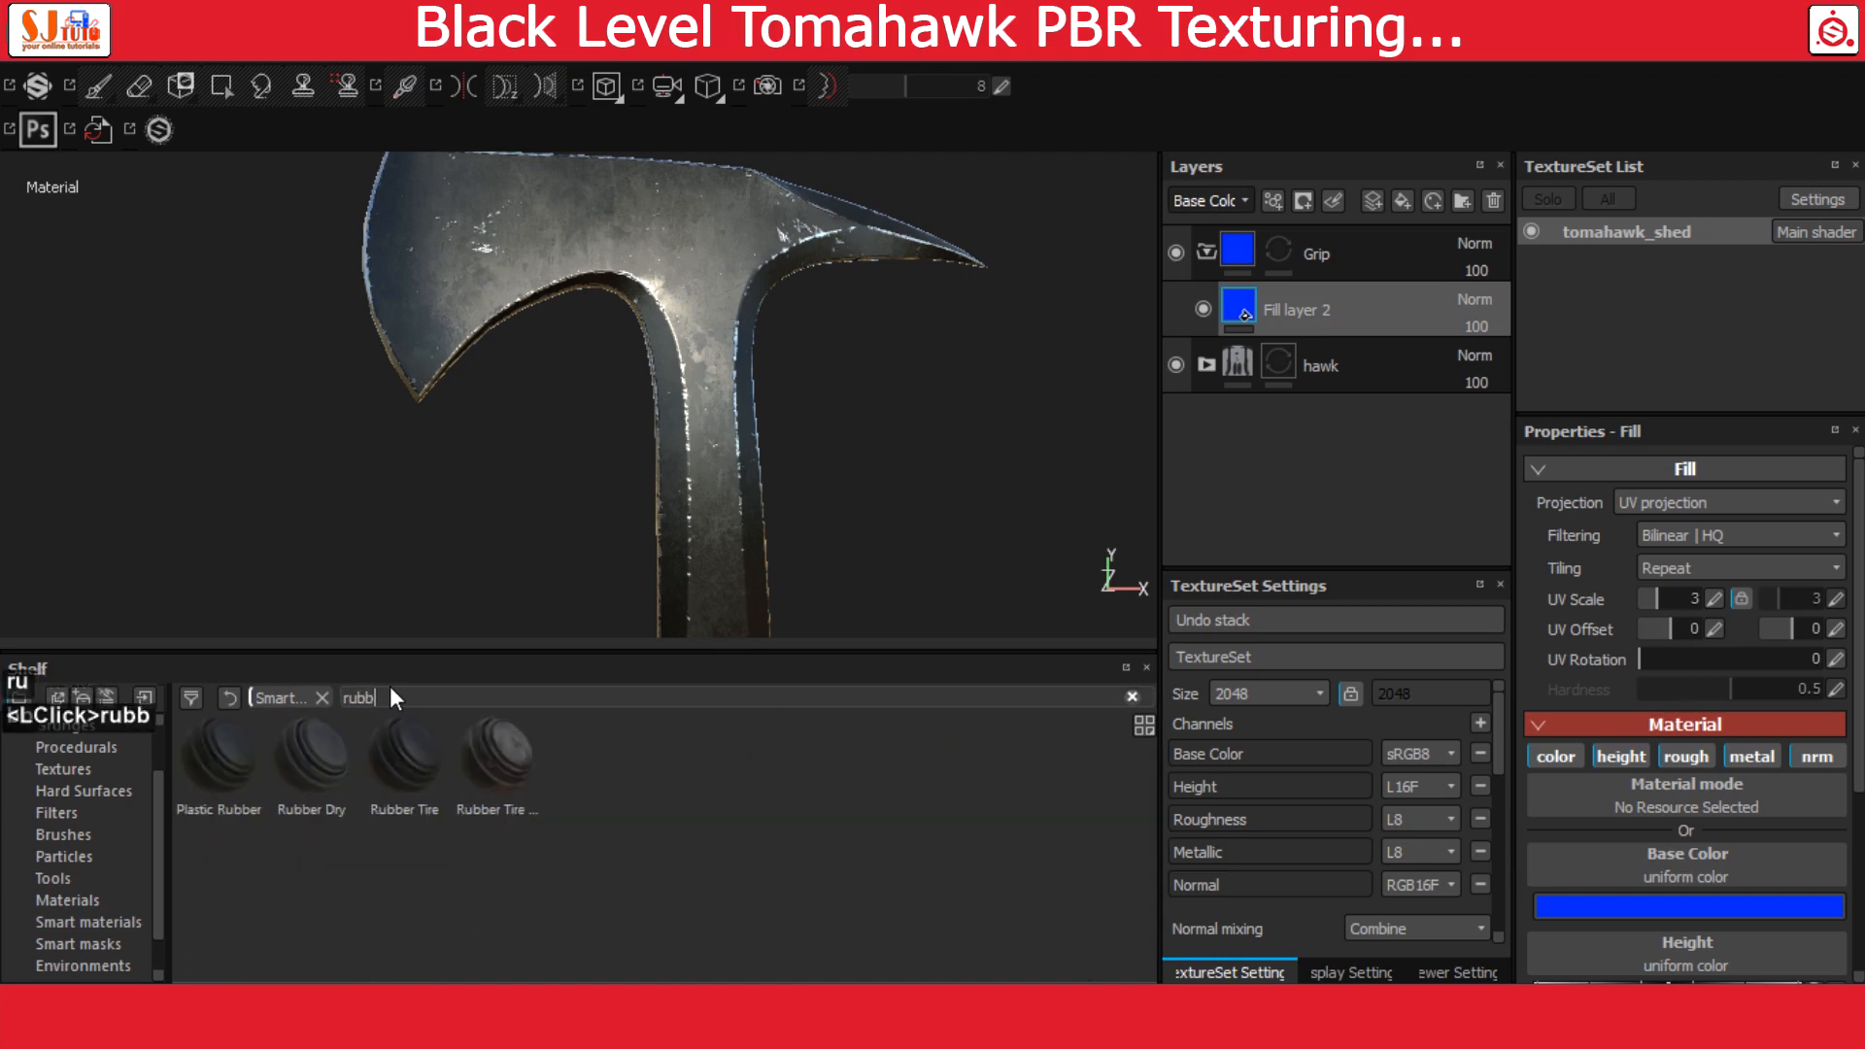
click(313, 758)
drag(313, 758, 1340, 289)
alt+right_drag(874, 452, 879, 493)
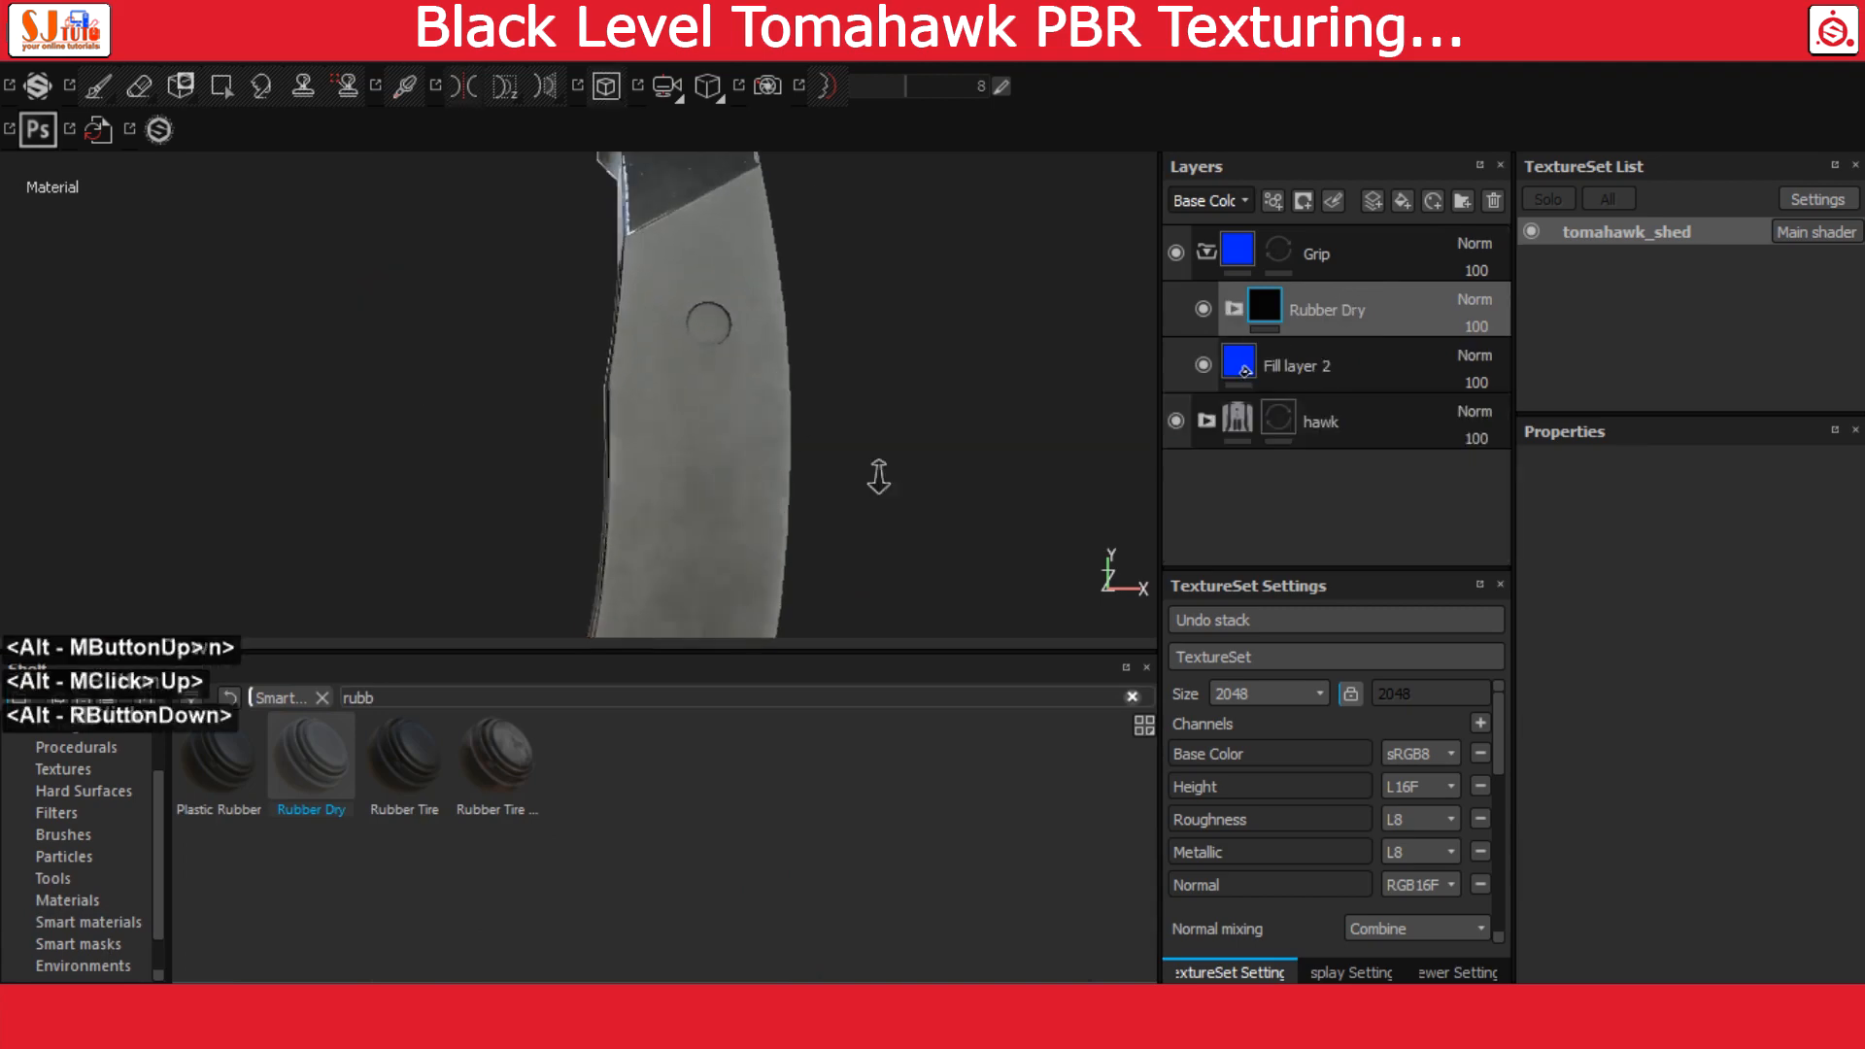
alt+drag(685, 377, 748, 371)
Replace the mask generator on Rubber Dry's Rubber Worn layer with MG Metal Edge Wear
click(1235, 304)
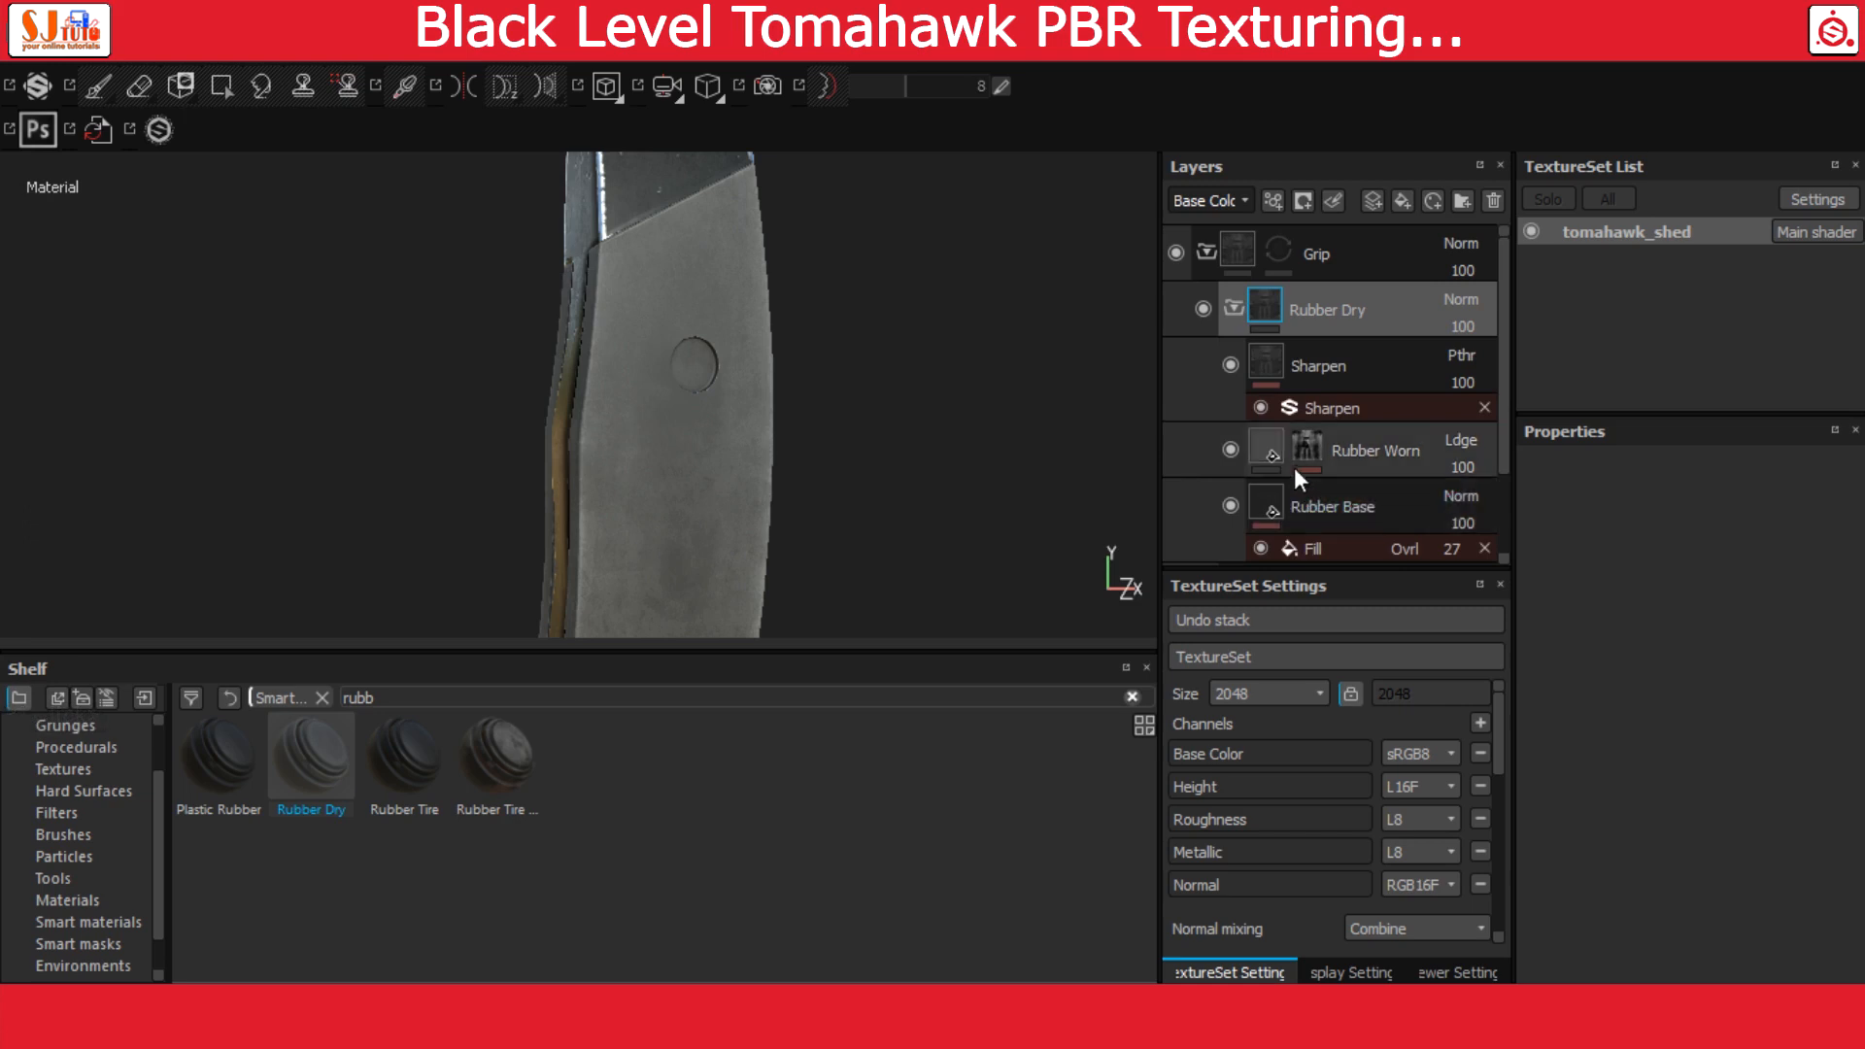
scroll(1370, 466, down, 1)
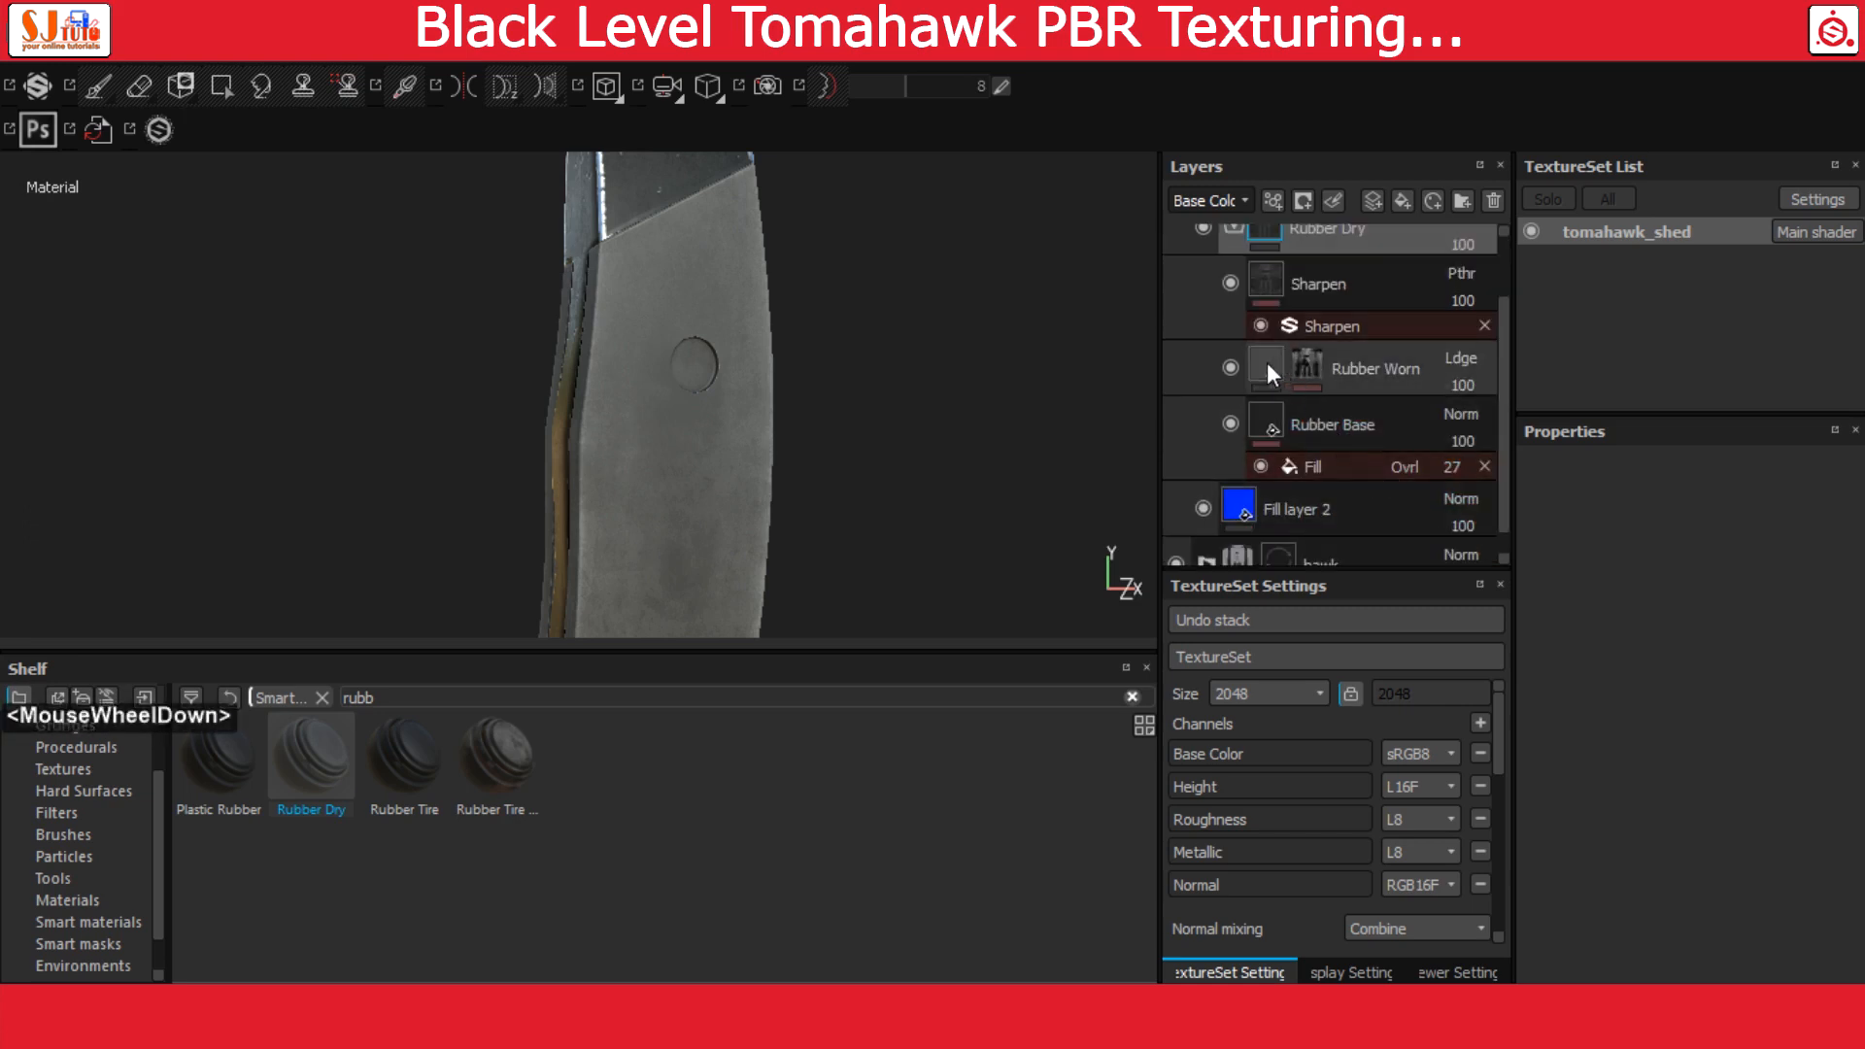
click(1294, 365)
click(1309, 365)
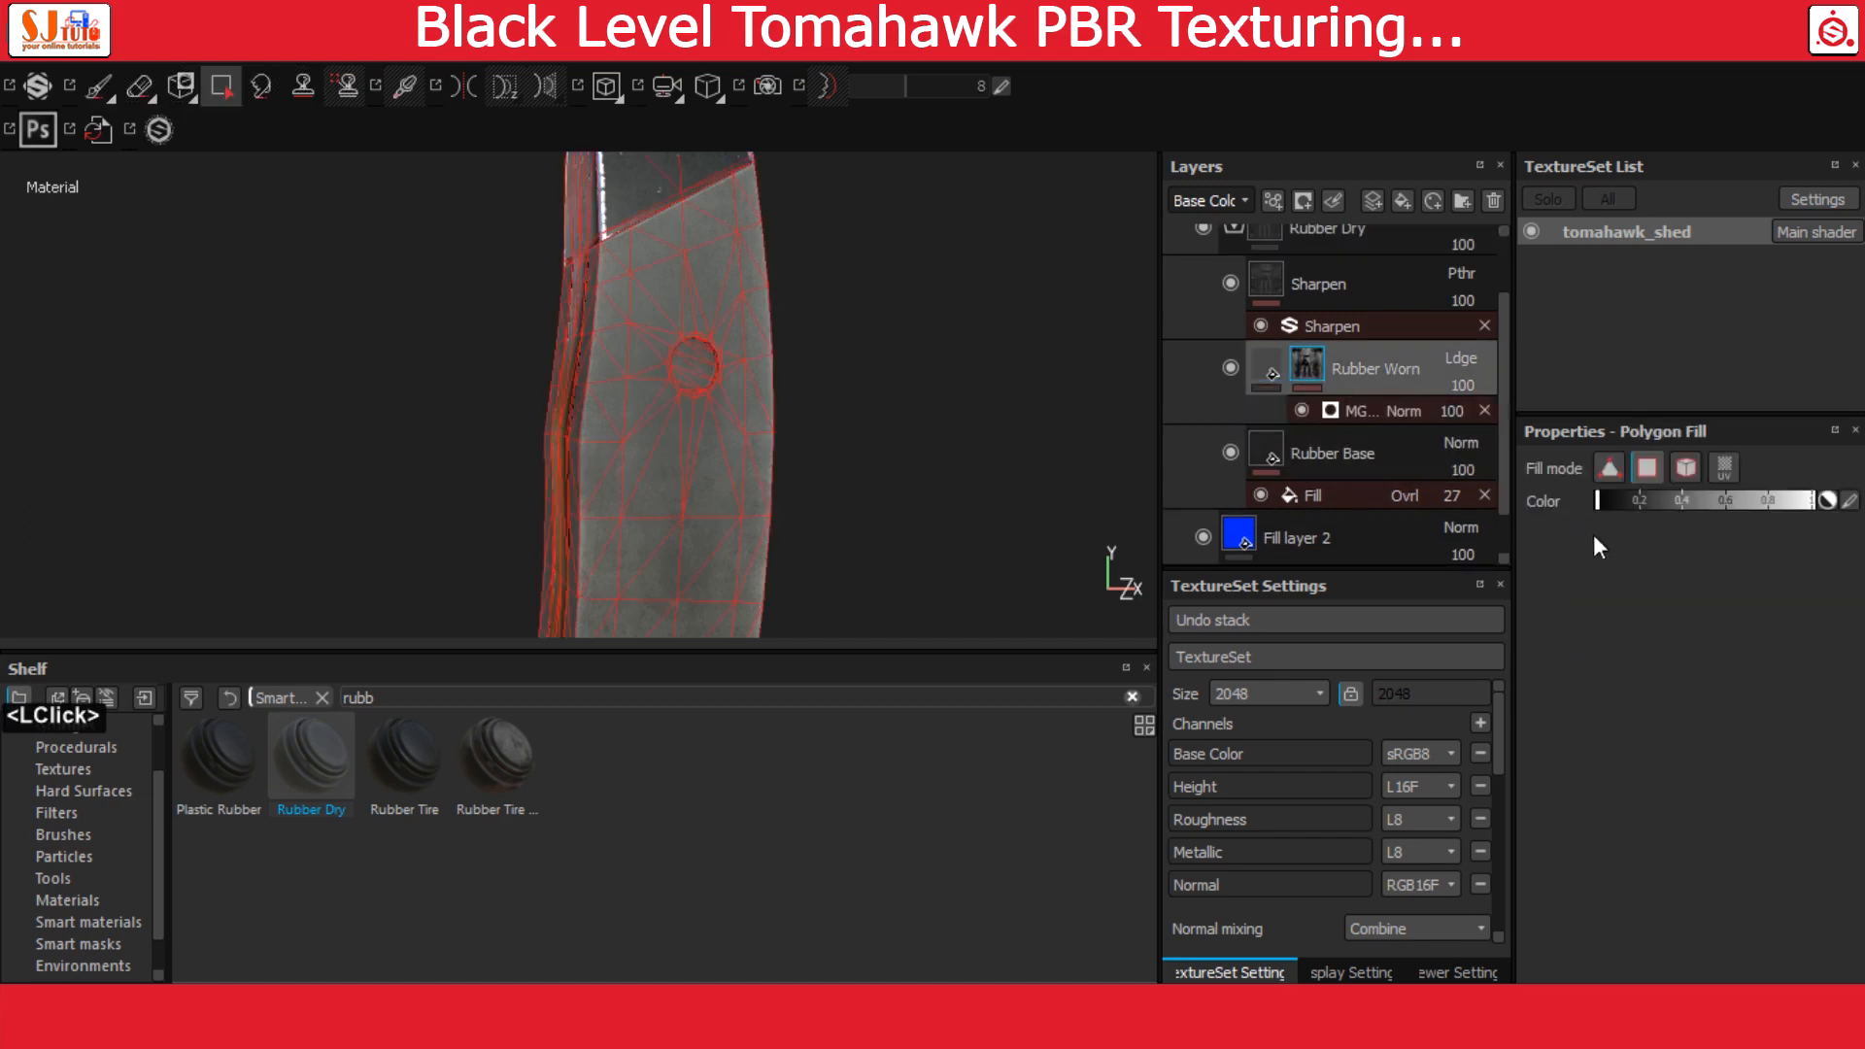
click(1366, 410)
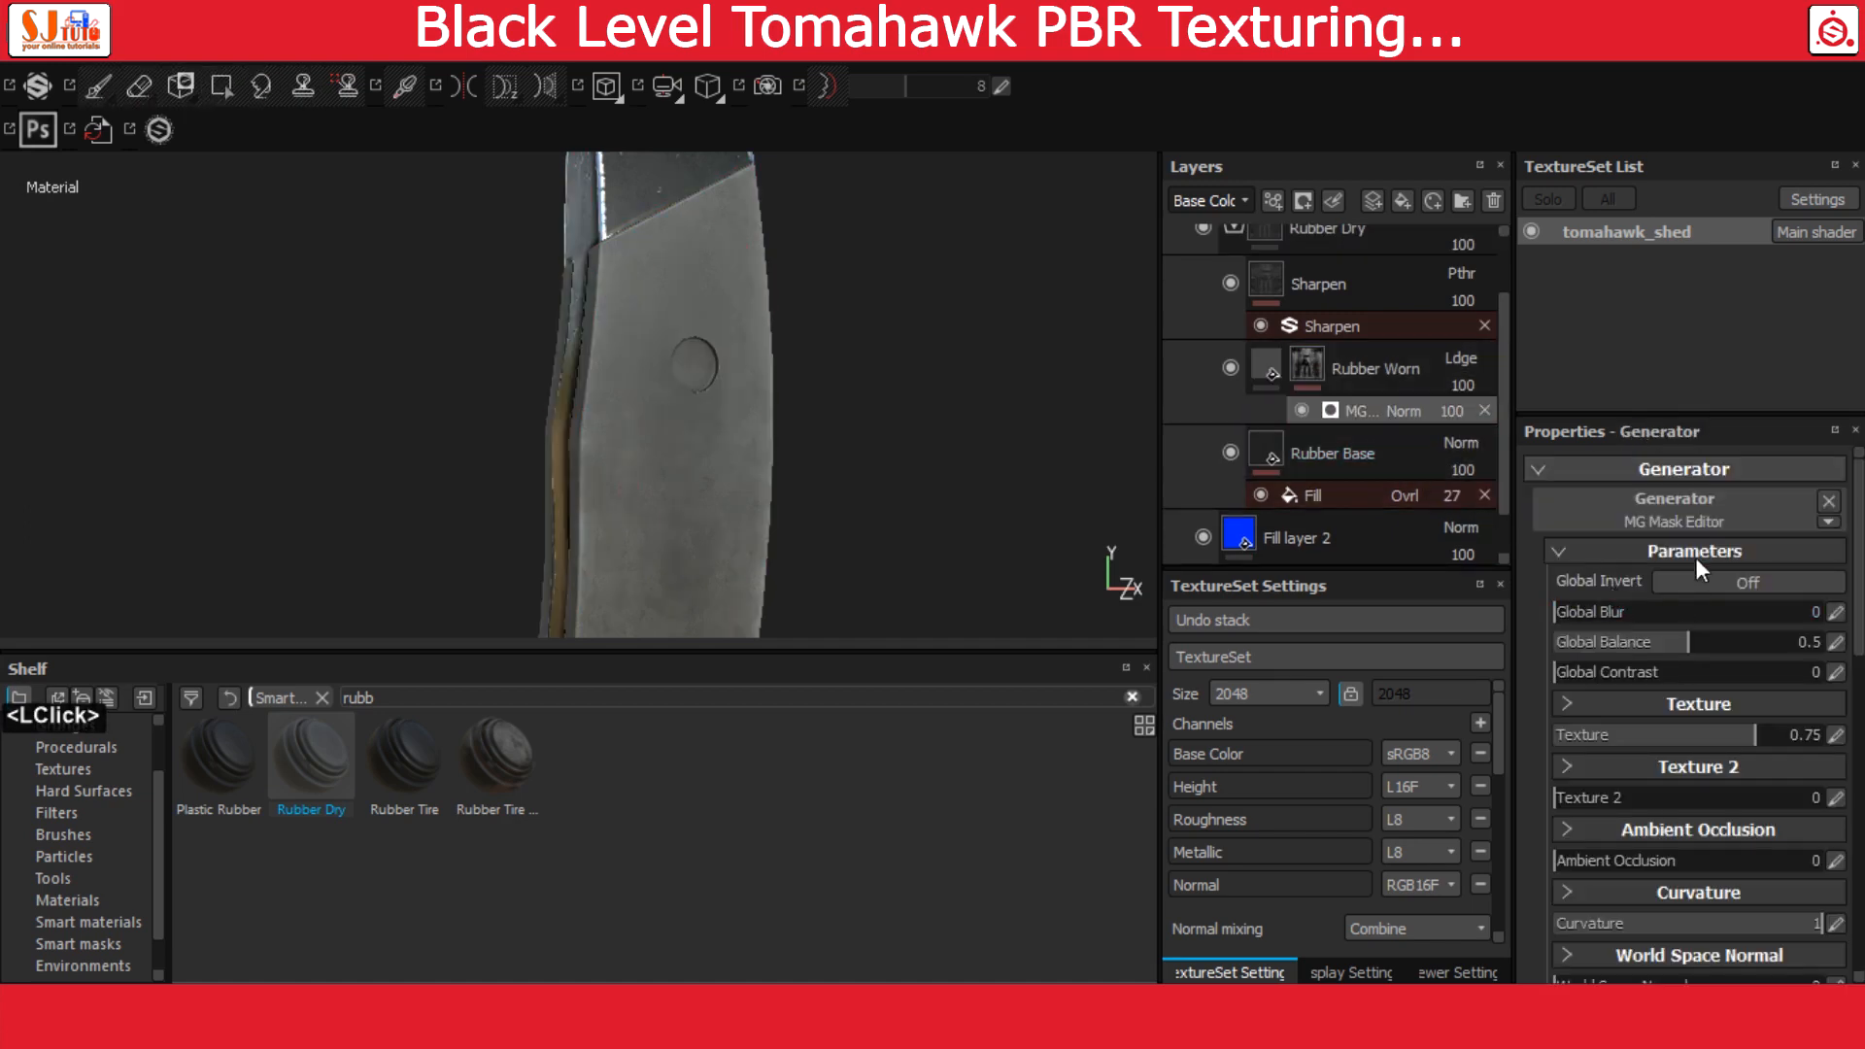
click(1700, 513)
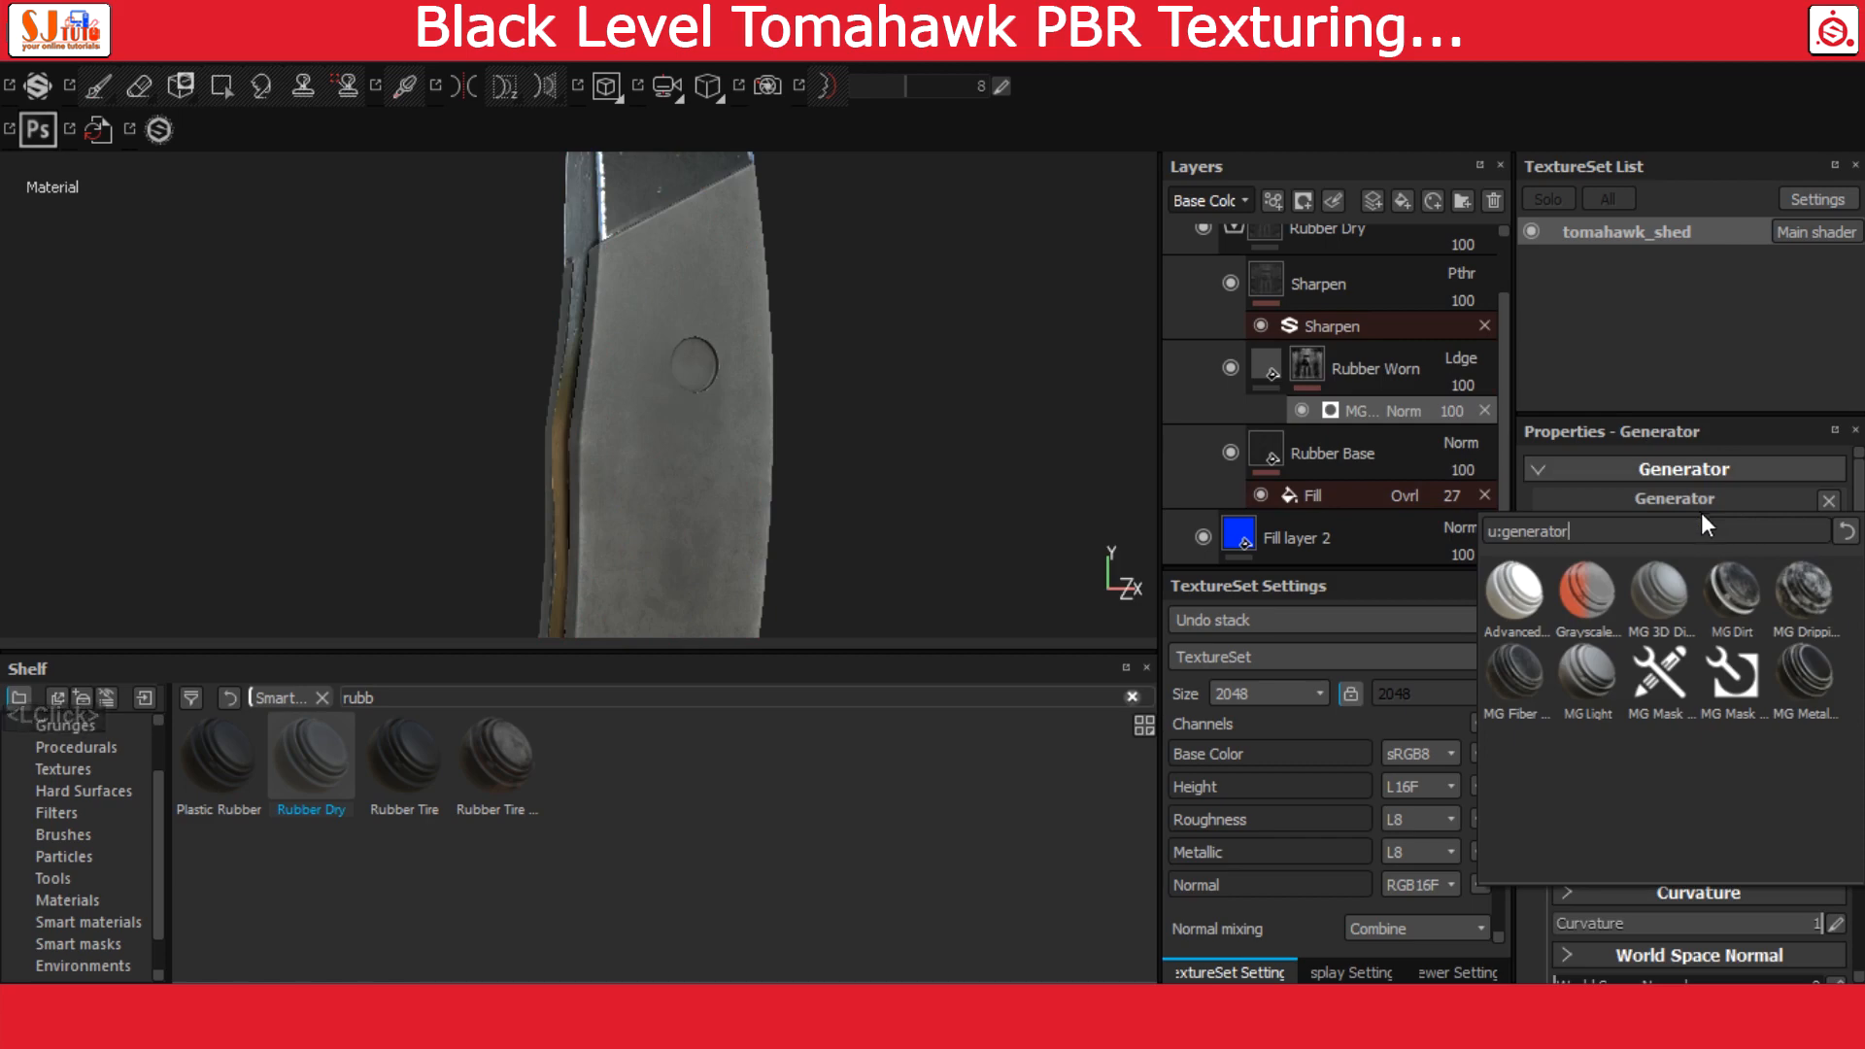
click(1807, 677)
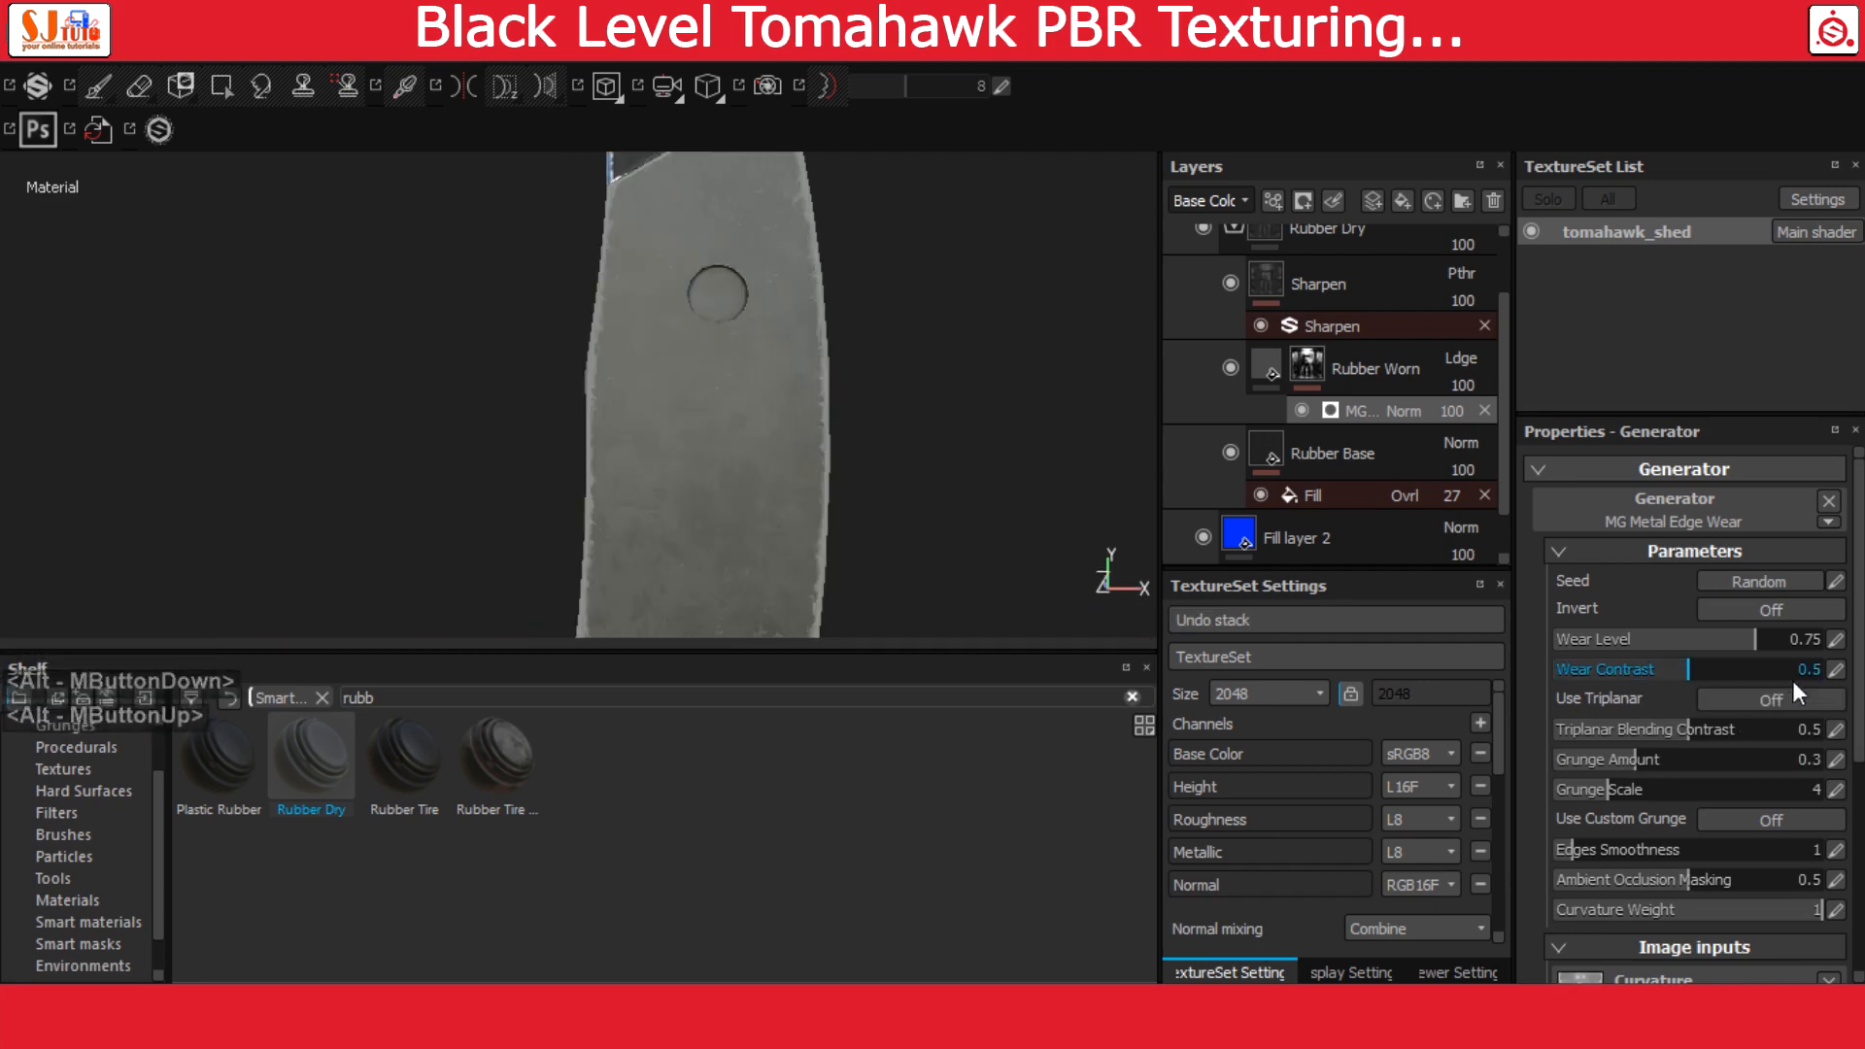
Set the wear contrast of the Rubber Worn edge wear generator to 0.25
click(1832, 669)
text(.2)
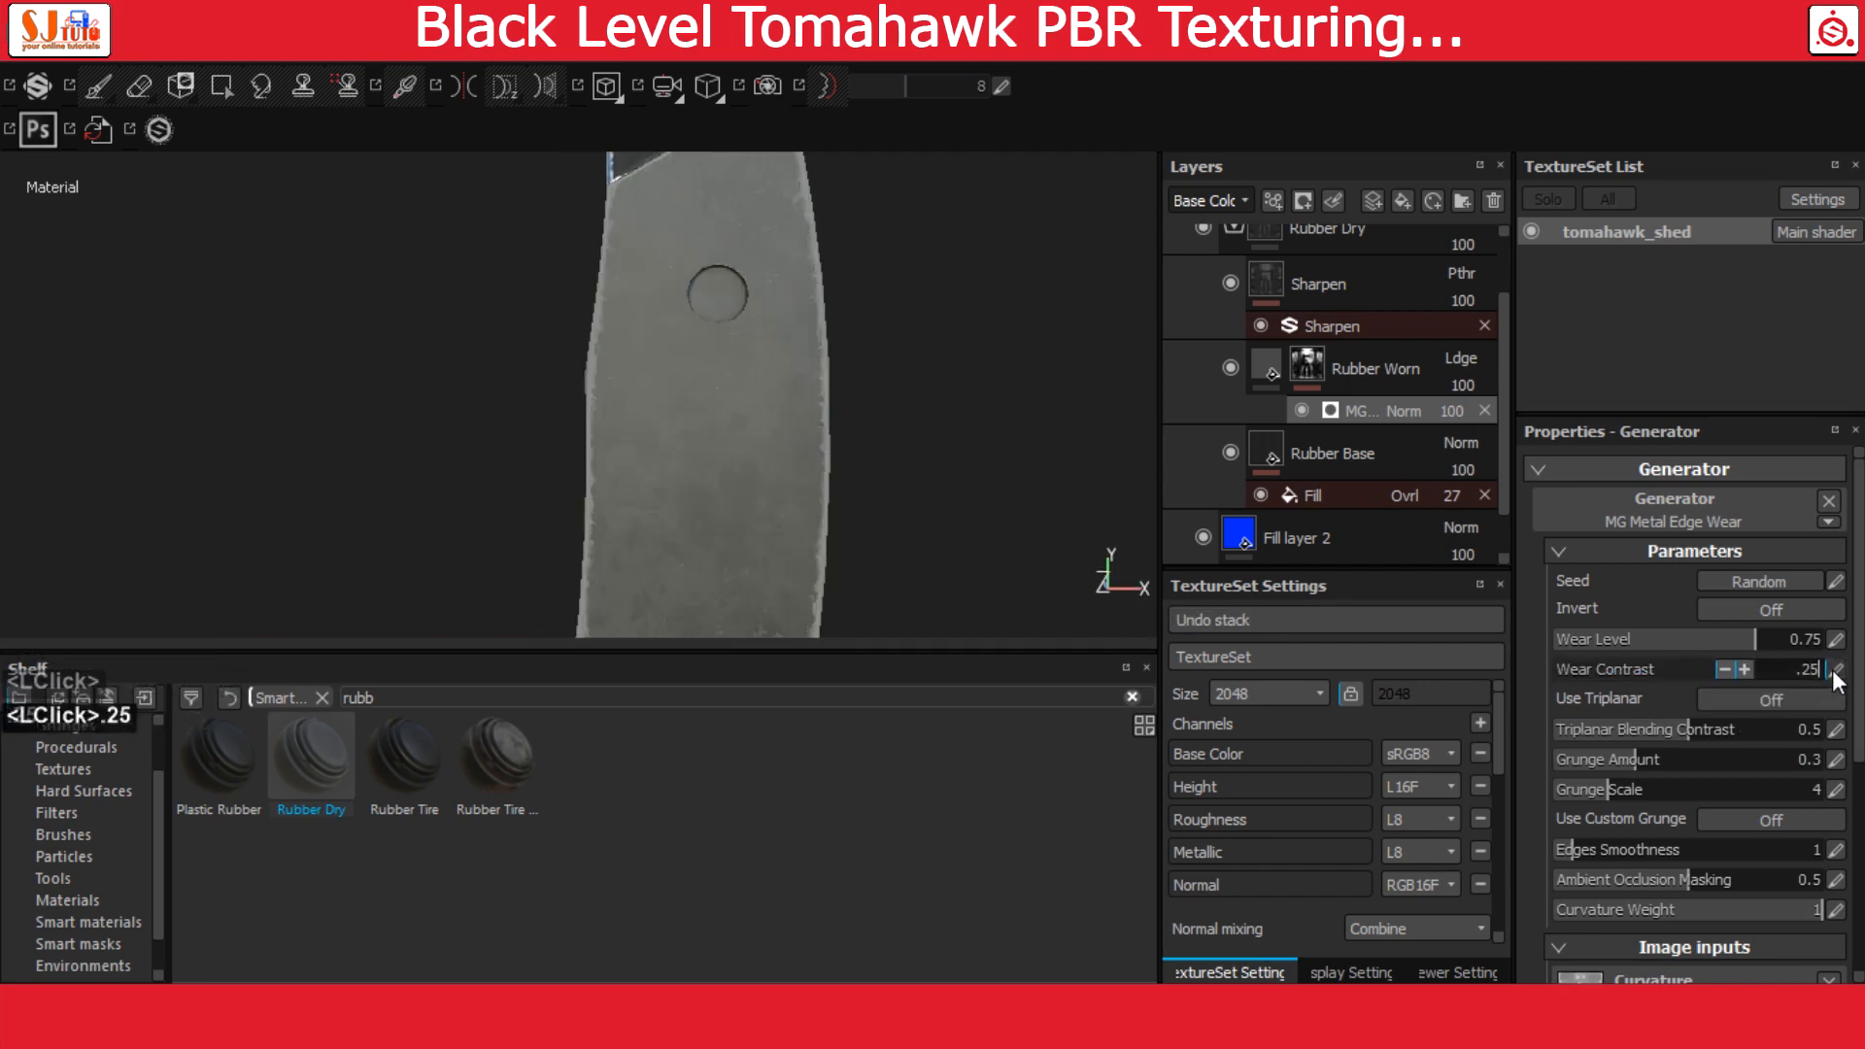
text(5)
key(Return)
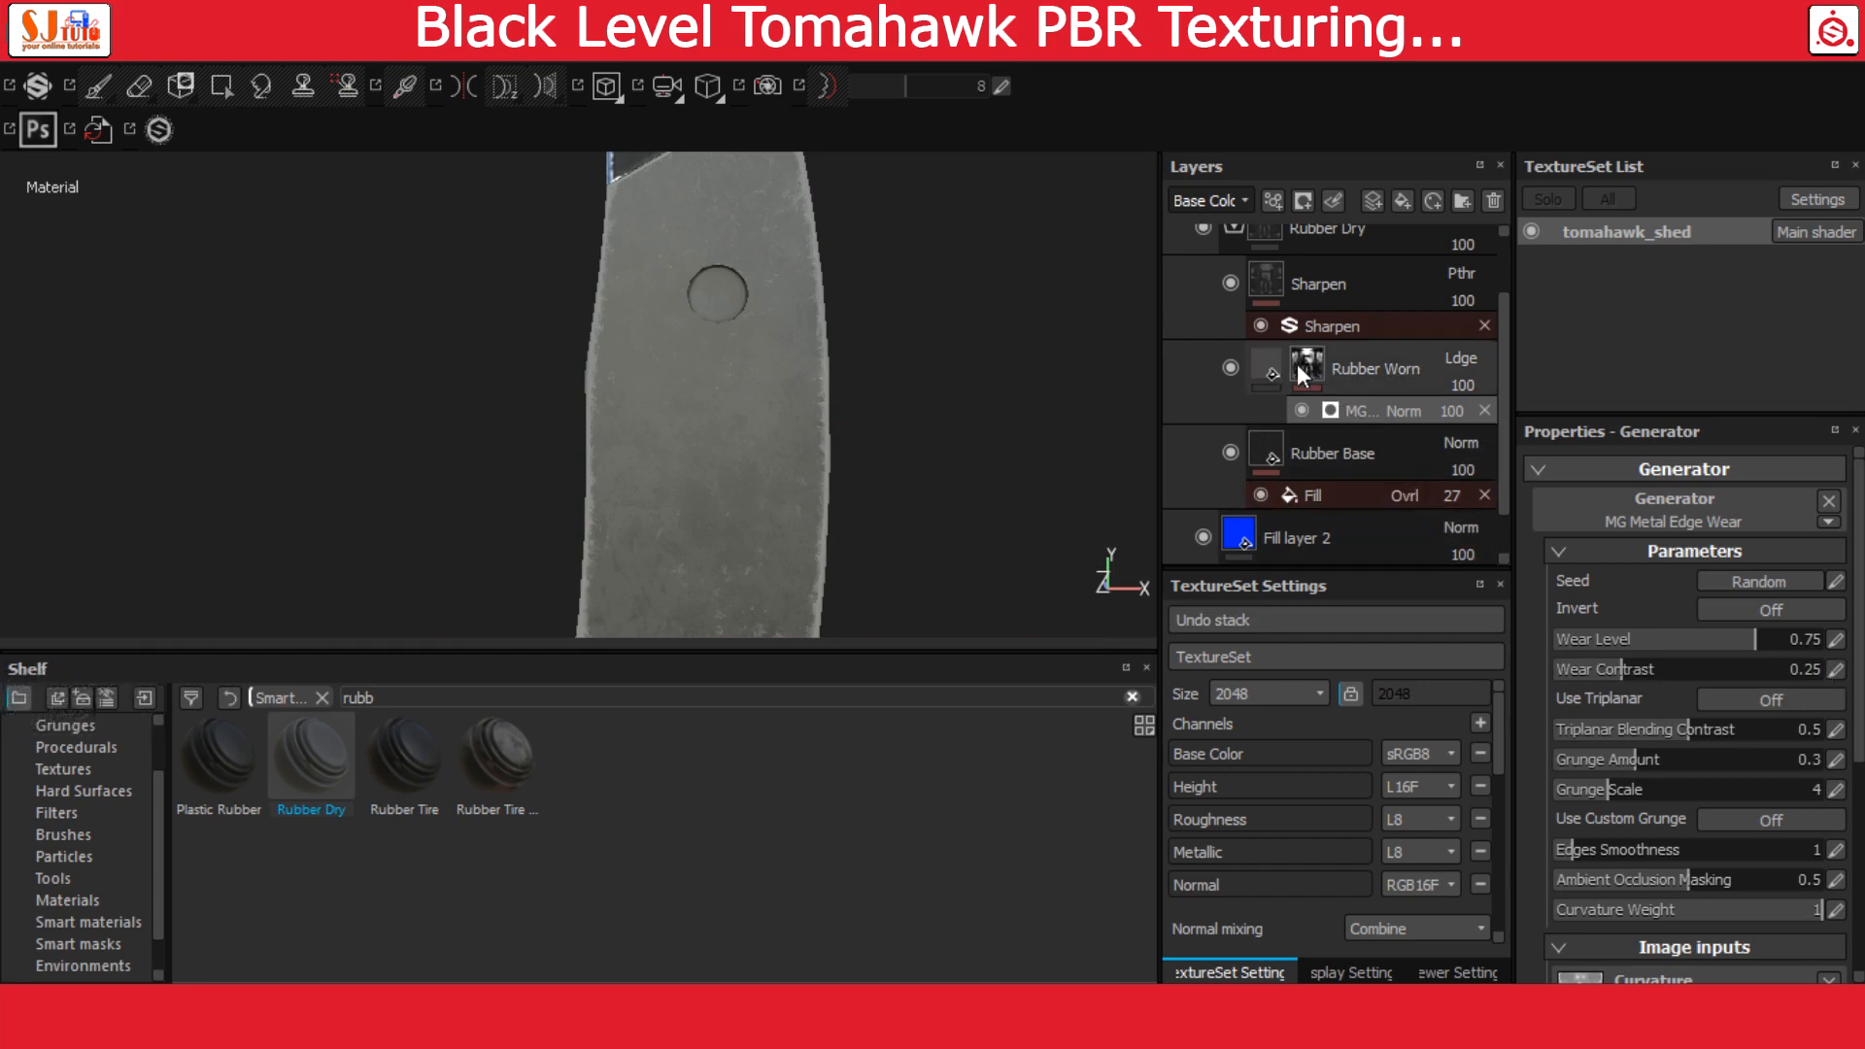
Set the Rubber Worn layer's height to 0.05 and its roughness to 0.5
click(1263, 365)
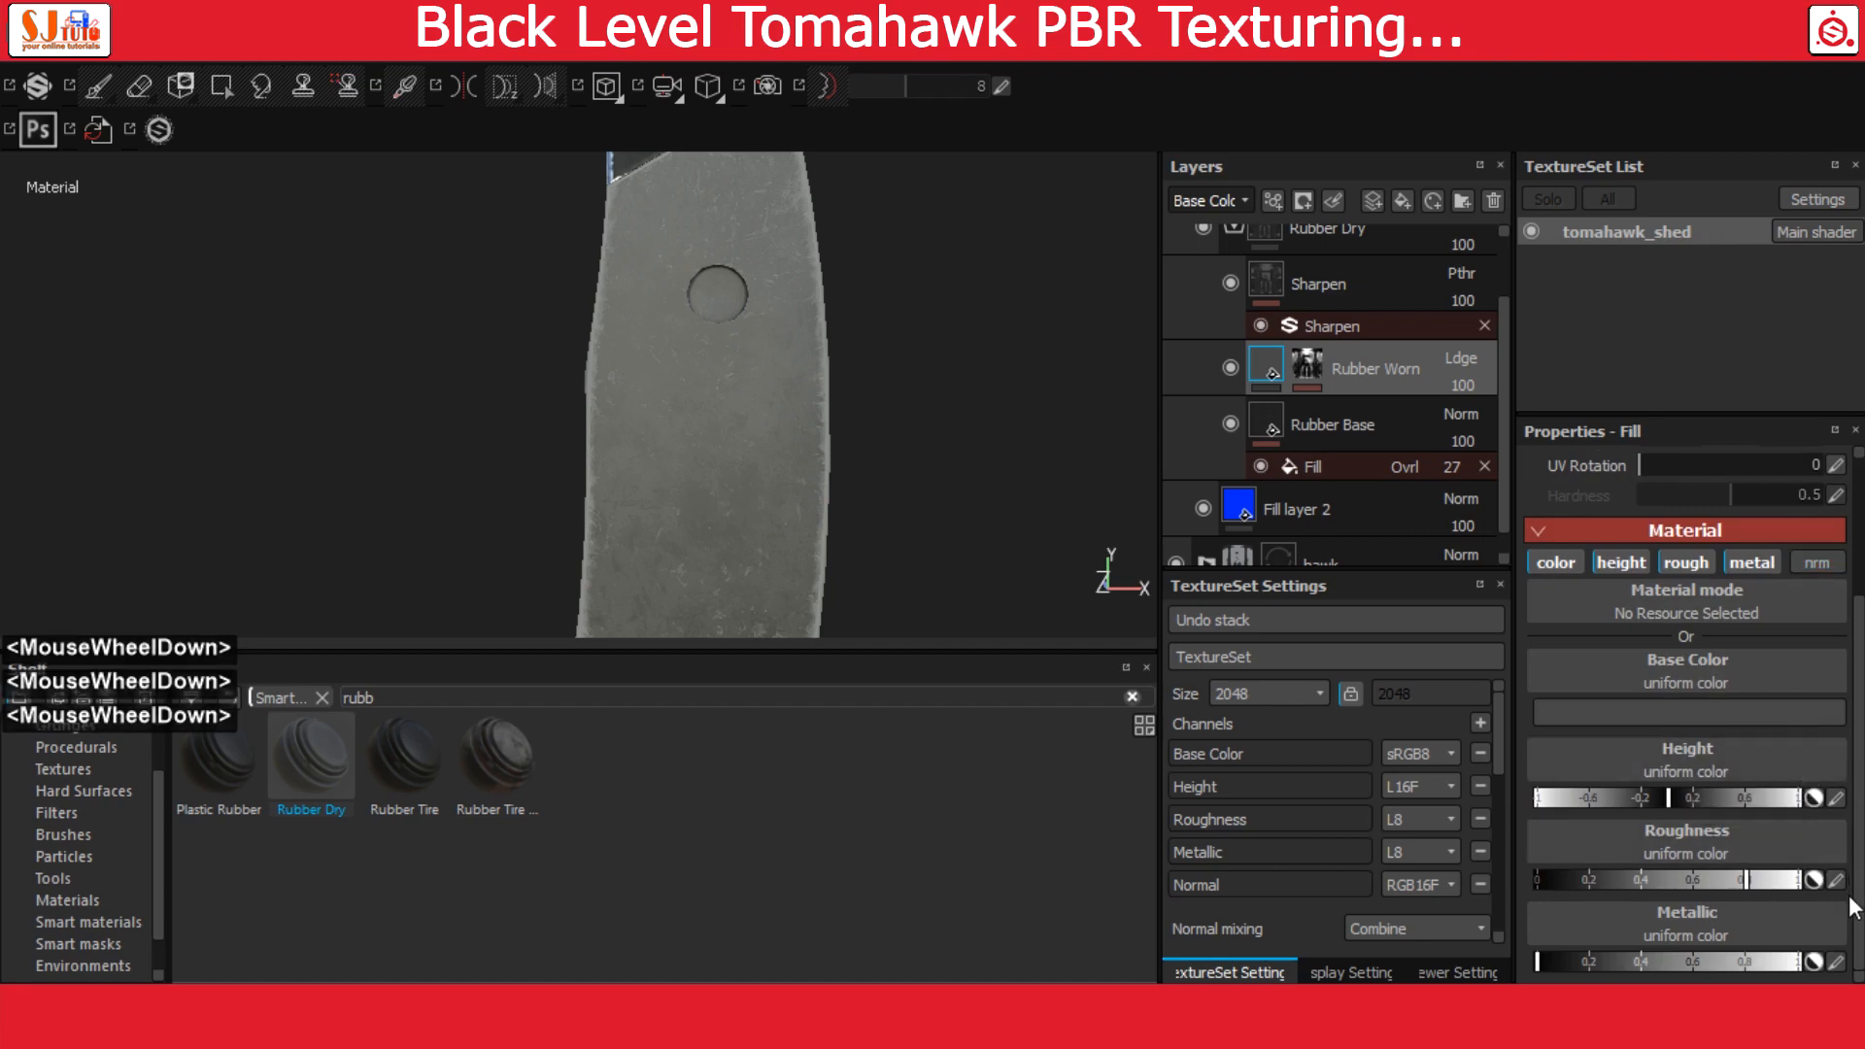
click(1836, 798)
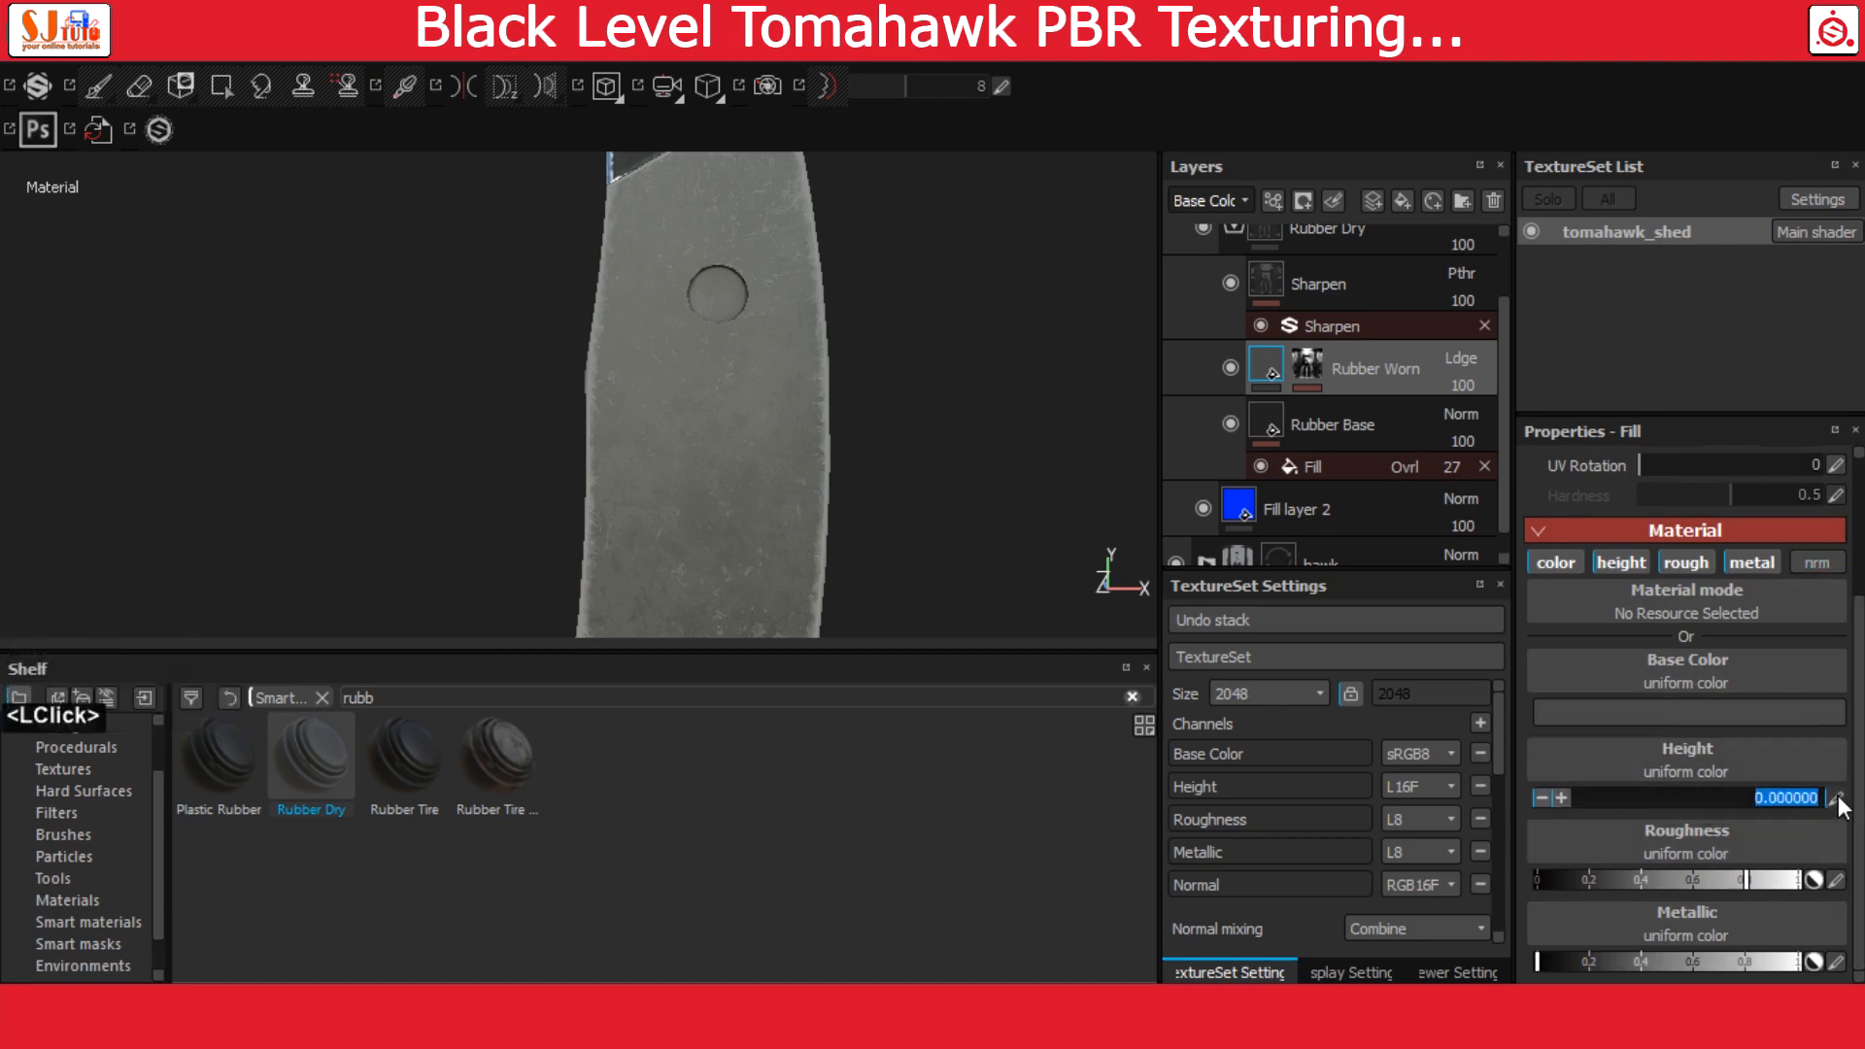
text(.05)
key(Return)
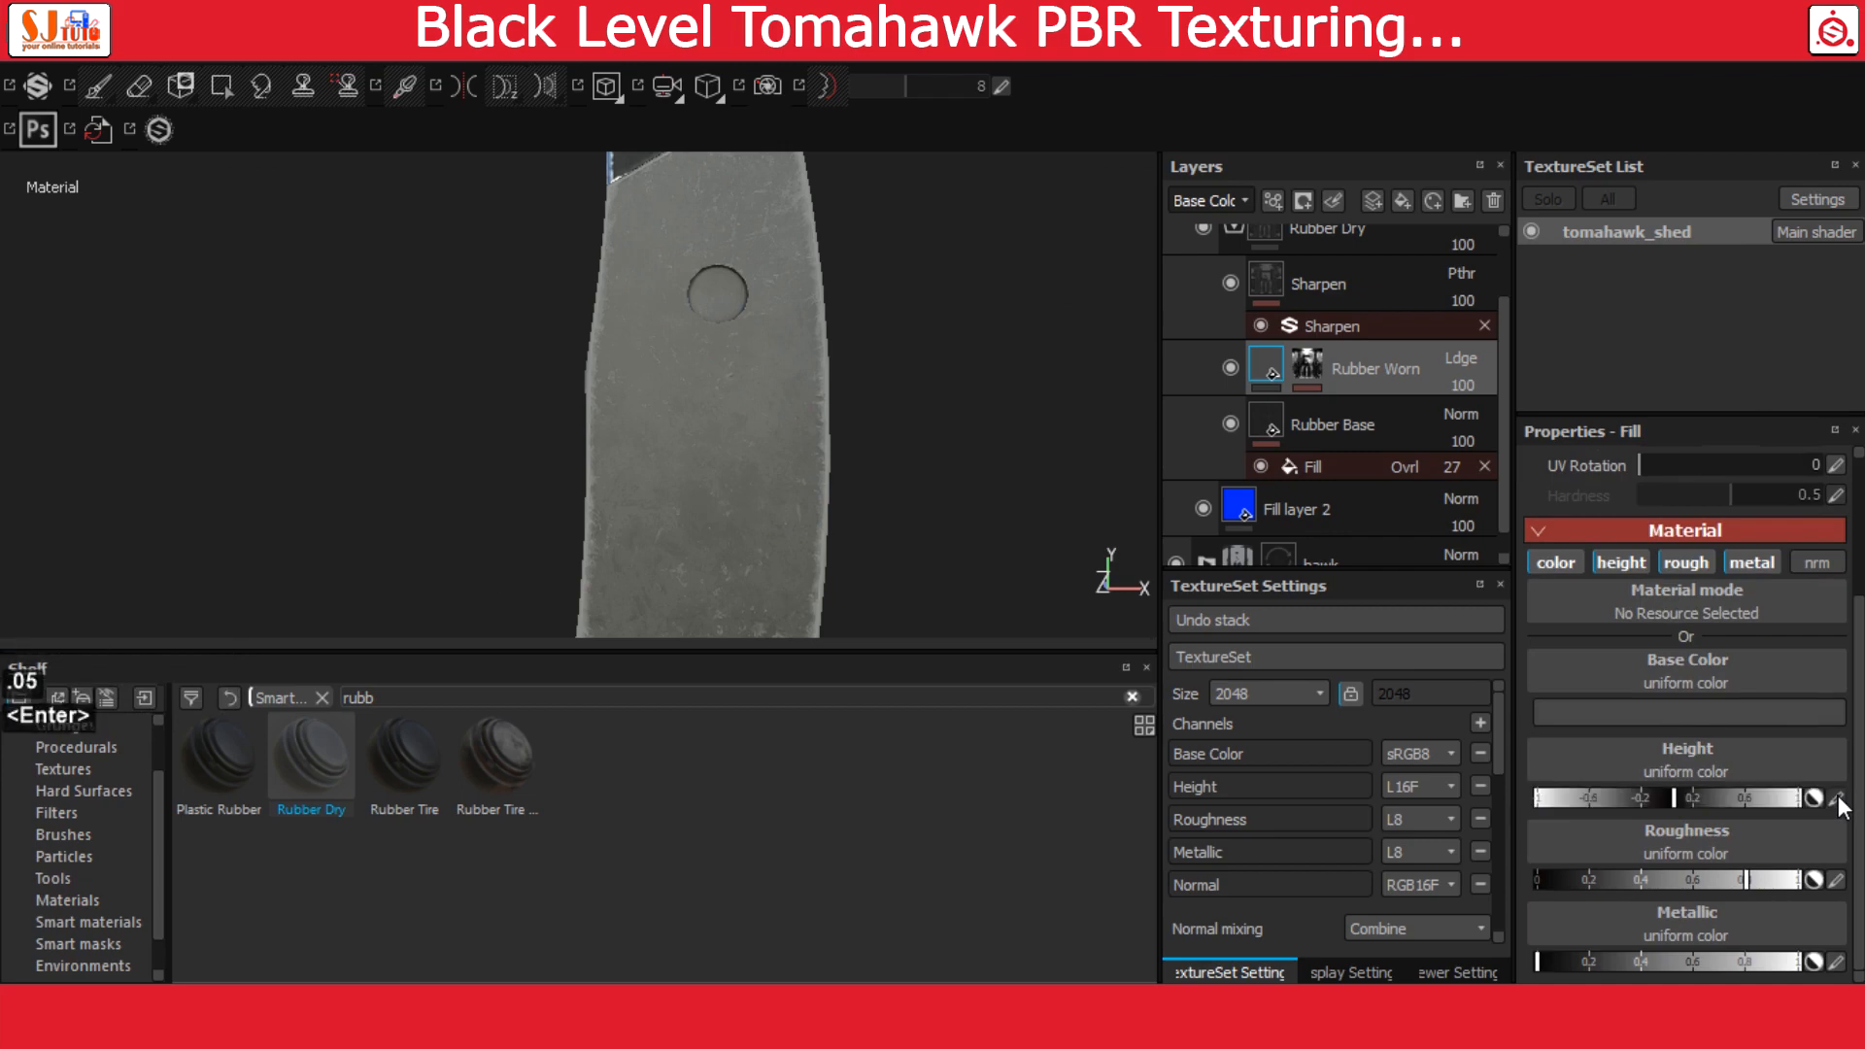
click(1836, 880)
key(BackSpace)
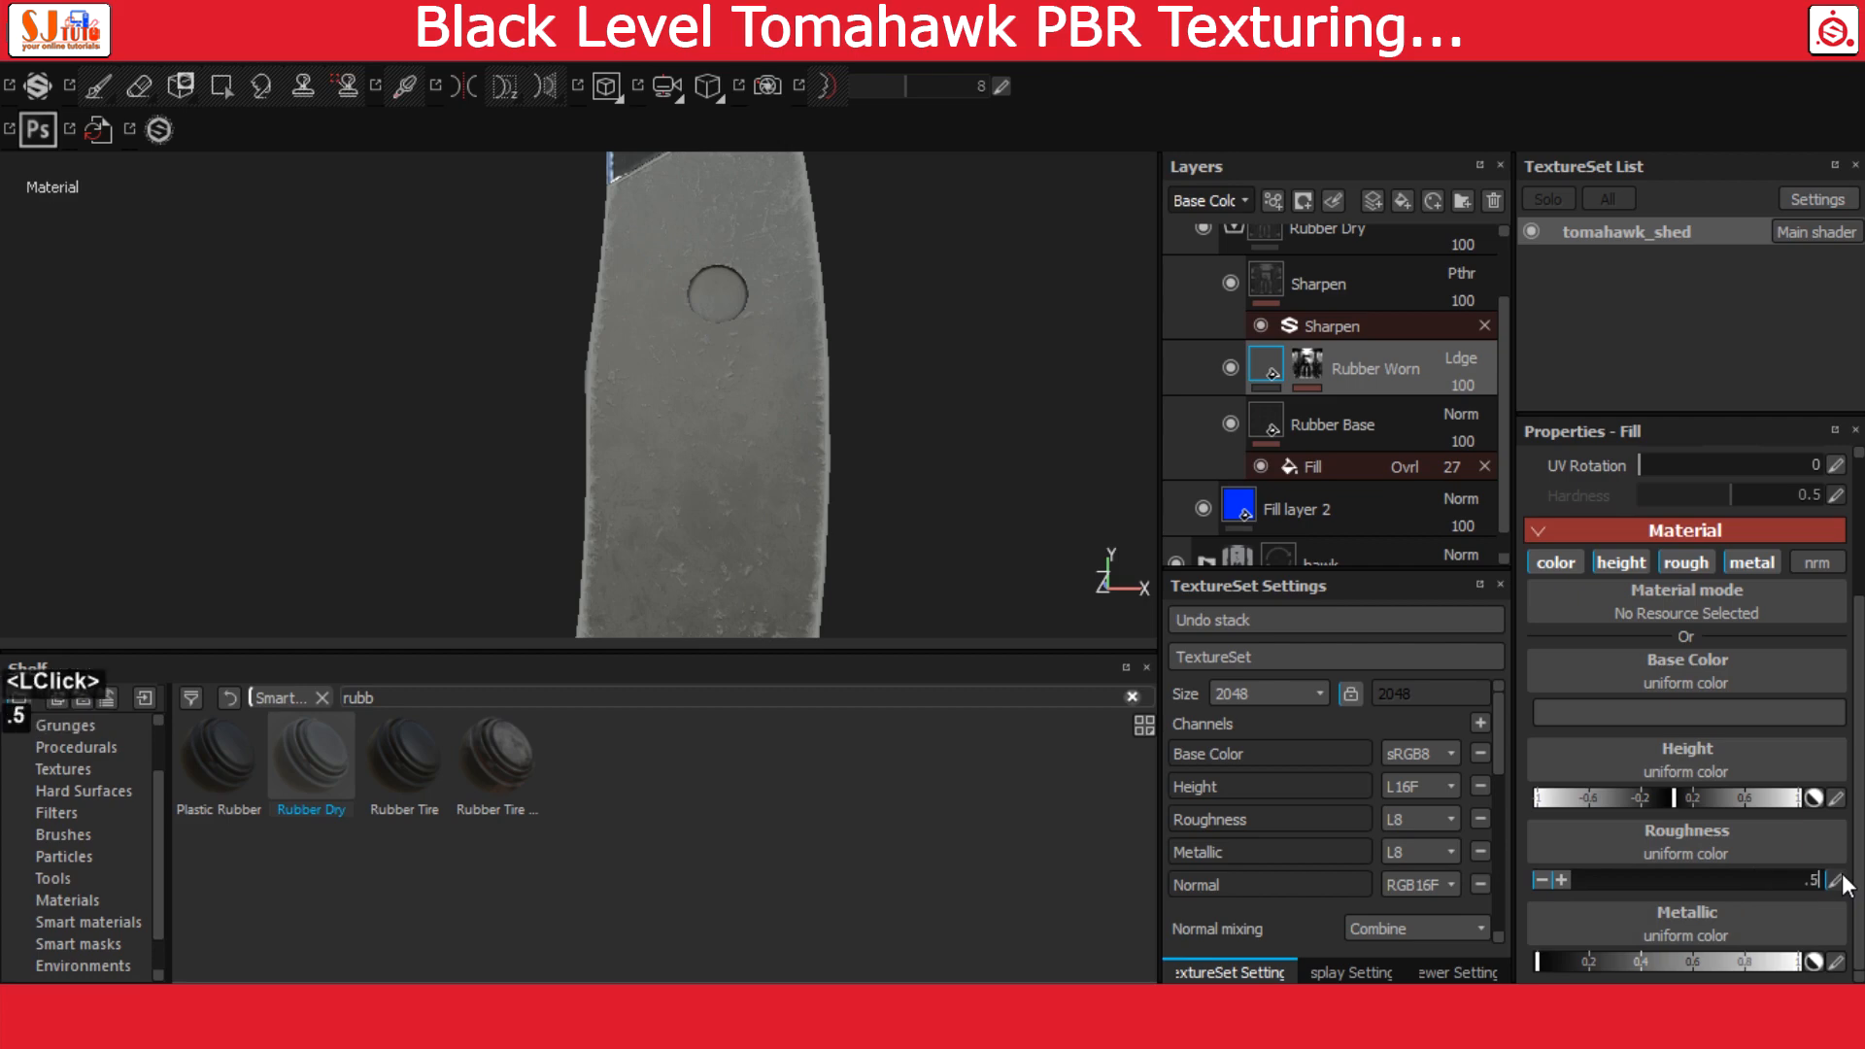
key(Return)
Add a fill layer above Rubber Dry and disable its color, roughness, metal and normal channels, keeping only height
alt+drag(774, 454, 928, 454)
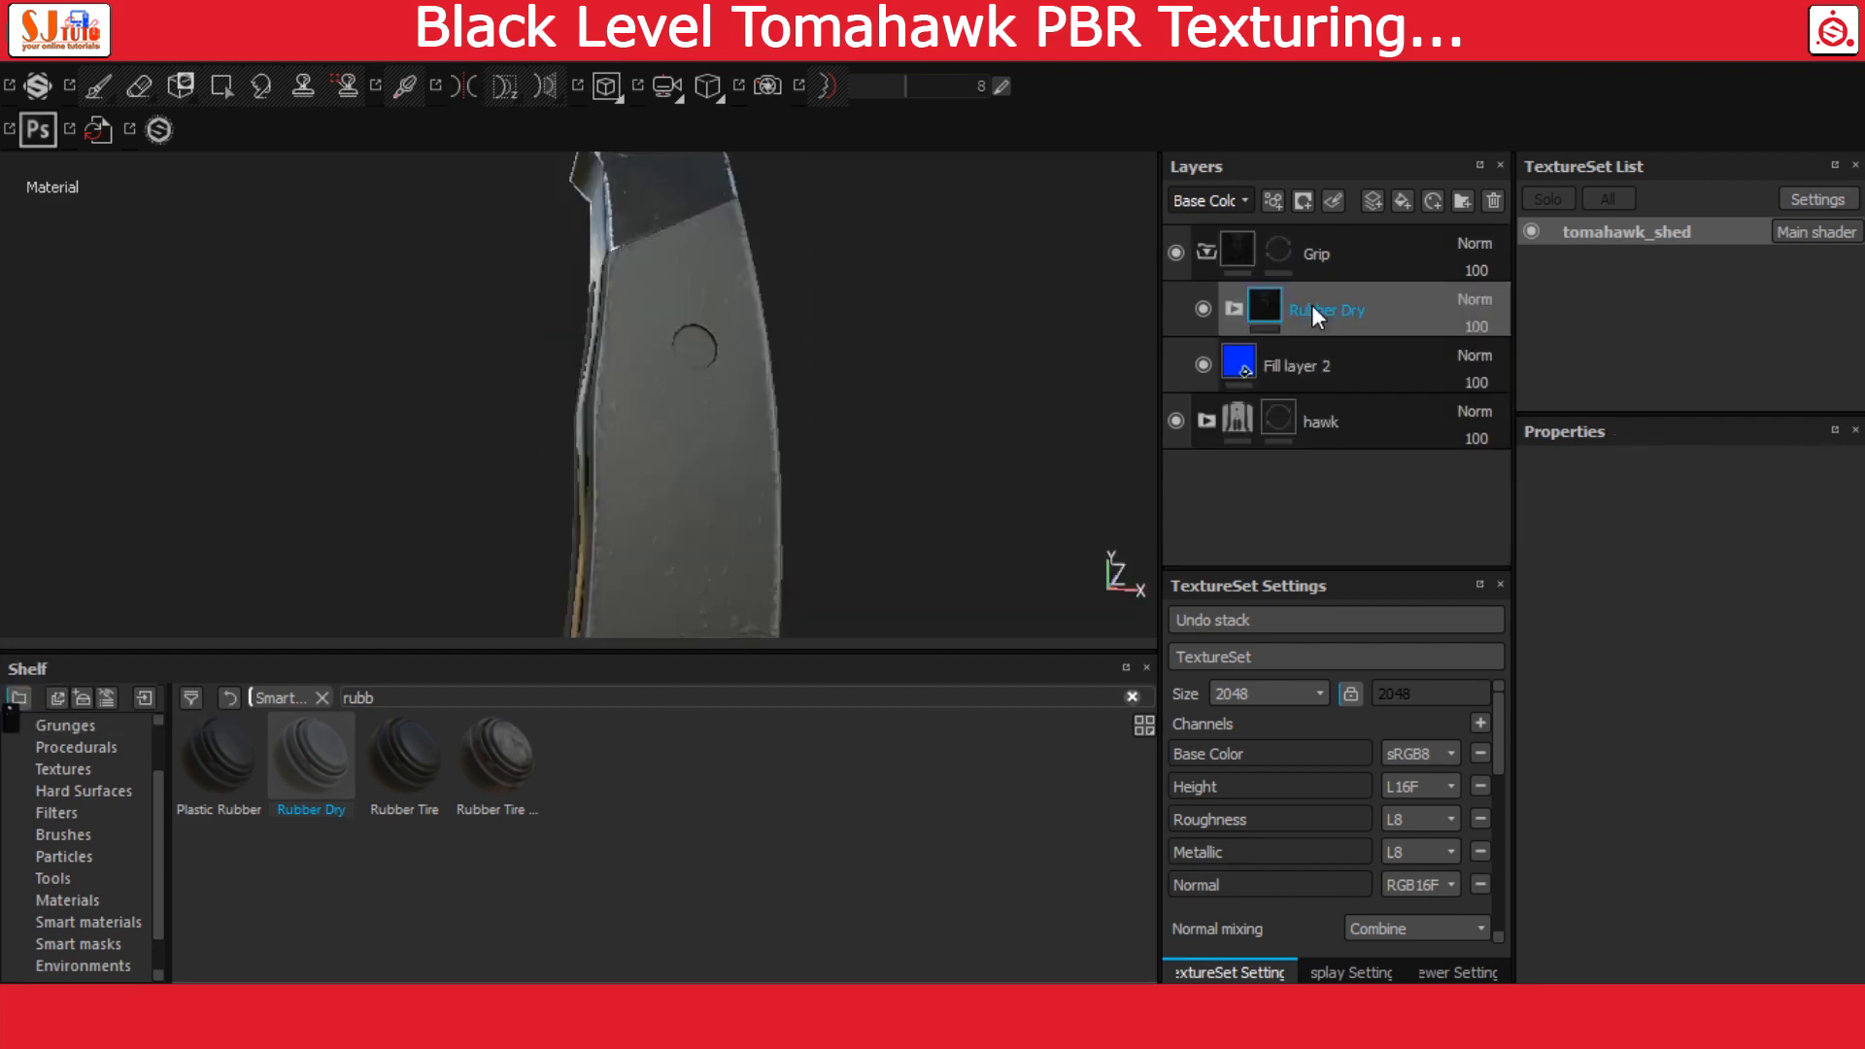
click(1401, 202)
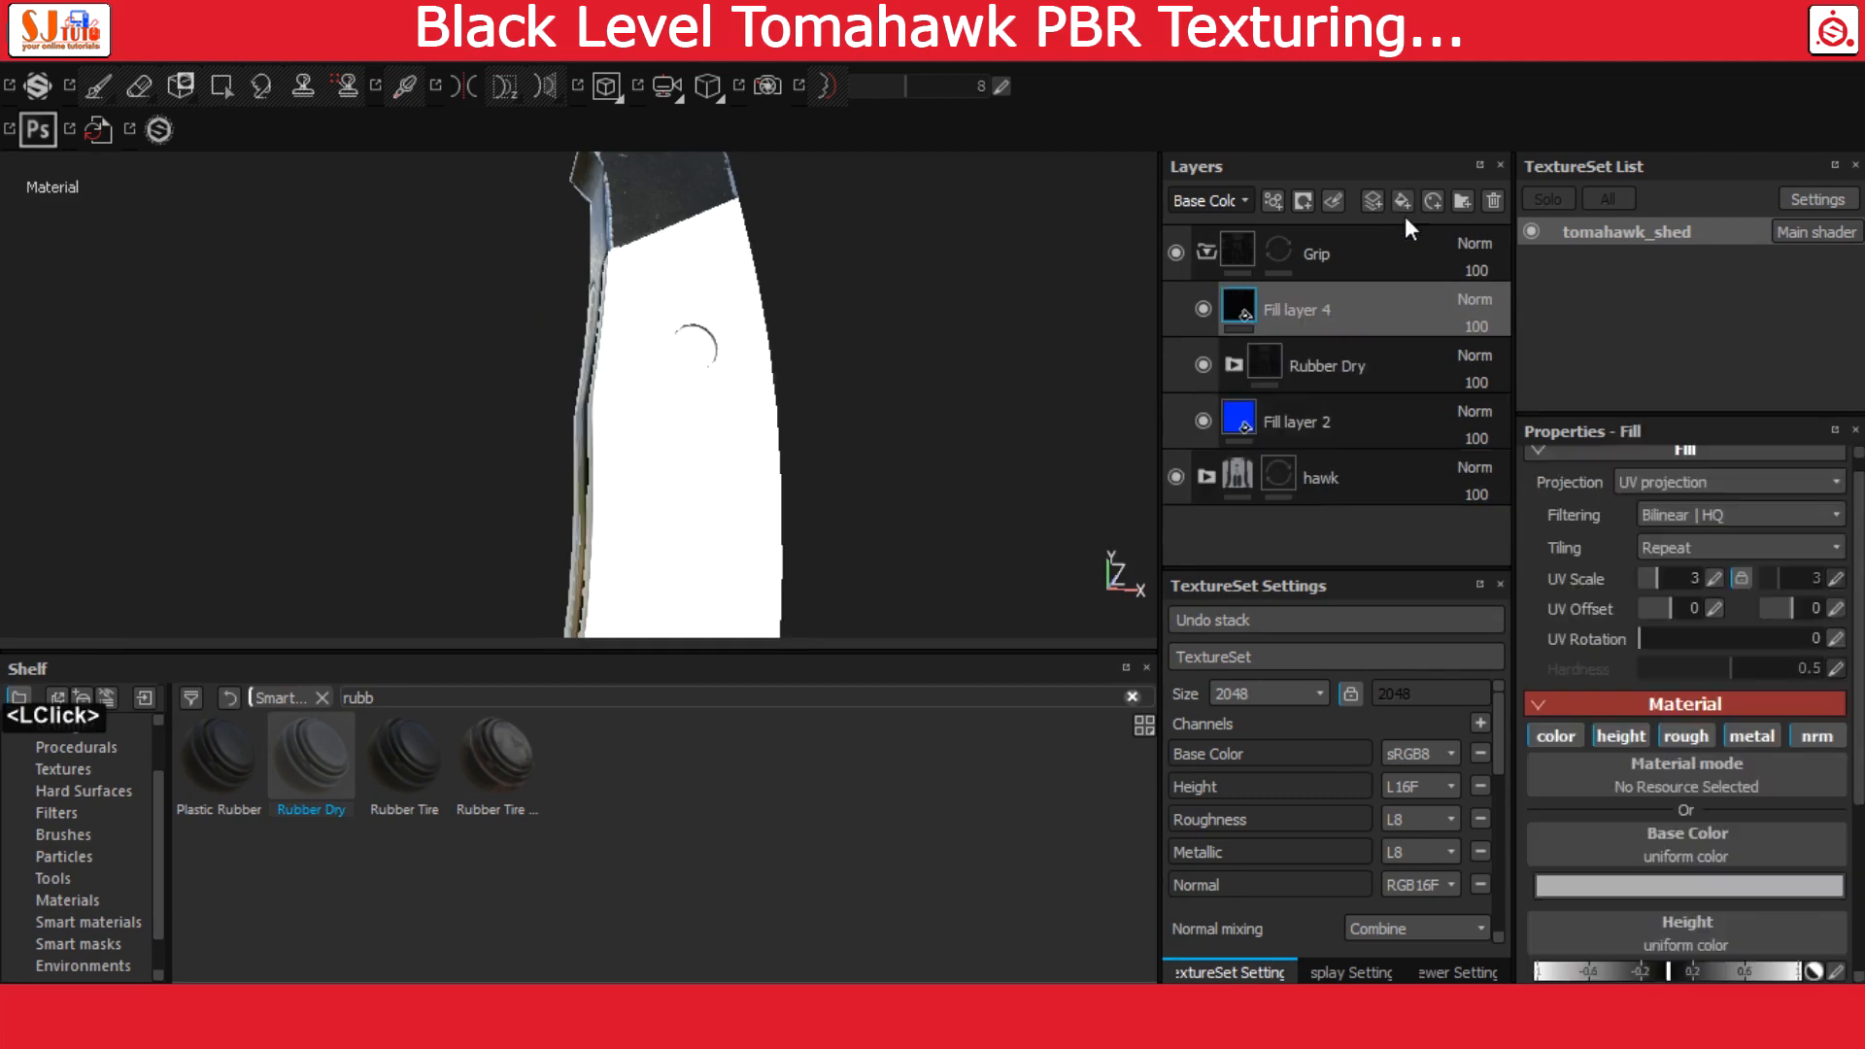
mouse_move(1238, 312)
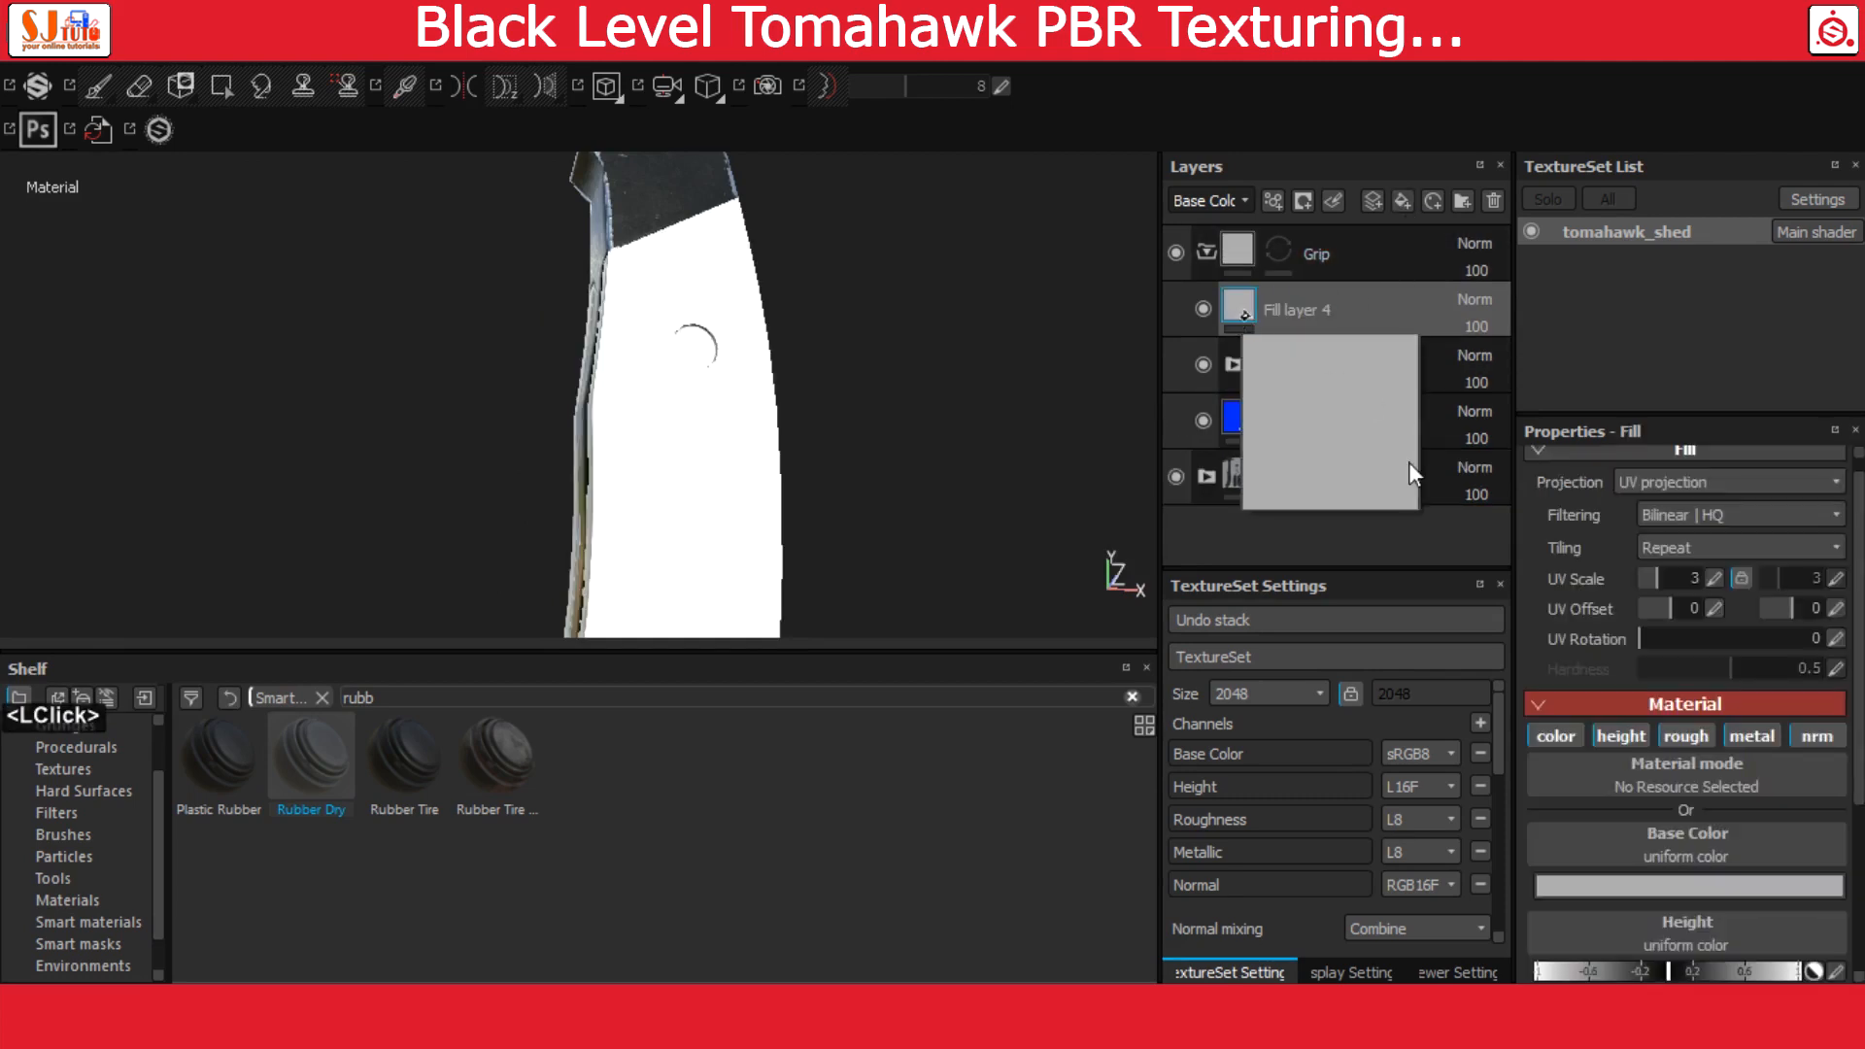
click(1556, 736)
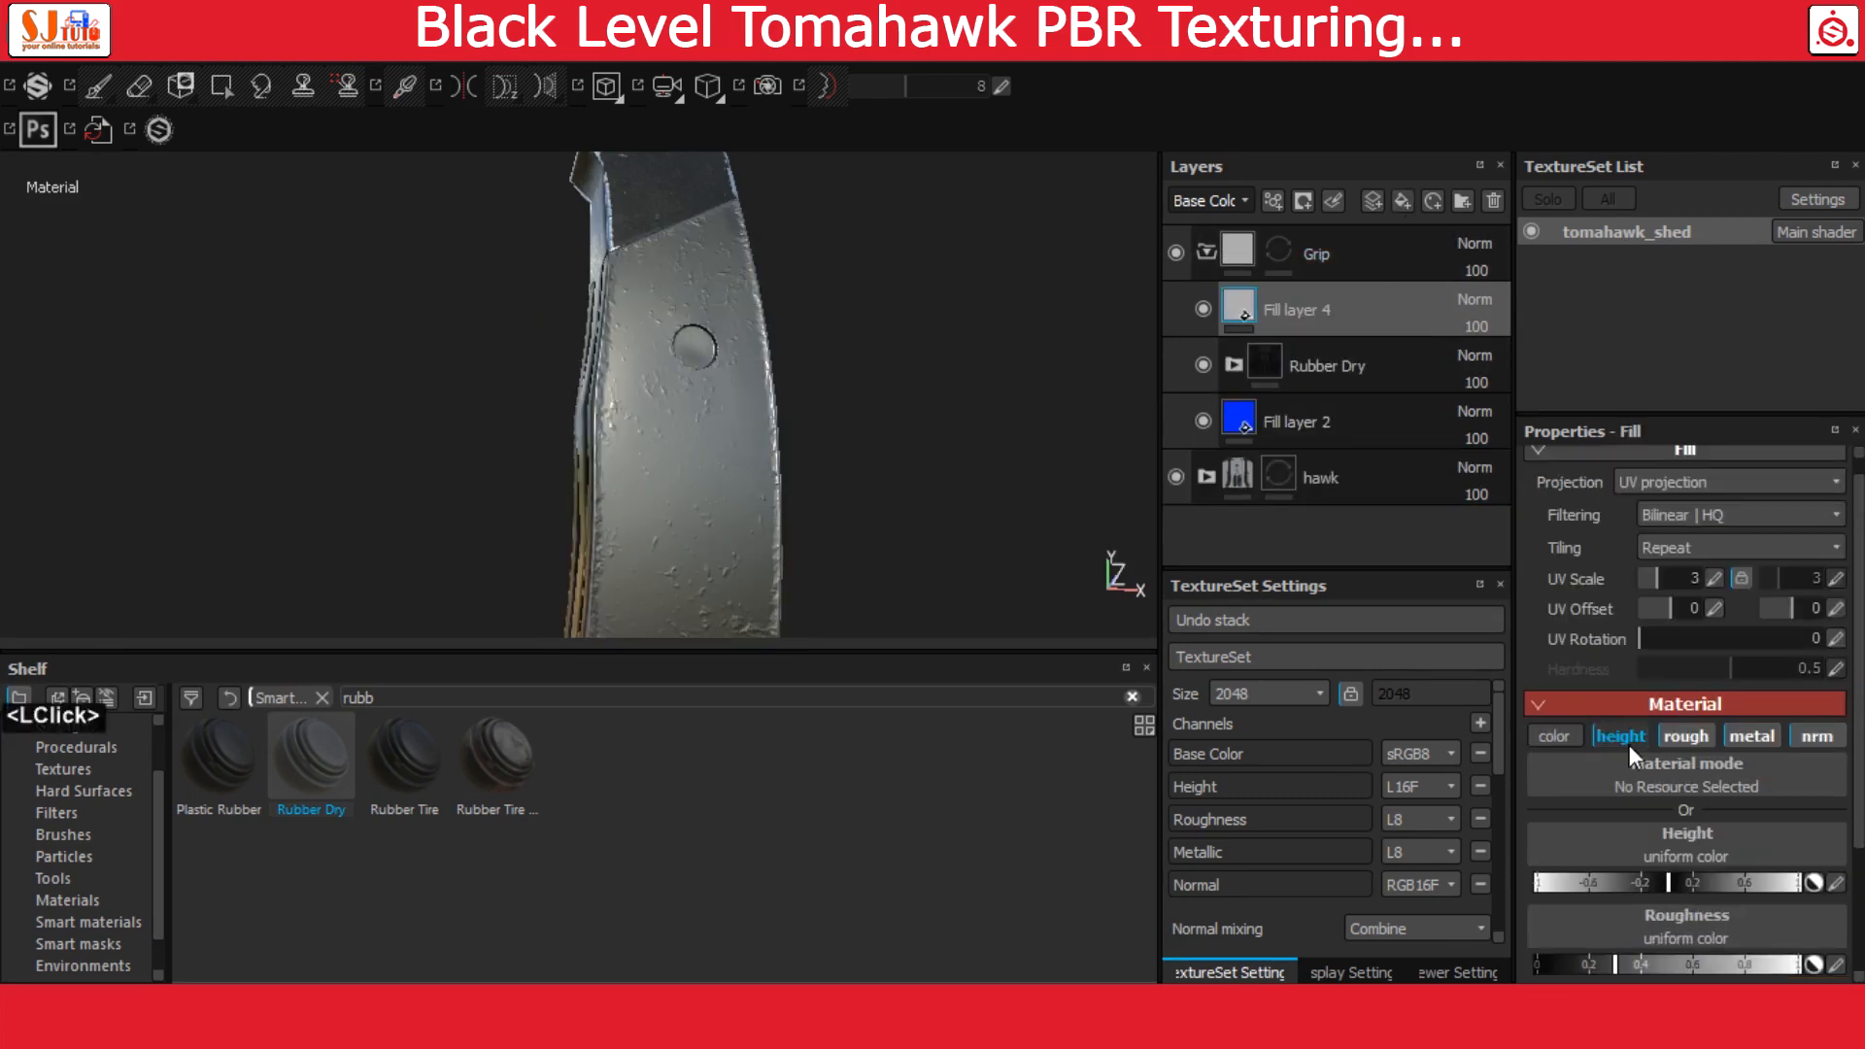
click(1687, 737)
click(1752, 737)
click(1816, 736)
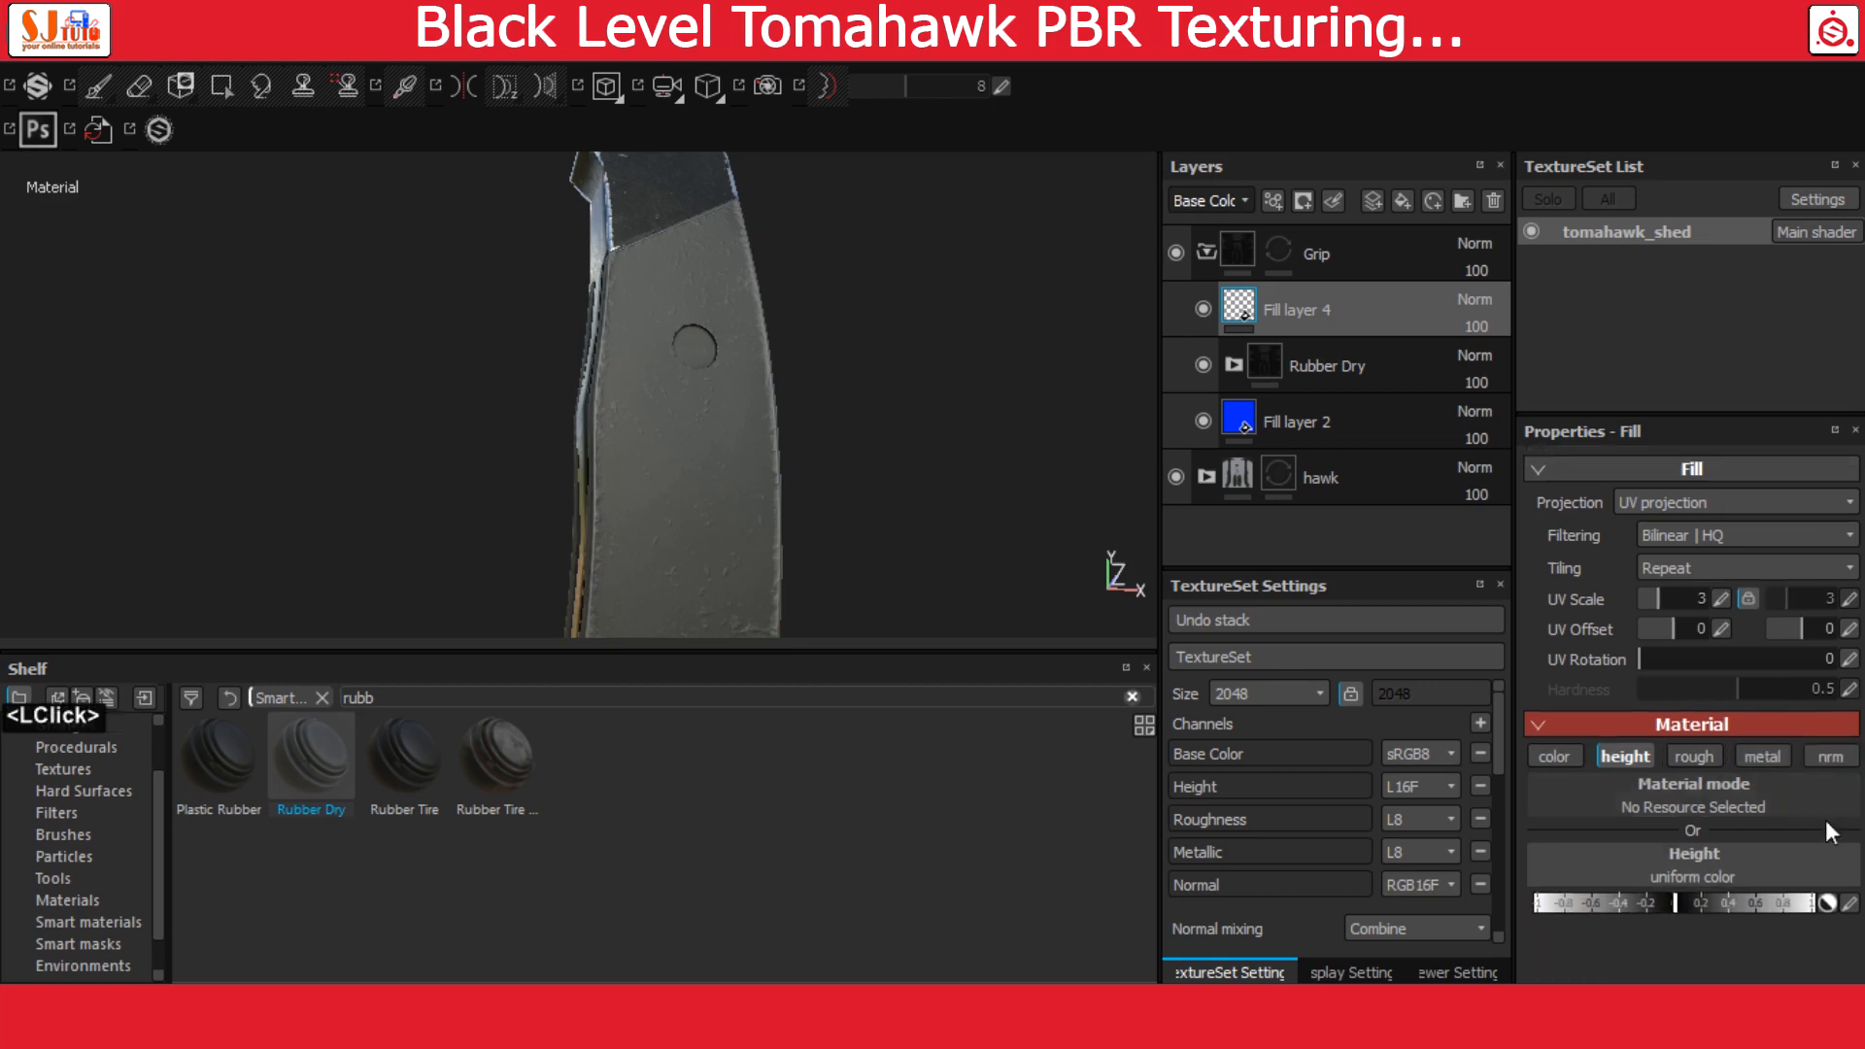
scroll(103, 895, up, 3)
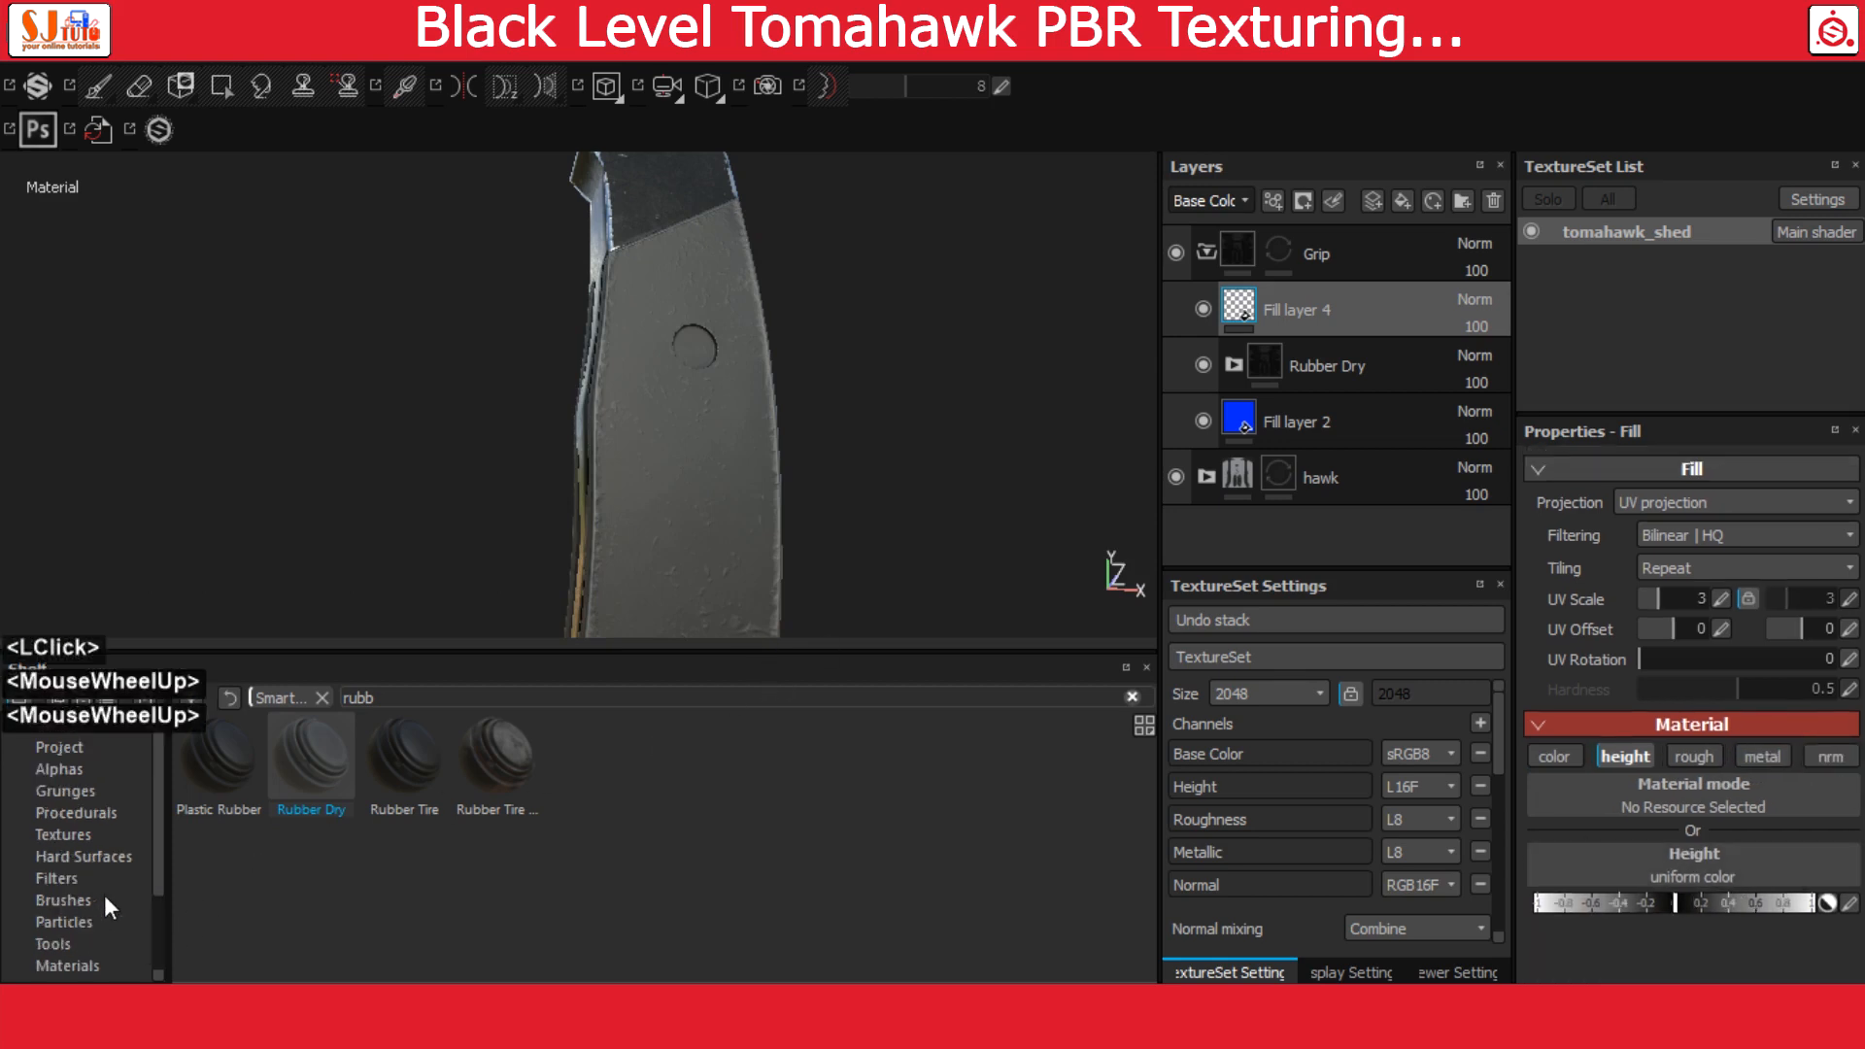
Assign the Polygon 1 procedural to the height channel of Fill layer 4
click(91, 816)
scroll(731, 819, down, 5)
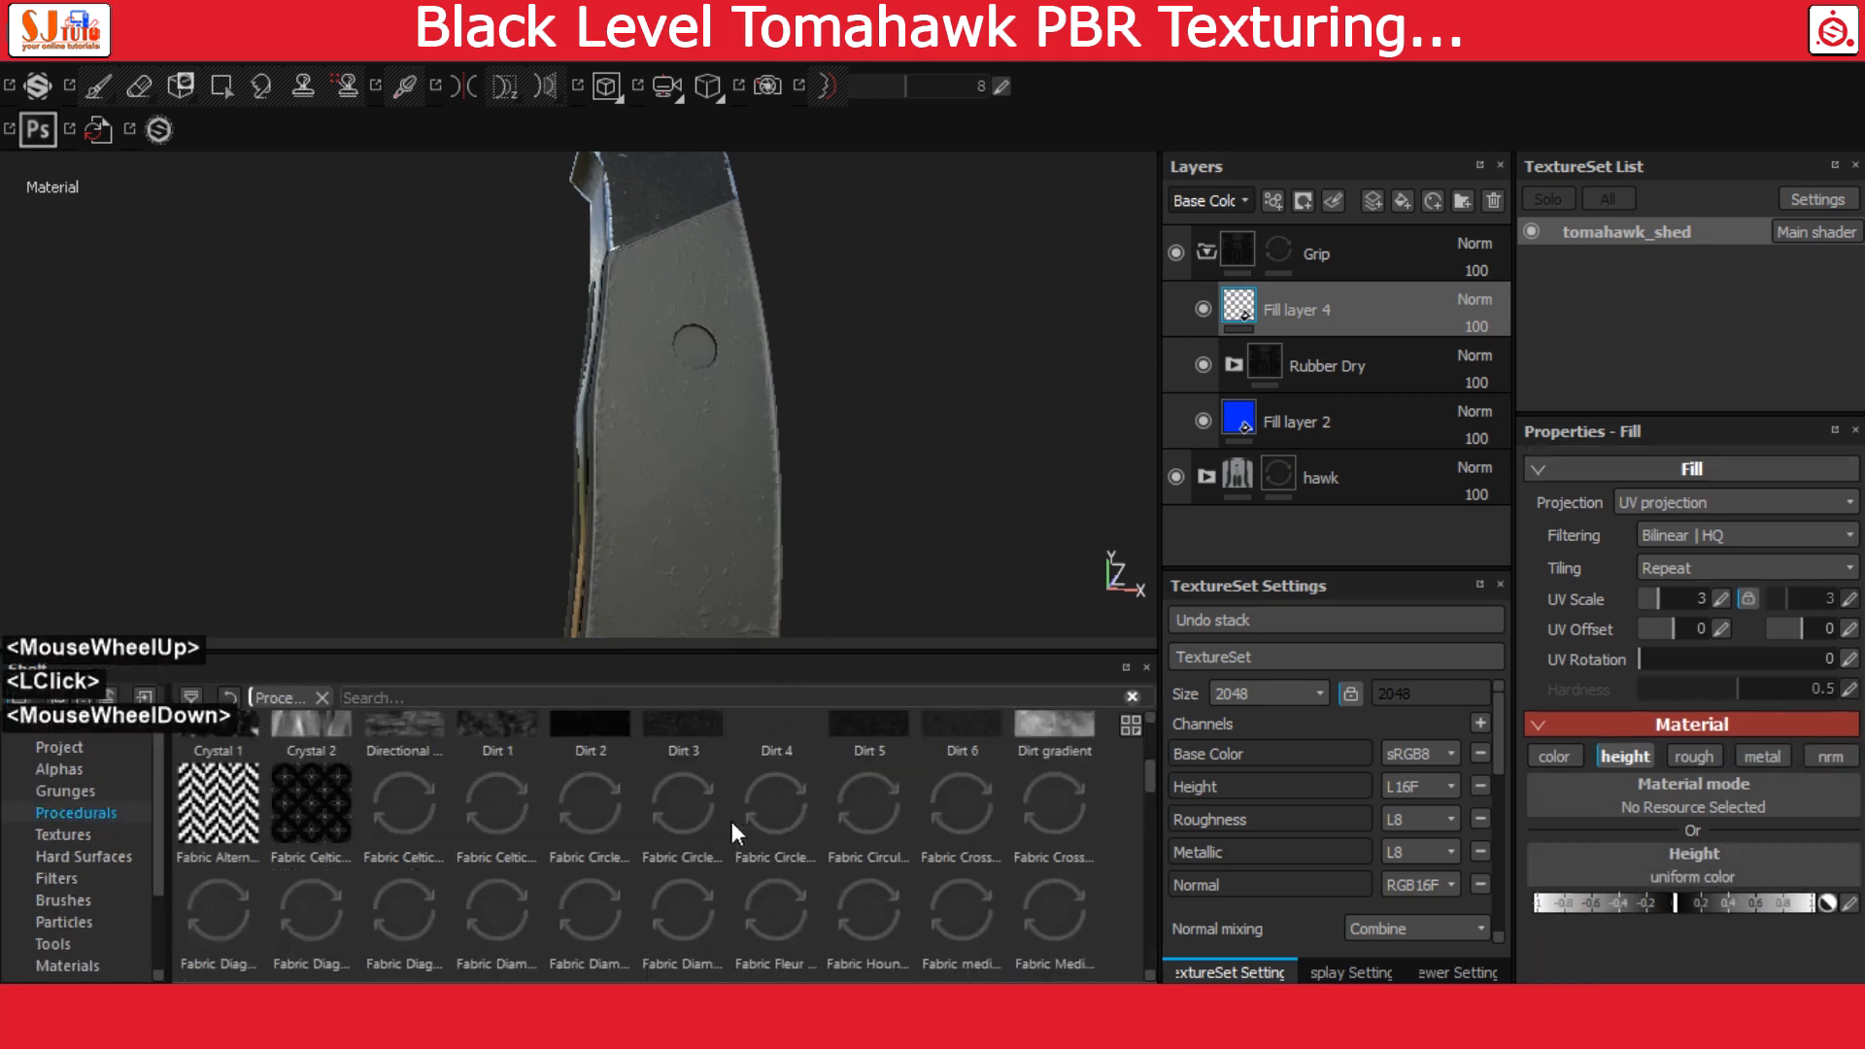
scroll(732, 820, down, 5)
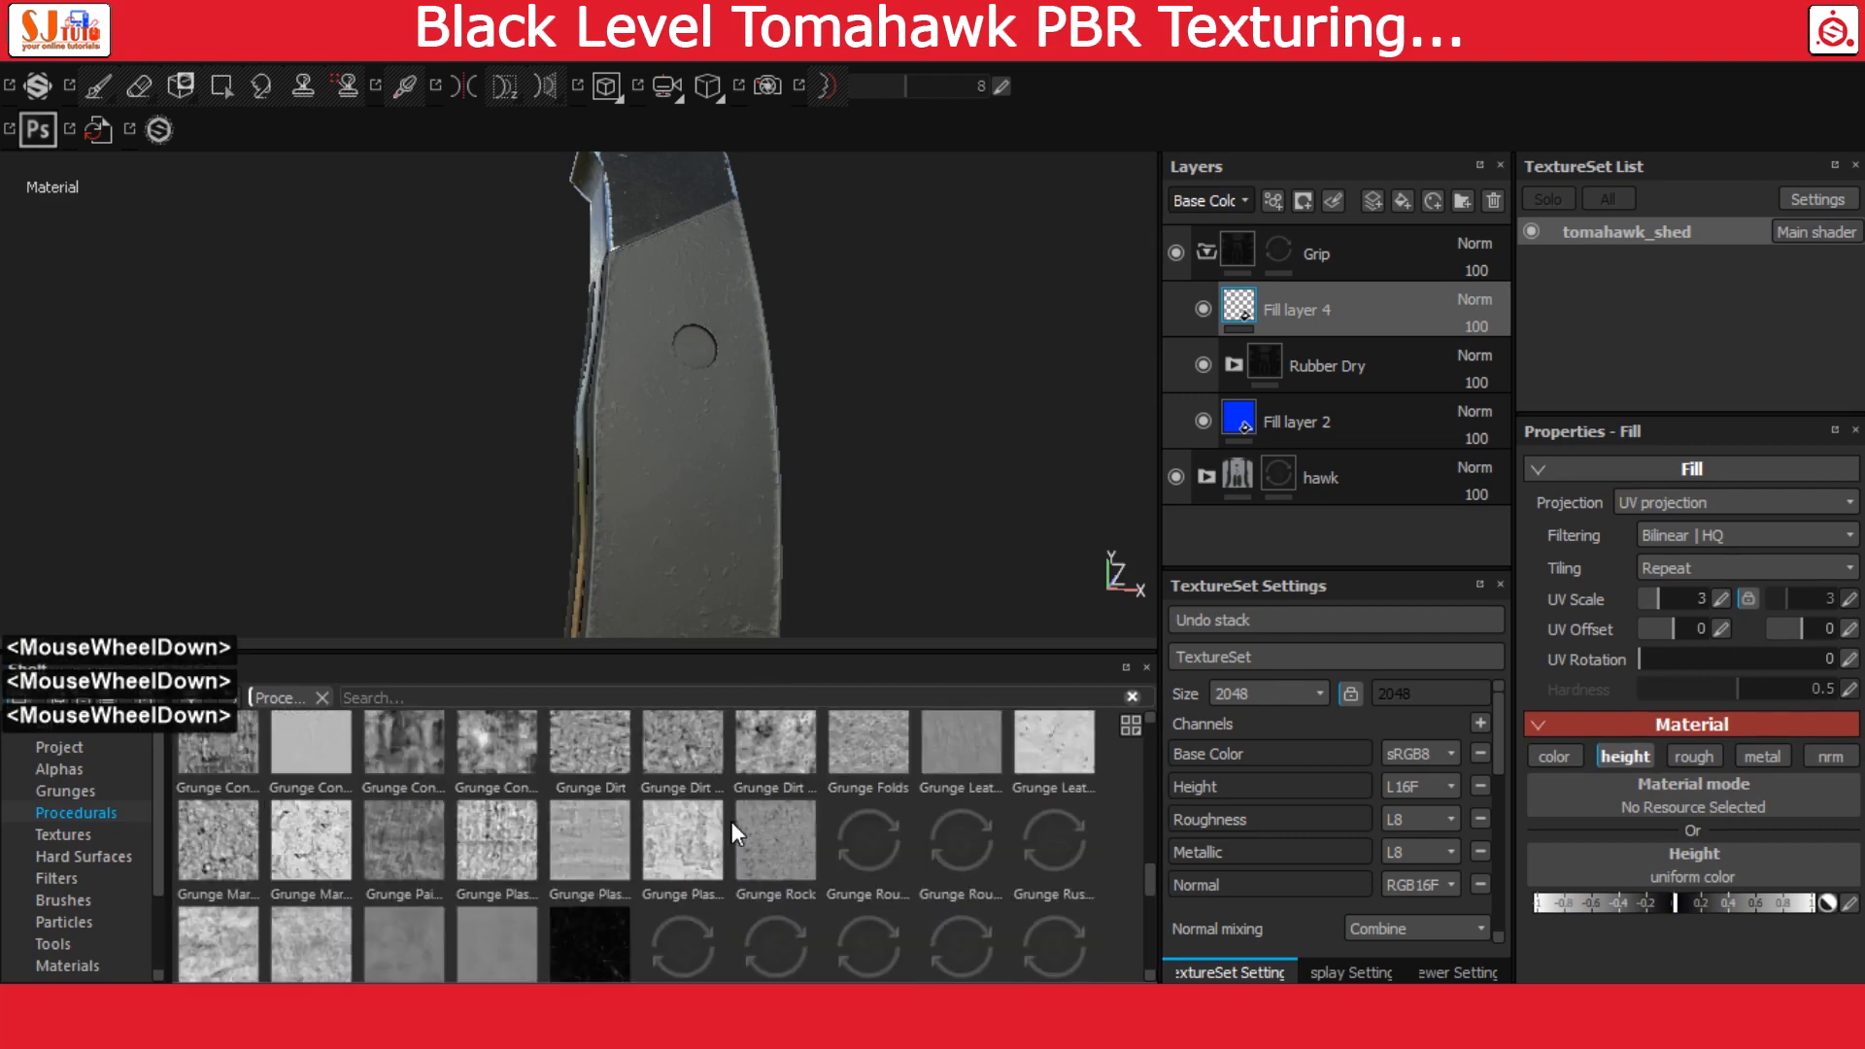
scroll(732, 820, down, 3)
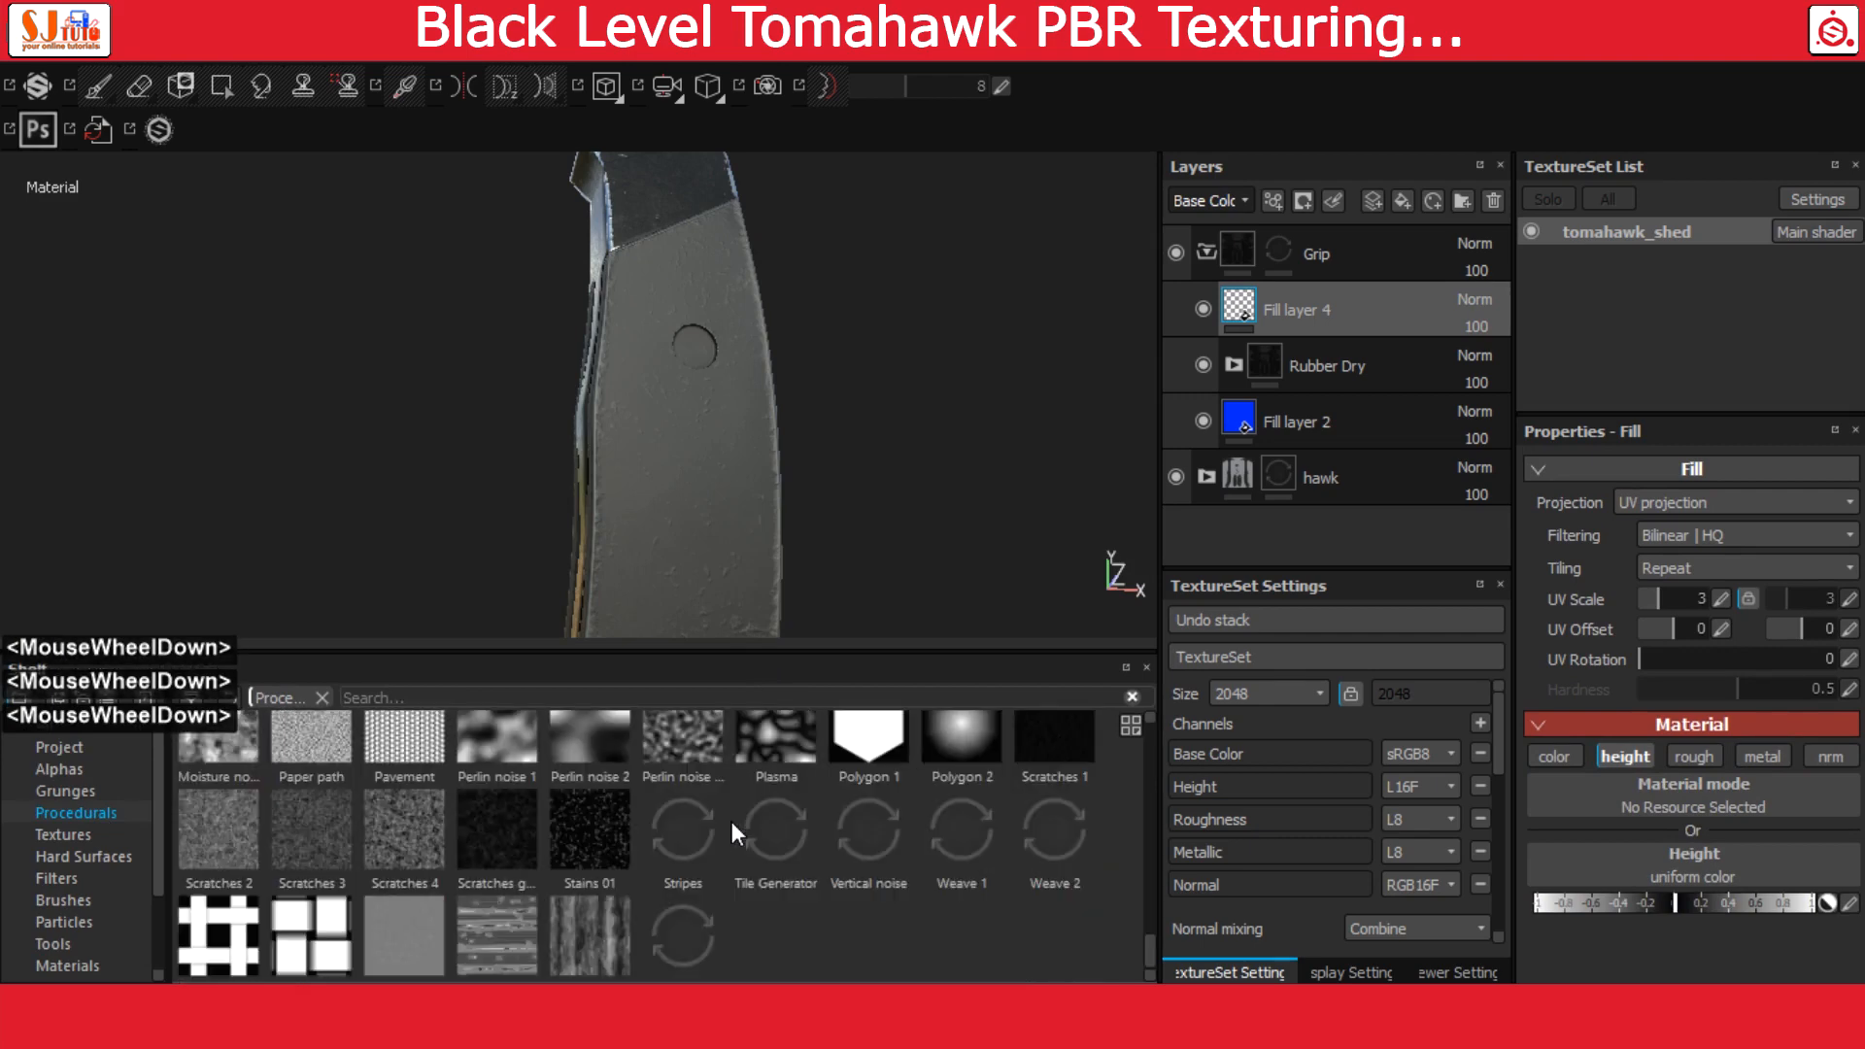
drag(866, 746, 1653, 870)
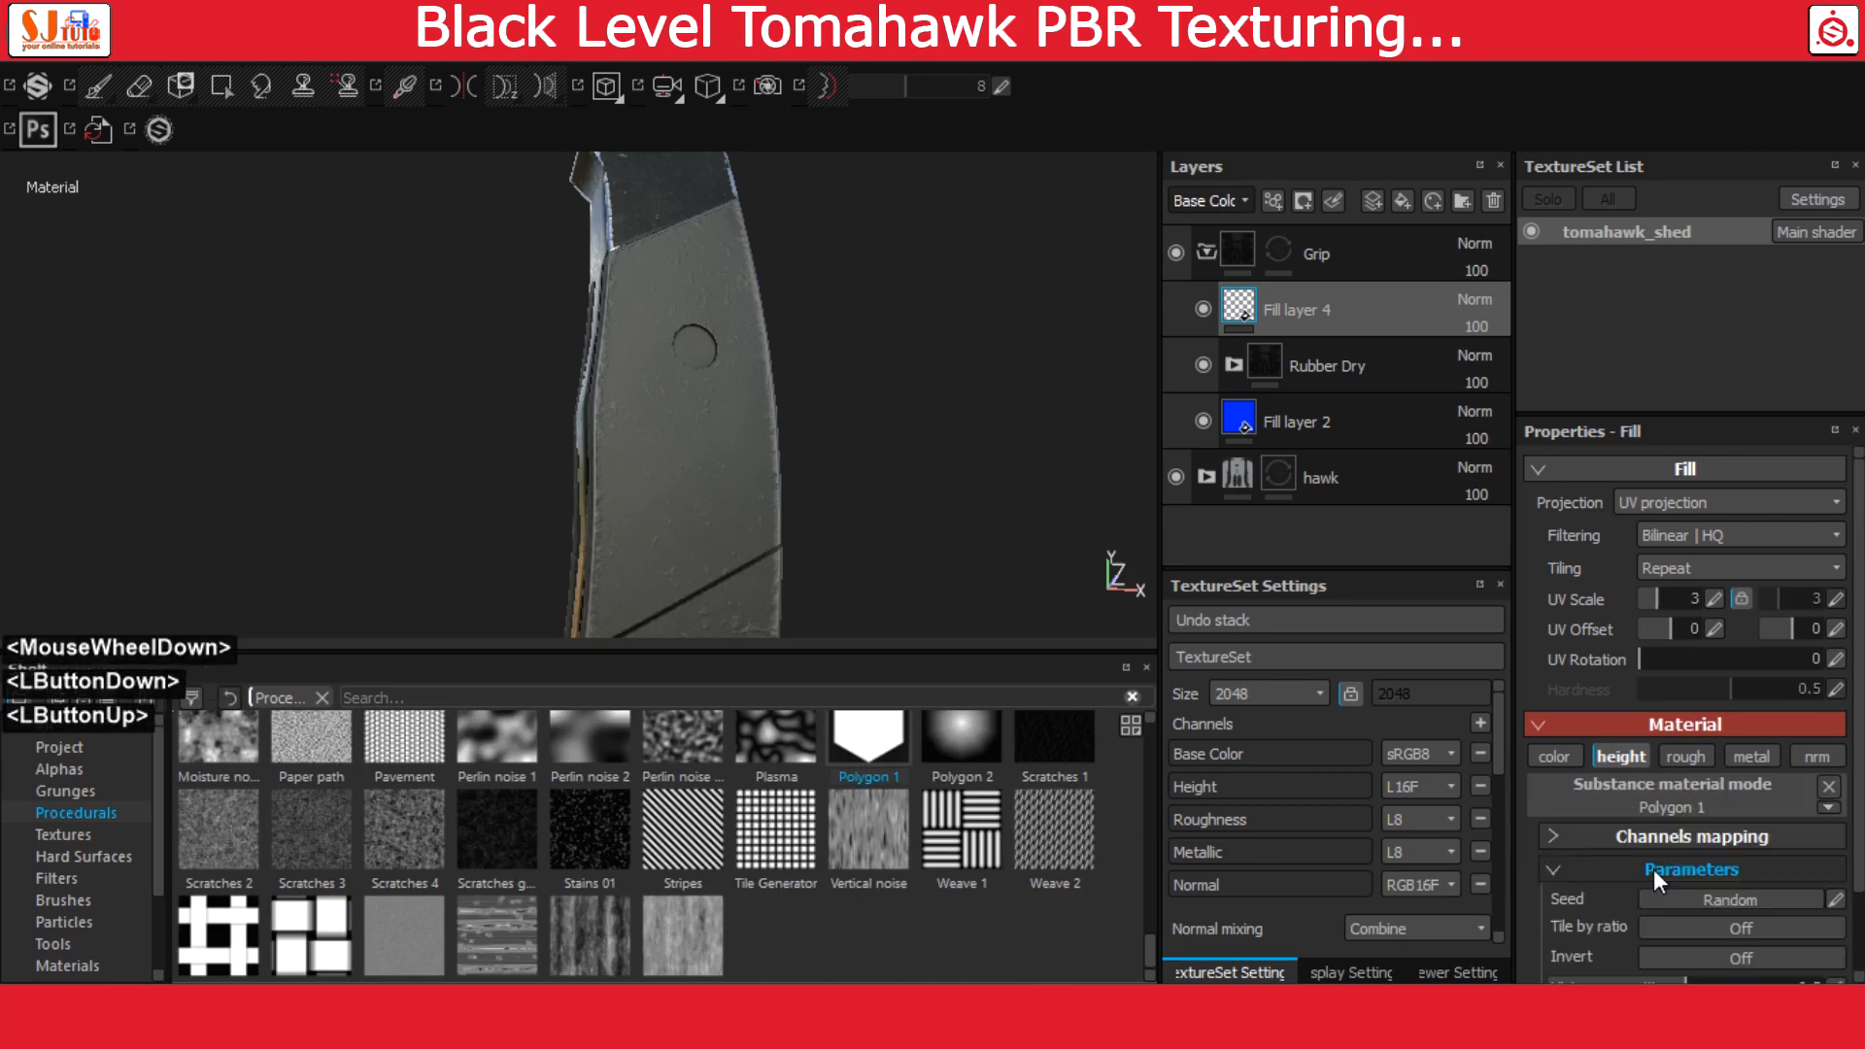
alt+middle_drag(716, 487, 785, 330)
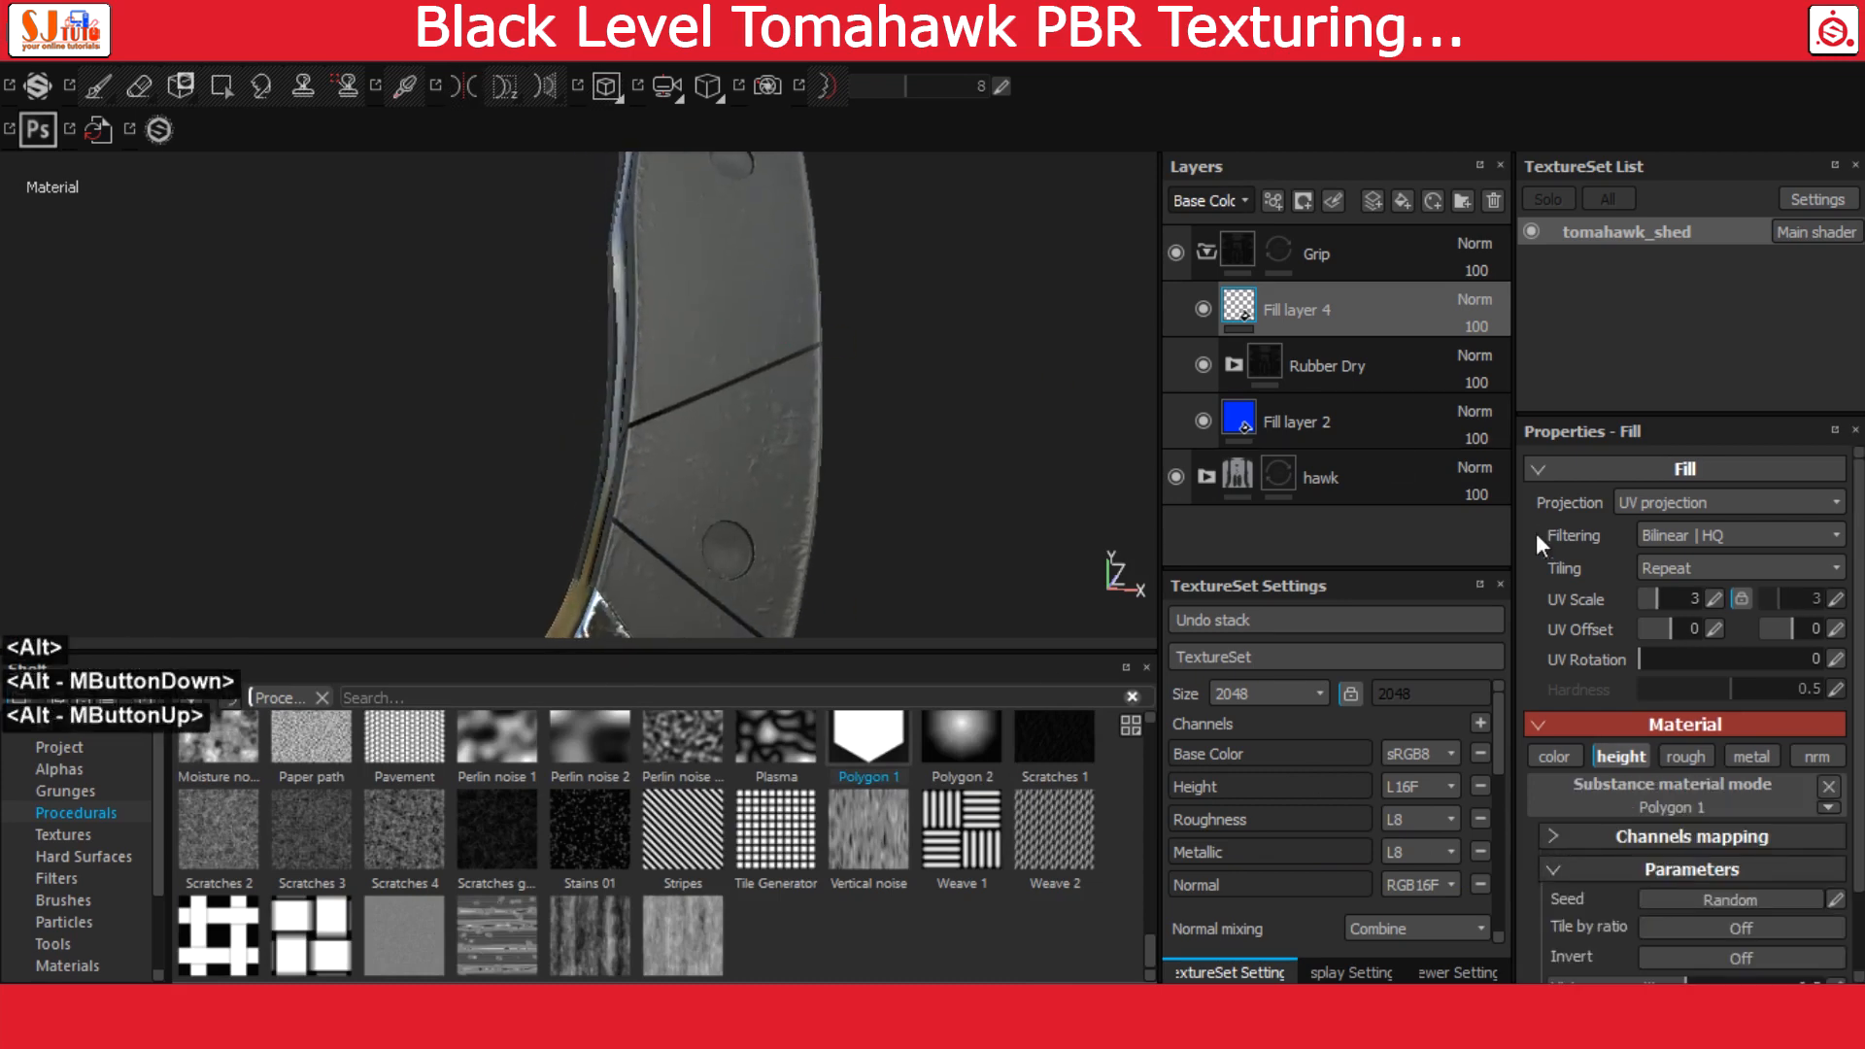
Set the tiling of Fill layer 4's Polygon 1 pattern to the maximum of 16
scroll(1734, 861, down, 3)
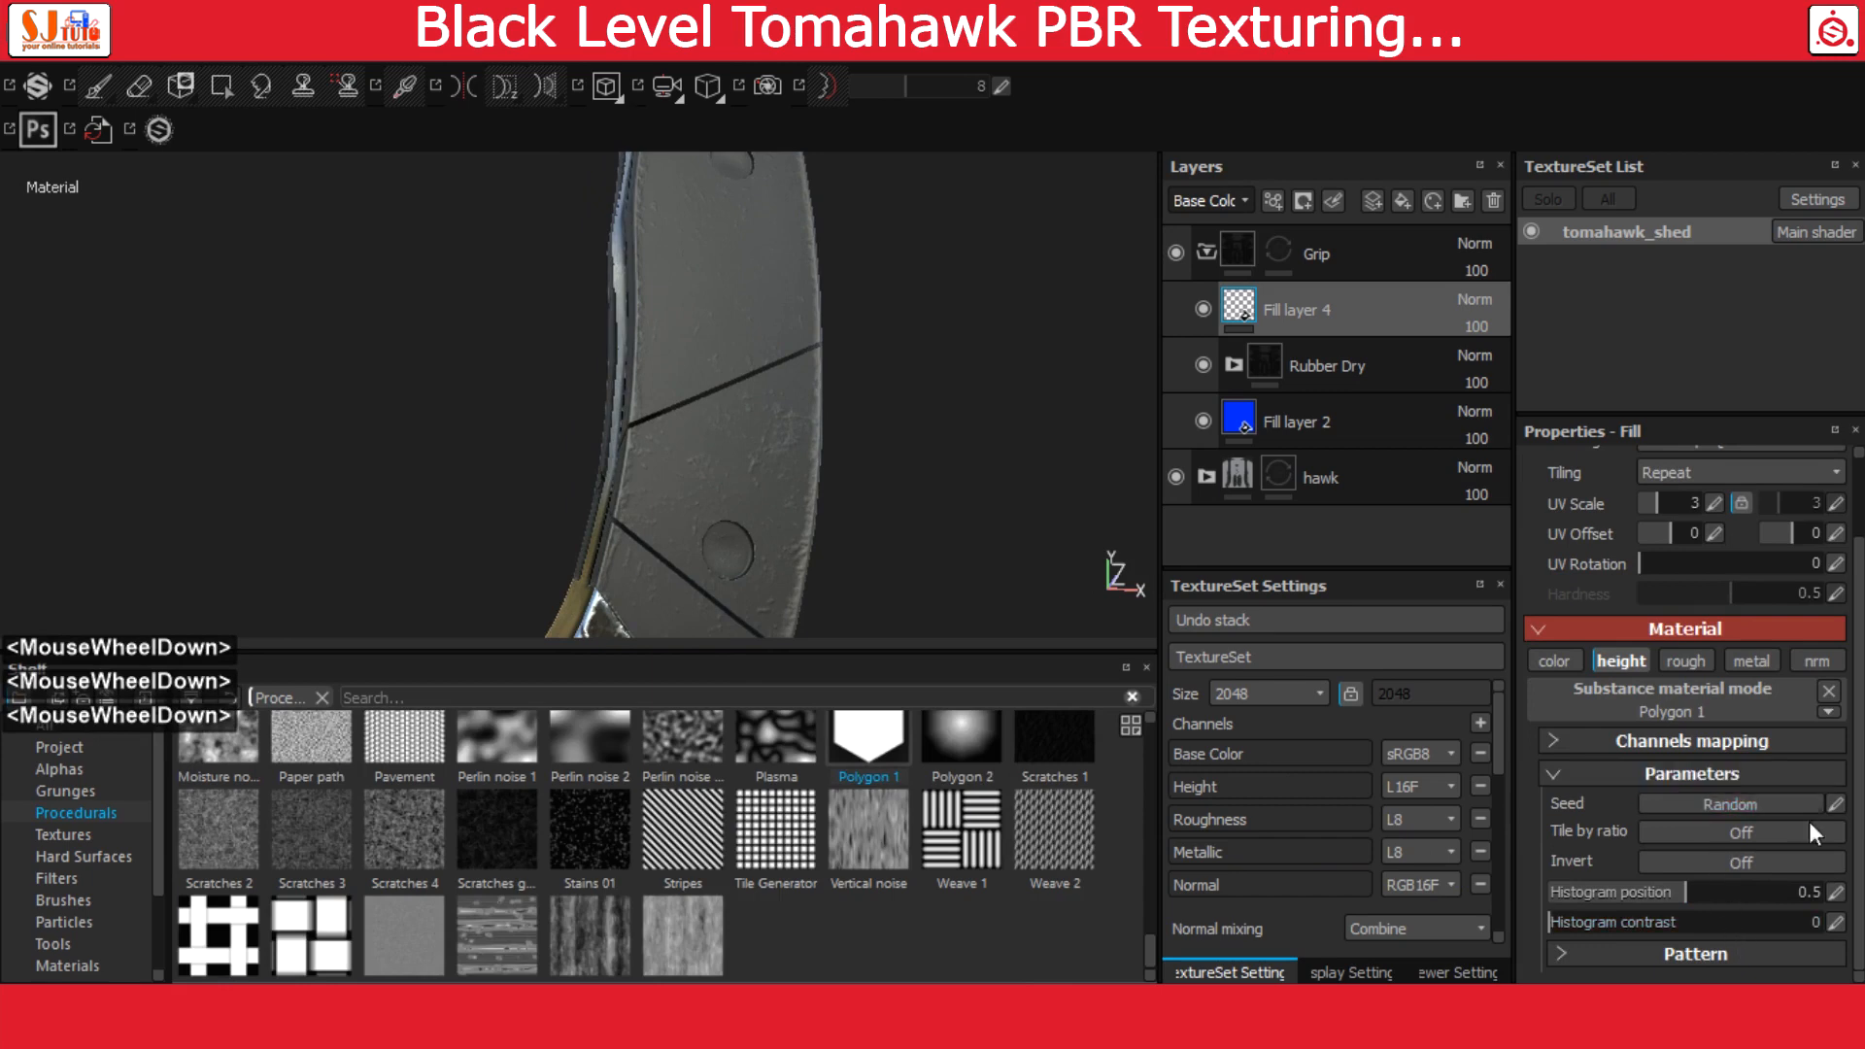
scroll(1739, 909, down, 1)
click(1700, 954)
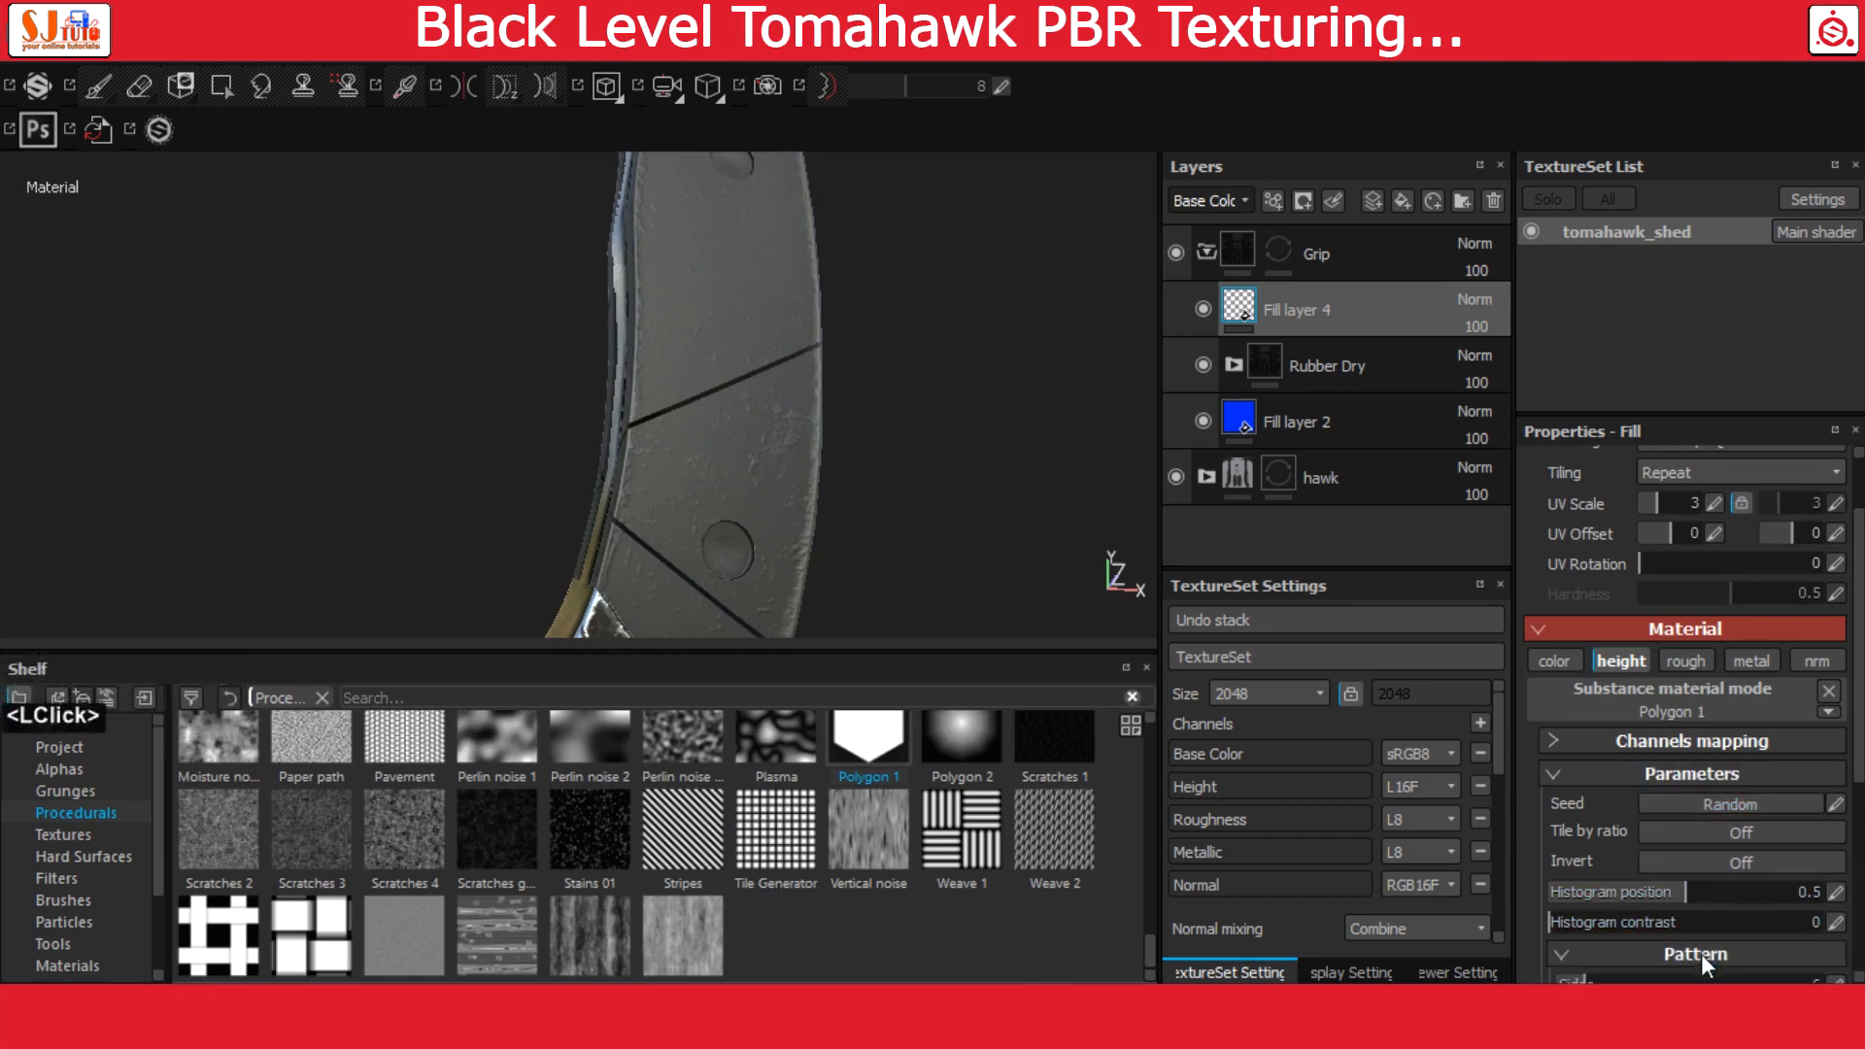
scroll(1700, 954, down, 3)
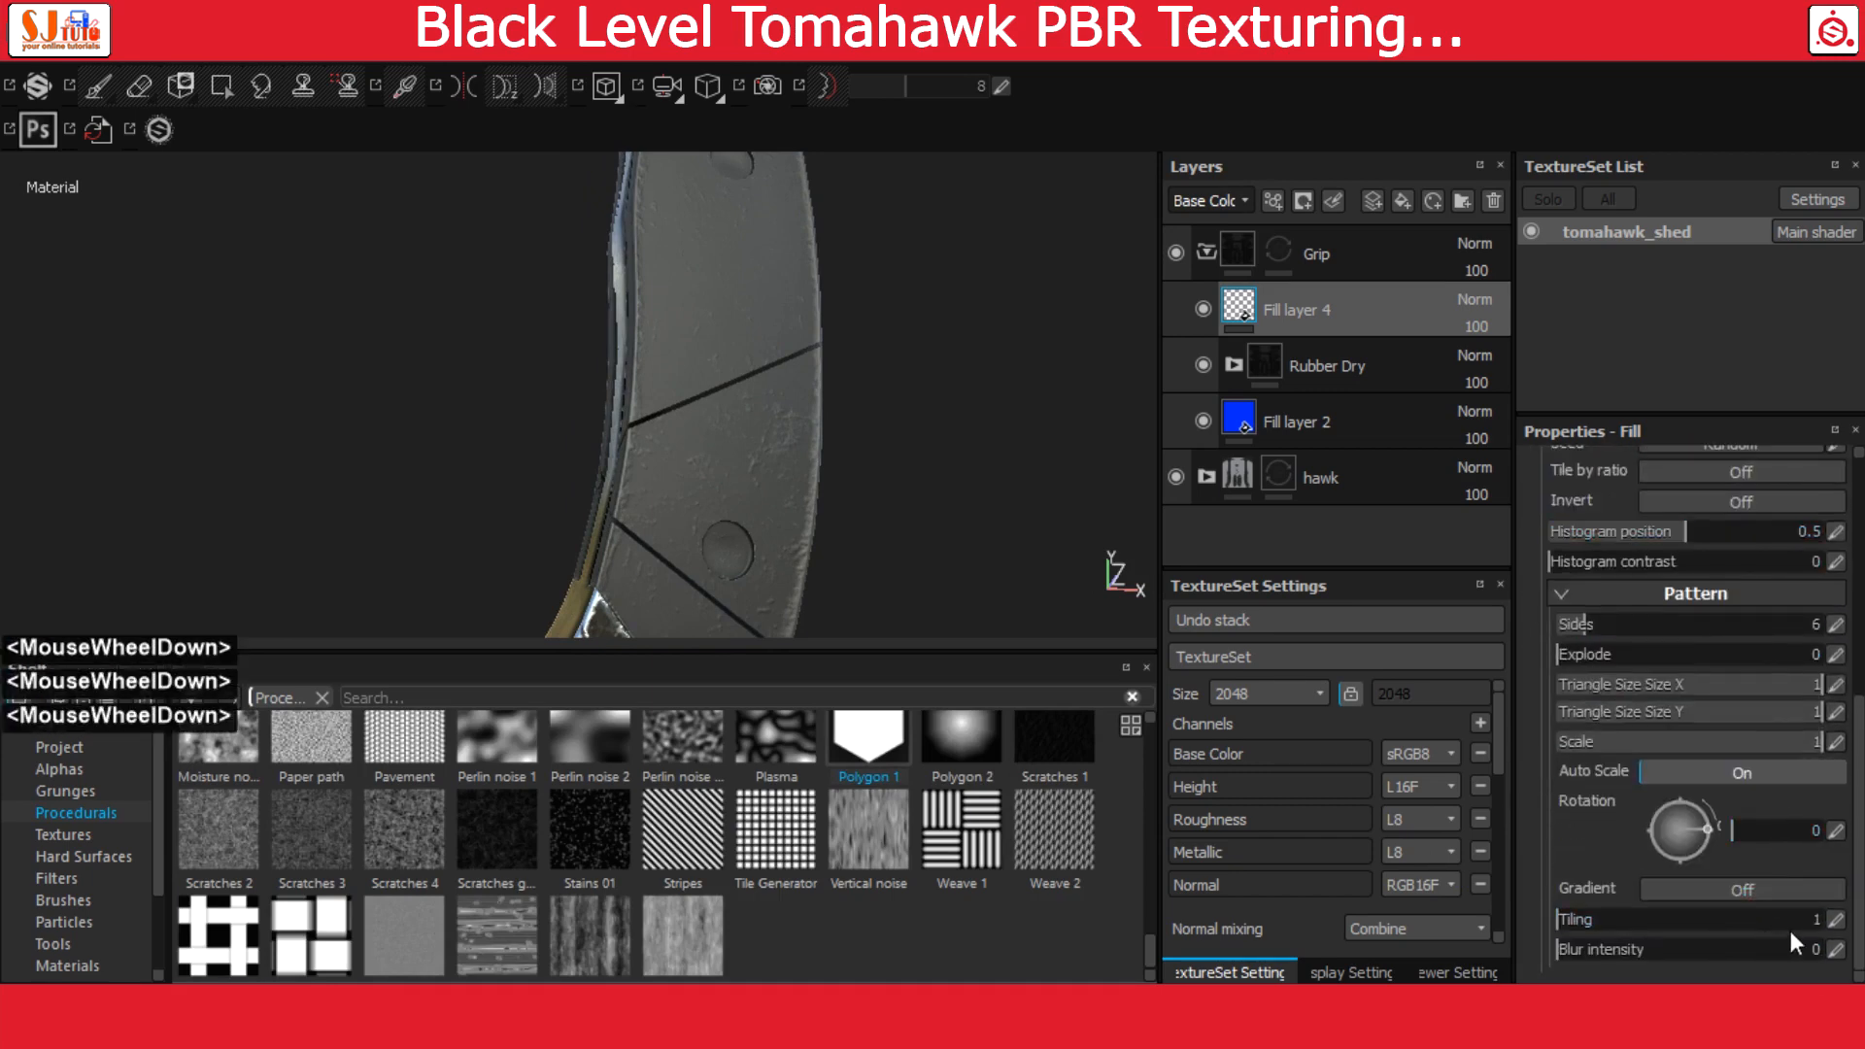
click(1838, 920)
text(20)
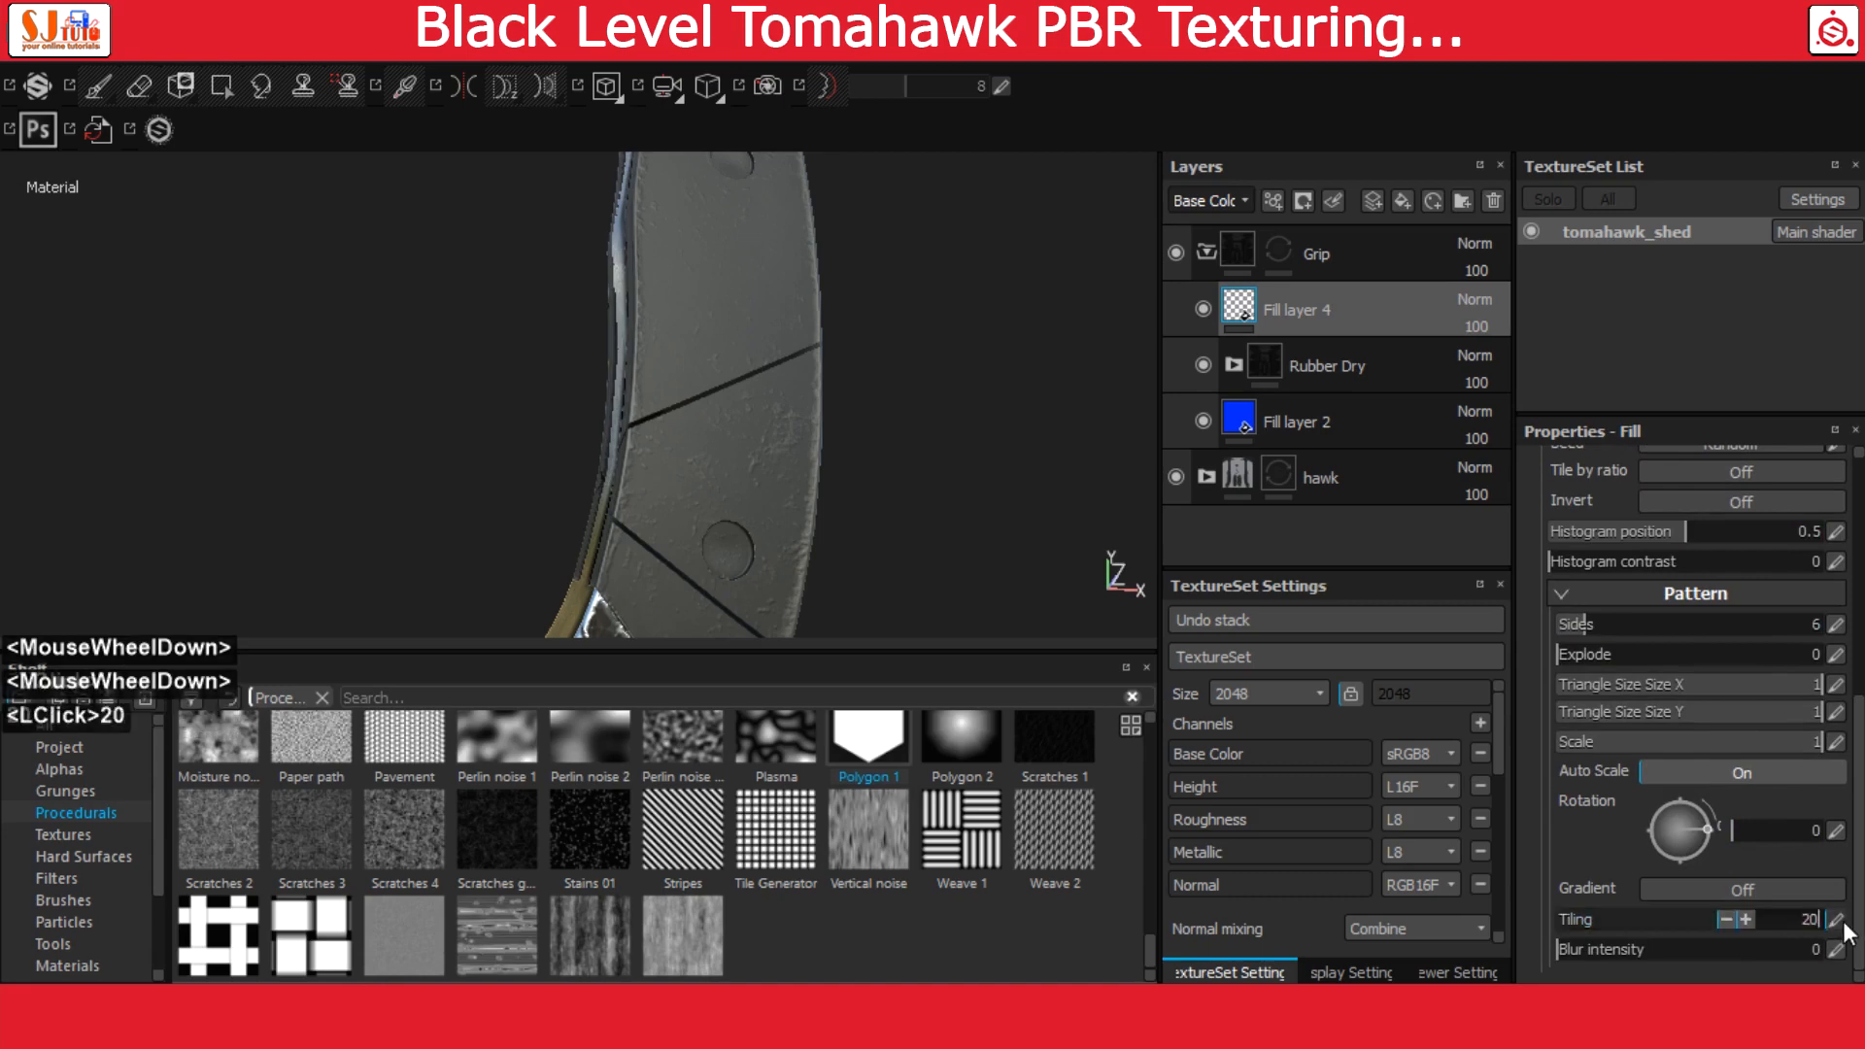
key(Return)
alt+drag(958, 529, 933, 457)
alt+right_drag(933, 457, 1023, 498)
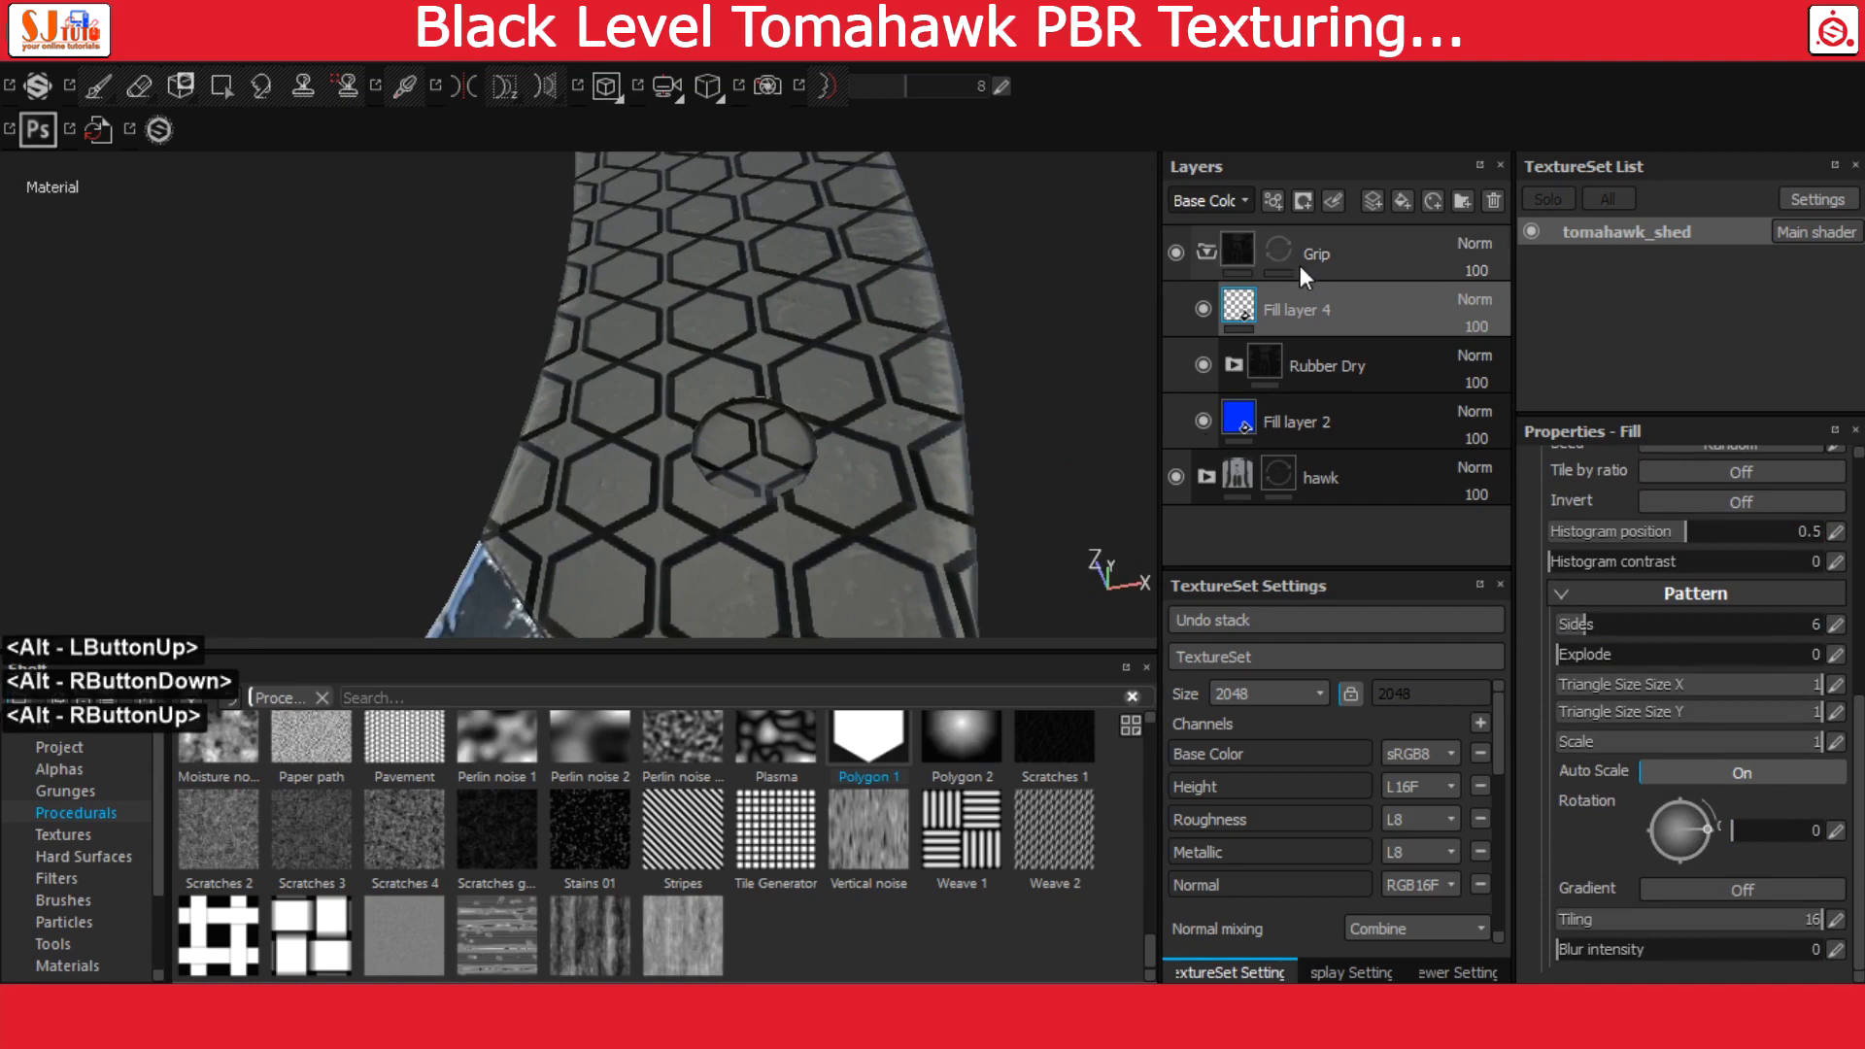
Display the height channel in the layer stack and reduce Fill layer 4's height opacity to 4
click(1206, 201)
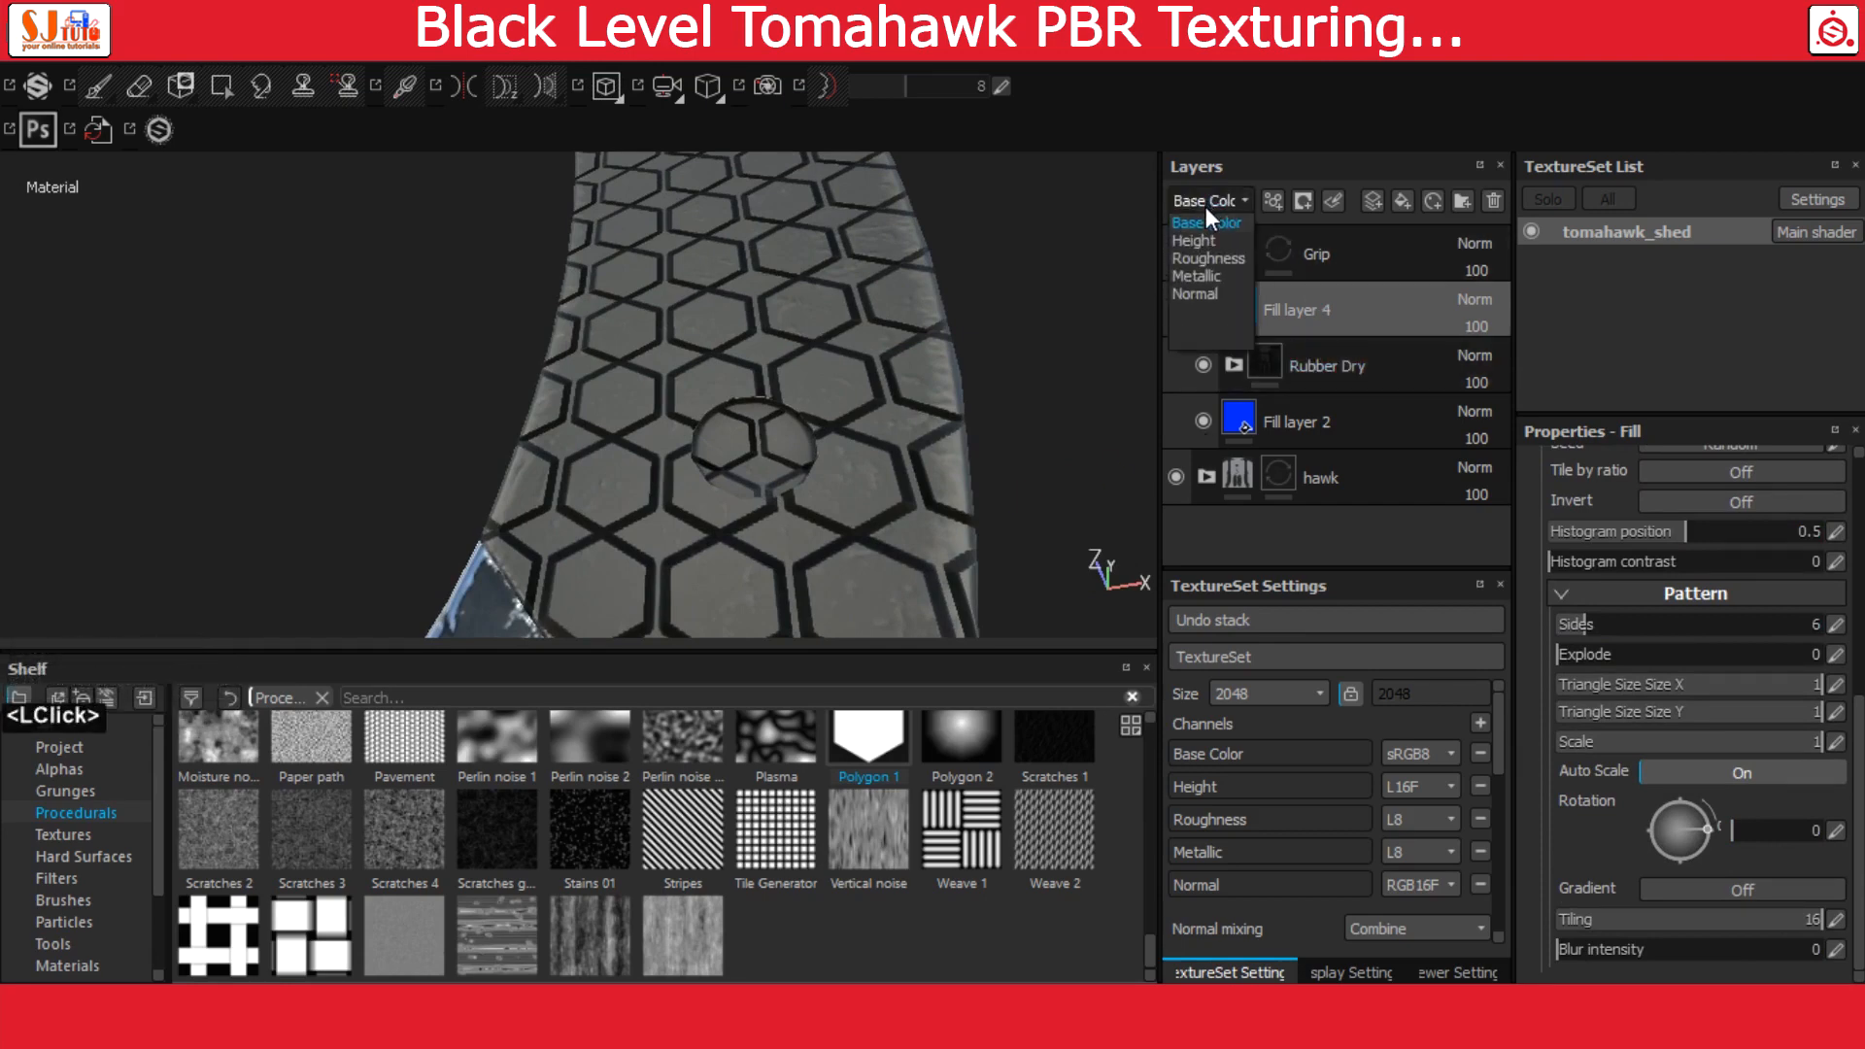
click(1208, 240)
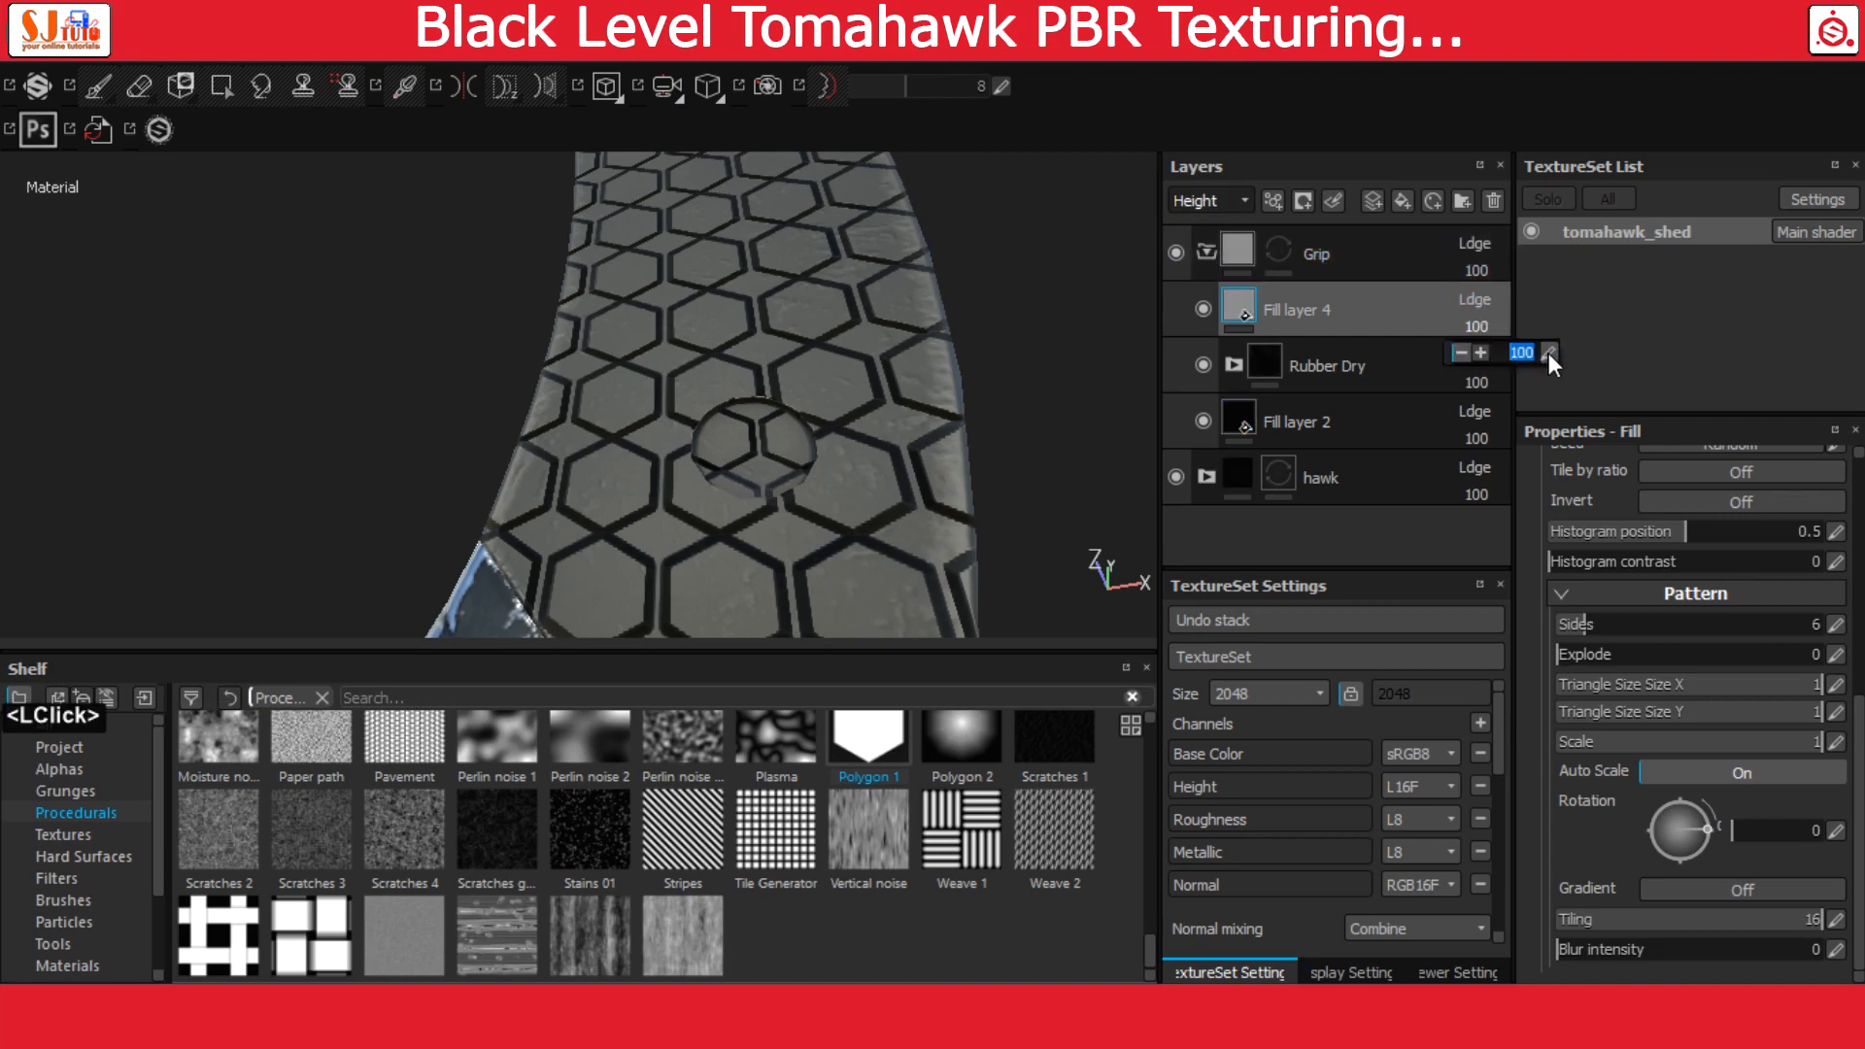
text(5)
key(Return)
click(1549, 353)
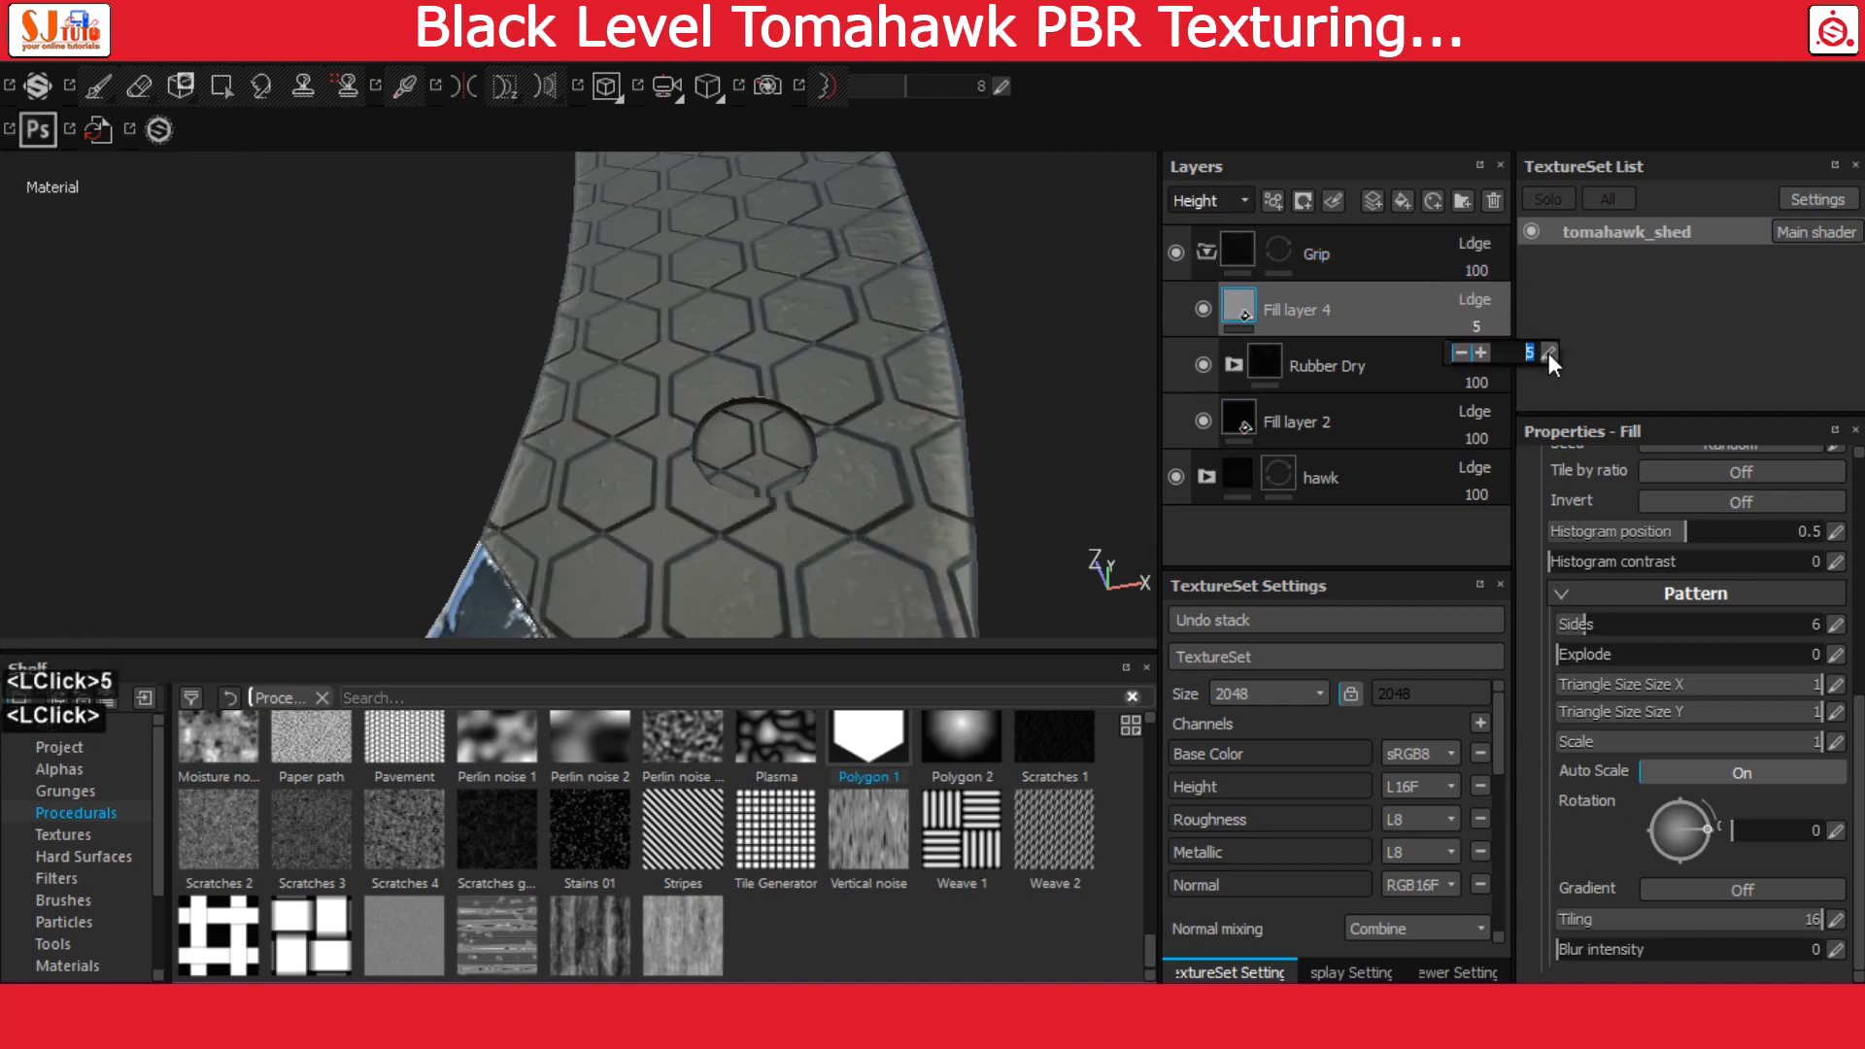
text(3)
key(Return)
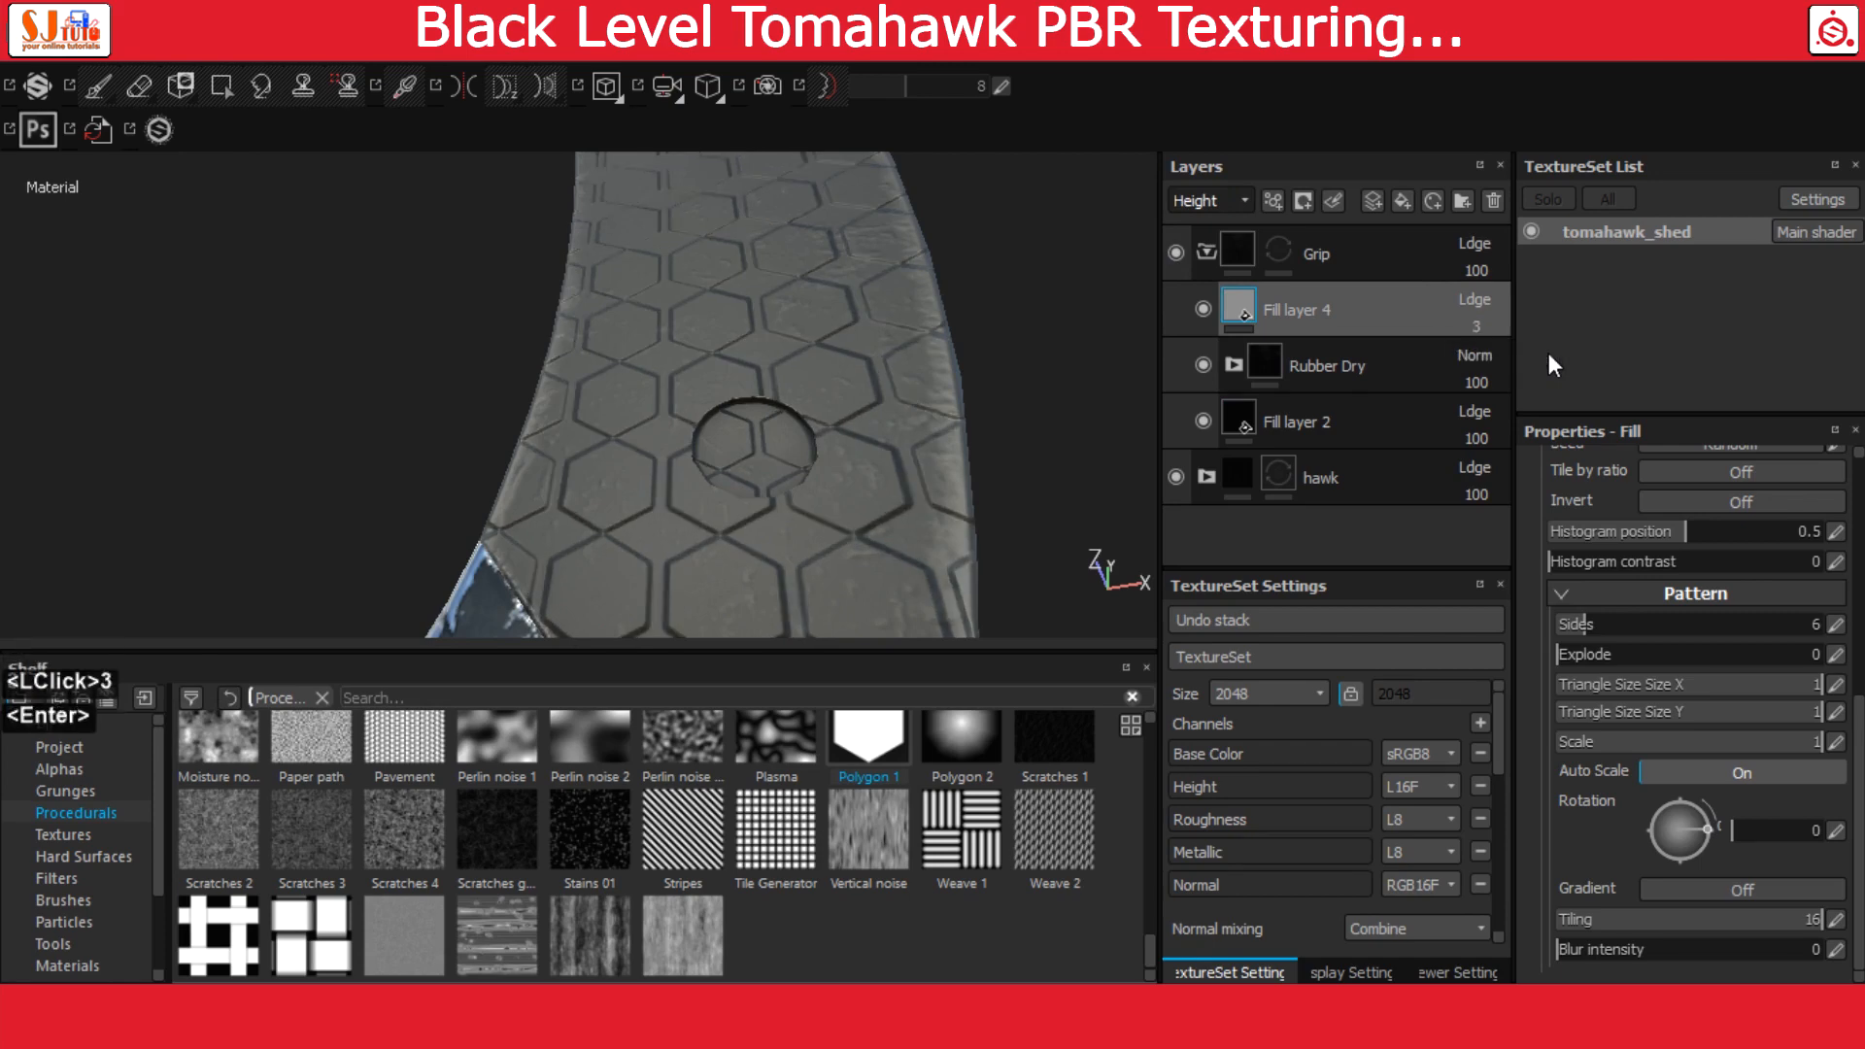
click(1547, 352)
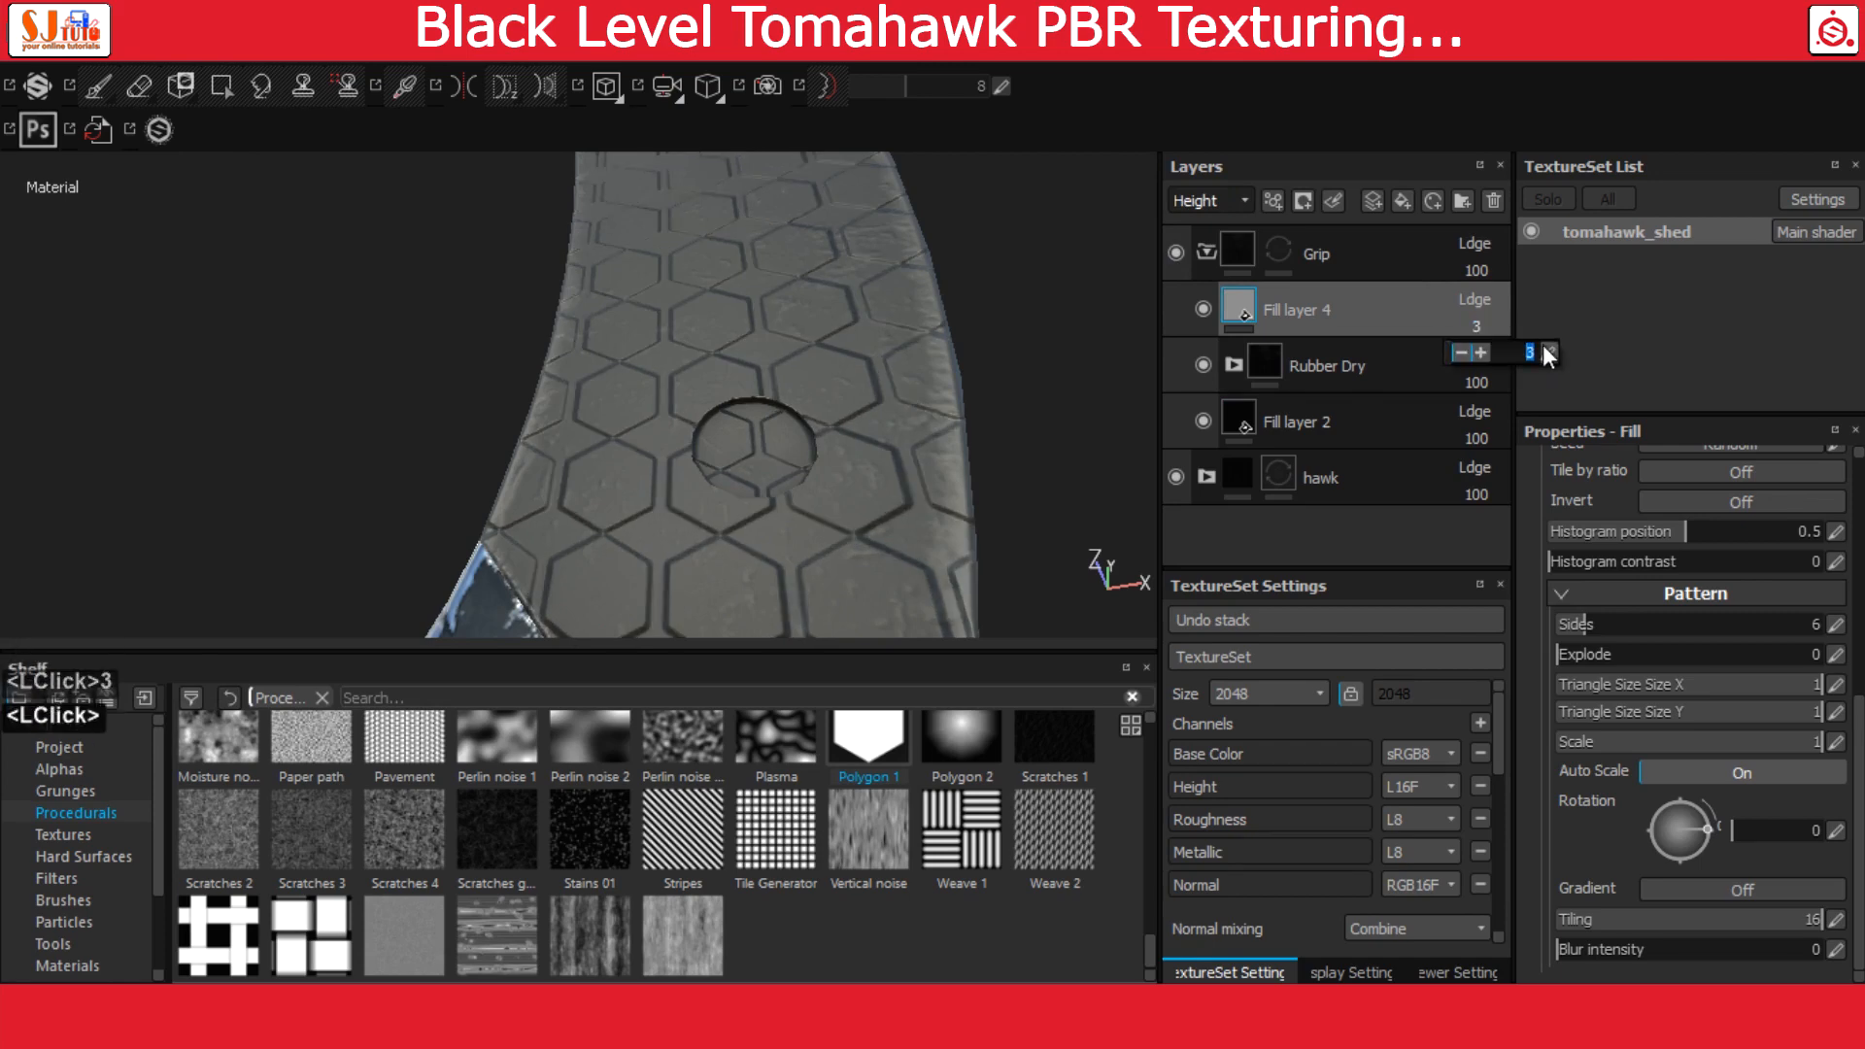
text(4)
key(Return)
Set the UV scale of Fill layer 4 to 10
alt+right_drag(890, 395, 845, 329)
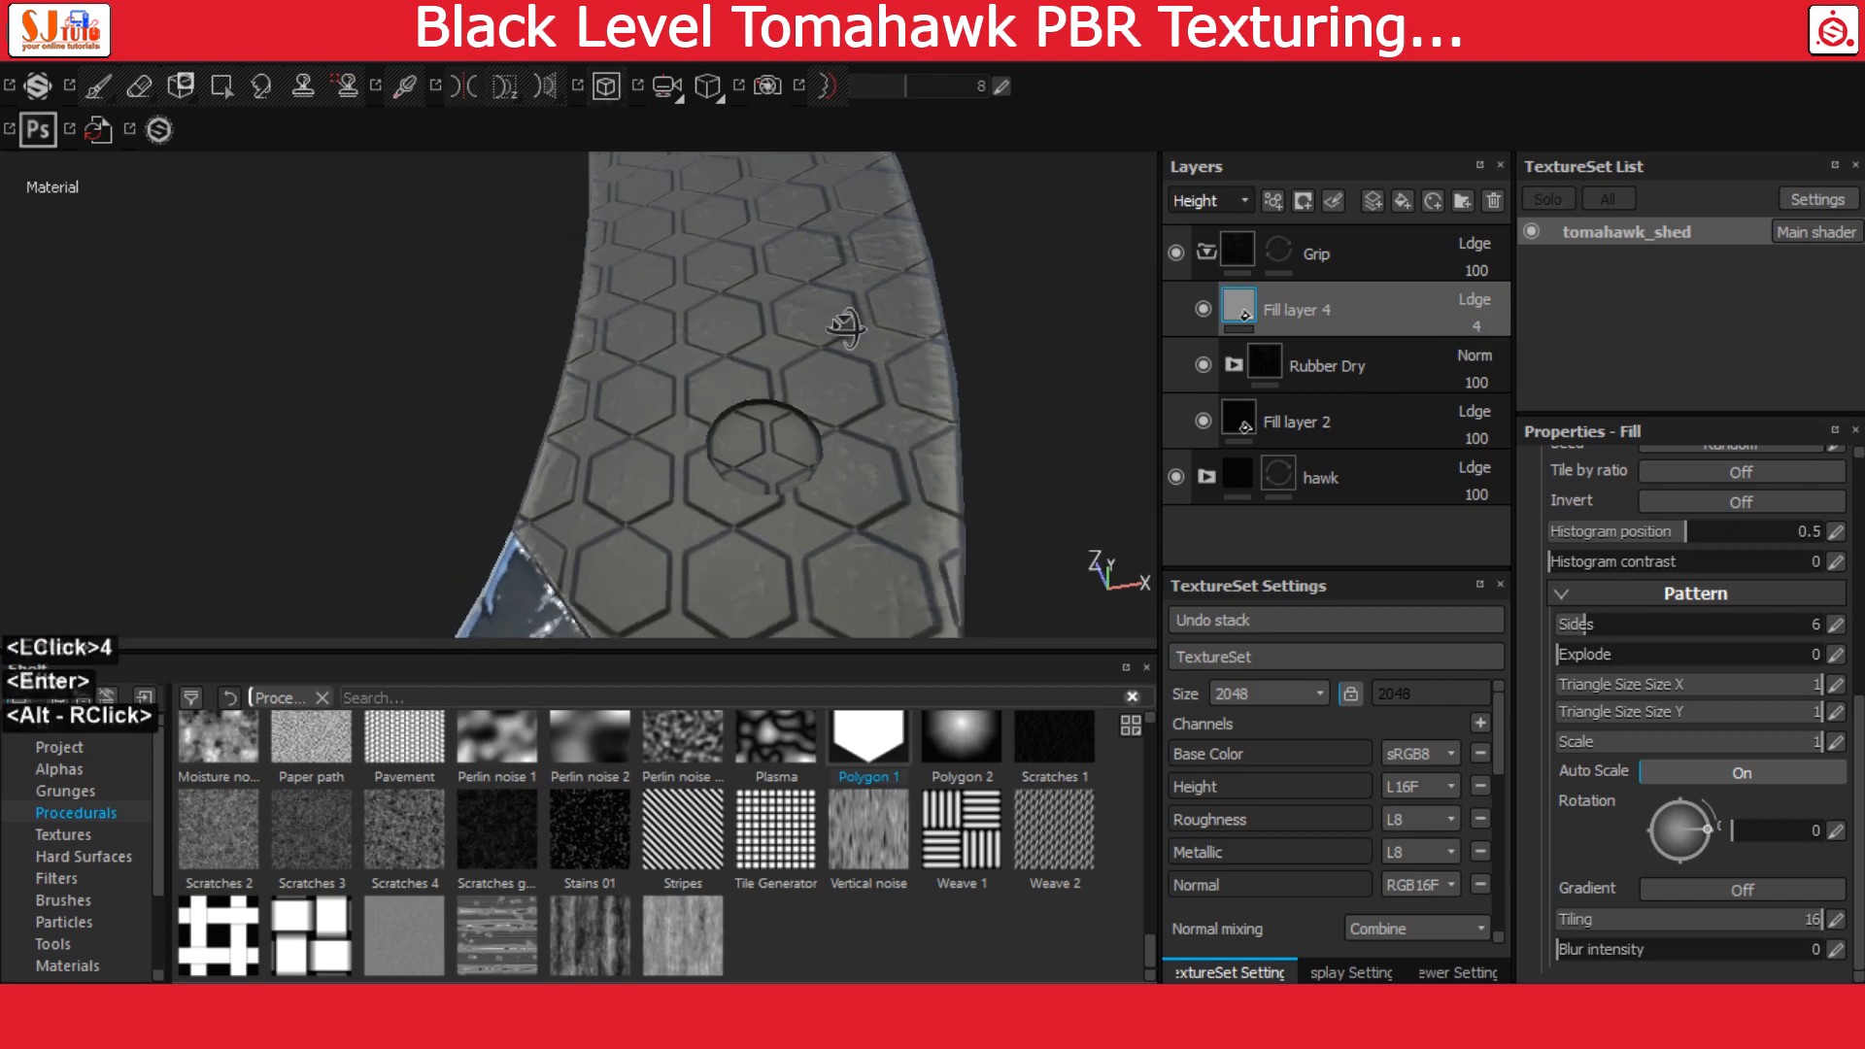
alt+drag(845, 328, 861, 292)
alt+middle_drag(862, 291, 862, 417)
alt+drag(862, 417, 903, 408)
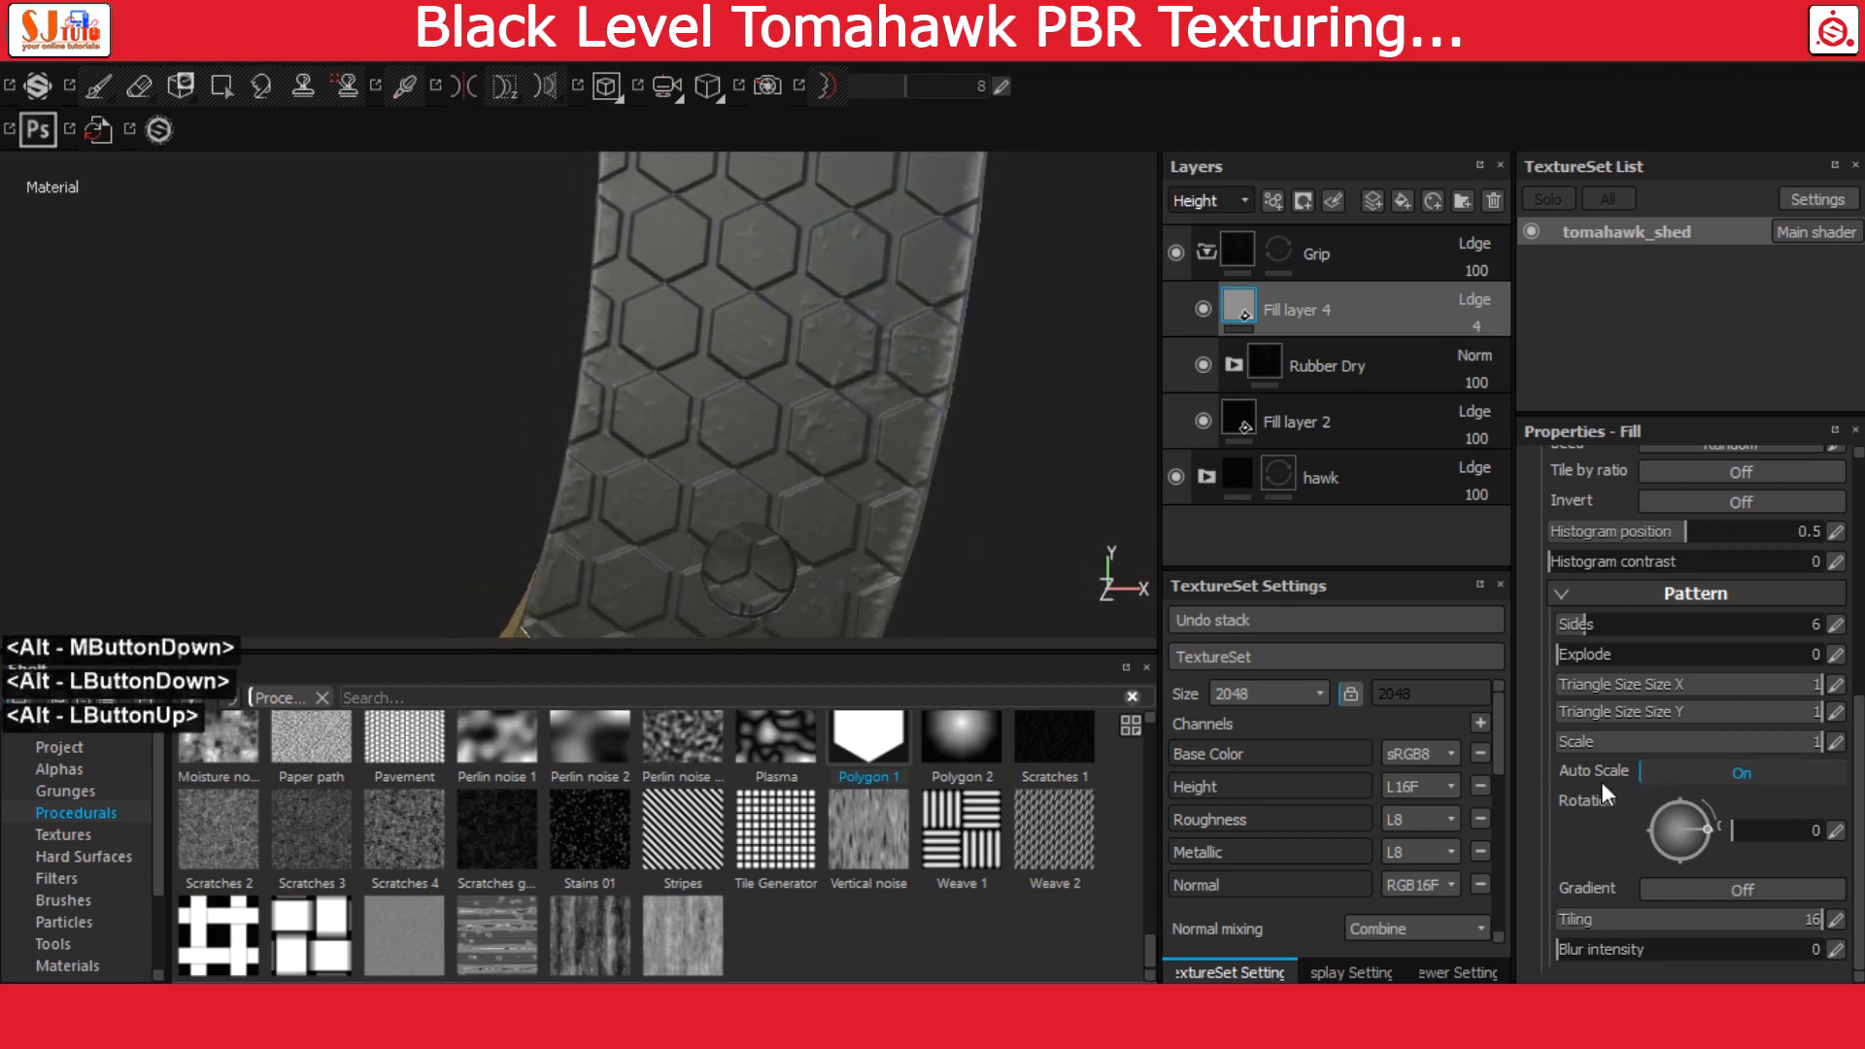
scroll(1623, 795, down, 2)
click(1664, 625)
key(Return)
scroll(1664, 643, up, 3)
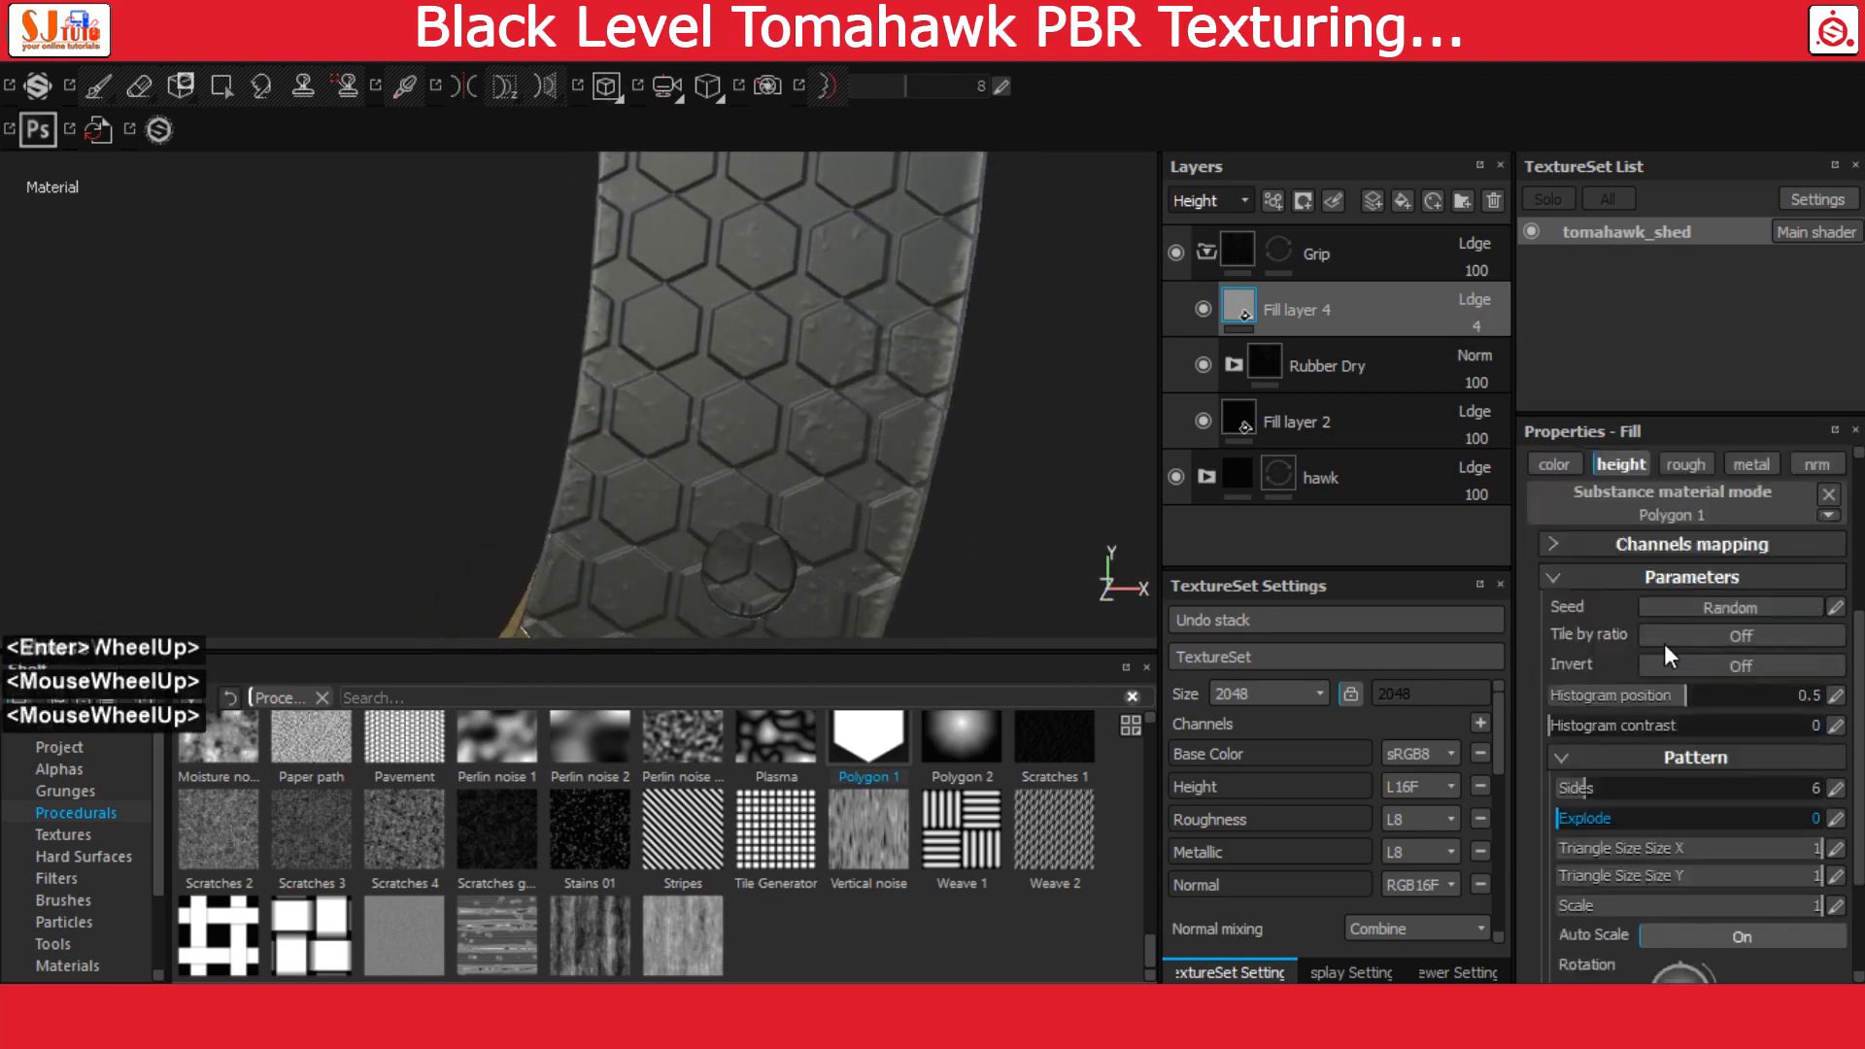
scroll(1665, 649, up, 3)
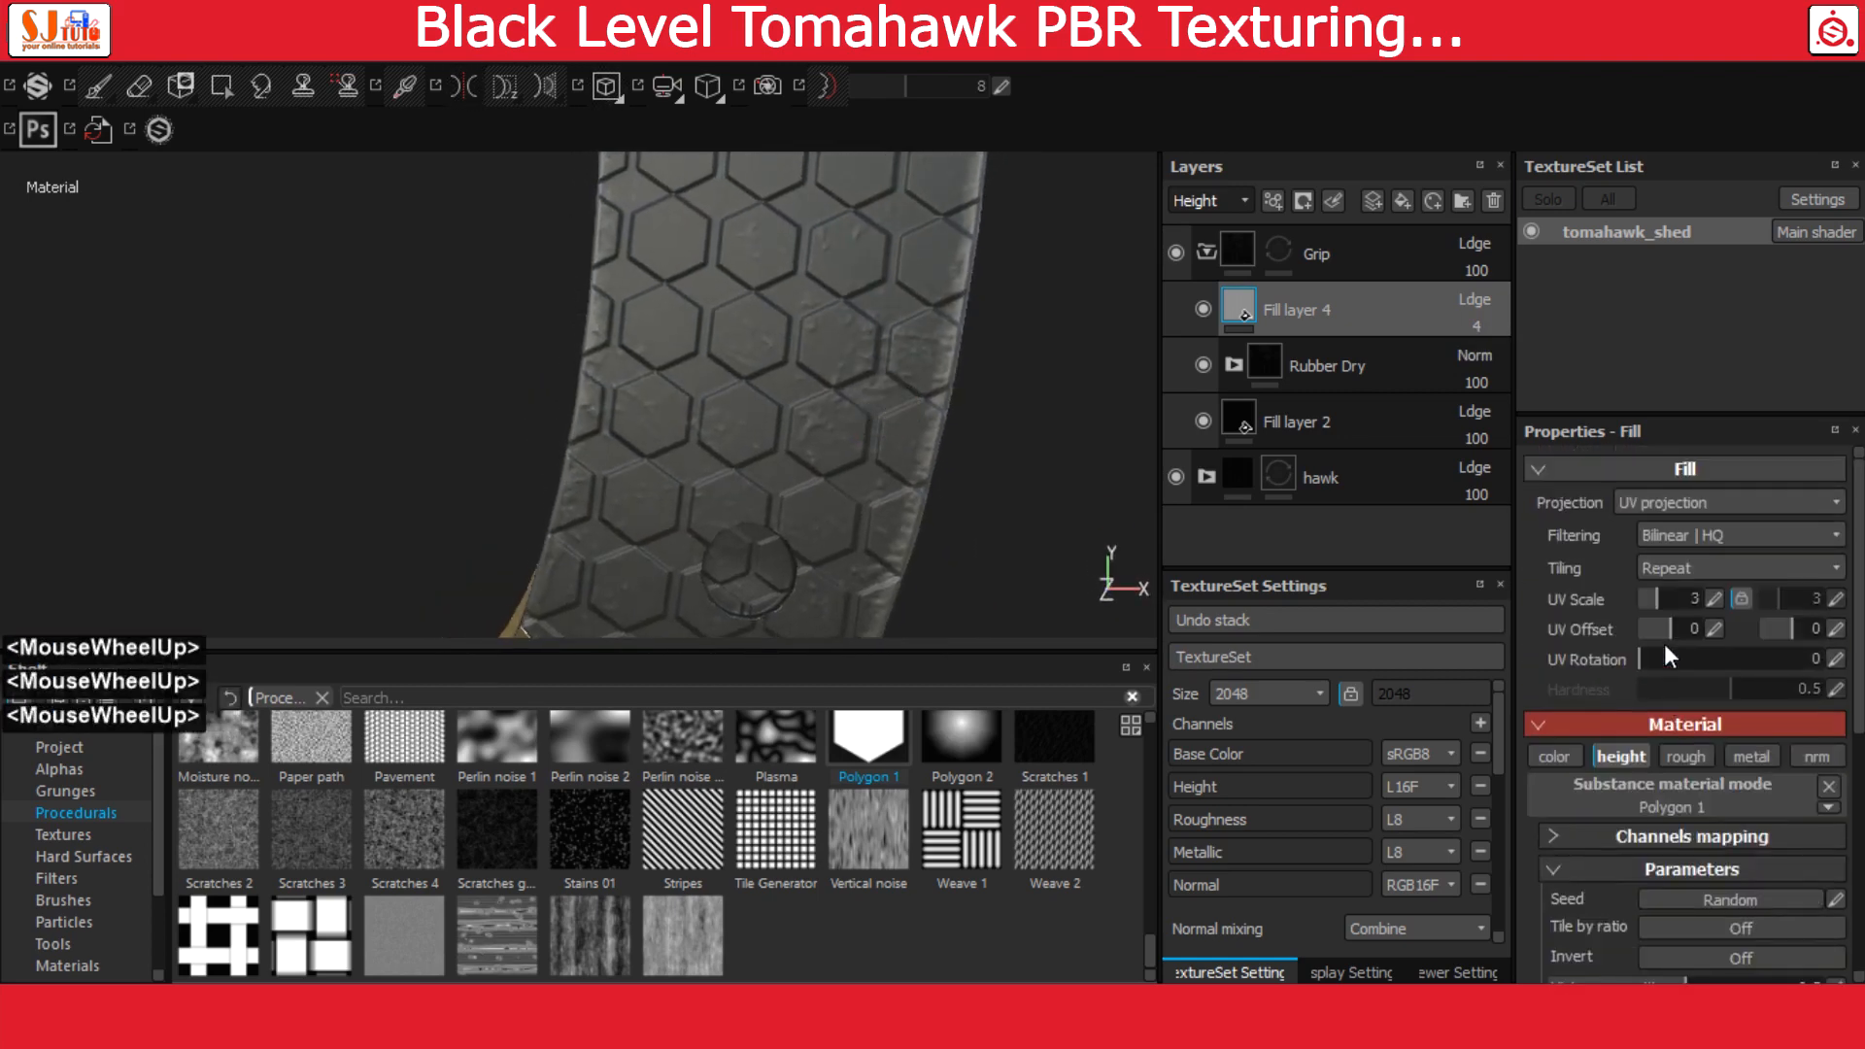
click(1715, 602)
text(10)
key(Return)
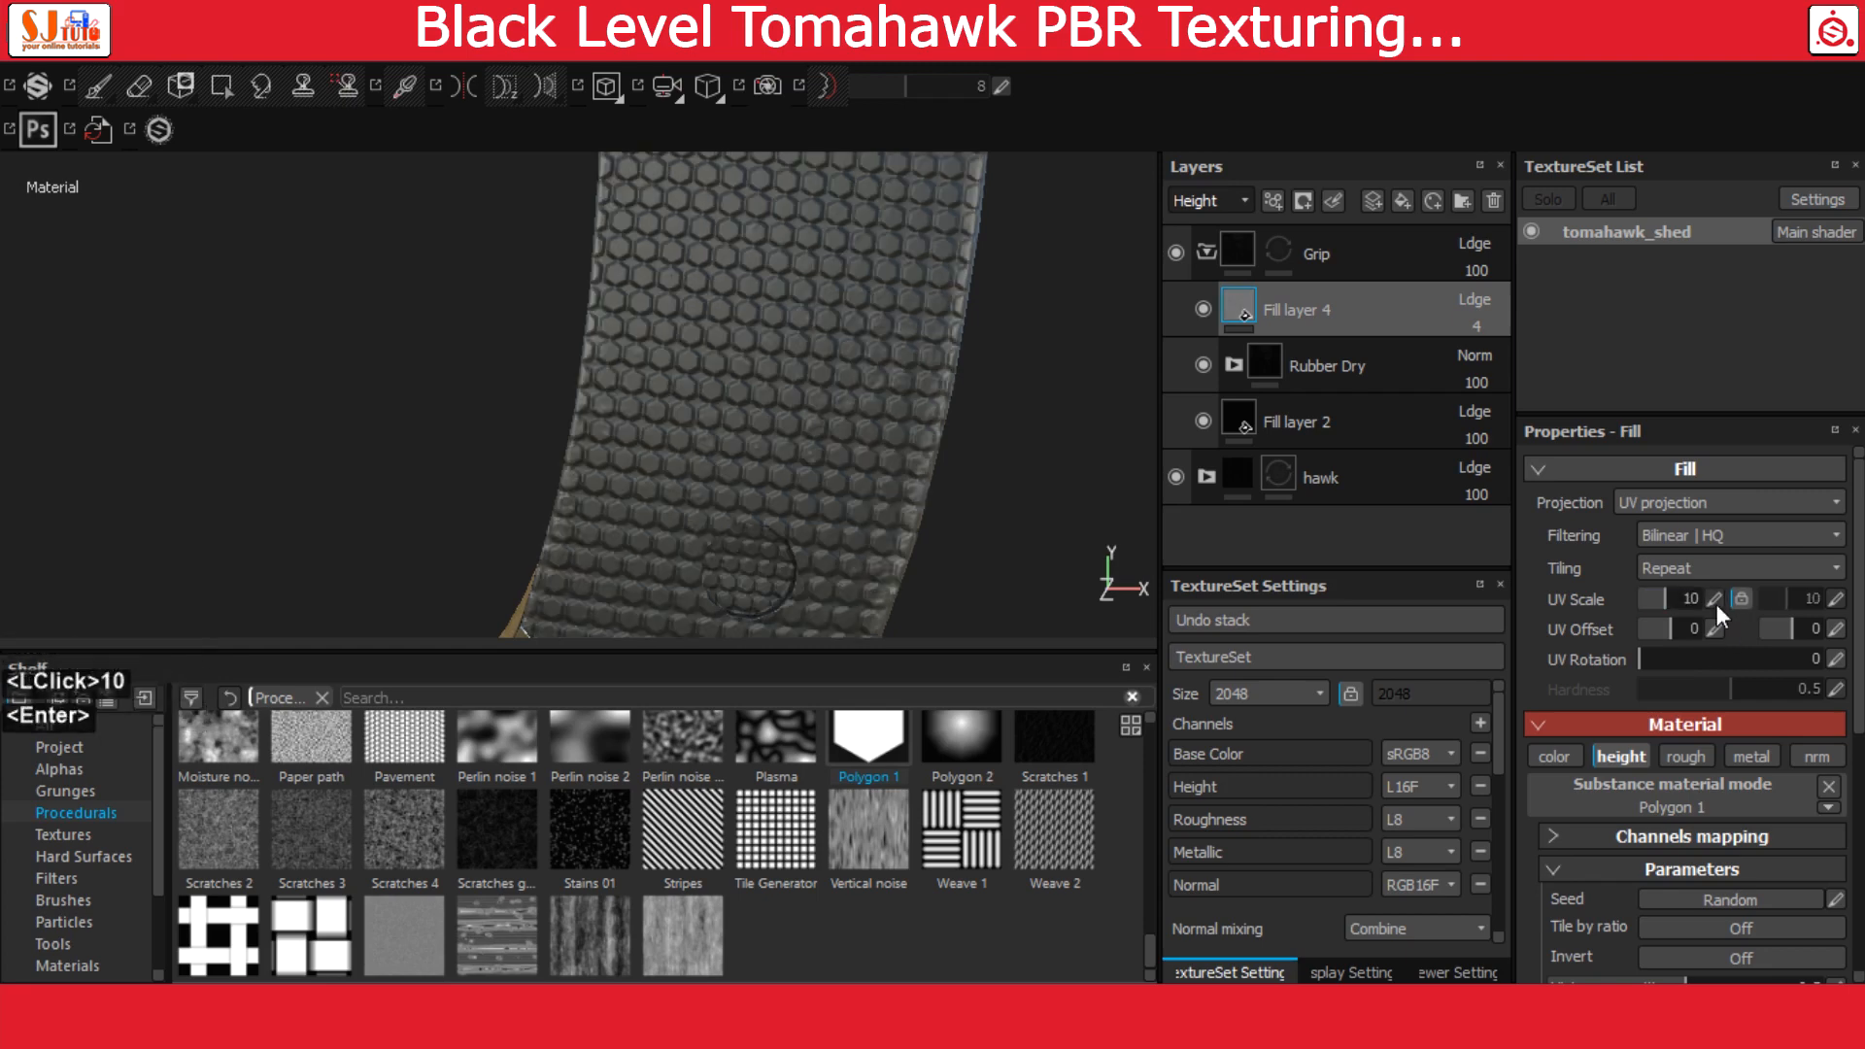
Set the number of sides of the Polygon 1 pattern to 4
scroll(699, 433, down, 1)
scroll(708, 433, up, 3)
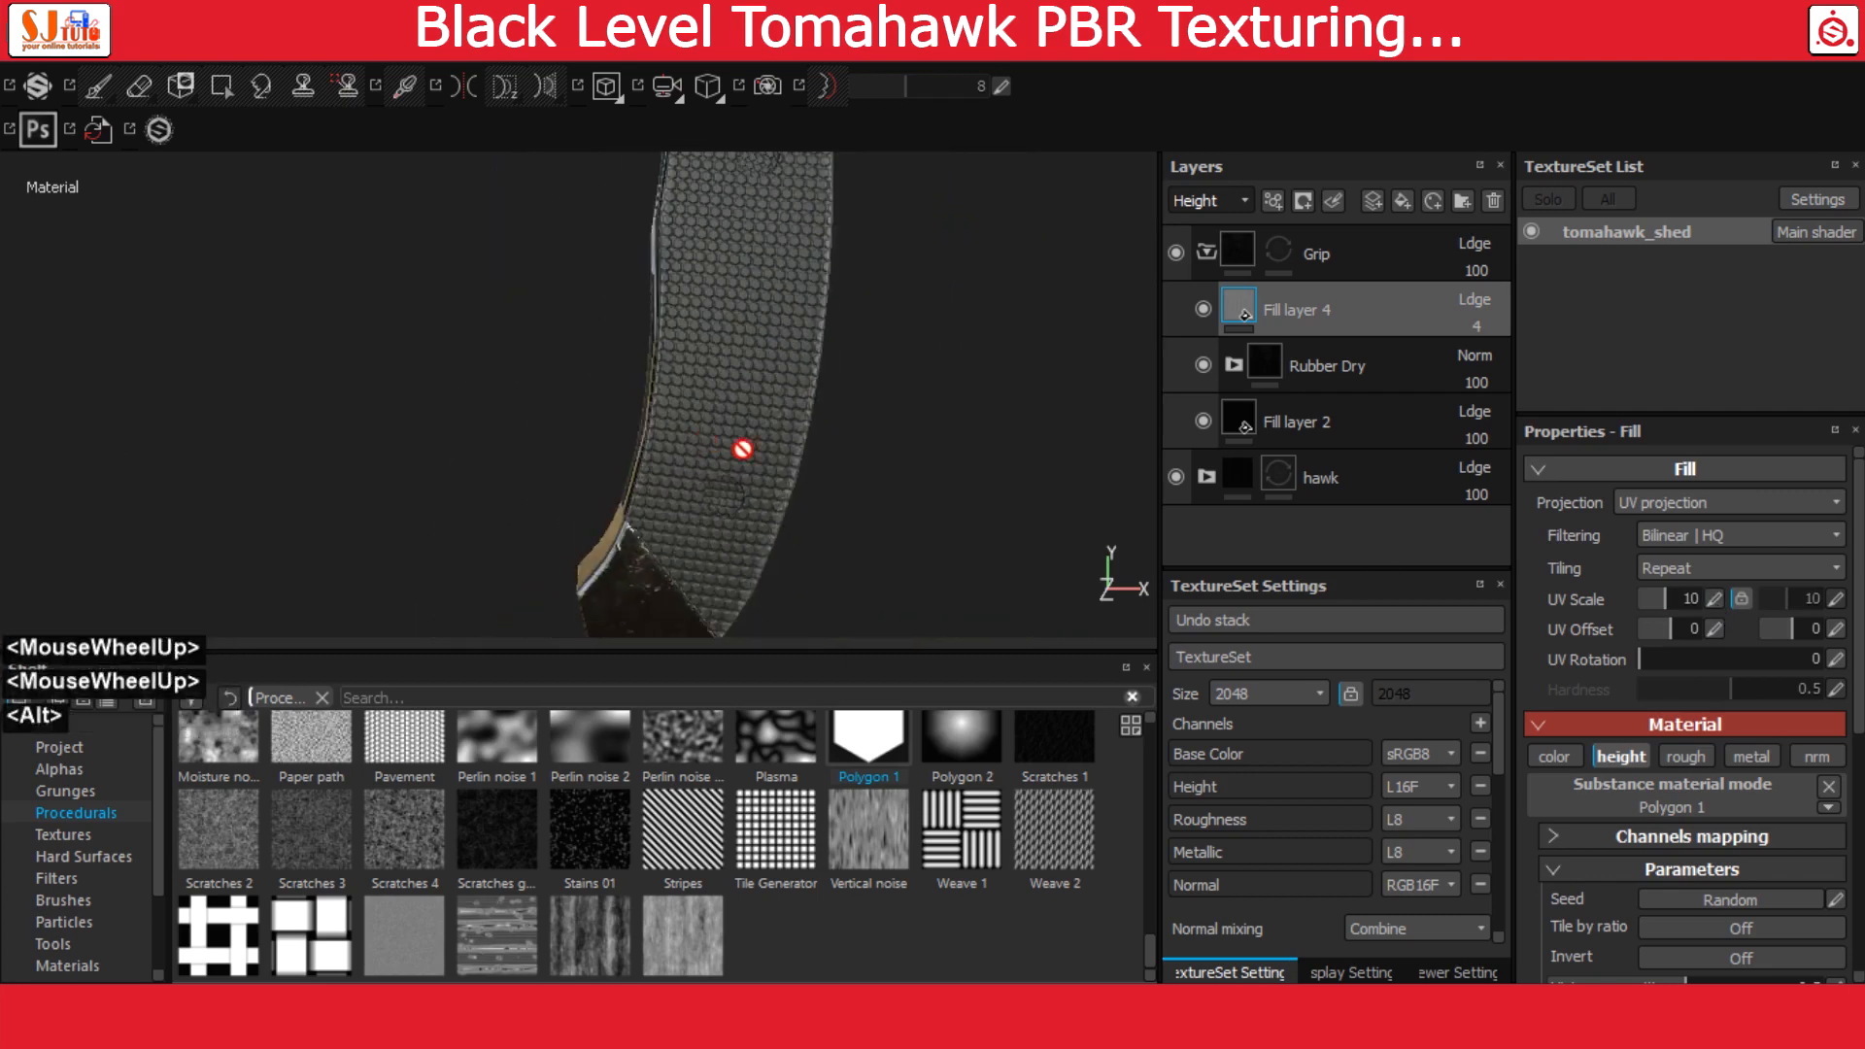
alt+drag(741, 450, 775, 400)
alt+middle_drag(775, 401, 805, 505)
alt+right_drag(805, 505, 1095, 654)
alt+right_drag(777, 486, 1052, 675)
scroll(1647, 826, down, 3)
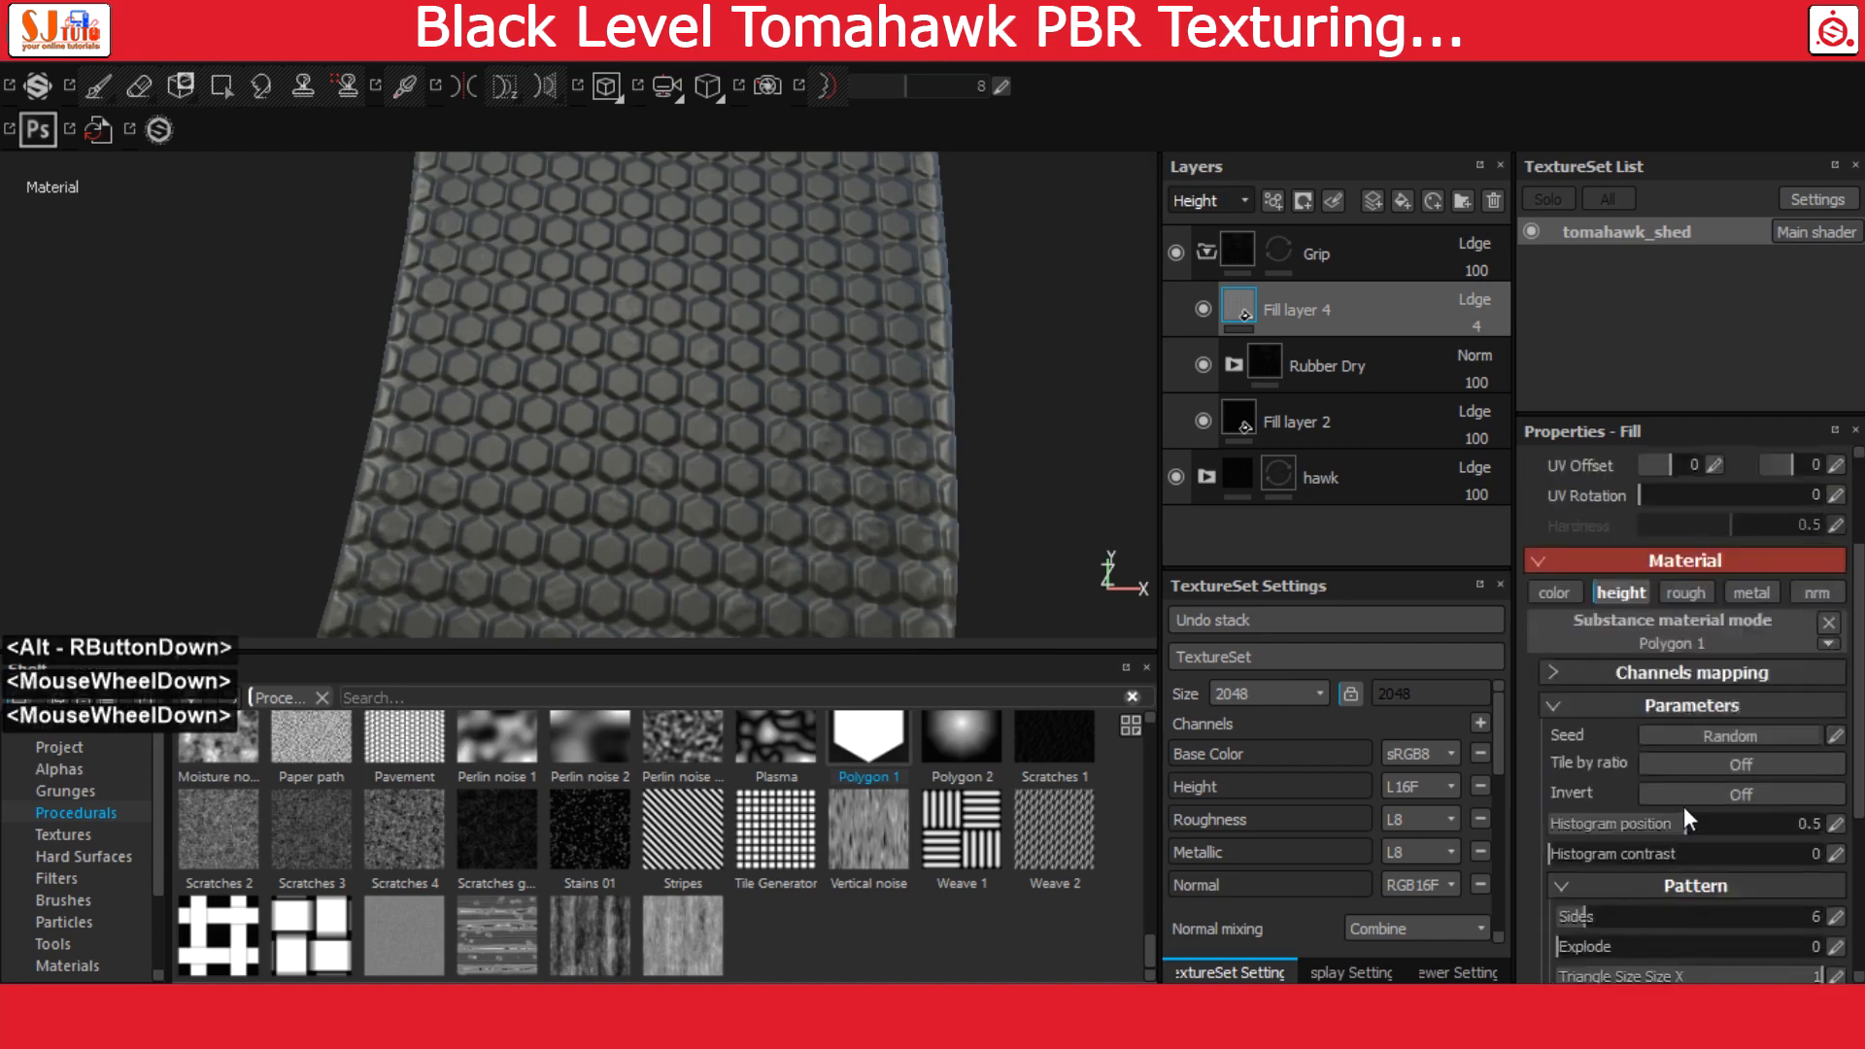
scroll(1717, 778, down, 1)
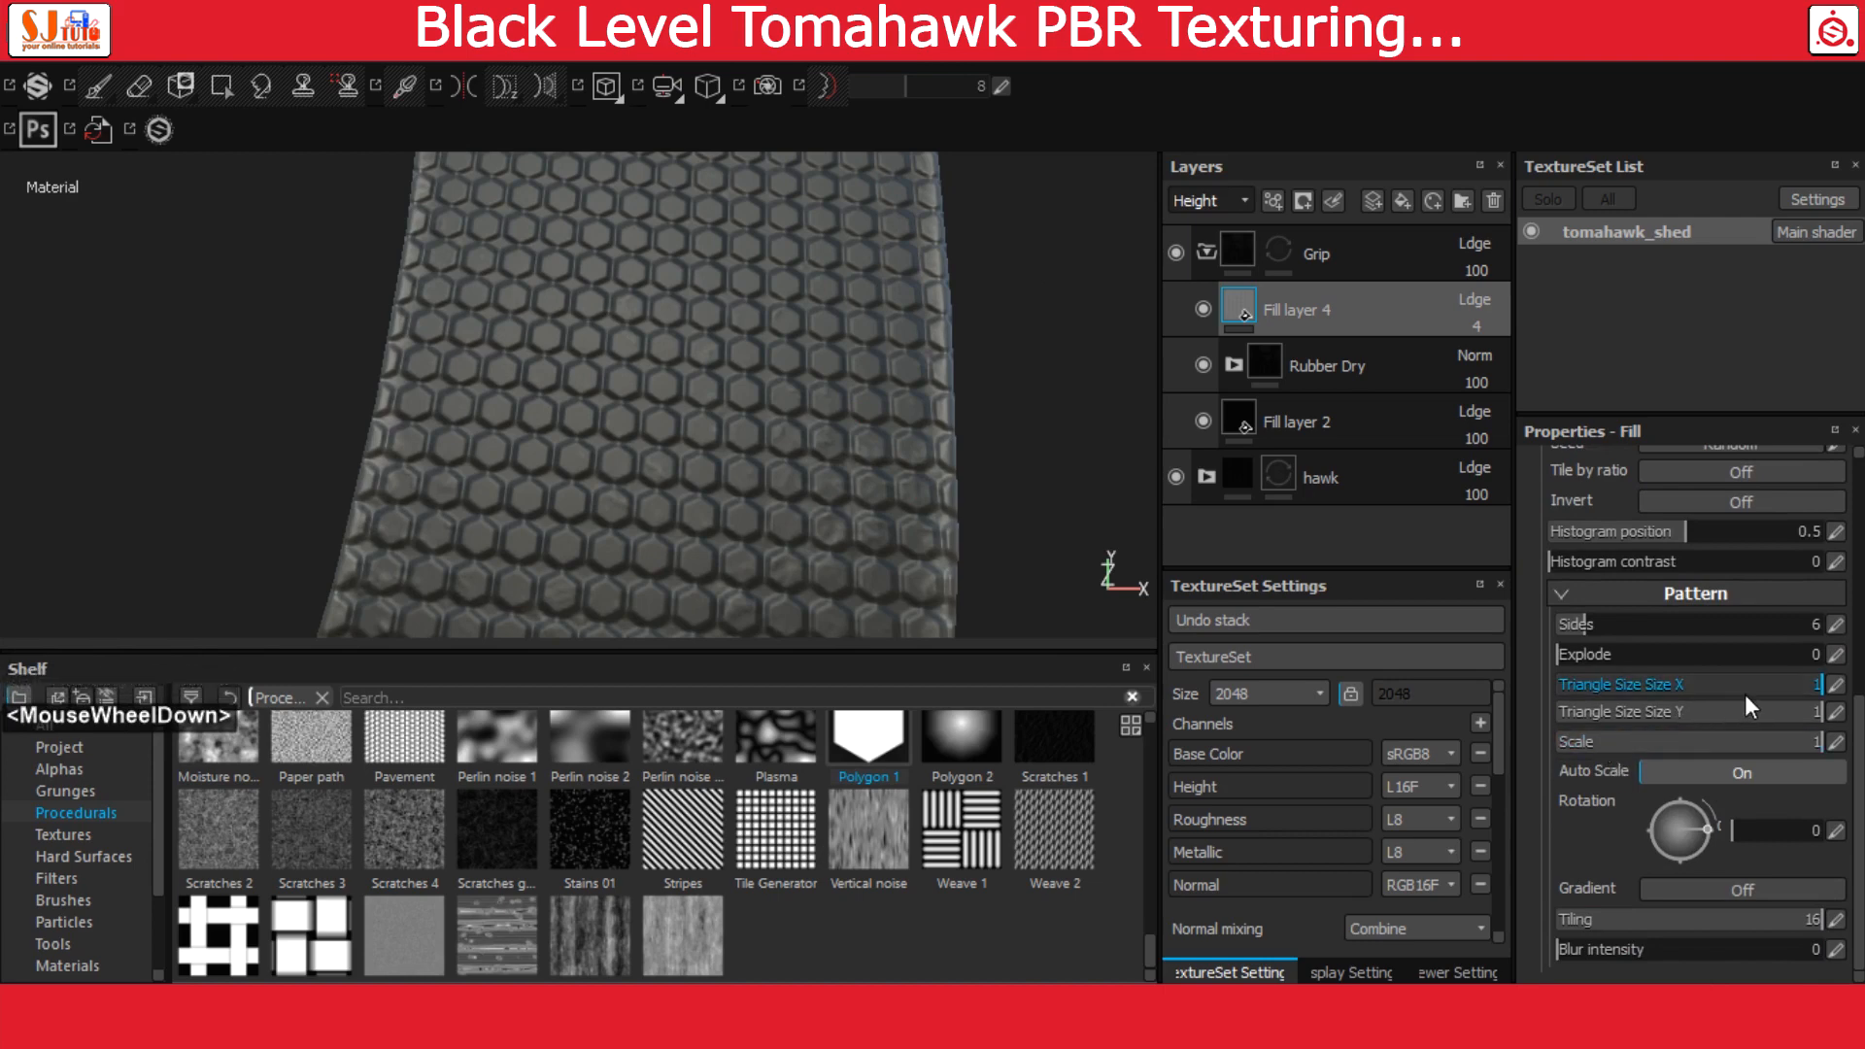
click(1839, 624)
text(4)
key(Return)
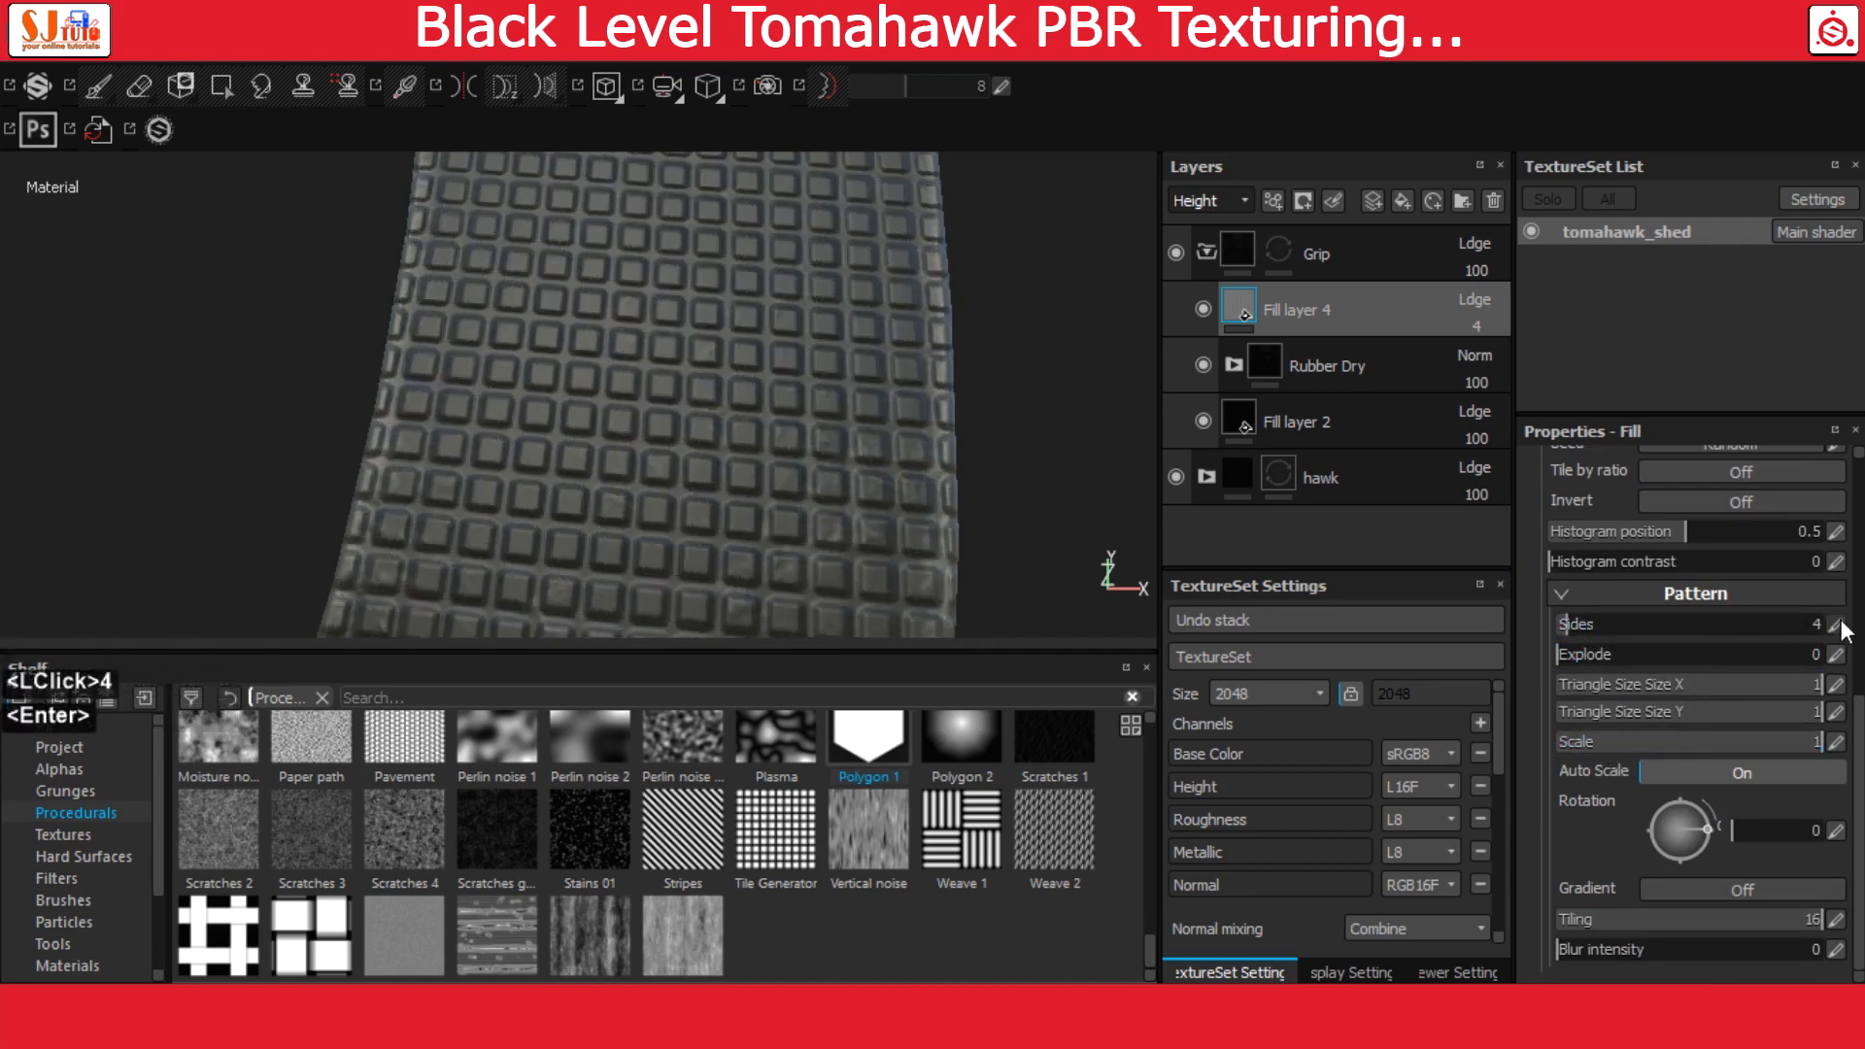
Set the Explode value of the Polygon 1 pattern to 0.15
click(1568, 658)
mouse_move(1572, 657)
mouse_down()
mouse_move(1612, 666)
mouse_move(1593, 666)
mouse_up()
alt+drag(924, 428, 826, 403)
alt+middle_drag(825, 403, 677, 382)
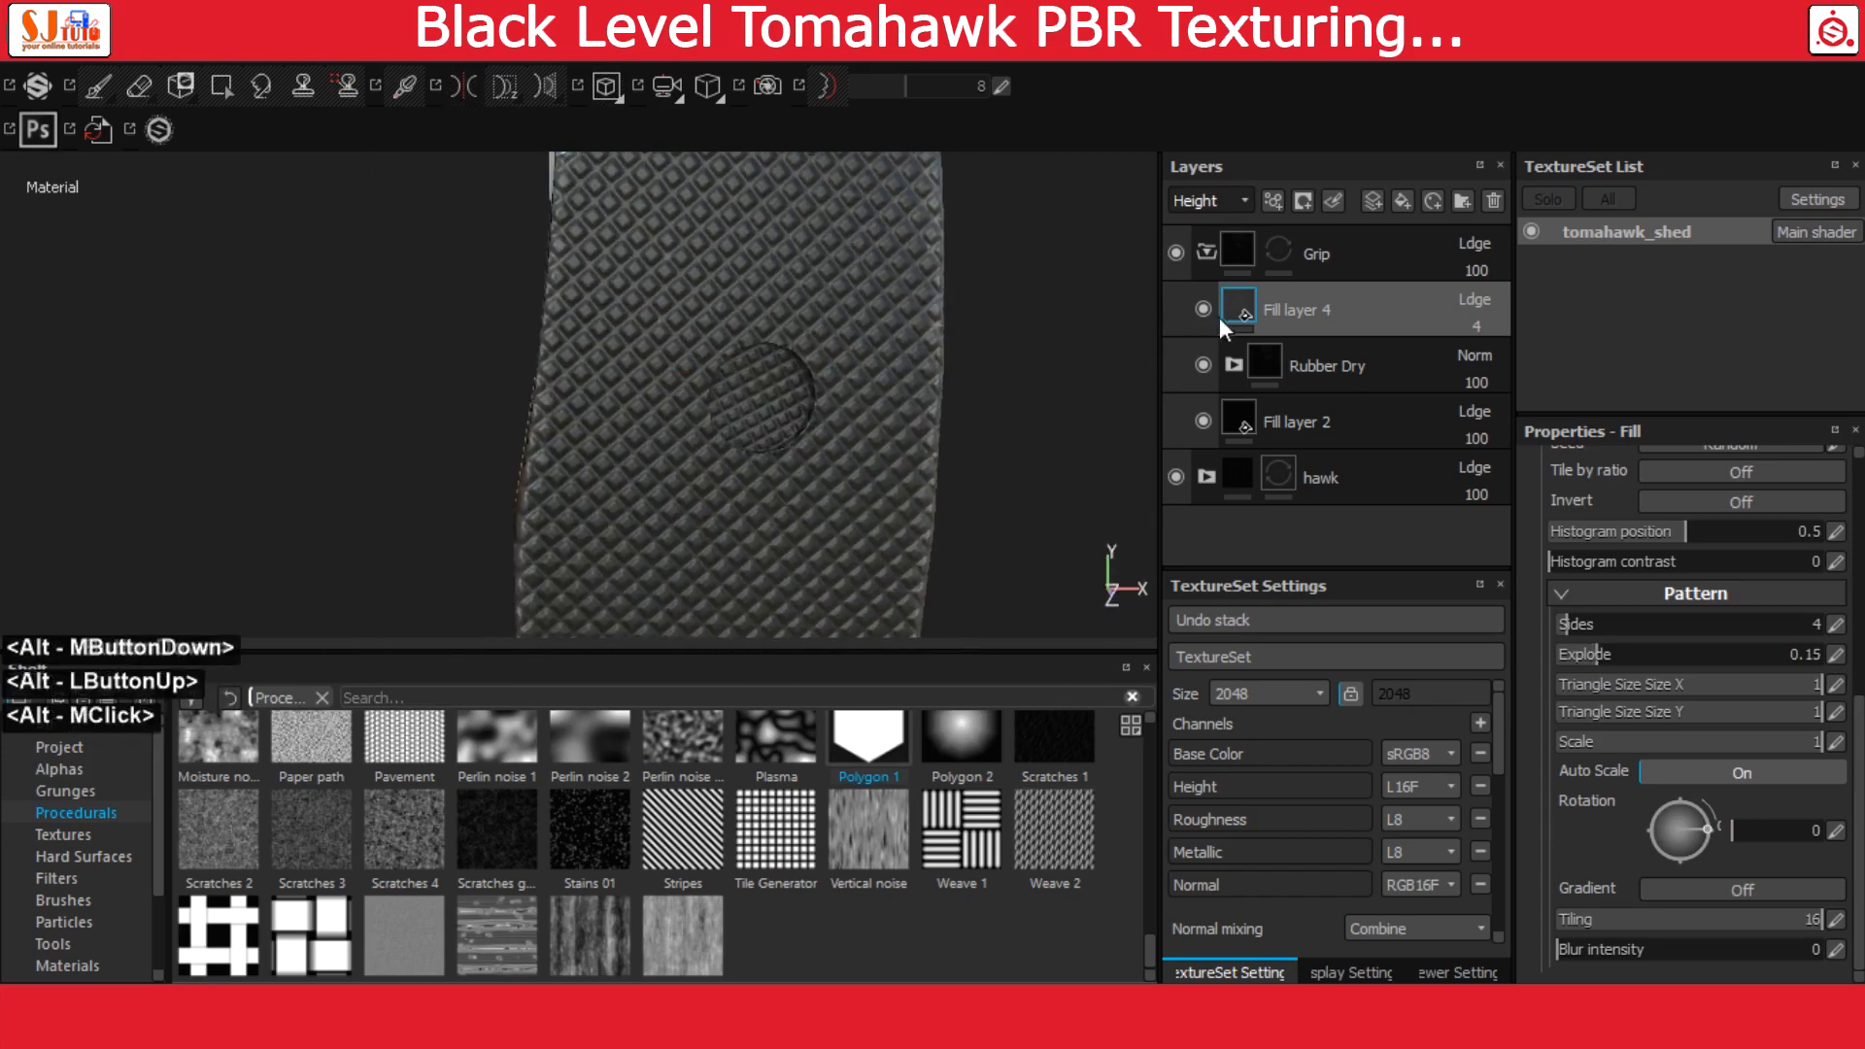
Add a black mask to Fill layer 4
click(1243, 307)
right_click(1244, 307)
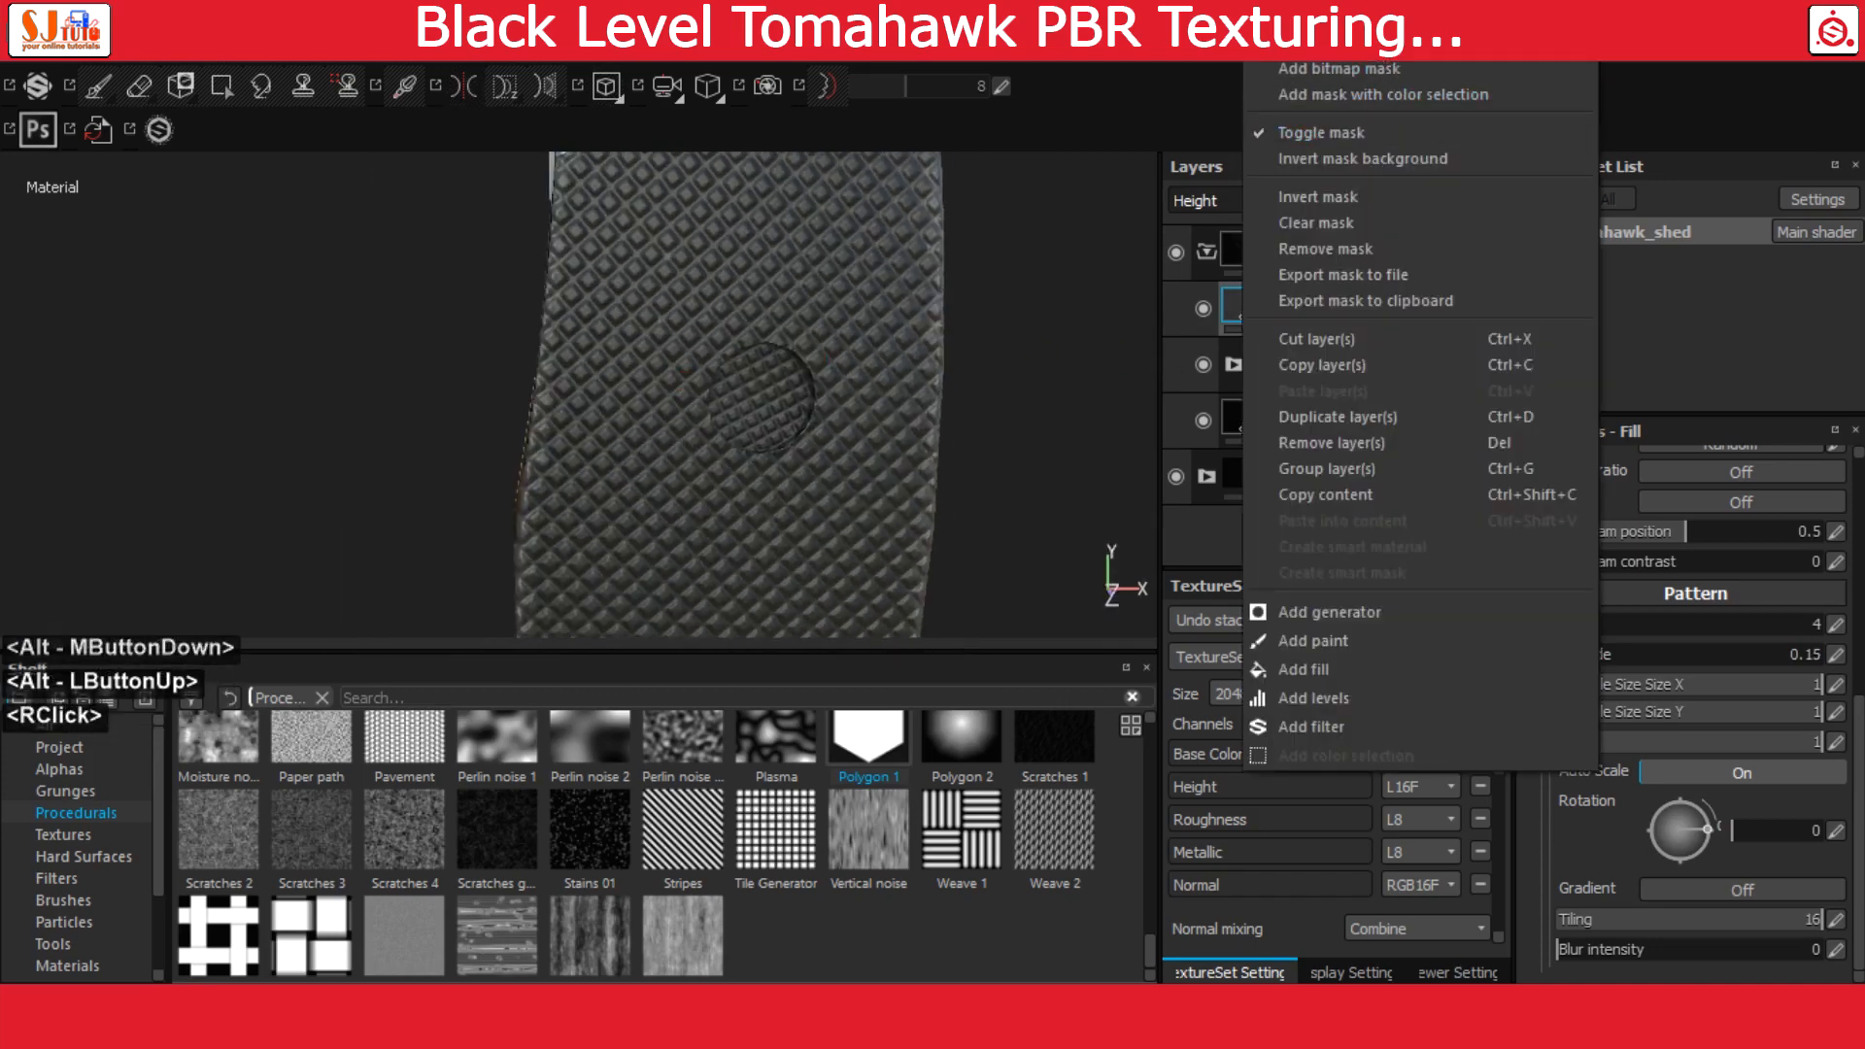
click(1372, 66)
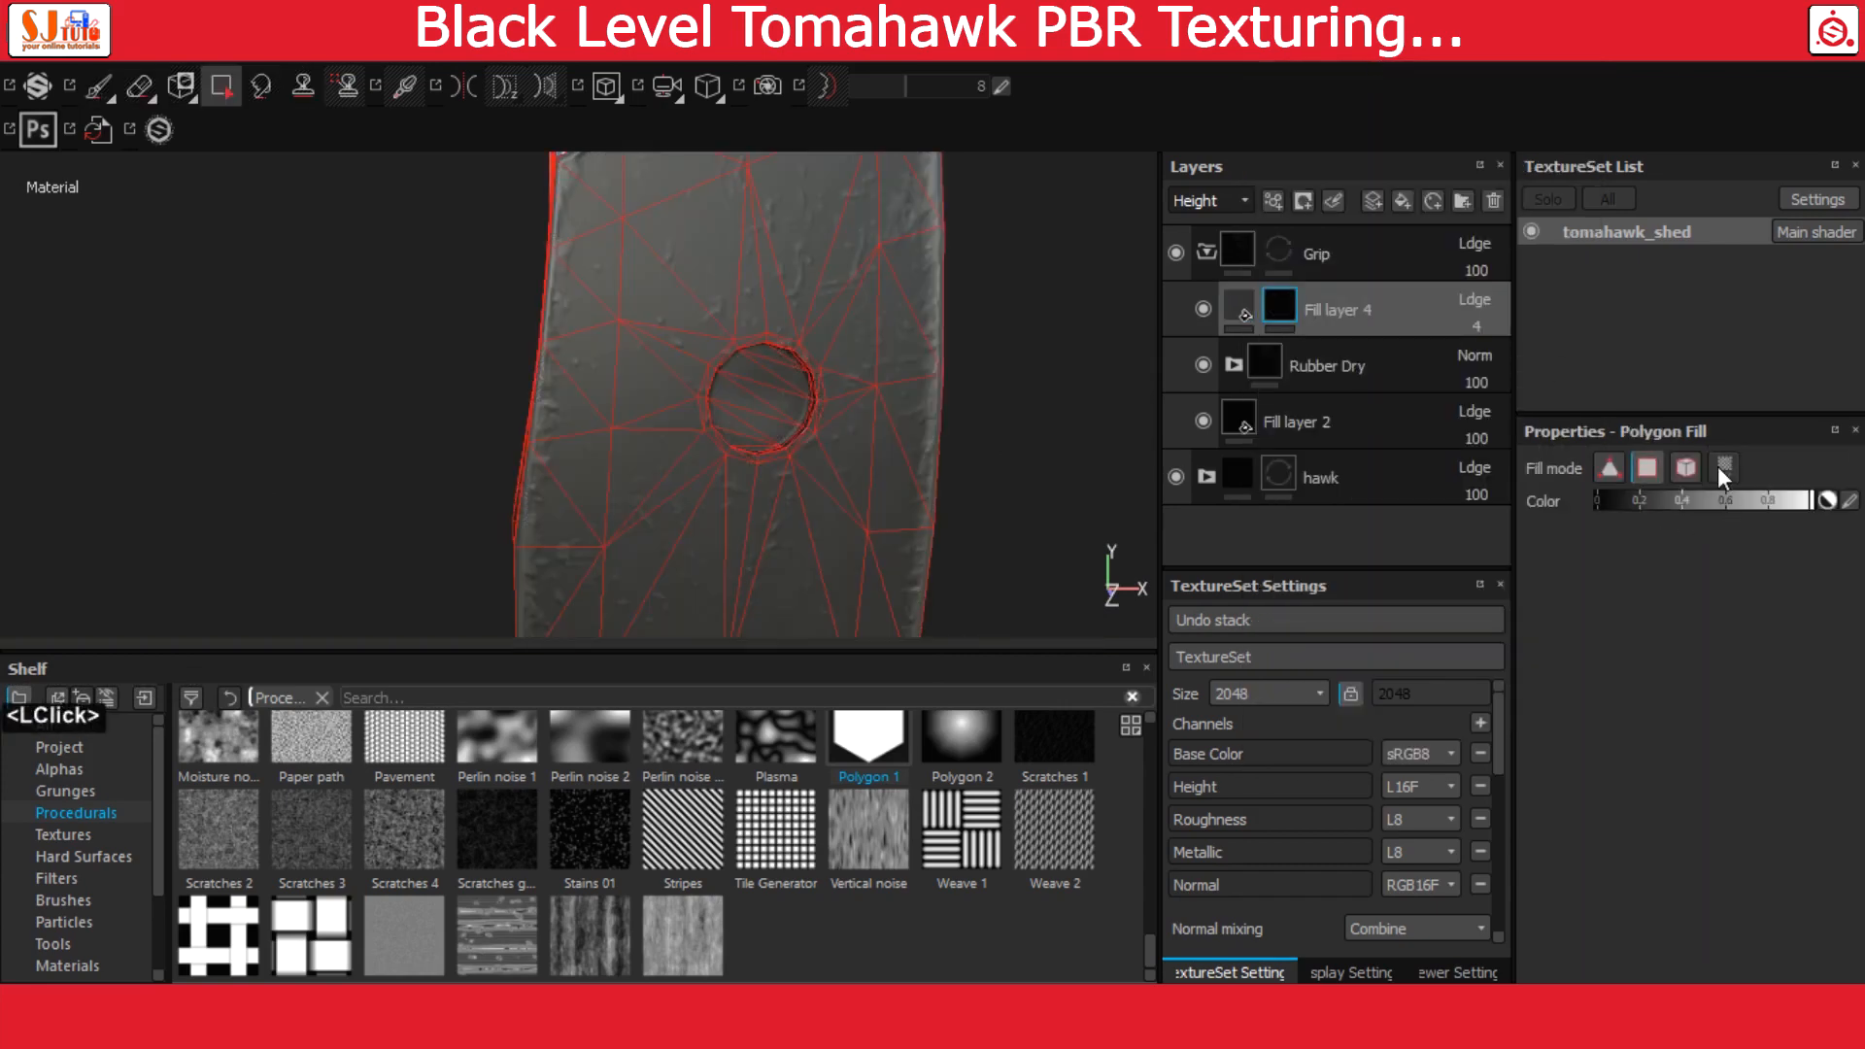
Show the 3D and 2D views together and fill the two grip UV islands white in Fill layer 4's mask
click(609, 88)
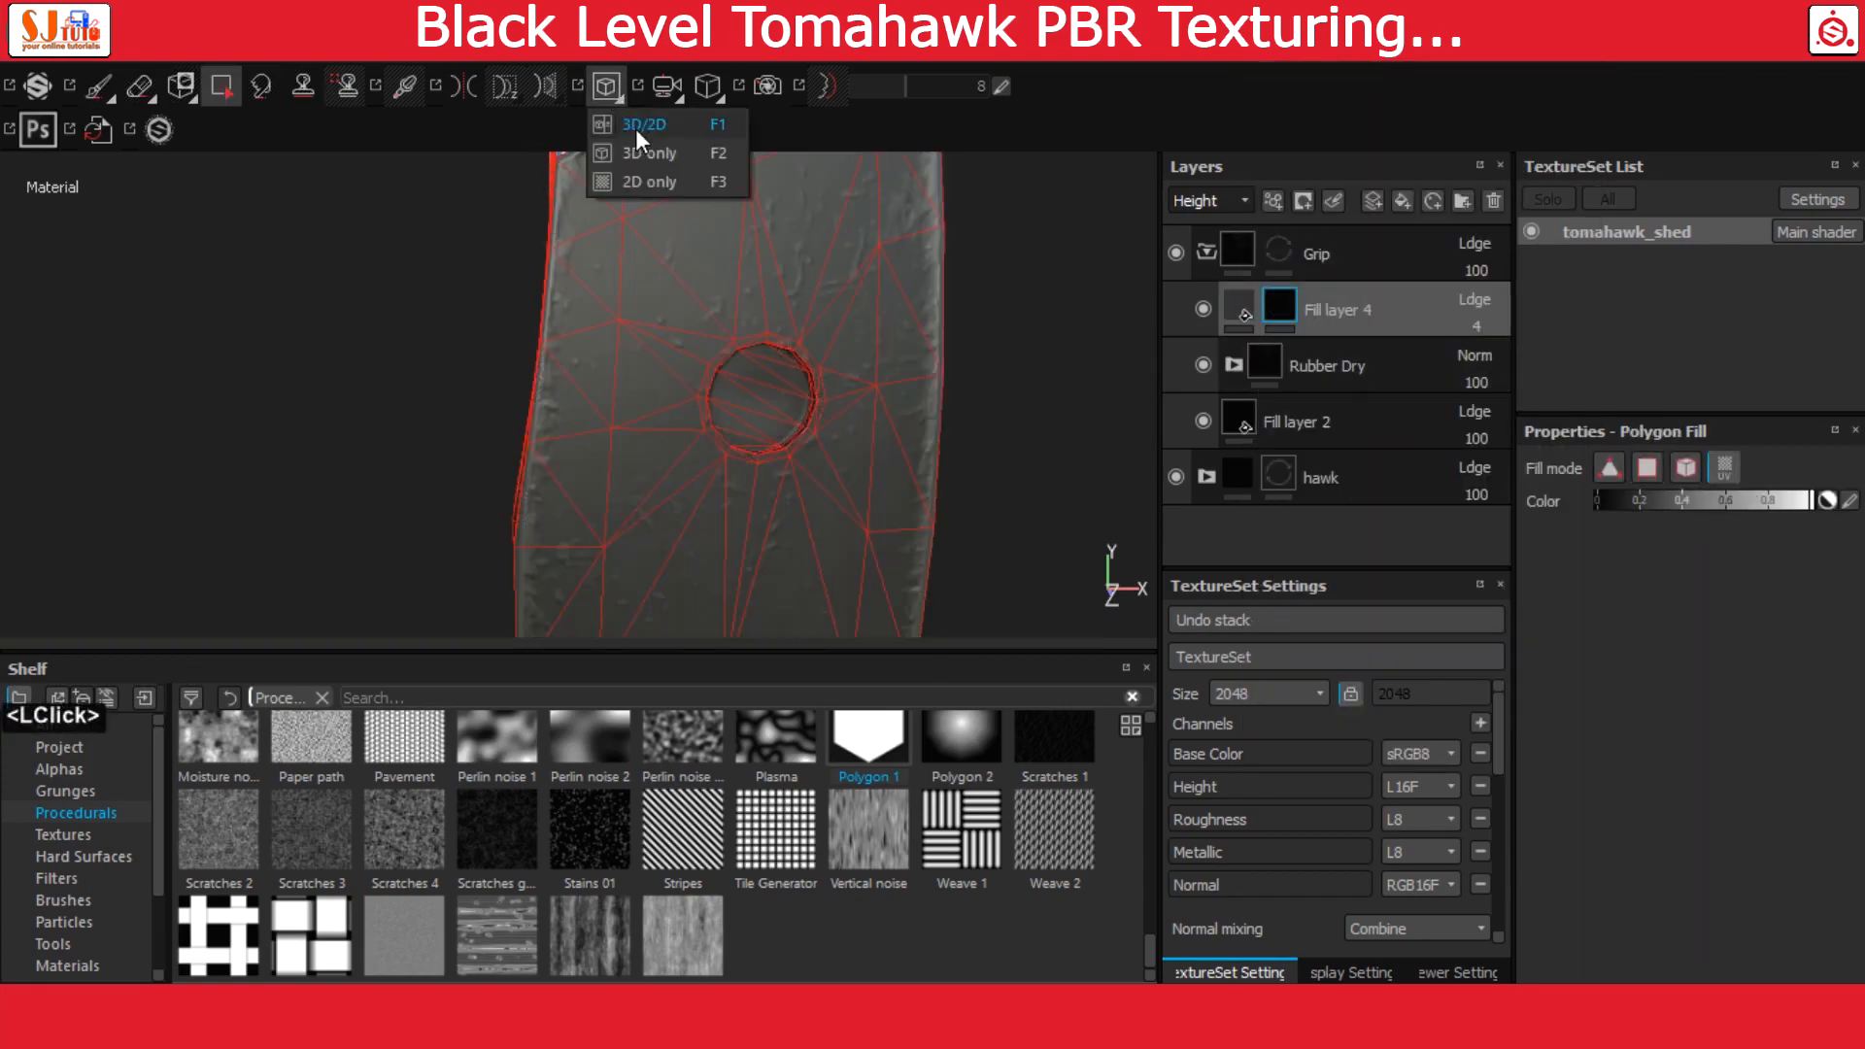
click(635, 128)
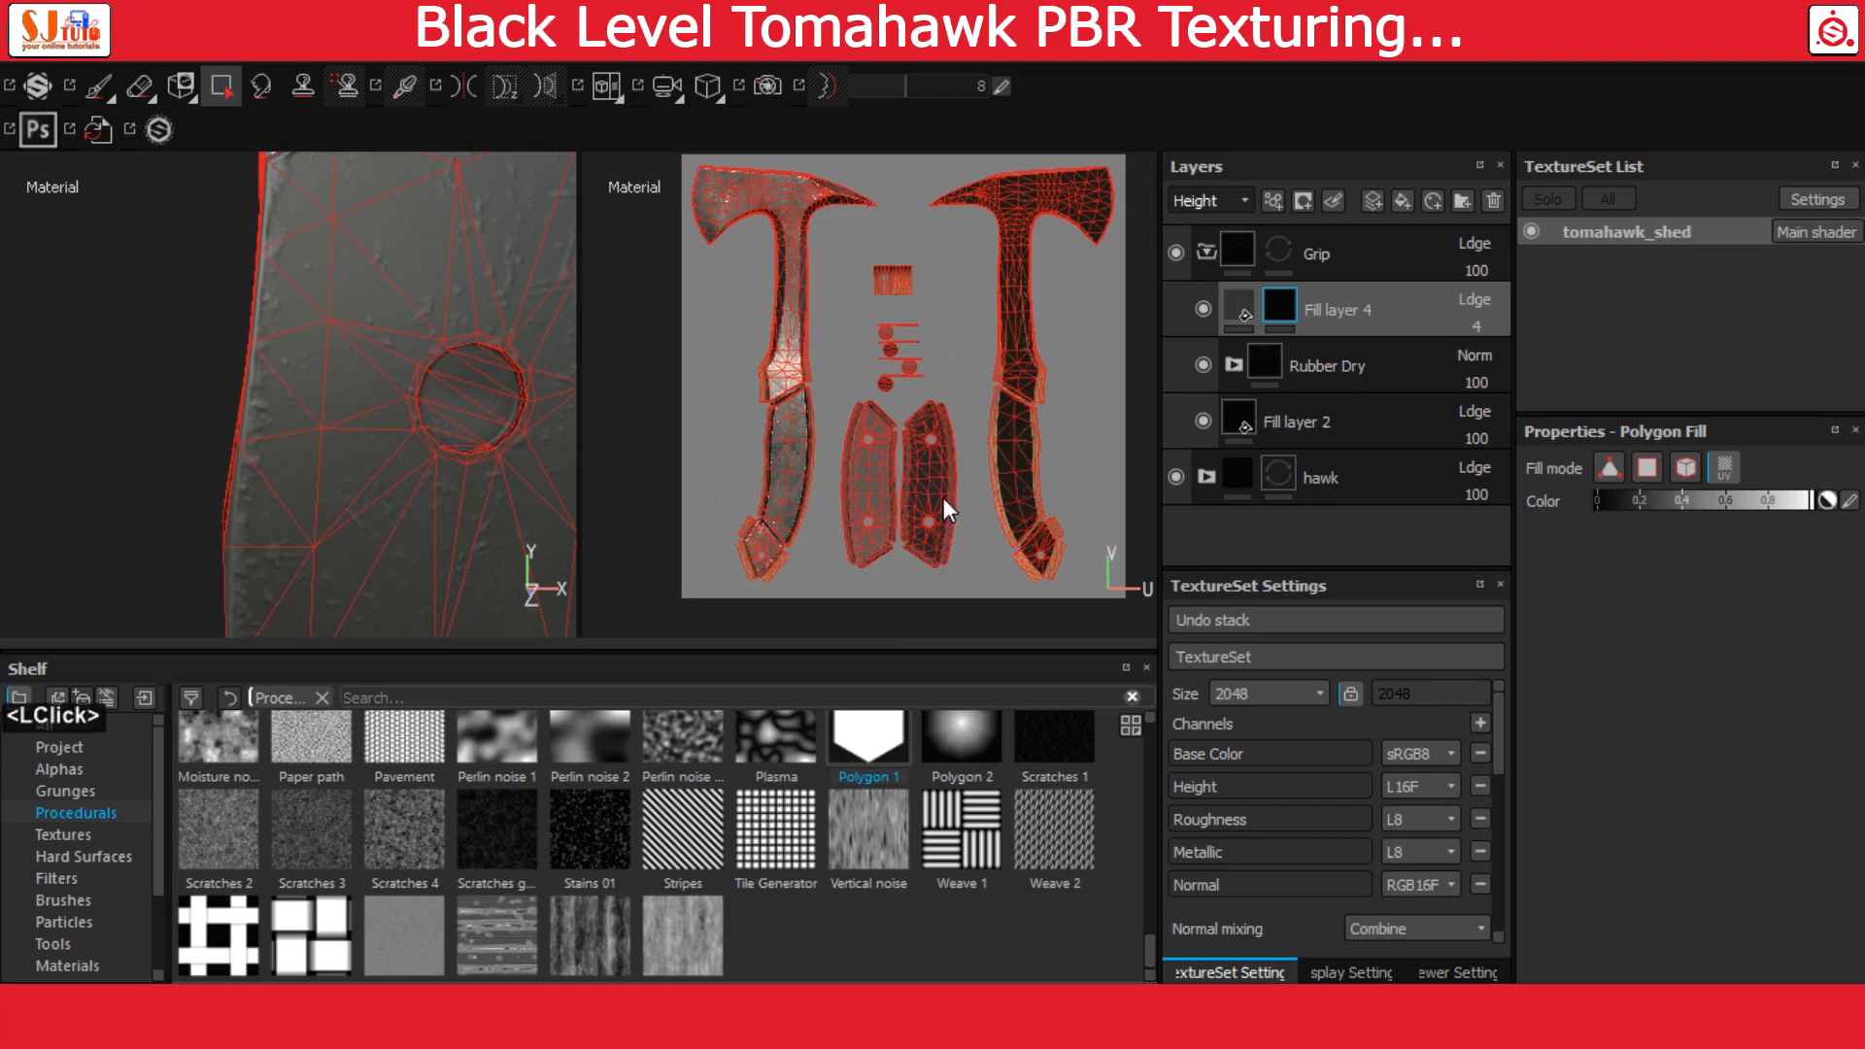
scroll(930, 487, down, 3)
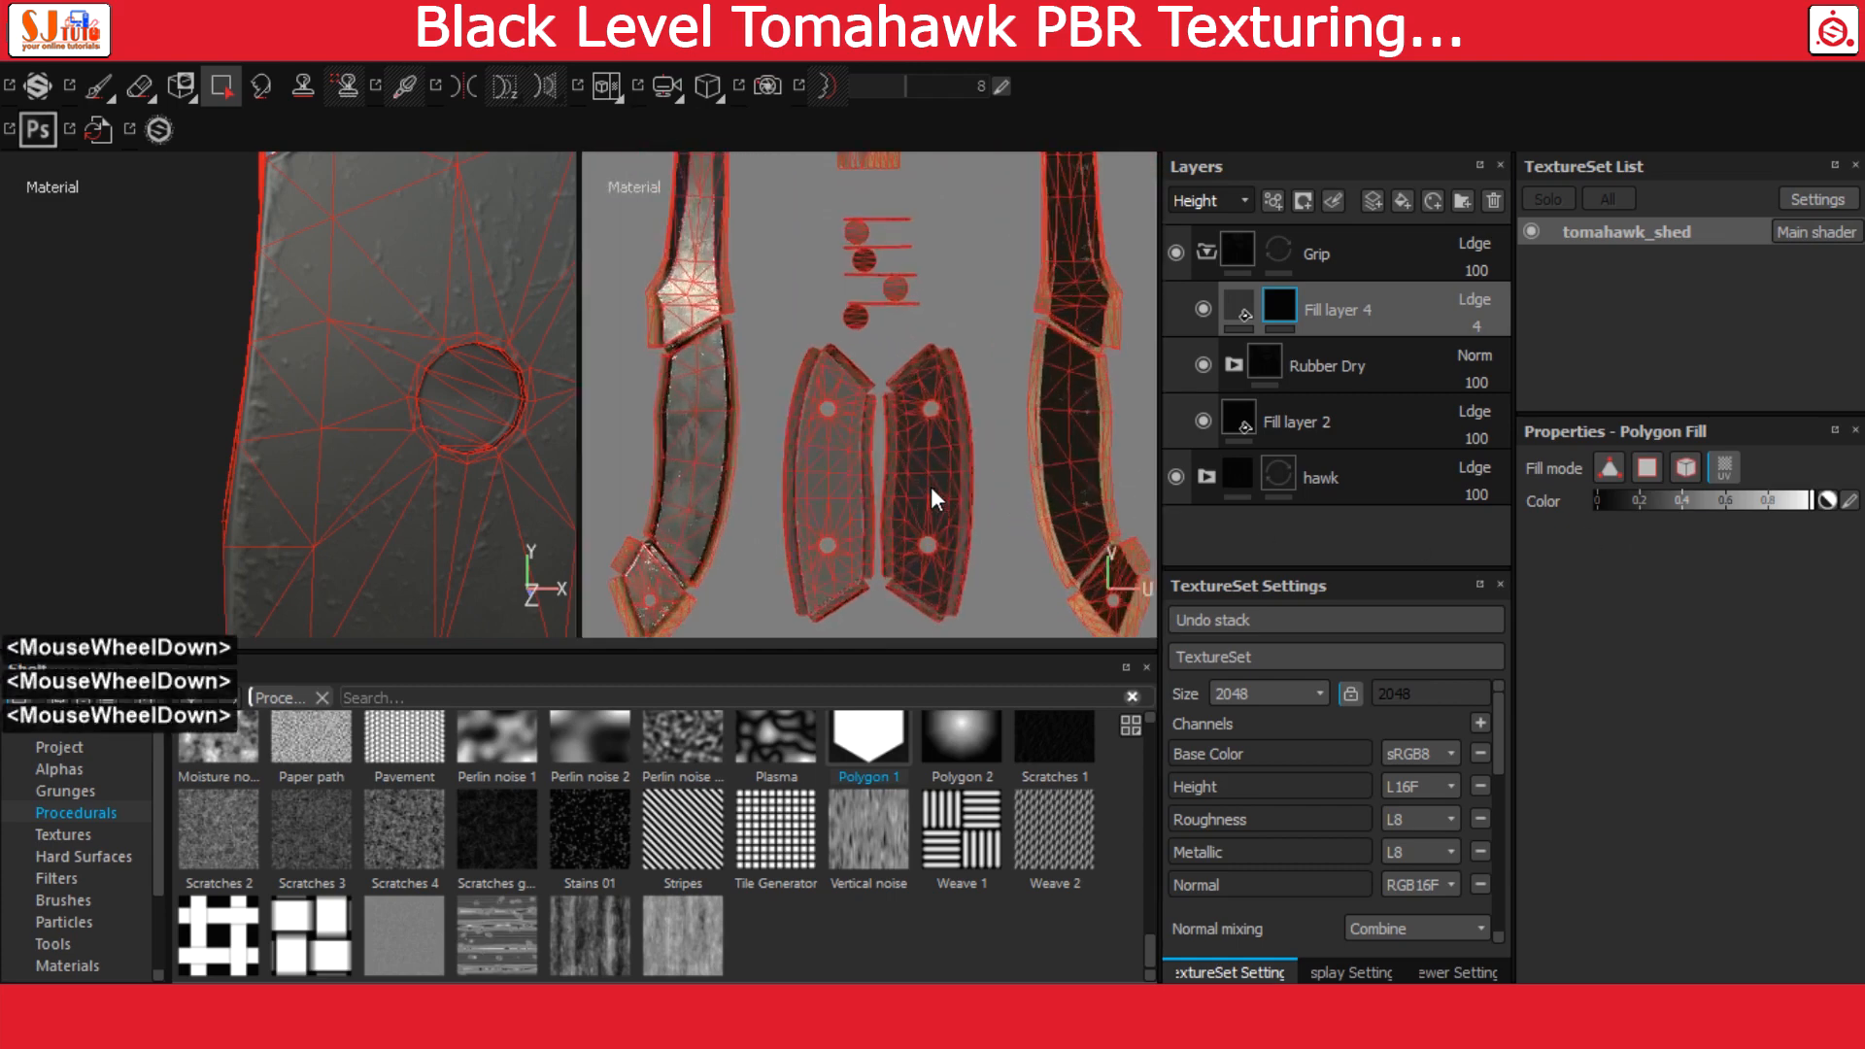
alt+middle_drag(930, 487, 952, 352)
click(953, 394)
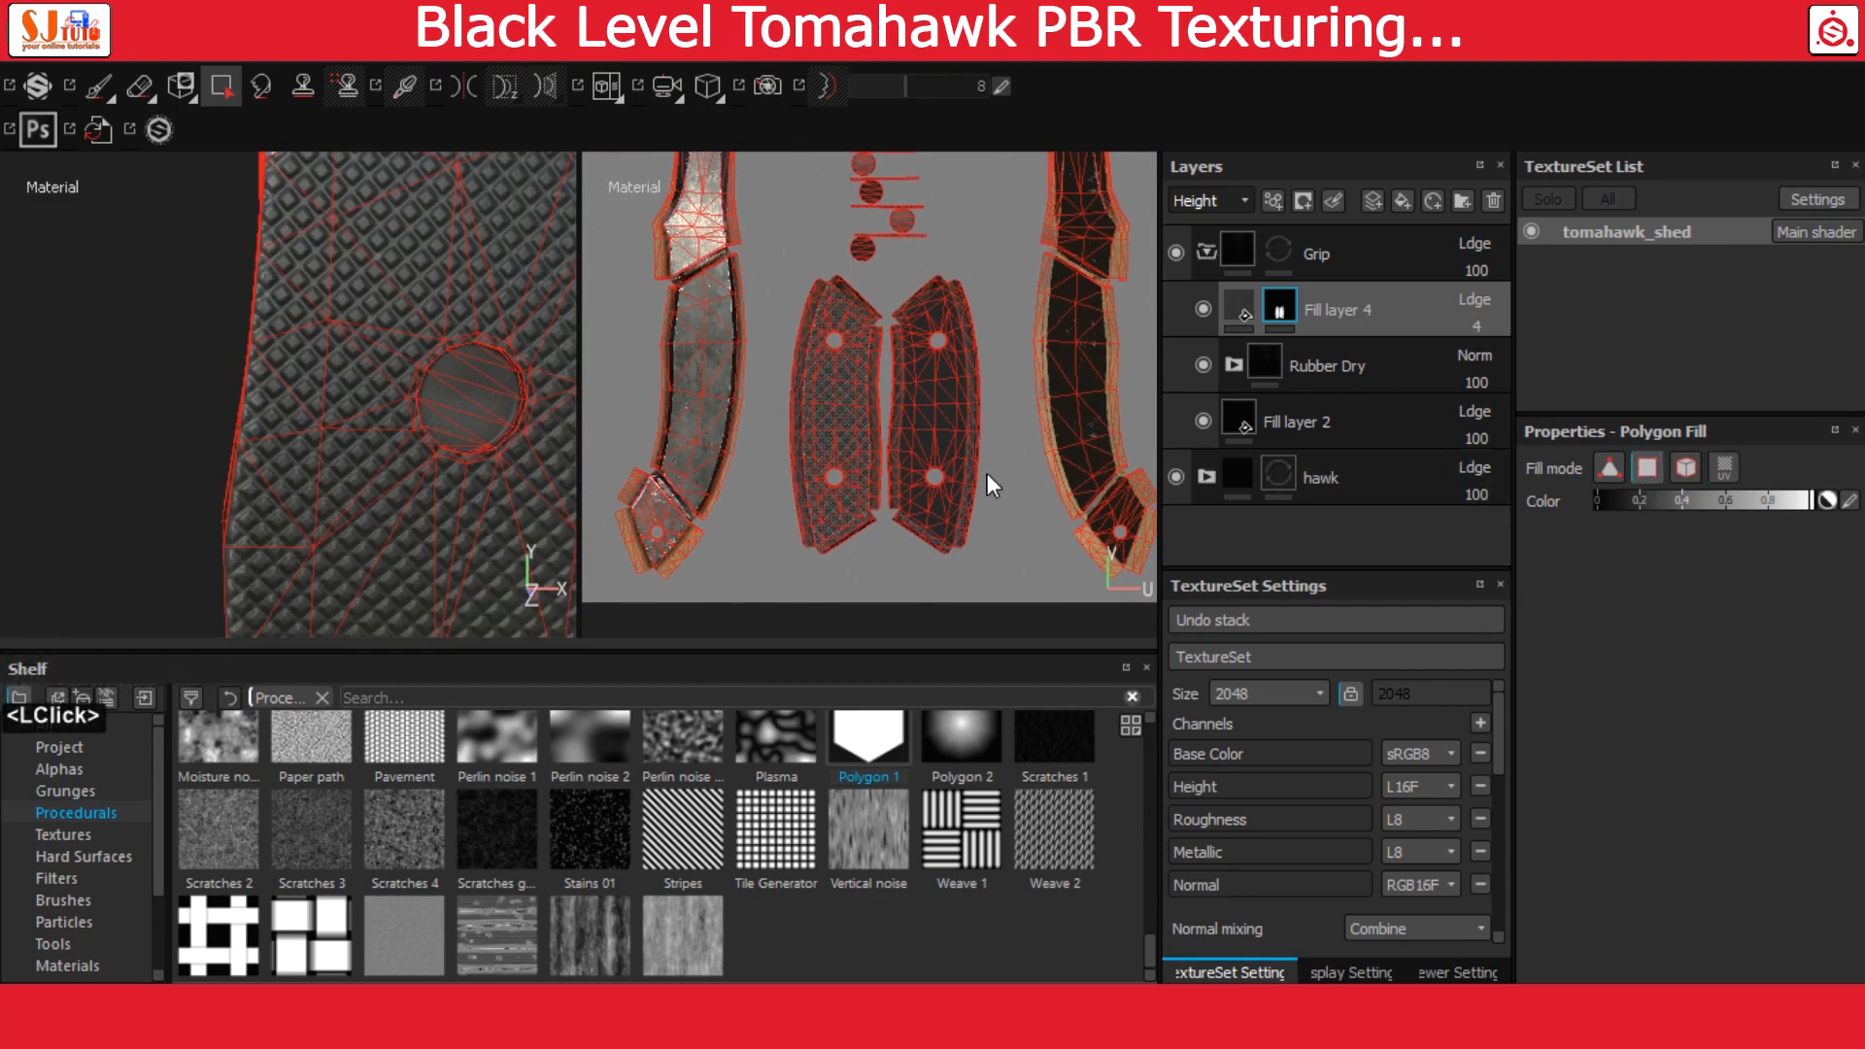
Set the polygon fill colour to black and remove the stud pattern from the outer border faces of the right grip UV island
drag(1657, 503, 1457, 501)
scroll(994, 429, down, 4)
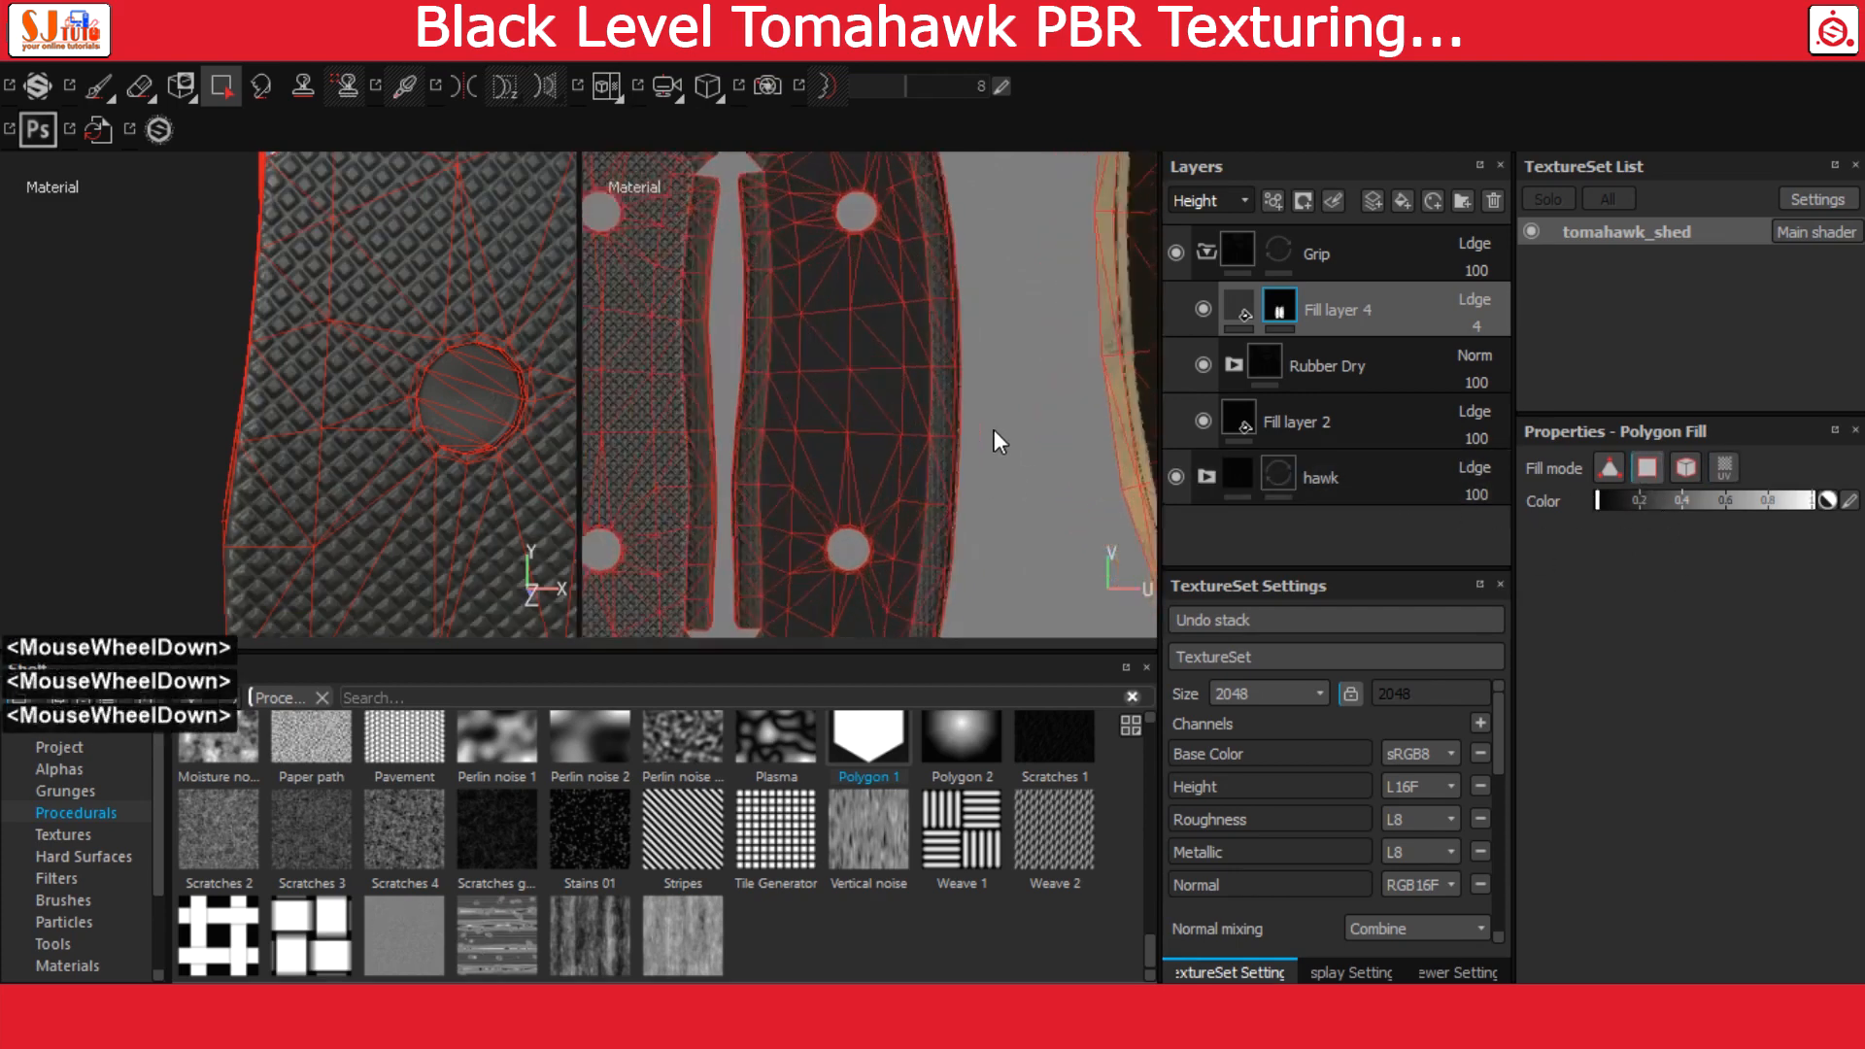
alt+middle_drag(993, 429, 1076, 313)
scroll(1032, 440, down, 5)
alt+middle_drag(983, 534, 1013, 492)
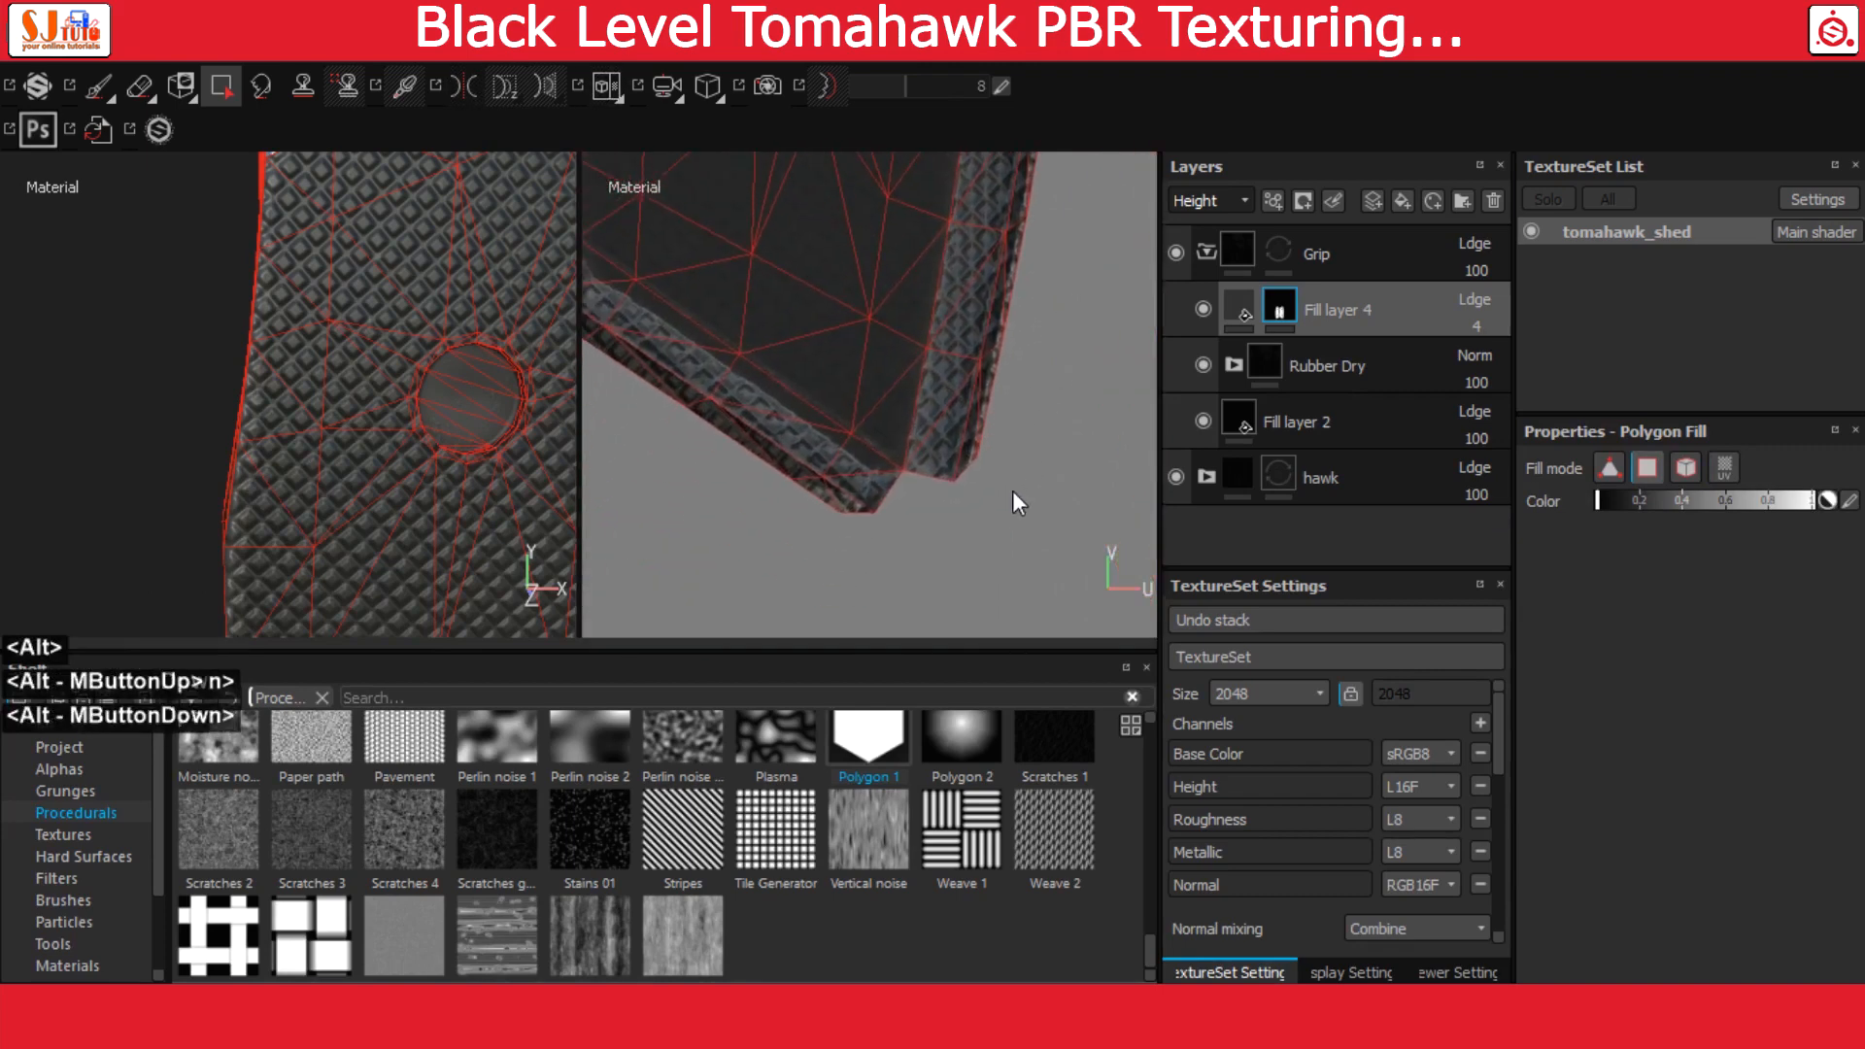
drag(1012, 491, 954, 286)
alt+middle_drag(1060, 272, 966, 511)
drag(989, 507, 918, 286)
alt+middle_drag(1022, 270, 1000, 526)
drag(1002, 524, 929, 257)
alt+middle_drag(1010, 282, 1022, 552)
drag(995, 464, 927, 299)
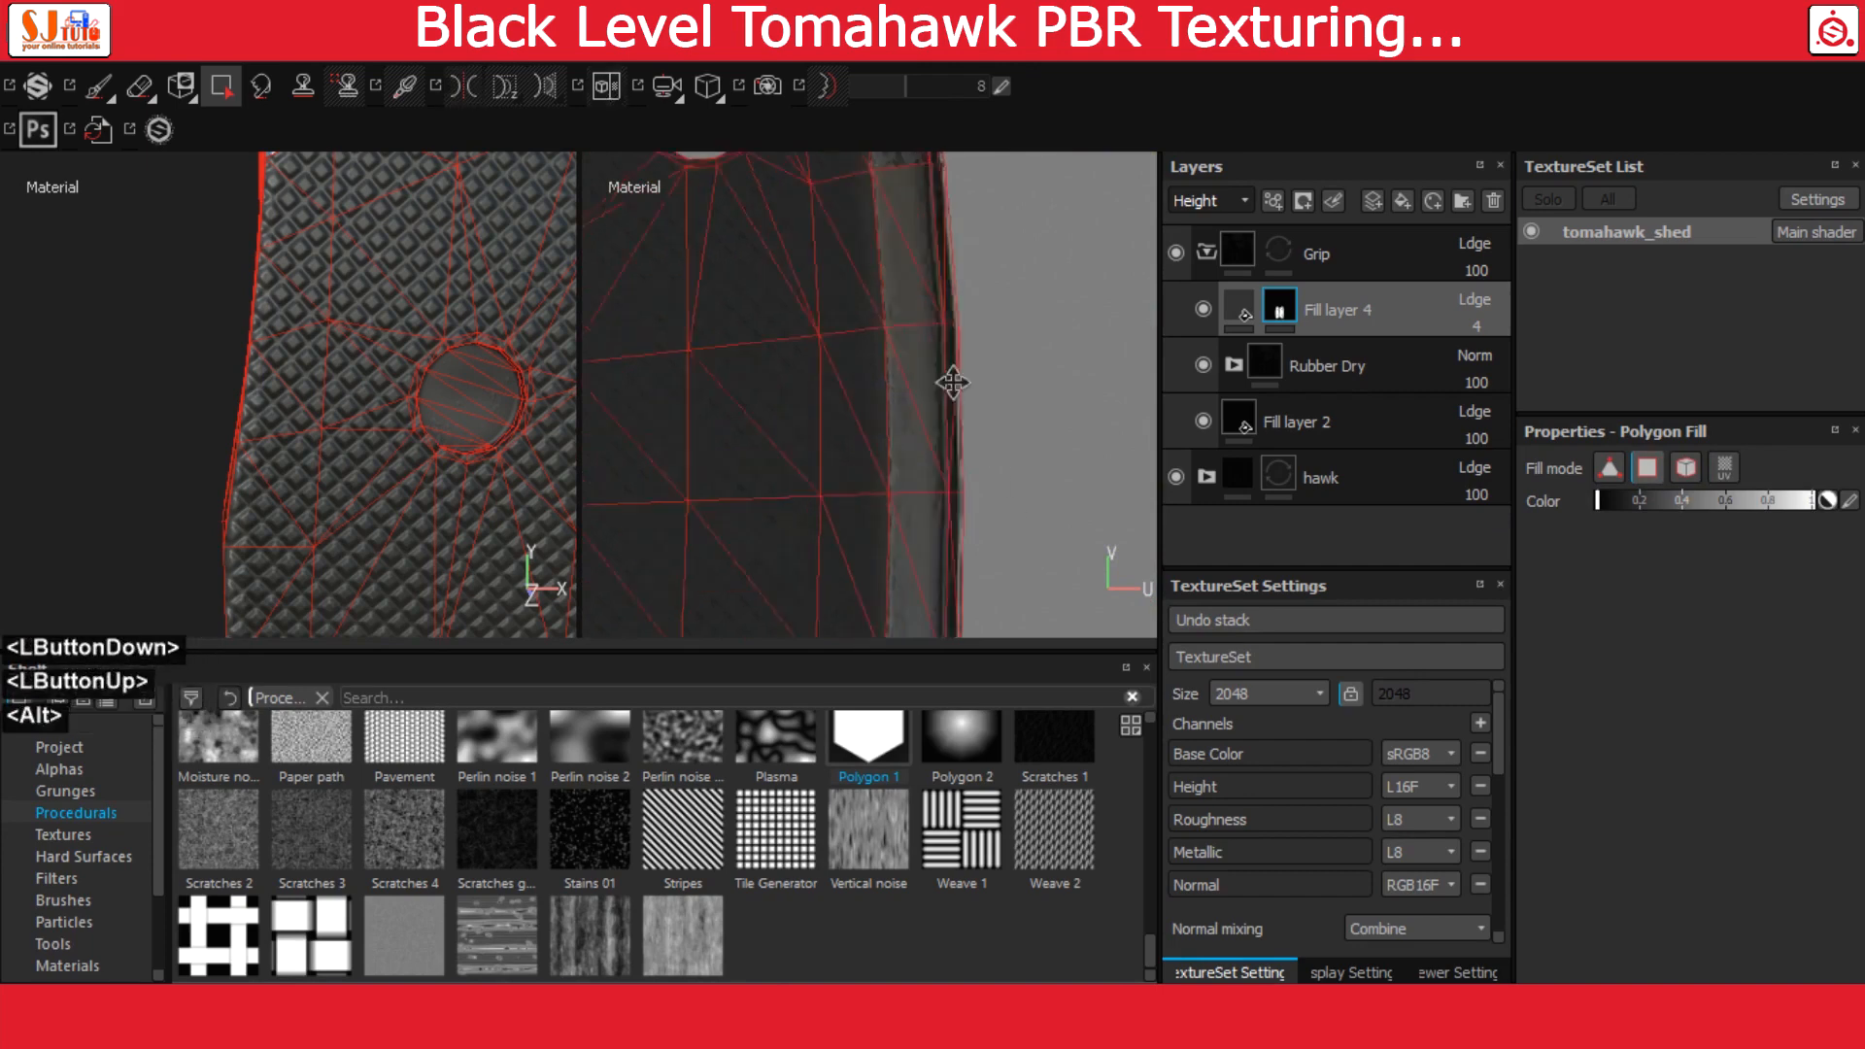
alt+middle_drag(953, 379, 991, 612)
drag(1023, 396, 931, 235)
alt+middle_drag(931, 235, 948, 396)
alt+middle_drag(910, 291, 936, 203)
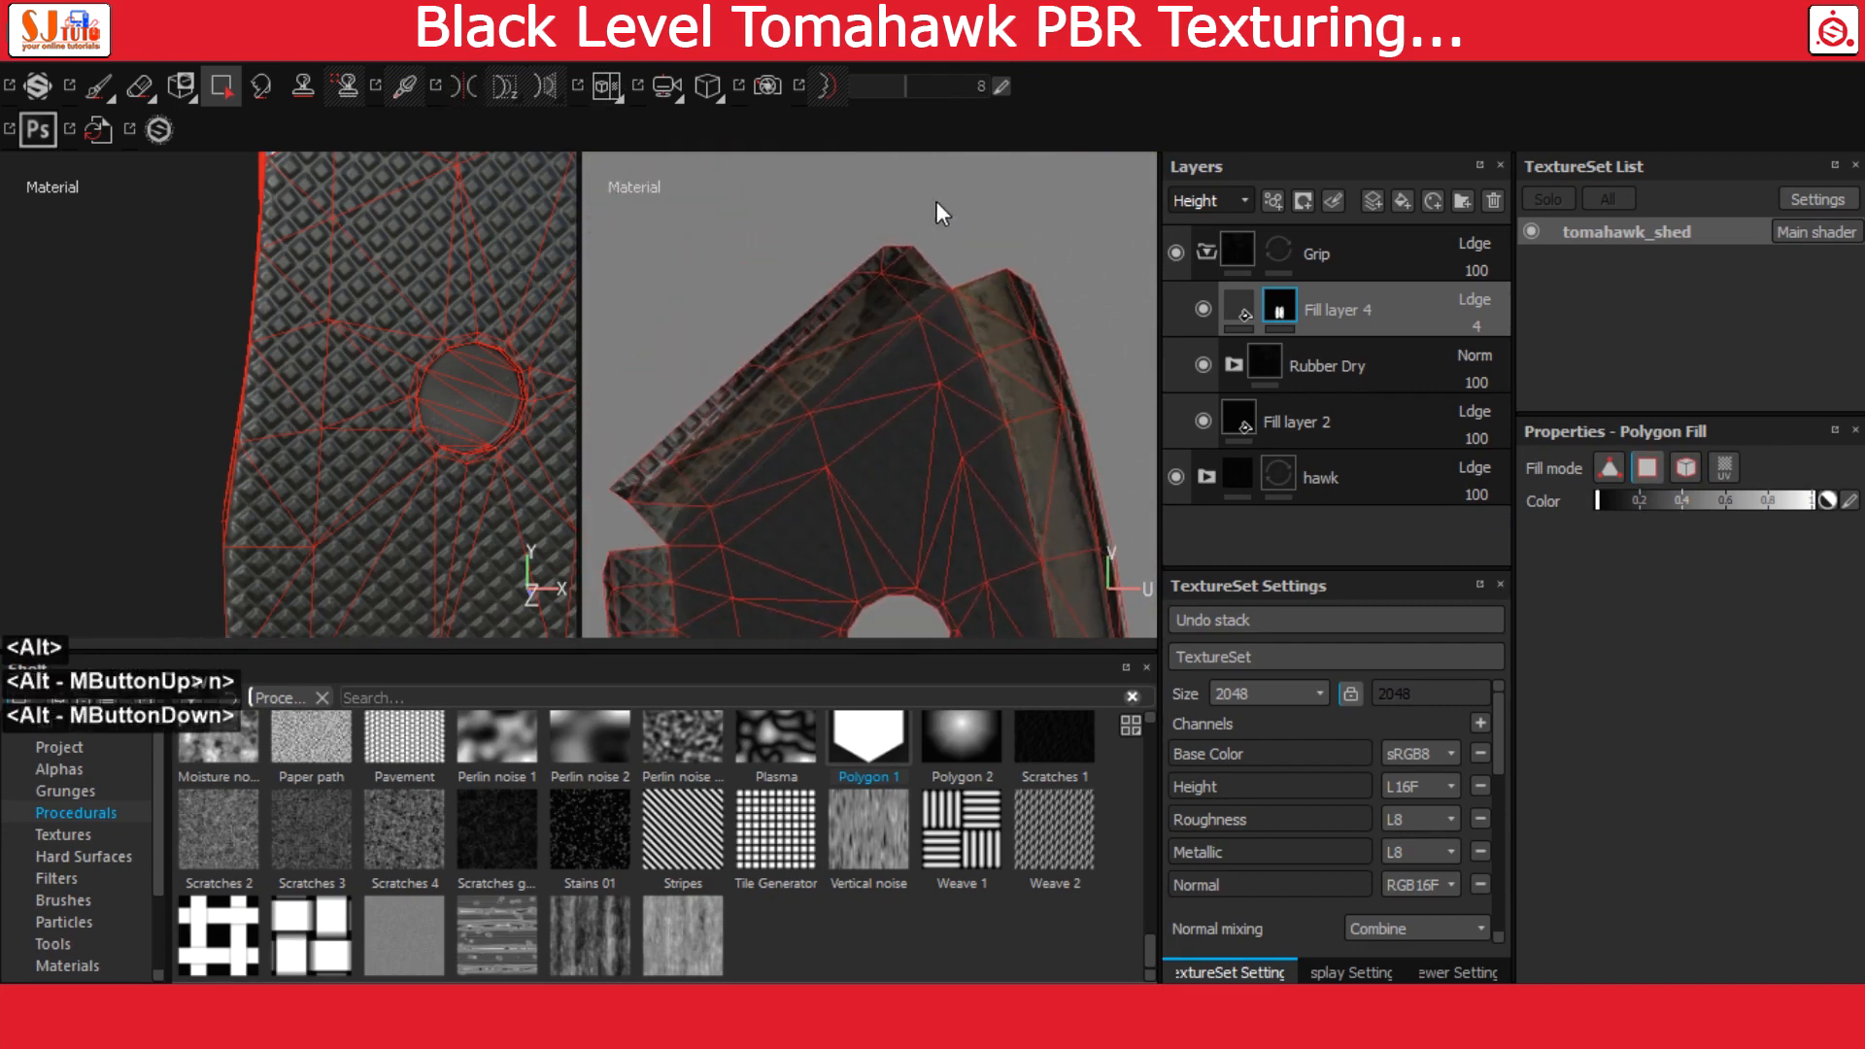
Mask out the stud pattern on the upper sloped edge of the right grip UV island in Fill layer 4
drag(821, 349, 822, 349)
alt+middle_drag(822, 349, 934, 335)
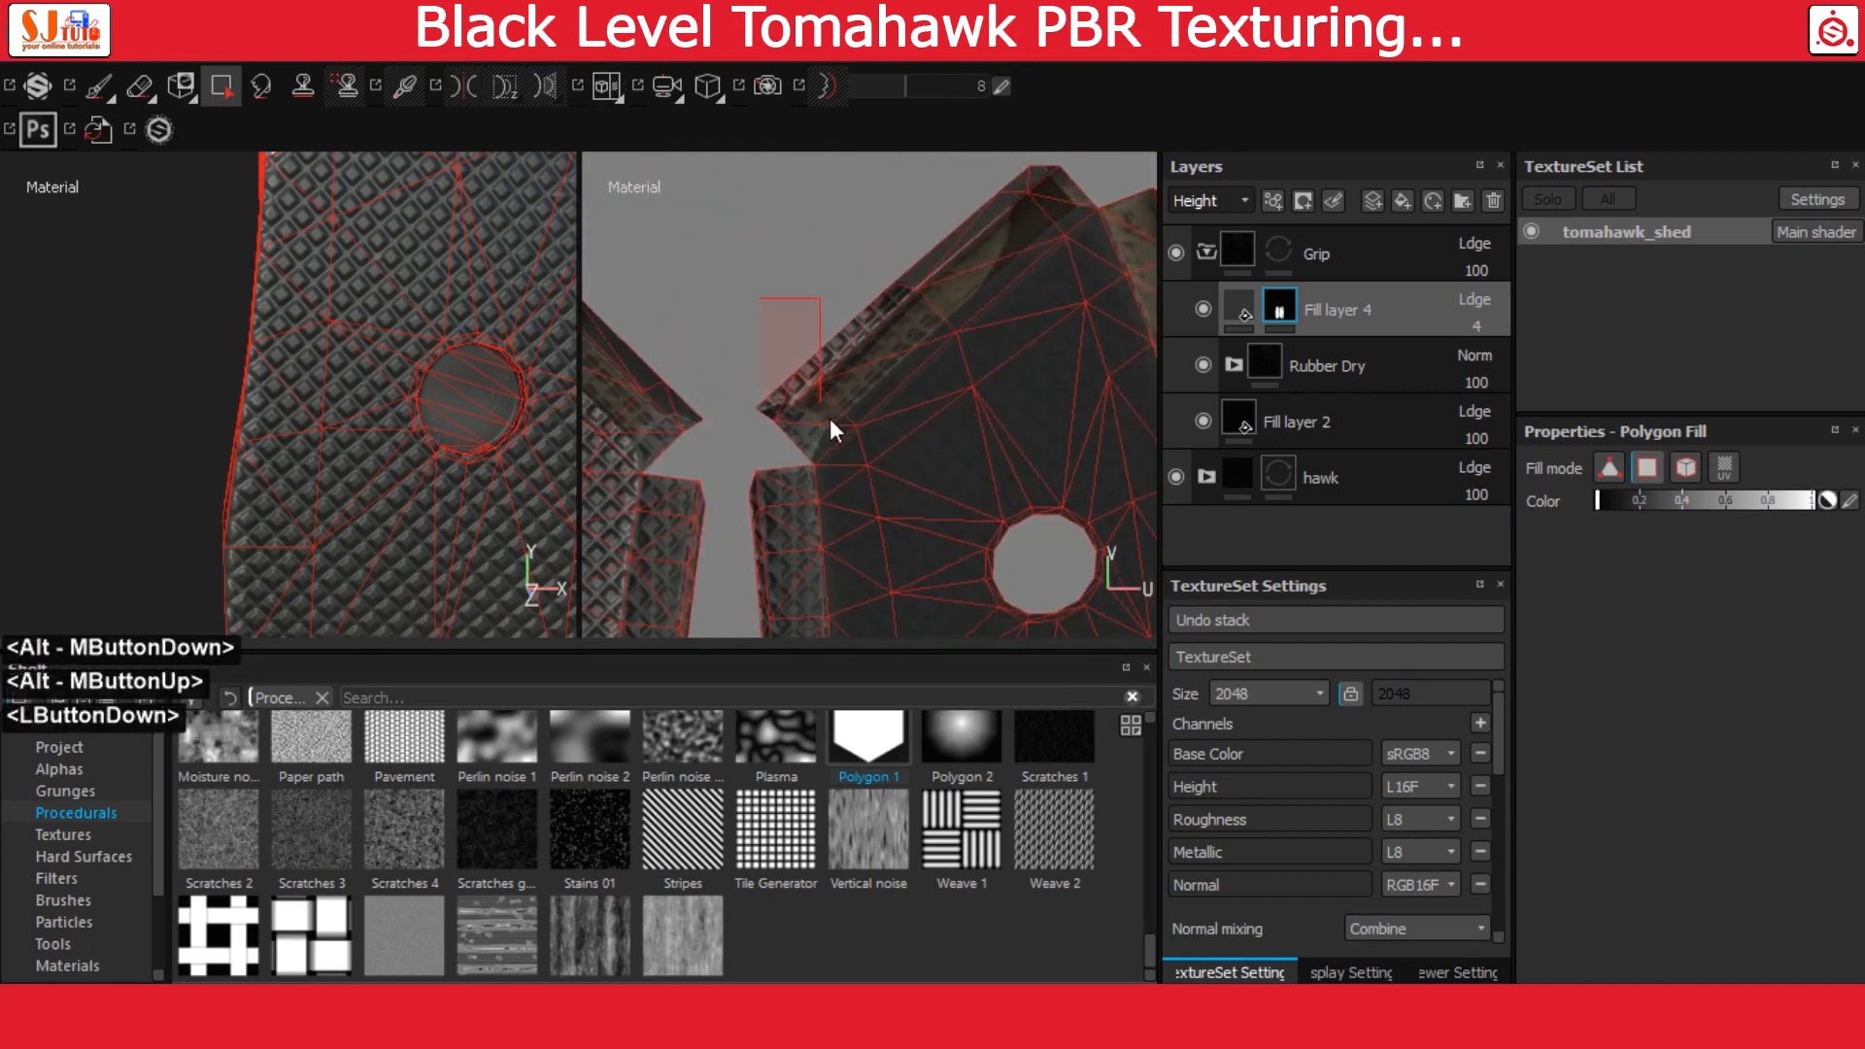
drag(831, 420, 827, 415)
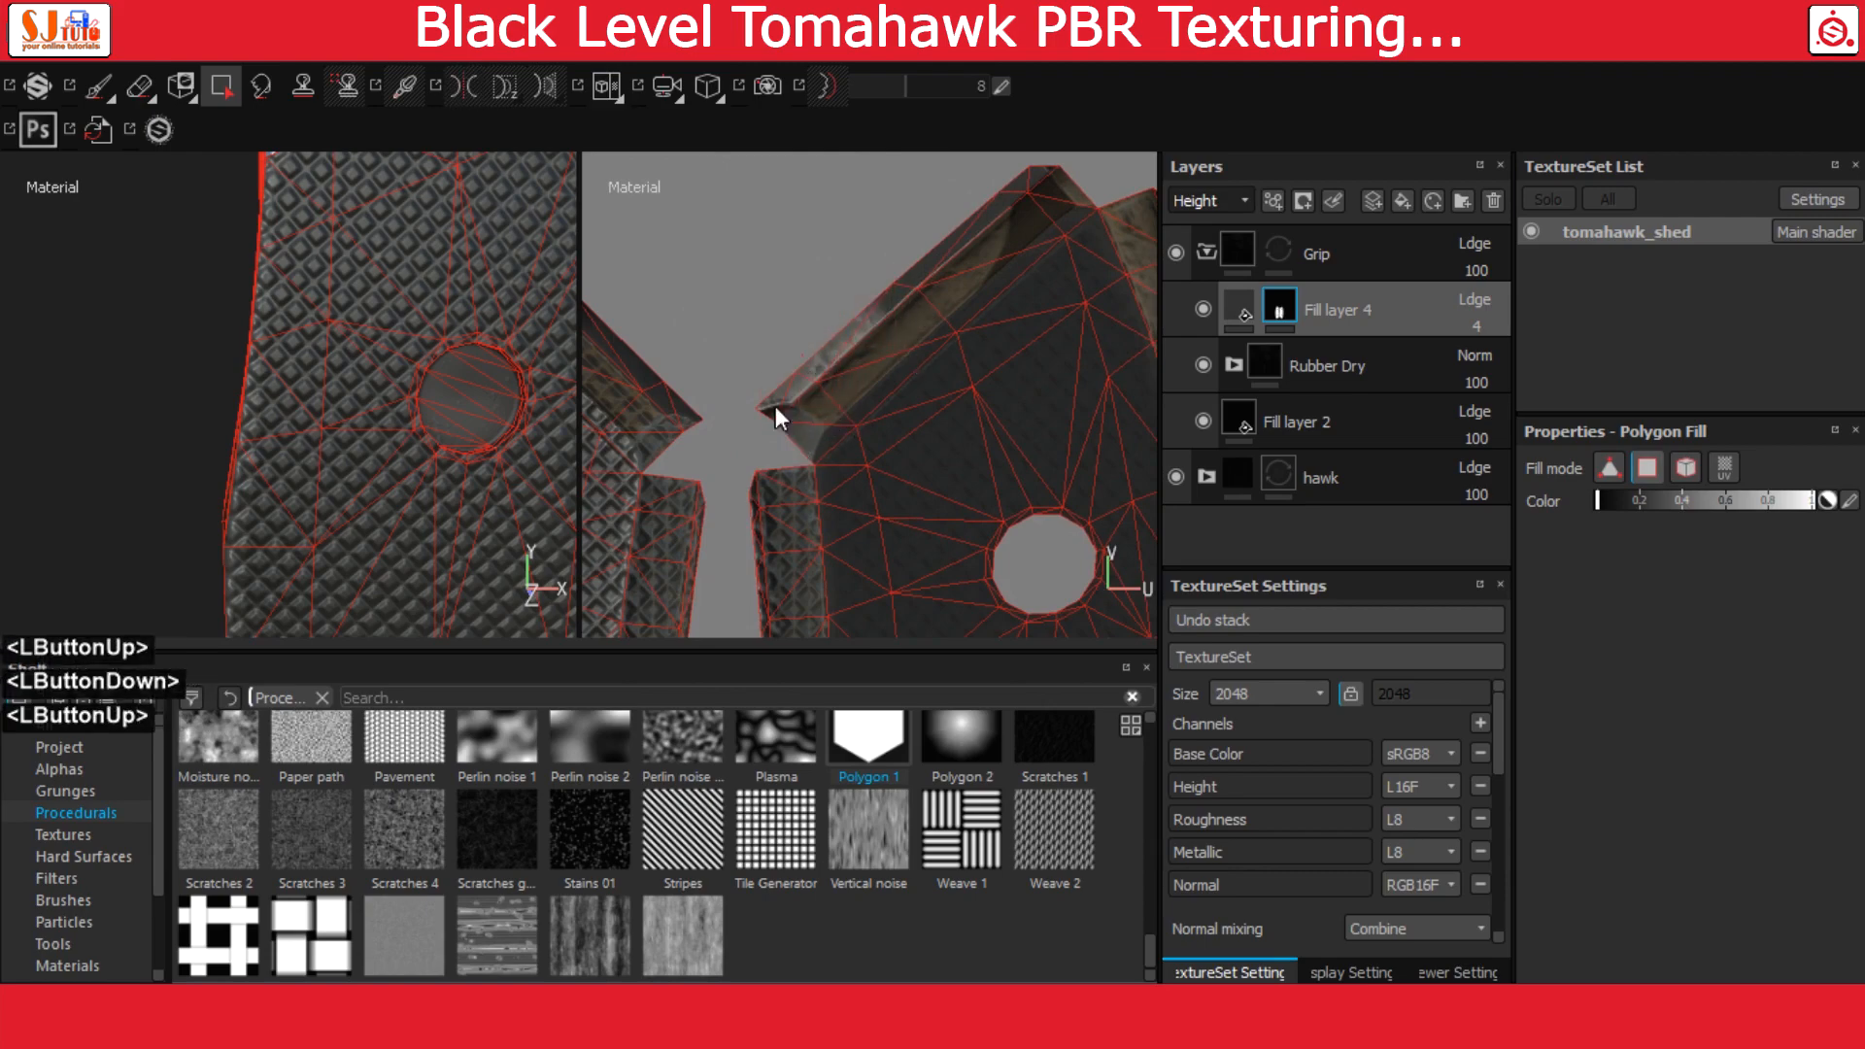
scroll(457, 423, down, 3)
scroll(457, 424, up, 6)
Fill the facing inner border strips of both grip UV islands black in Fill layer 4's mask
alt+drag(457, 423, 725, 264)
alt+middle_drag(455, 324, 338, 173)
alt+right_drag(338, 173, 564, 291)
alt+middle_drag(902, 490, 917, 396)
drag(685, 370, 804, 566)
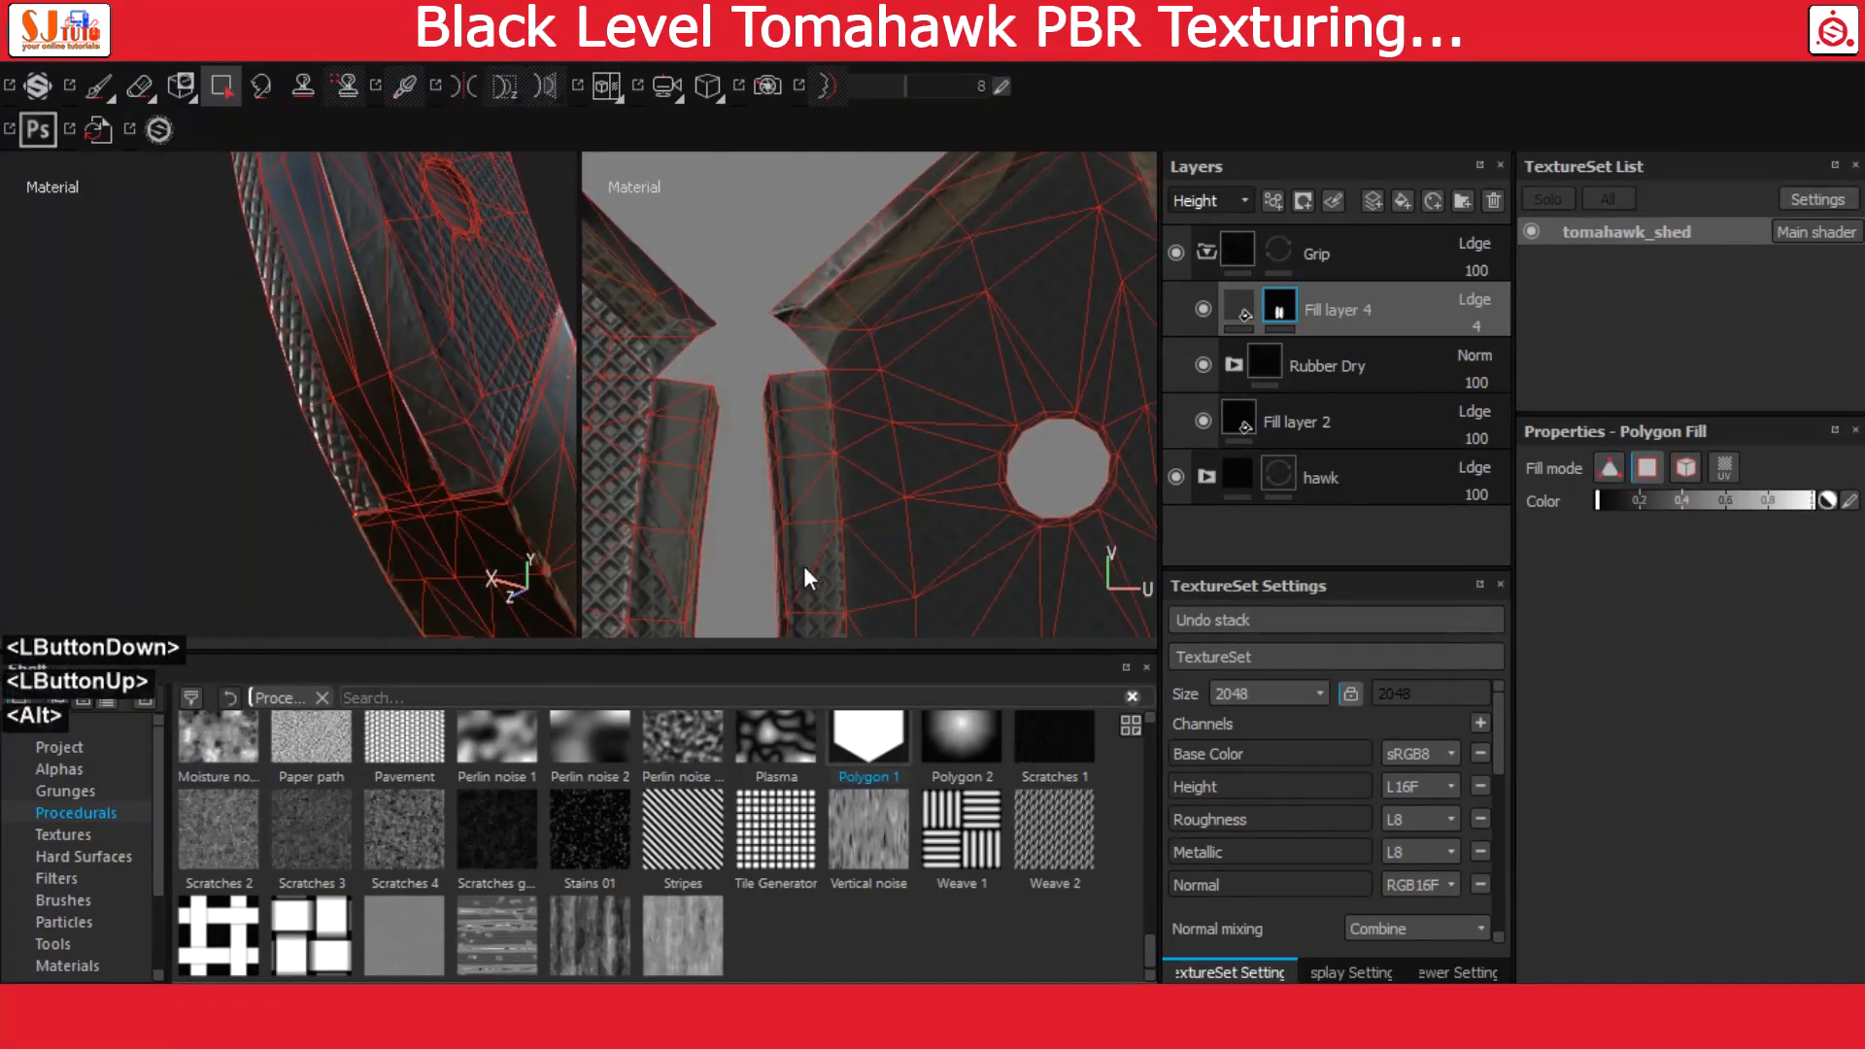
alt+middle_drag(805, 567, 831, 340)
drag(692, 289, 825, 575)
alt+middle_drag(826, 575, 857, 335)
drag(706, 255, 840, 624)
alt+middle_drag(840, 624, 754, 387)
drag(754, 387, 888, 594)
alt+middle_drag(888, 595, 766, 277)
drag(766, 277, 911, 505)
alt+middle_drag(911, 505, 893, 445)
Fill the lower sloped edges of both grip UV islands black in Fill layer 4's mask
drag(932, 437, 1000, 515)
alt+middle_drag(973, 507, 843, 388)
drag(843, 388, 954, 466)
alt+middle_drag(685, 337, 876, 414)
alt+middle_drag(738, 389, 984, 404)
drag(984, 403, 911, 335)
drag(814, 418, 708, 494)
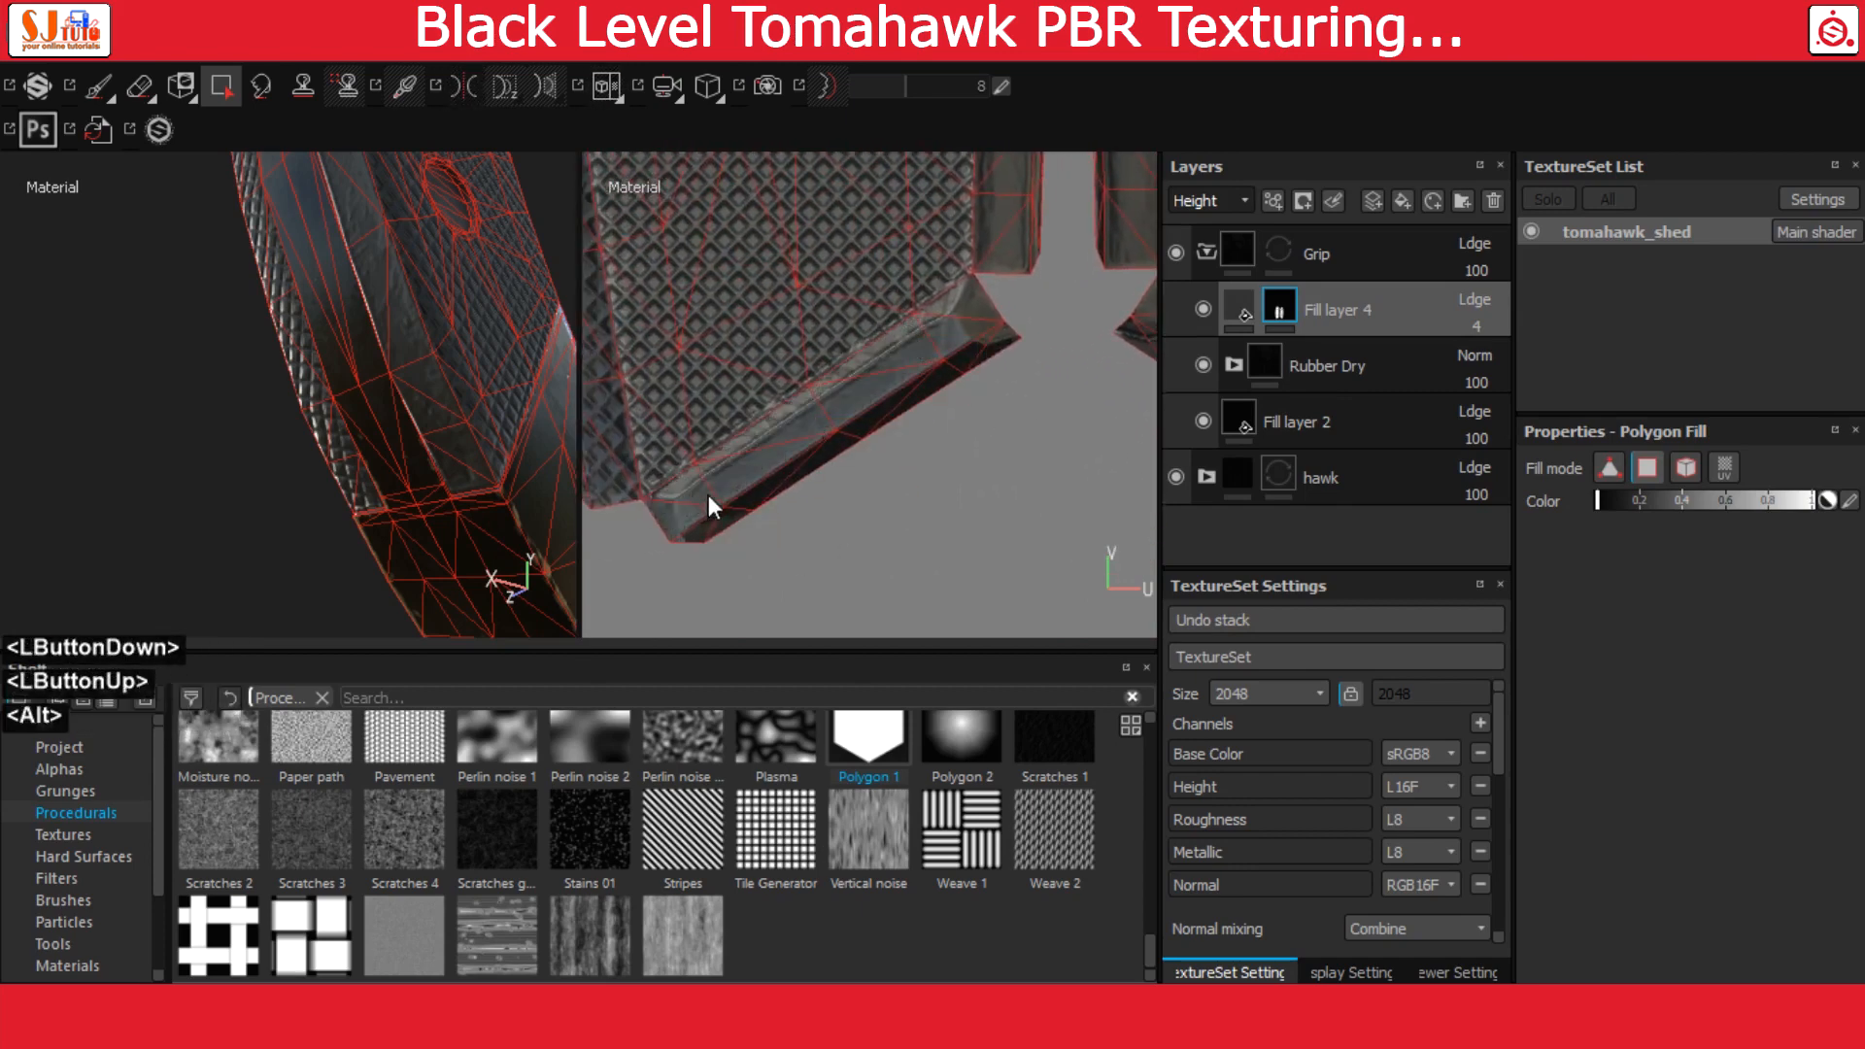
Remove the stud pattern from the outer border faces of the left grip UV island, from its lower corner up to its top
alt+middle_drag(708, 493, 899, 564)
drag(816, 546, 664, 295)
alt+middle_drag(665, 296, 712, 529)
drag(694, 236, 806, 457)
alt+middle_drag(782, 321, 804, 597)
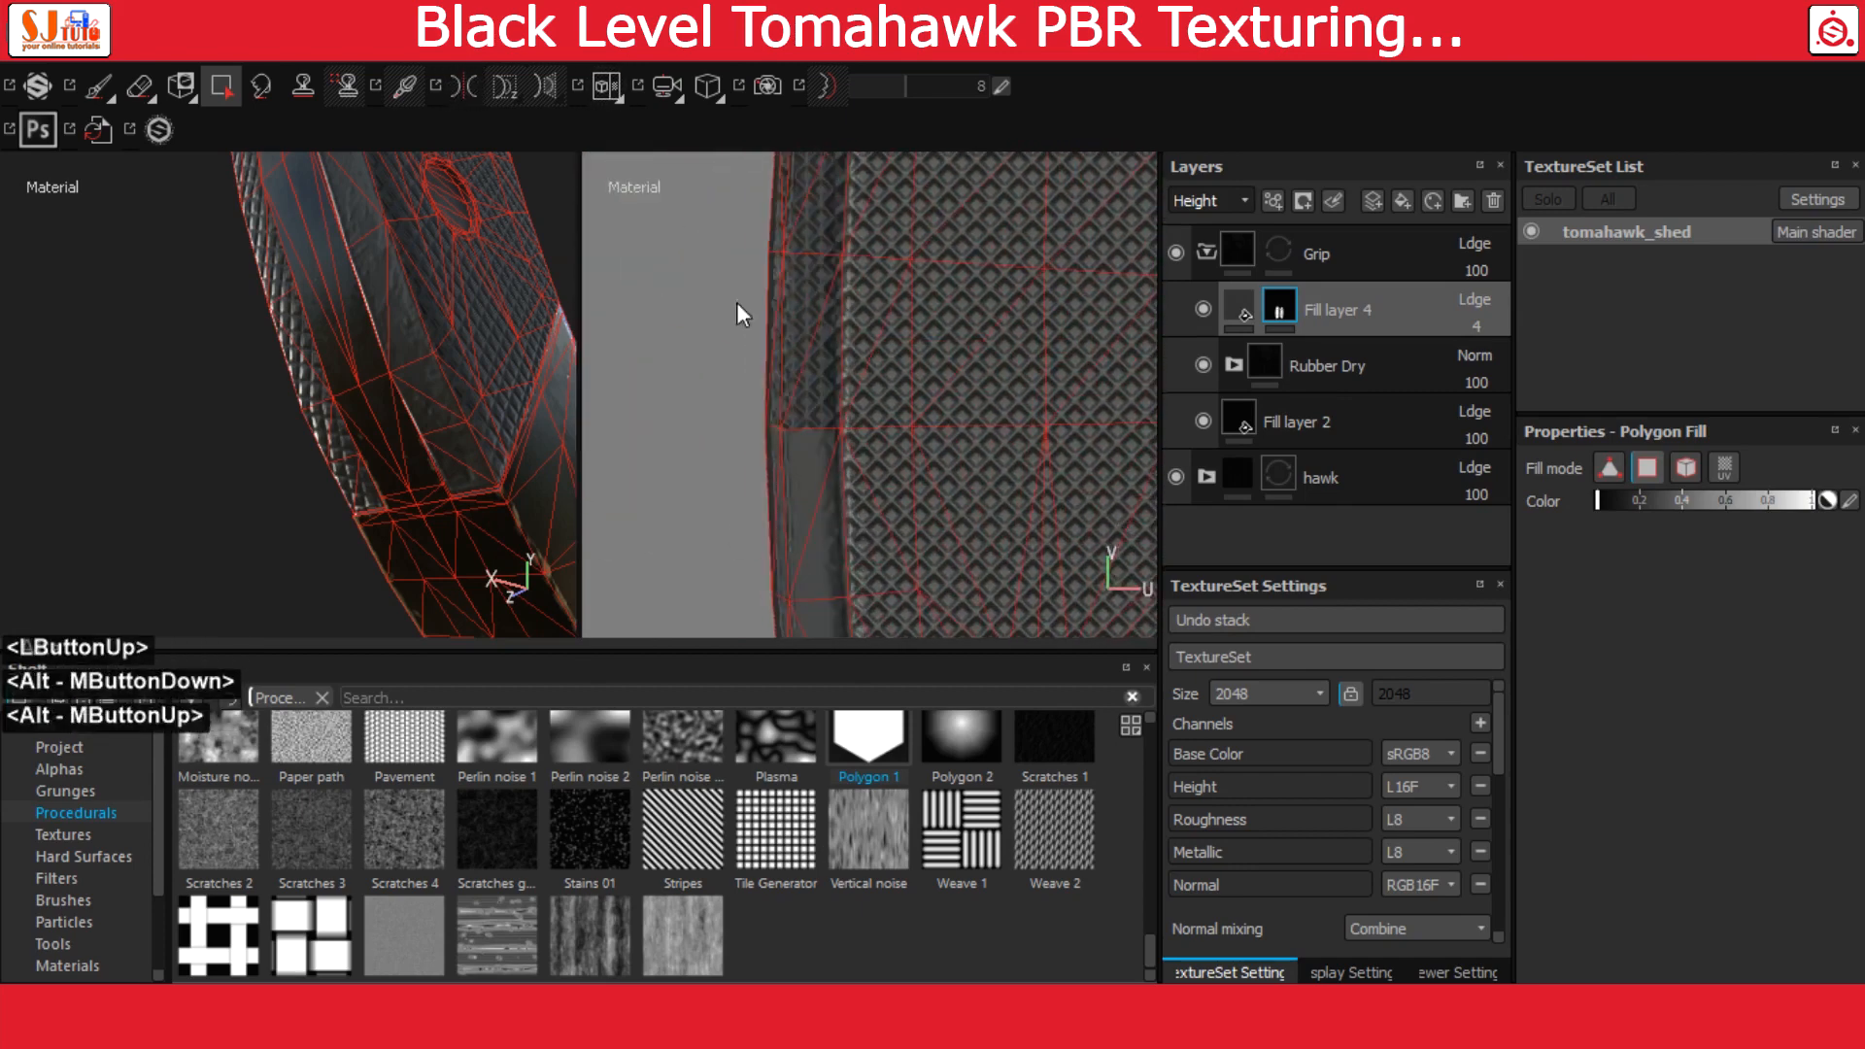
drag(737, 301, 821, 393)
alt+middle_drag(825, 340, 806, 620)
drag(717, 296, 800, 470)
alt+middle_drag(920, 289, 890, 554)
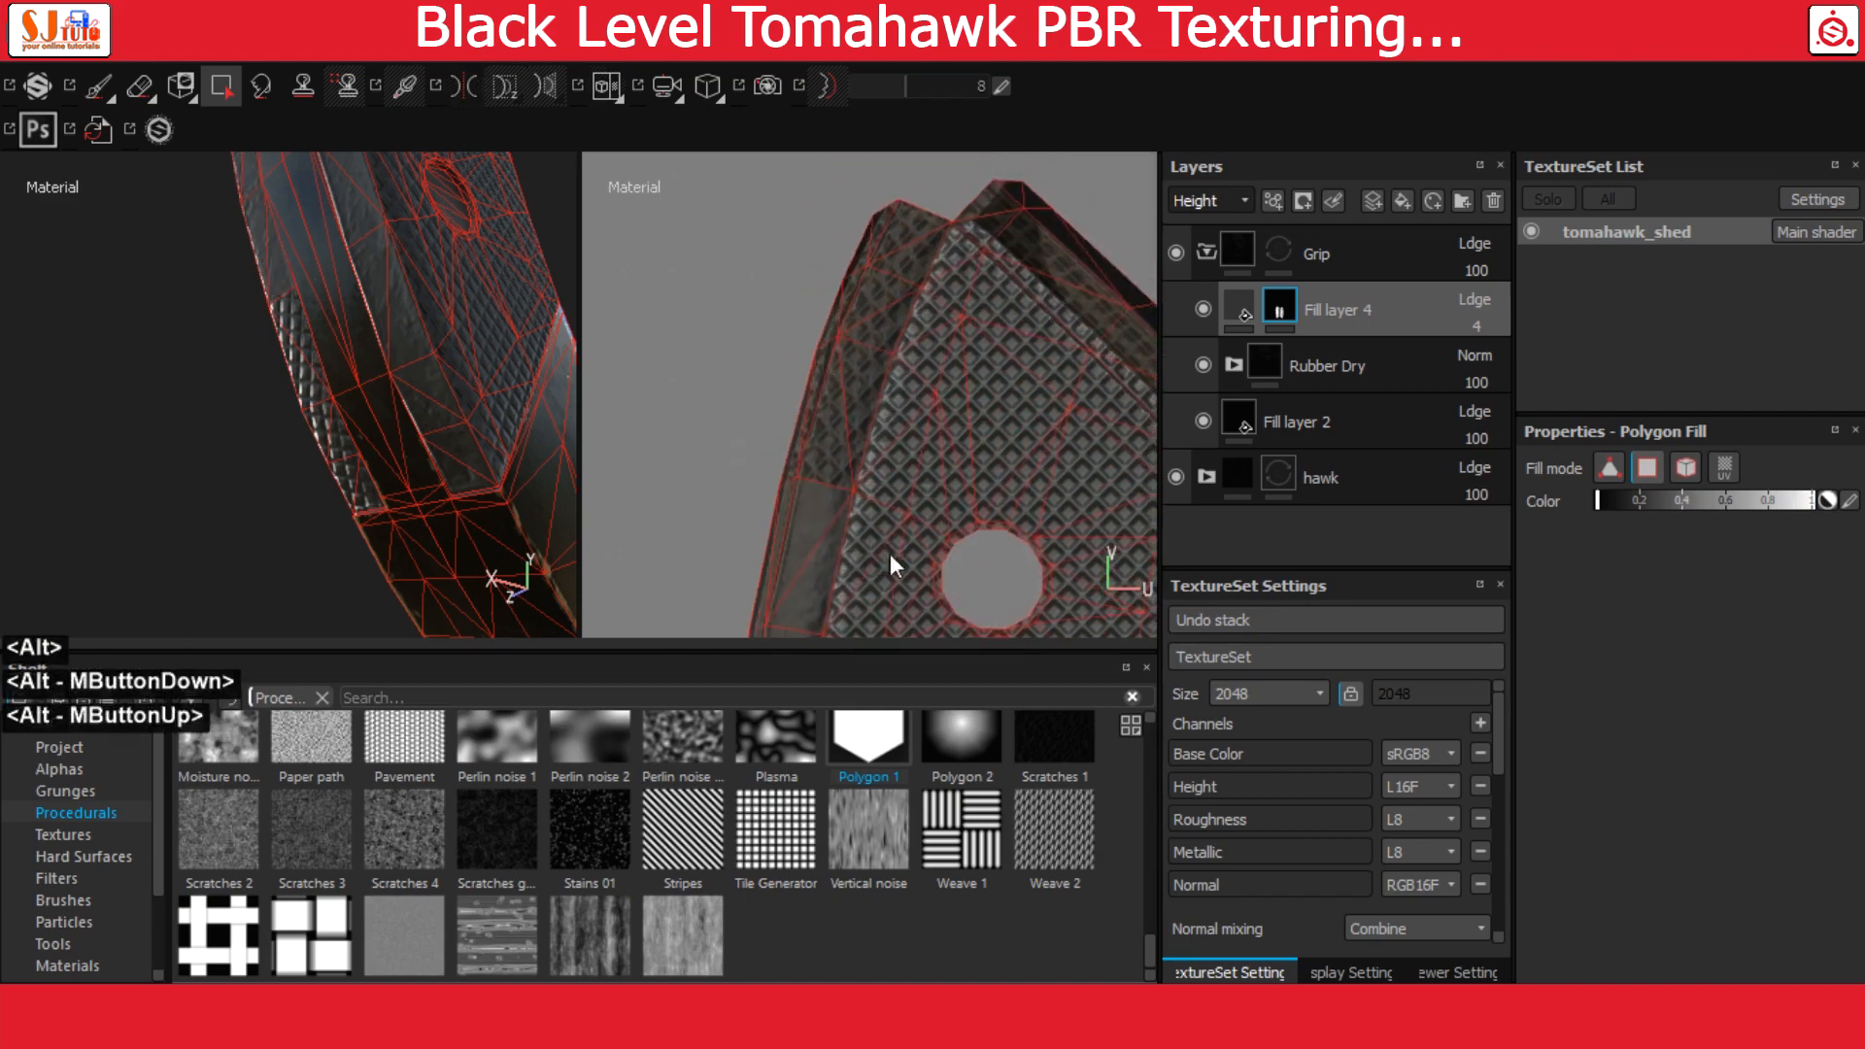
drag(791, 264, 845, 371)
alt+middle_drag(855, 325, 840, 410)
drag(828, 268, 870, 359)
Mask out the stud pattern on the upper sloped edge of the left grip UV island
alt+middle_drag(1016, 334, 832, 304)
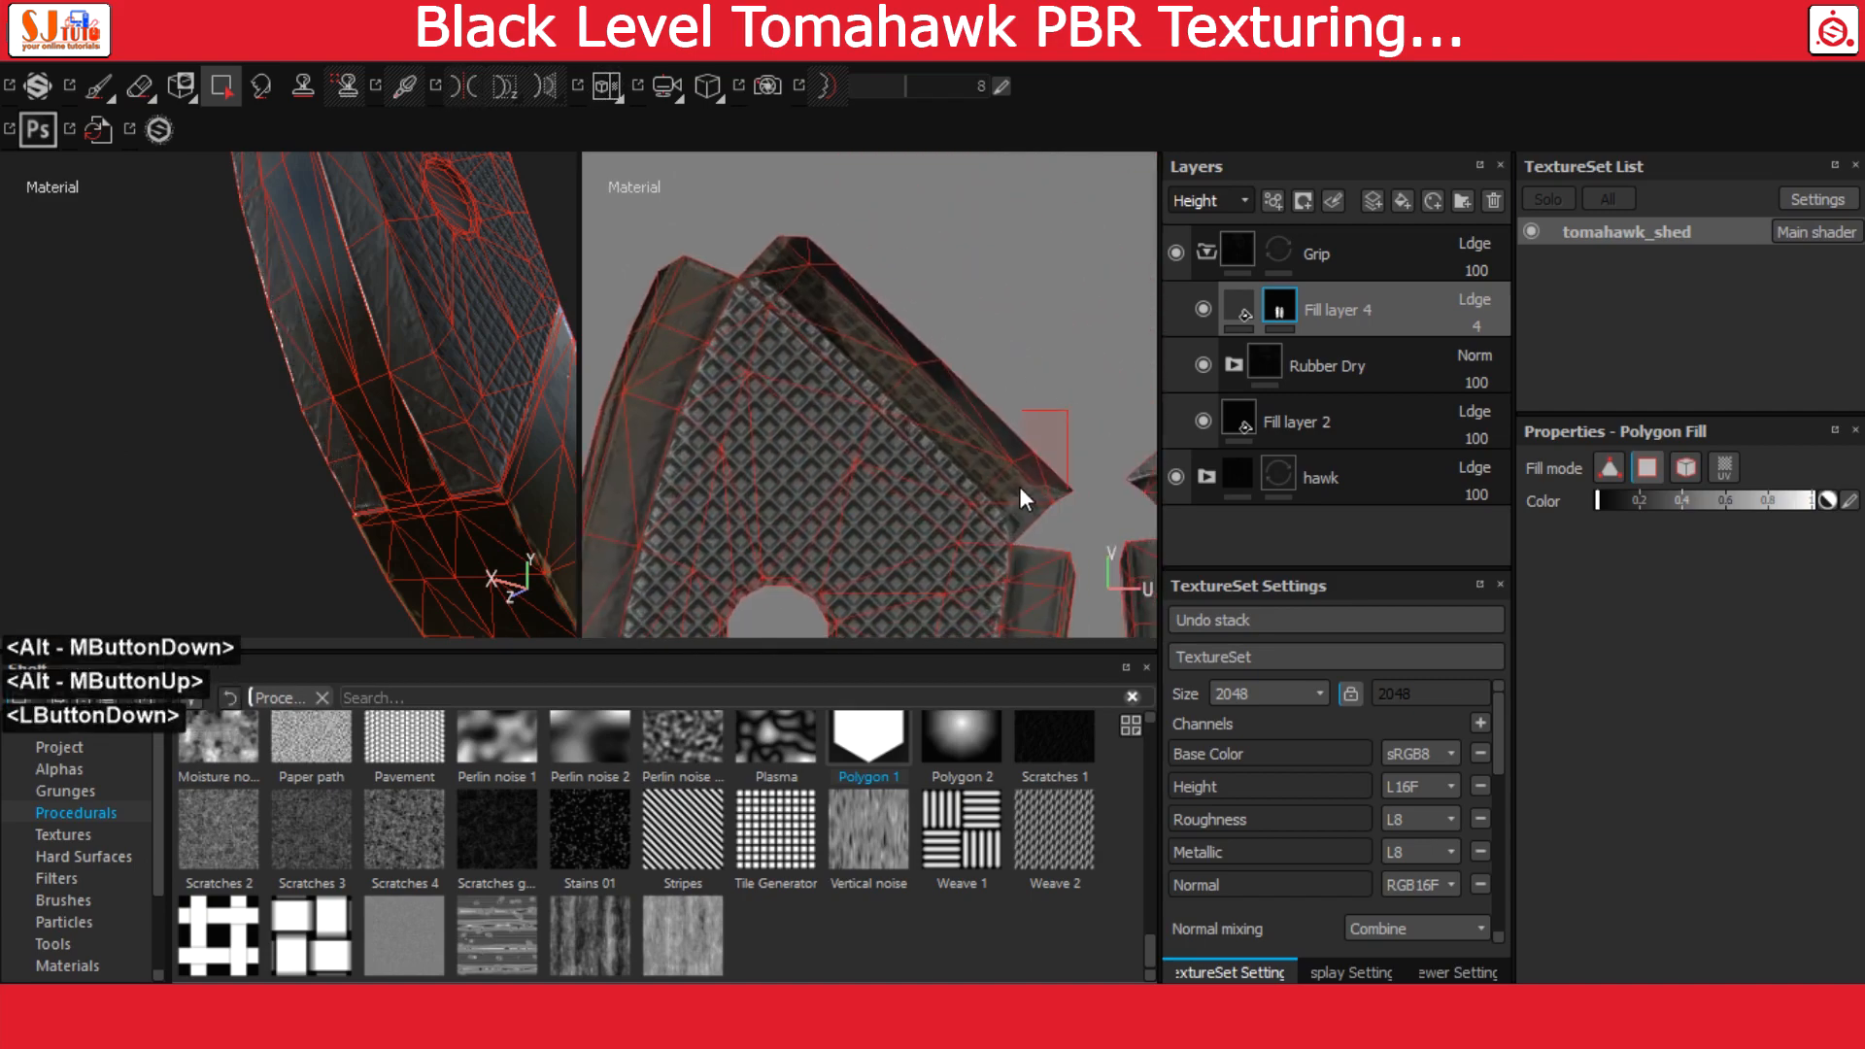
drag(1005, 468, 1001, 493)
scroll(1025, 466, down, 2)
drag(948, 292, 961, 422)
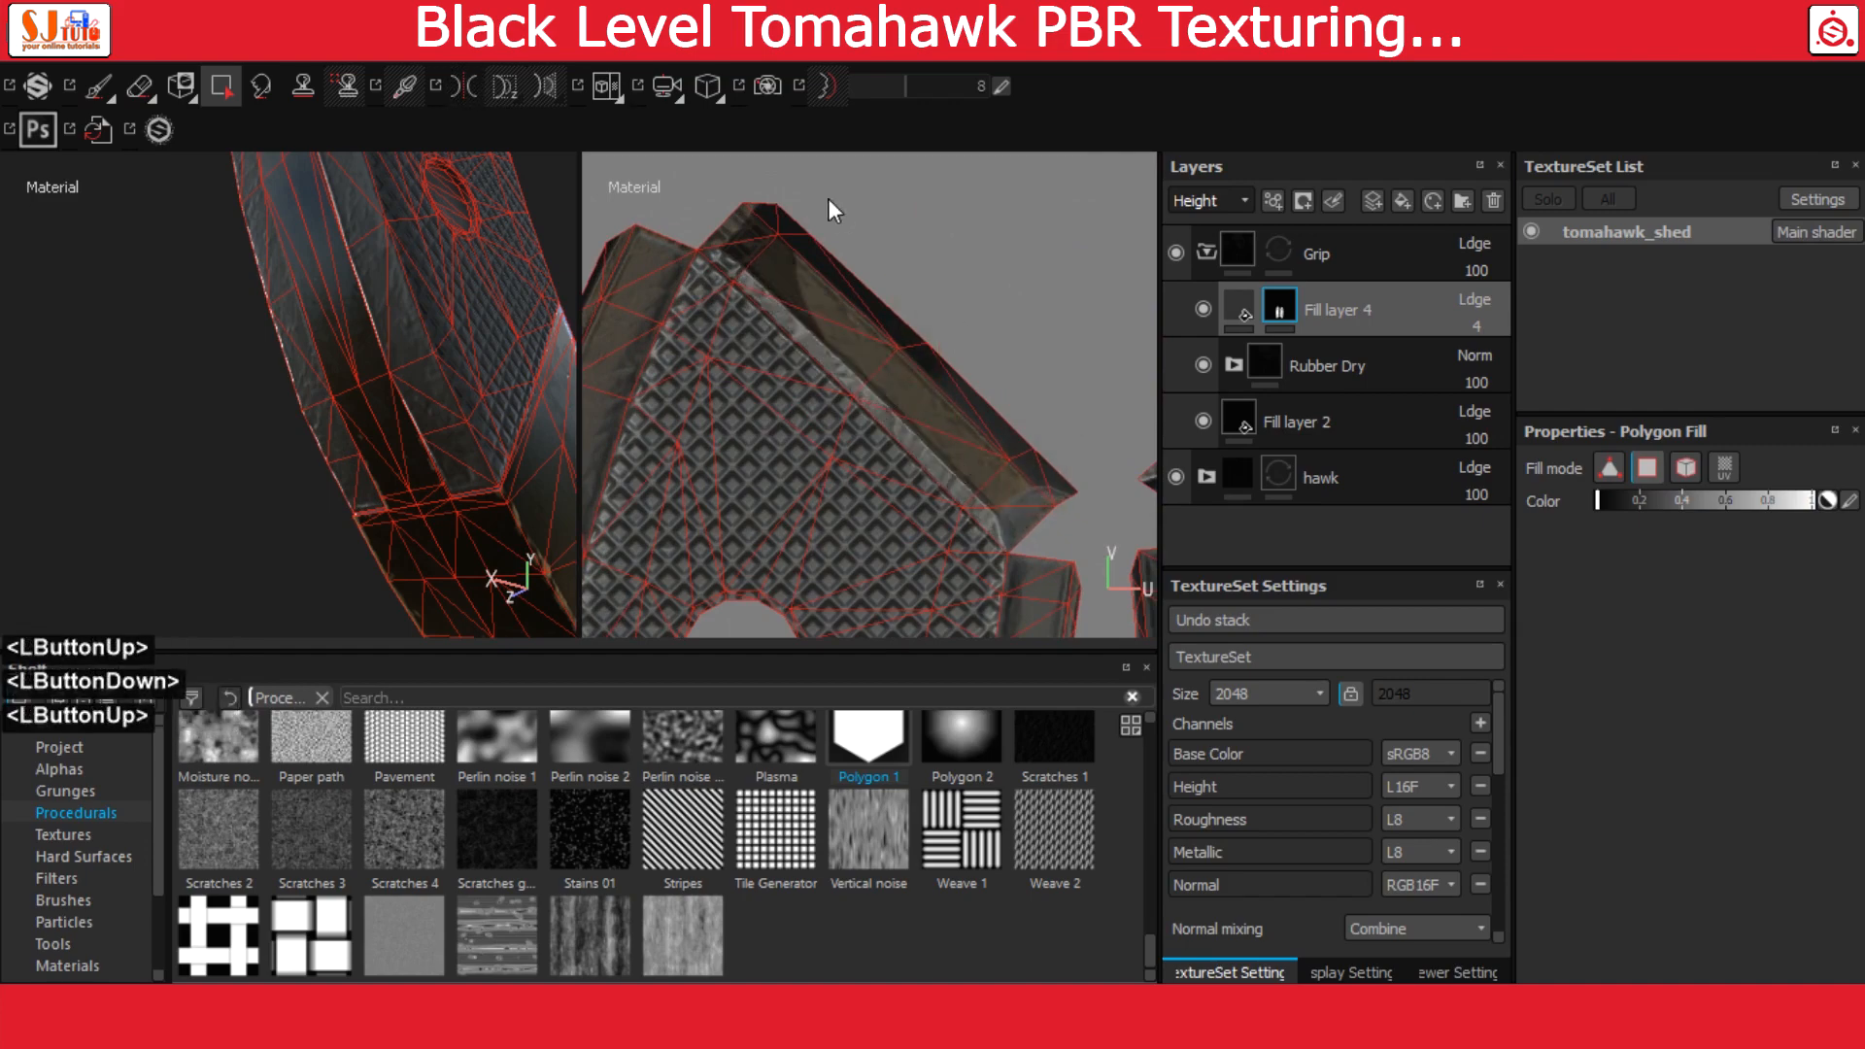
alt+middle_drag(828, 200, 958, 358)
Inspect the grip's pattern in 3D and fill the missing triangular face beside the round recess white in Fill layer 4's mask
click(1240, 307)
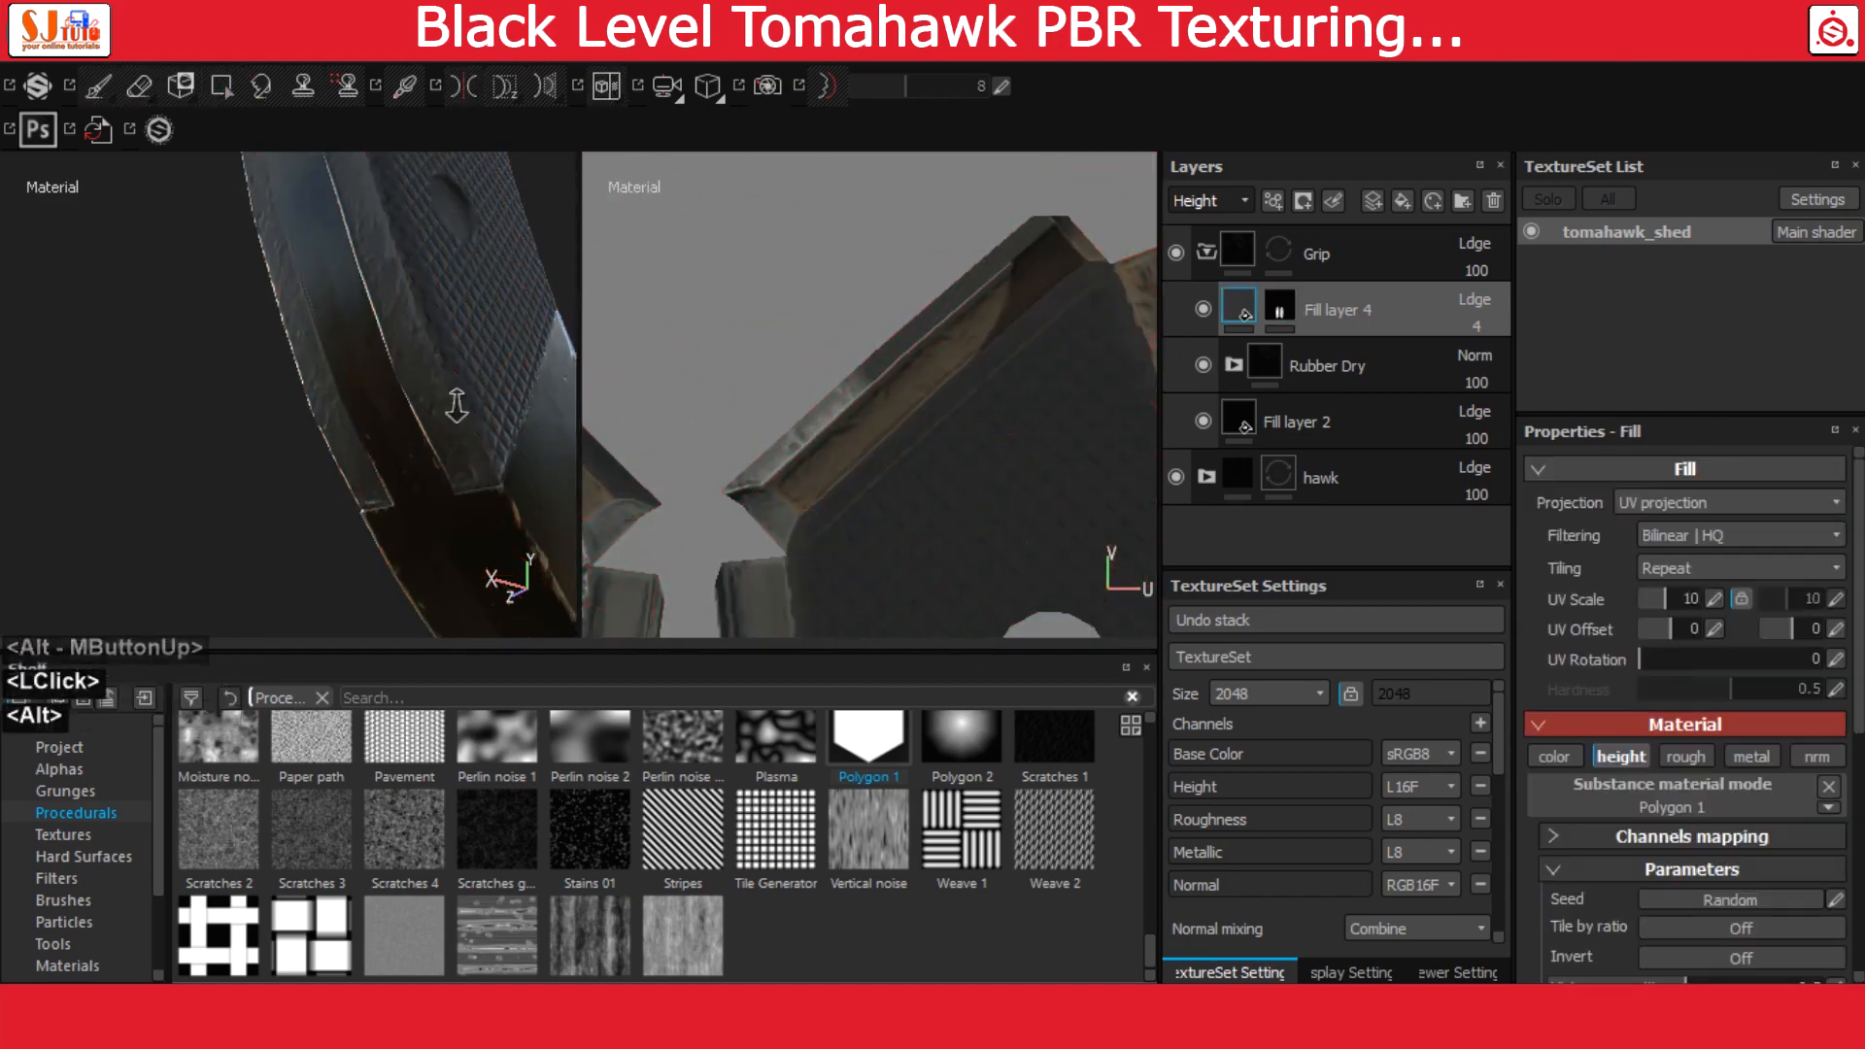
alt+drag(458, 408, 254, 295)
alt+middle_drag(254, 295, 320, 301)
alt+drag(321, 301, 281, 321)
alt+middle_drag(281, 320, 291, 350)
alt+right_drag(291, 350, 299, 378)
alt+drag(299, 378, 330, 369)
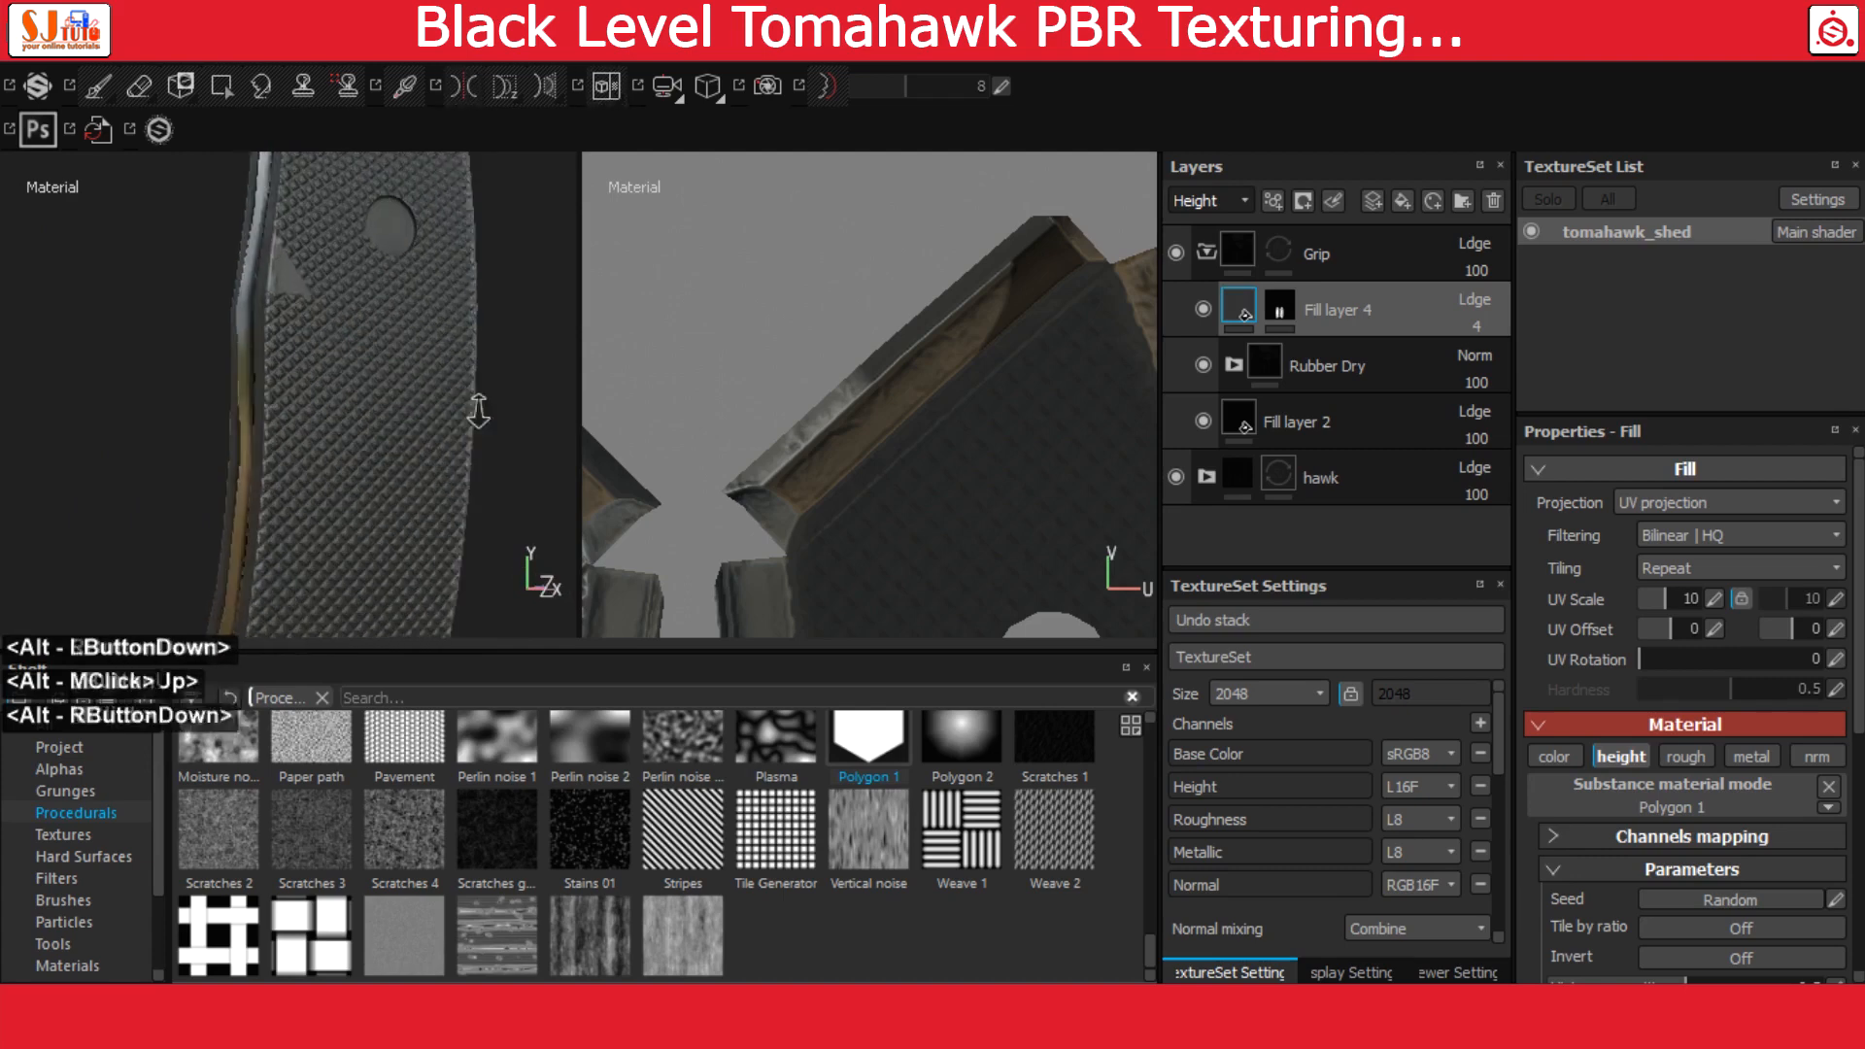
click(1279, 309)
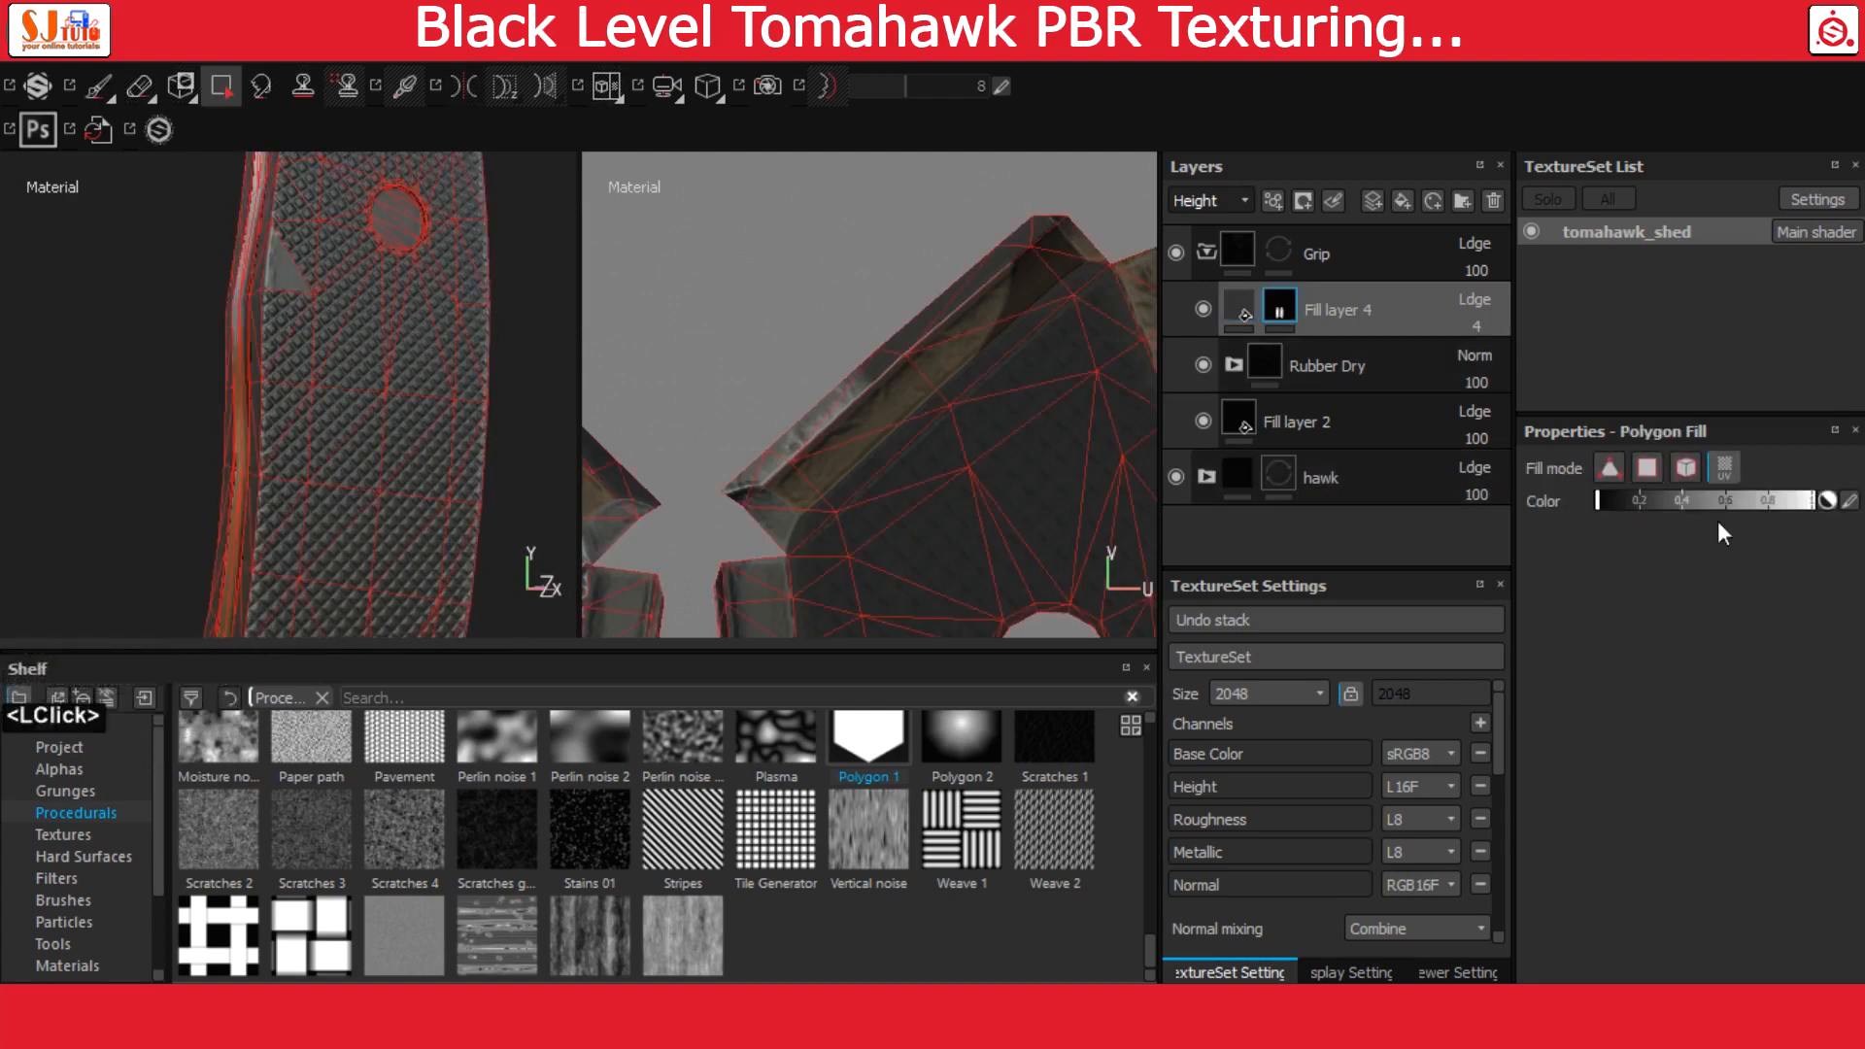
drag(1754, 502, 1853, 503)
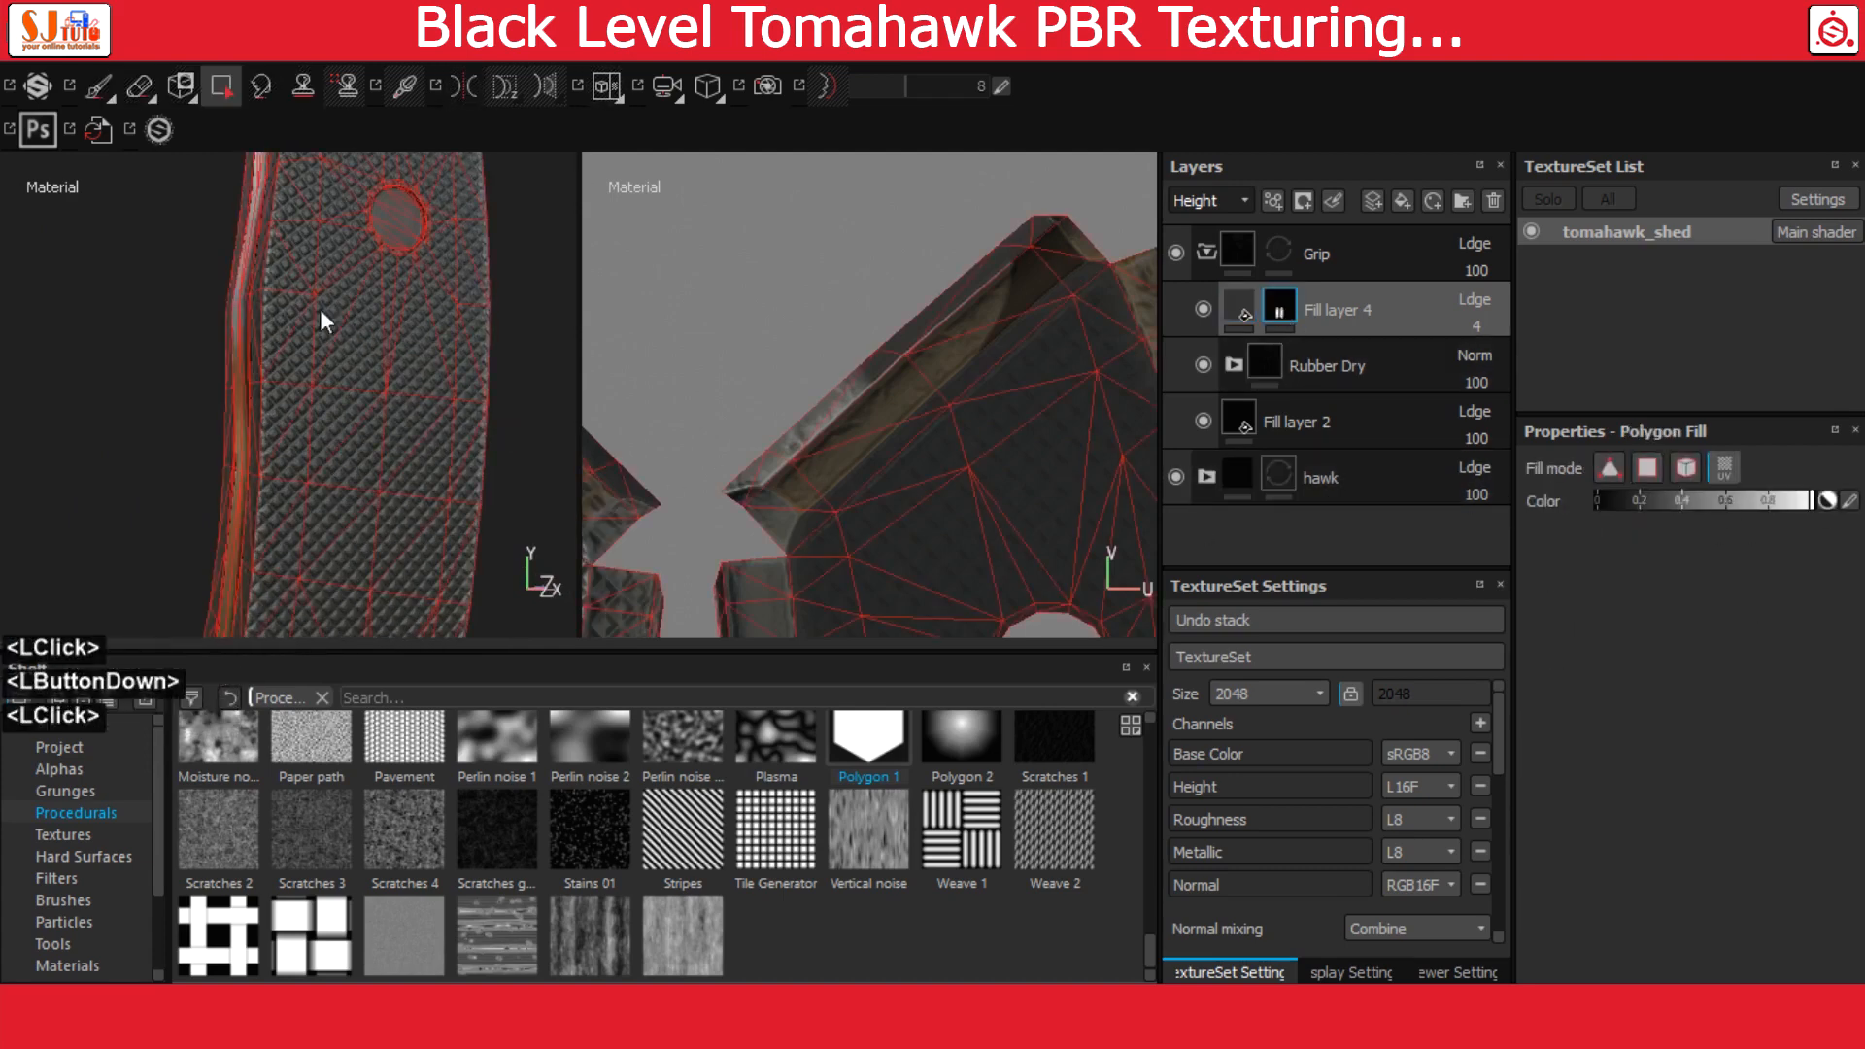
alt+drag(321, 313, 430, 325)
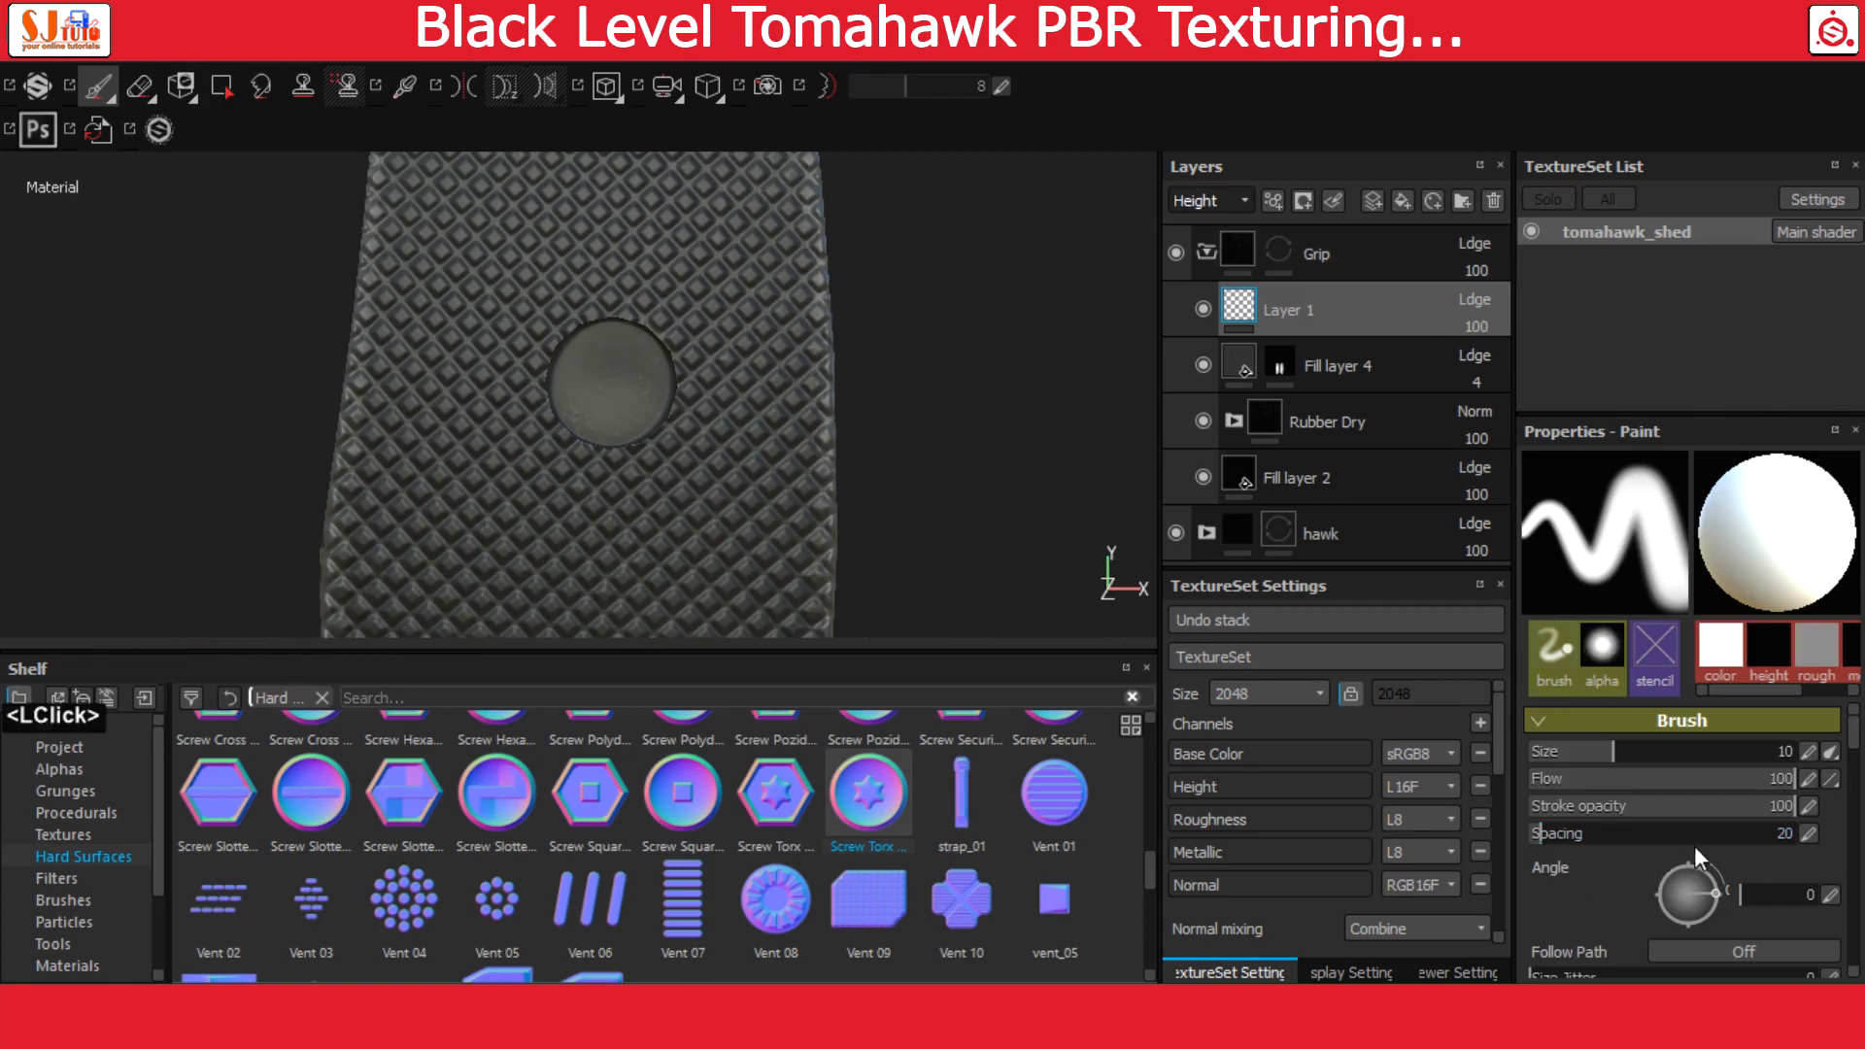
Disable the color, height, rough and metal channels of the Layer 1 brush, leaving only the normal channel active
scroll(1711, 841, down, 5)
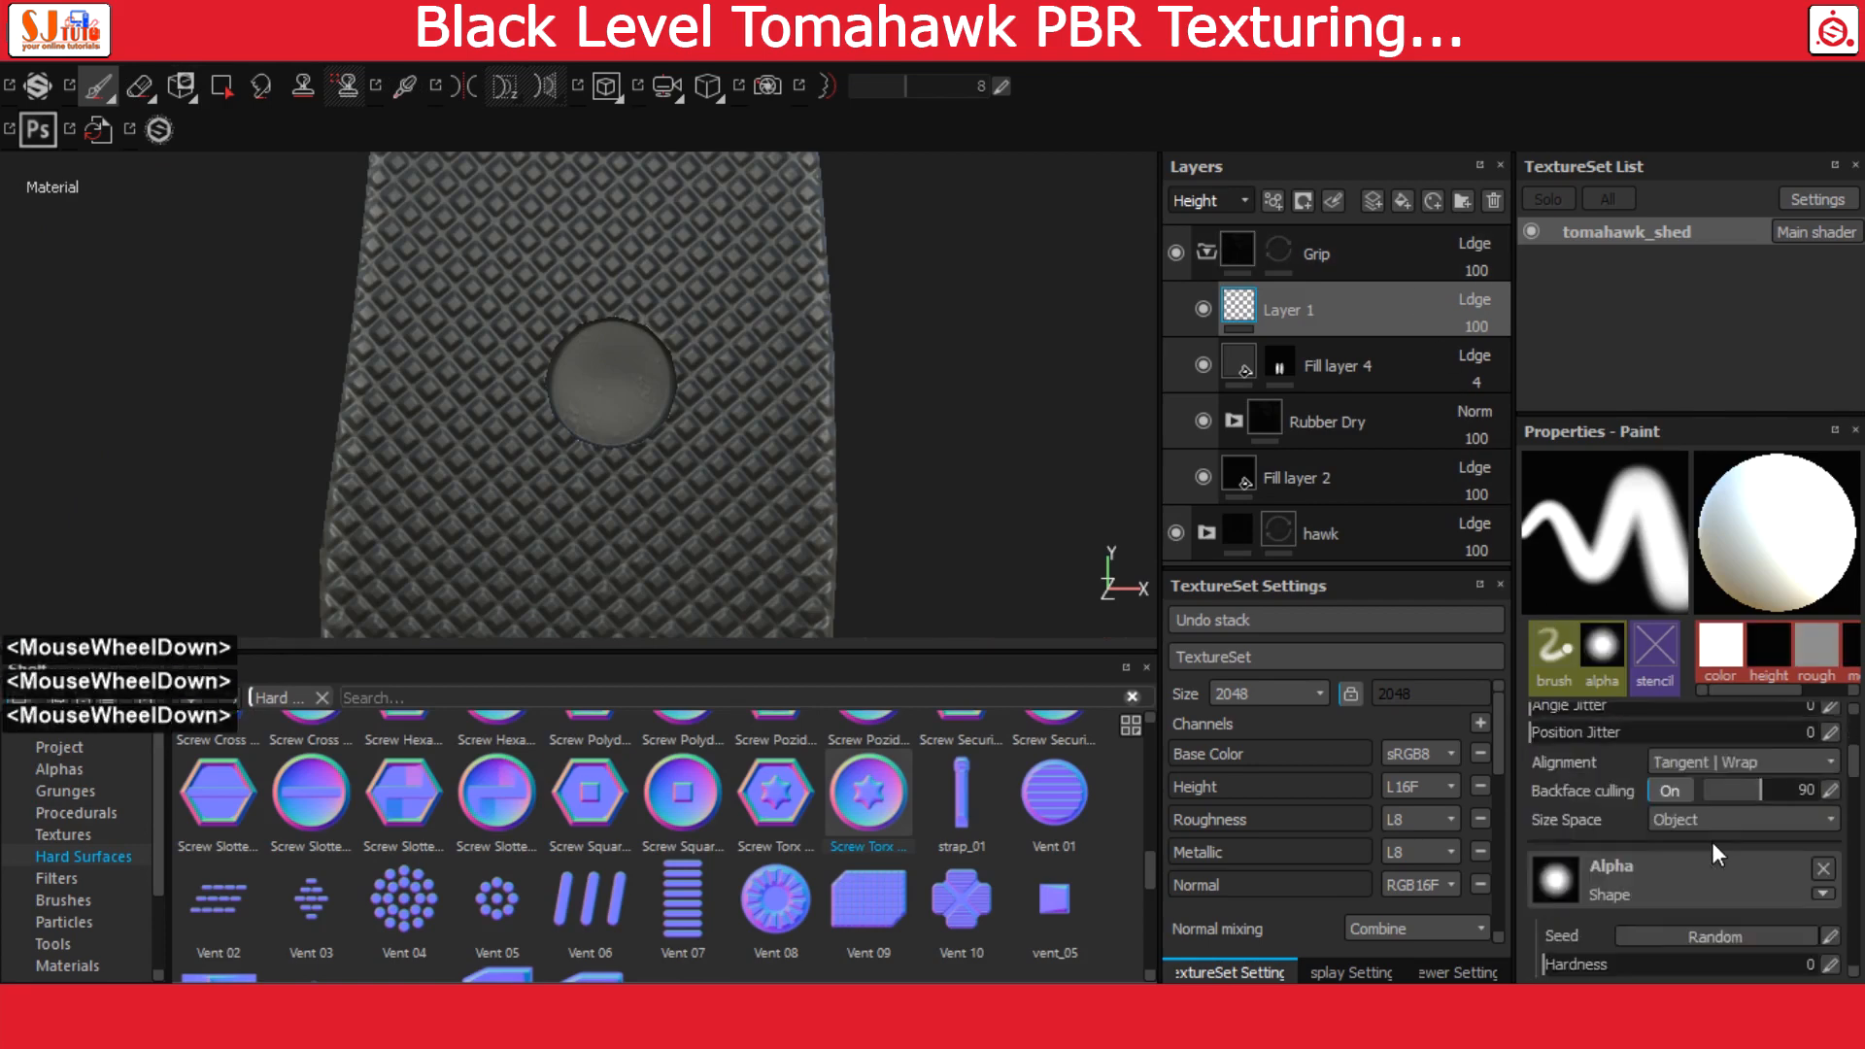
scroll(1712, 841, down, 3)
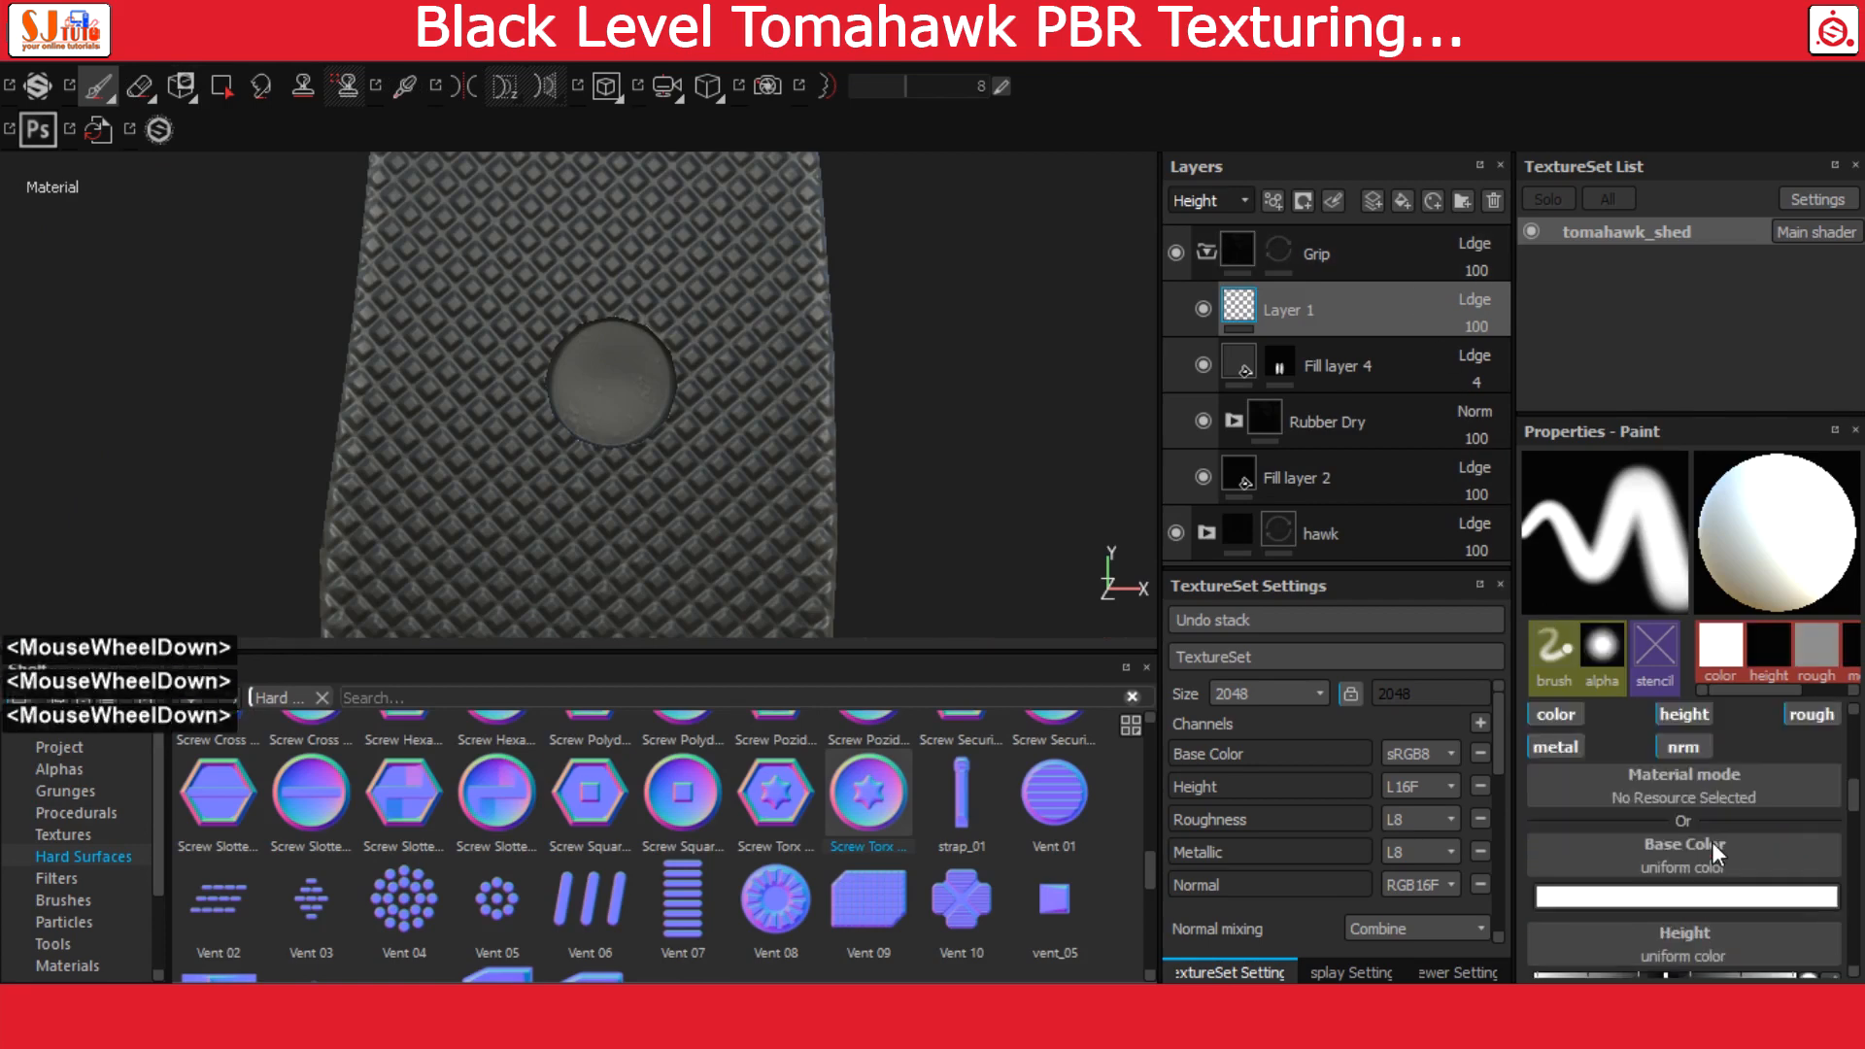
scroll(1711, 841, up, 1)
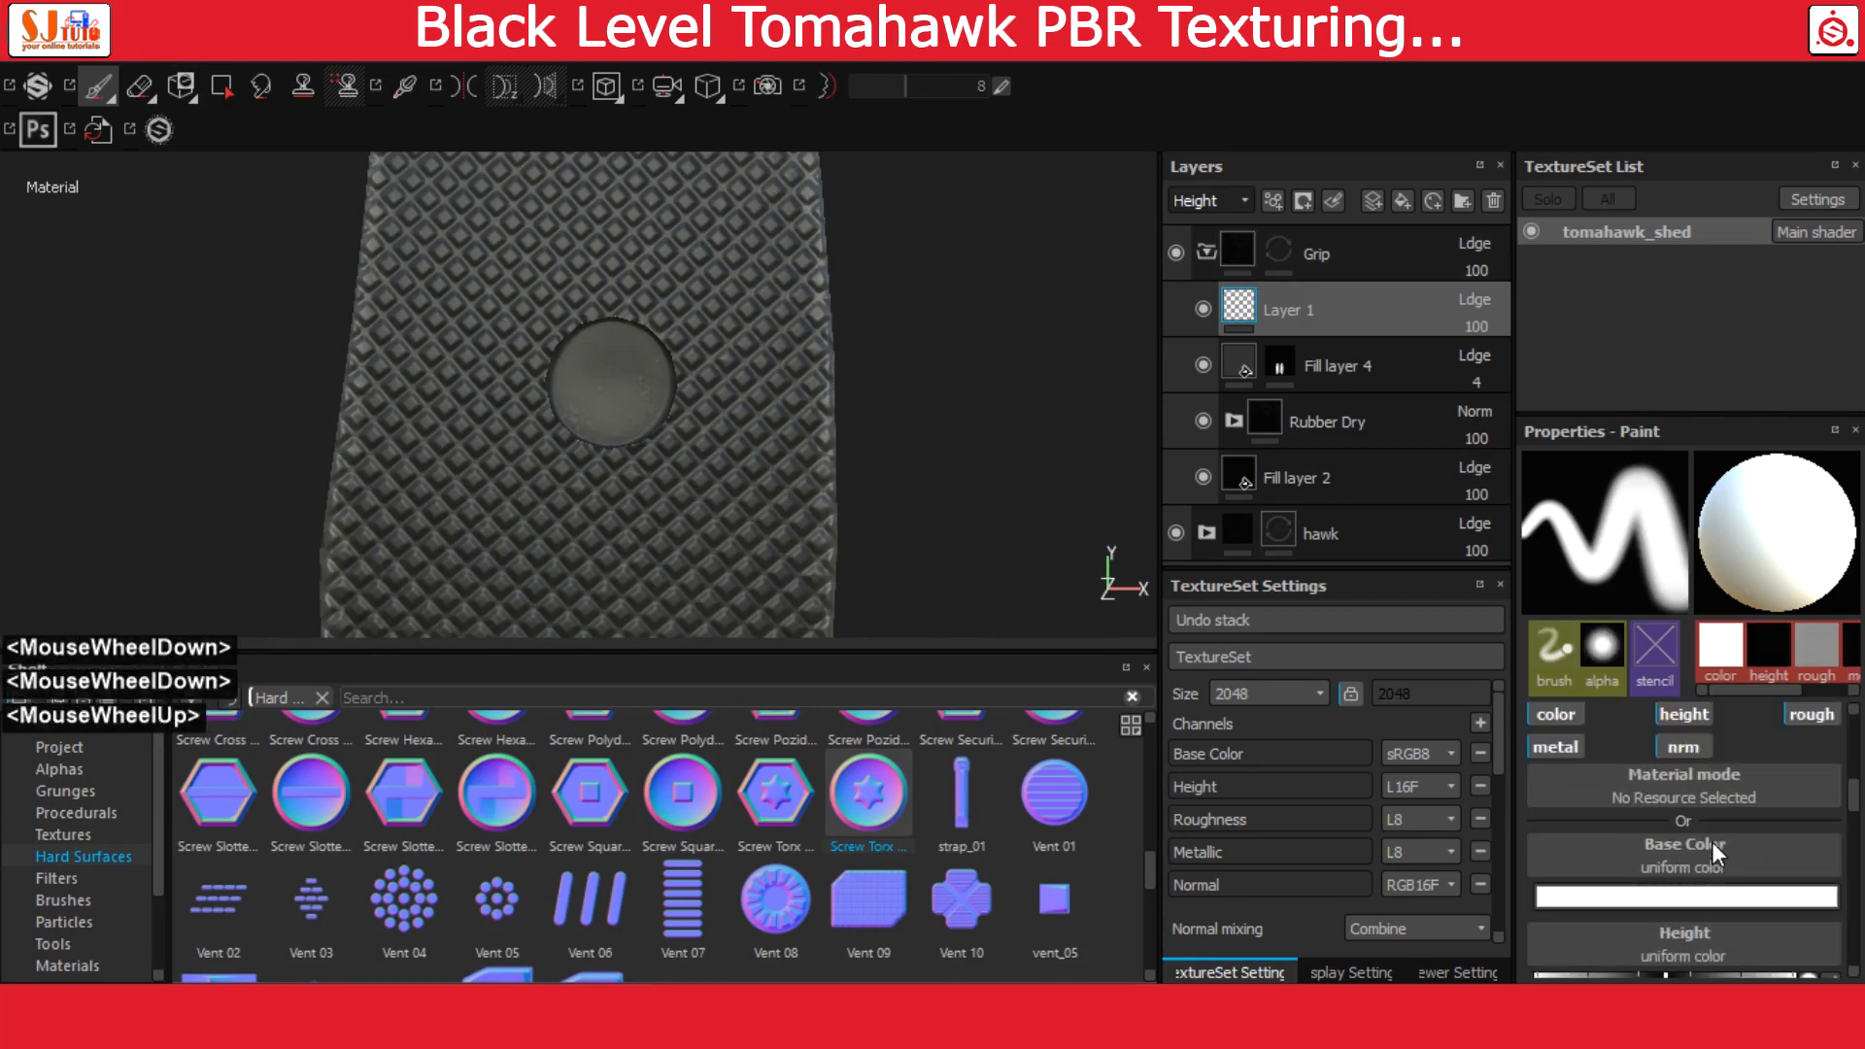
click(1557, 716)
click(1682, 717)
click(1812, 716)
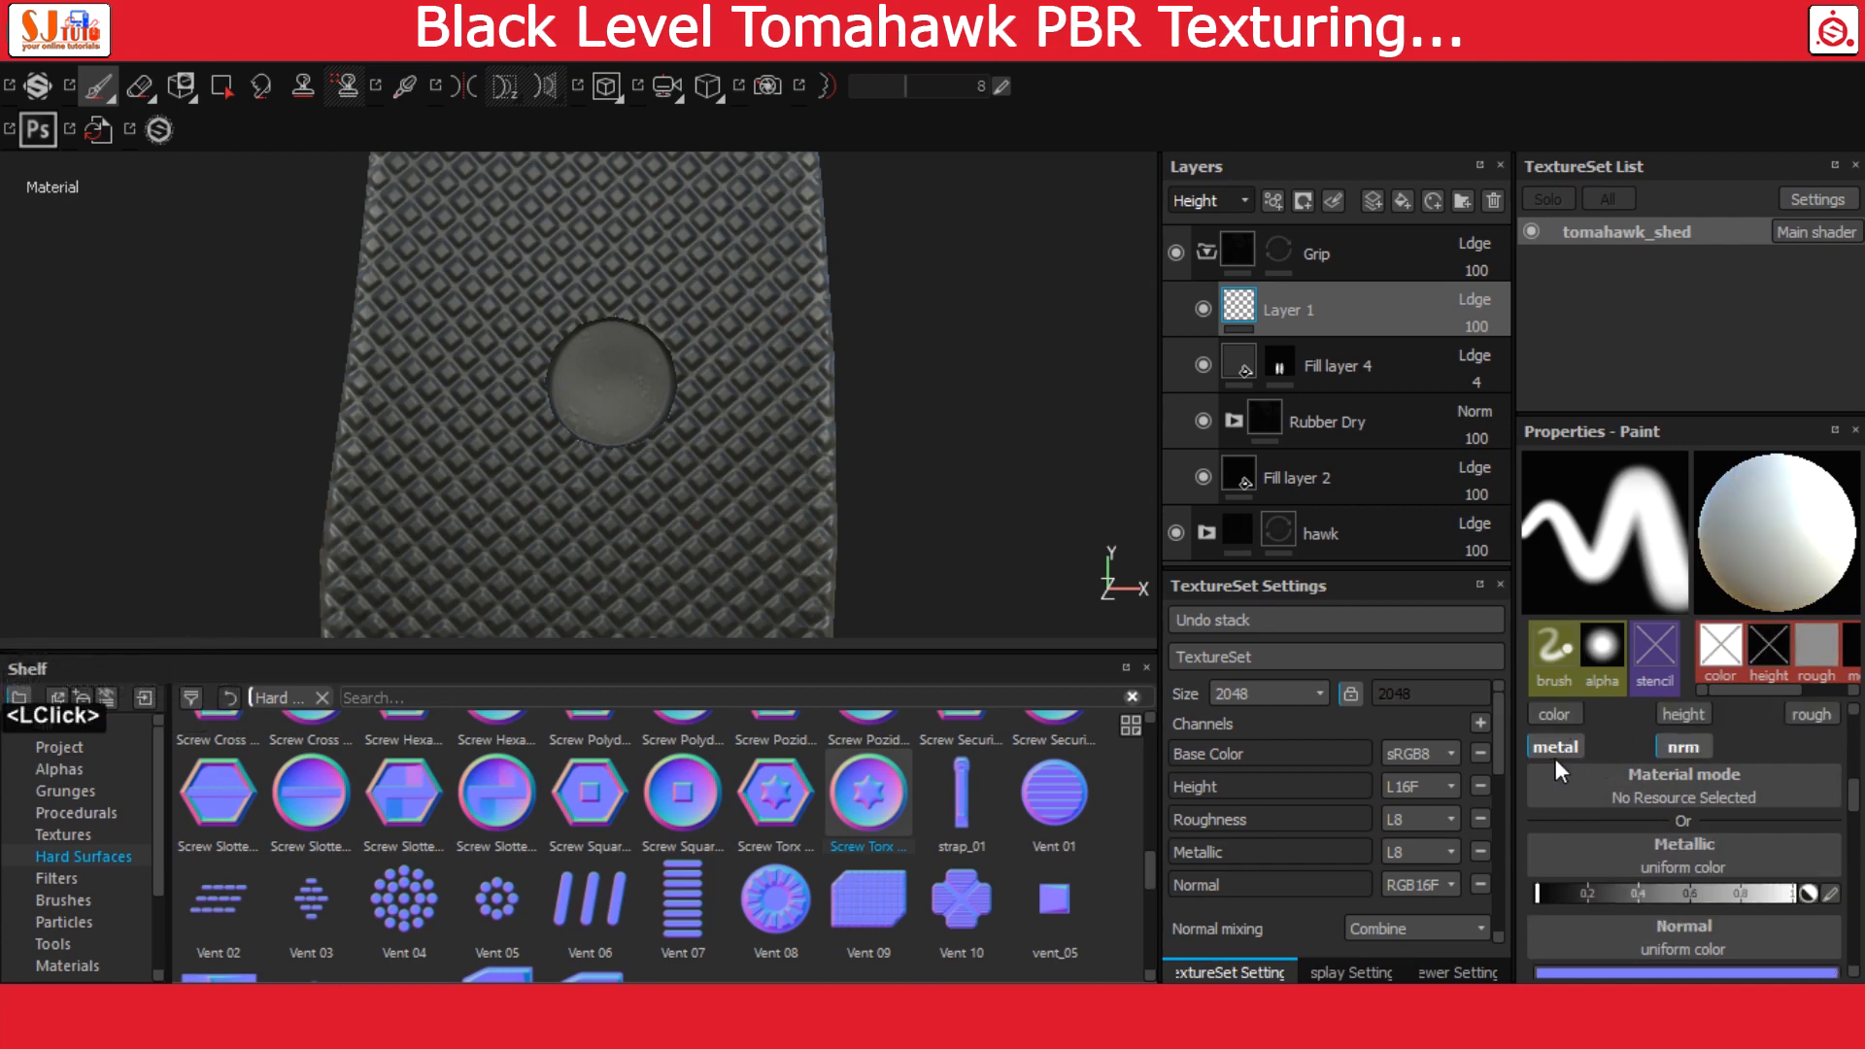
click(1555, 747)
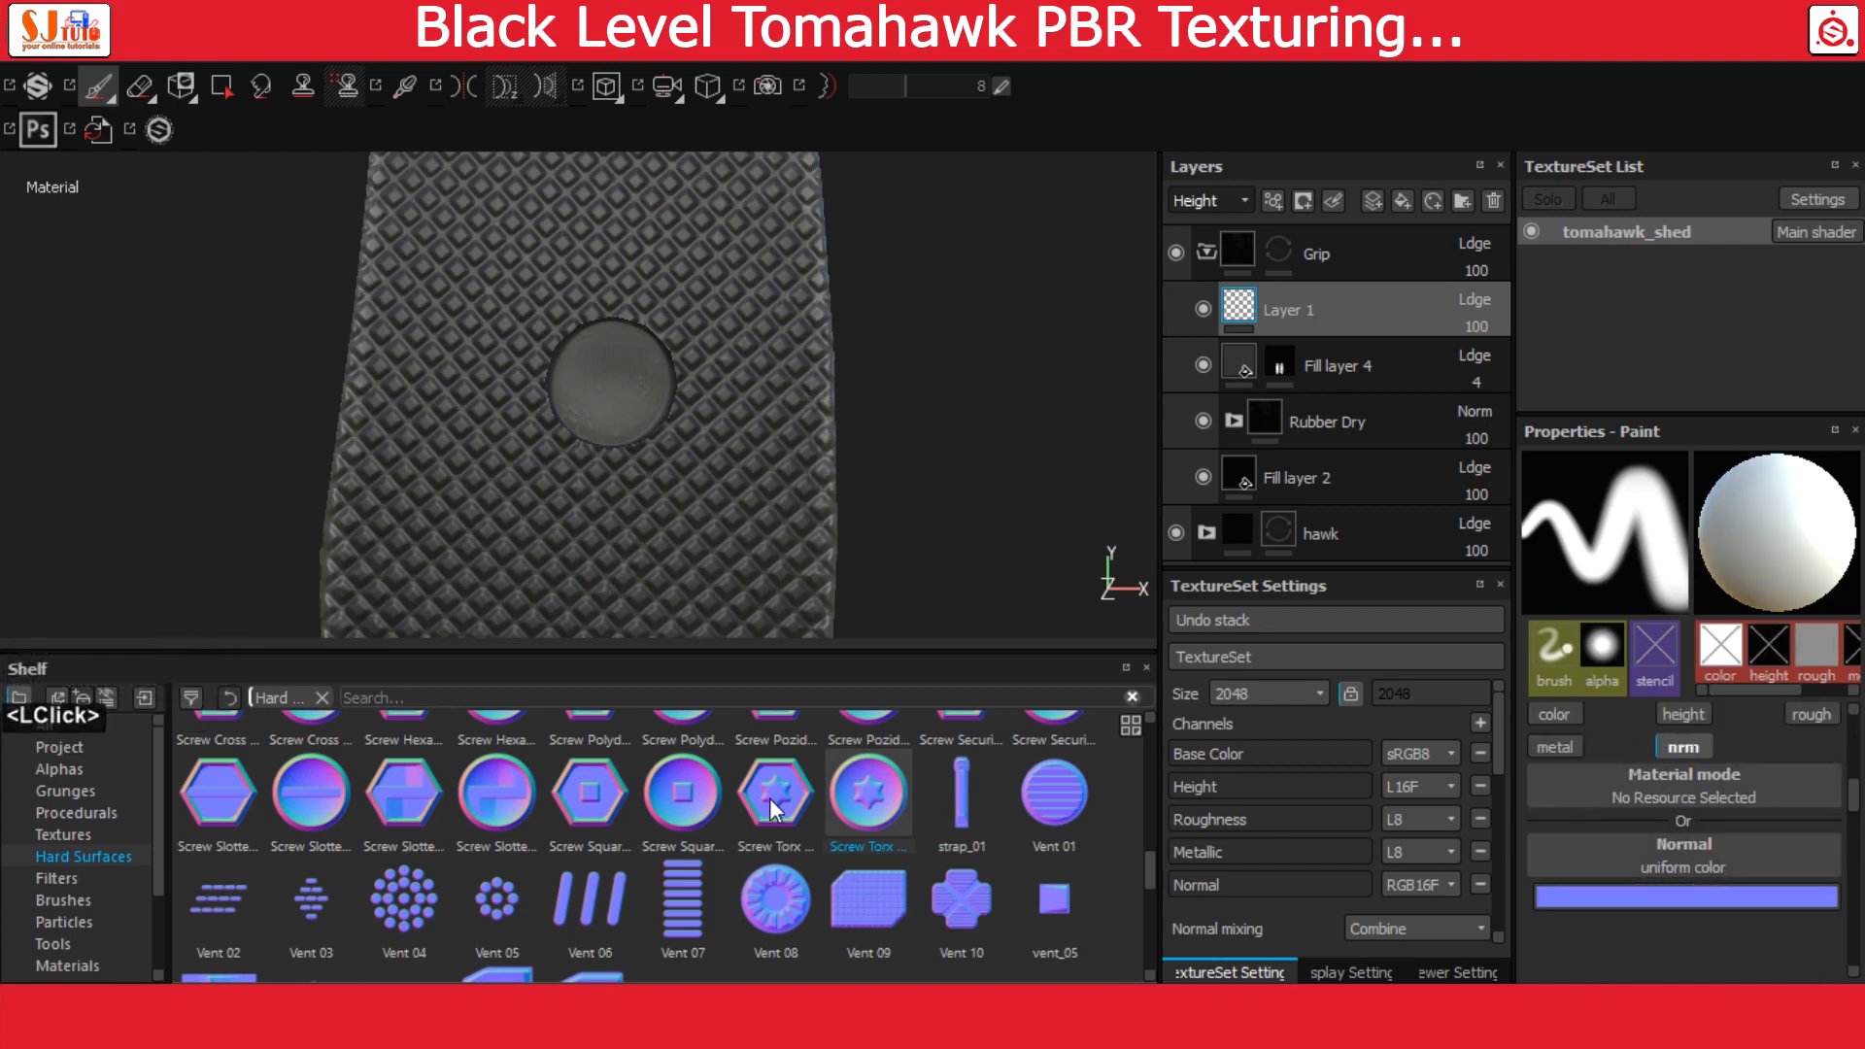
Assign the Screw Torx Round hard surface to the brush's normal channel and adjust the stamp size over the grip's round recess
drag(837, 800, 1651, 855)
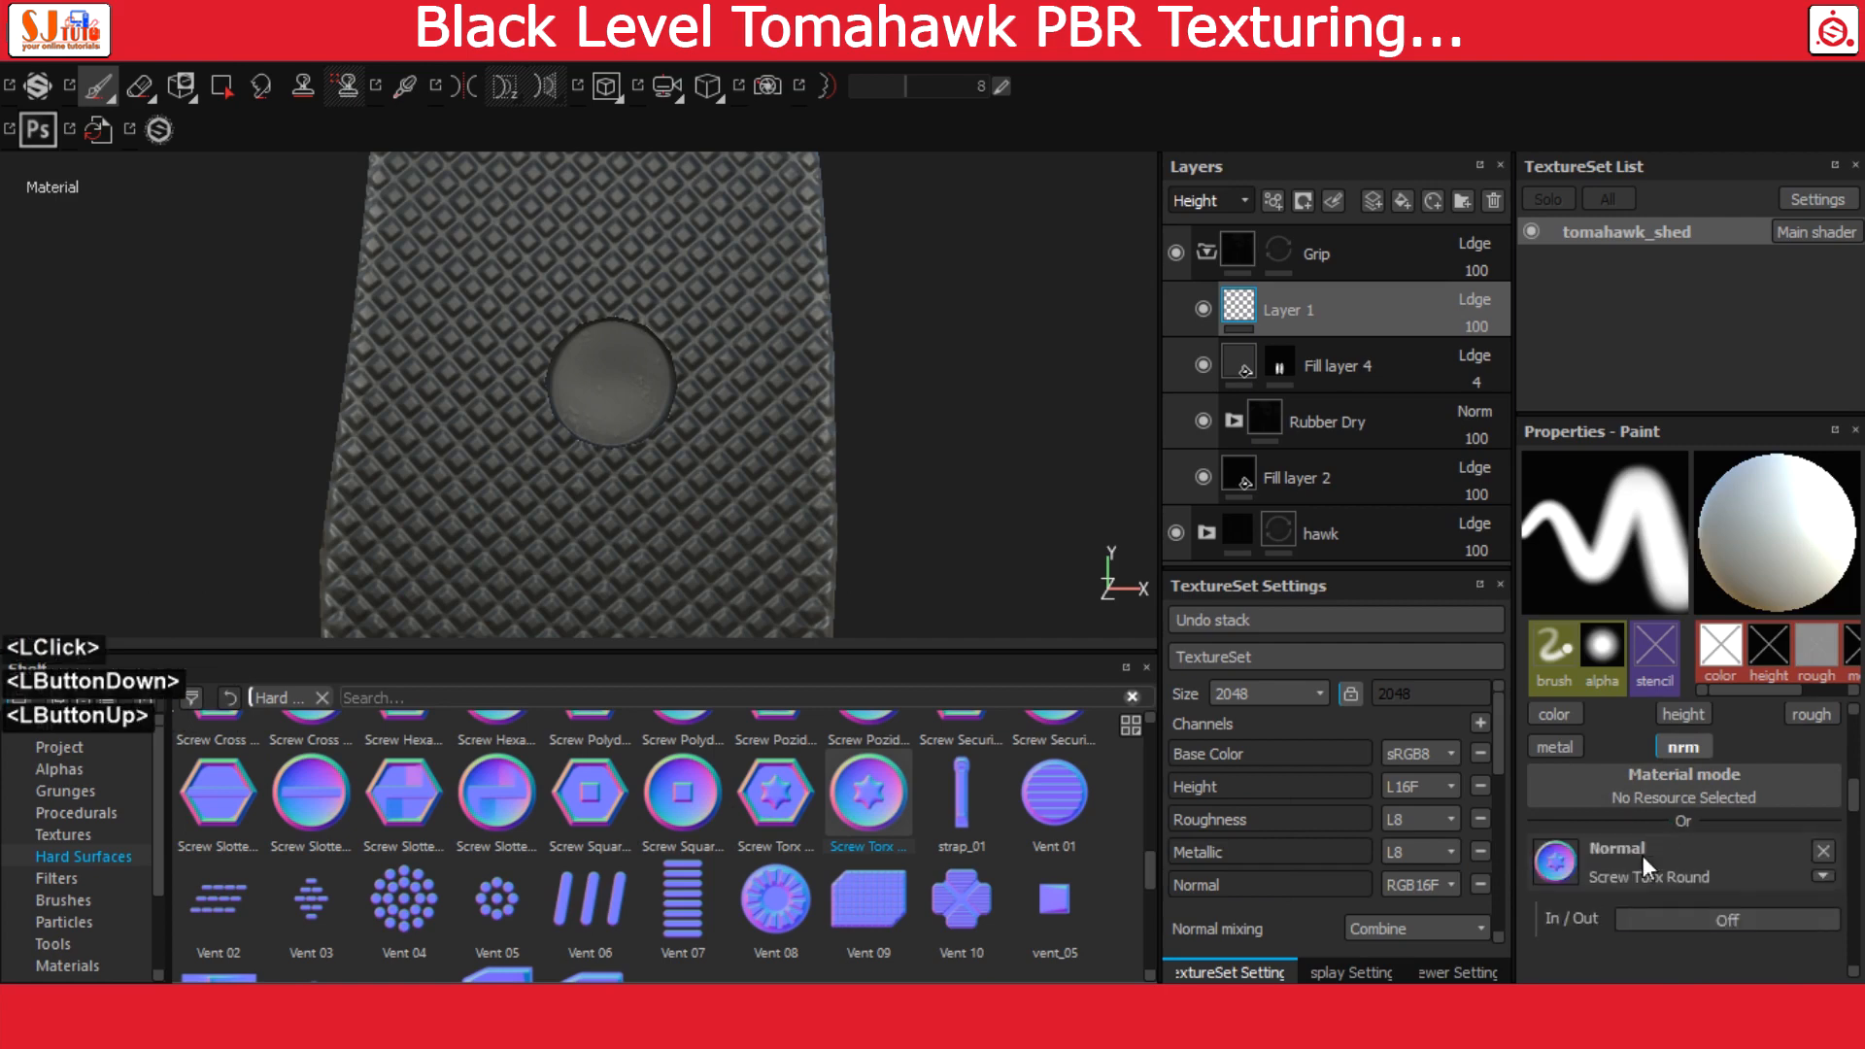
ctrl+right_drag(617, 384, 669, 396)
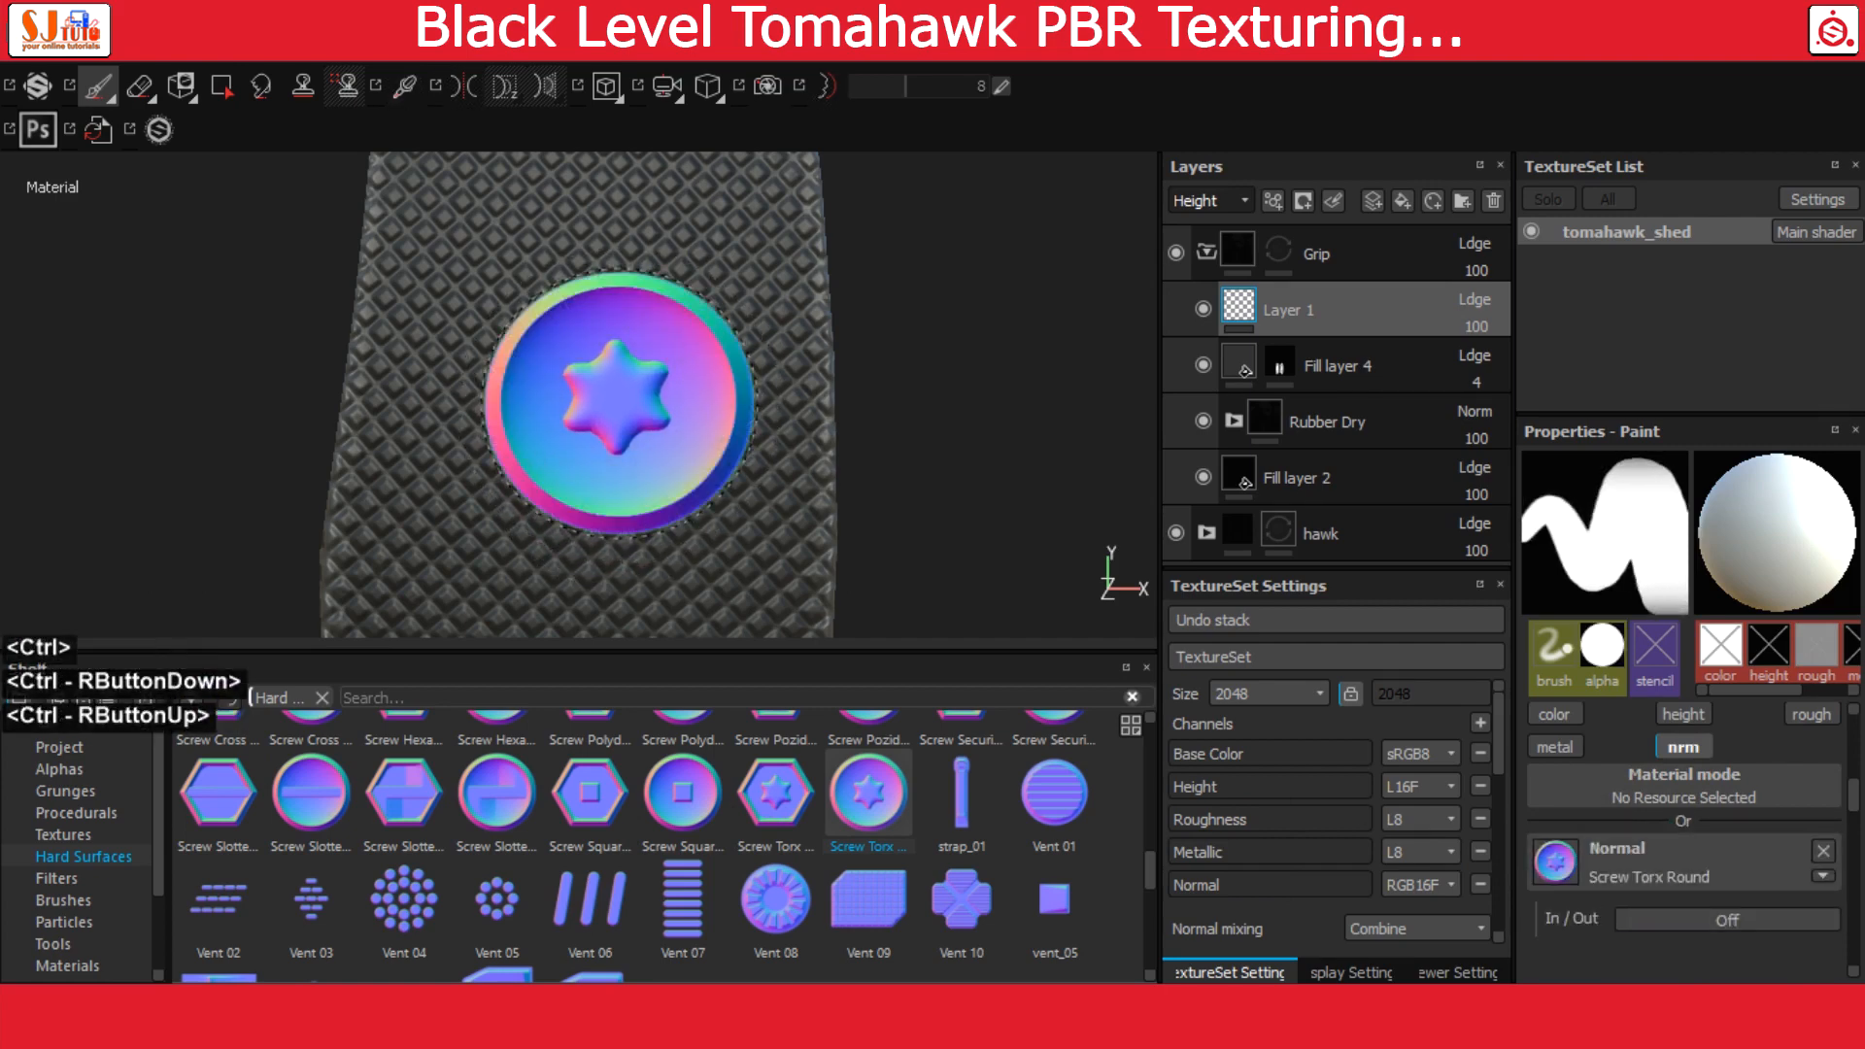
alt+drag(751, 383, 760, 429)
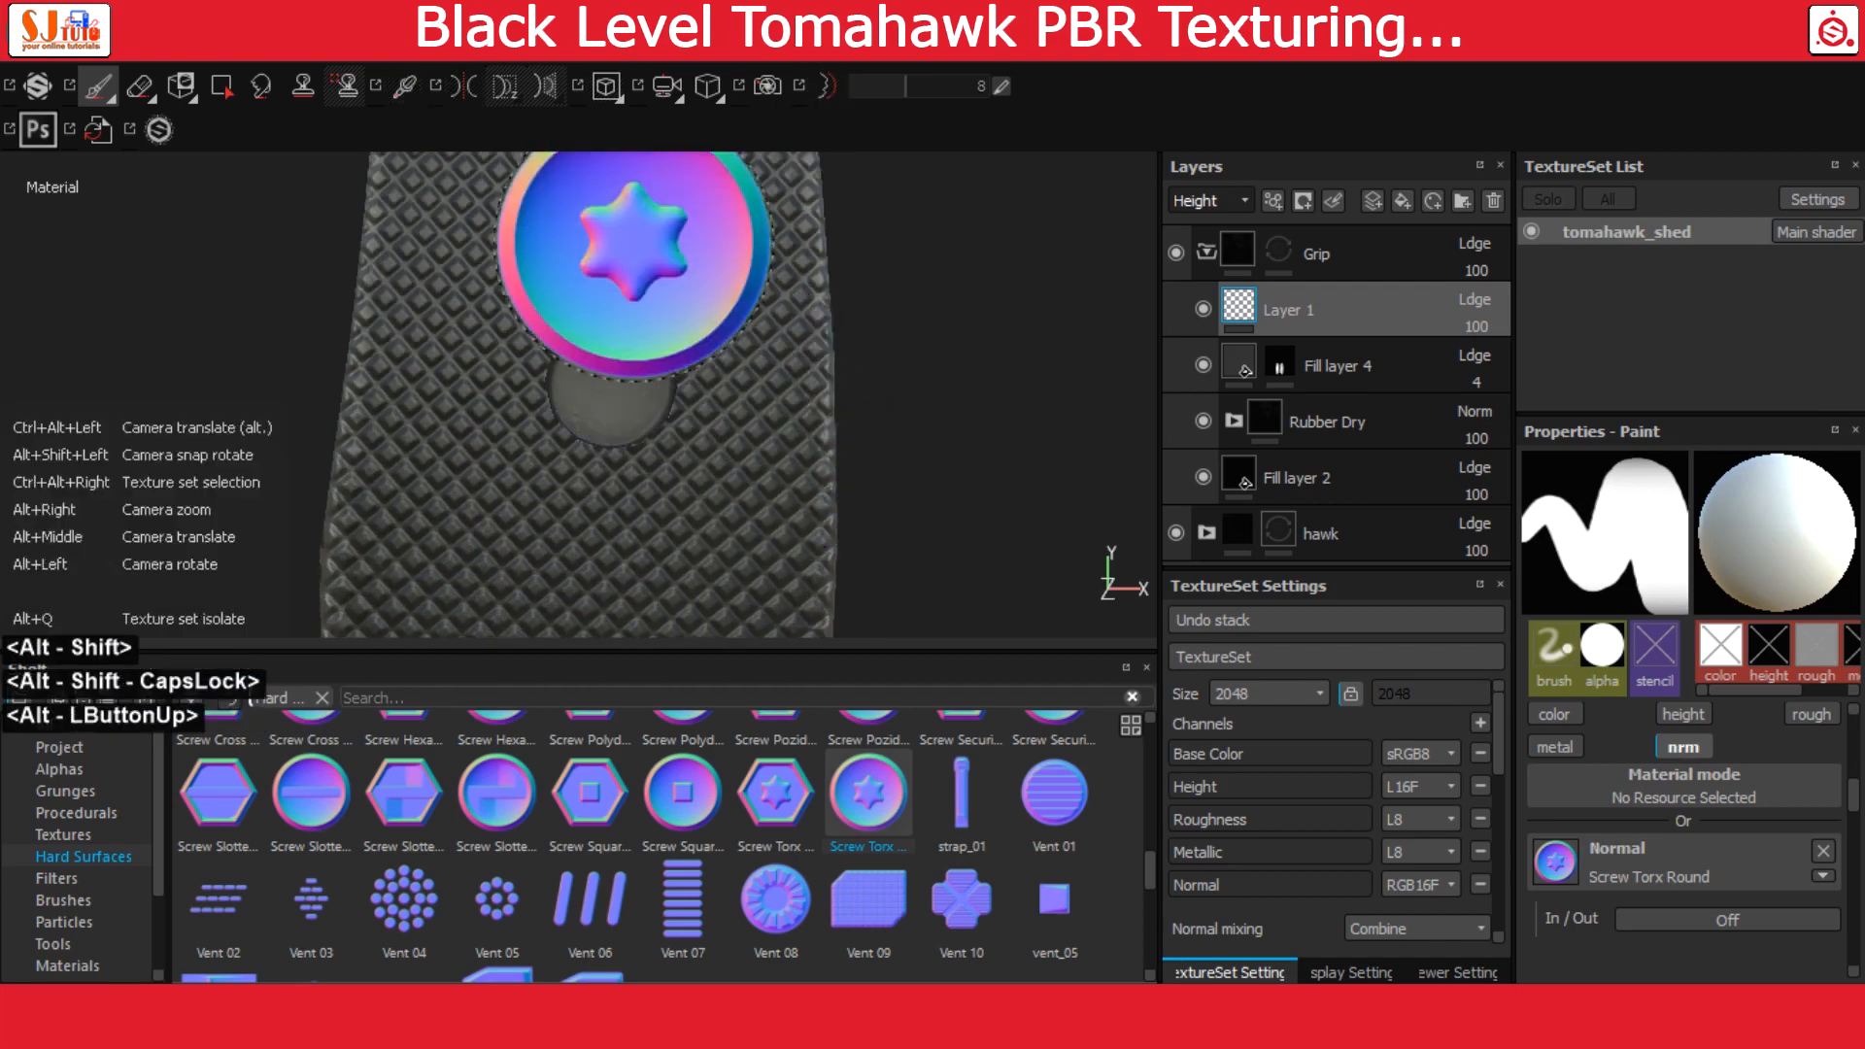
Turn on symmetry for painting on Layer 1 and choose its mirror axis
click(469, 97)
click(515, 86)
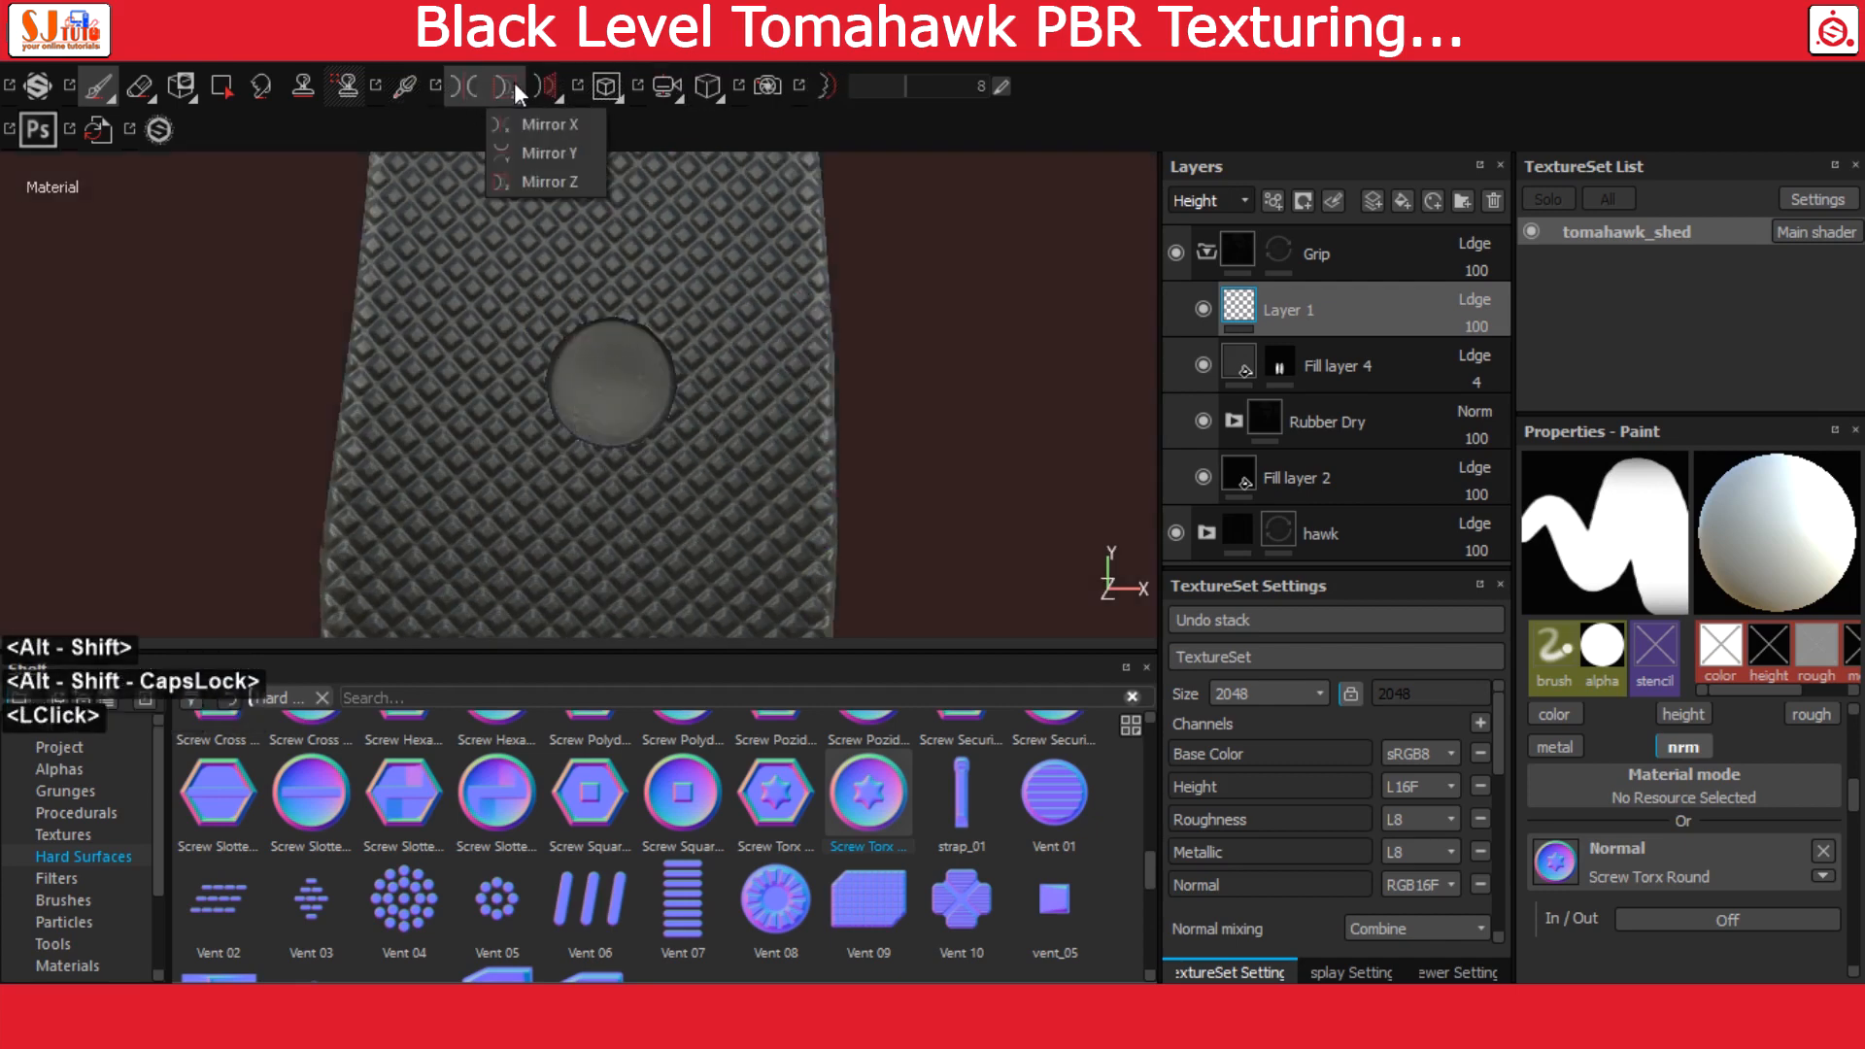
click(534, 160)
Set the brush alignment to Camera and resize the screw stamp to fit the grip's round recess
alt+right_drag(670, 495, 896, 583)
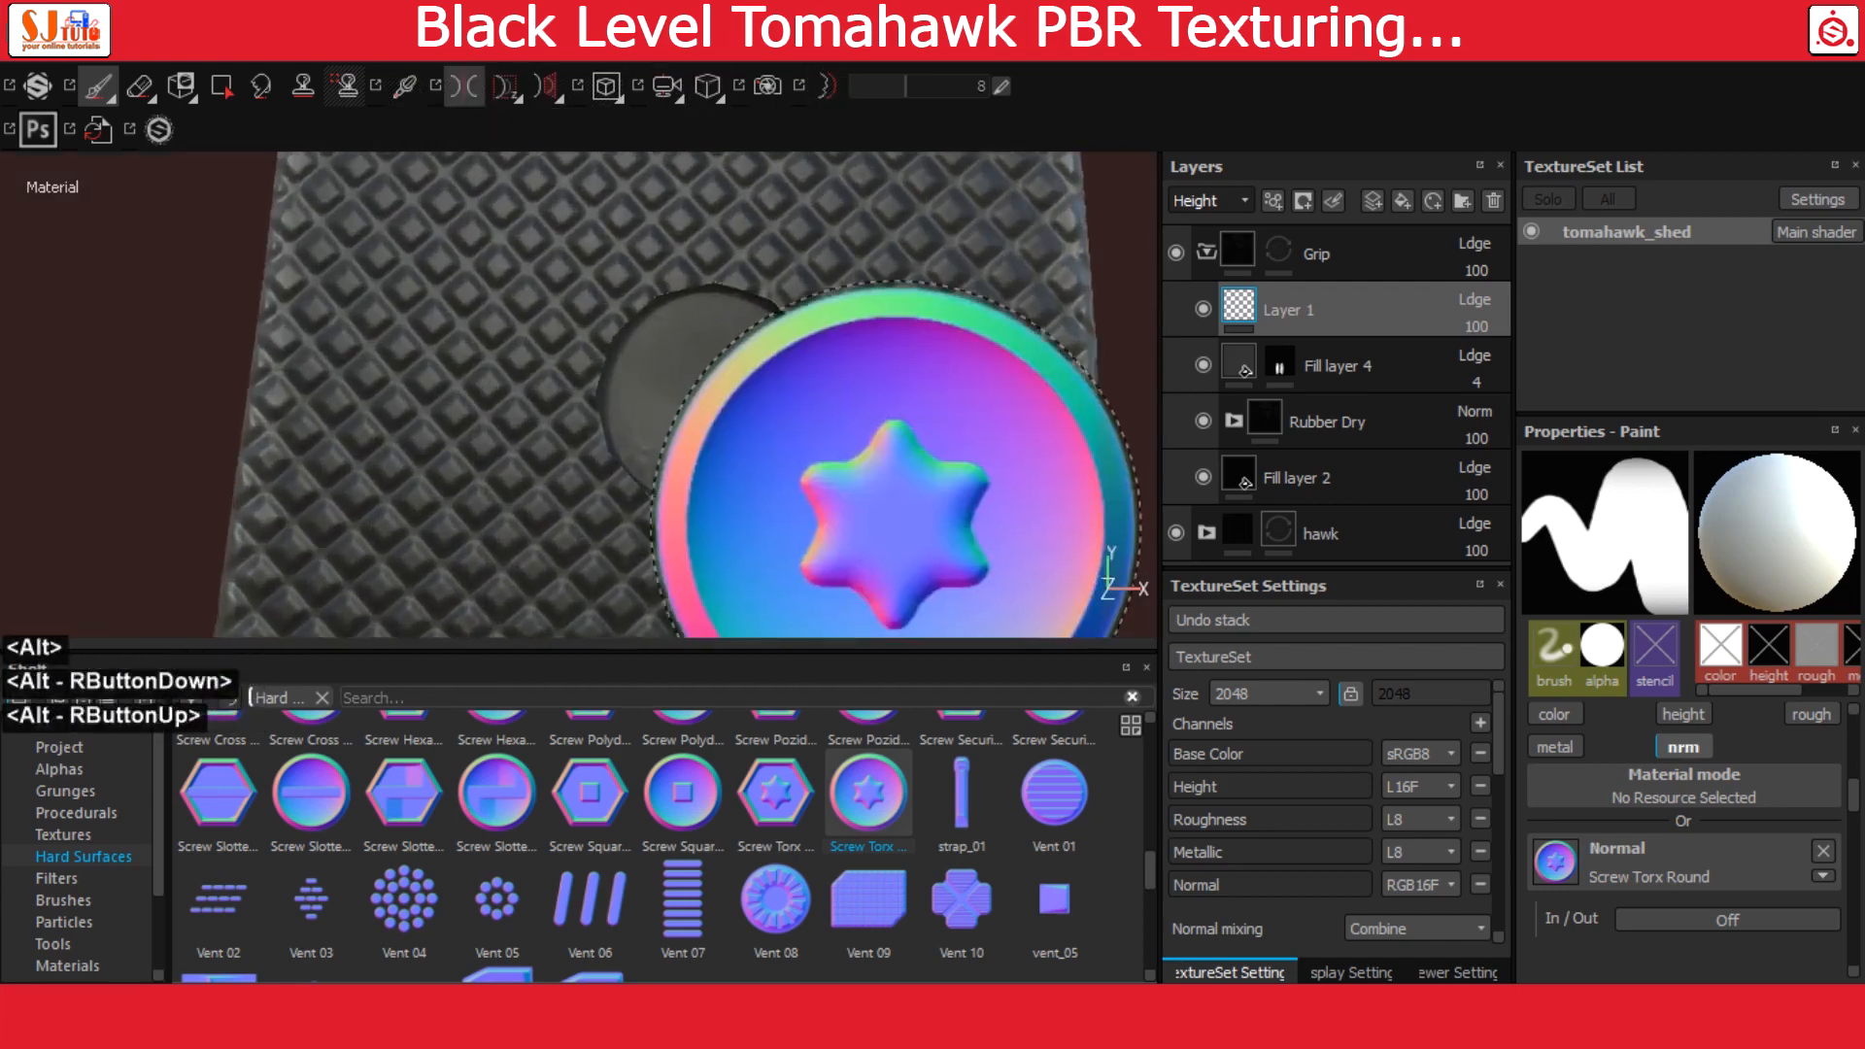
alt+middle_drag(717, 549, 704, 514)
ctrl+right_drag(626, 412, 542, 417)
scroll(1748, 837, up, 3)
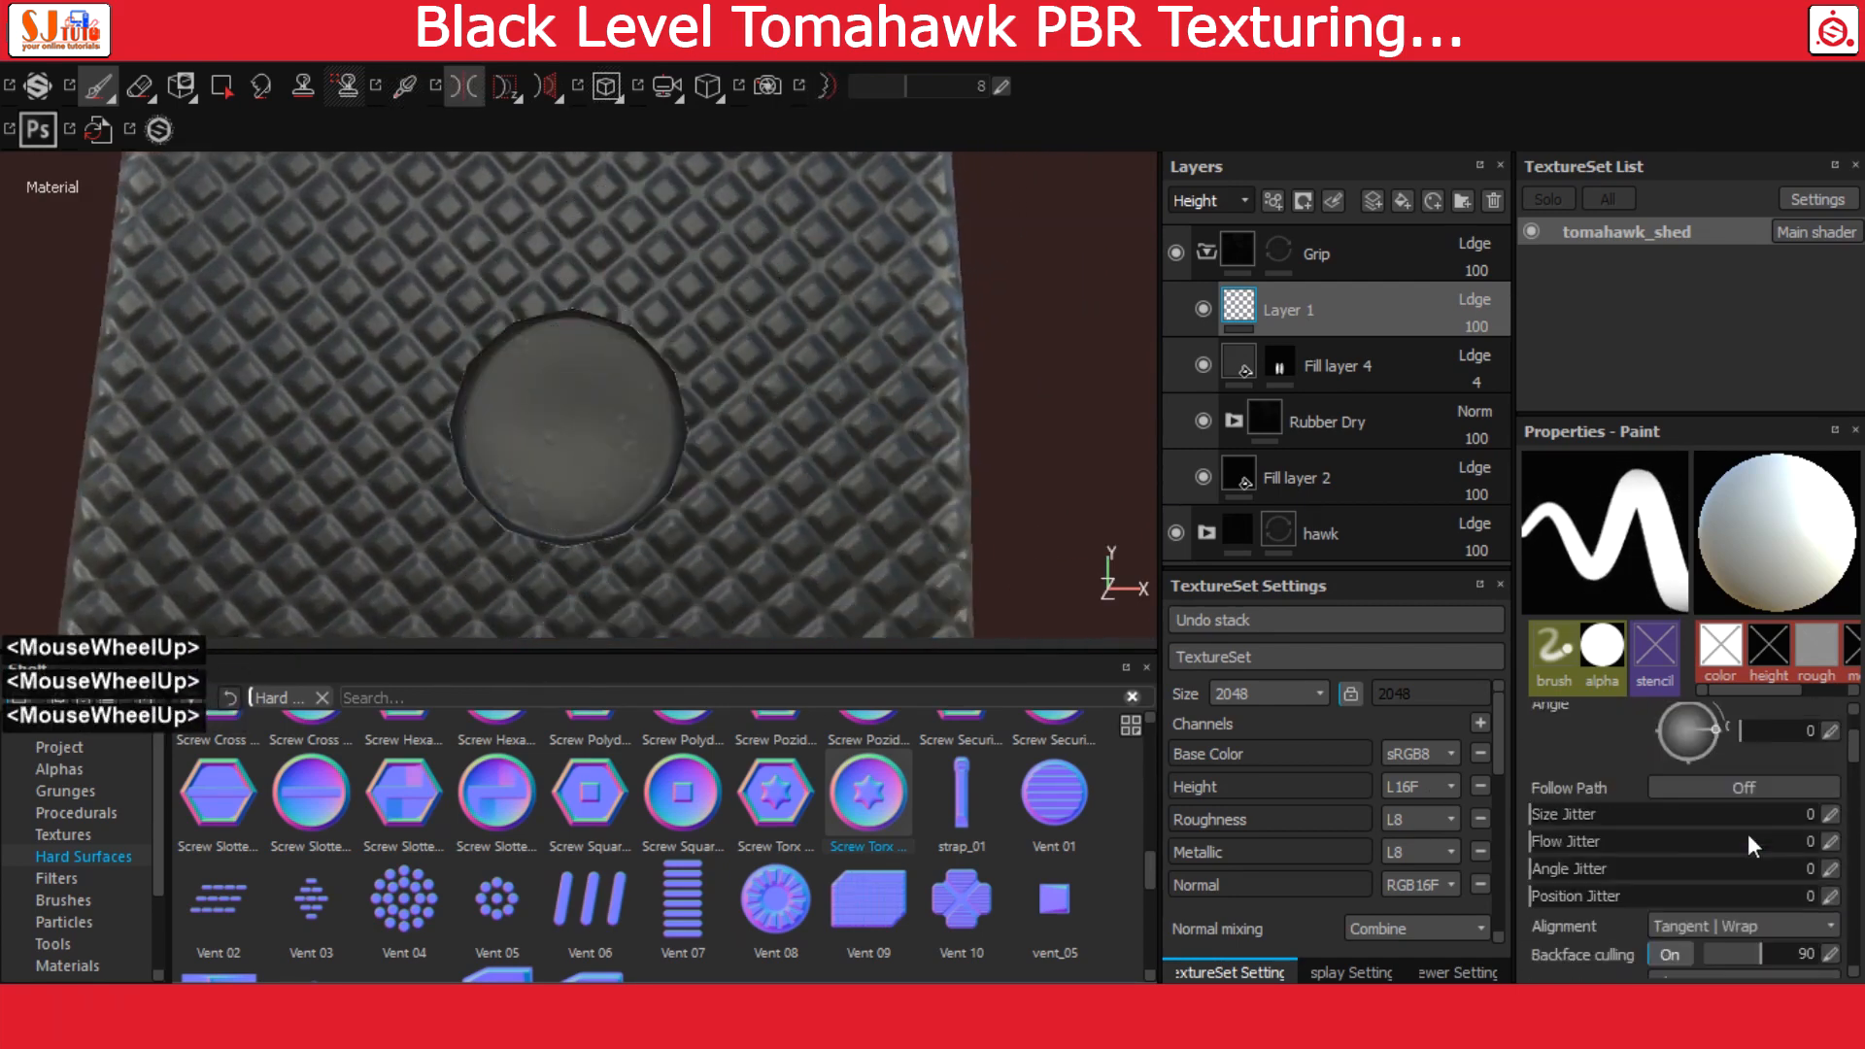
drag(1664, 414, 1666, 270)
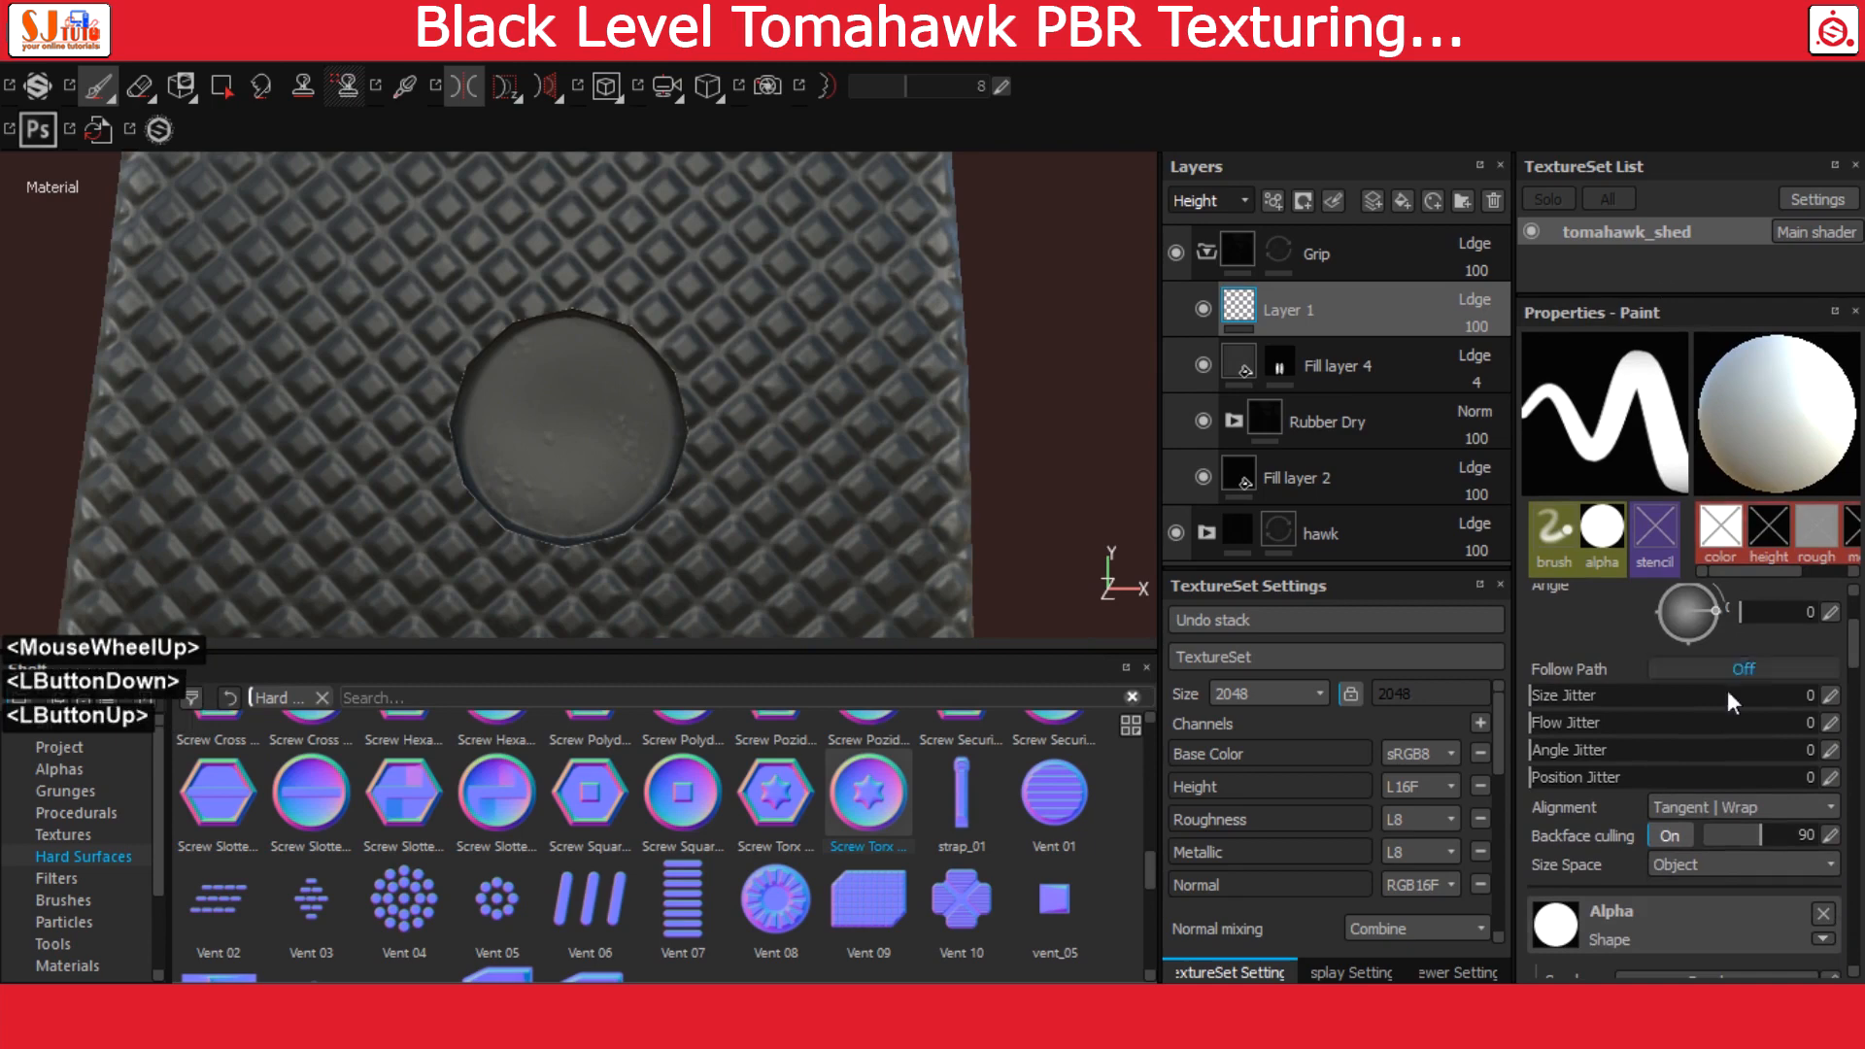
click(1705, 808)
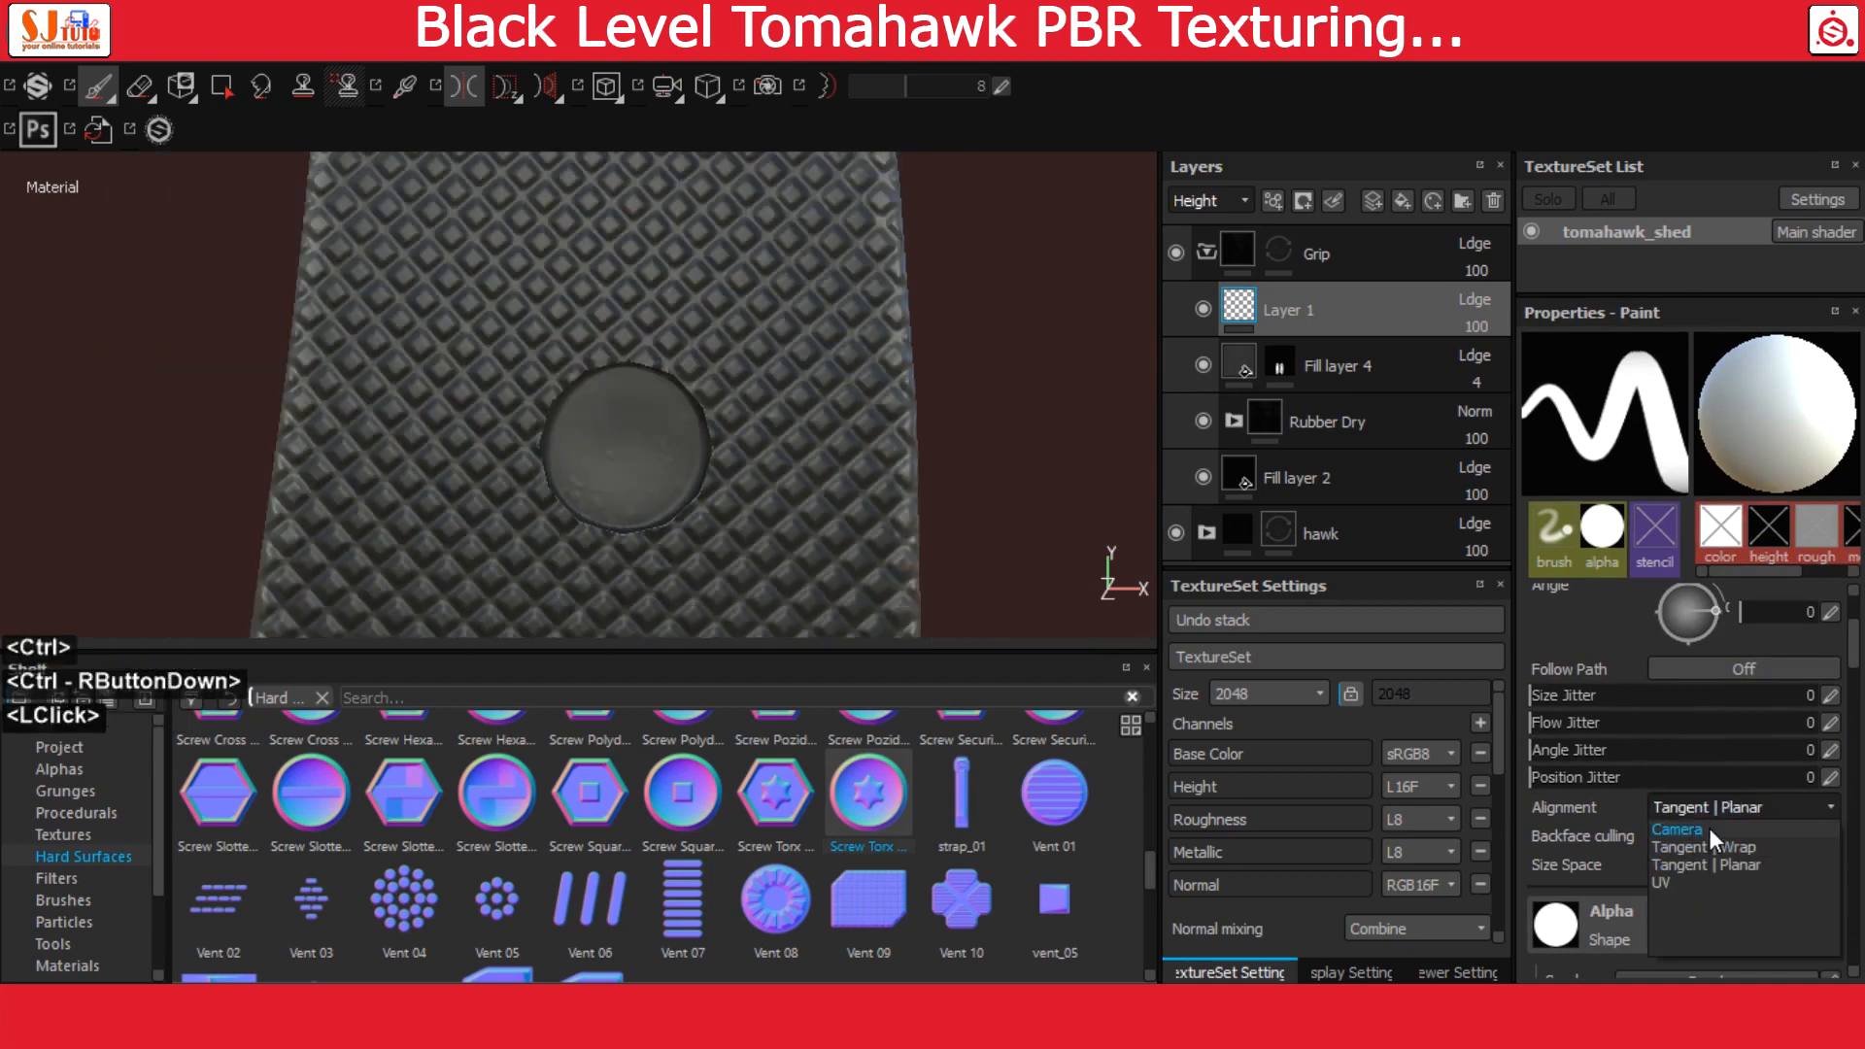
click(1709, 828)
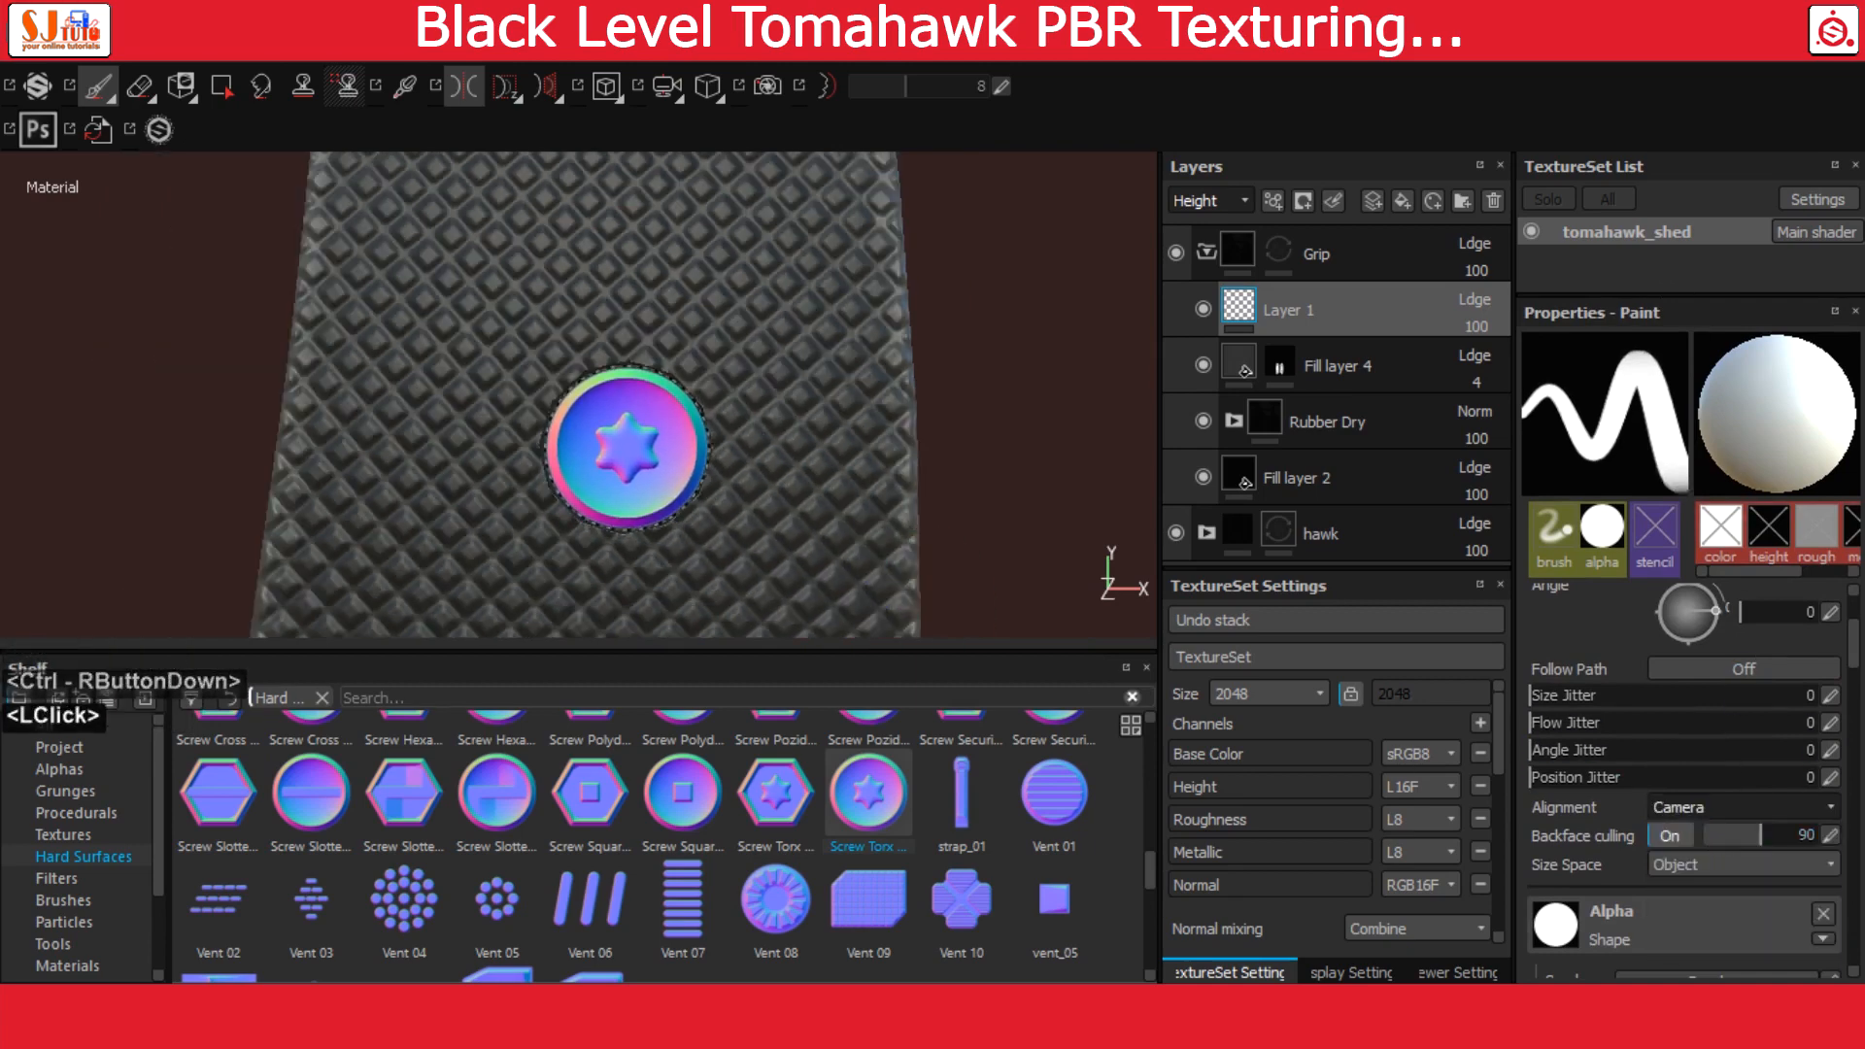
ctrl+right_drag(624, 449, 642, 459)
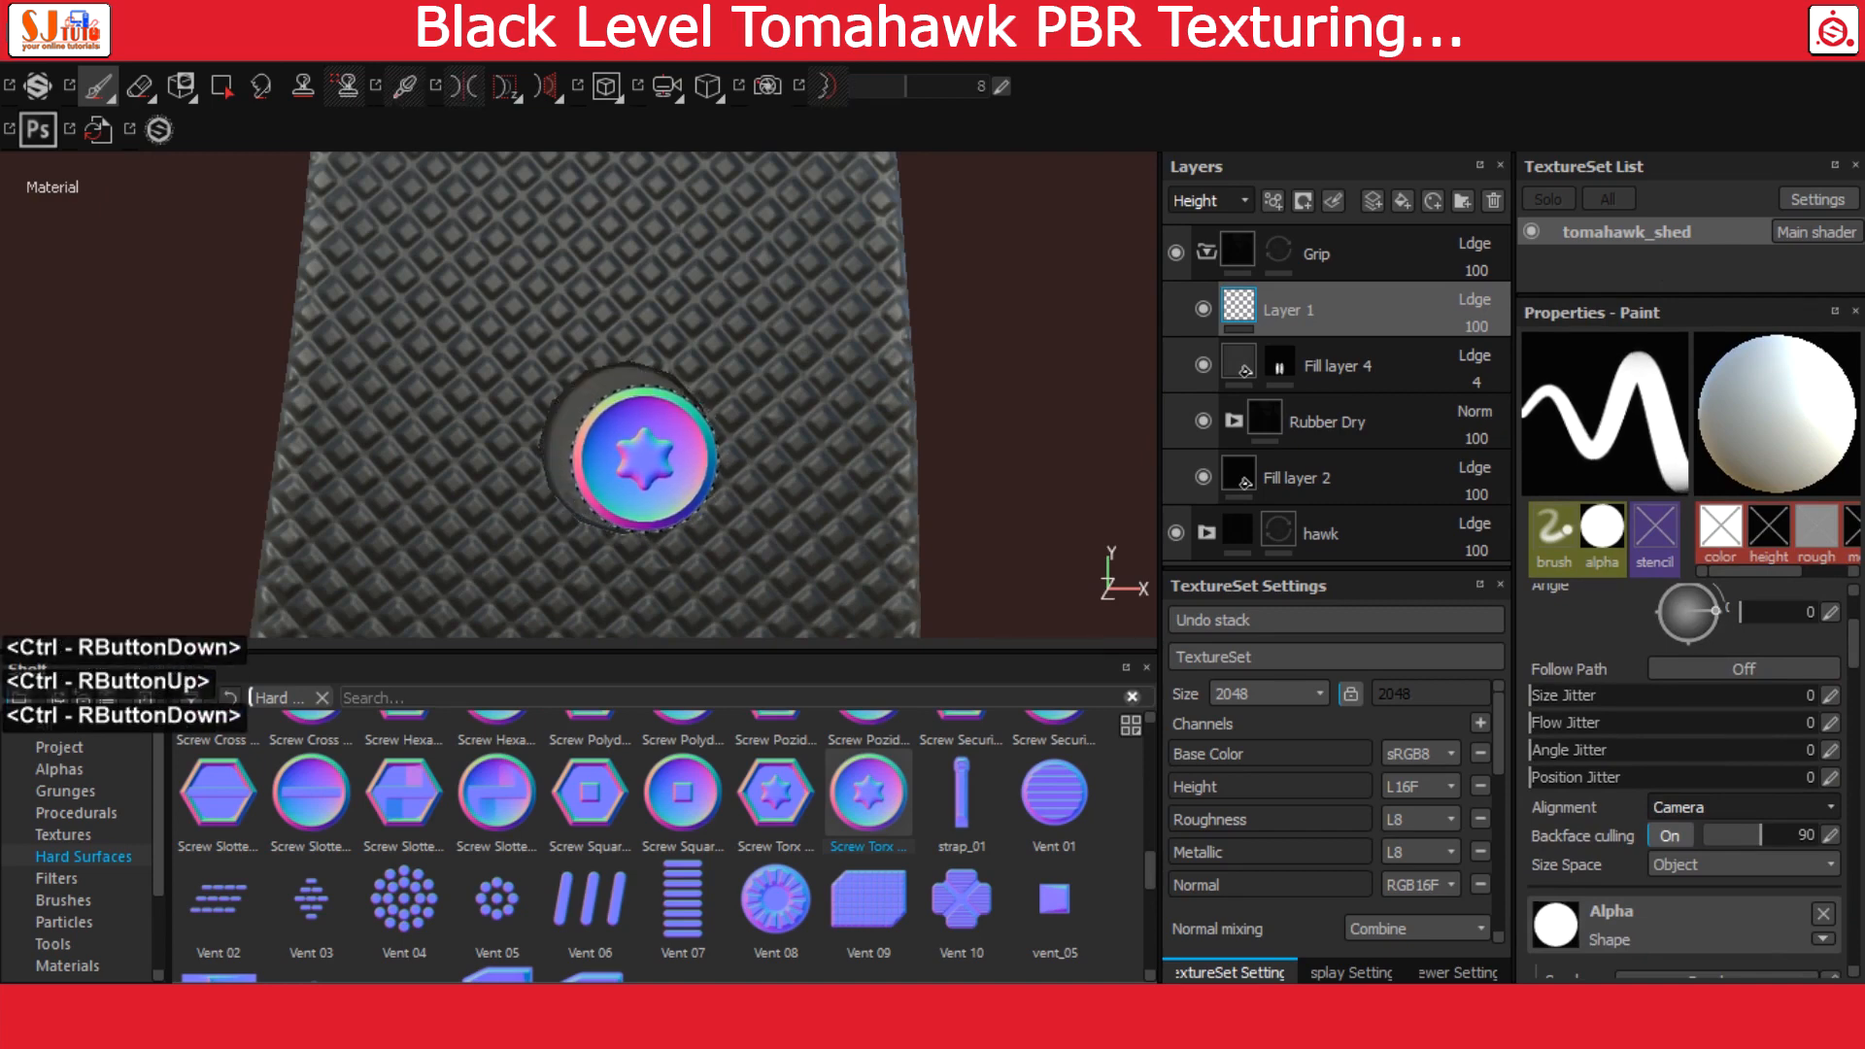
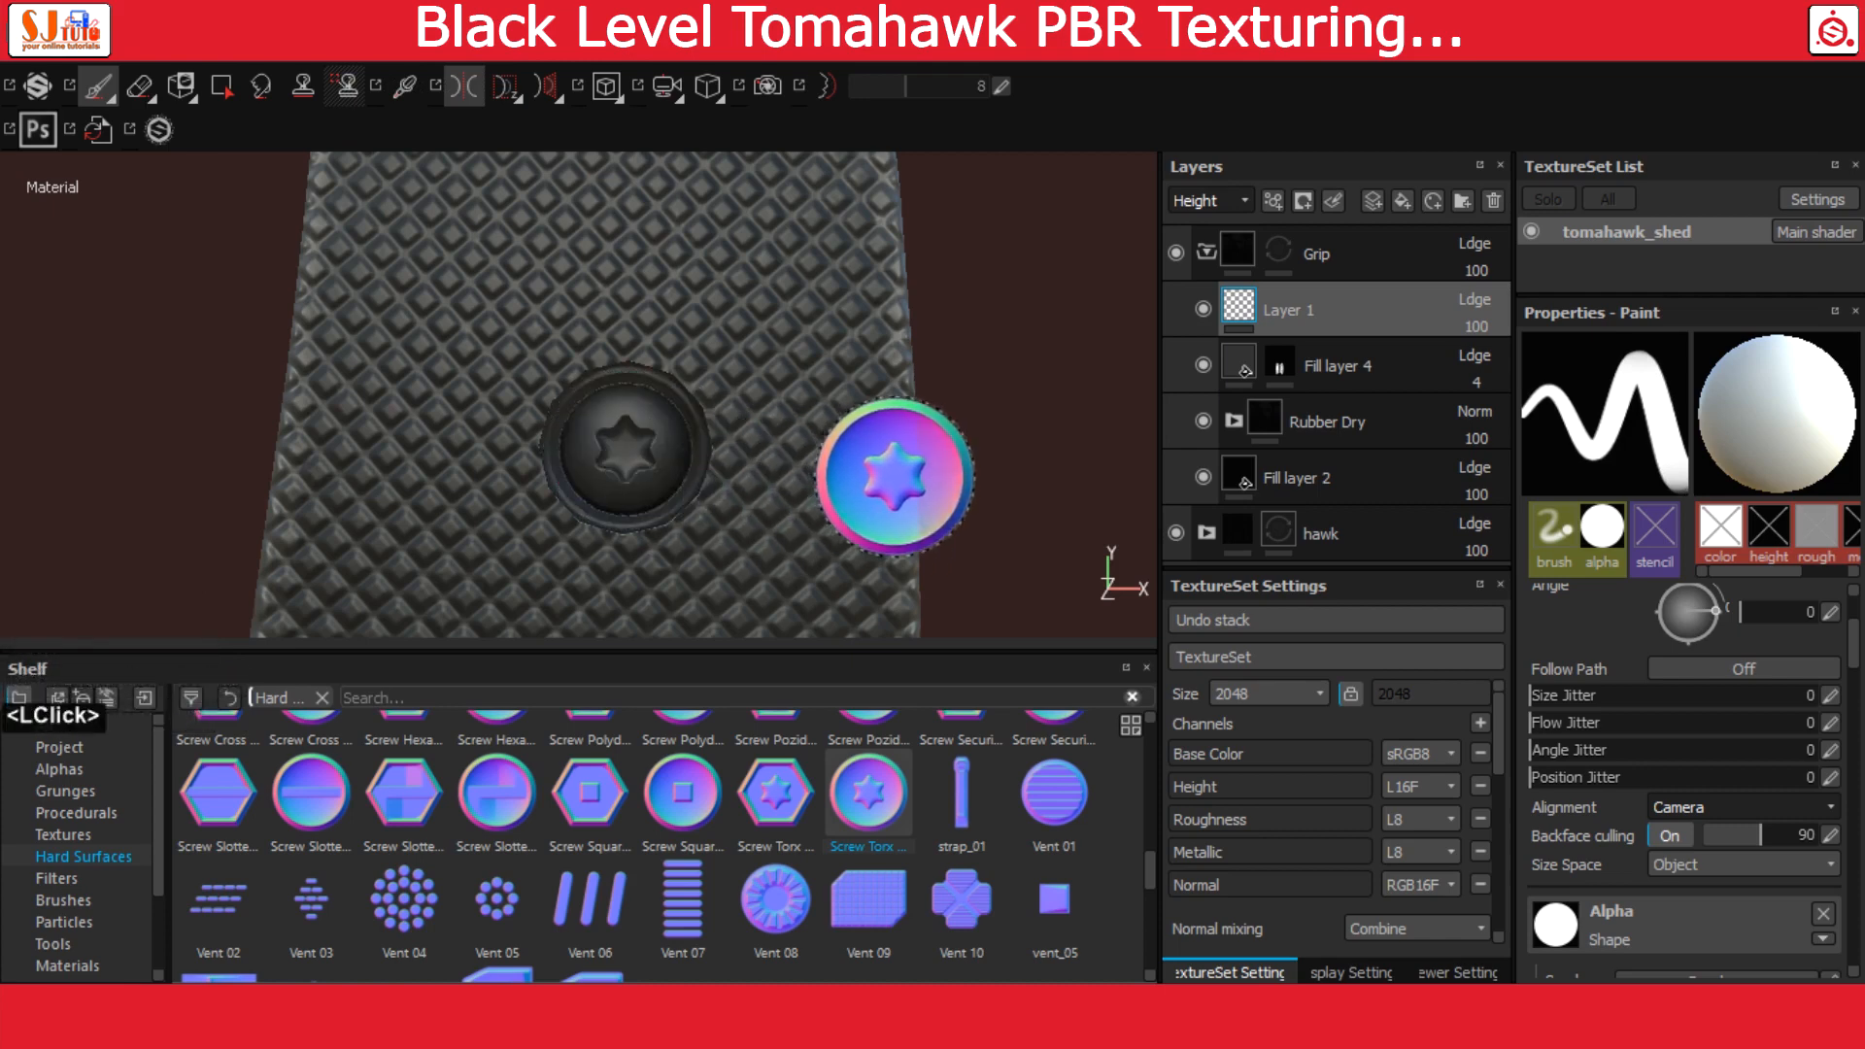
Stamp the Torx screw normal detail into the grip's lower round recess on Layer 1
alt+right_drag(895, 583, 359, 446)
alt+middle_drag(359, 446, 680, 452)
alt+right_drag(680, 452, 687, 499)
alt+middle_drag(686, 500, 541, 370)
alt+right_drag(541, 370, 703, 428)
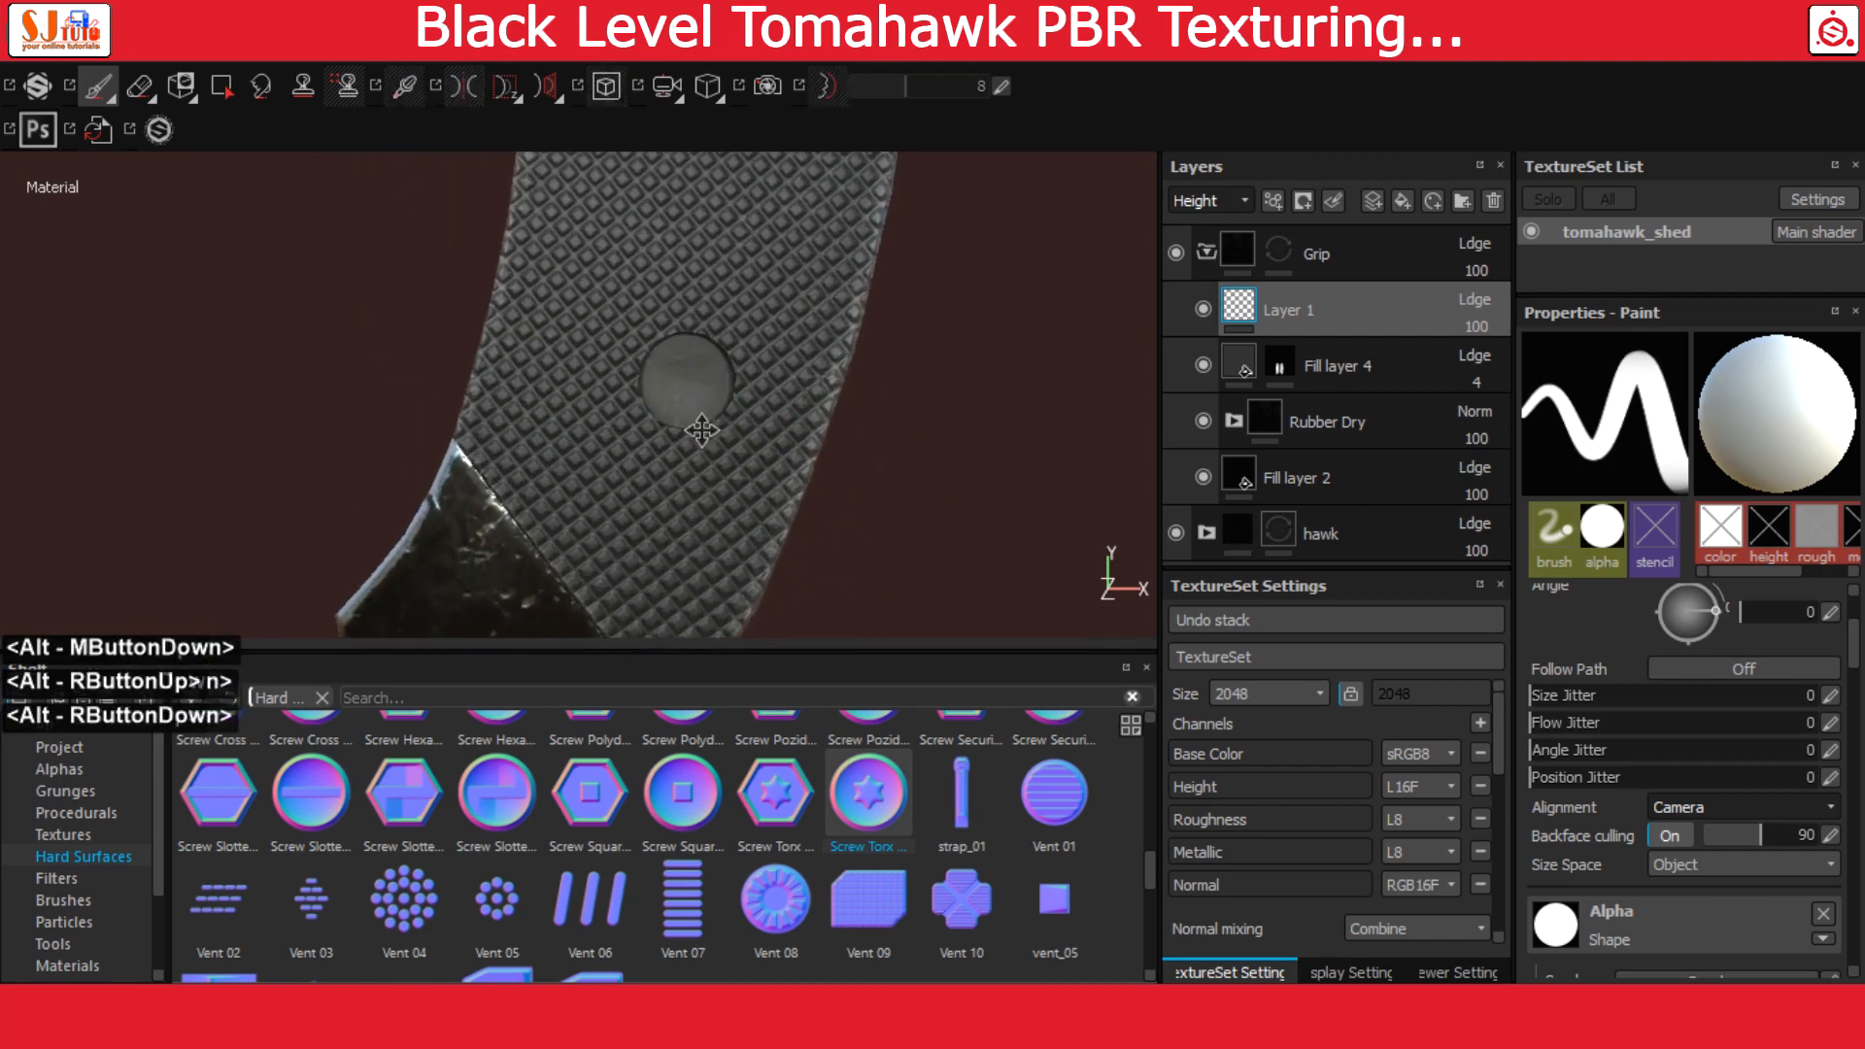
alt+middle_drag(703, 429, 556, 464)
alt+right_drag(556, 464, 691, 496)
alt+middle_drag(690, 496, 669, 479)
alt+right_drag(669, 479, 929, 612)
alt+middle_drag(706, 468, 845, 487)
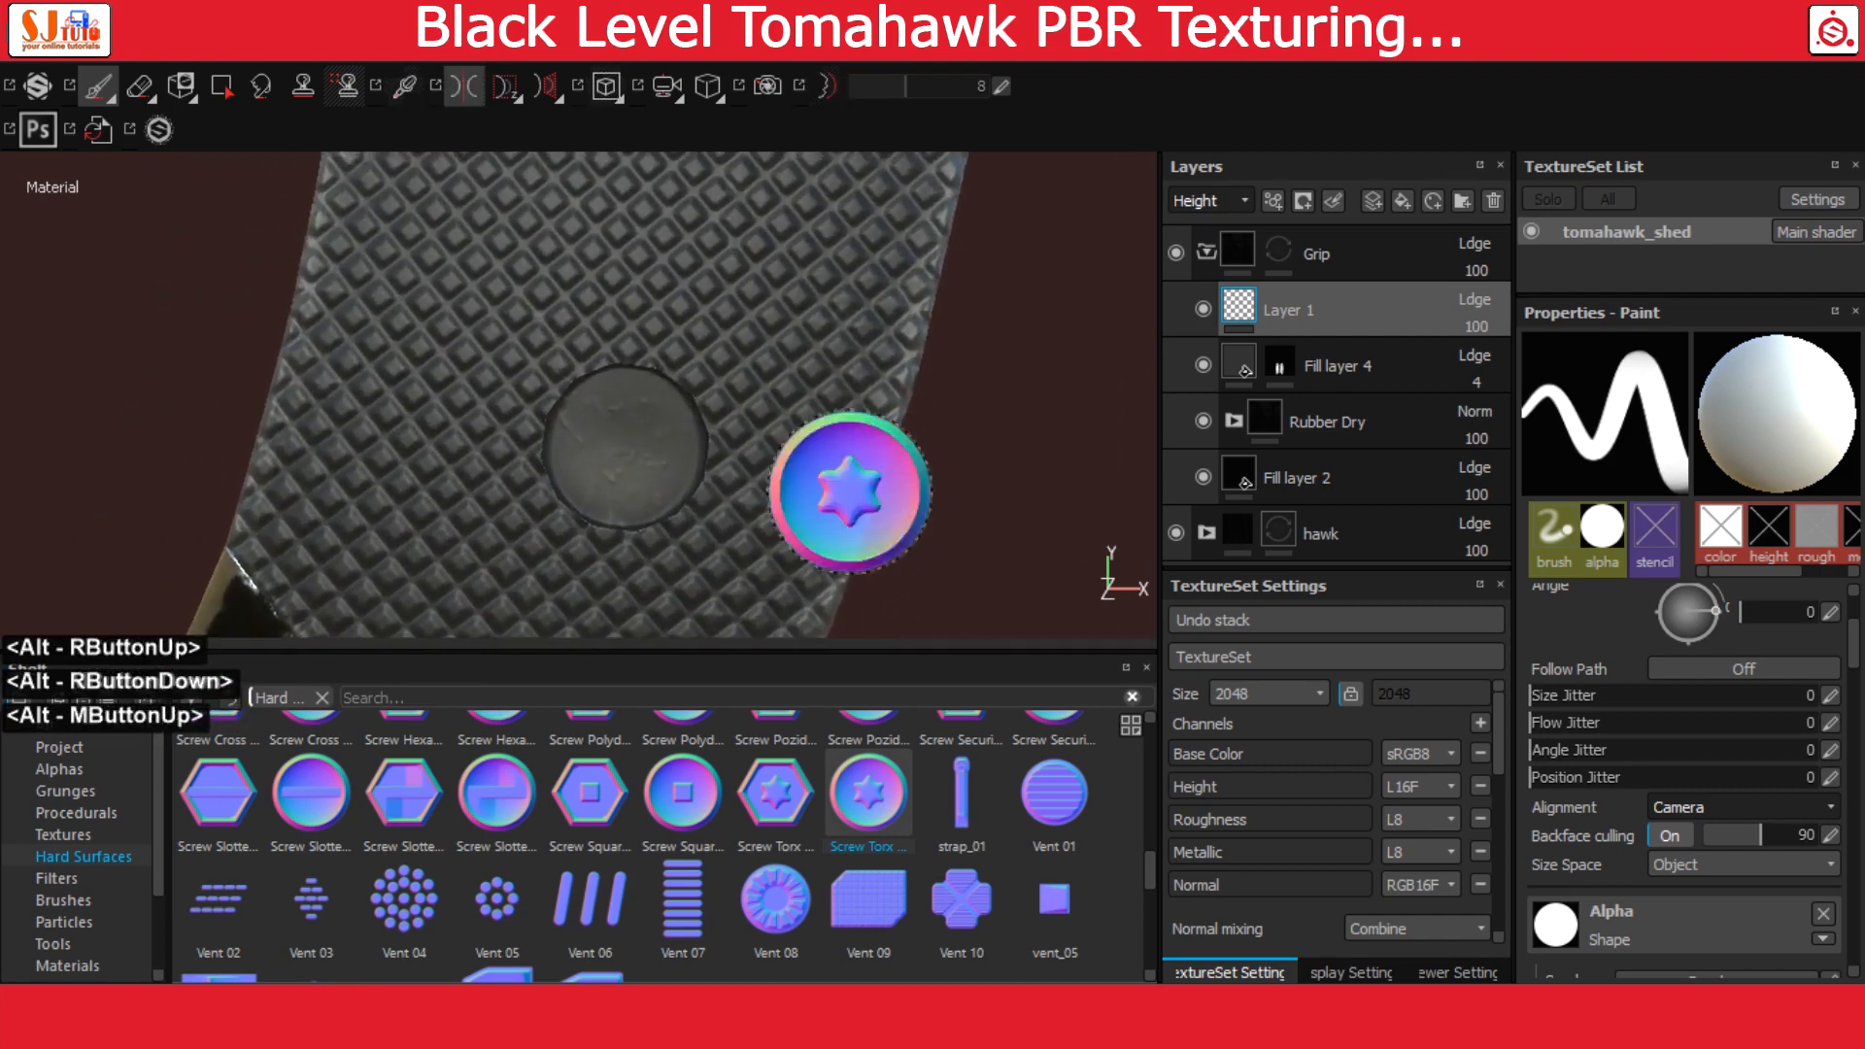
alt+right_drag(641, 476, 689, 510)
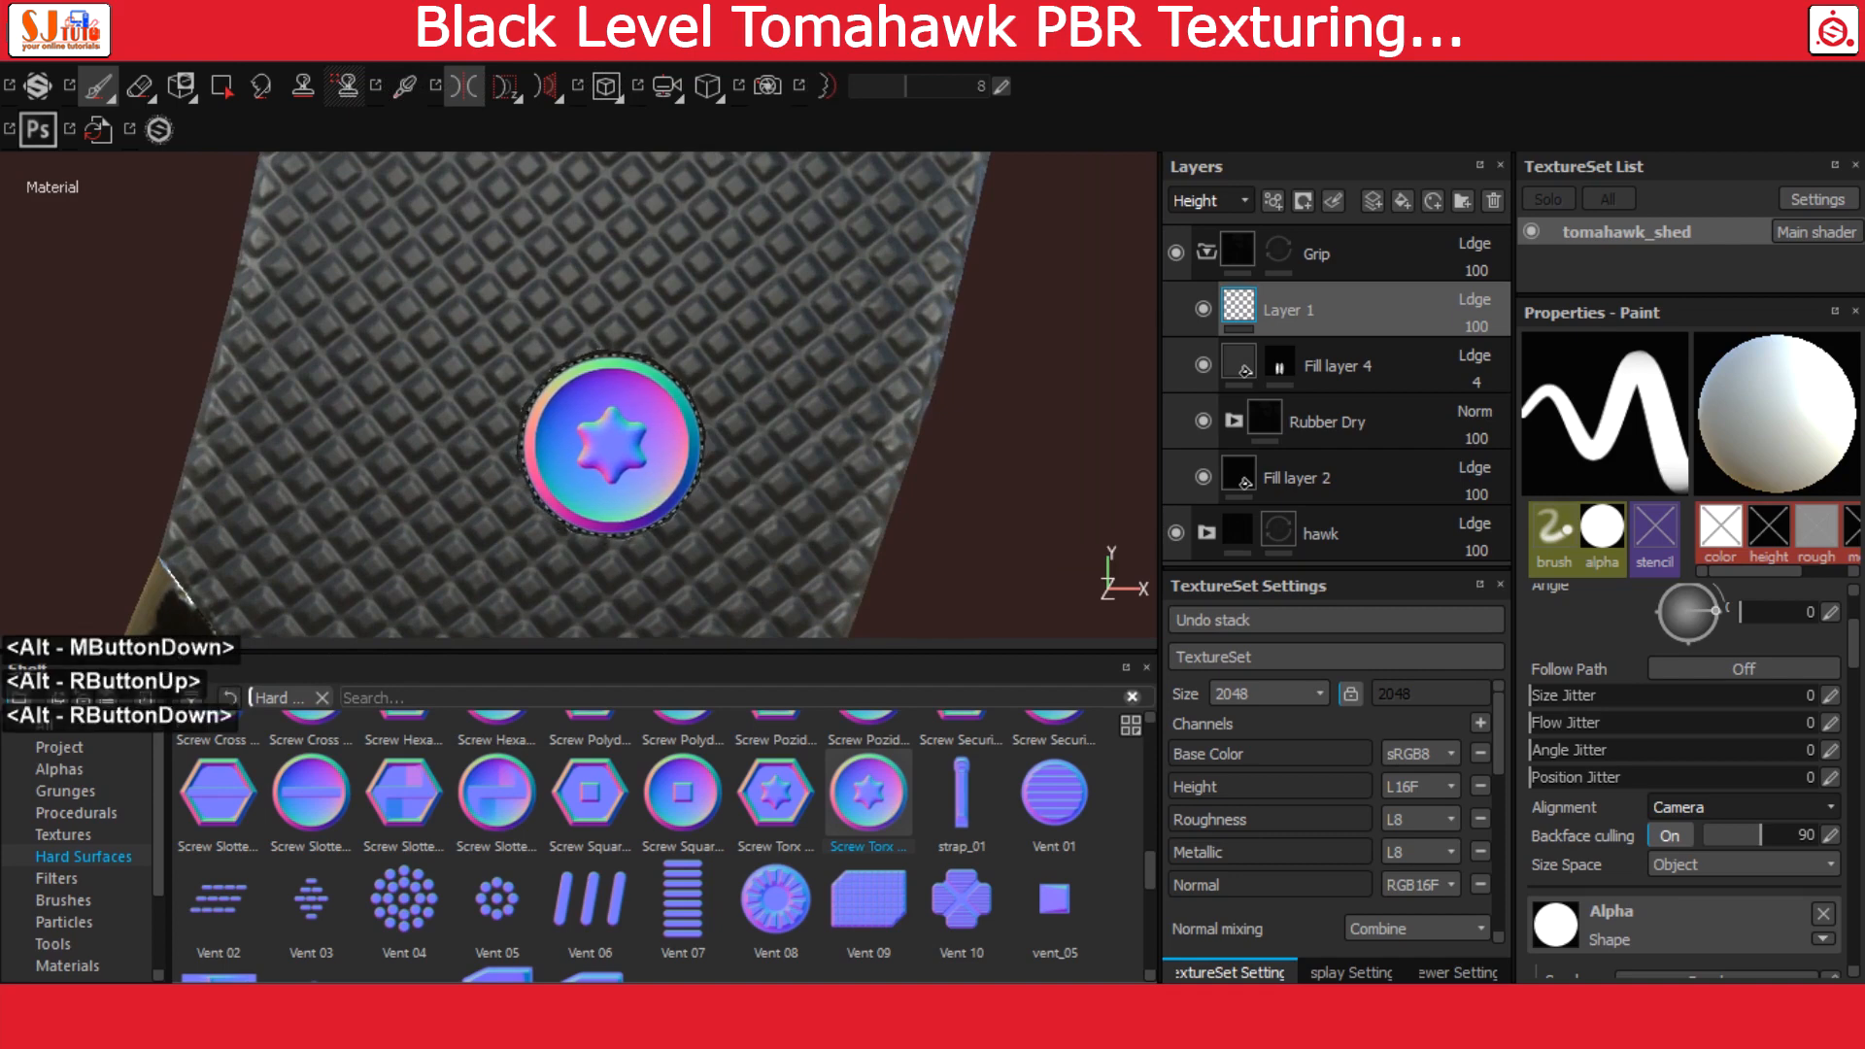
click(610, 444)
Examine the stamped Torx screws on the grip from a distance and close up
alt+right_drag(854, 492, 110, 355)
alt+middle_drag(717, 401, 701, 519)
alt+right_drag(680, 428, 383, 283)
alt+drag(835, 408, 466, 434)
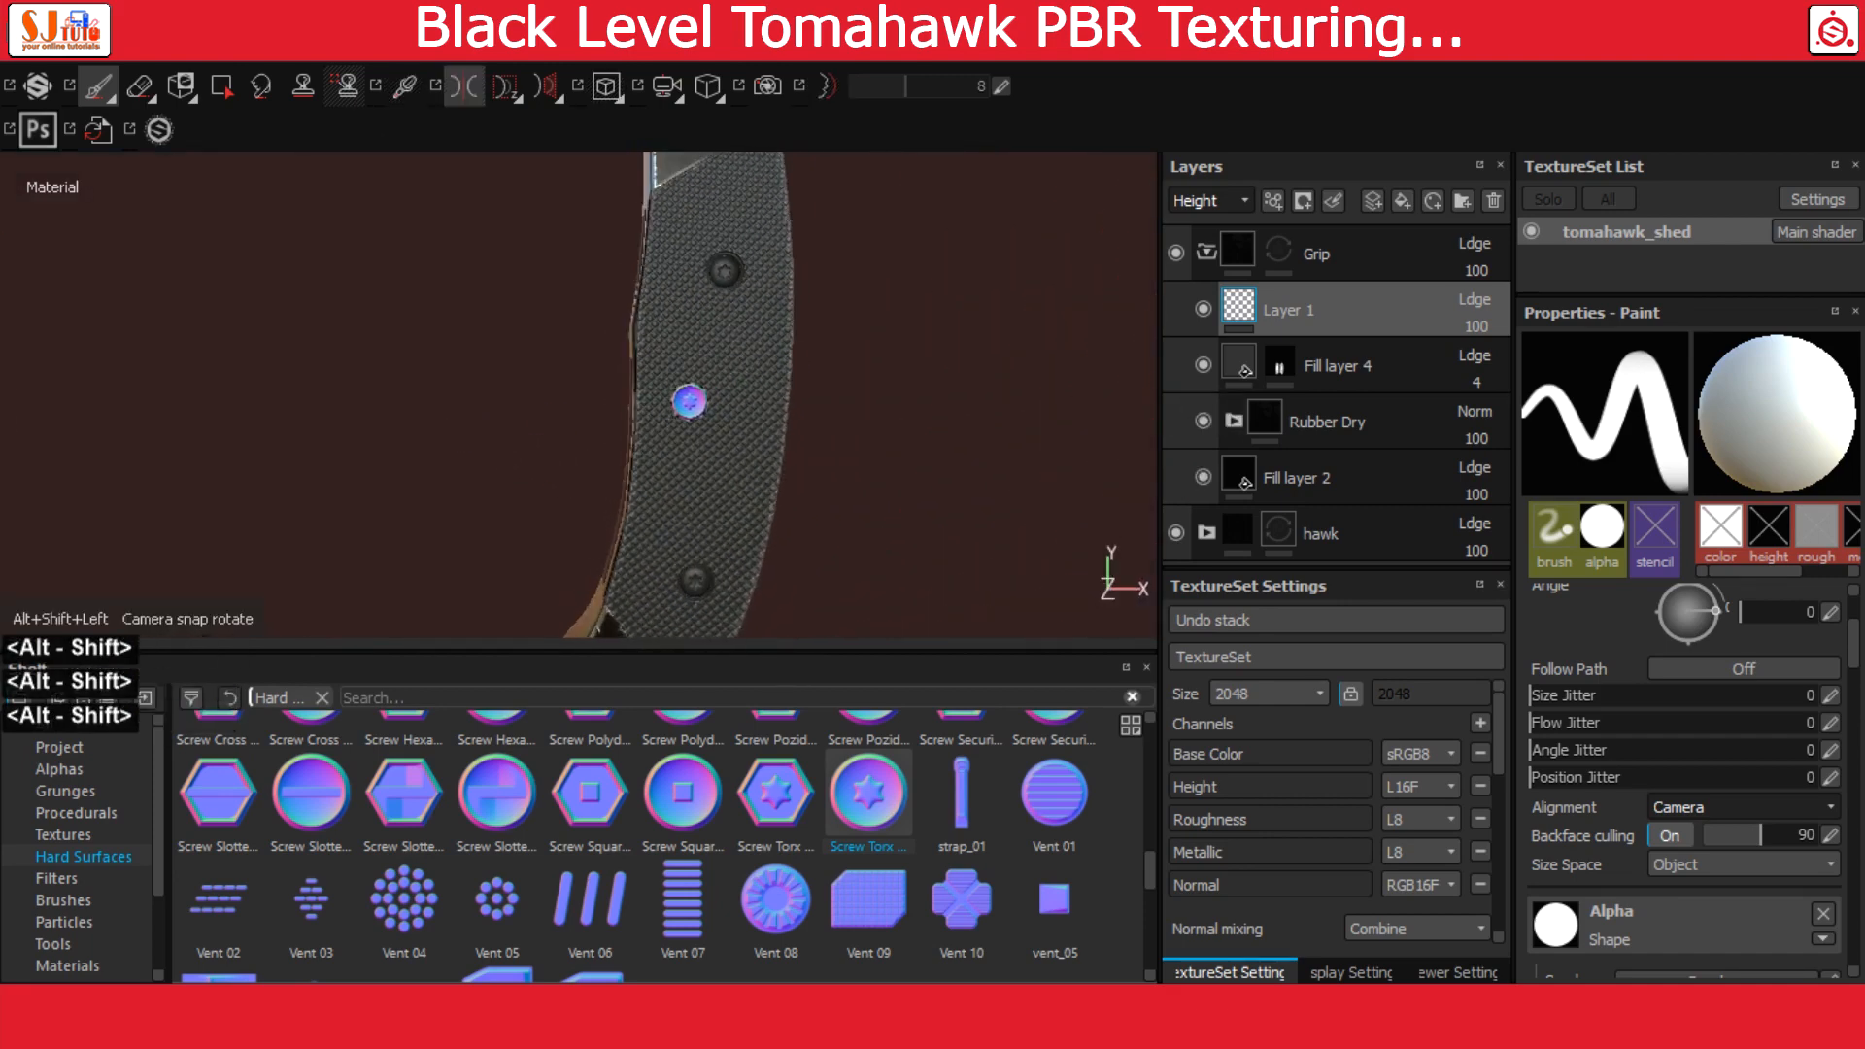
alt+middle_drag(821, 367, 871, 389)
scroll(670, 417, up, 2)
scroll(678, 331, down, 3)
scroll(749, 437, down, 5)
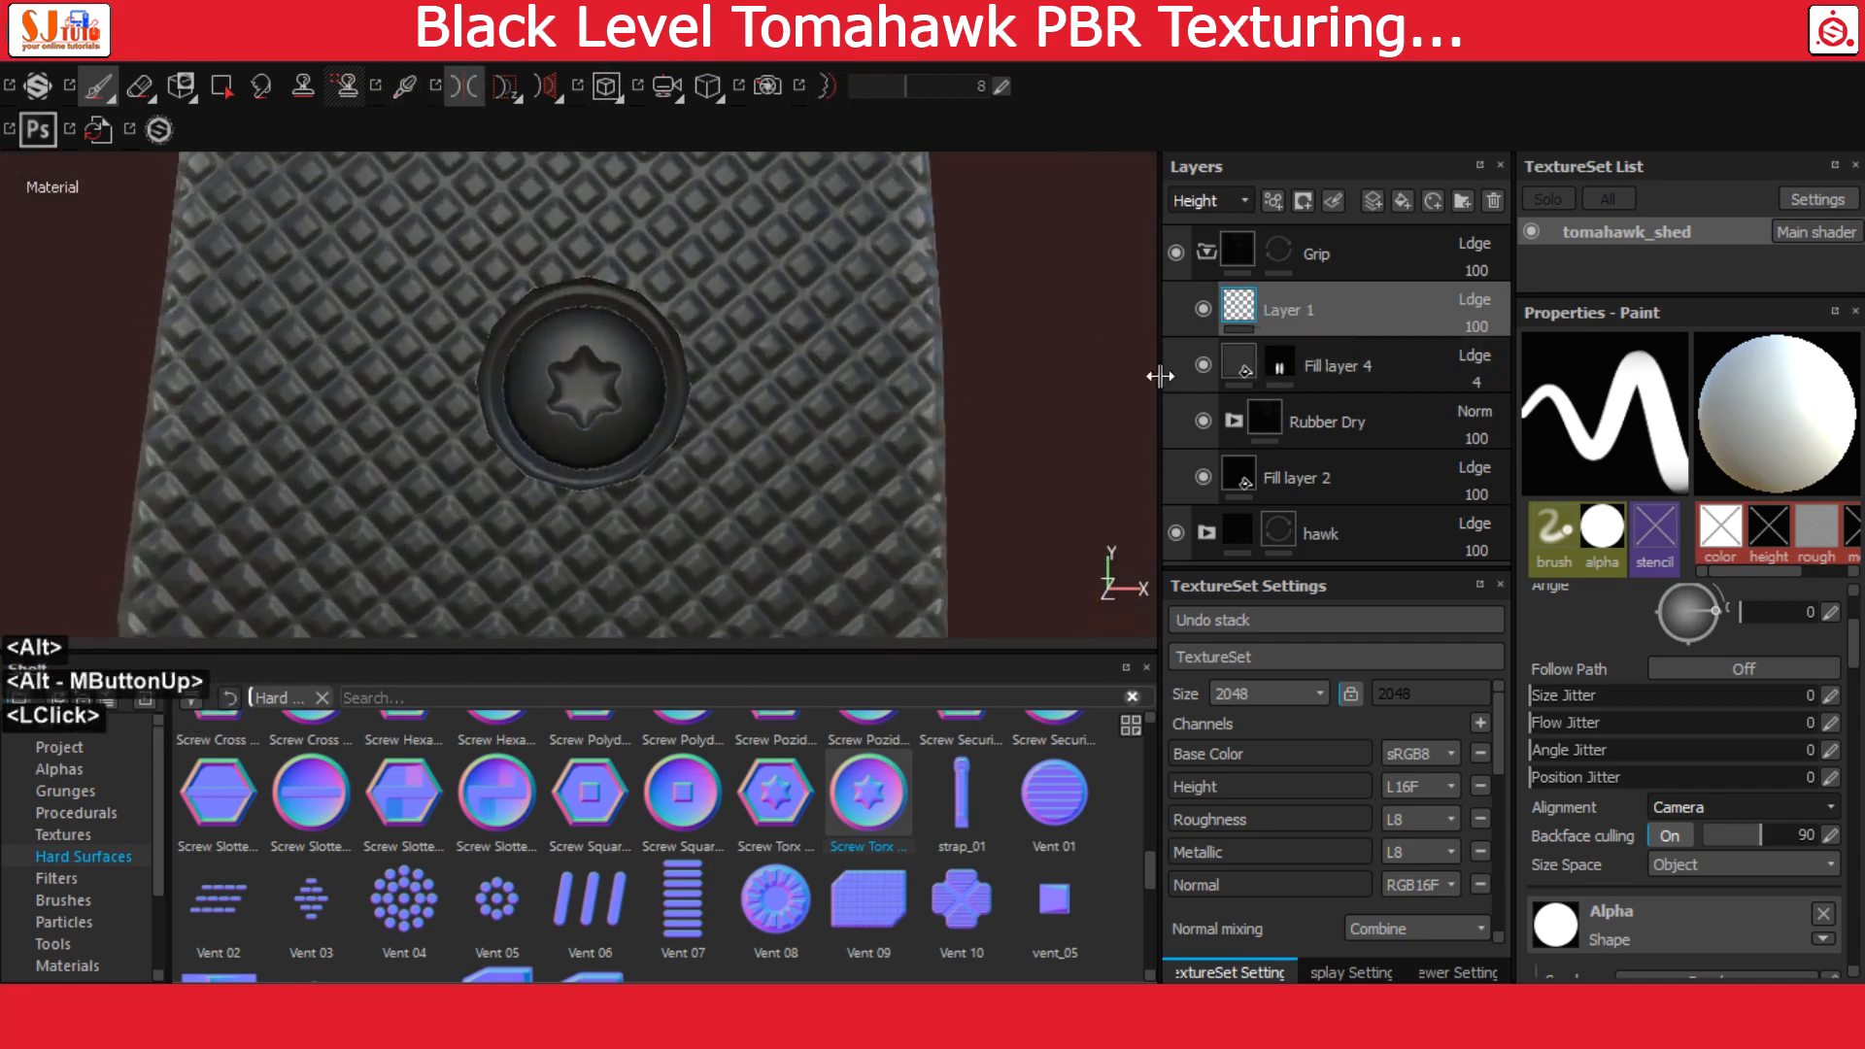
Add an Aluminium Pure material layer above Layer 1 in the Grip group and give it a black mask
scroll(510, 913, up, 3)
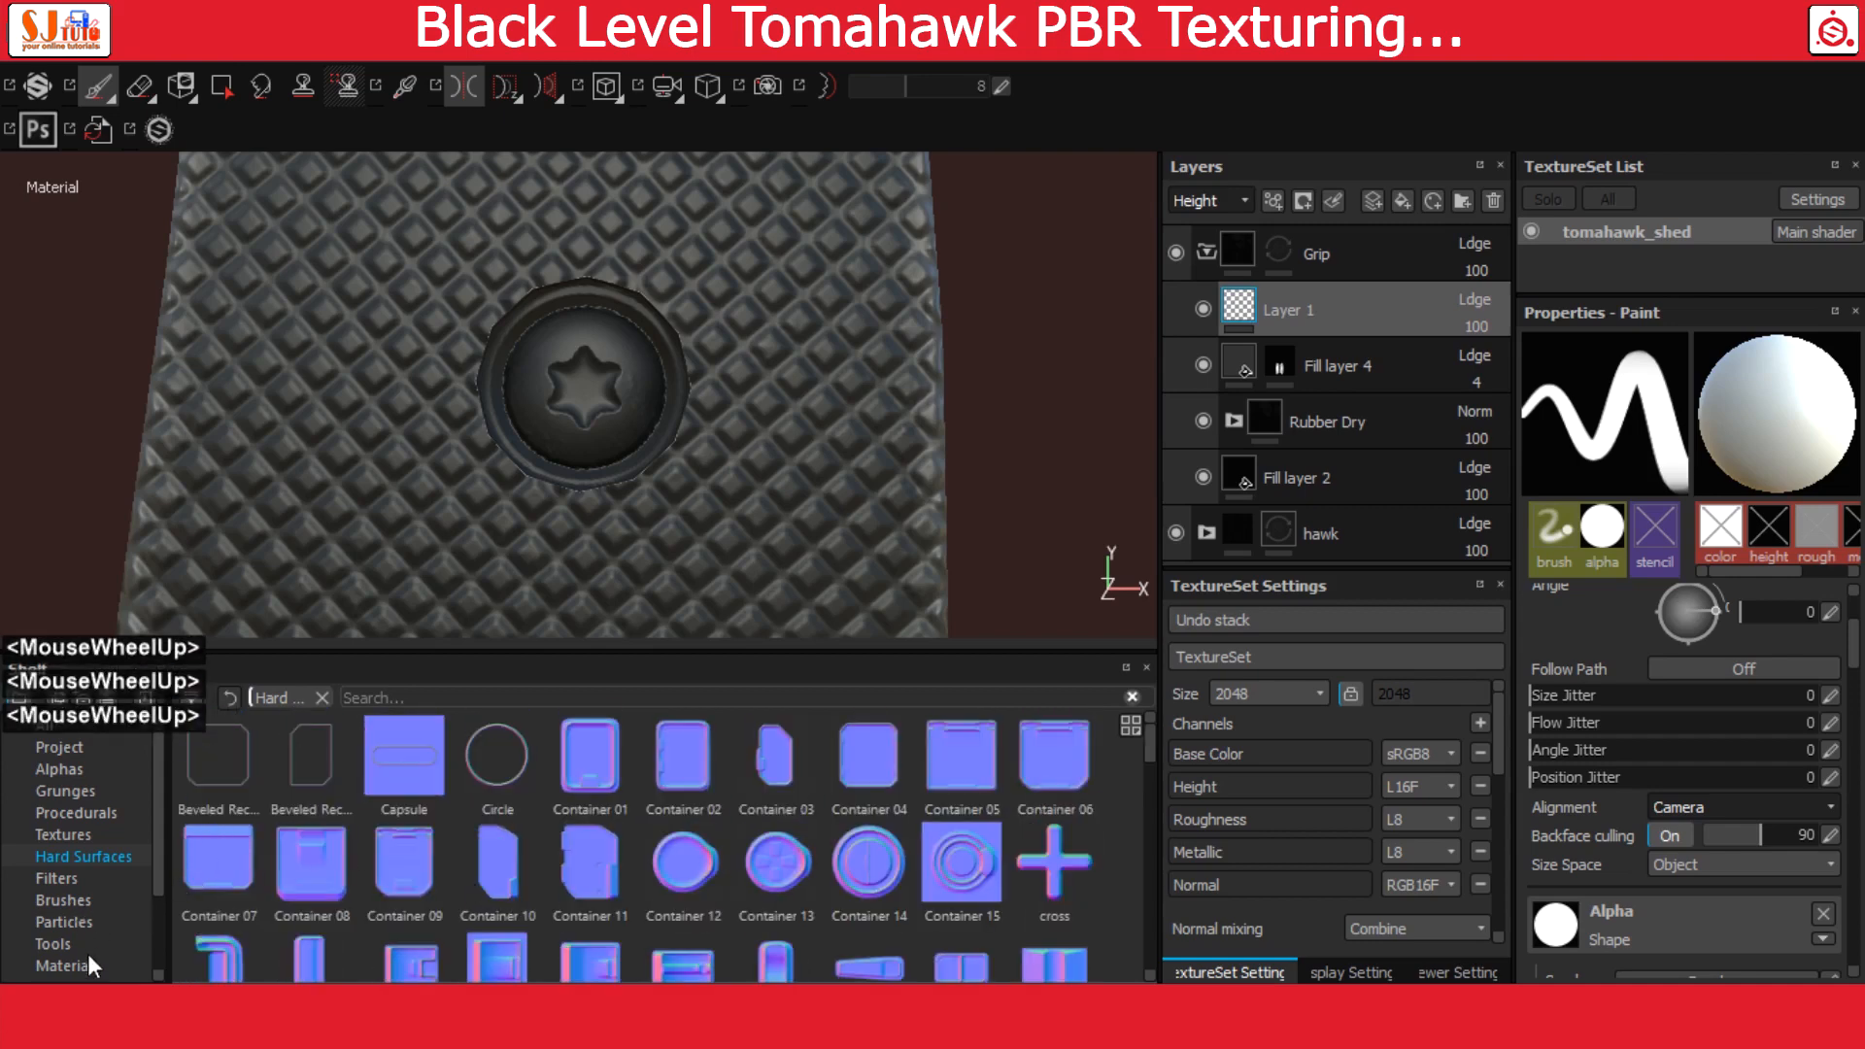
click(115, 962)
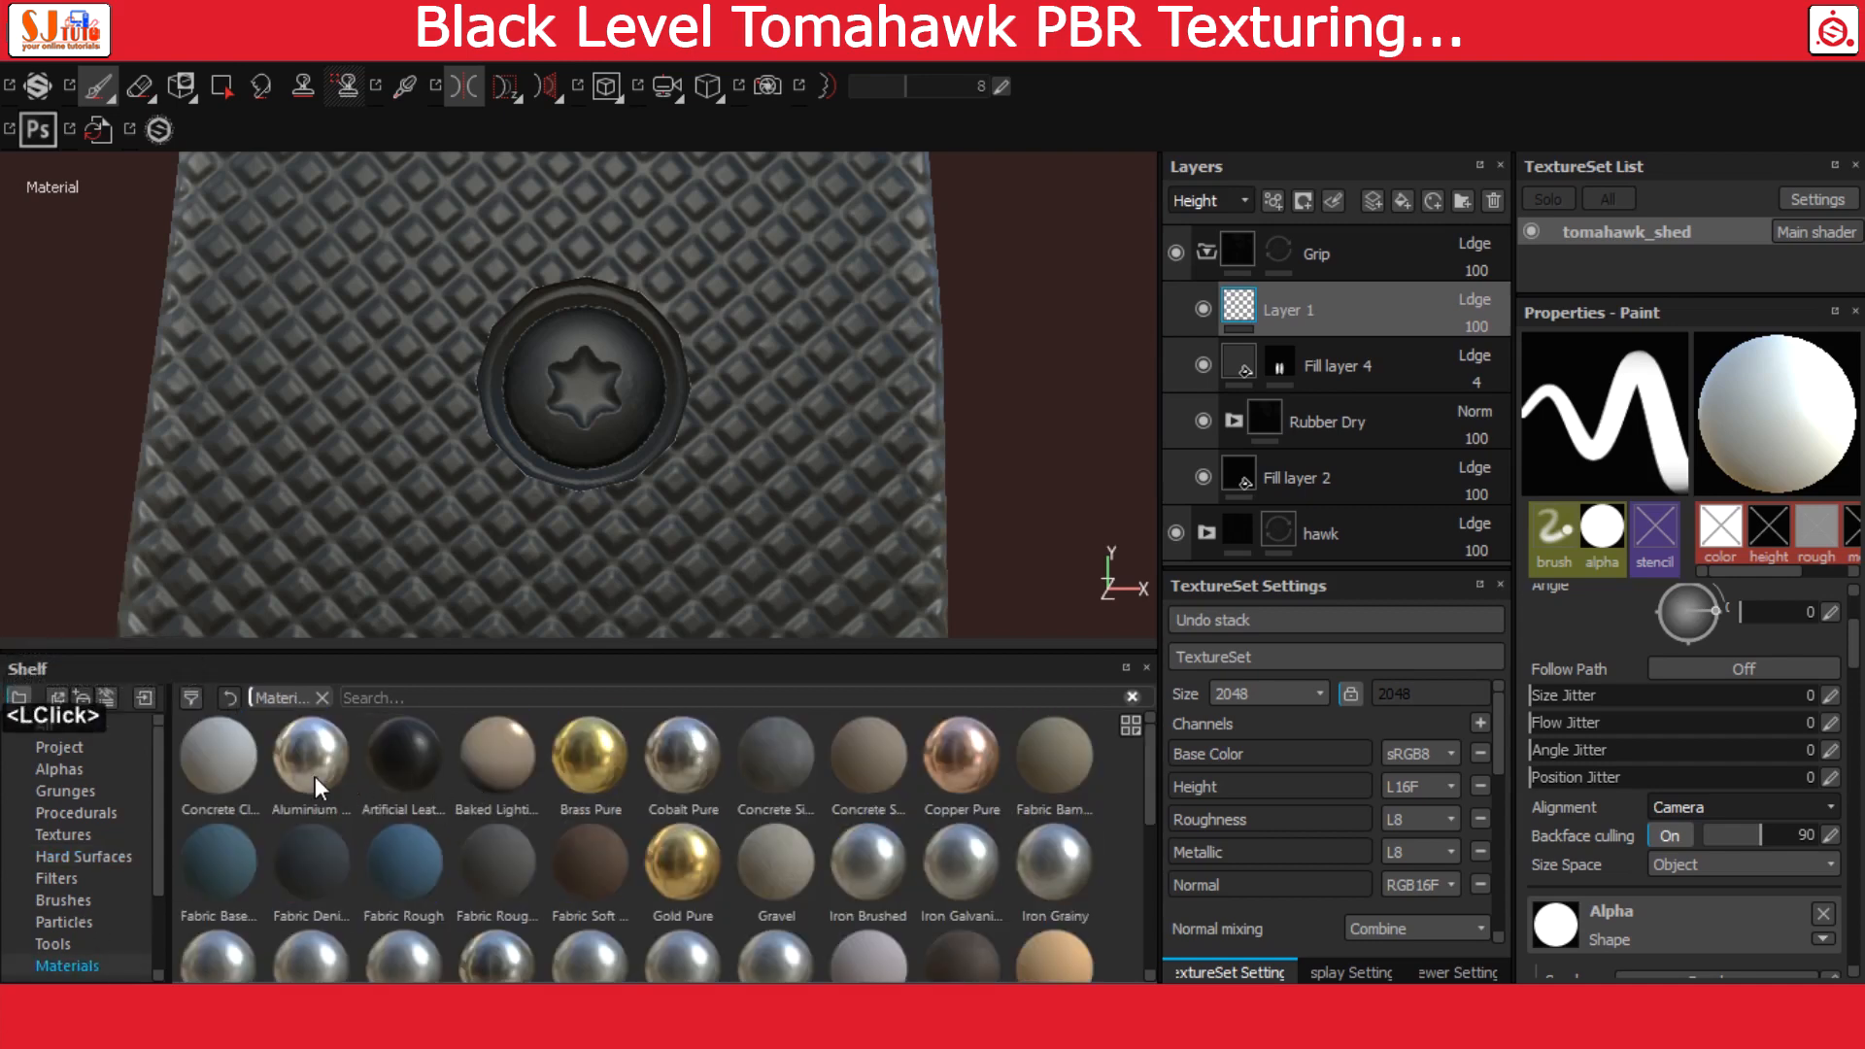
drag(314, 777, 1227, 336)
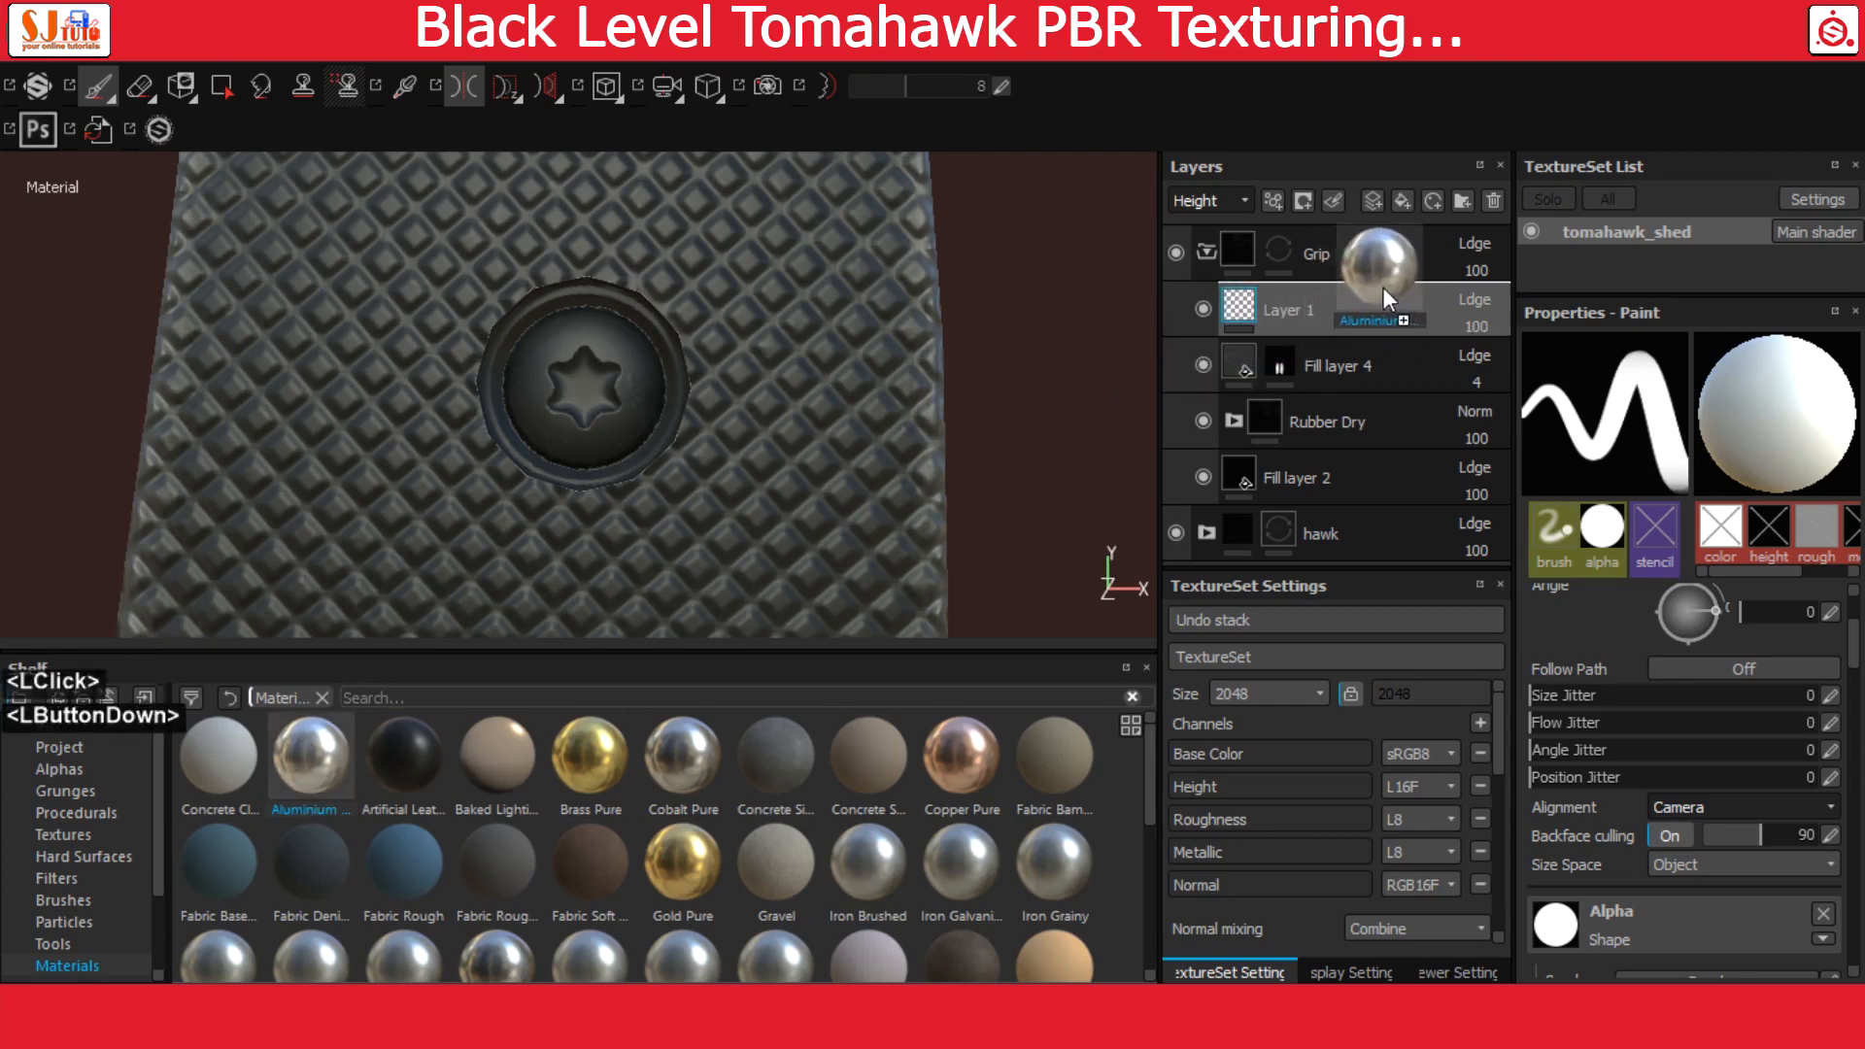
drag(1383, 287, 1391, 283)
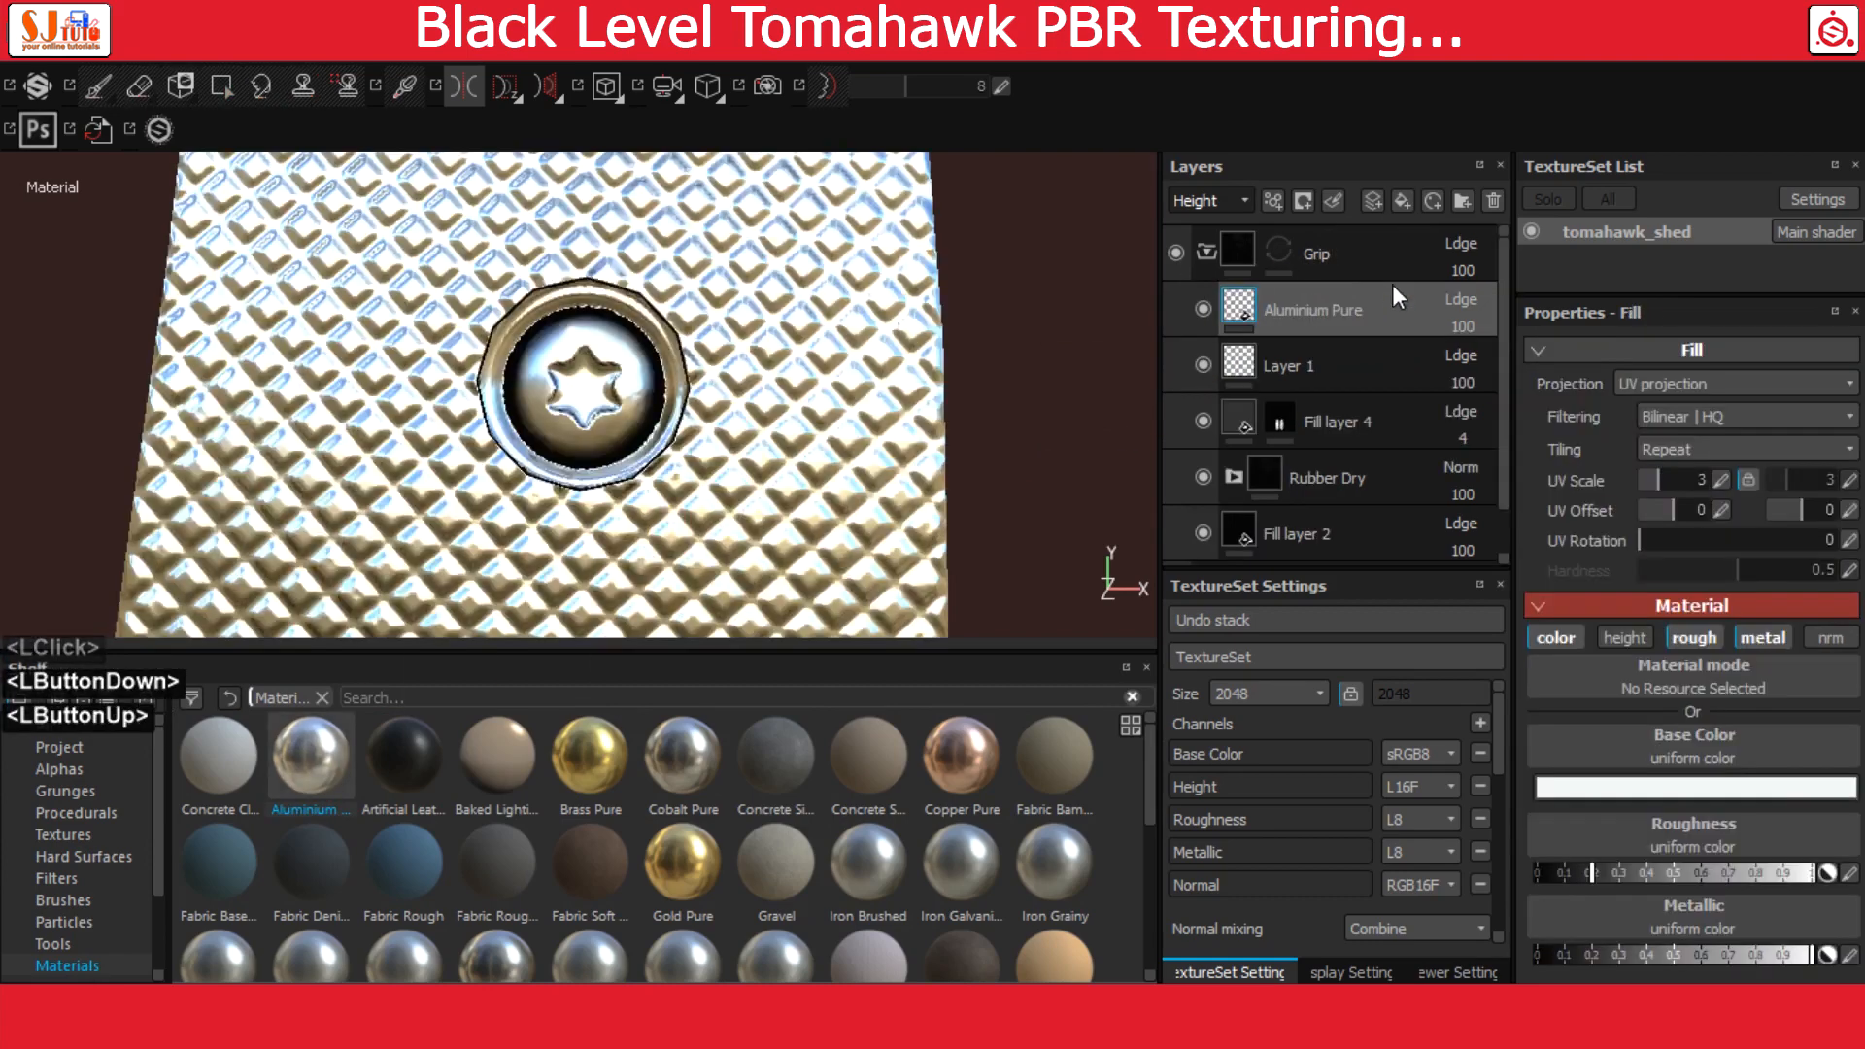
right_click(1239, 303)
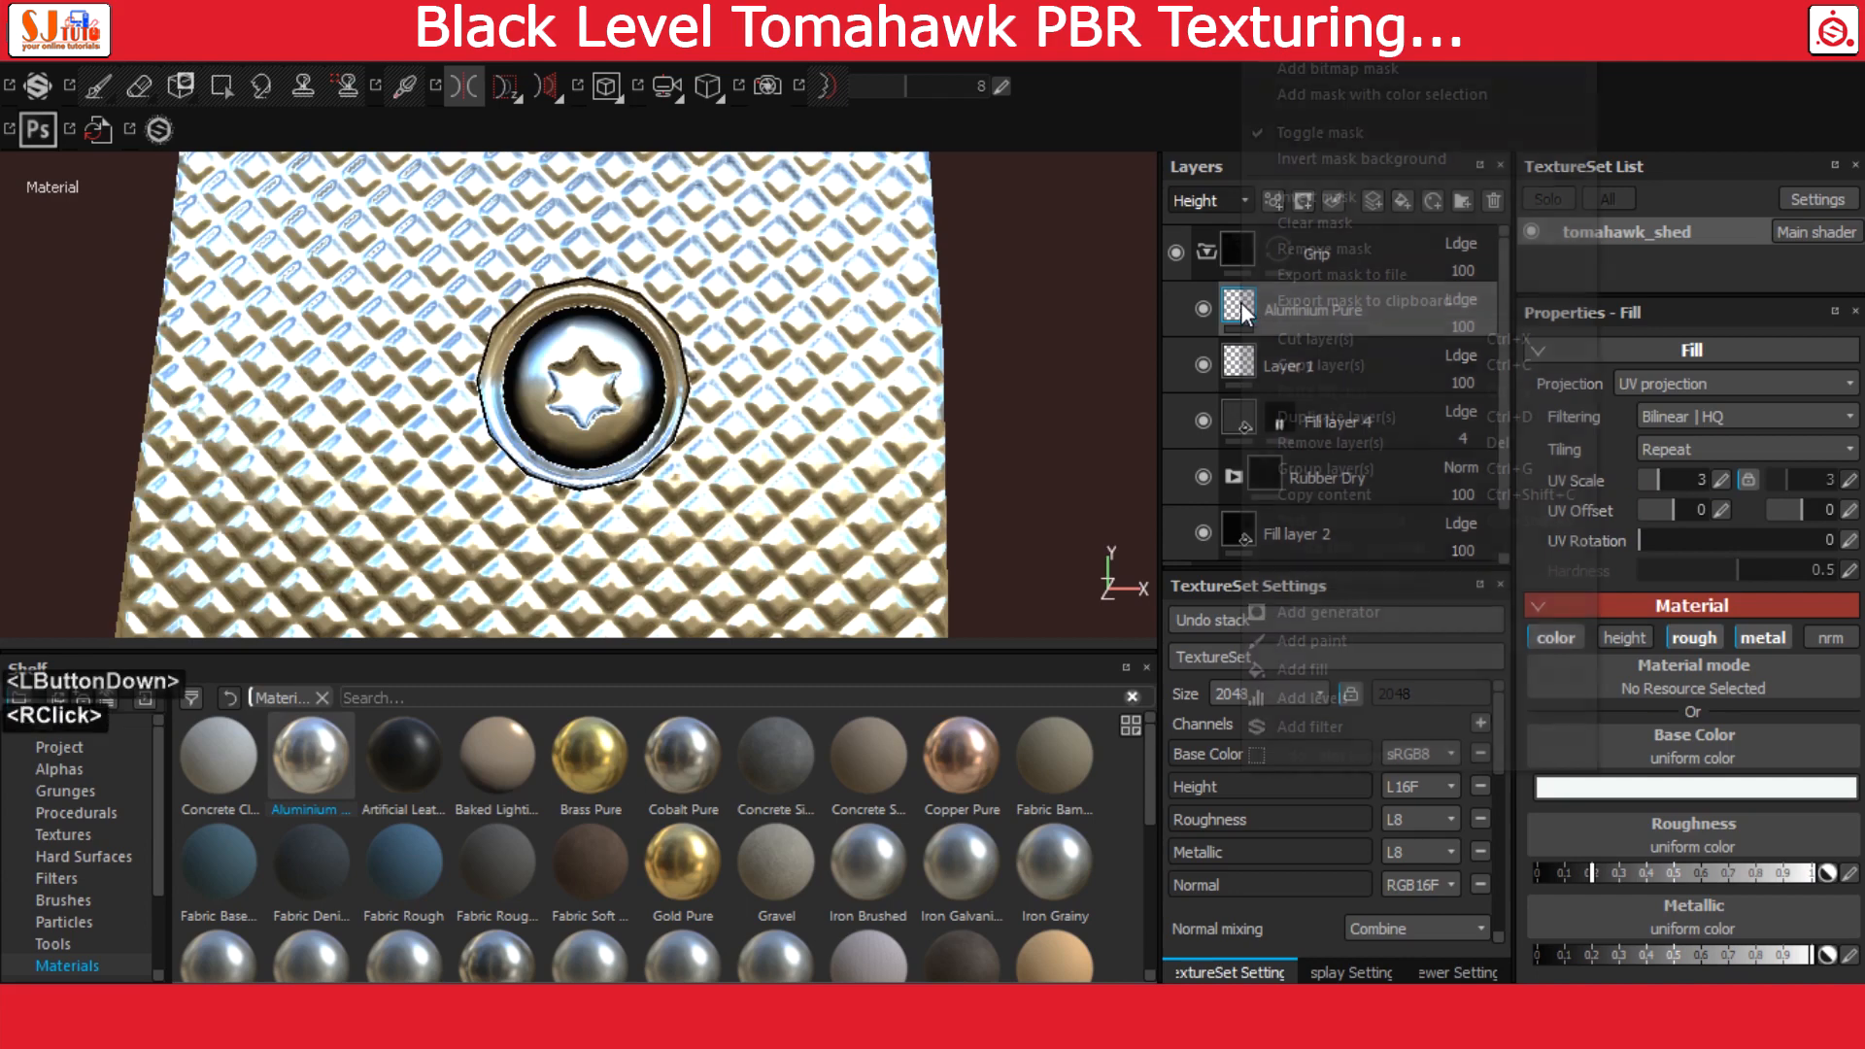
click(1357, 64)
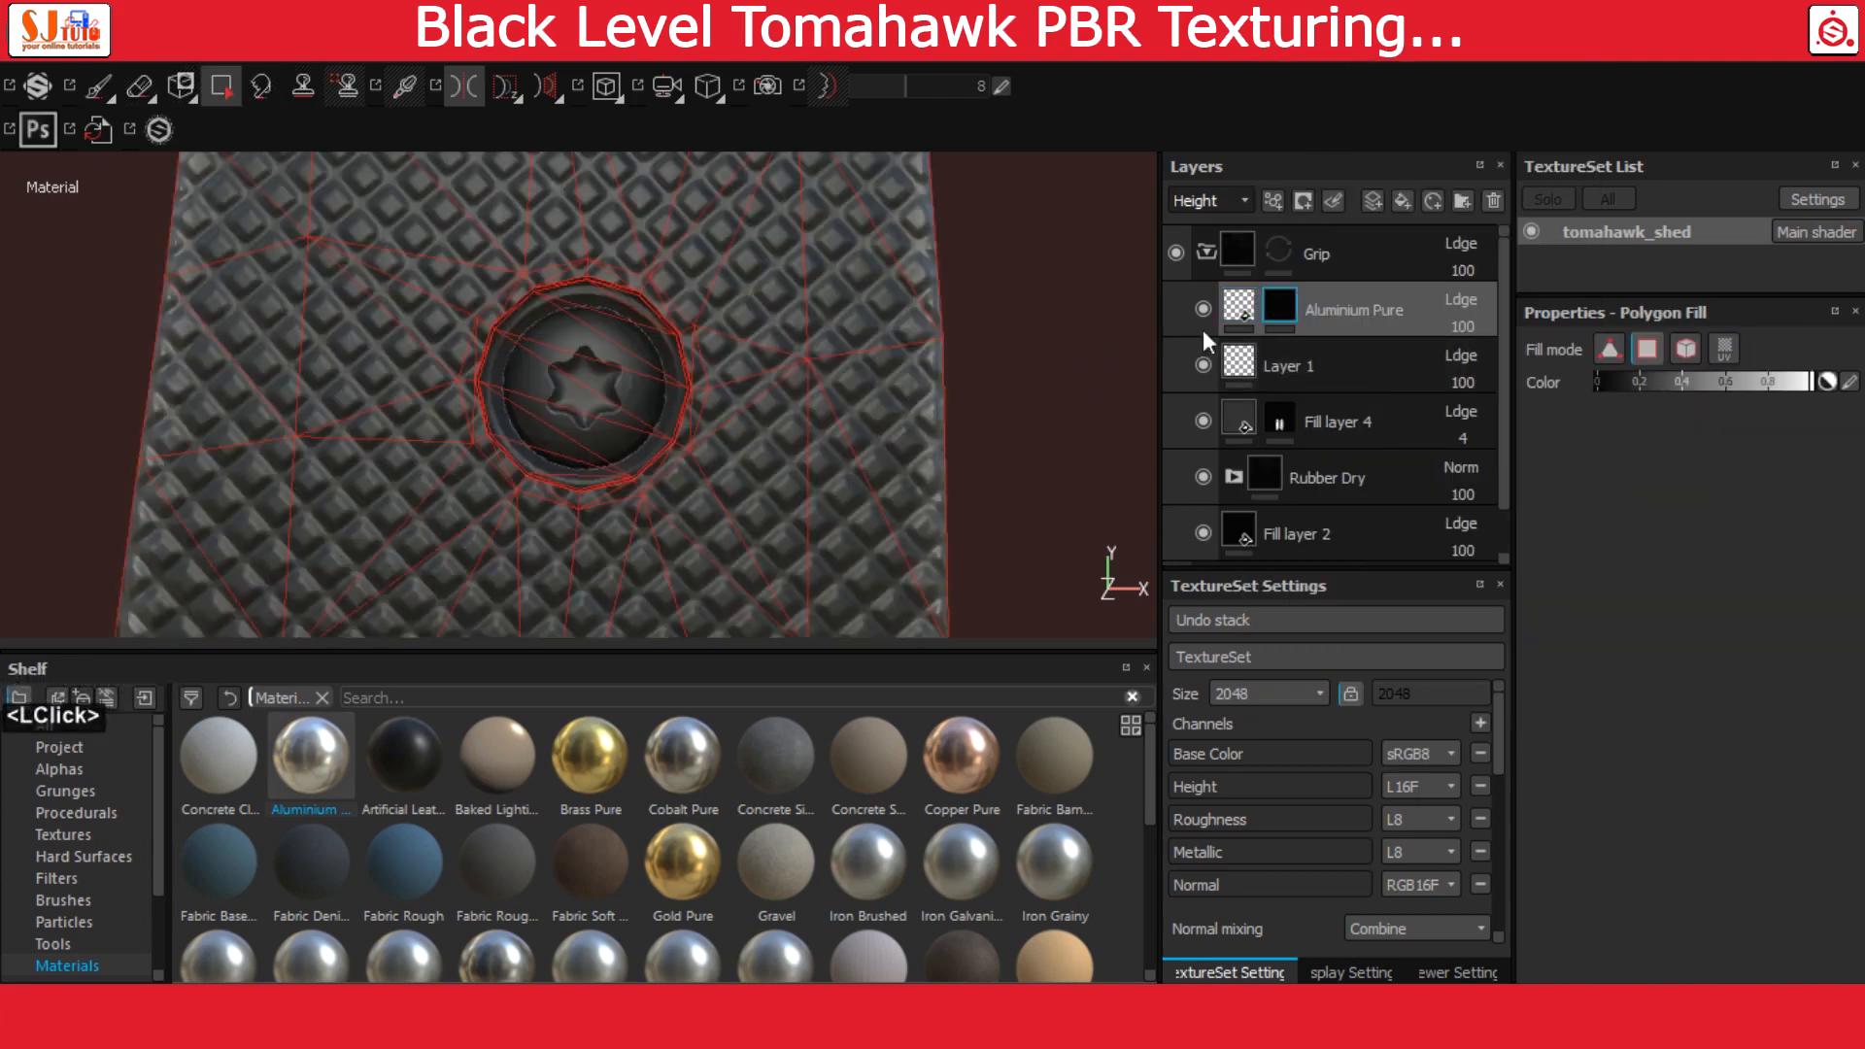
Select the paint brush for the Aluminium Pure mask and raise its hardness to 1
scroll(1603, 520, up, 3)
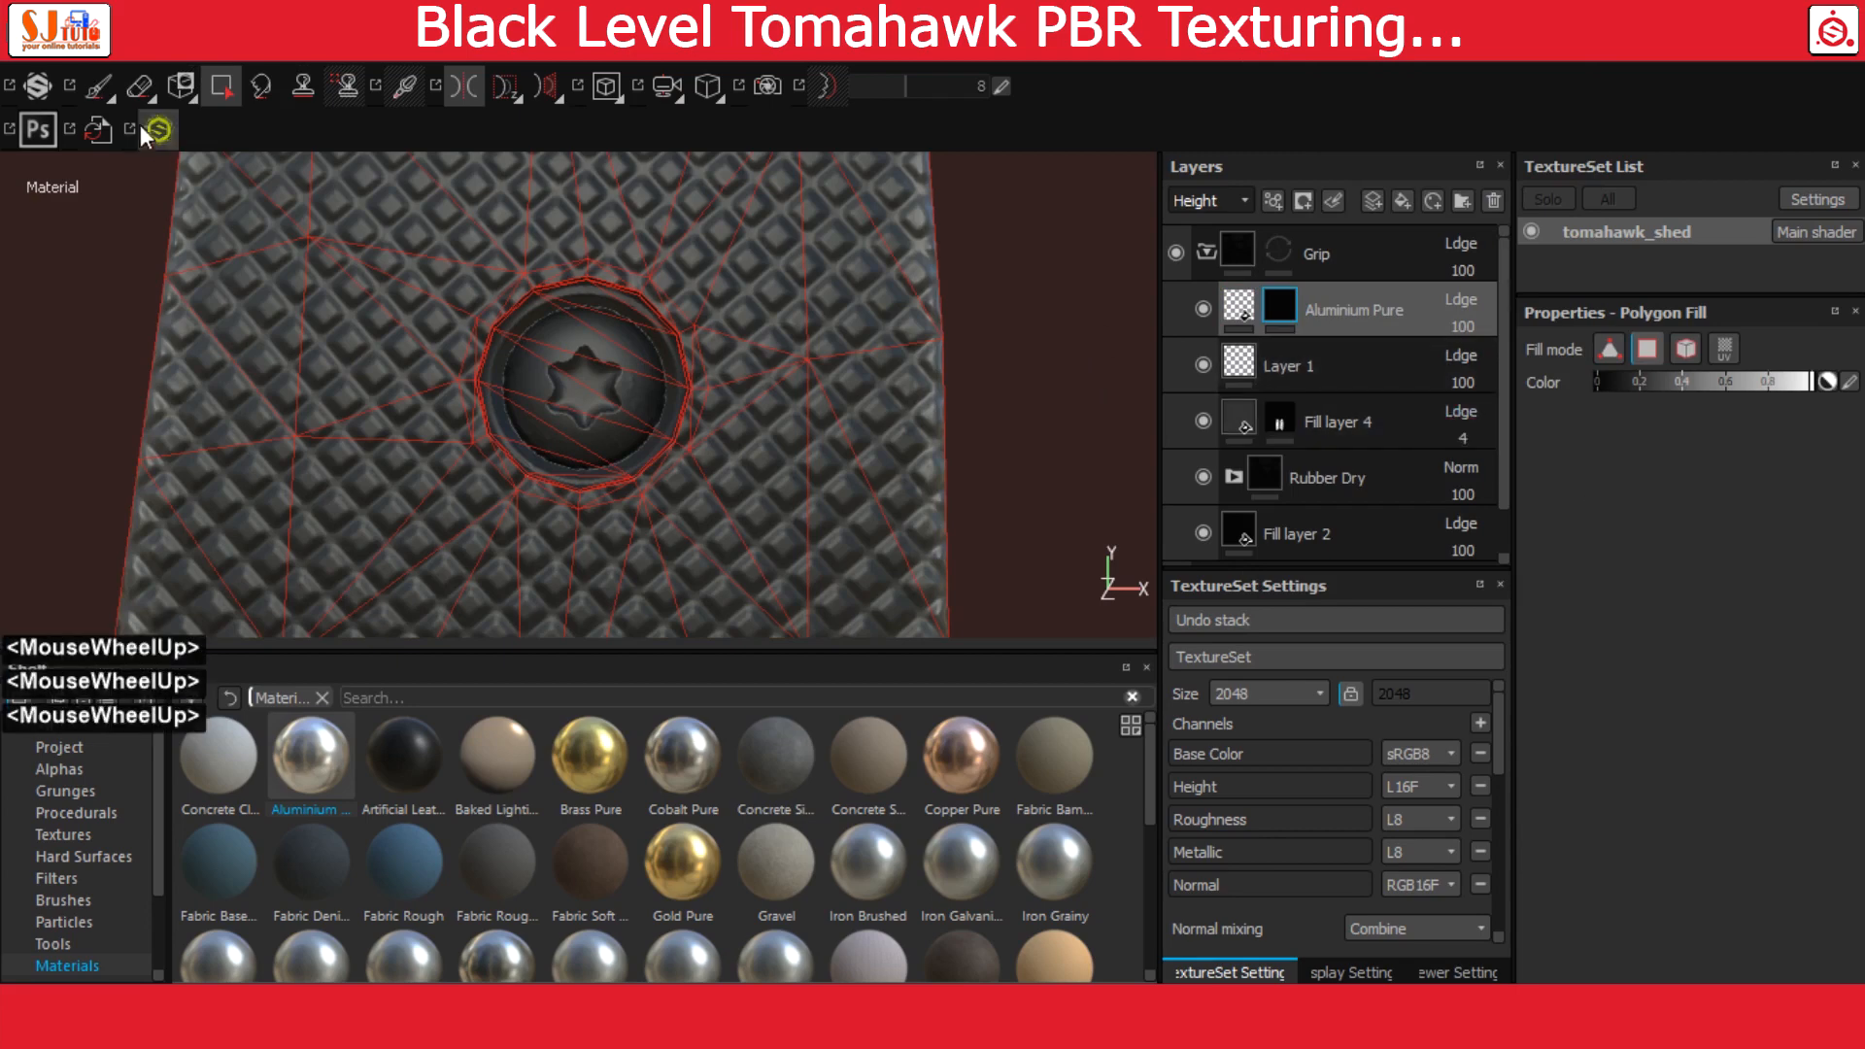
click(99, 88)
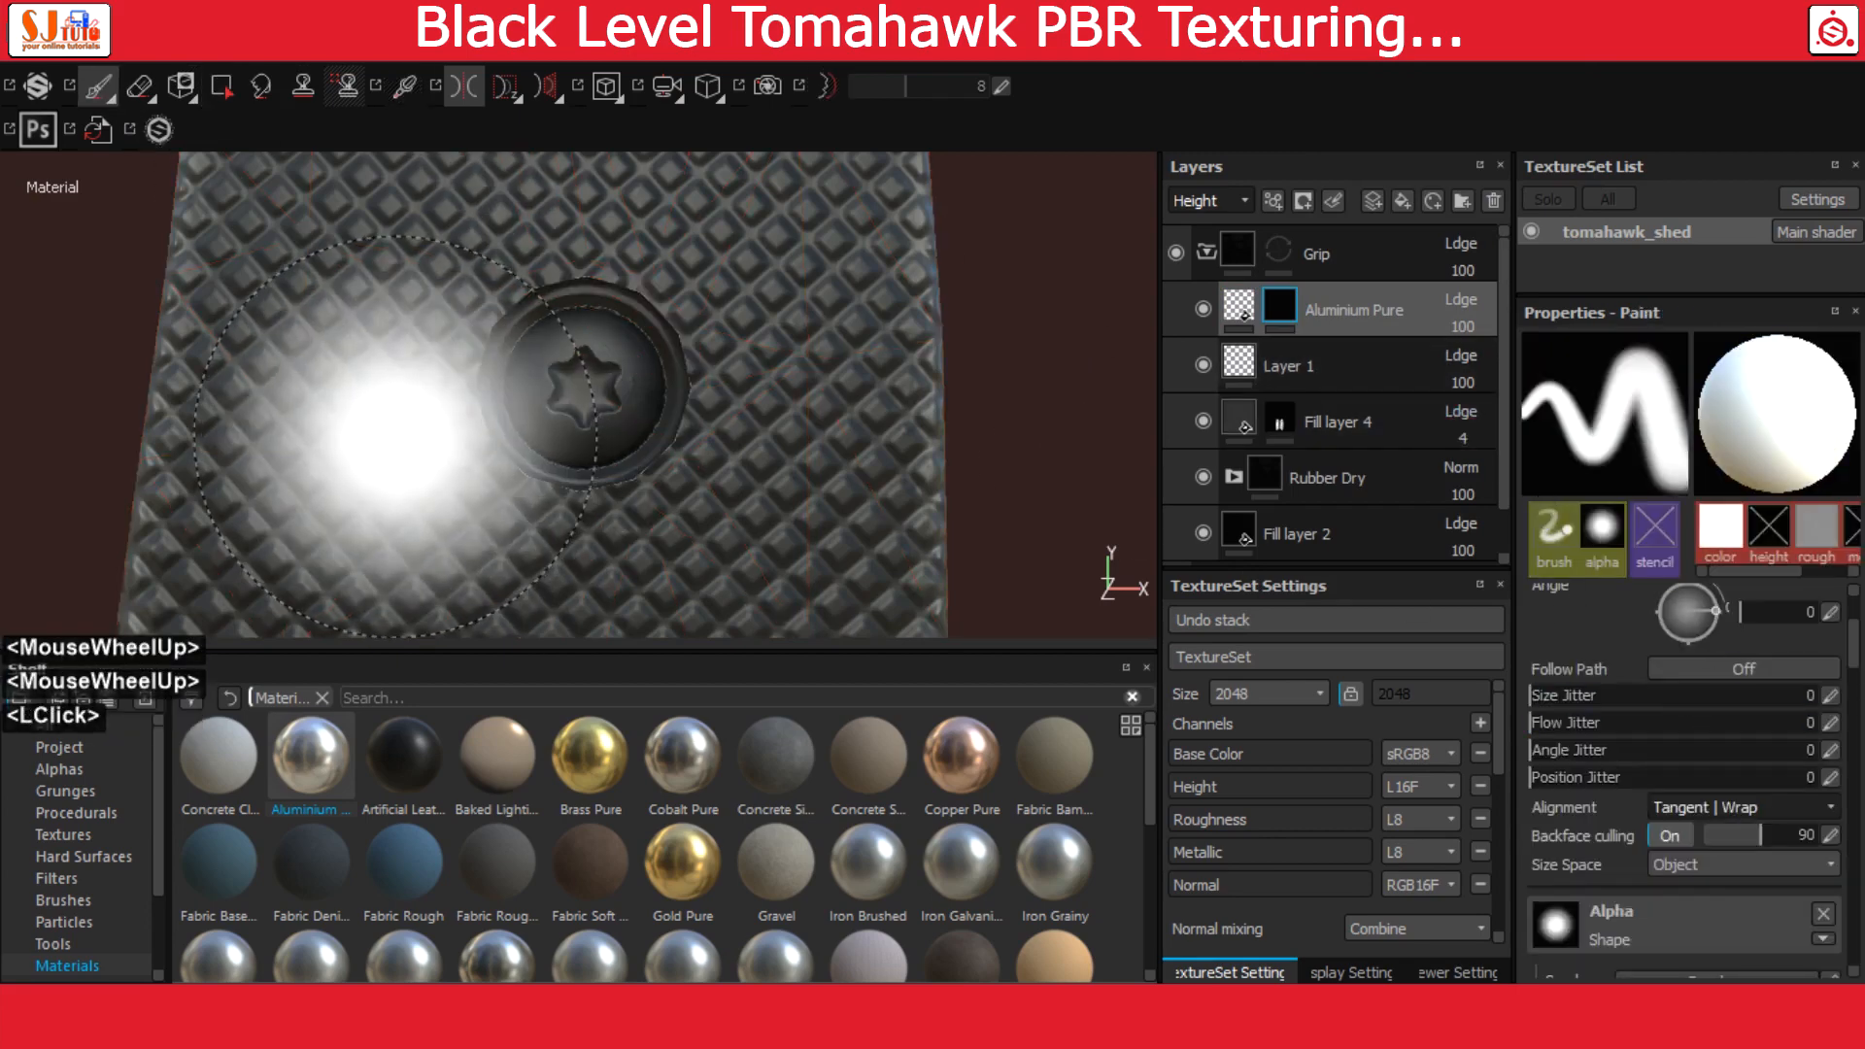
mouse_move(461, 428)
ctrl+right_down()
mouse_move(470, 456)
mouse_move(481, 403)
ctrl+right_up()
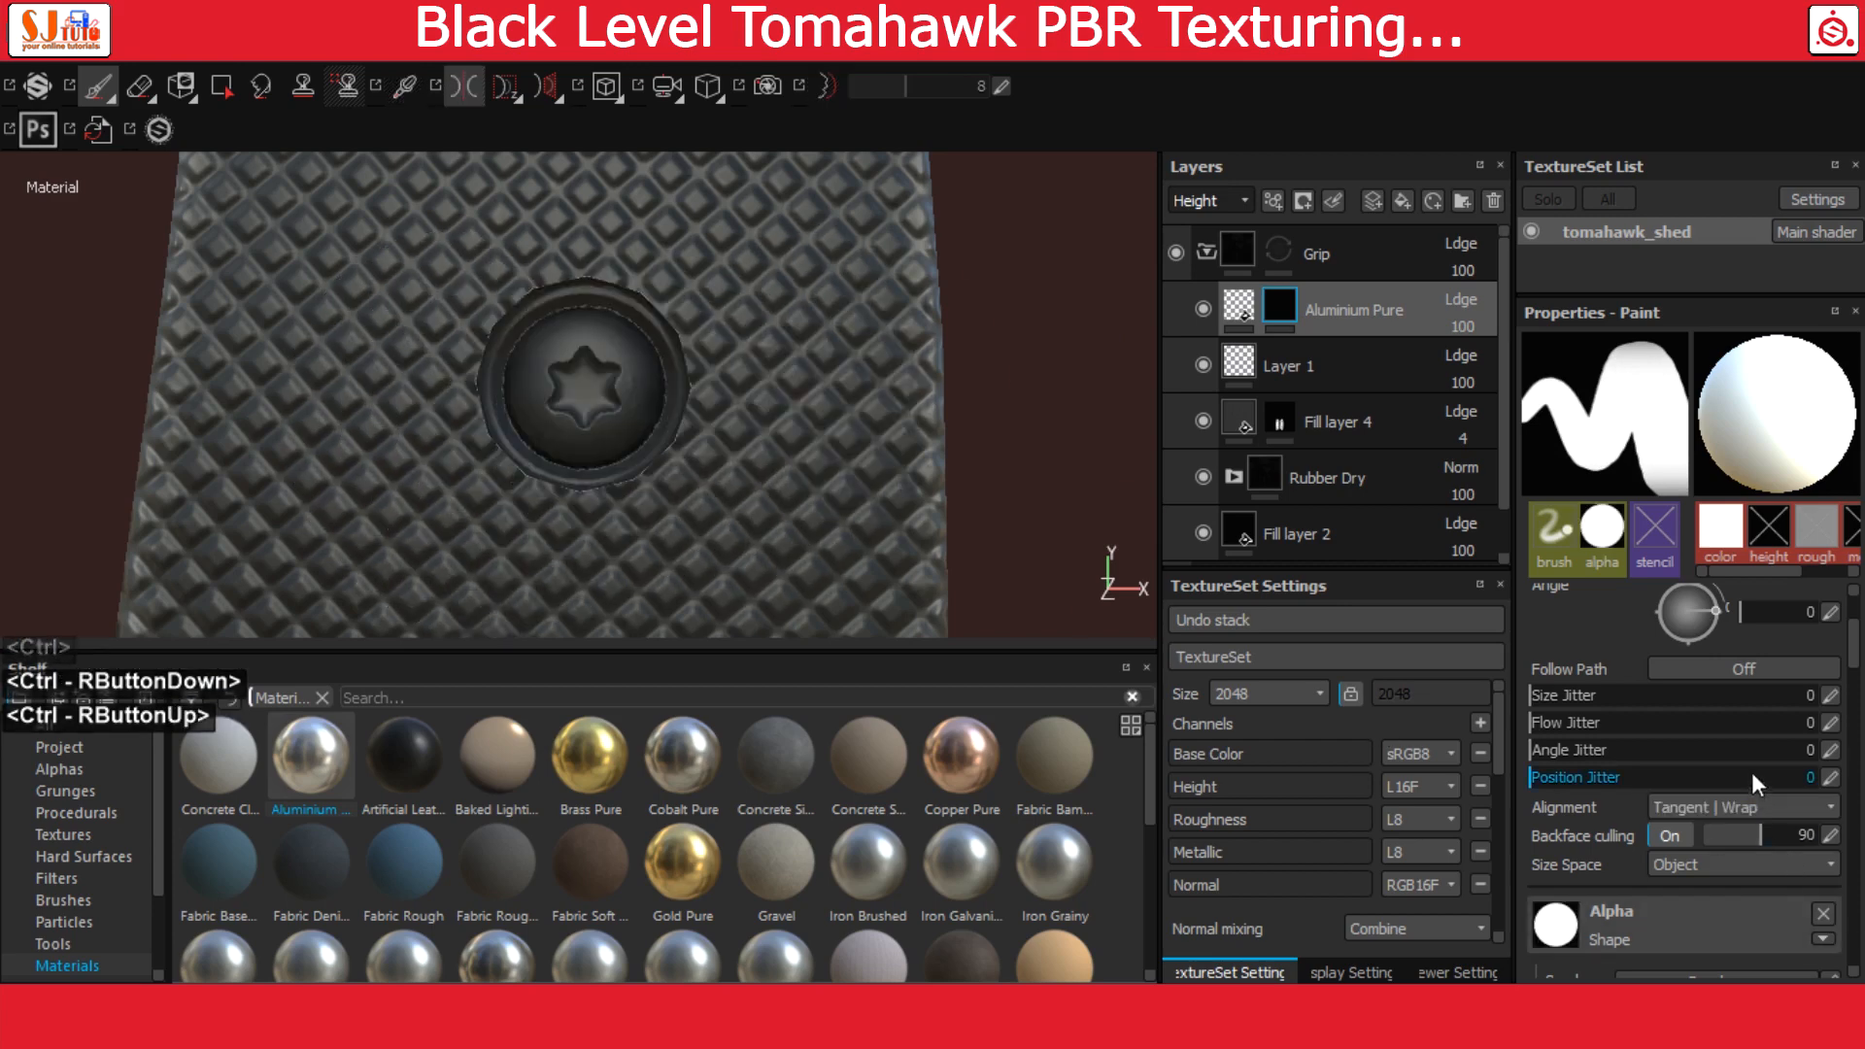
Set the mask brush's alignment to Camera and shrink the tip to match the upper screw head
scroll(1778, 777, down, 2)
scroll(1779, 780, up, 4)
scroll(1746, 758, up, 2)
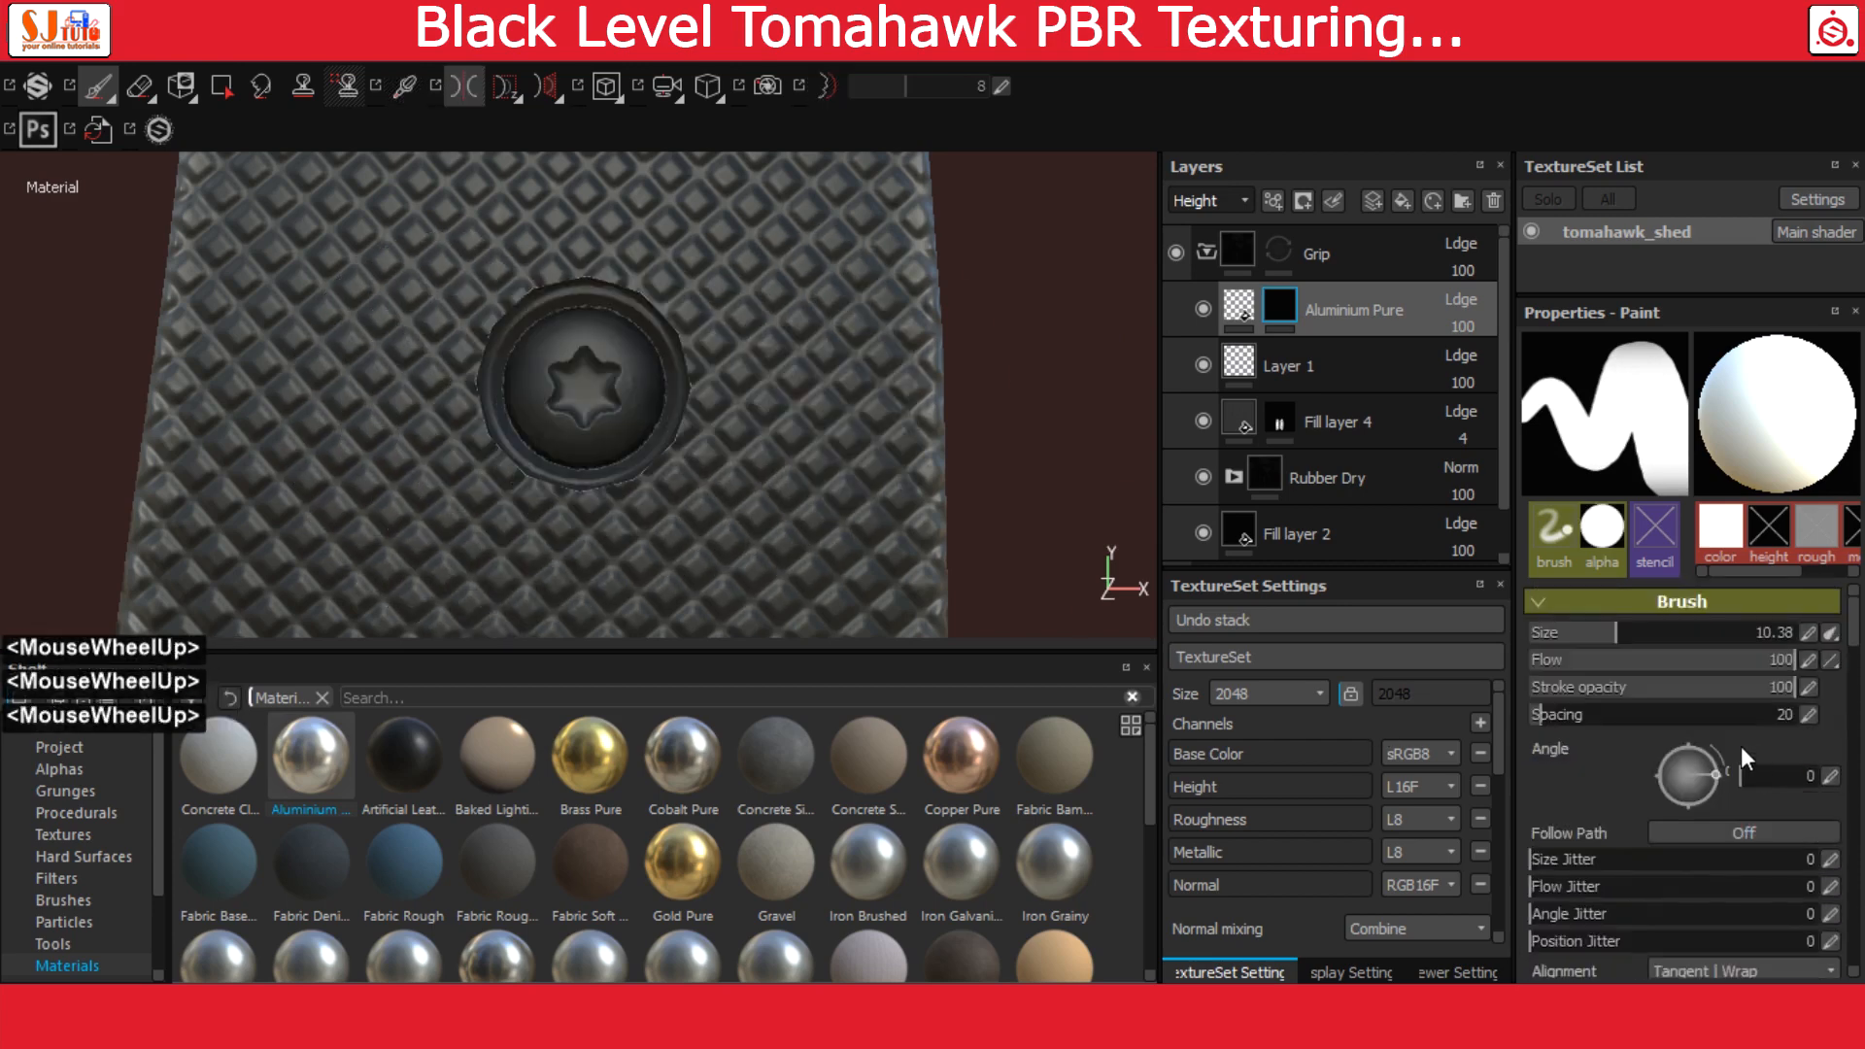
scroll(1710, 765, down, 6)
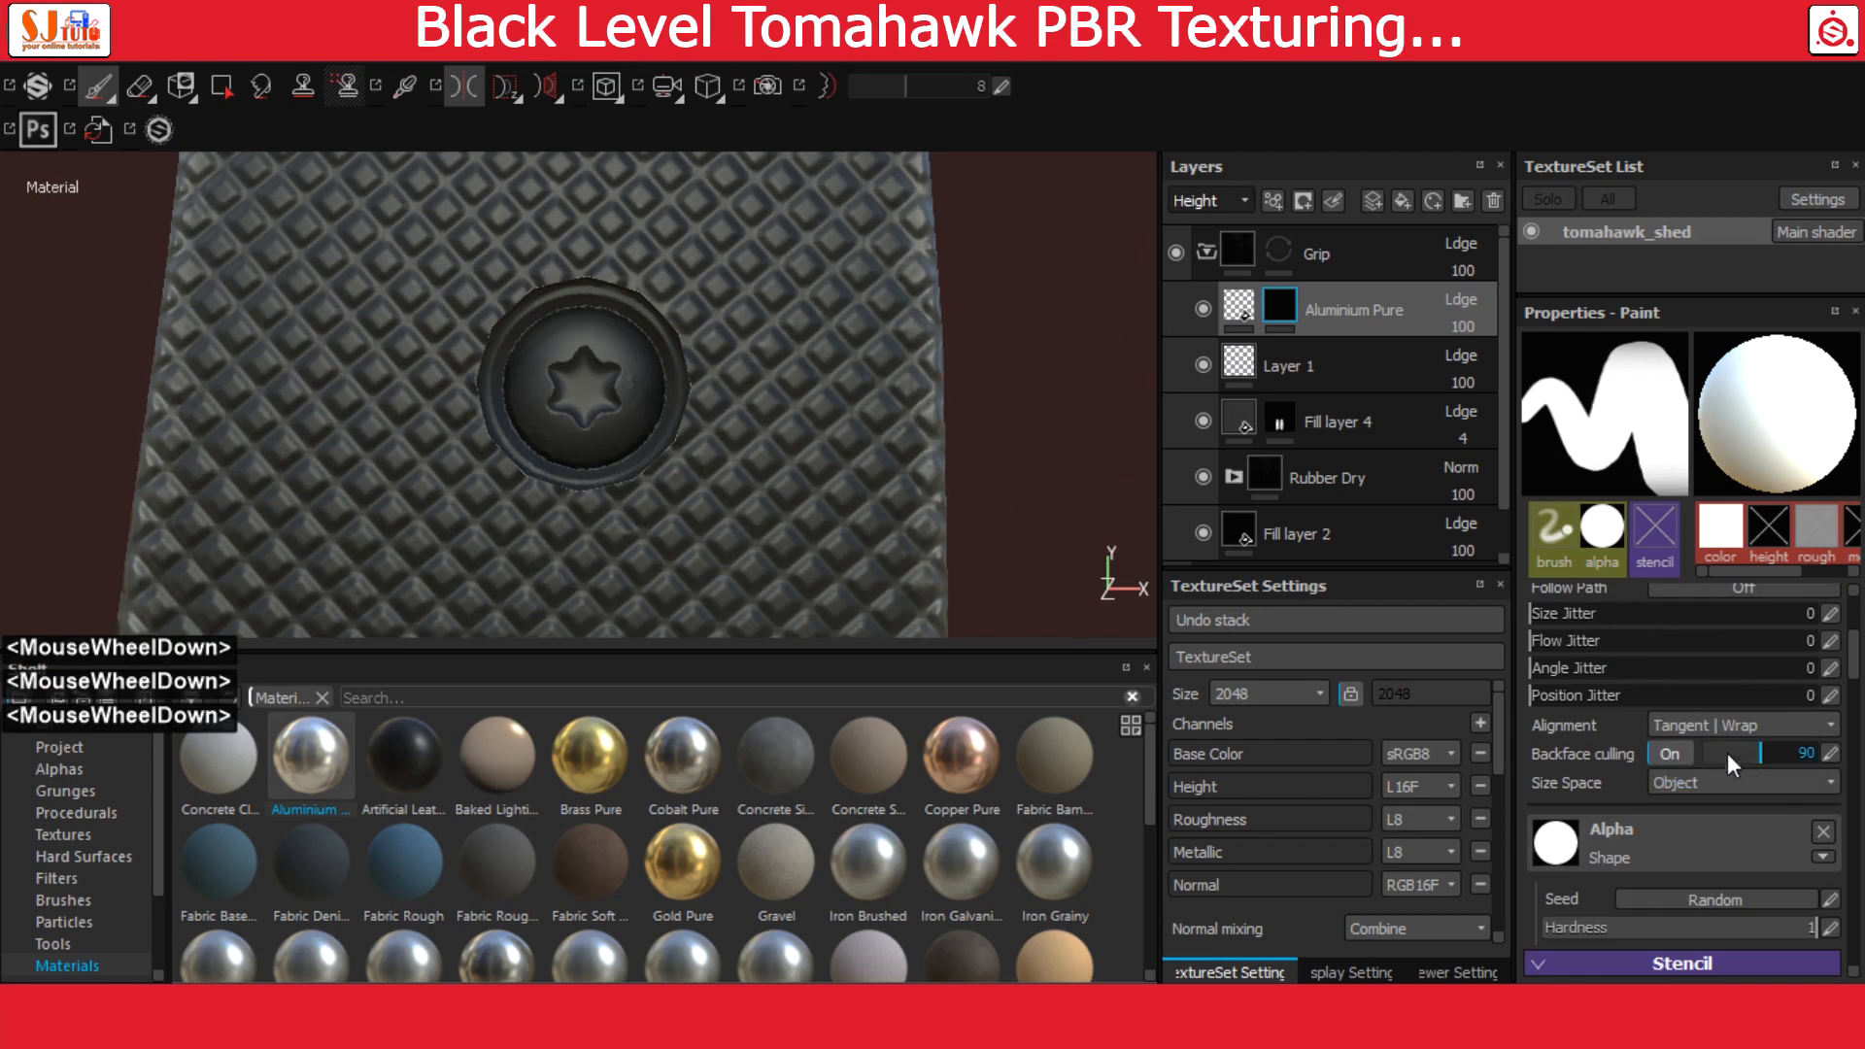
click(1738, 725)
click(1710, 767)
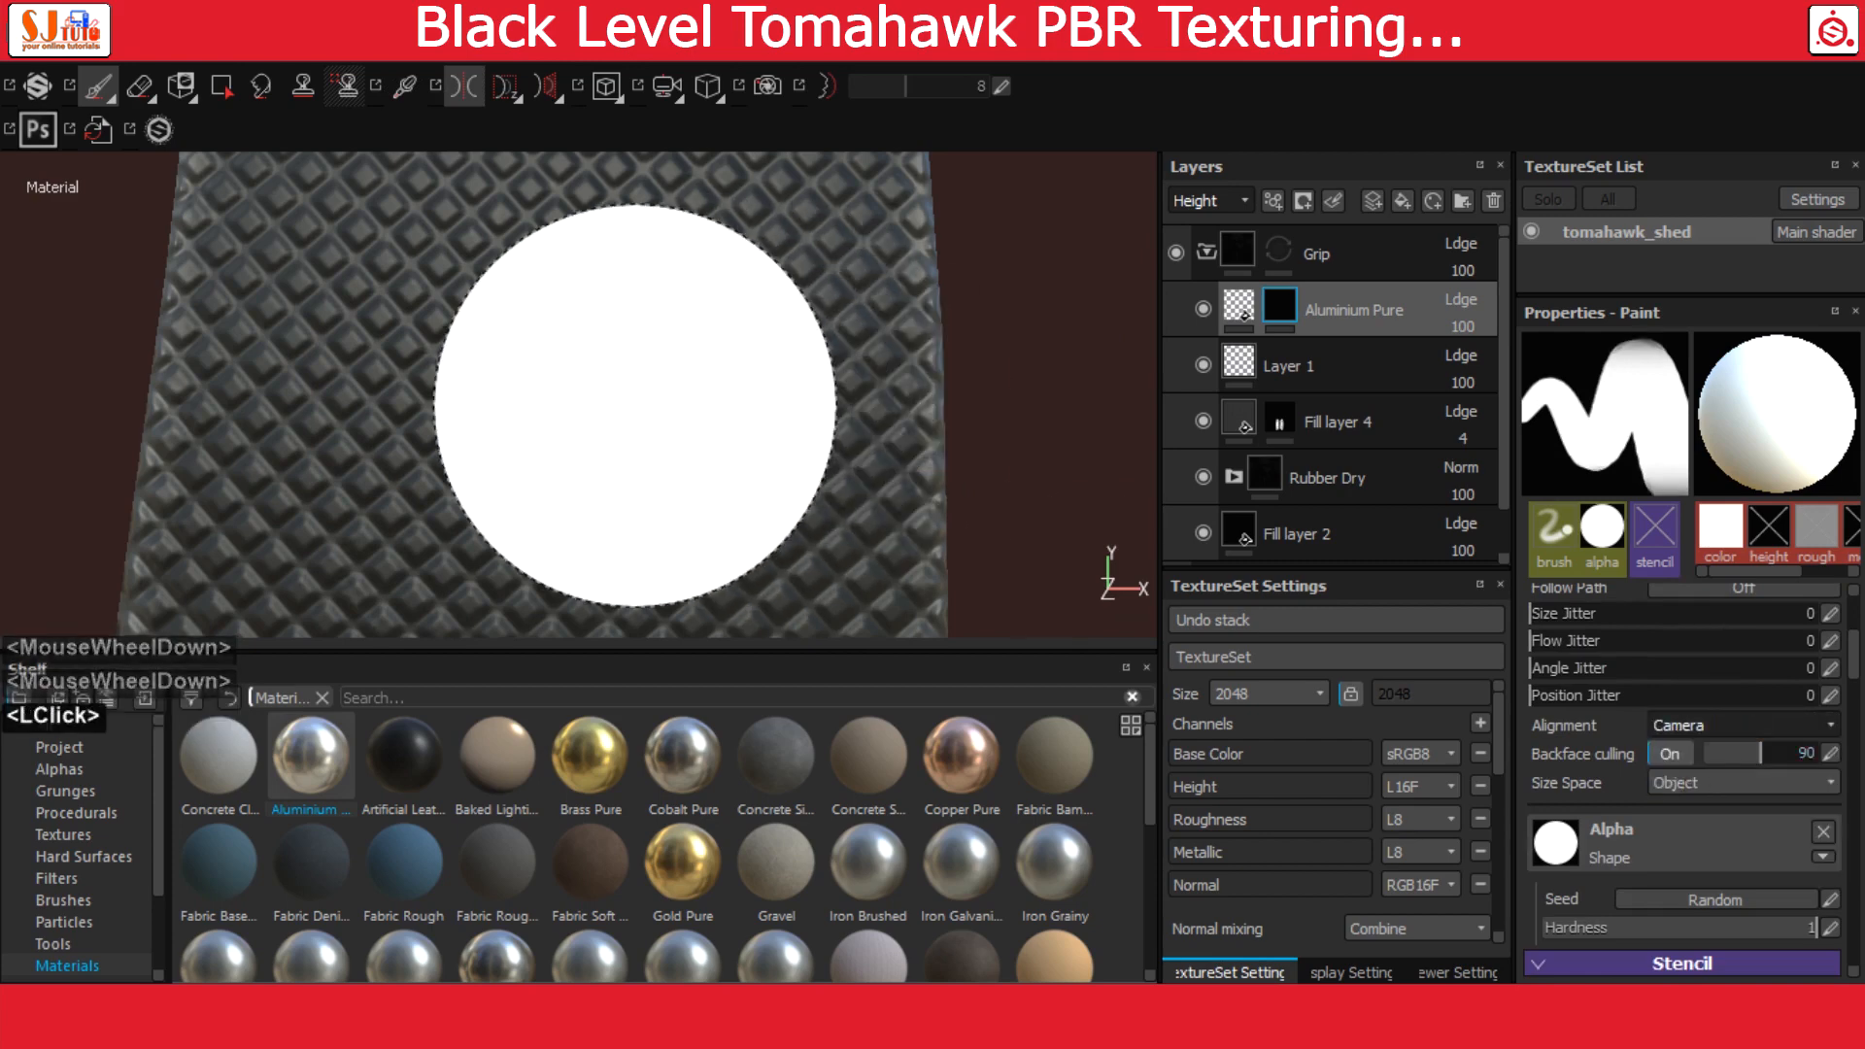
click(1706, 732)
click(1707, 731)
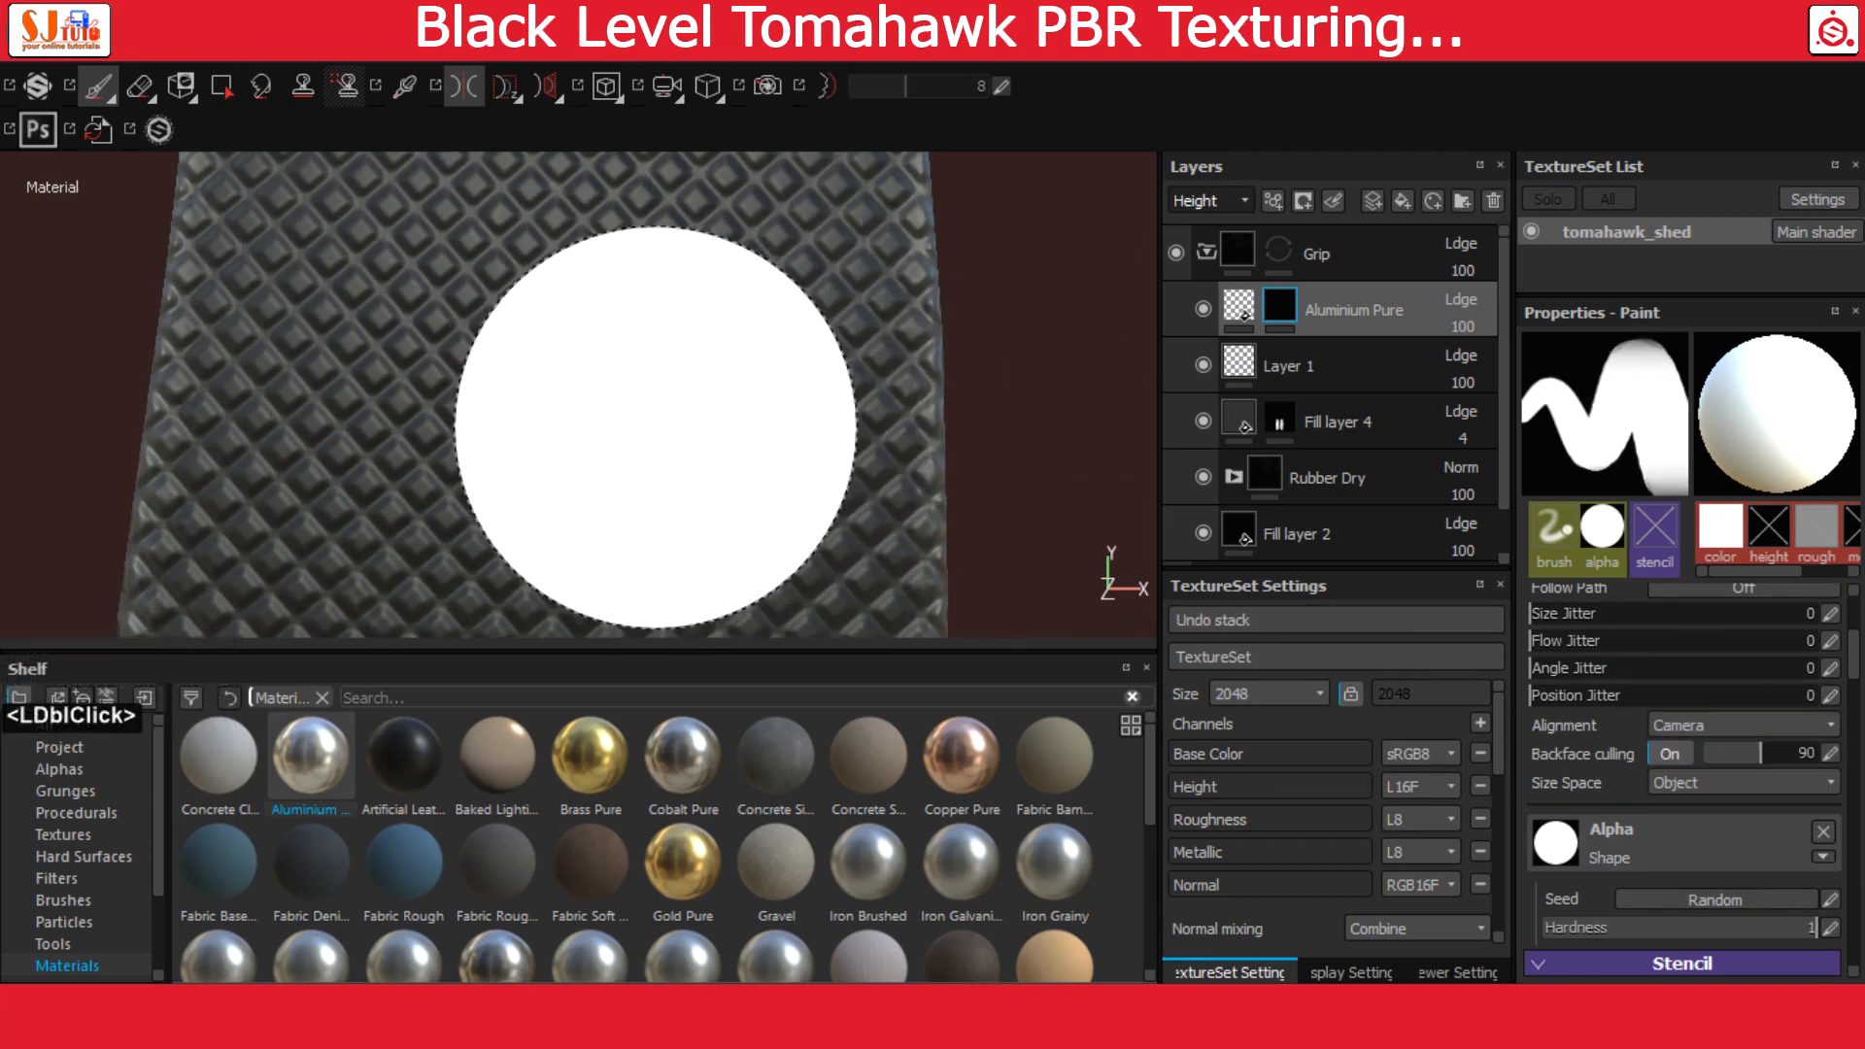
mouse_move(656, 427)
ctrl+right_down()
mouse_move(568, 432)
mouse_move(587, 388)
ctrl+right_up()
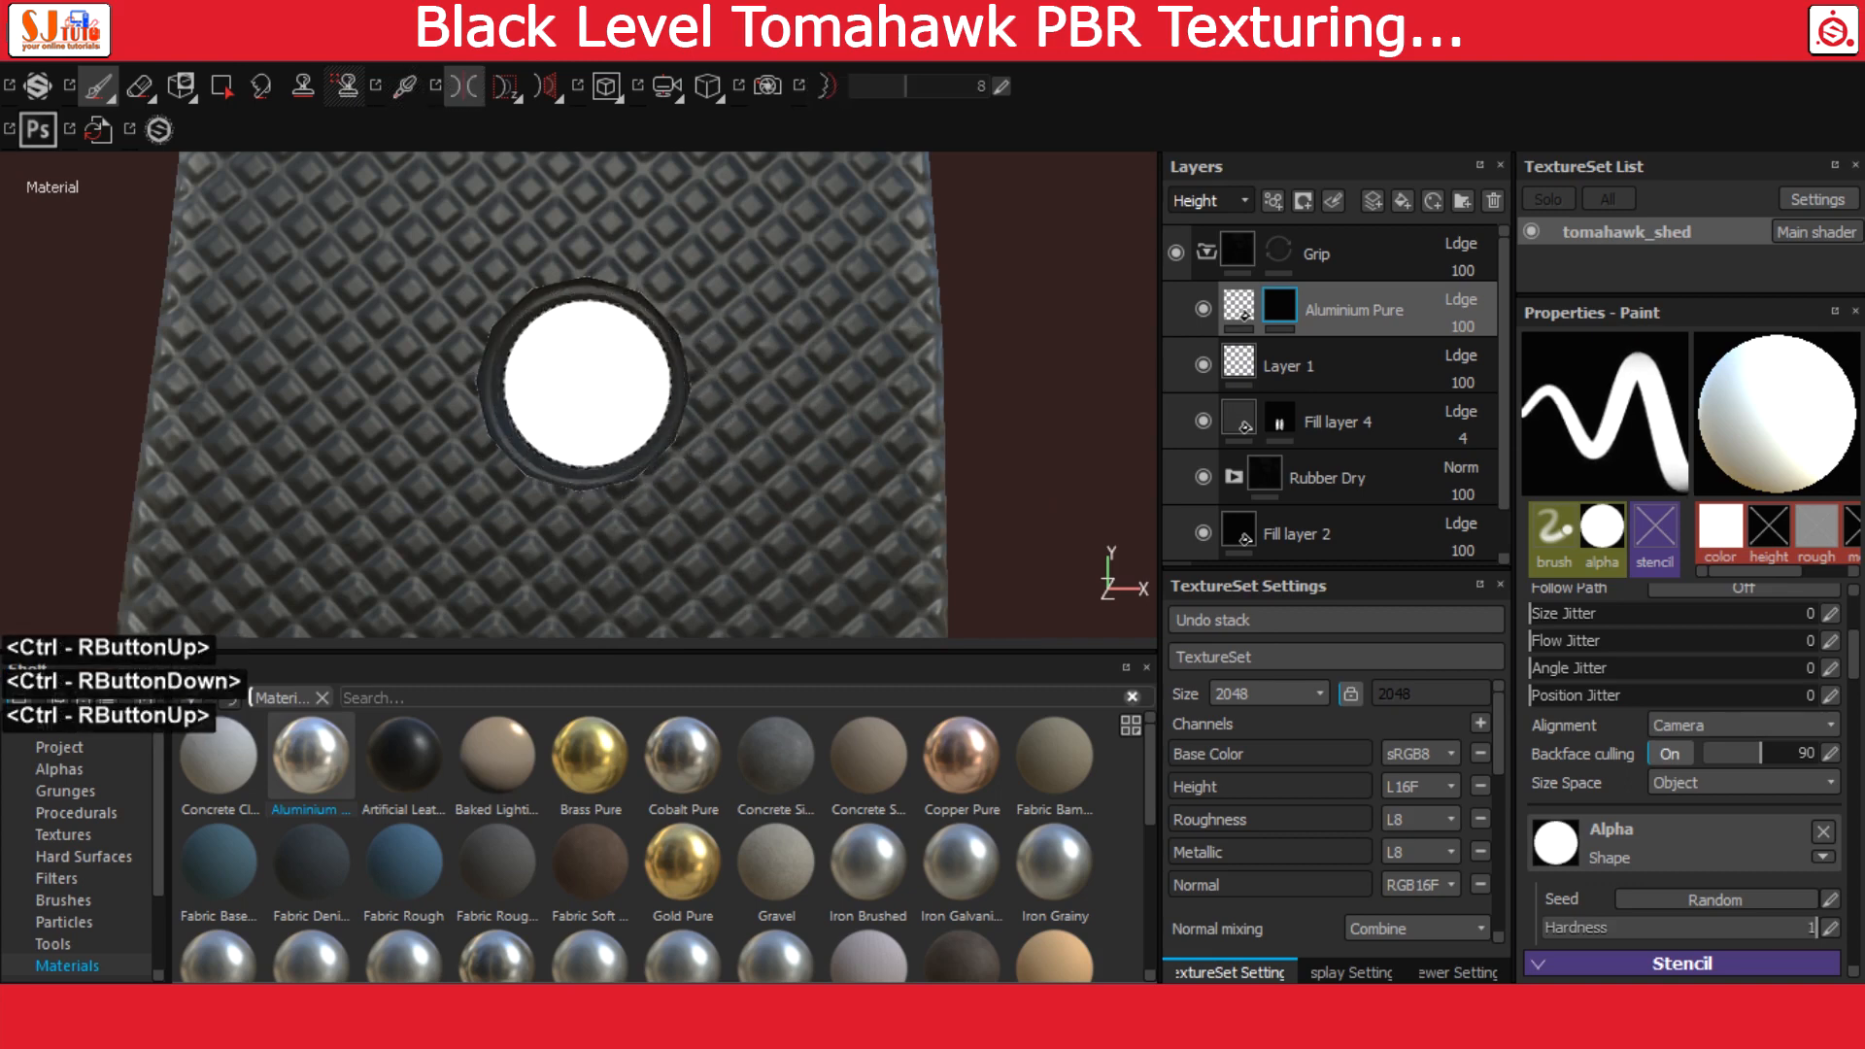
click(583, 387)
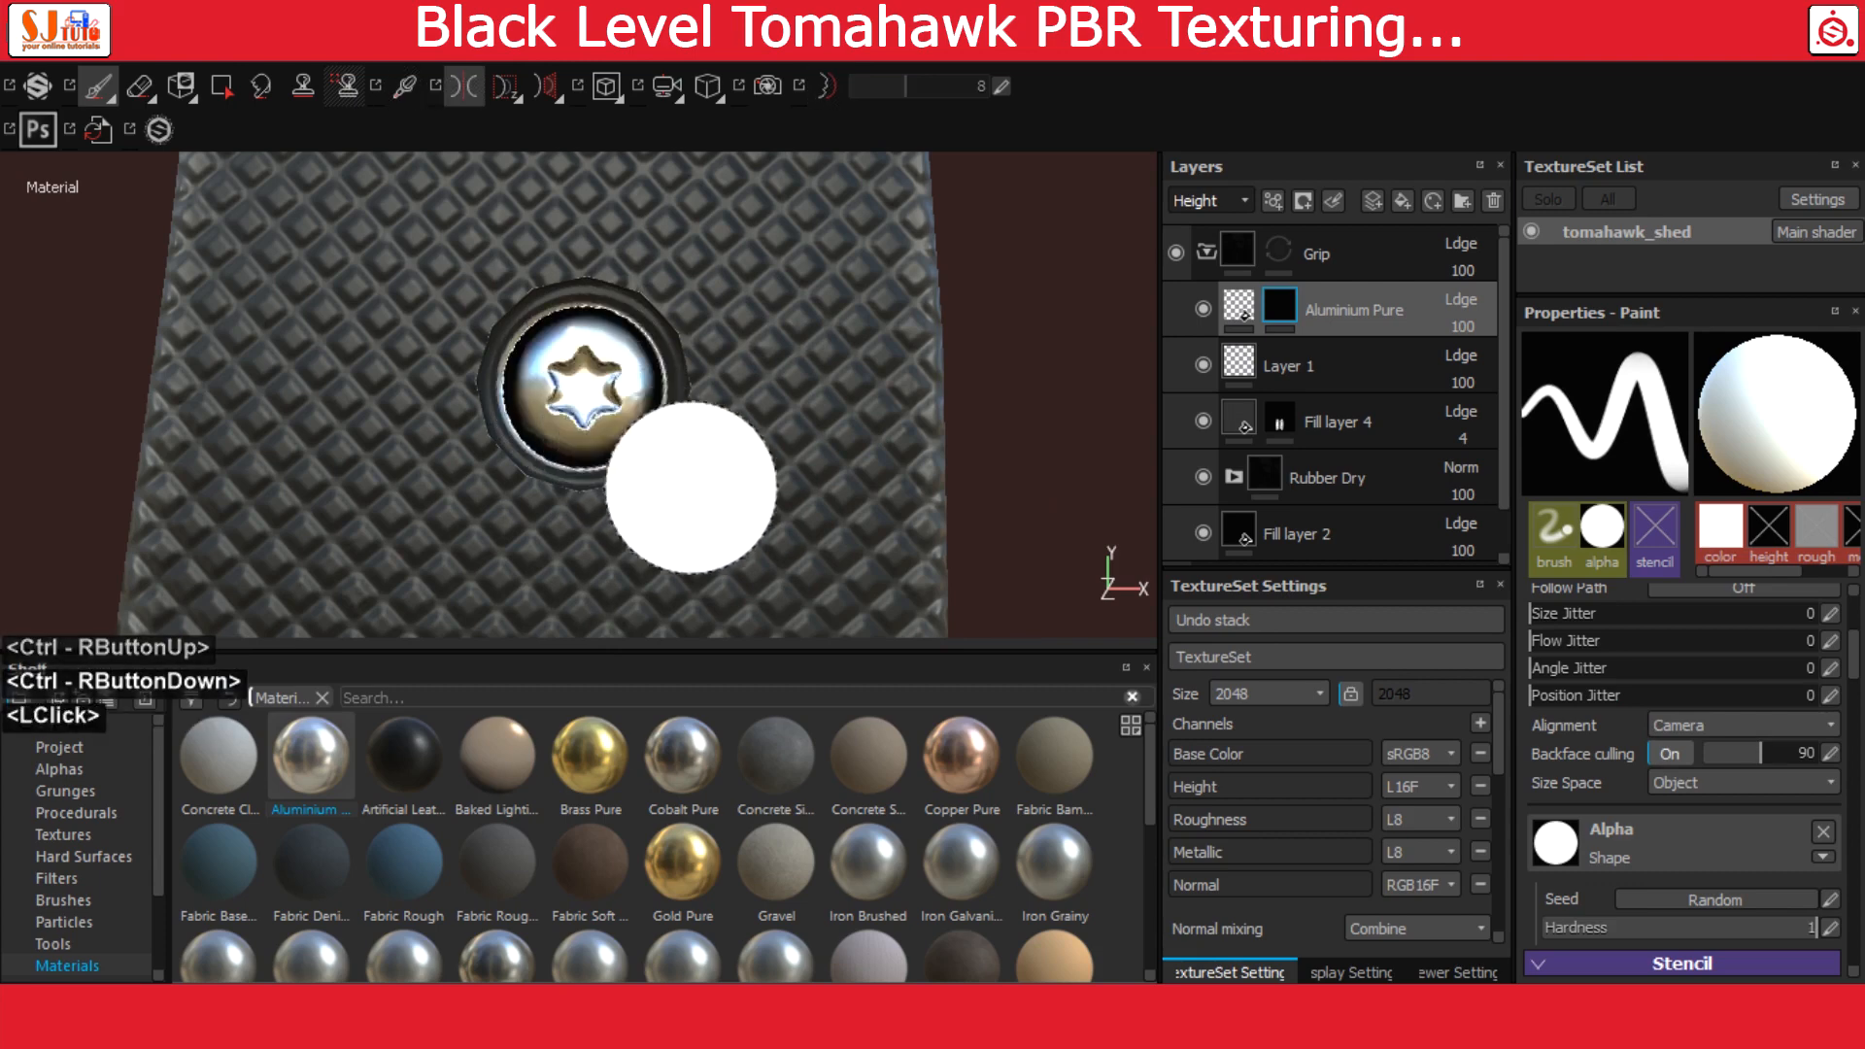
alt+right_drag(845, 491, 647, 373)
alt+middle_drag(648, 373, 612, 358)
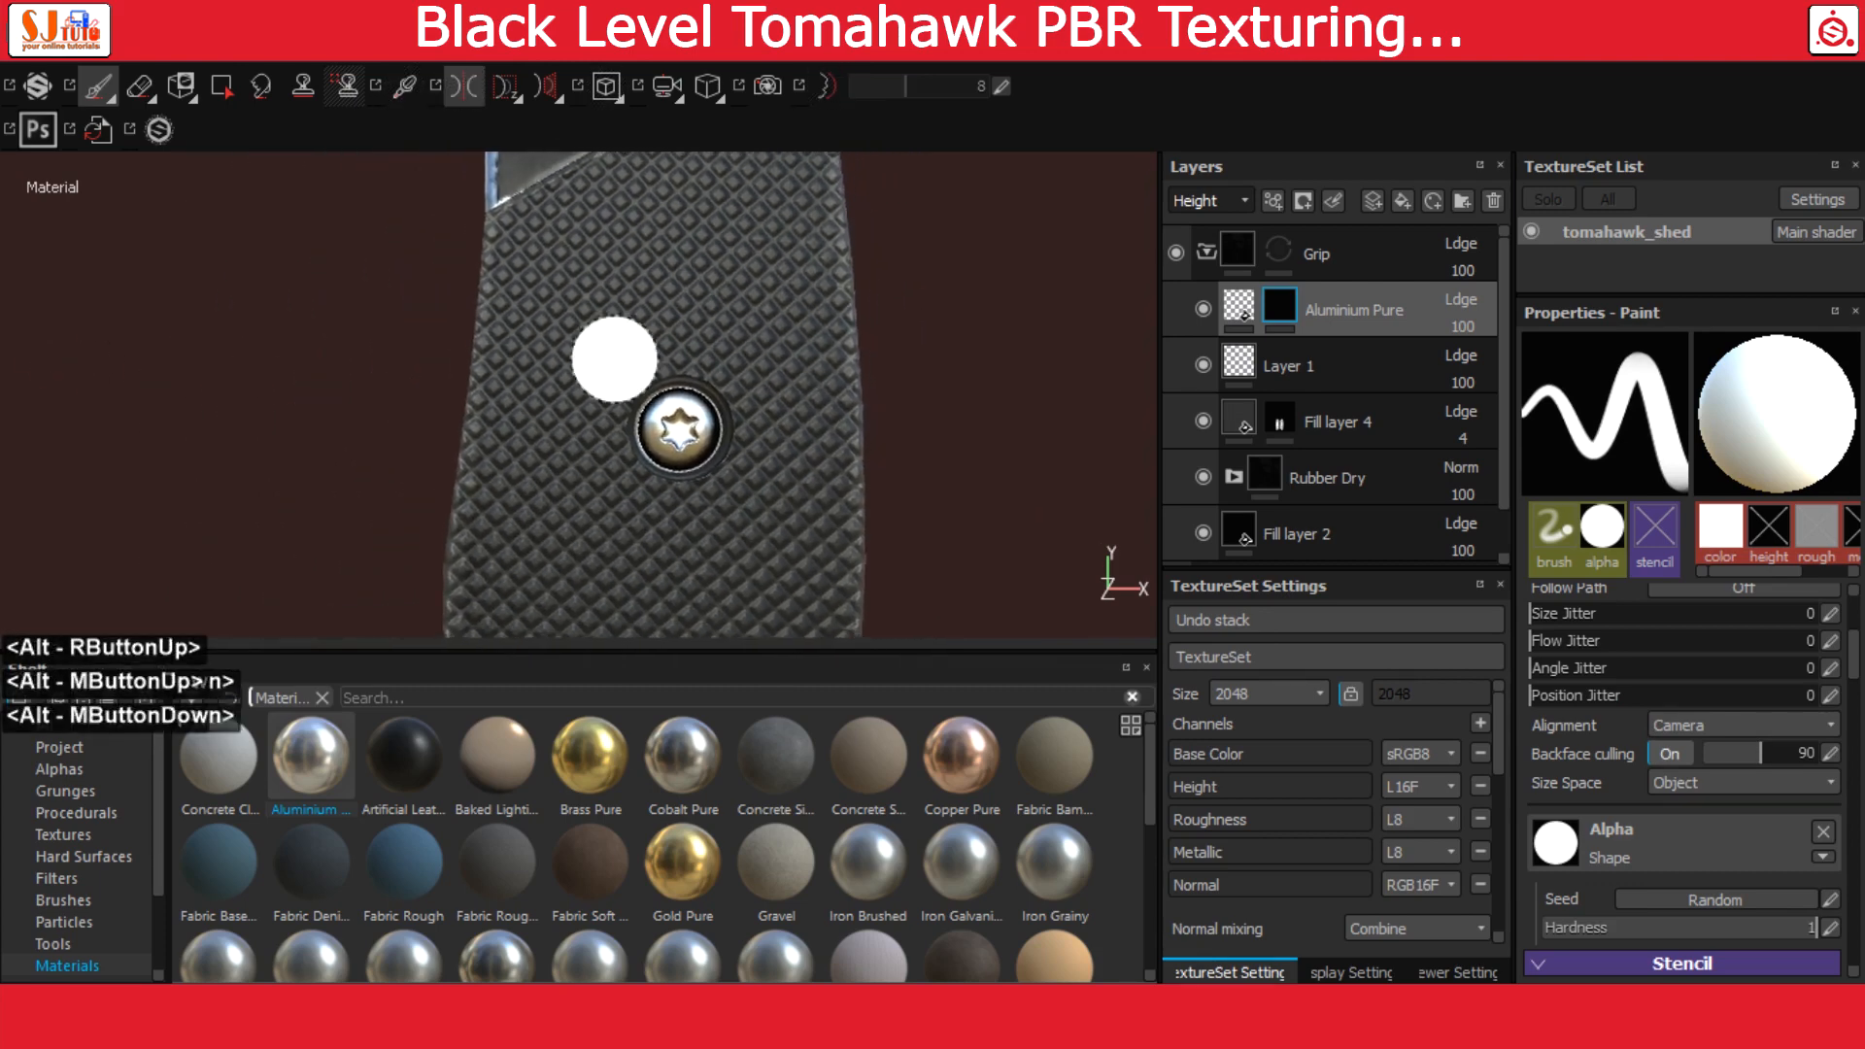
key(ctrl+z)
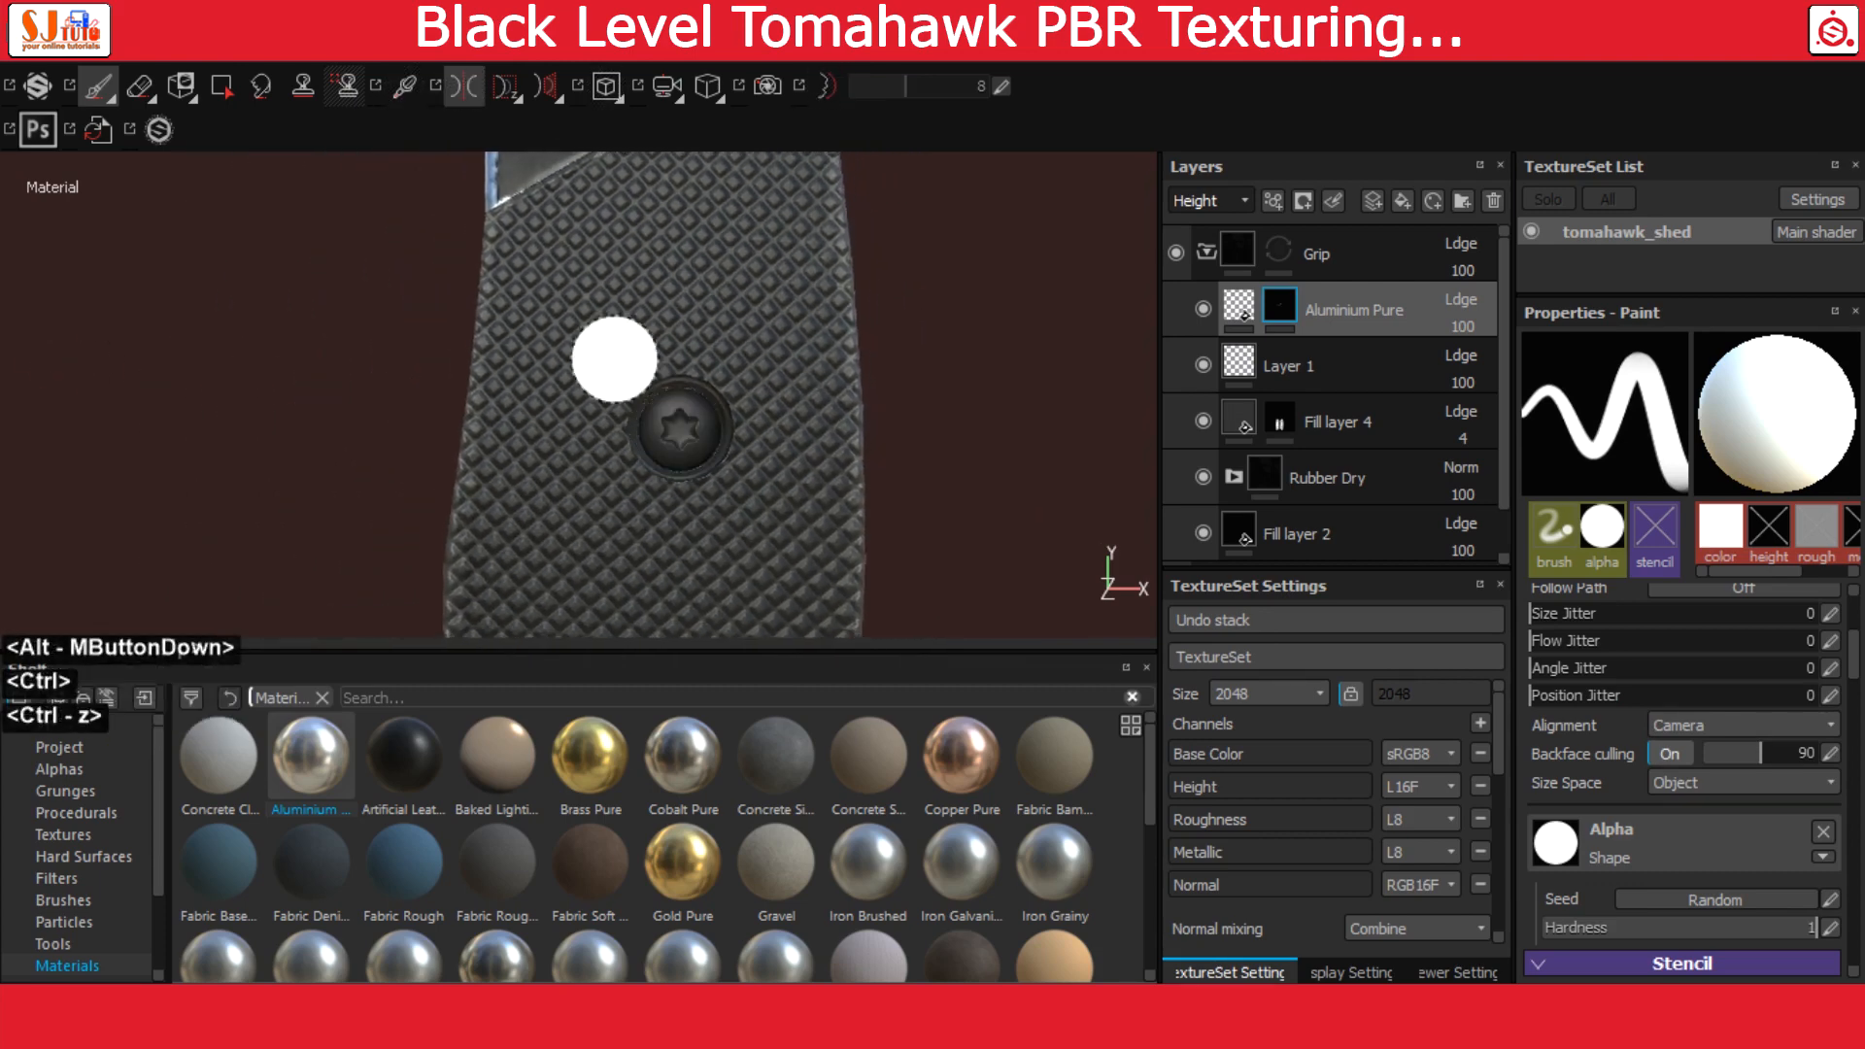
Toggle symmetry off and back on, and paint the aluminium mask over the upper Torx screw
click(510, 96)
click(465, 98)
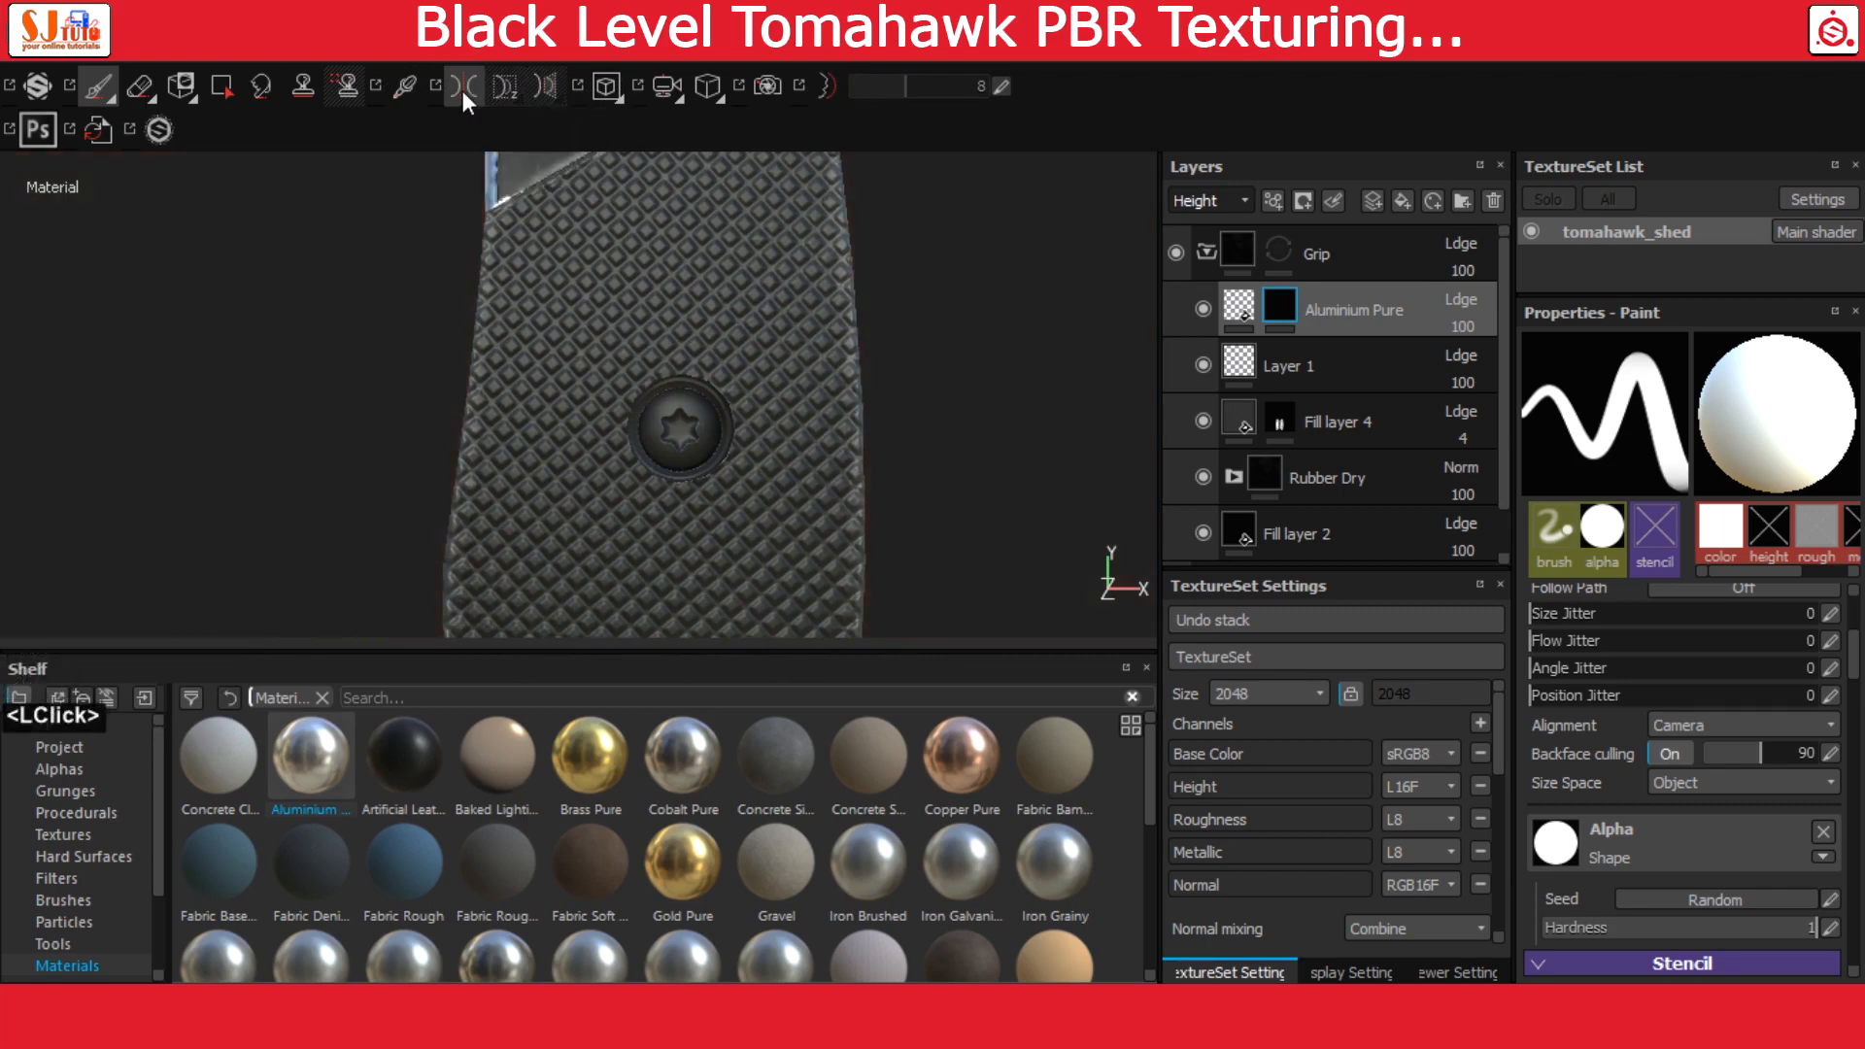
scroll(700, 437, down, 3)
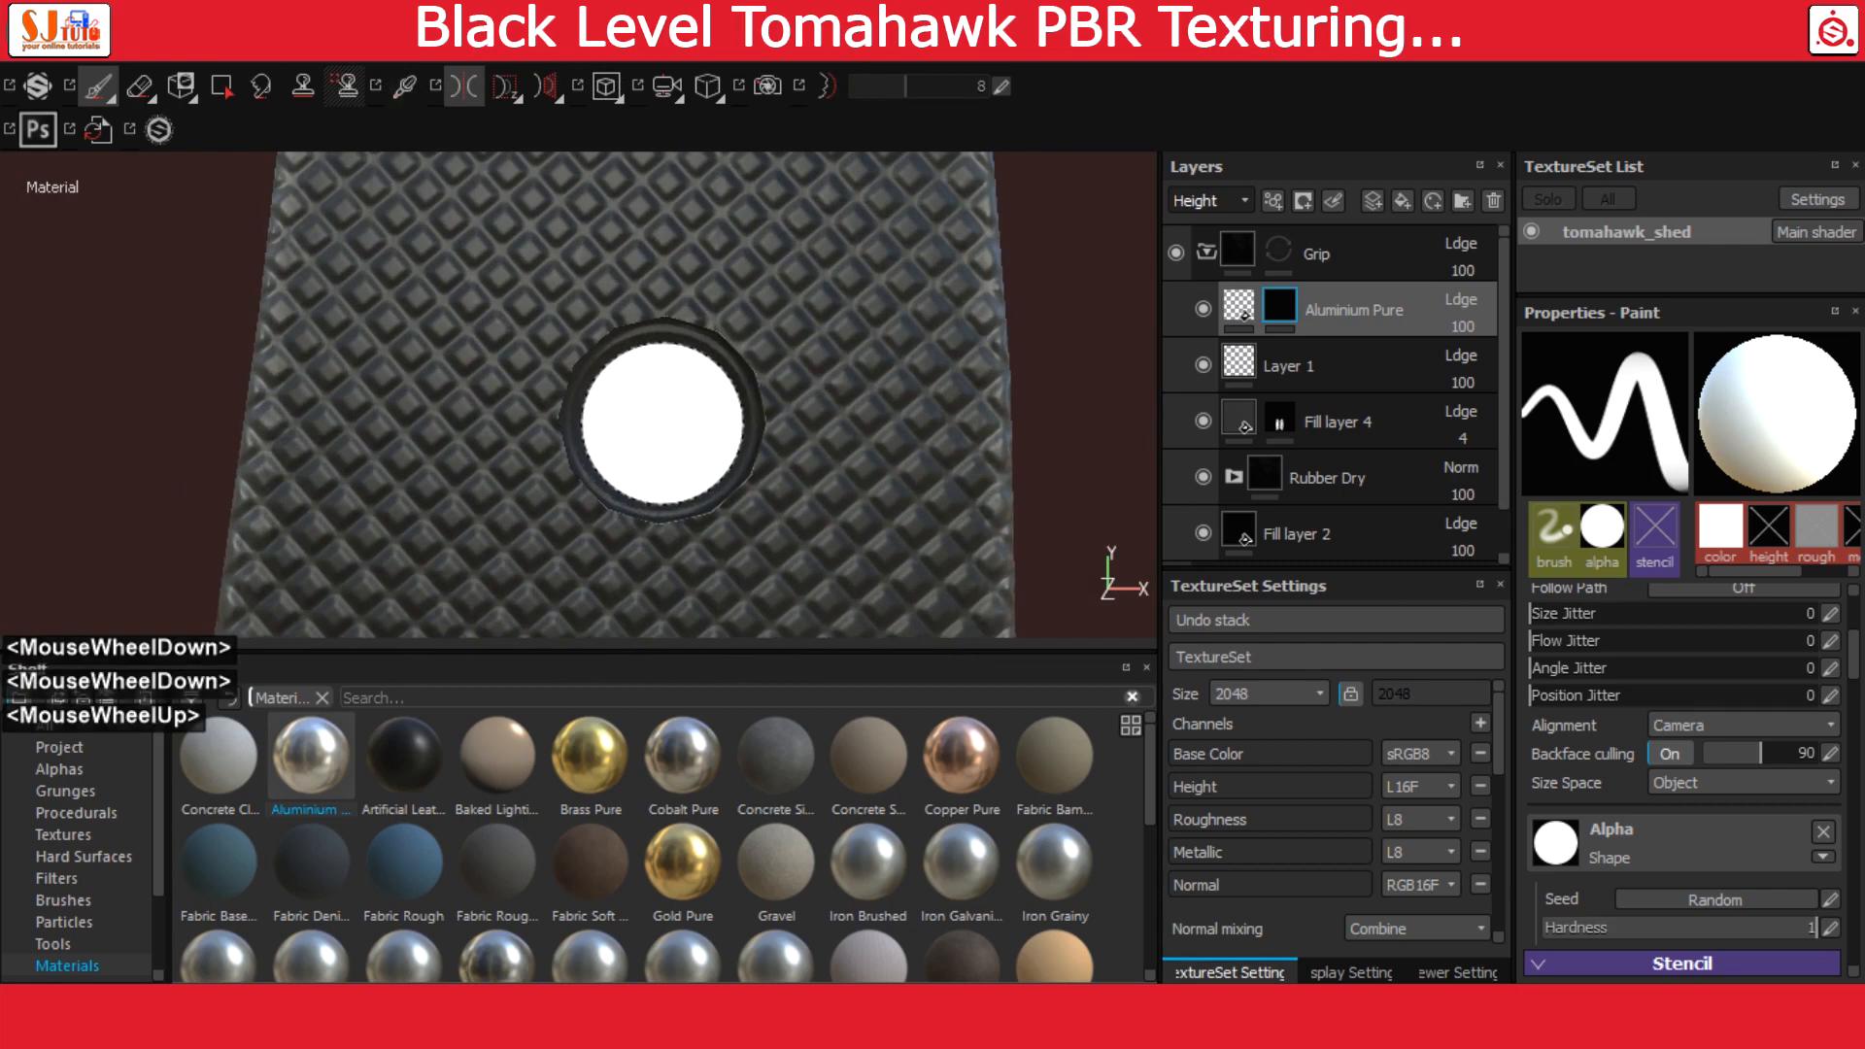
click(662, 423)
Paint the aluminium mask over the Torx screw in the grip's lower recess
alt+right_drag(945, 475, 78, 355)
alt+right_drag(855, 437, 412, 320)
alt+middle_drag(878, 465, 838, 177)
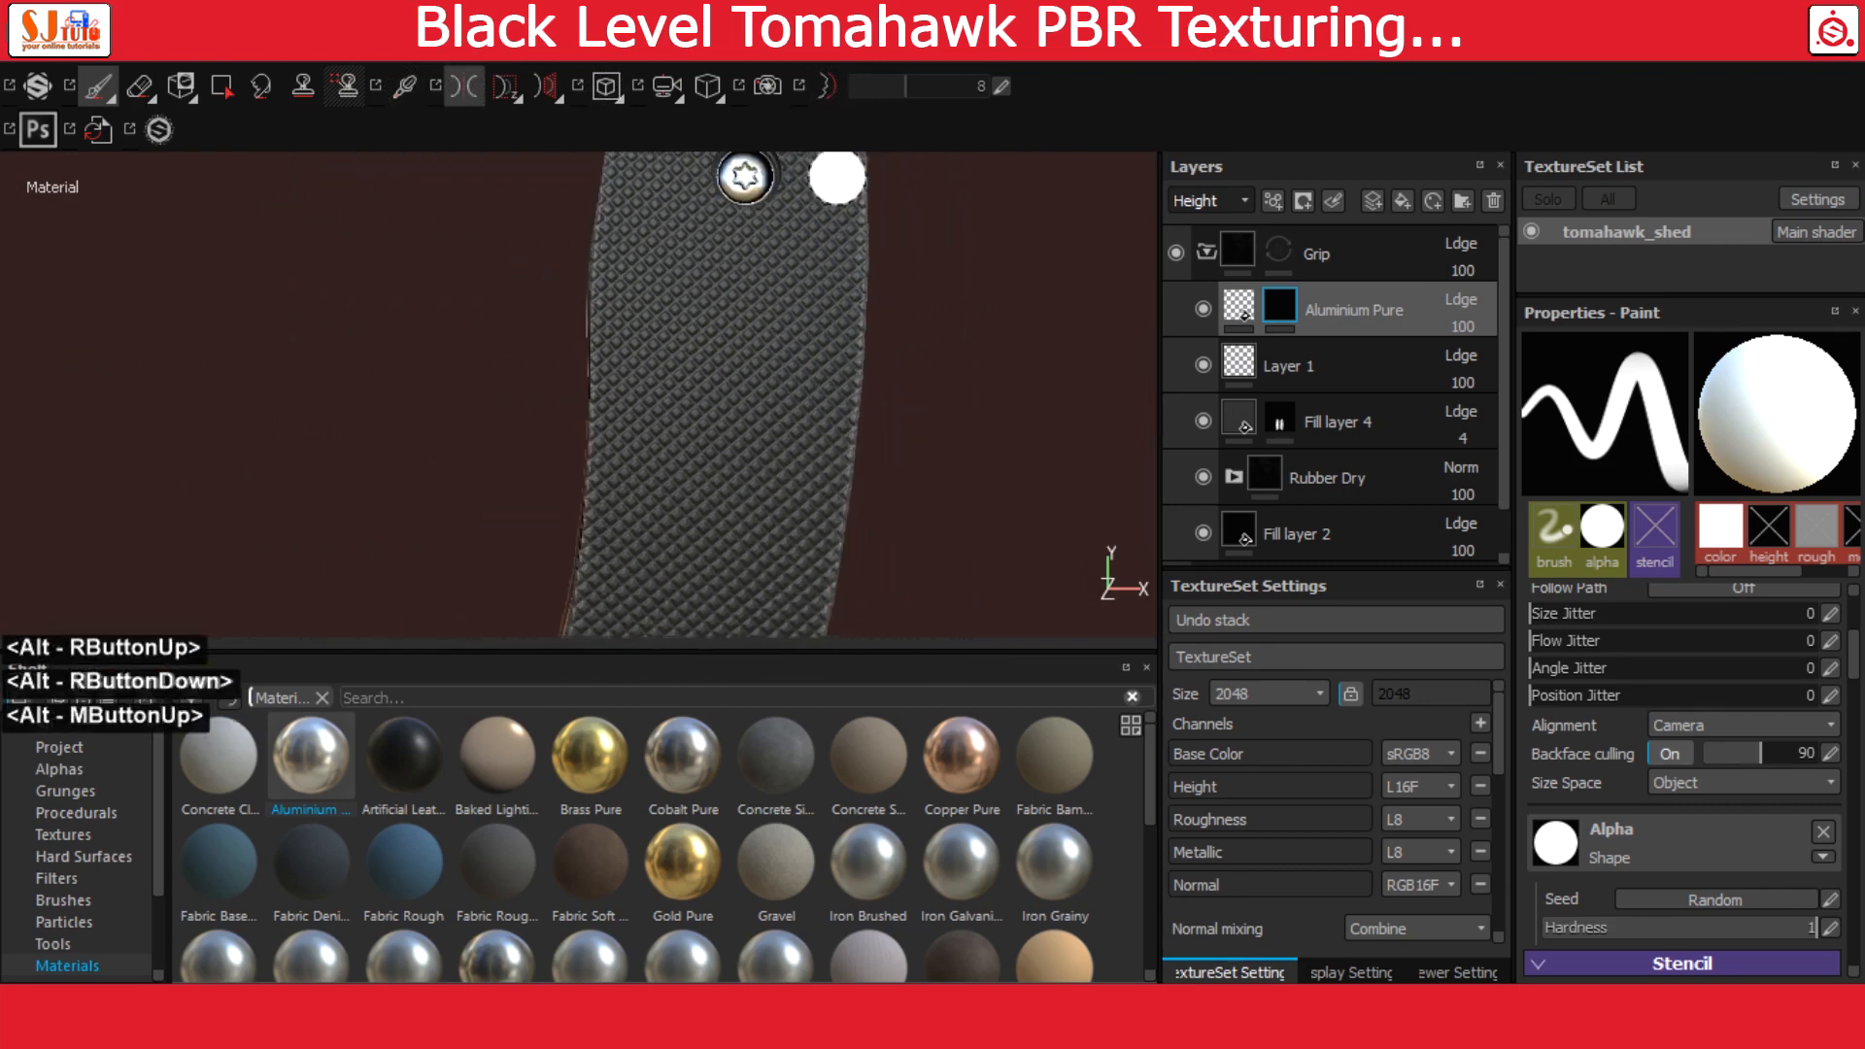
alt+middle_drag(843, 618, 845, 346)
alt+middle_drag(620, 483, 637, 359)
alt+right_drag(640, 358, 819, 395)
alt+middle_drag(633, 281, 544, 452)
alt+right_drag(540, 451, 675, 459)
alt+middle_drag(675, 458, 571, 325)
alt+right_drag(571, 325, 835, 505)
alt+middle_drag(724, 418, 708, 379)
alt+right_drag(708, 379, 777, 403)
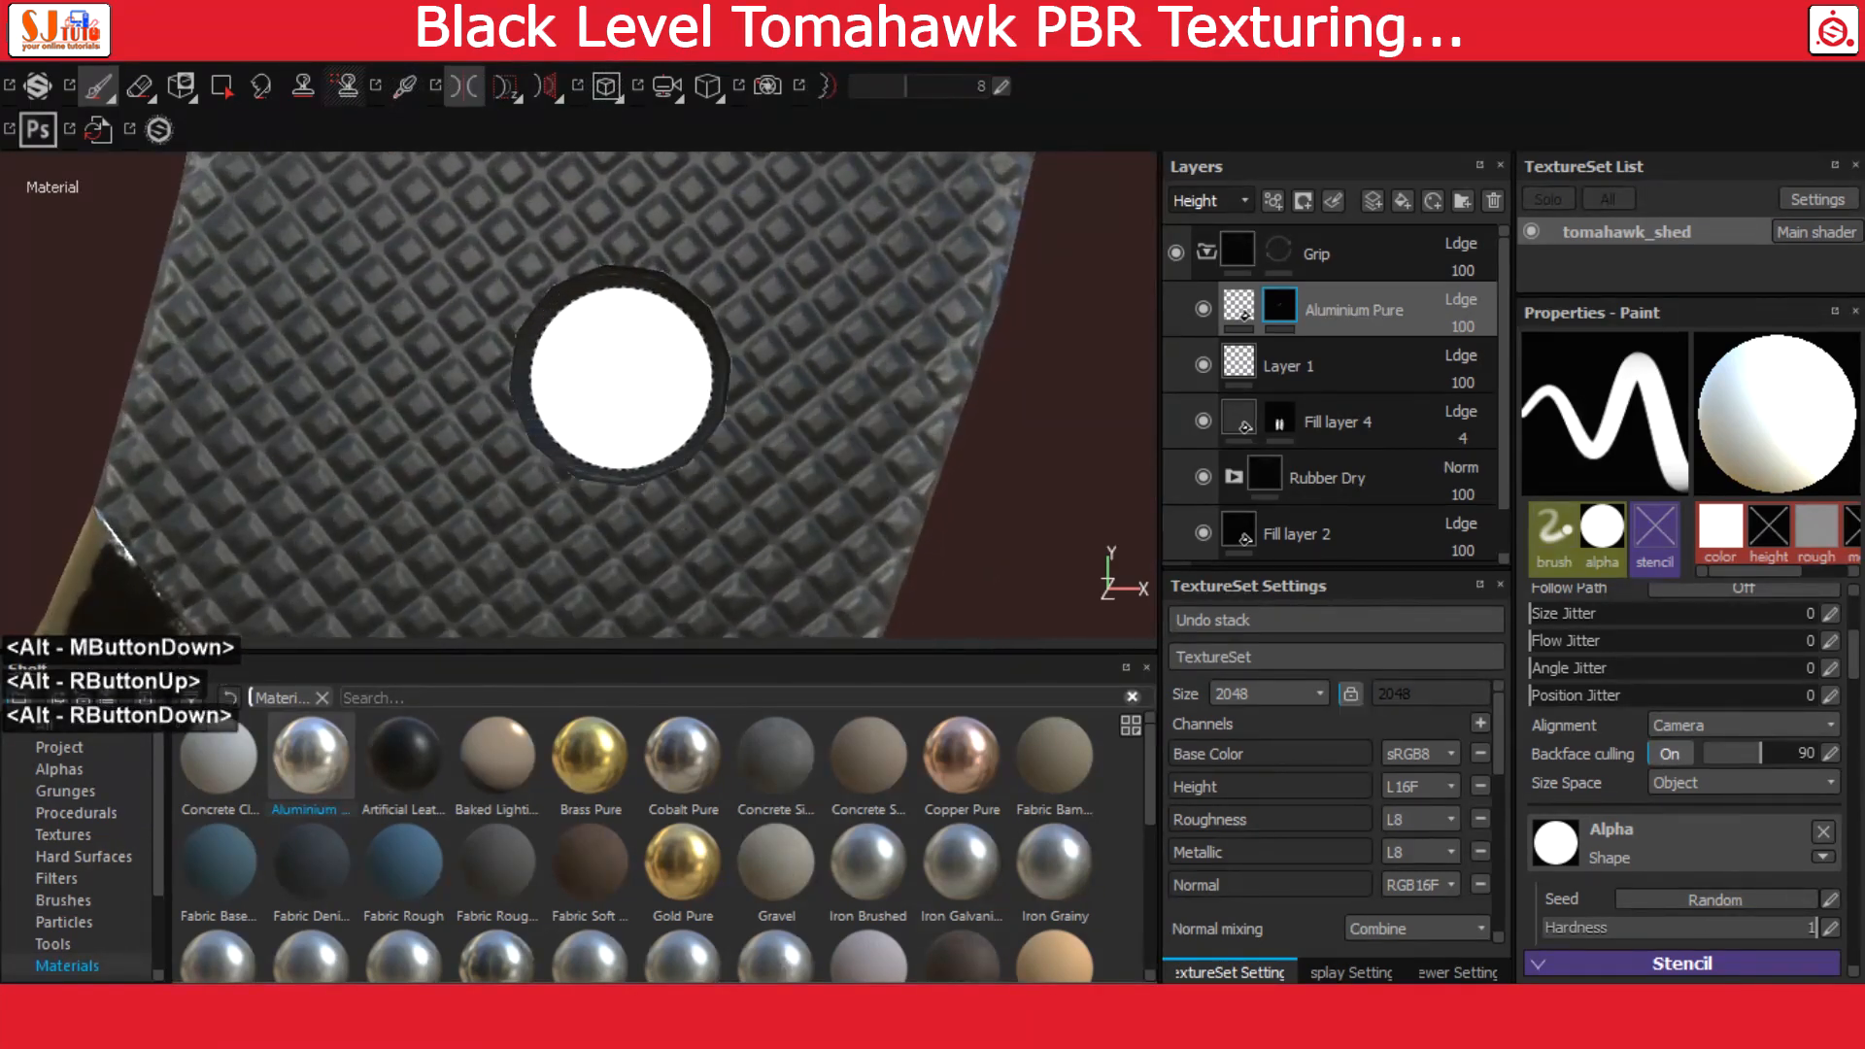
click(623, 377)
Turn off symmetry painting and review both aluminium screws on the grip
mouse_move(741, 429)
alt+right_down()
mouse_move(529, 337)
mouse_move(499, 370)
mouse_move(449, 352)
alt+right_up()
alt+middle_drag(622, 374, 626, 477)
alt+right_drag(626, 478, 129, 282)
alt+drag(456, 535, 495, 423)
click(456, 85)
alt+drag(586, 278, 767, 524)
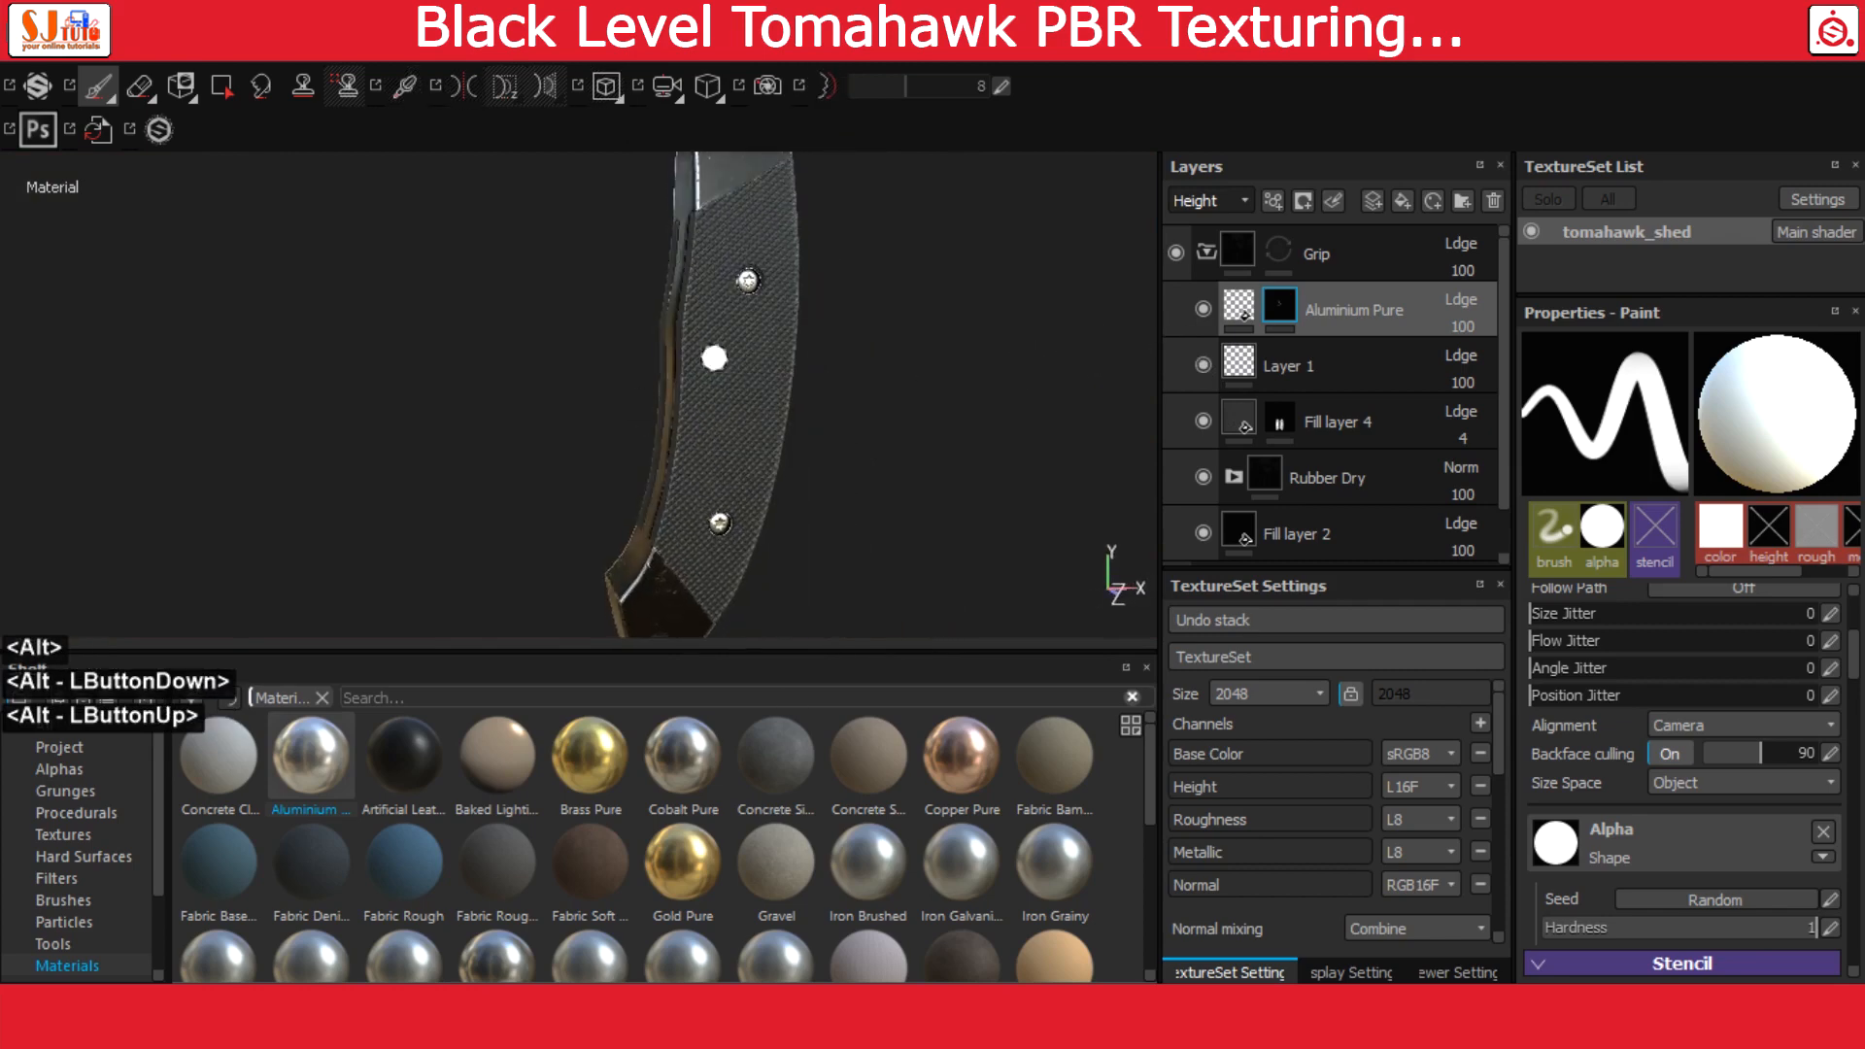
alt+middle_drag(768, 524, 854, 495)
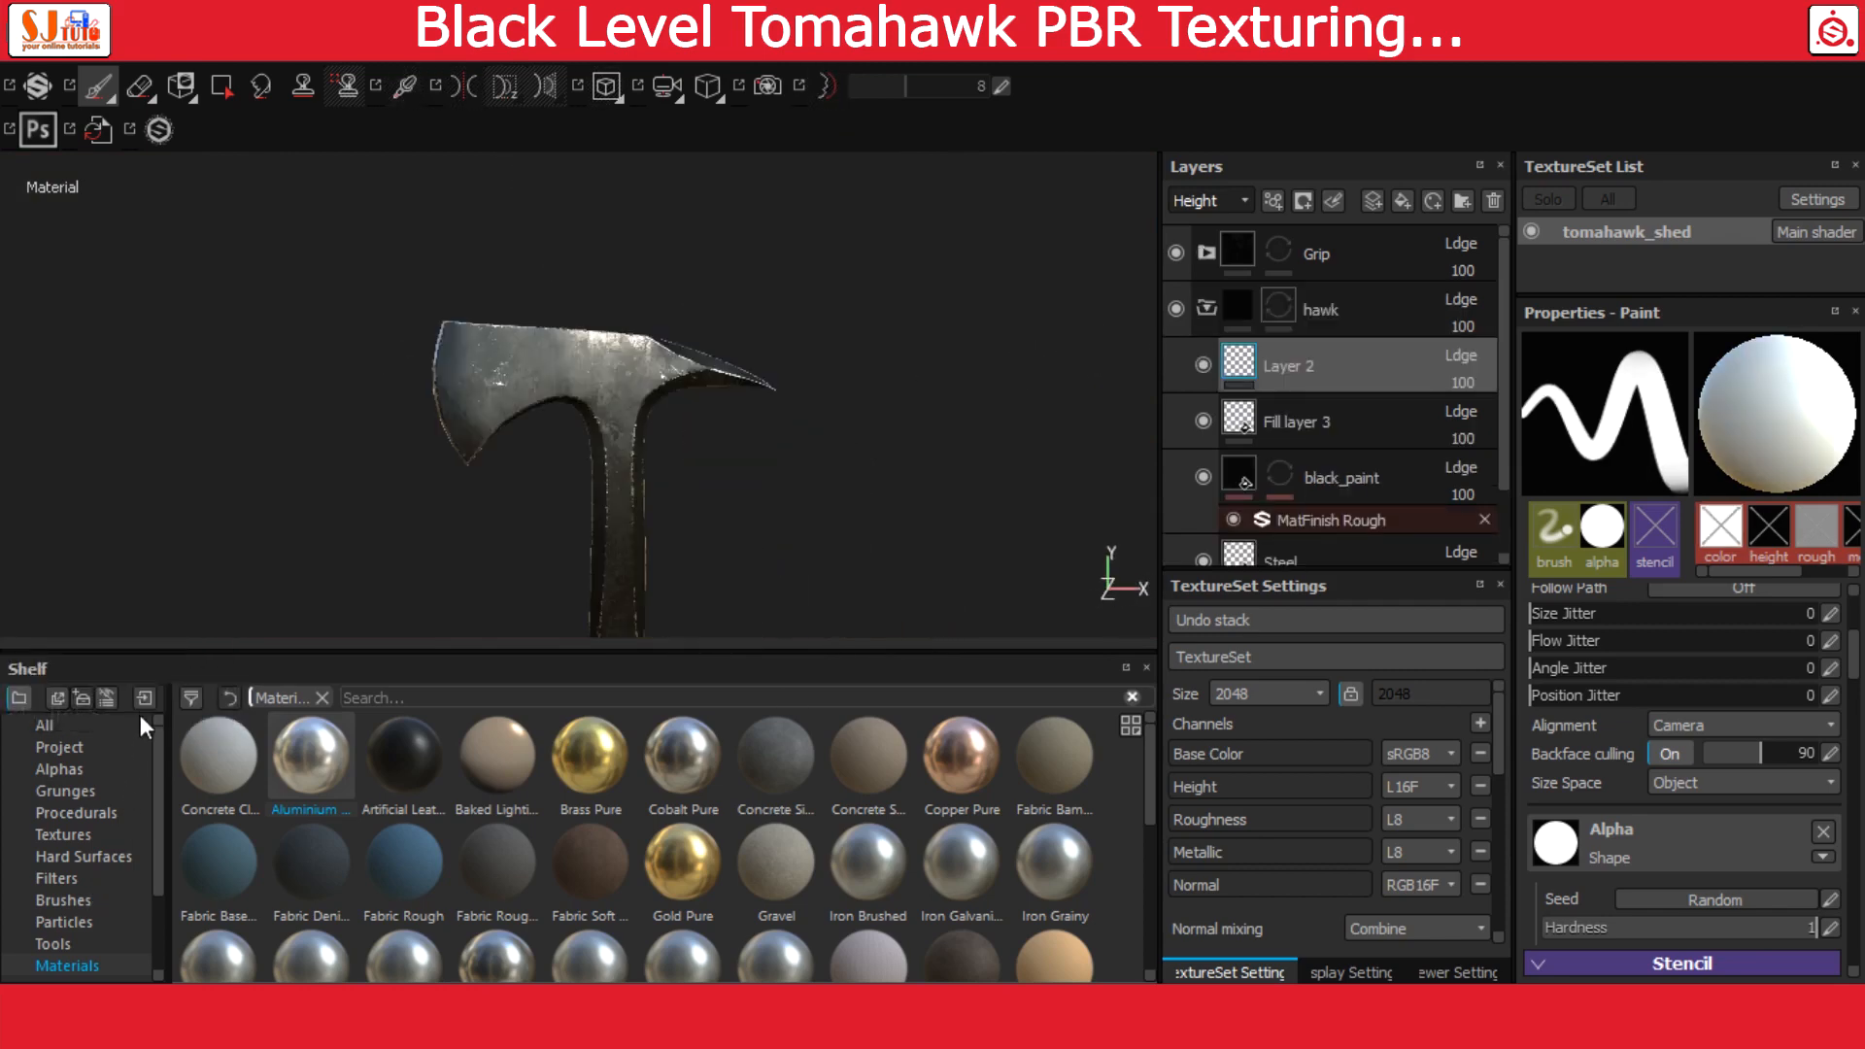
Import black level logo.psd as an alpha into the project 'tomahawk'
click(144, 698)
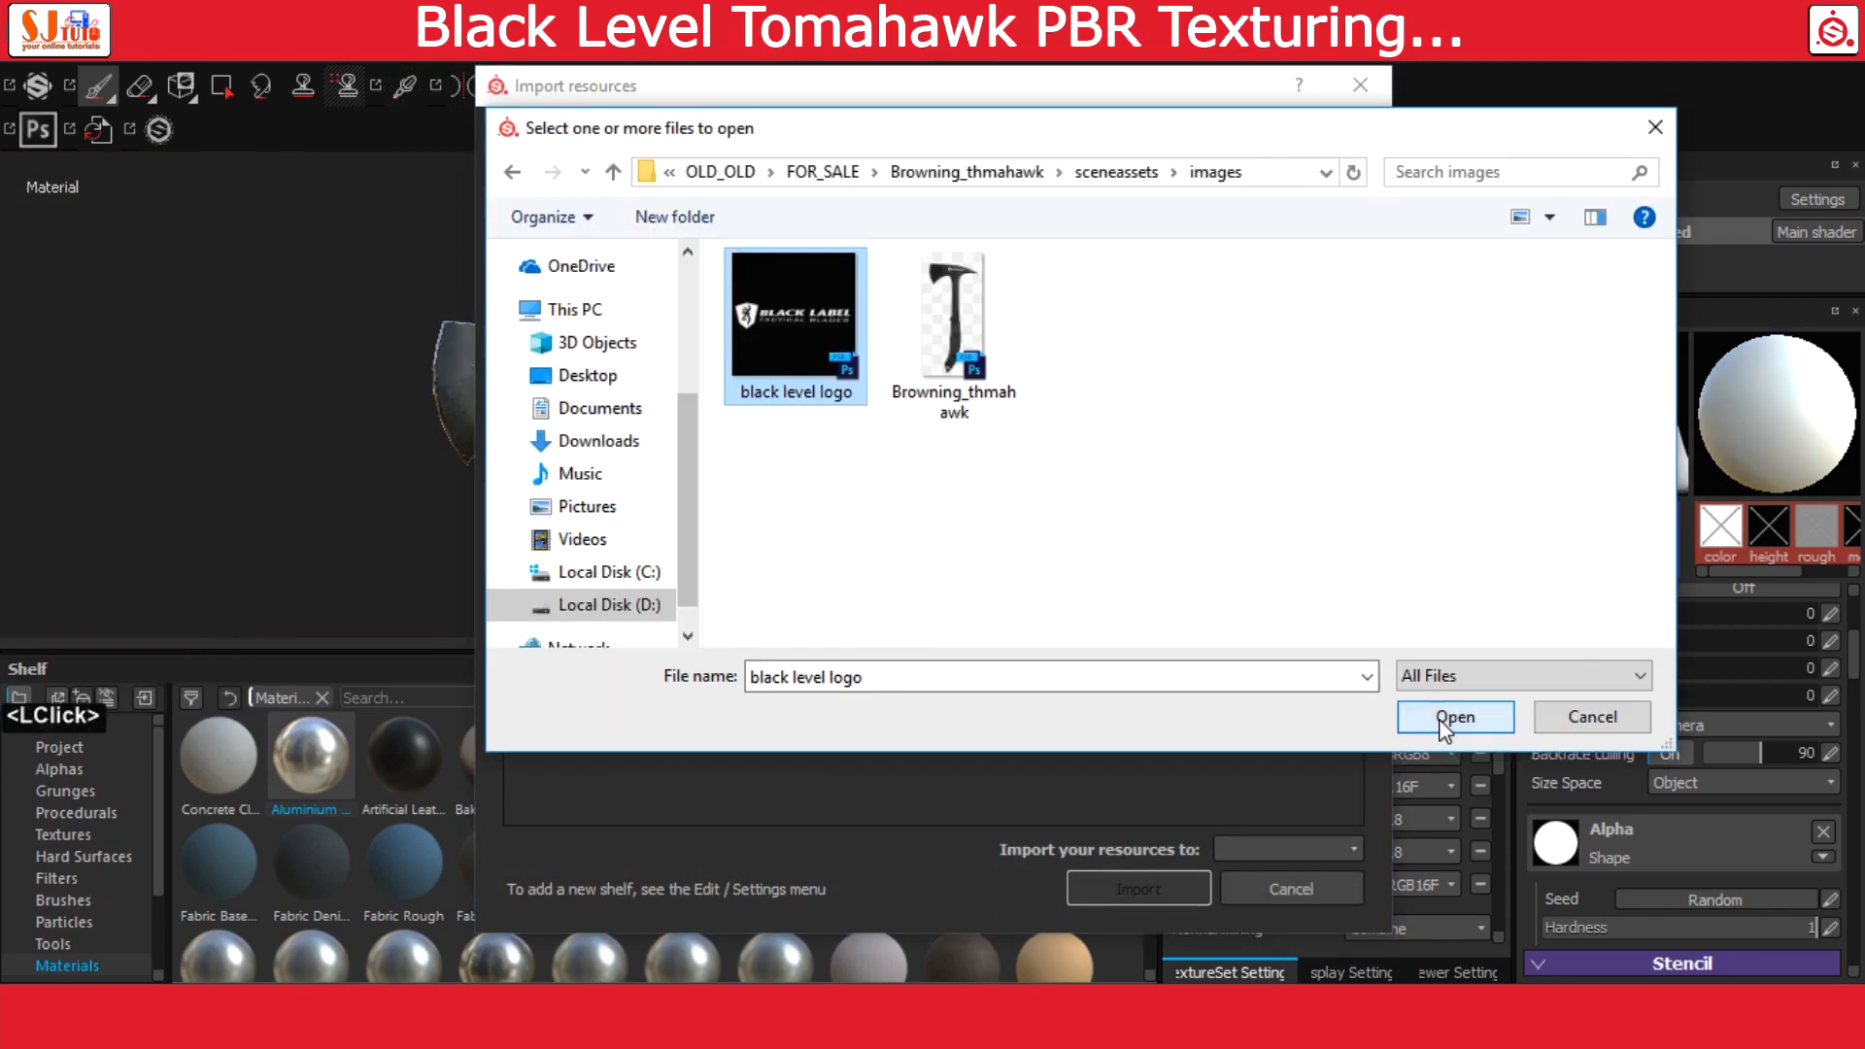
click(1449, 712)
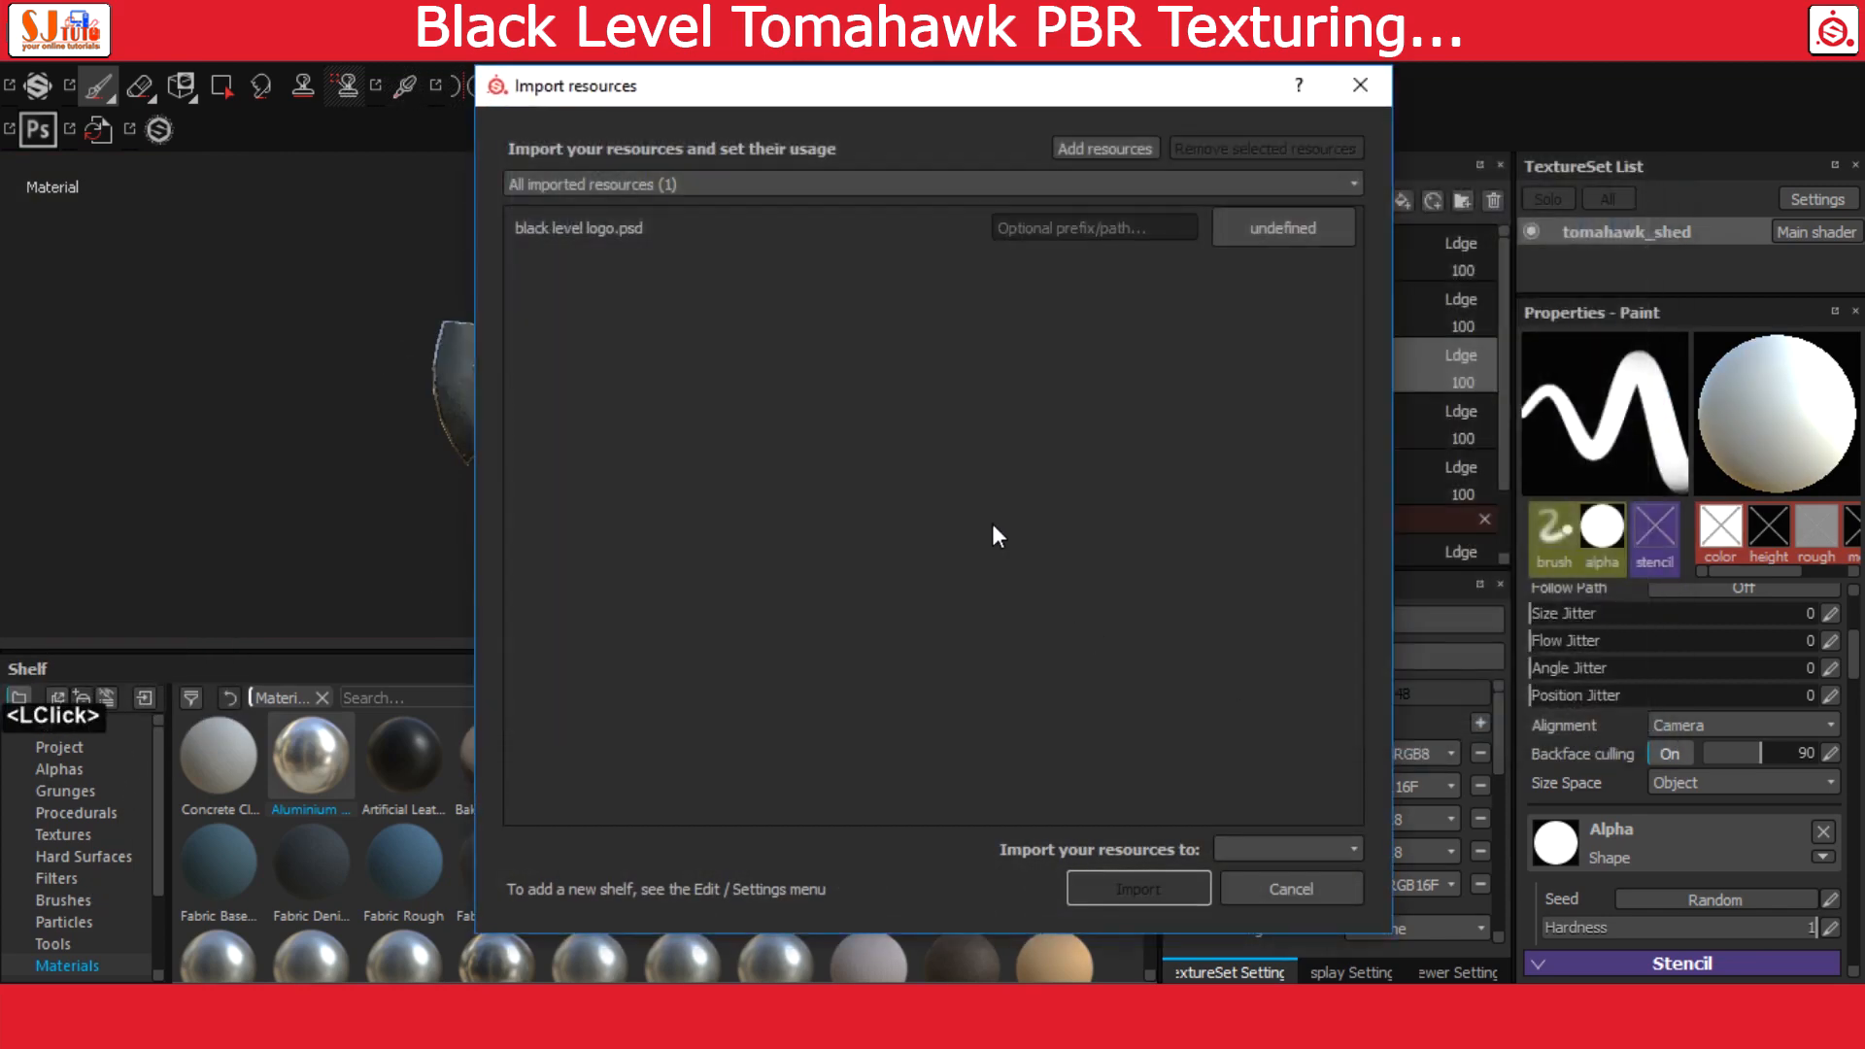
click(1252, 242)
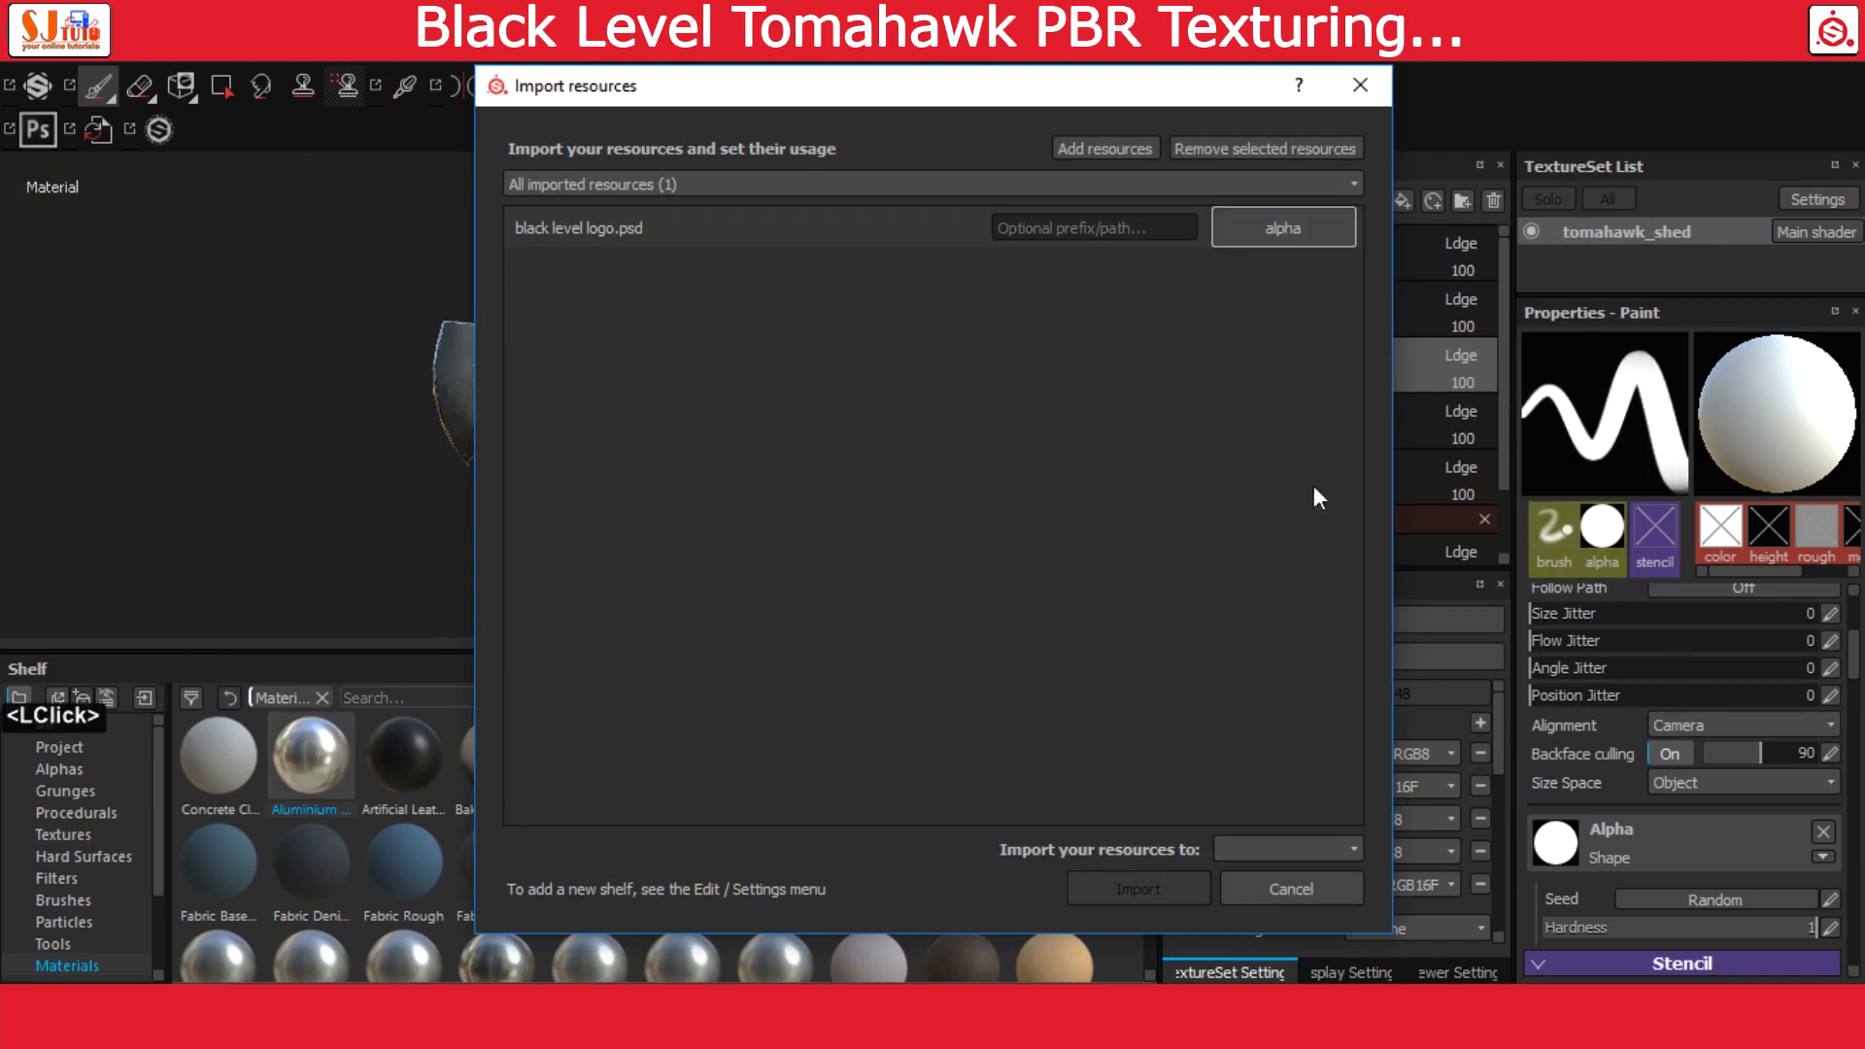
click(1294, 888)
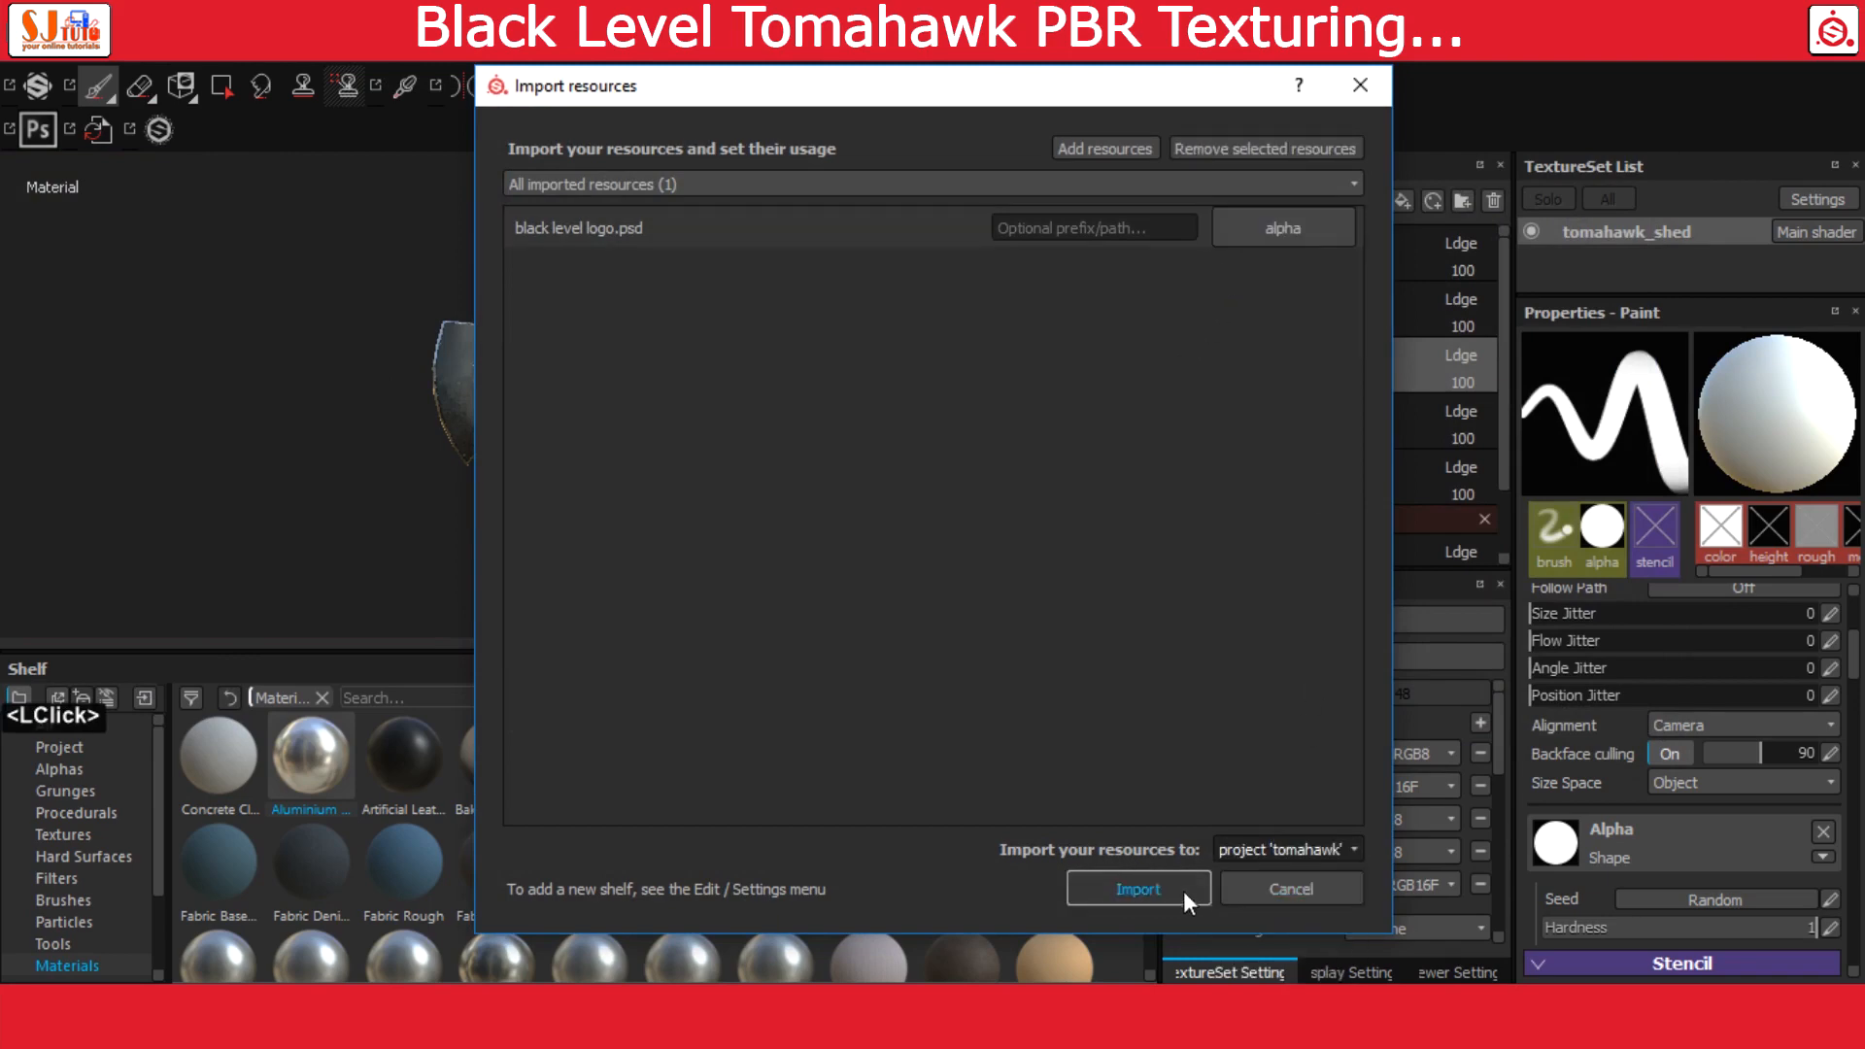
click(1176, 890)
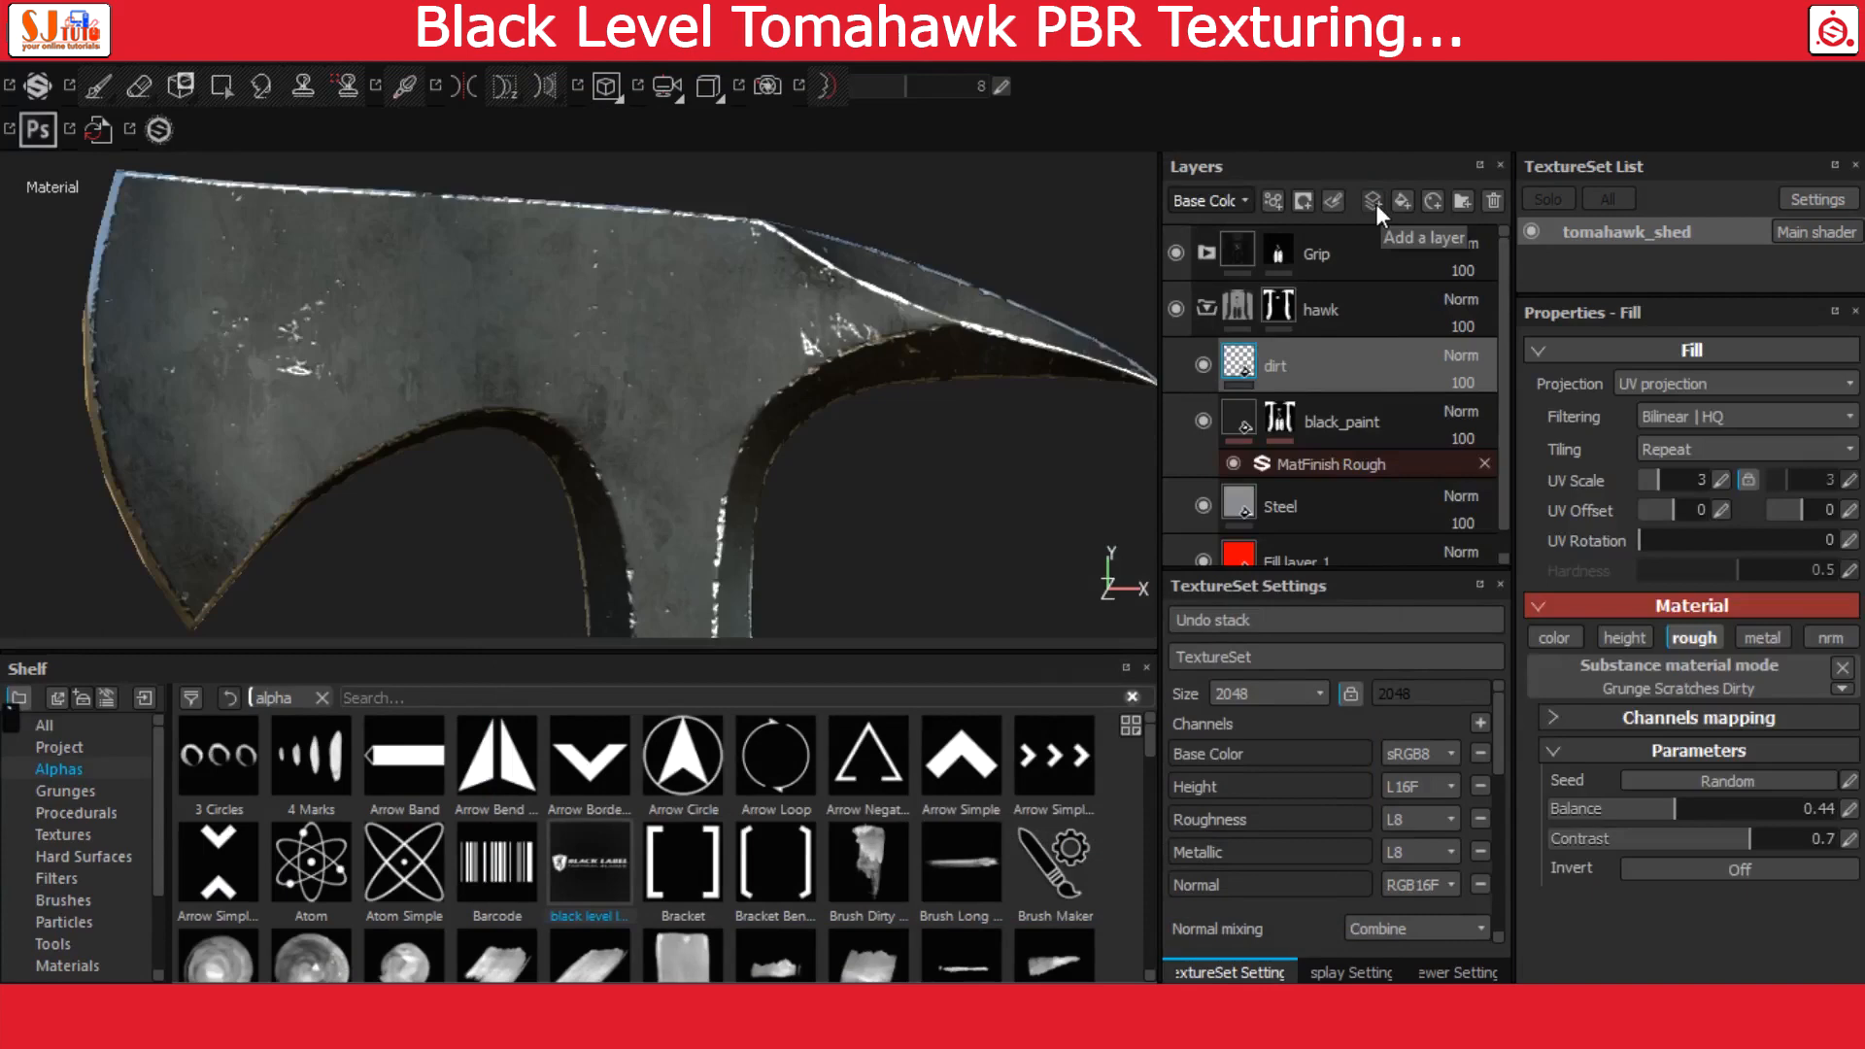
Add a paint layer above dirt in the hawk group and name it logo
click(1376, 202)
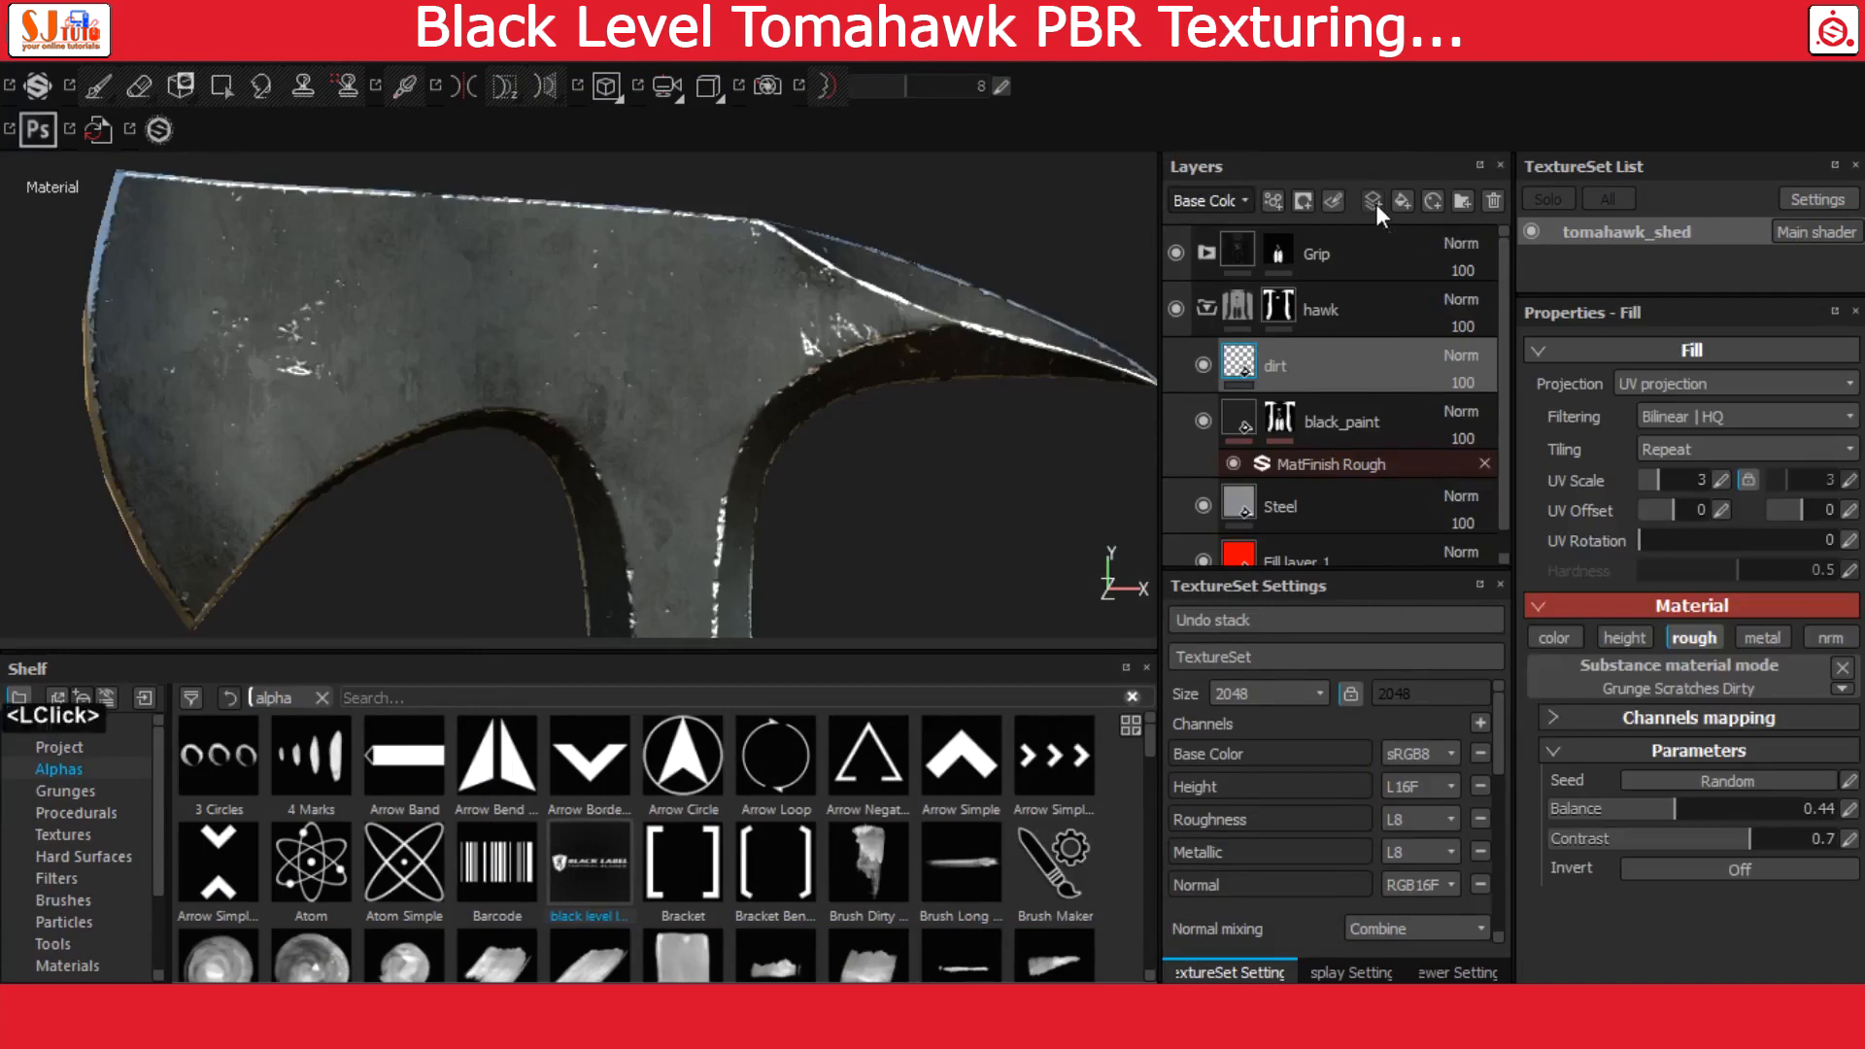
double_click(1314, 365)
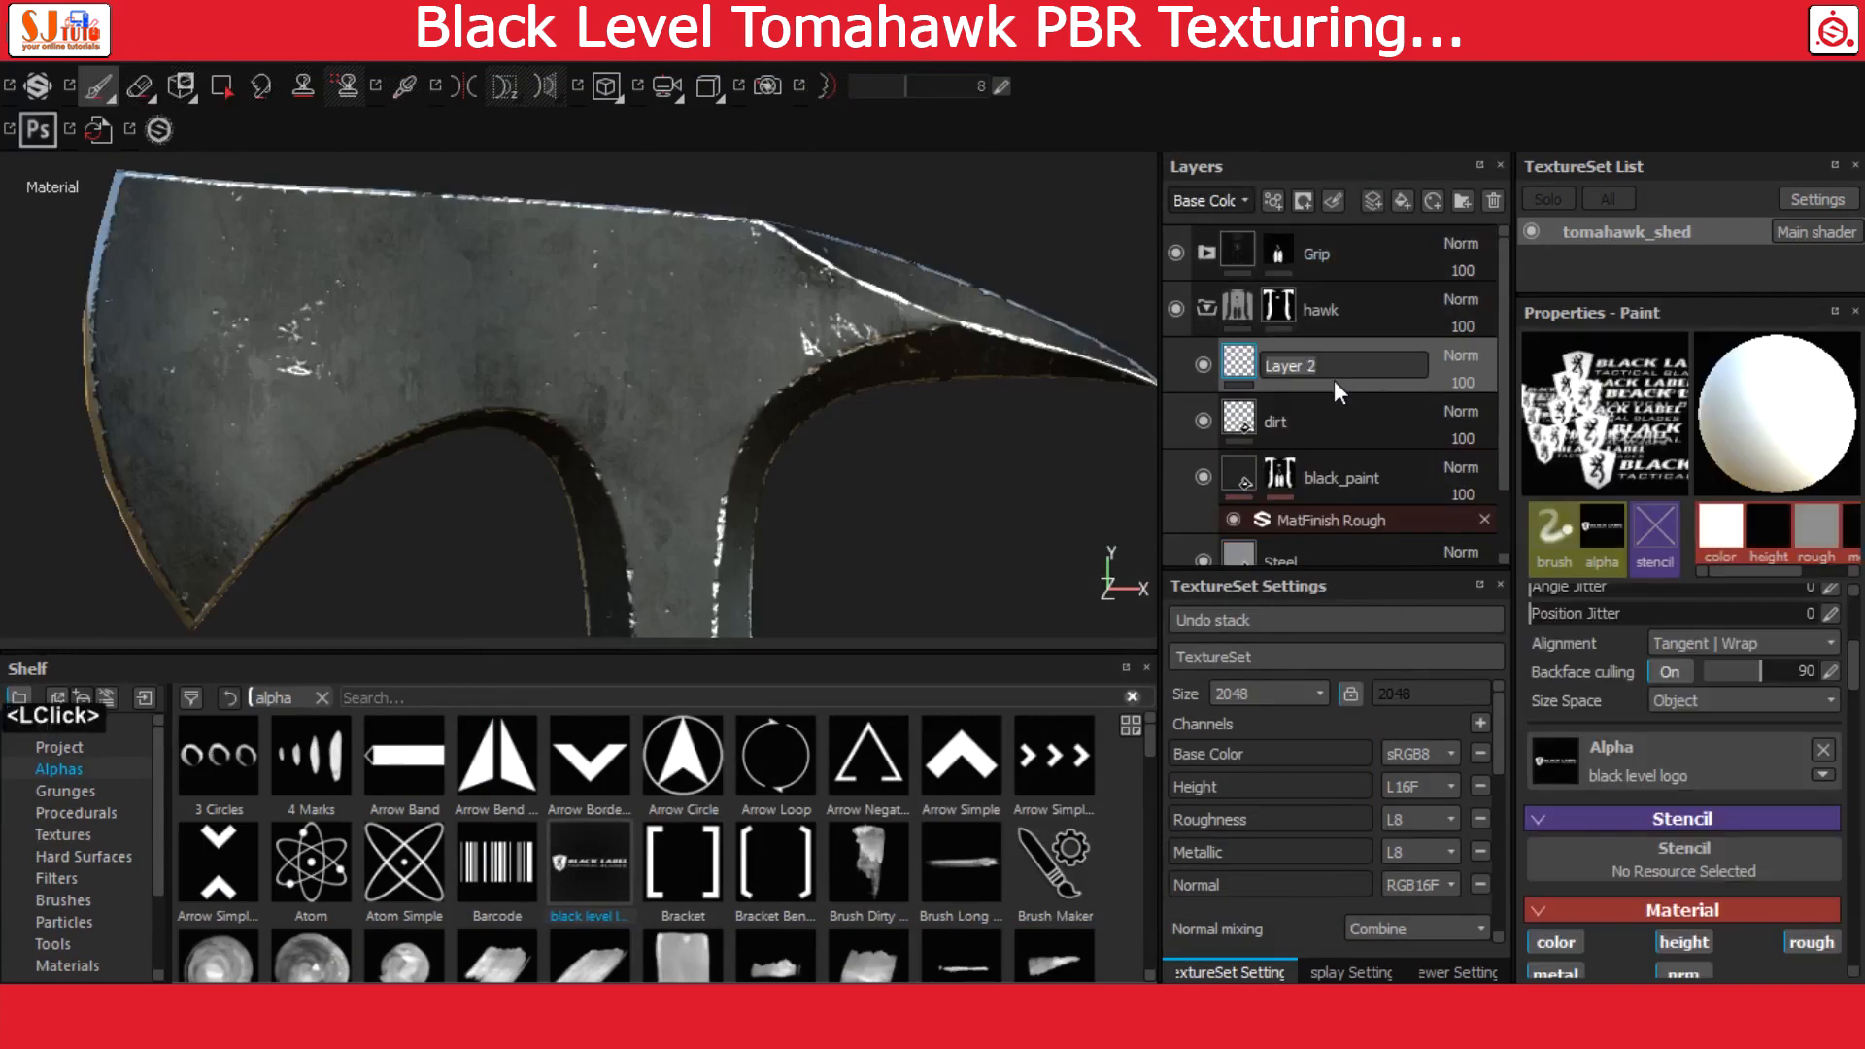
key(BackSpace)
key(BackSpace)
key(BackSpace)
key(BackSpace)
key(BackSpace)
key(BackSpace)
key(BackSpace)
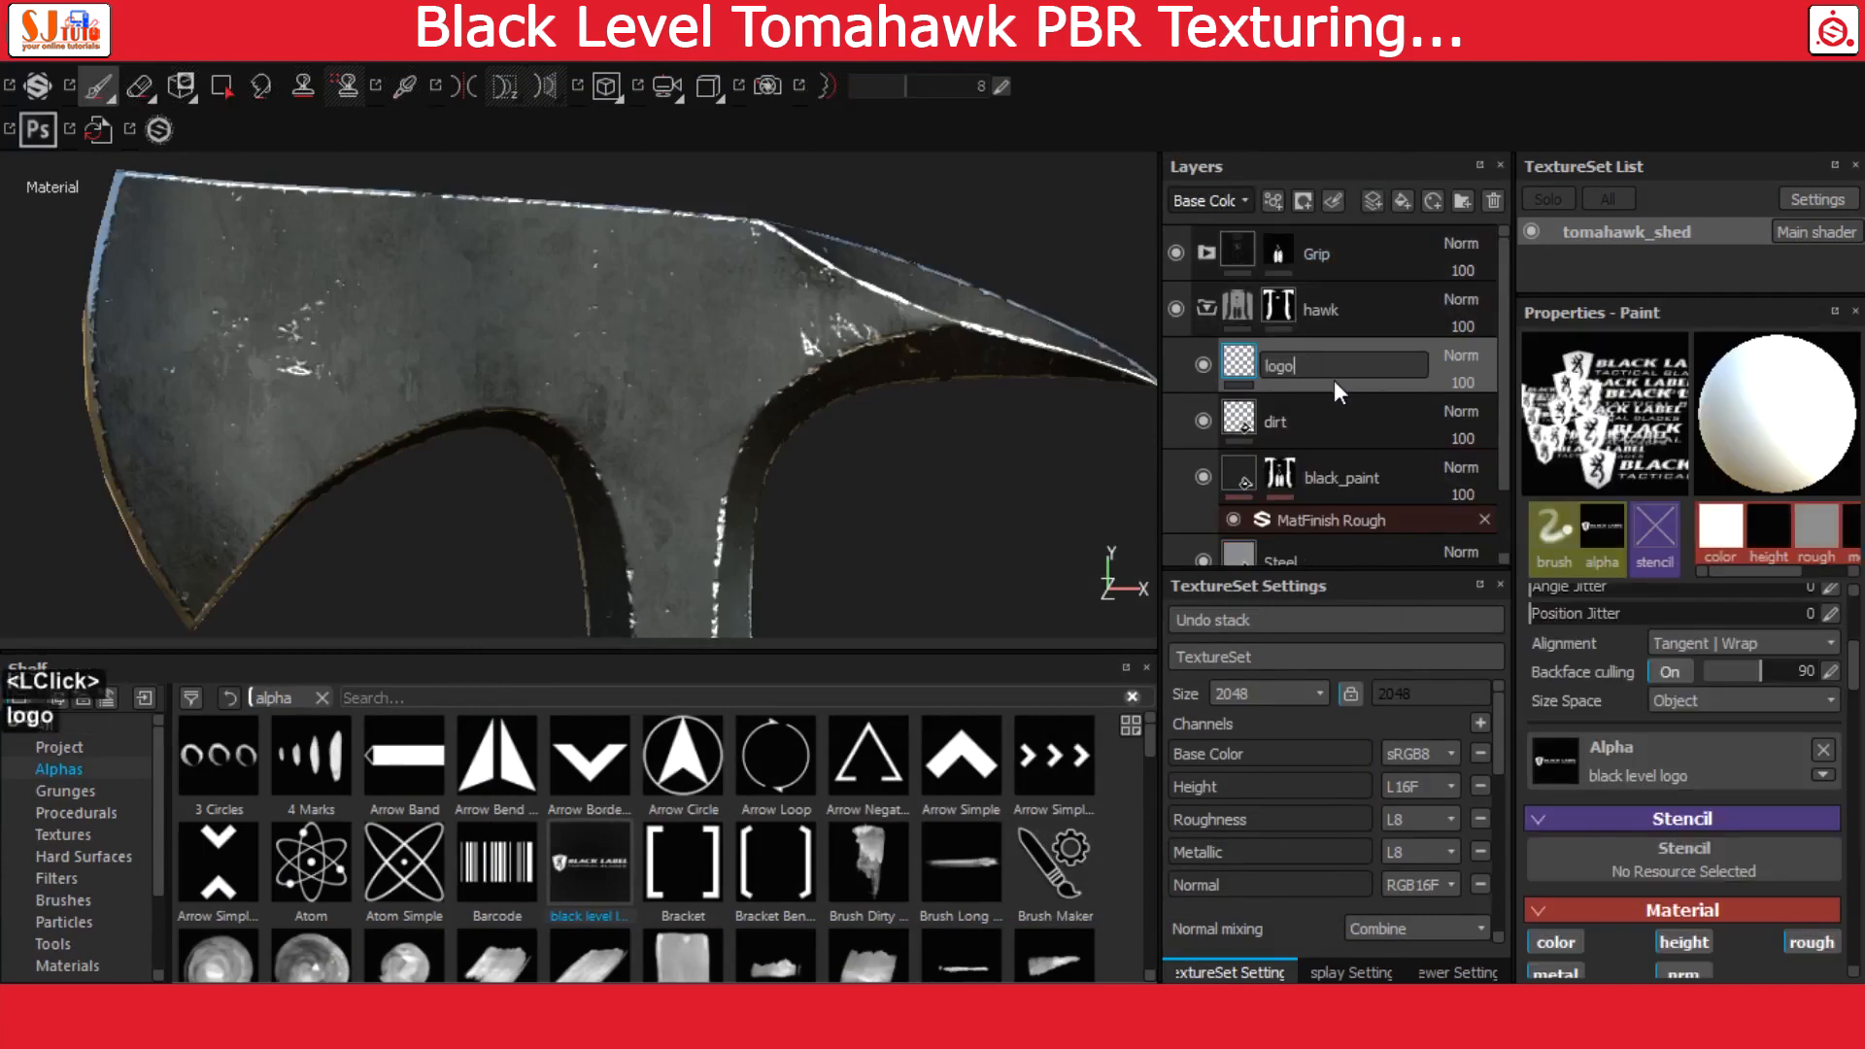
text(logo)
key(Return)
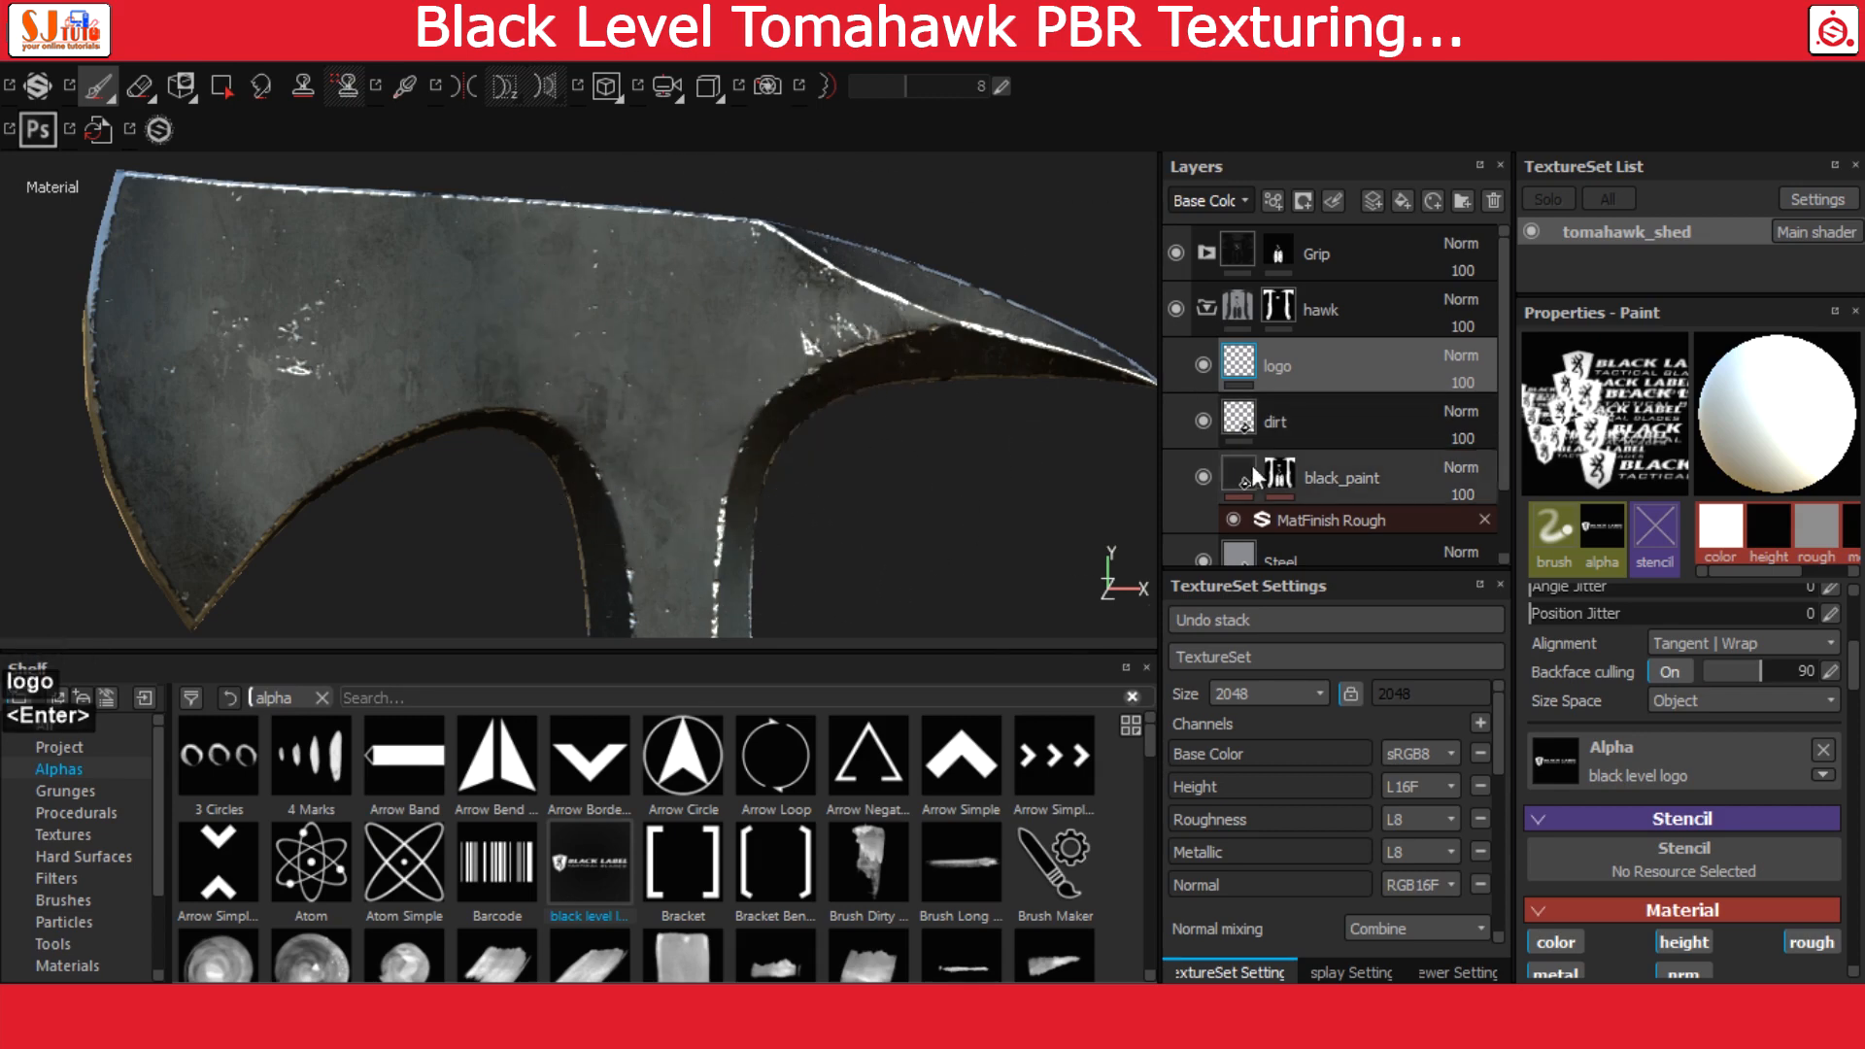
Stamp the white black level logo alpha on the near side of the tomahawk head in the logo layer
click(1247, 357)
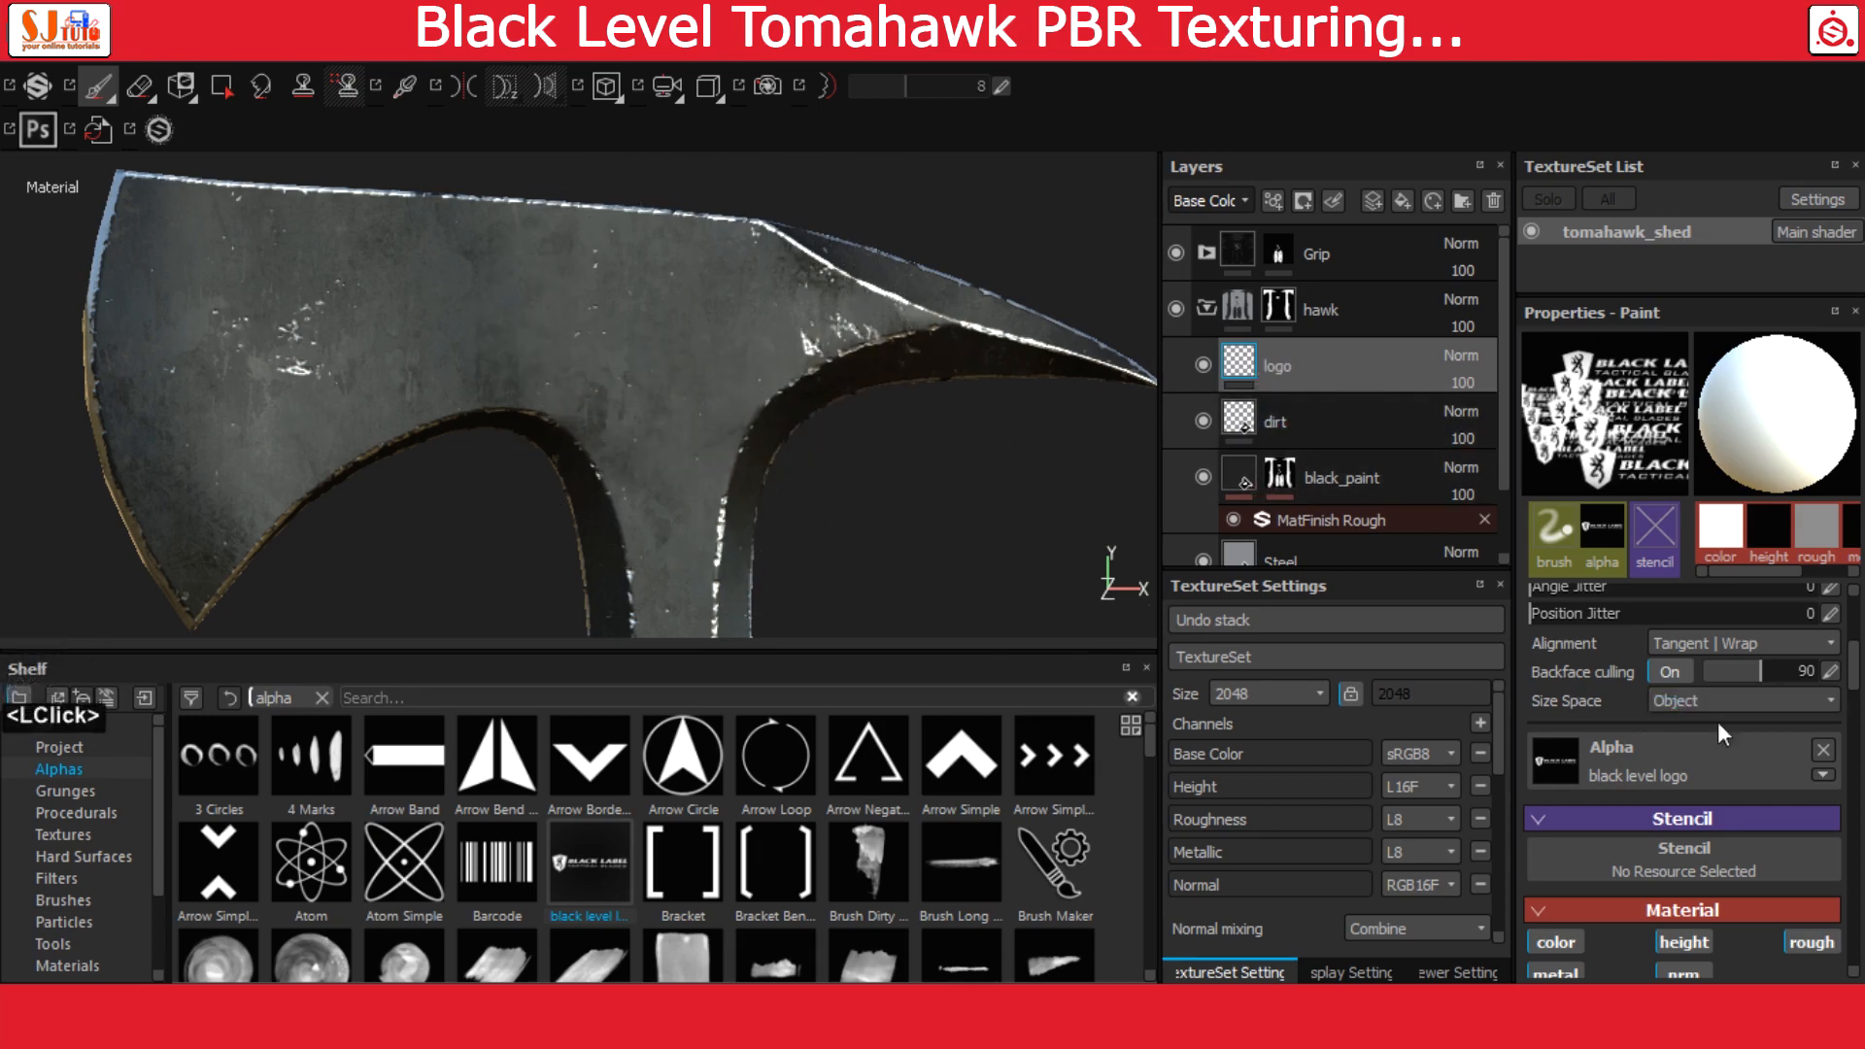
scroll(1781, 750, down, 3)
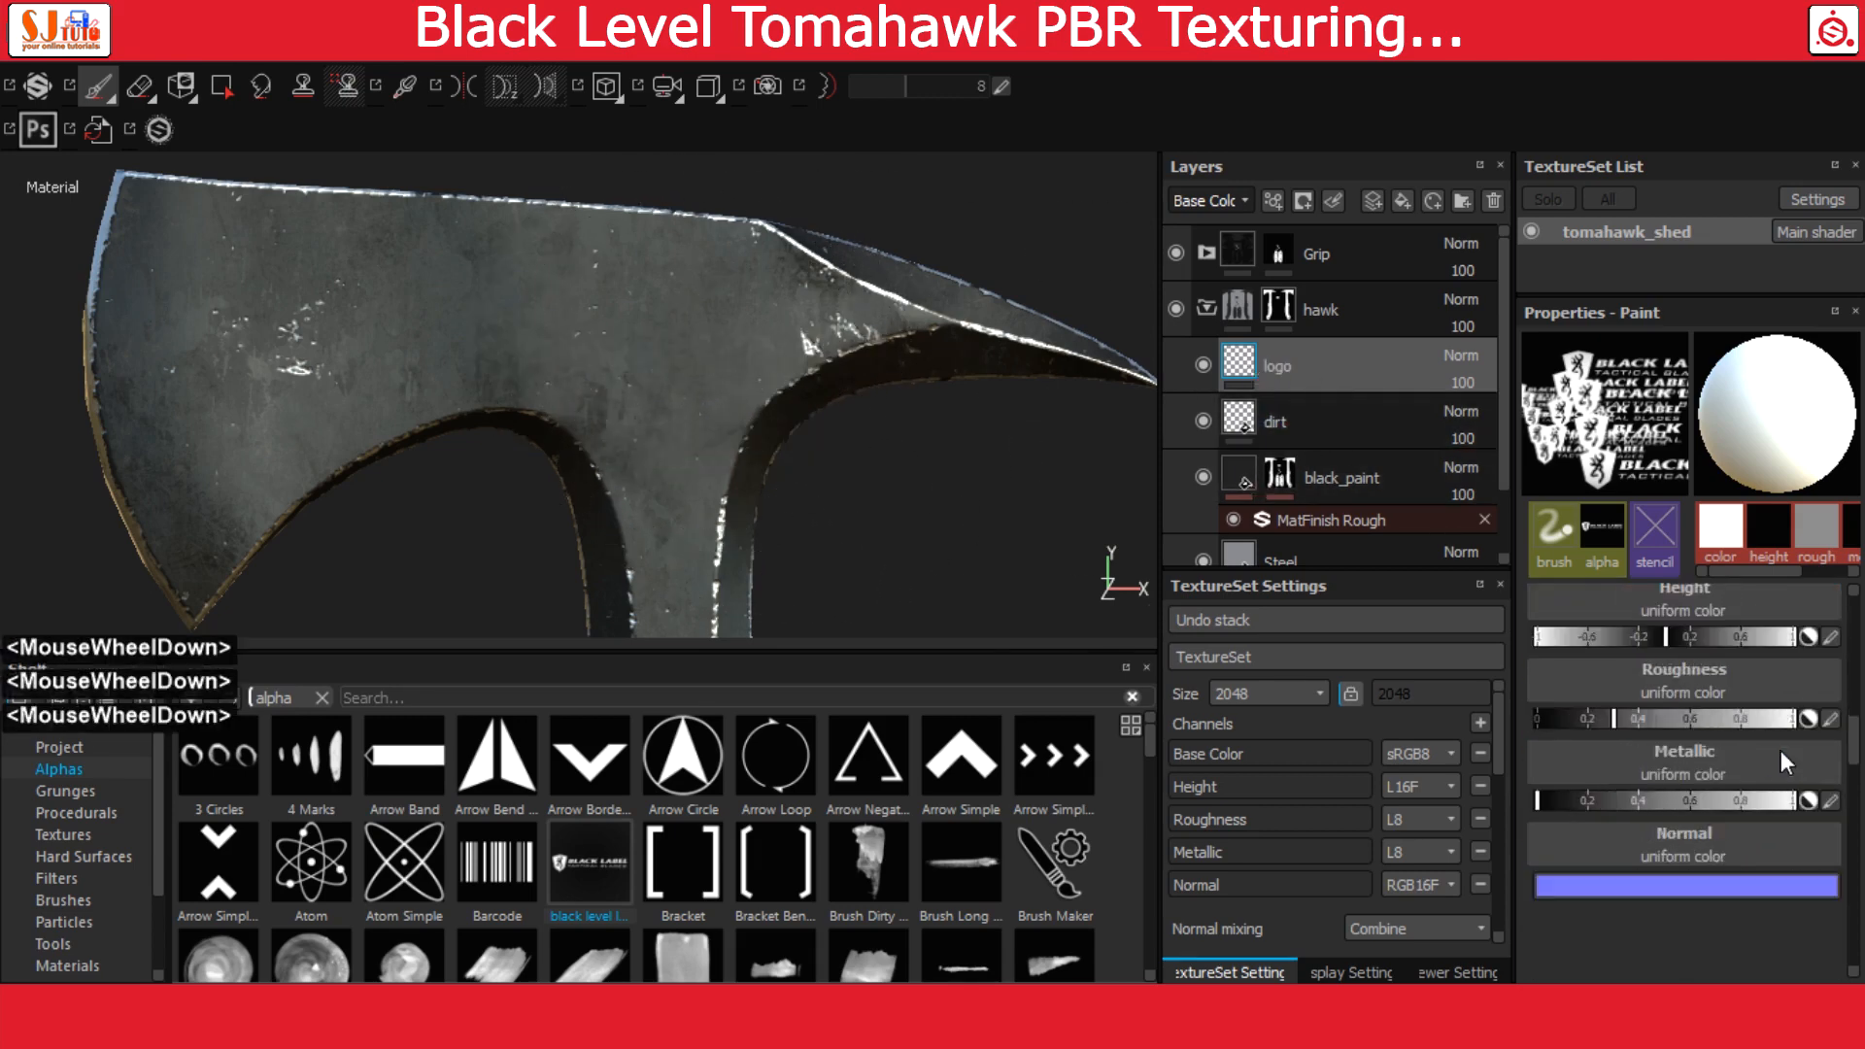
scroll(1780, 752, down, 2)
scroll(1734, 880, up, 2)
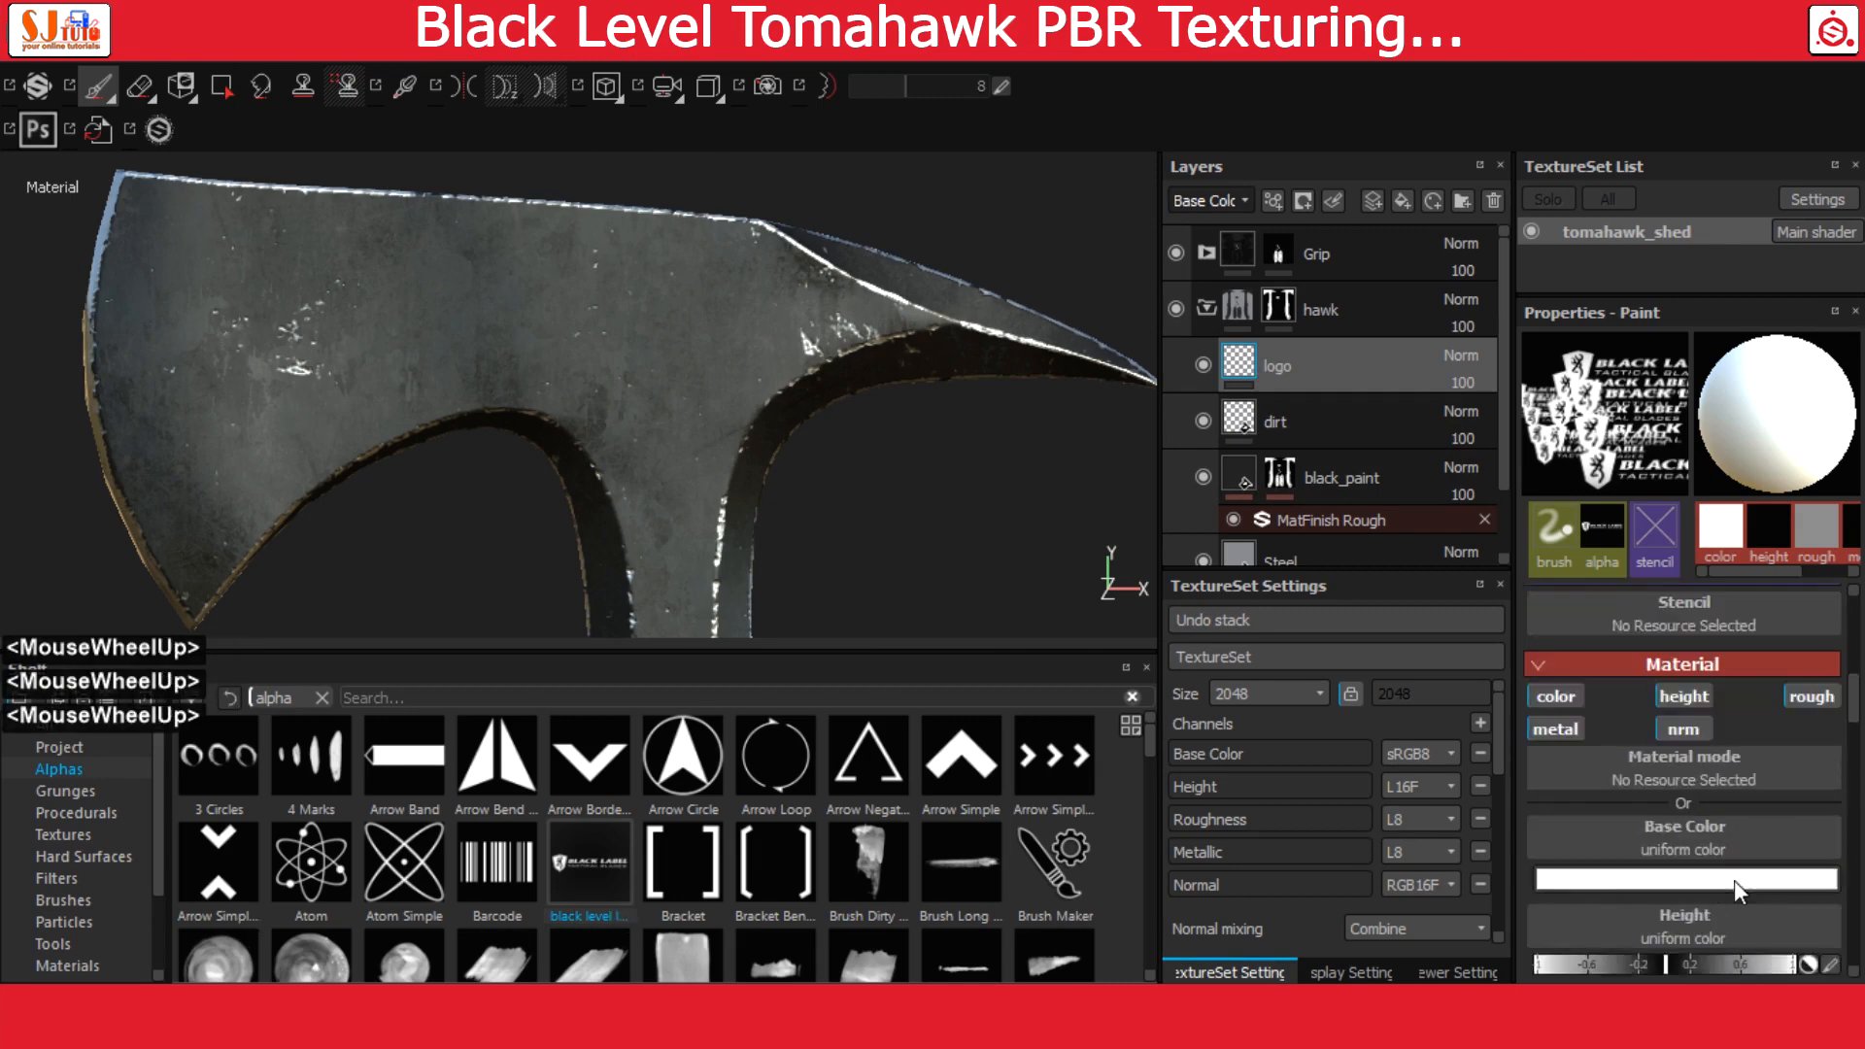
scroll(1734, 880, down, 1)
click(1823, 831)
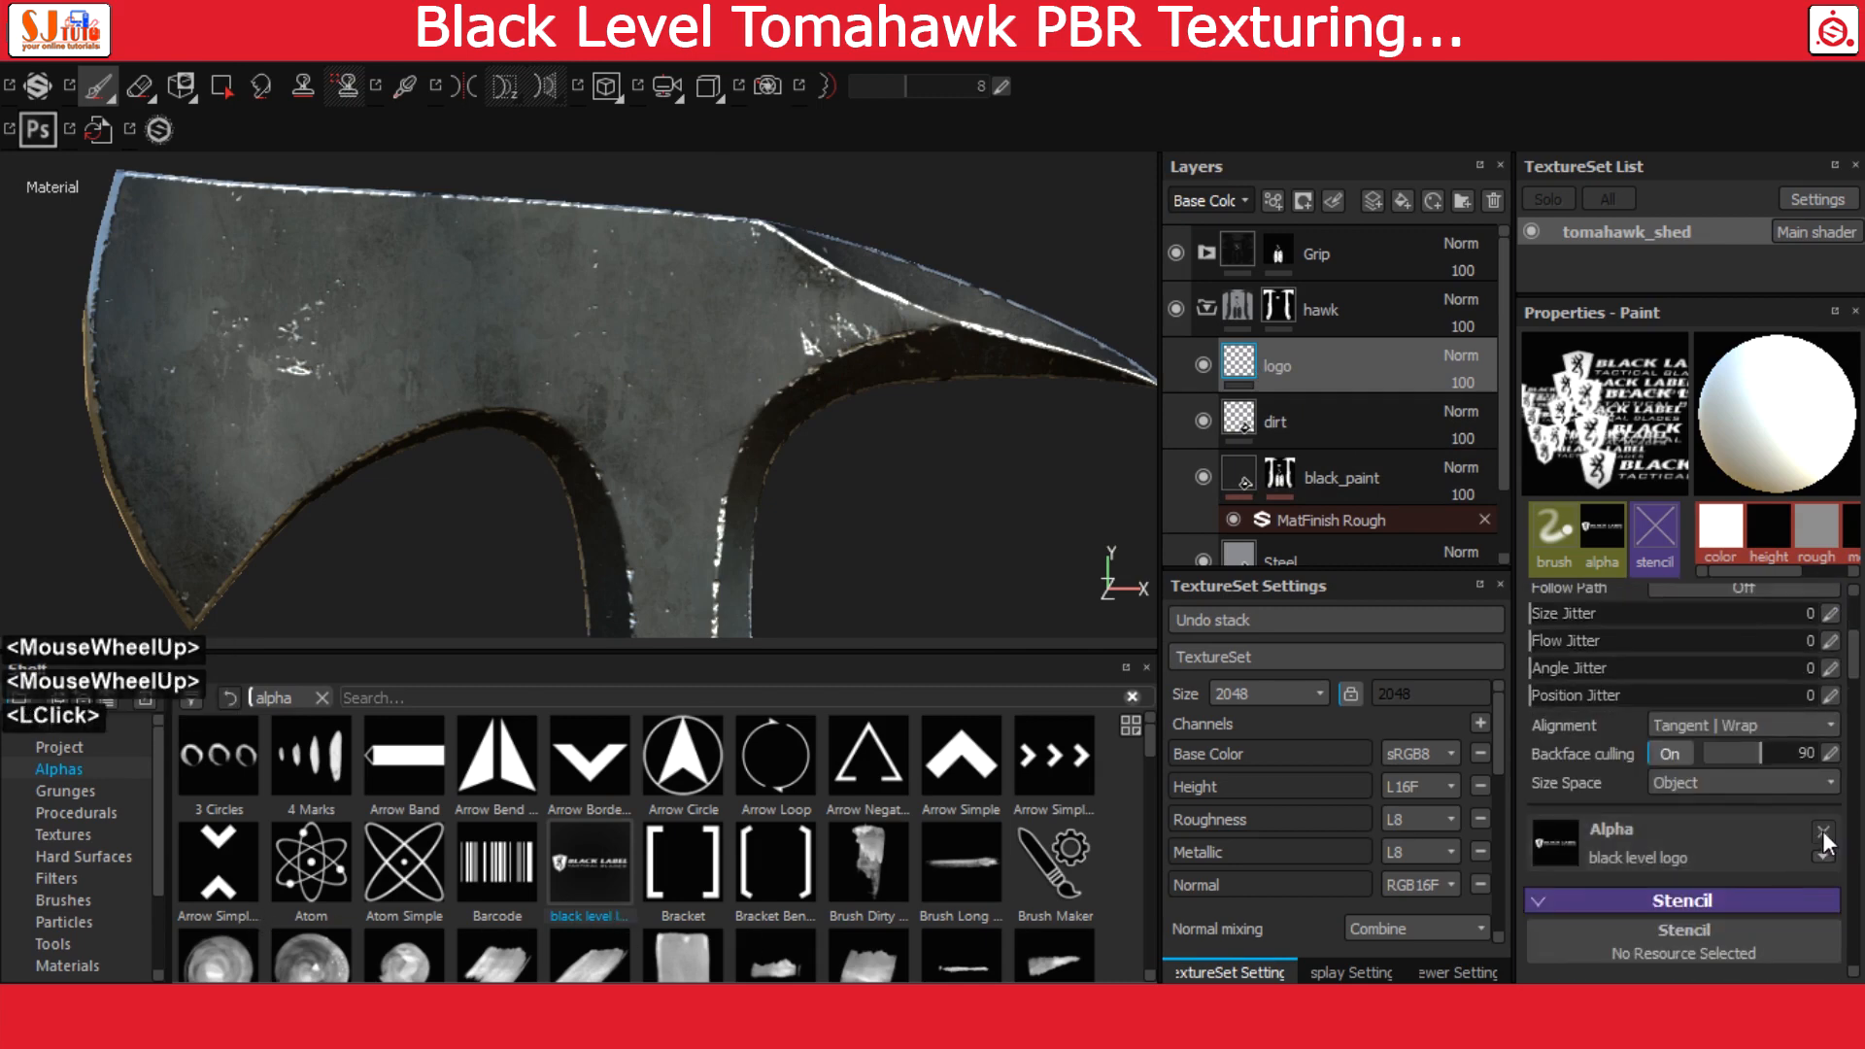
mouse_move(597, 861)
mouse_down()
mouse_move(1499, 879)
mouse_move(1694, 842)
mouse_up()
scroll(61, 838, up, 2)
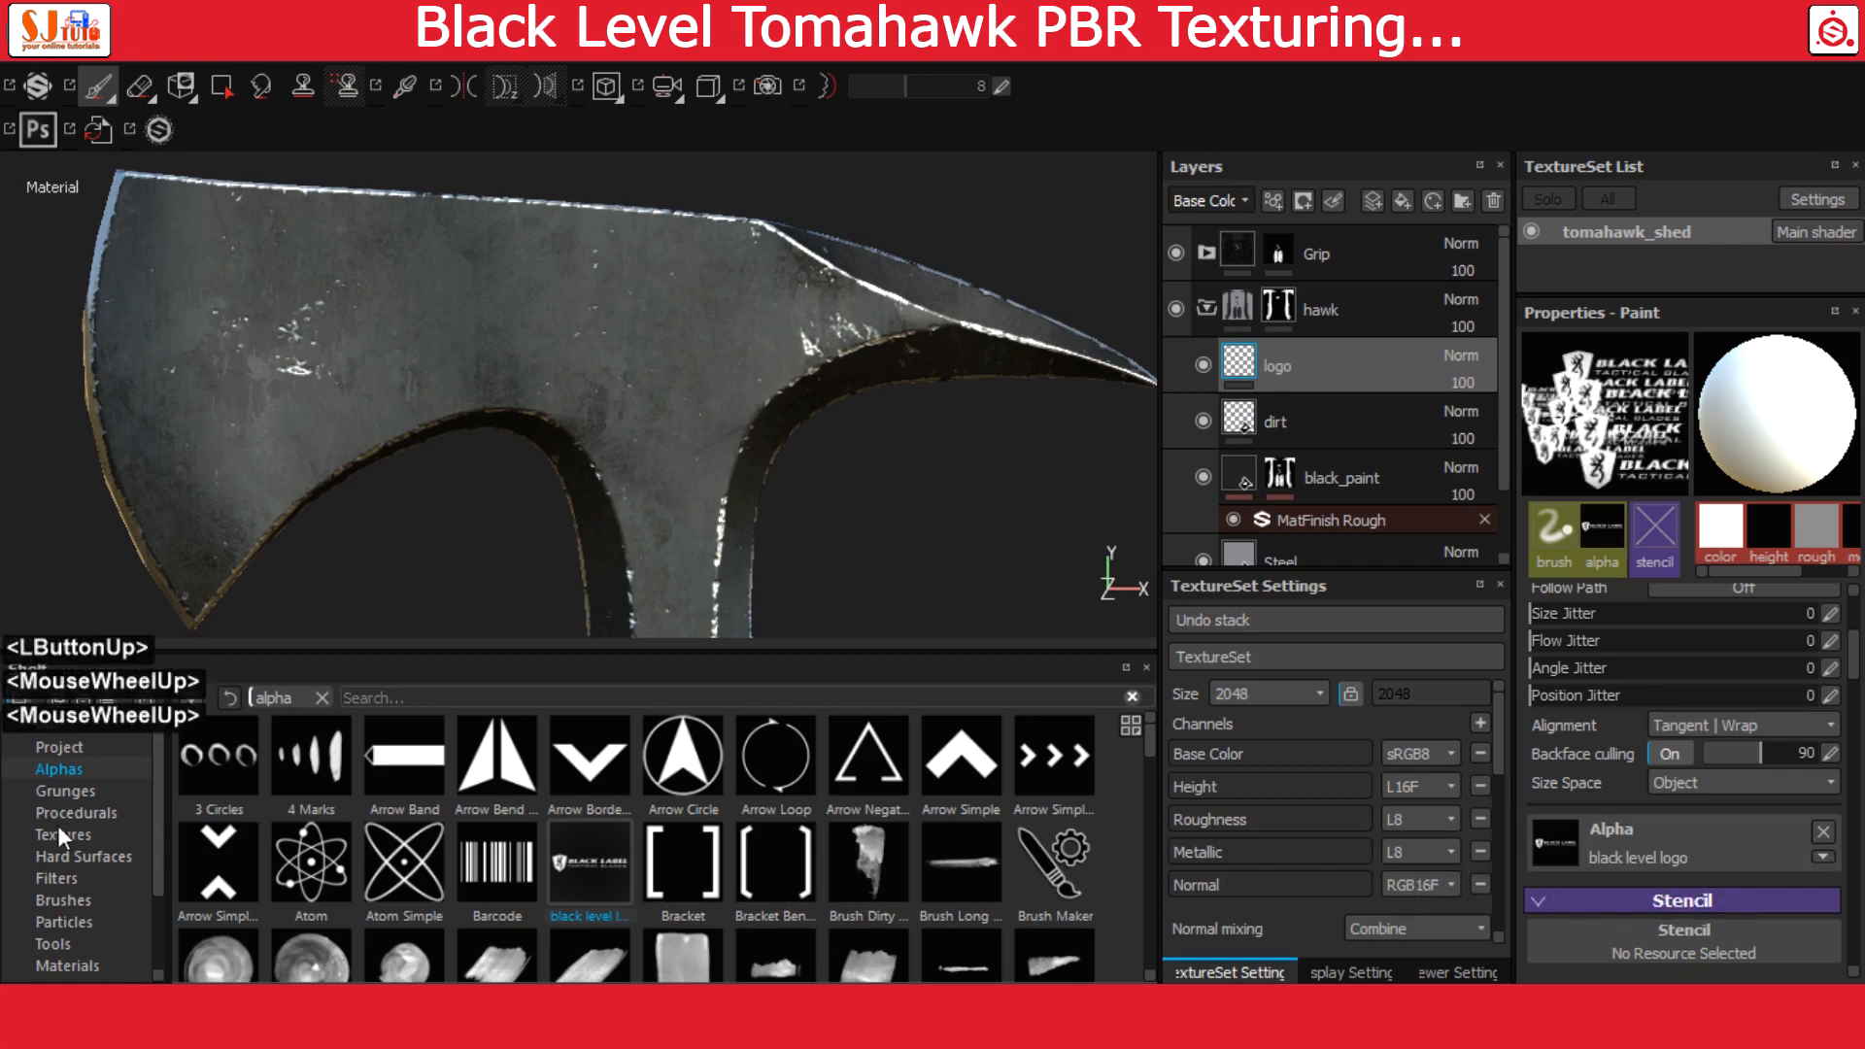
click(60, 747)
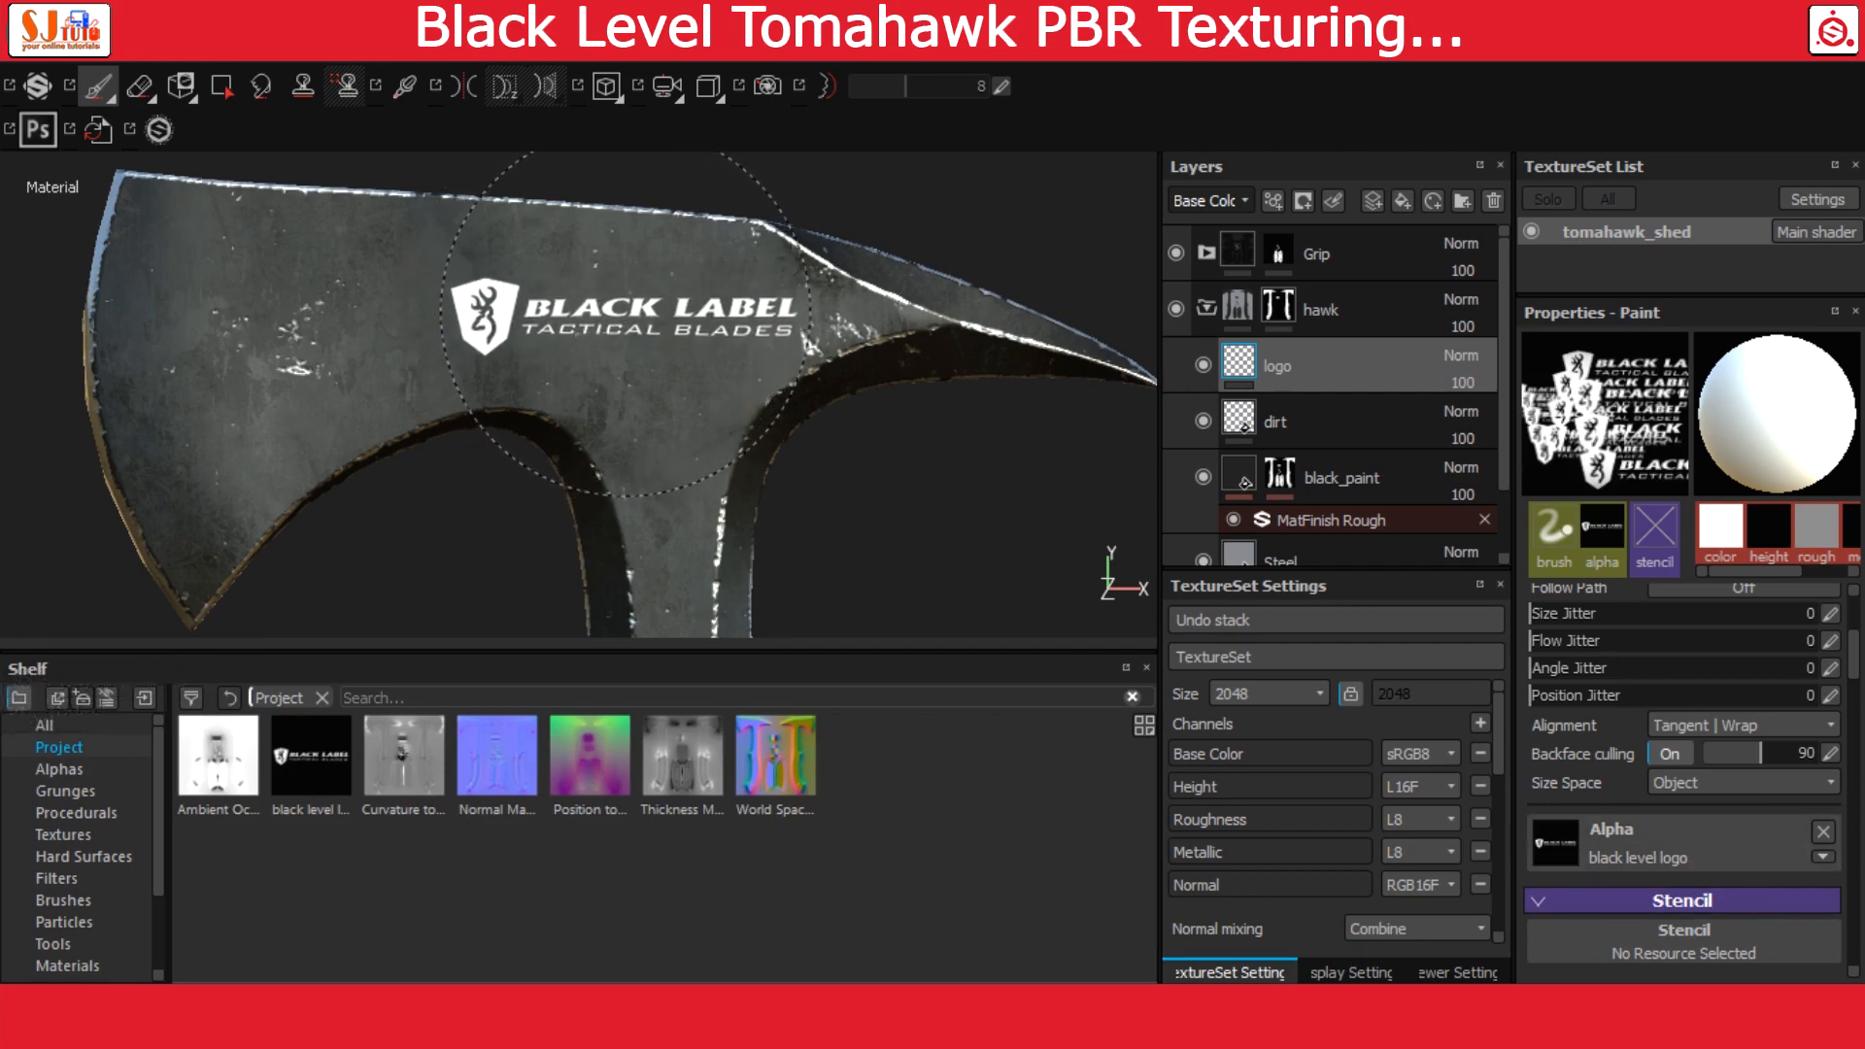
click(625, 324)
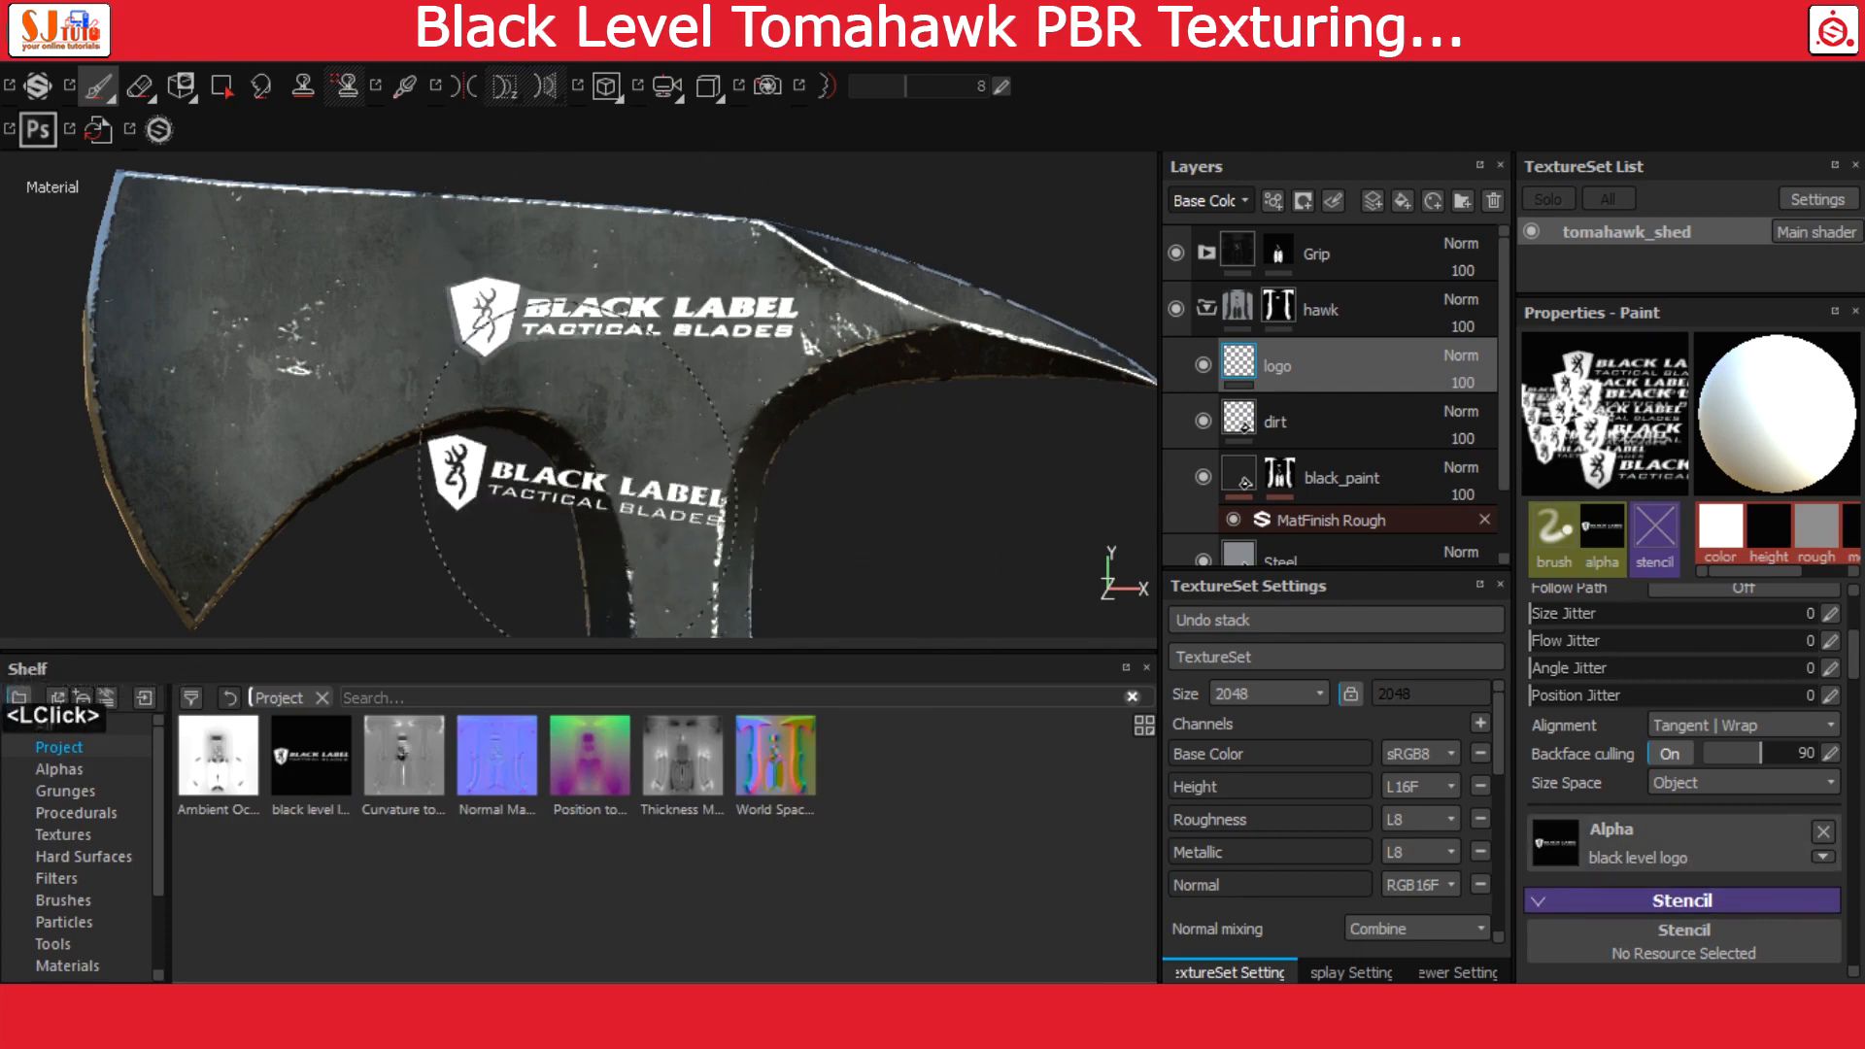
Stamp the same logo on the opposite side of the tomahawk head
alt+drag(583, 471, 941, 415)
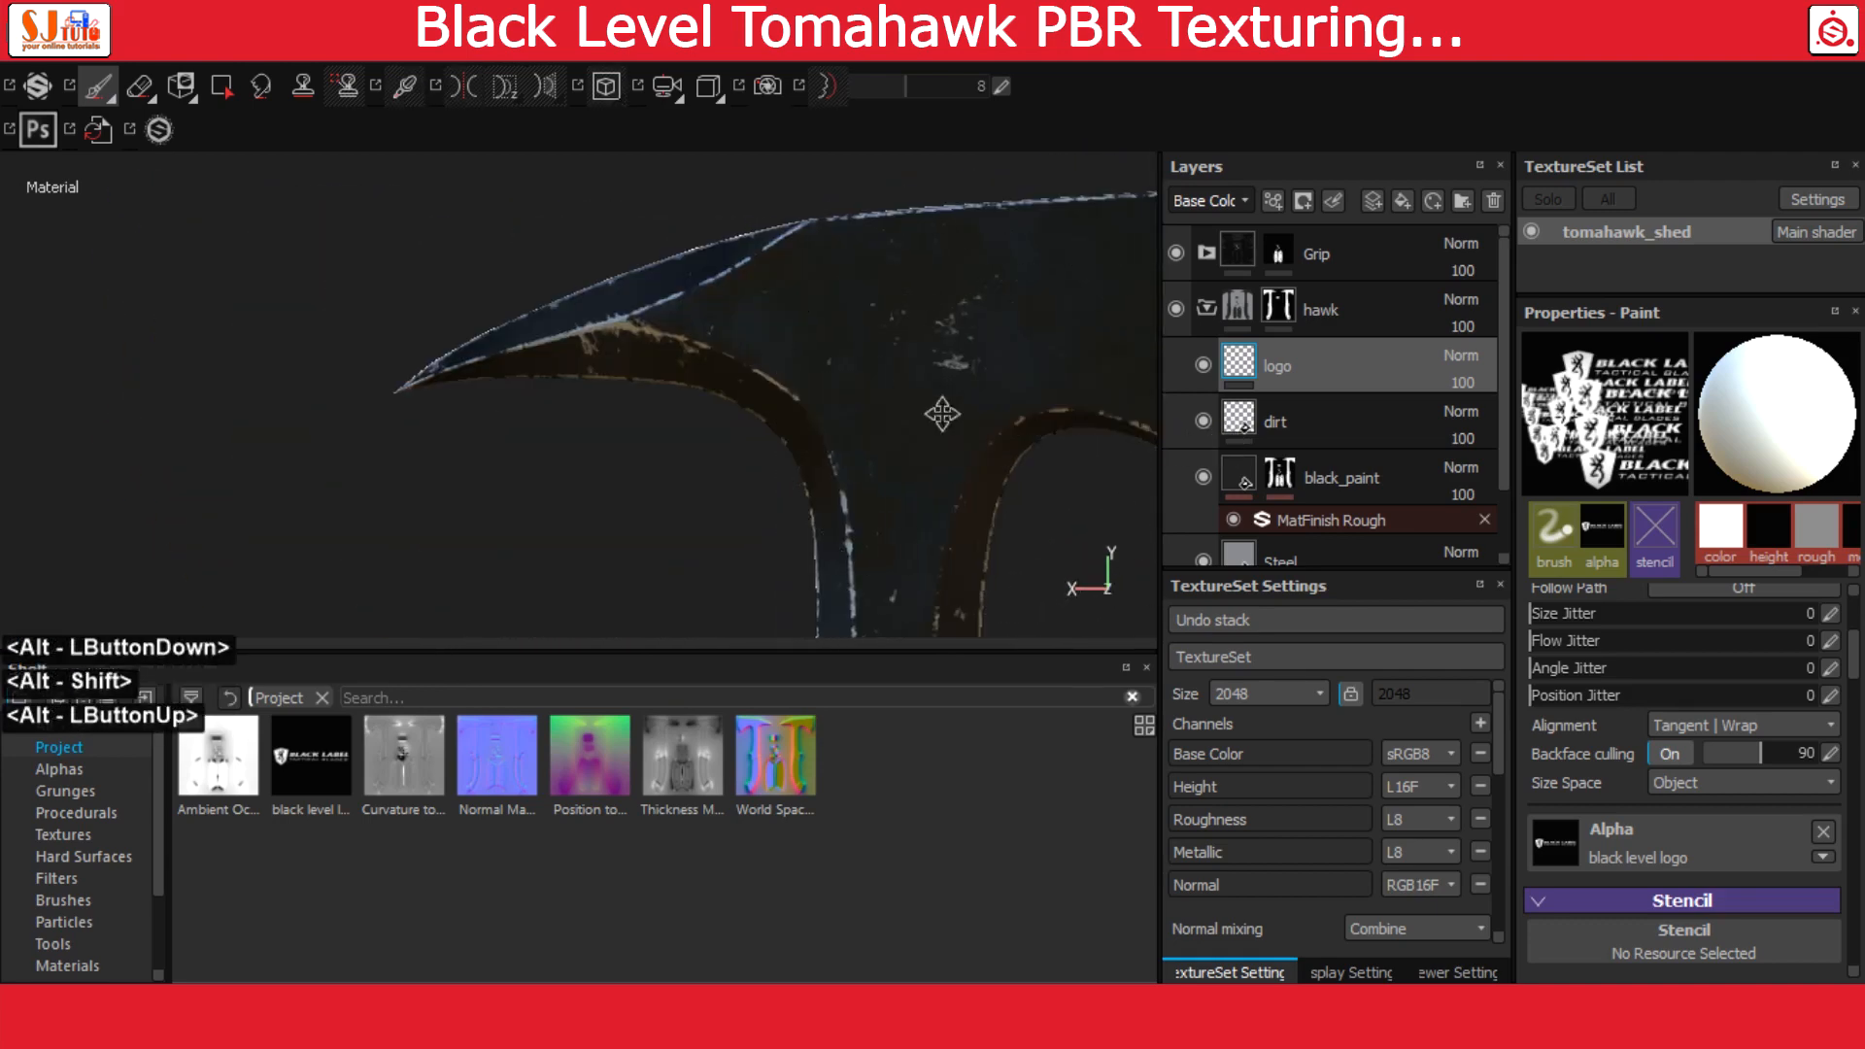
mouse_move(941, 415)
alt+middle_down()
mouse_move(562, 424)
mouse_move(618, 411)
alt+middle_up()
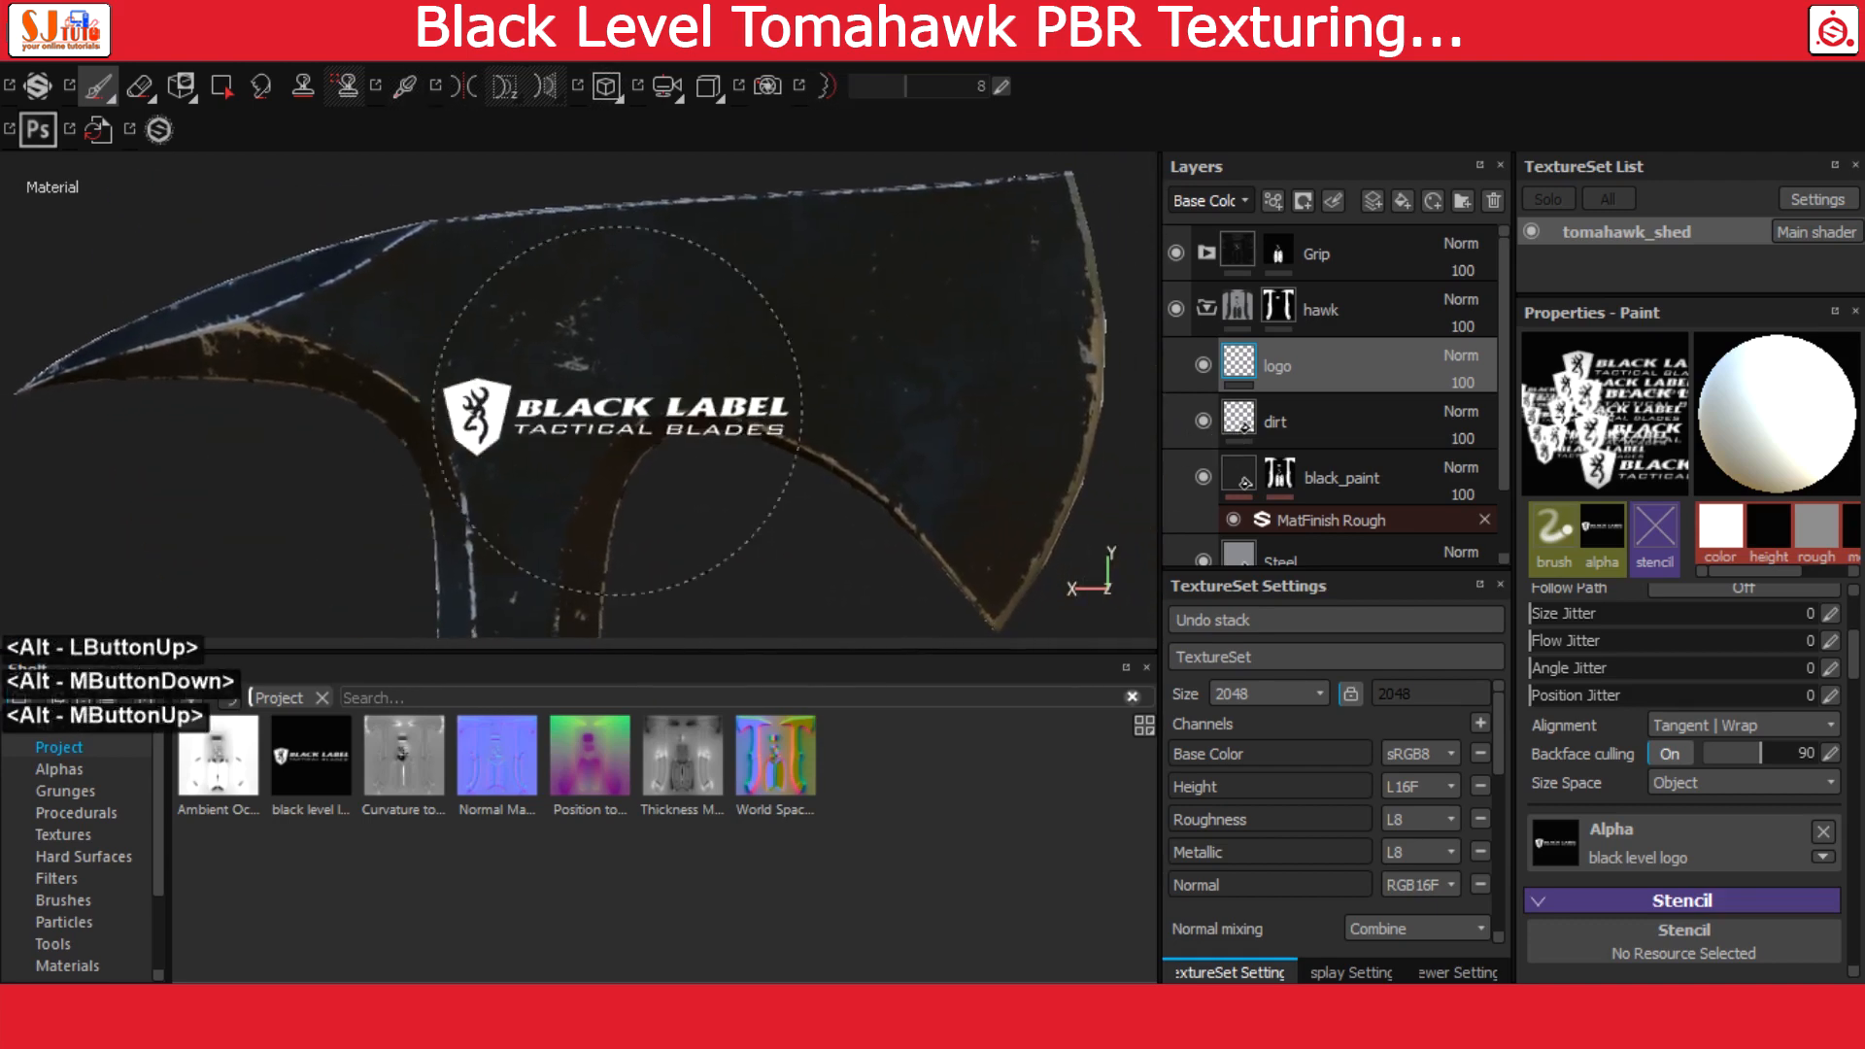
mouse_move(808, 409)
ctrl+right_down()
mouse_move(772, 410)
mouse_move(835, 409)
ctrl+right_up()
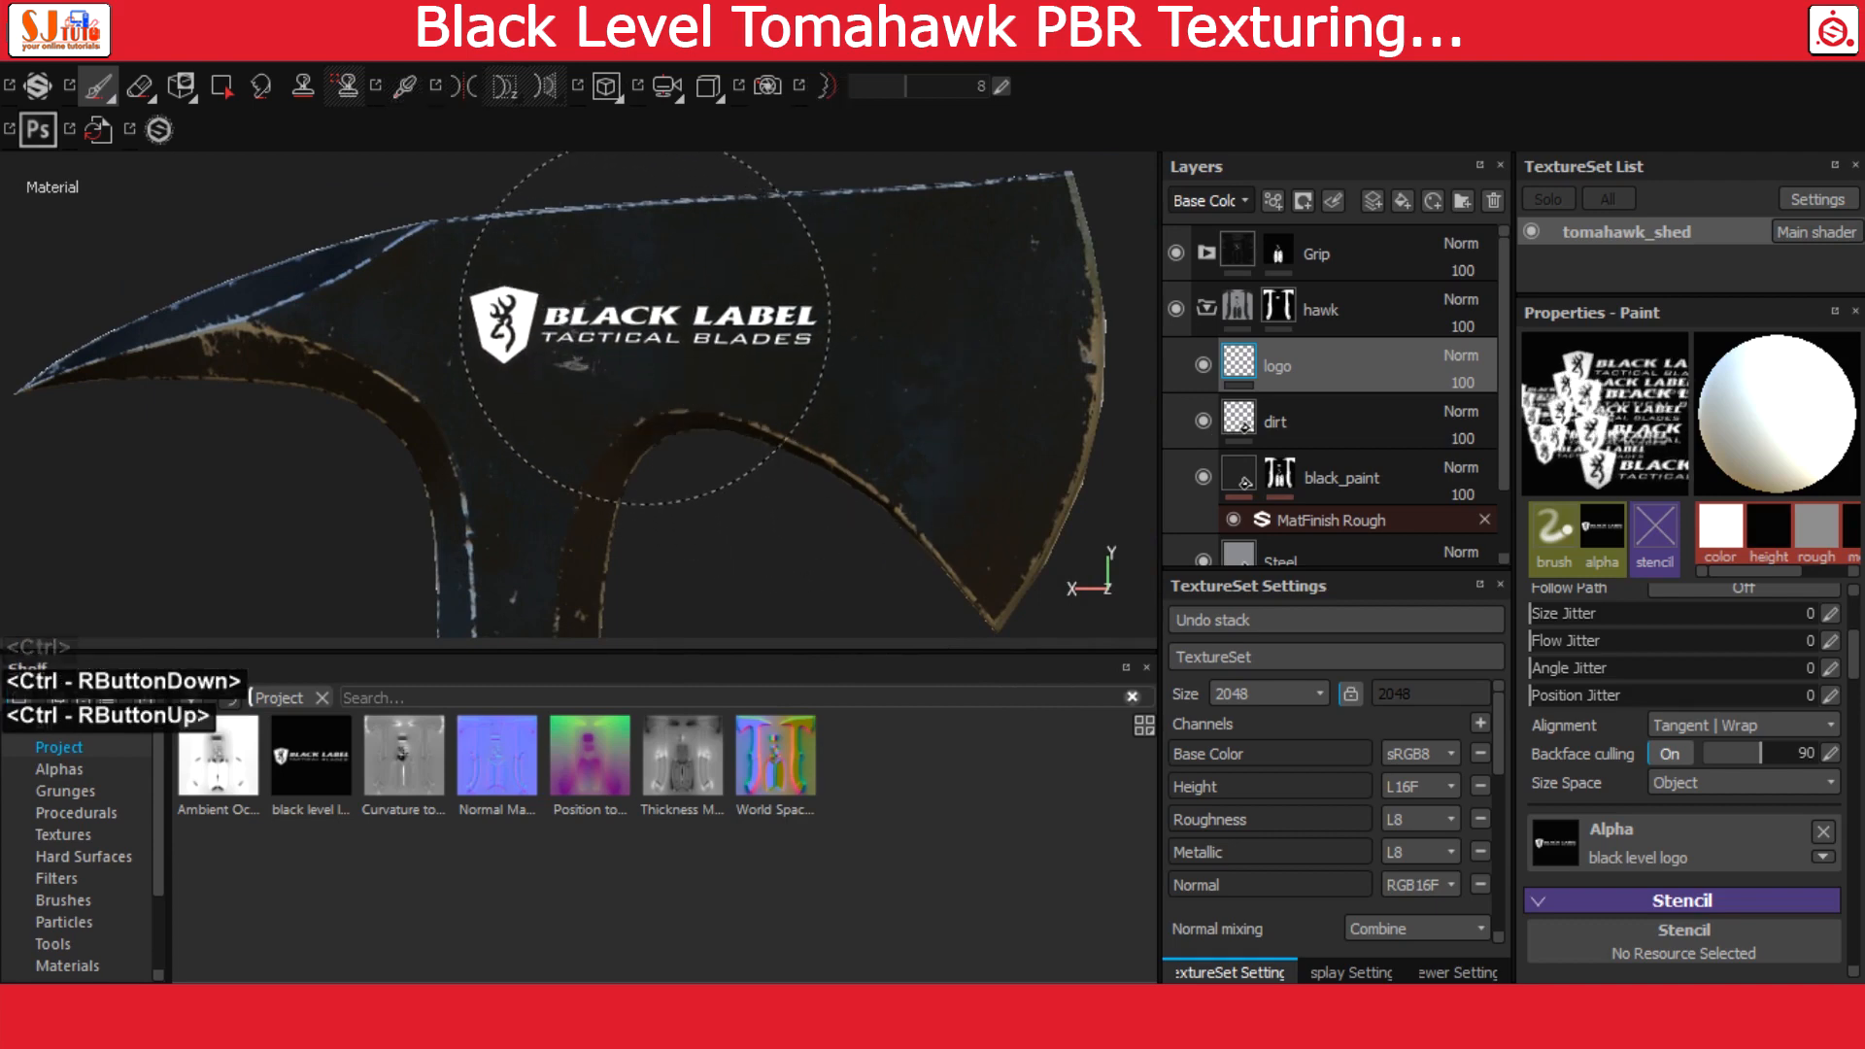
click(632, 323)
alt+drag(854, 542, 614, 414)
alt+middle_drag(614, 414, 712, 383)
alt+drag(712, 382, 670, 427)
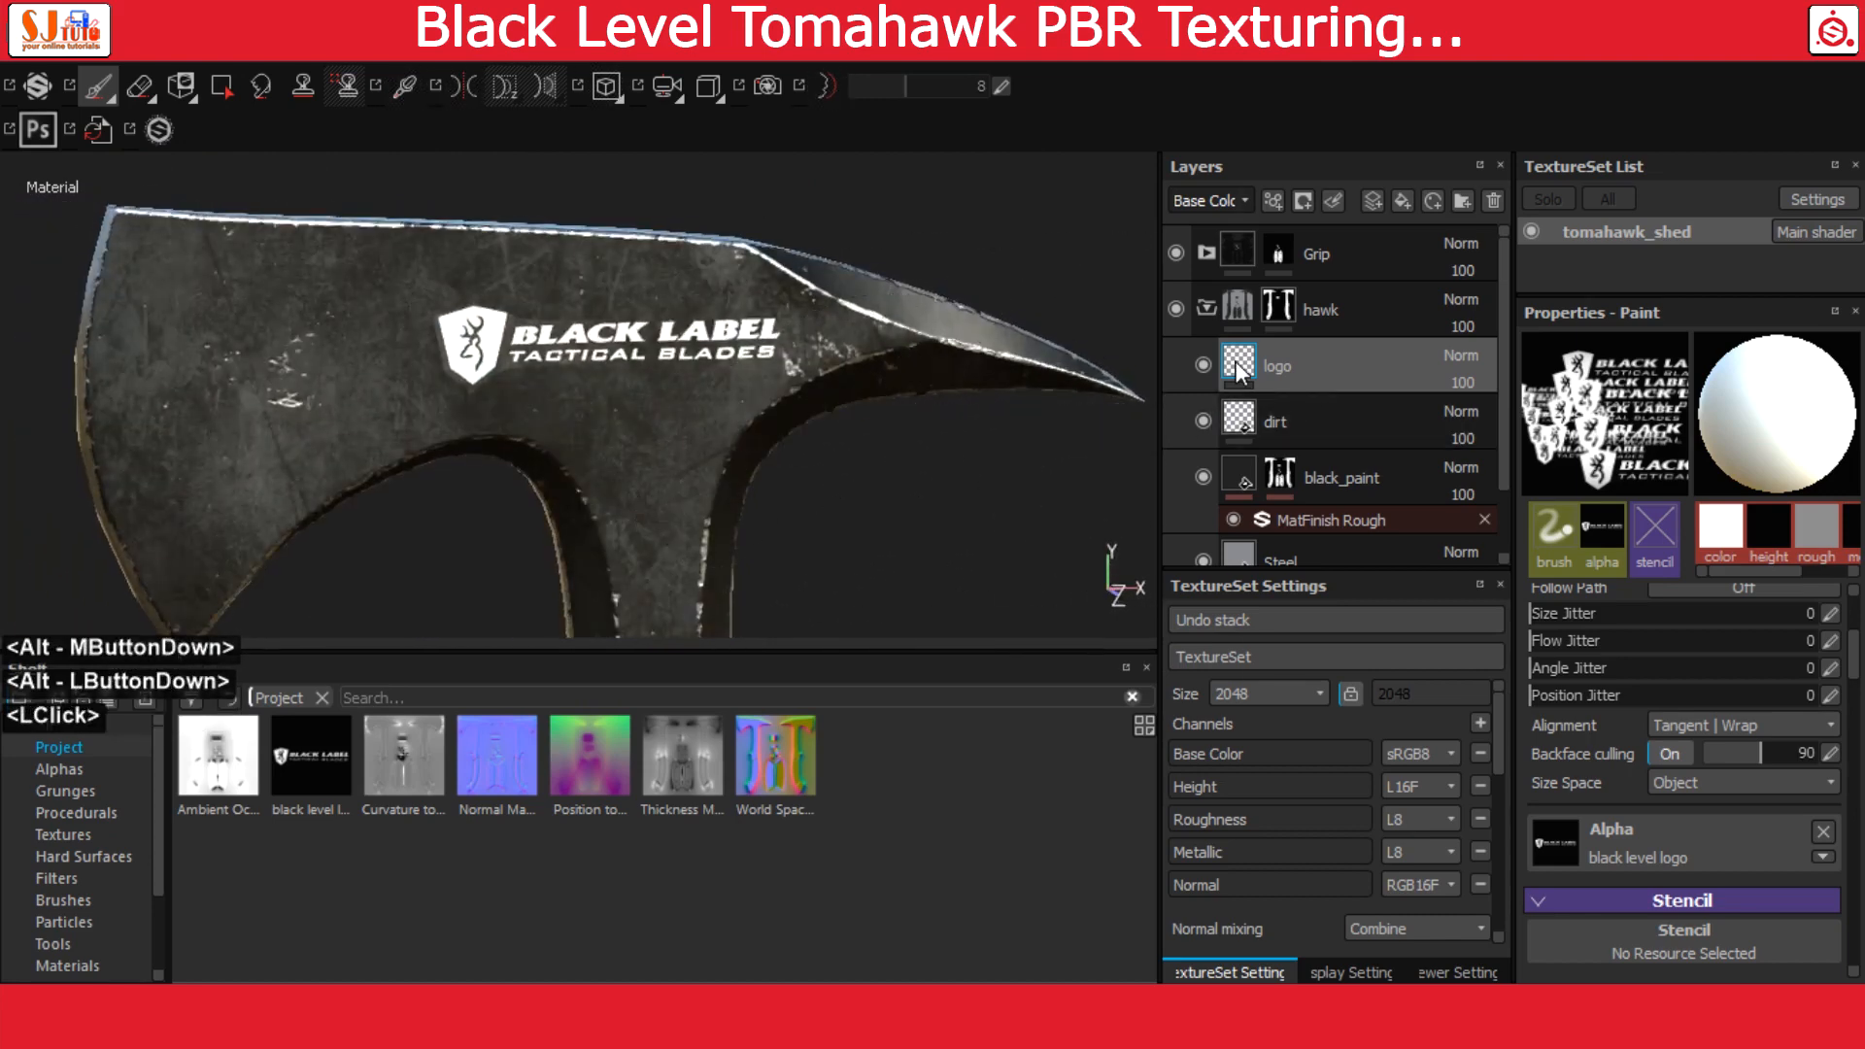
Add a white mask to the logo layer
right_click(1239, 372)
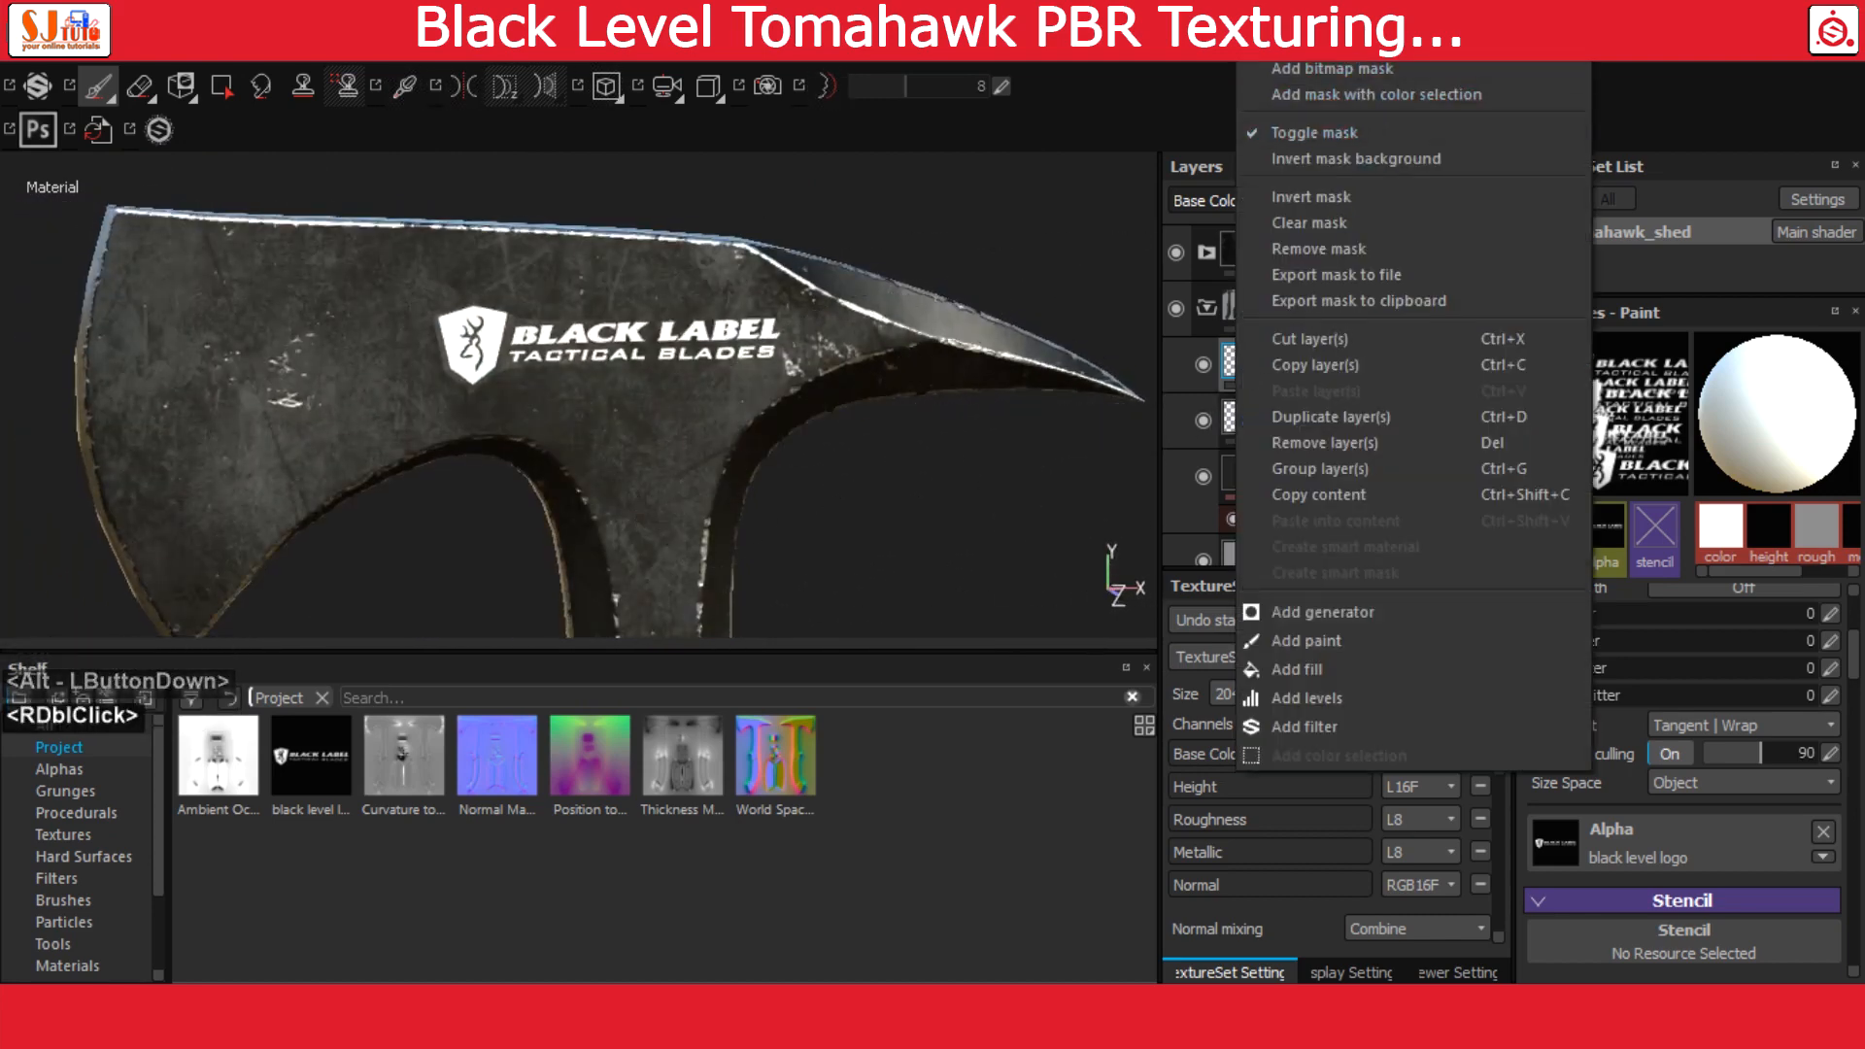
click(1221, 370)
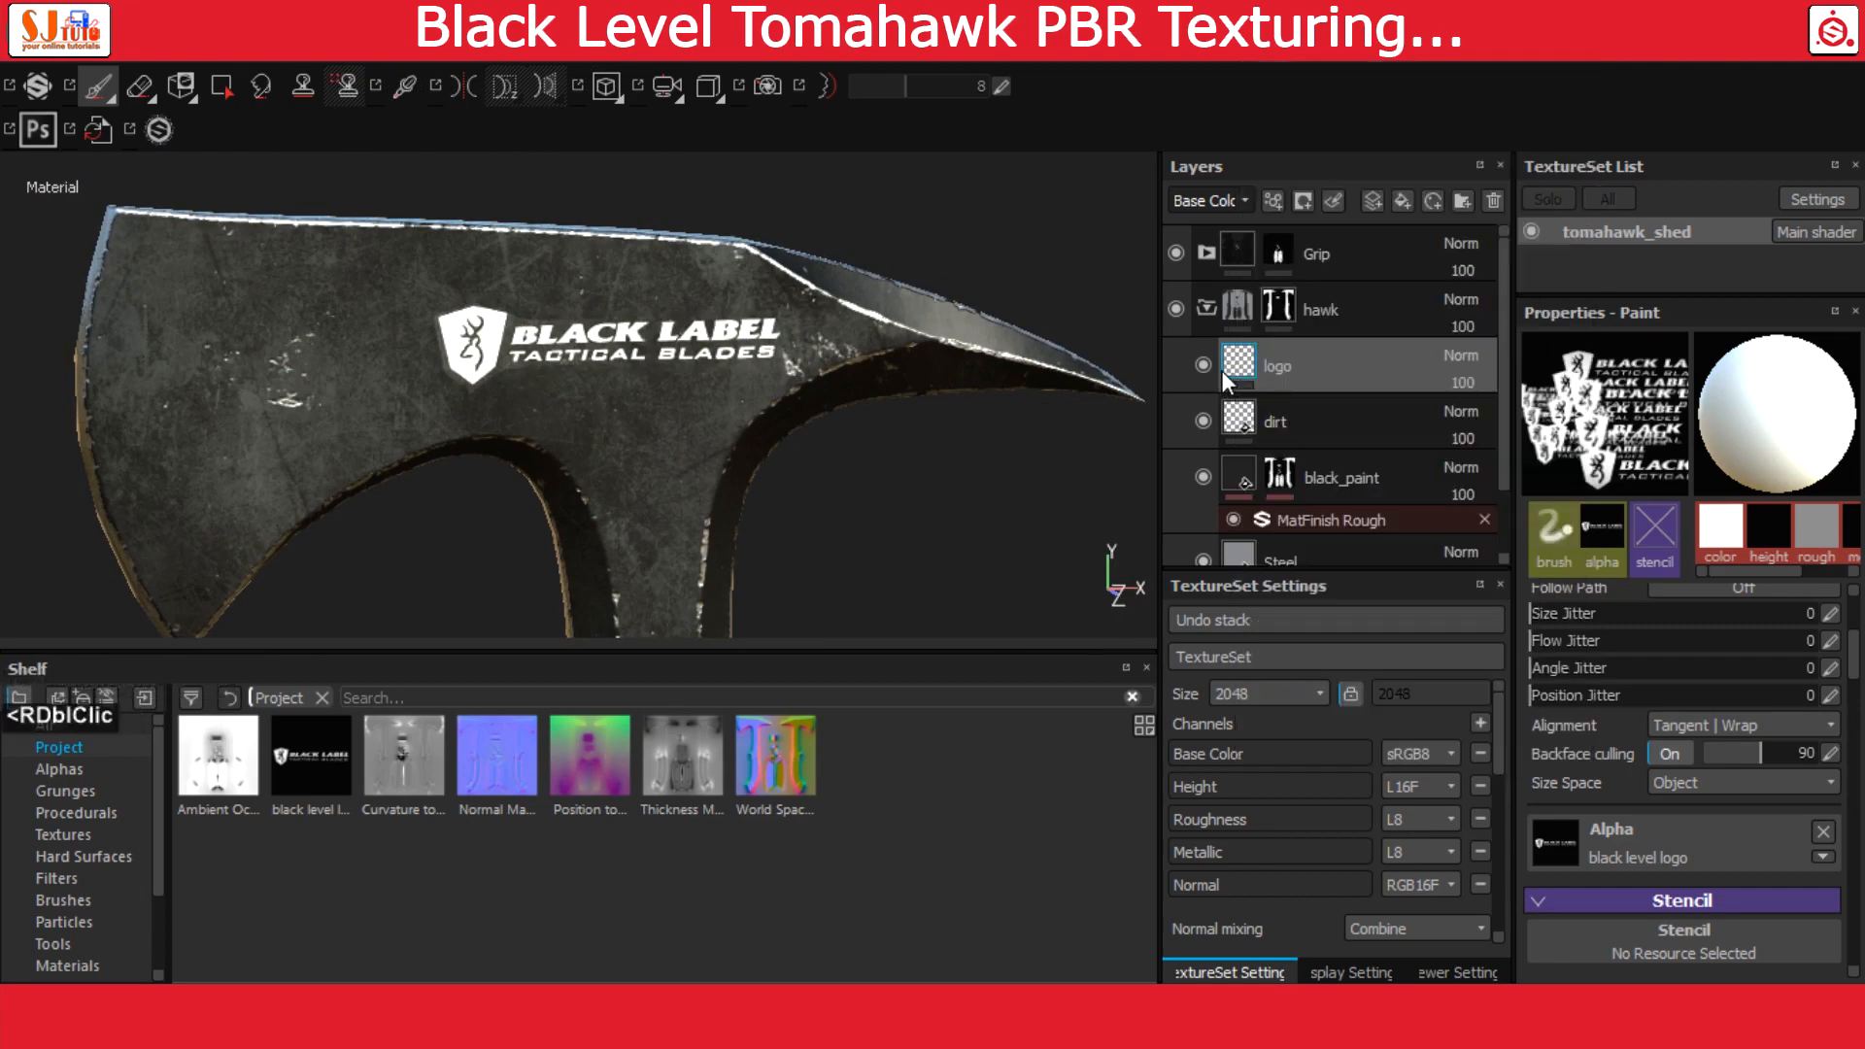
right_click(1233, 370)
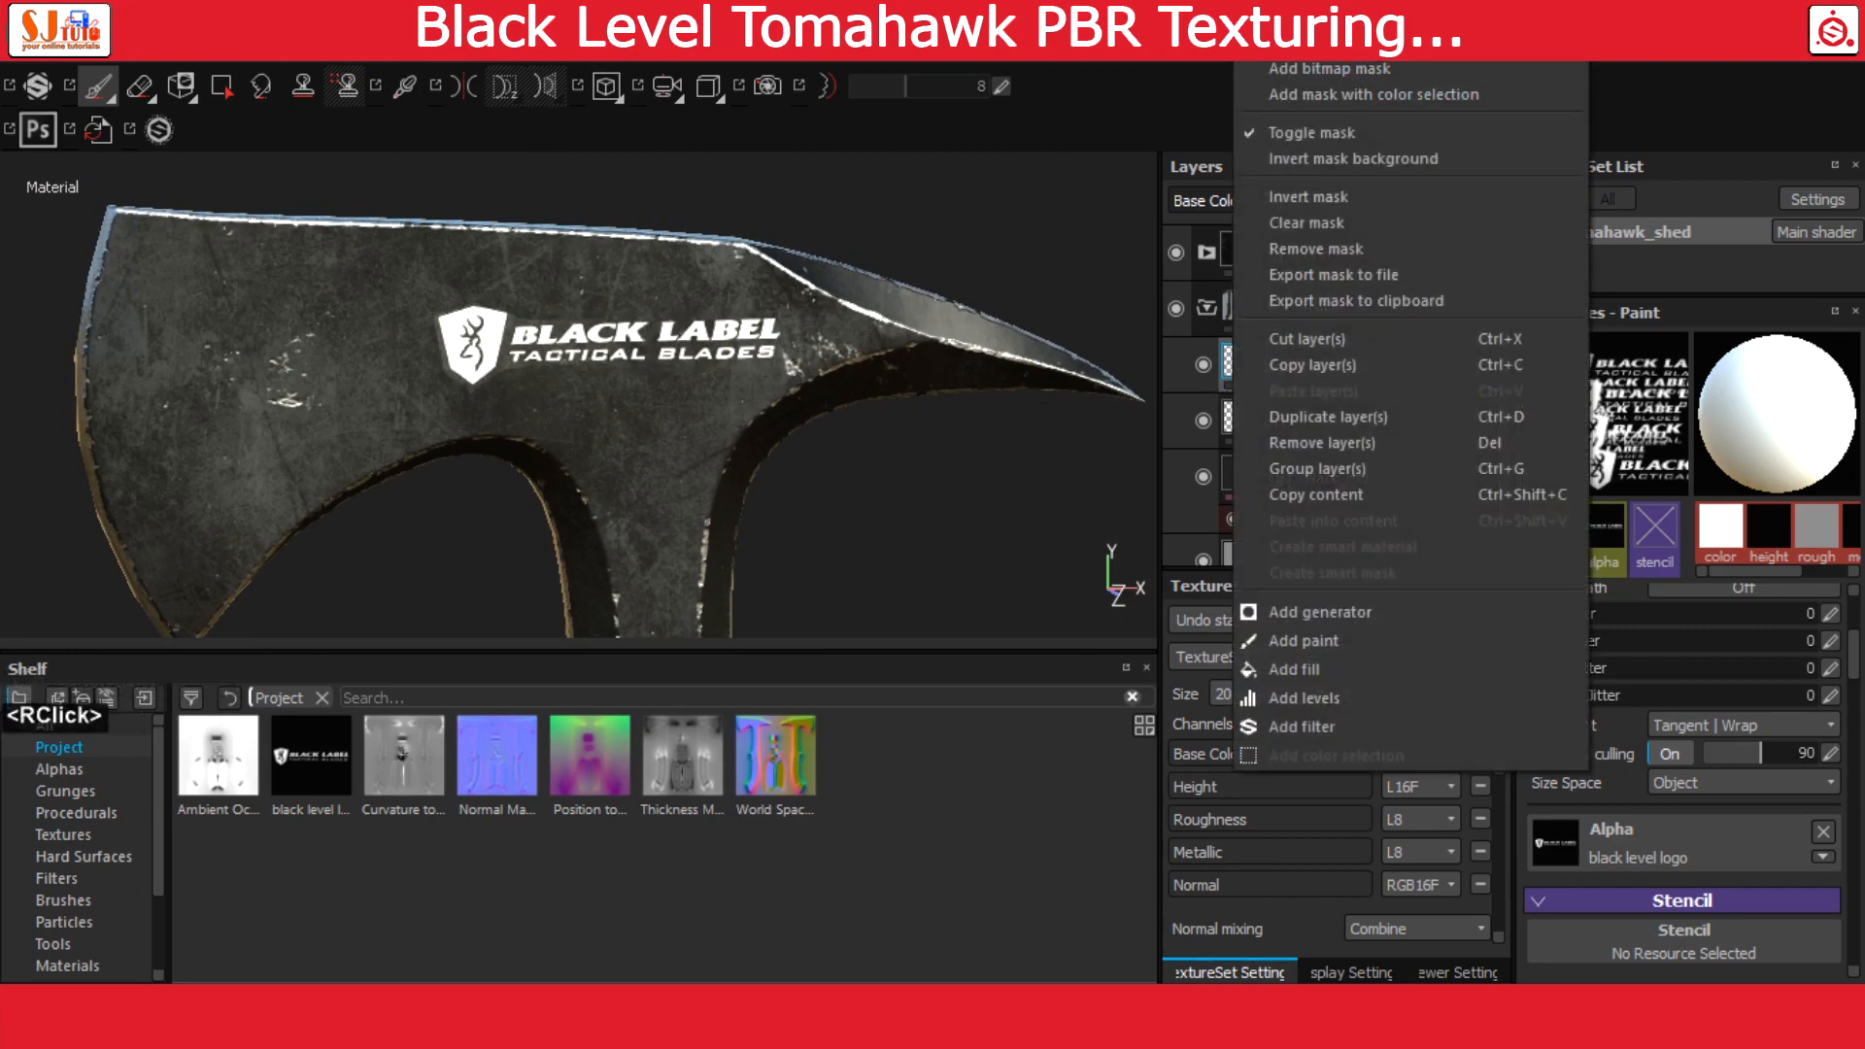
click(1311, 17)
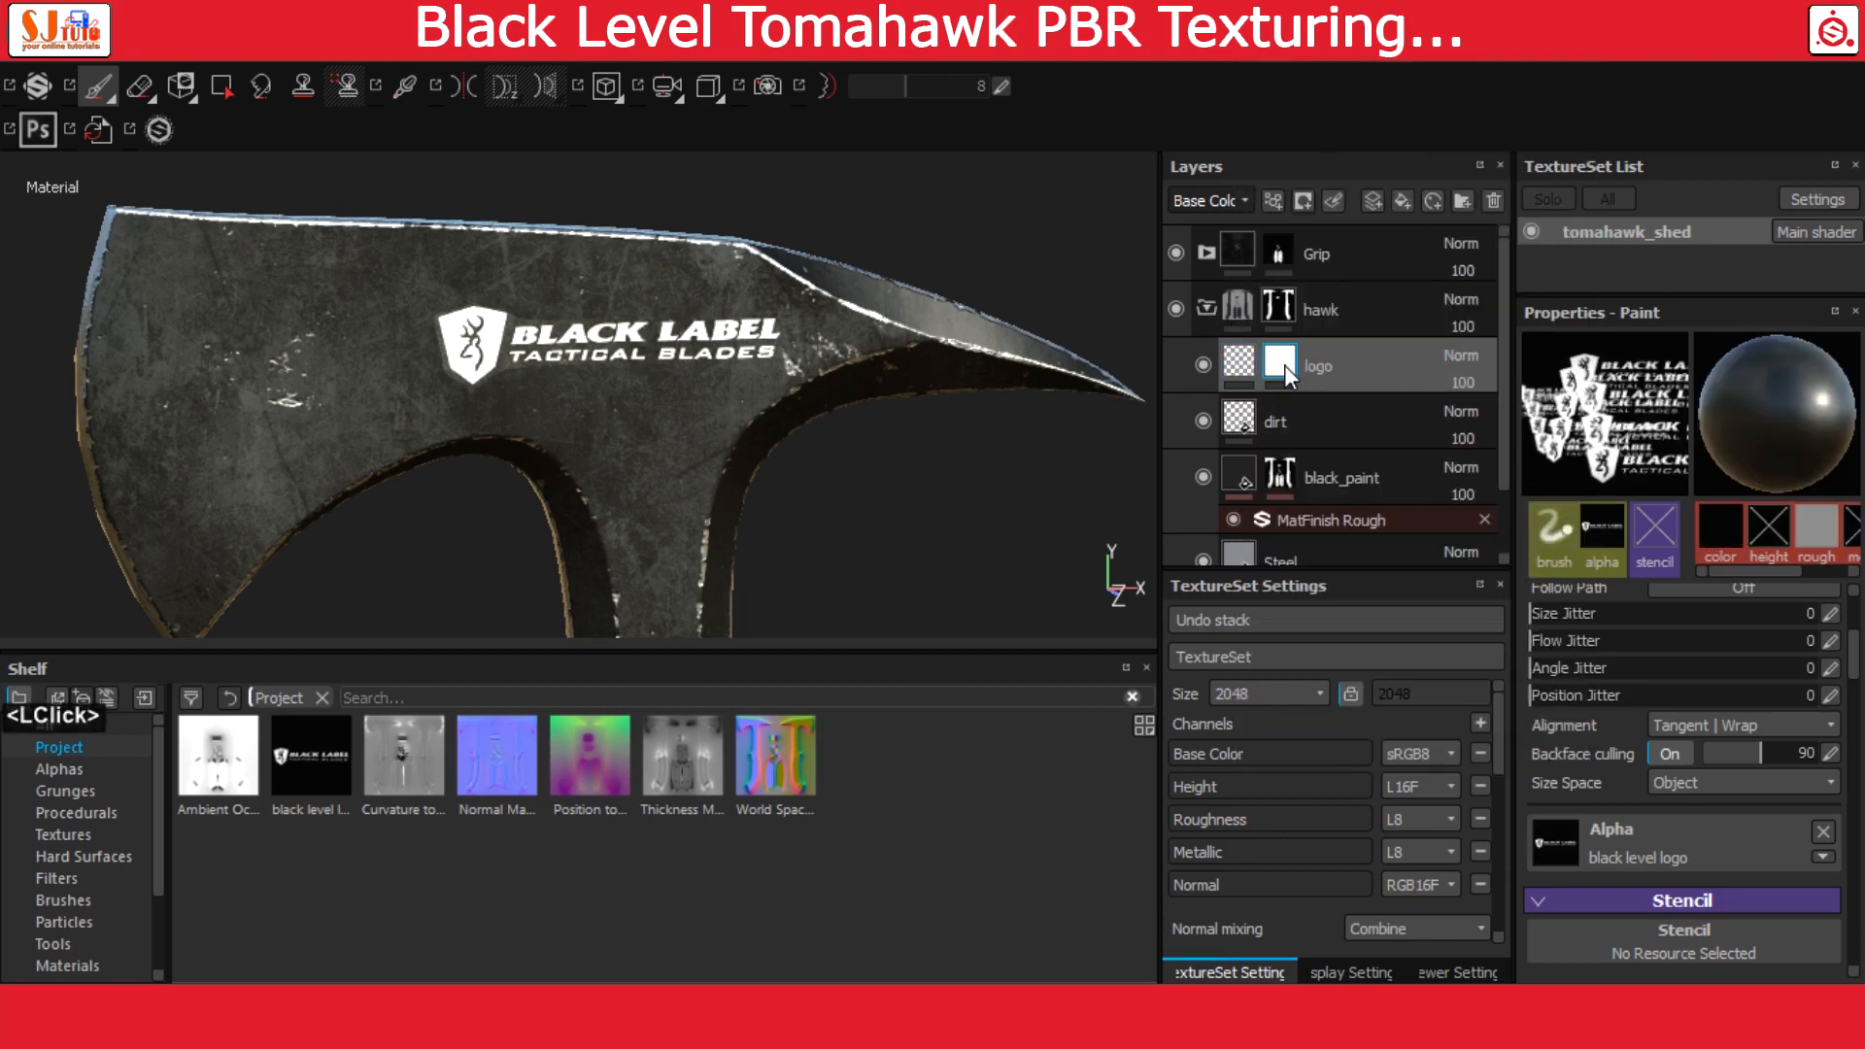
Add an MG Dirt generator to the logo layer's mask to wear the logo
mouse_move(1285, 366)
right_click(1284, 361)
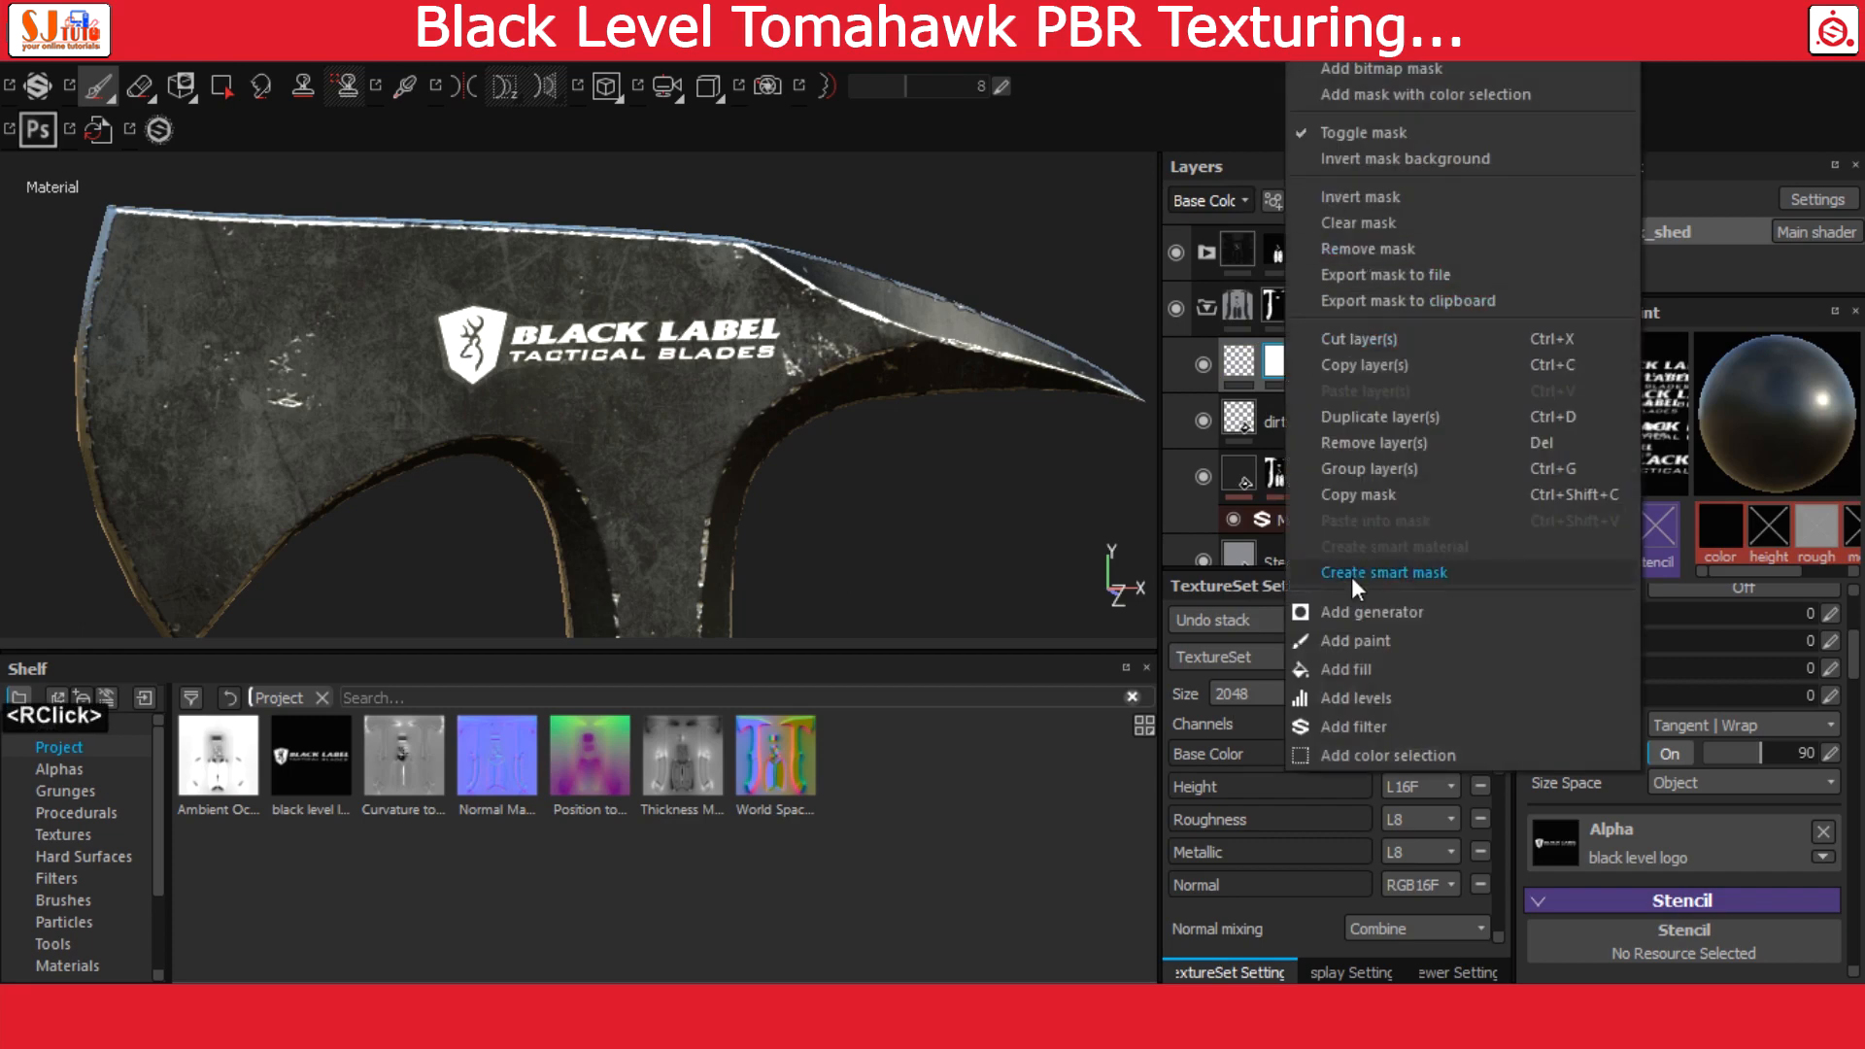
click(1370, 610)
click(1737, 381)
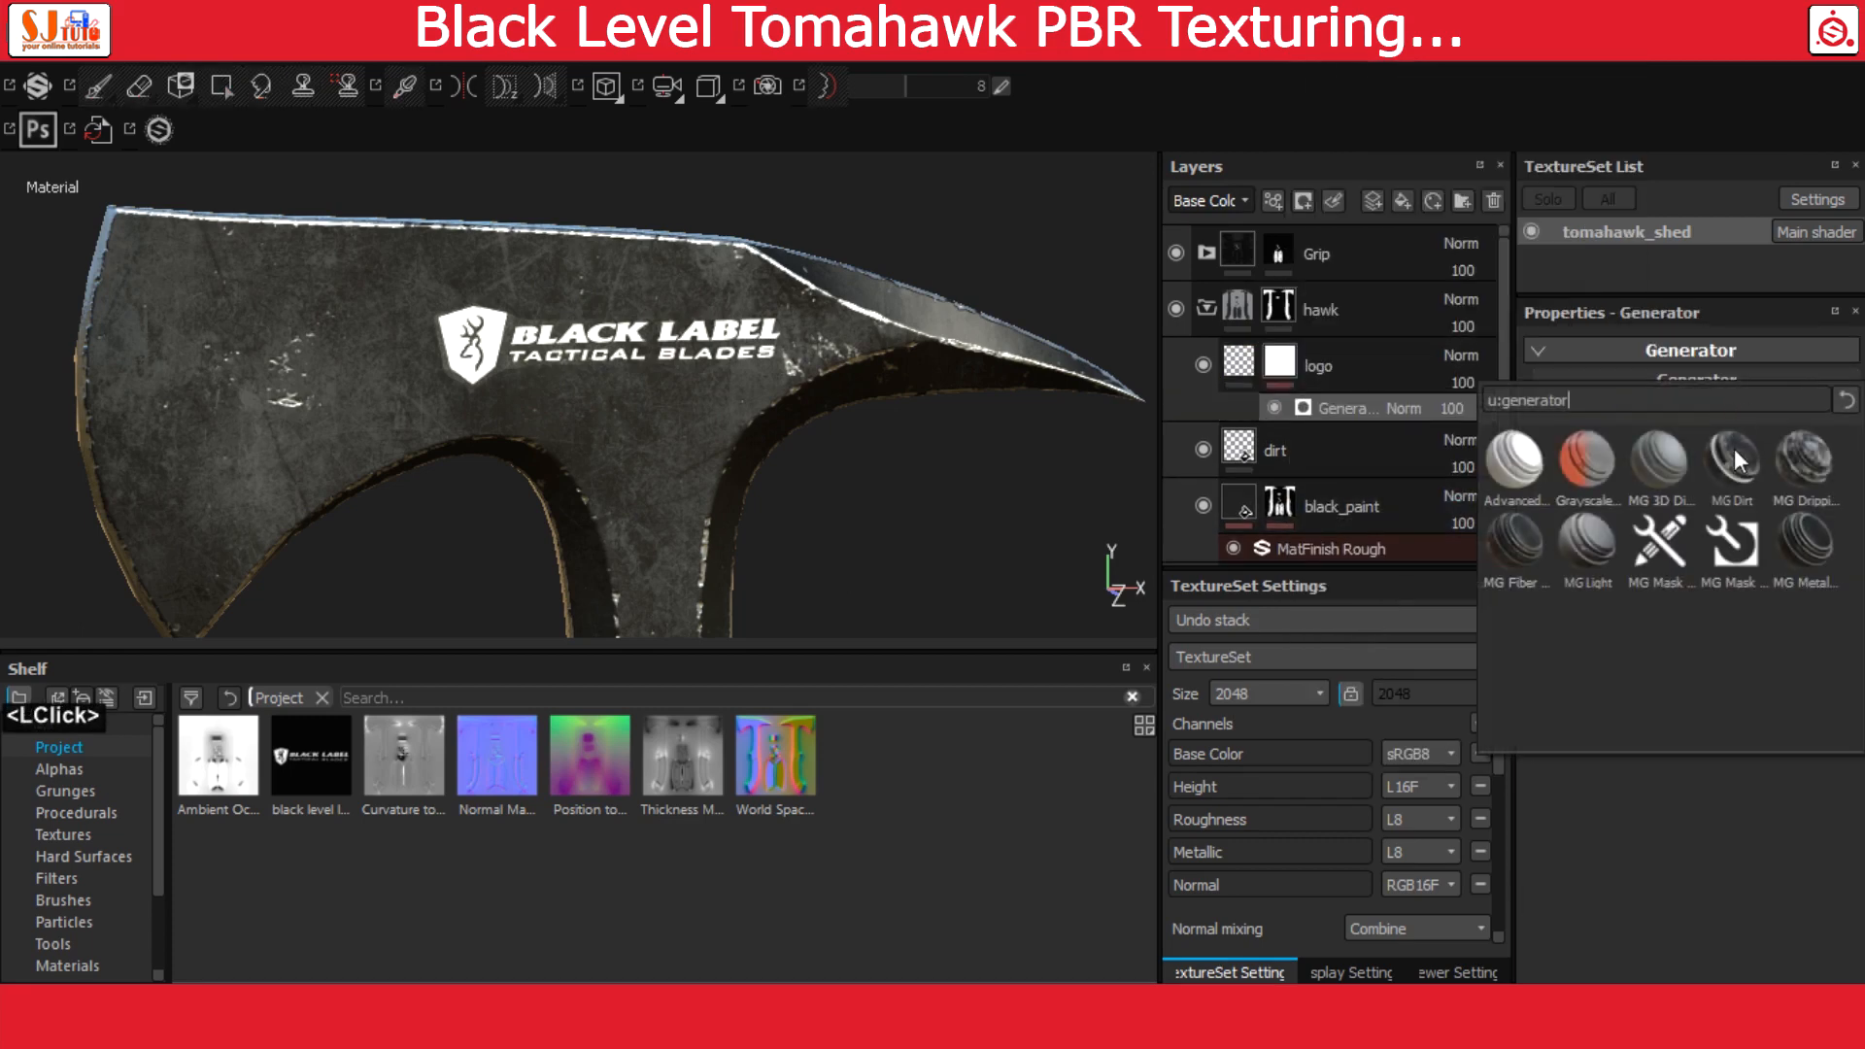
click(1730, 452)
Switch the viewport to perspective view and inspect the worn logo under different lighting
alt+right_drag(506, 373, 805, 466)
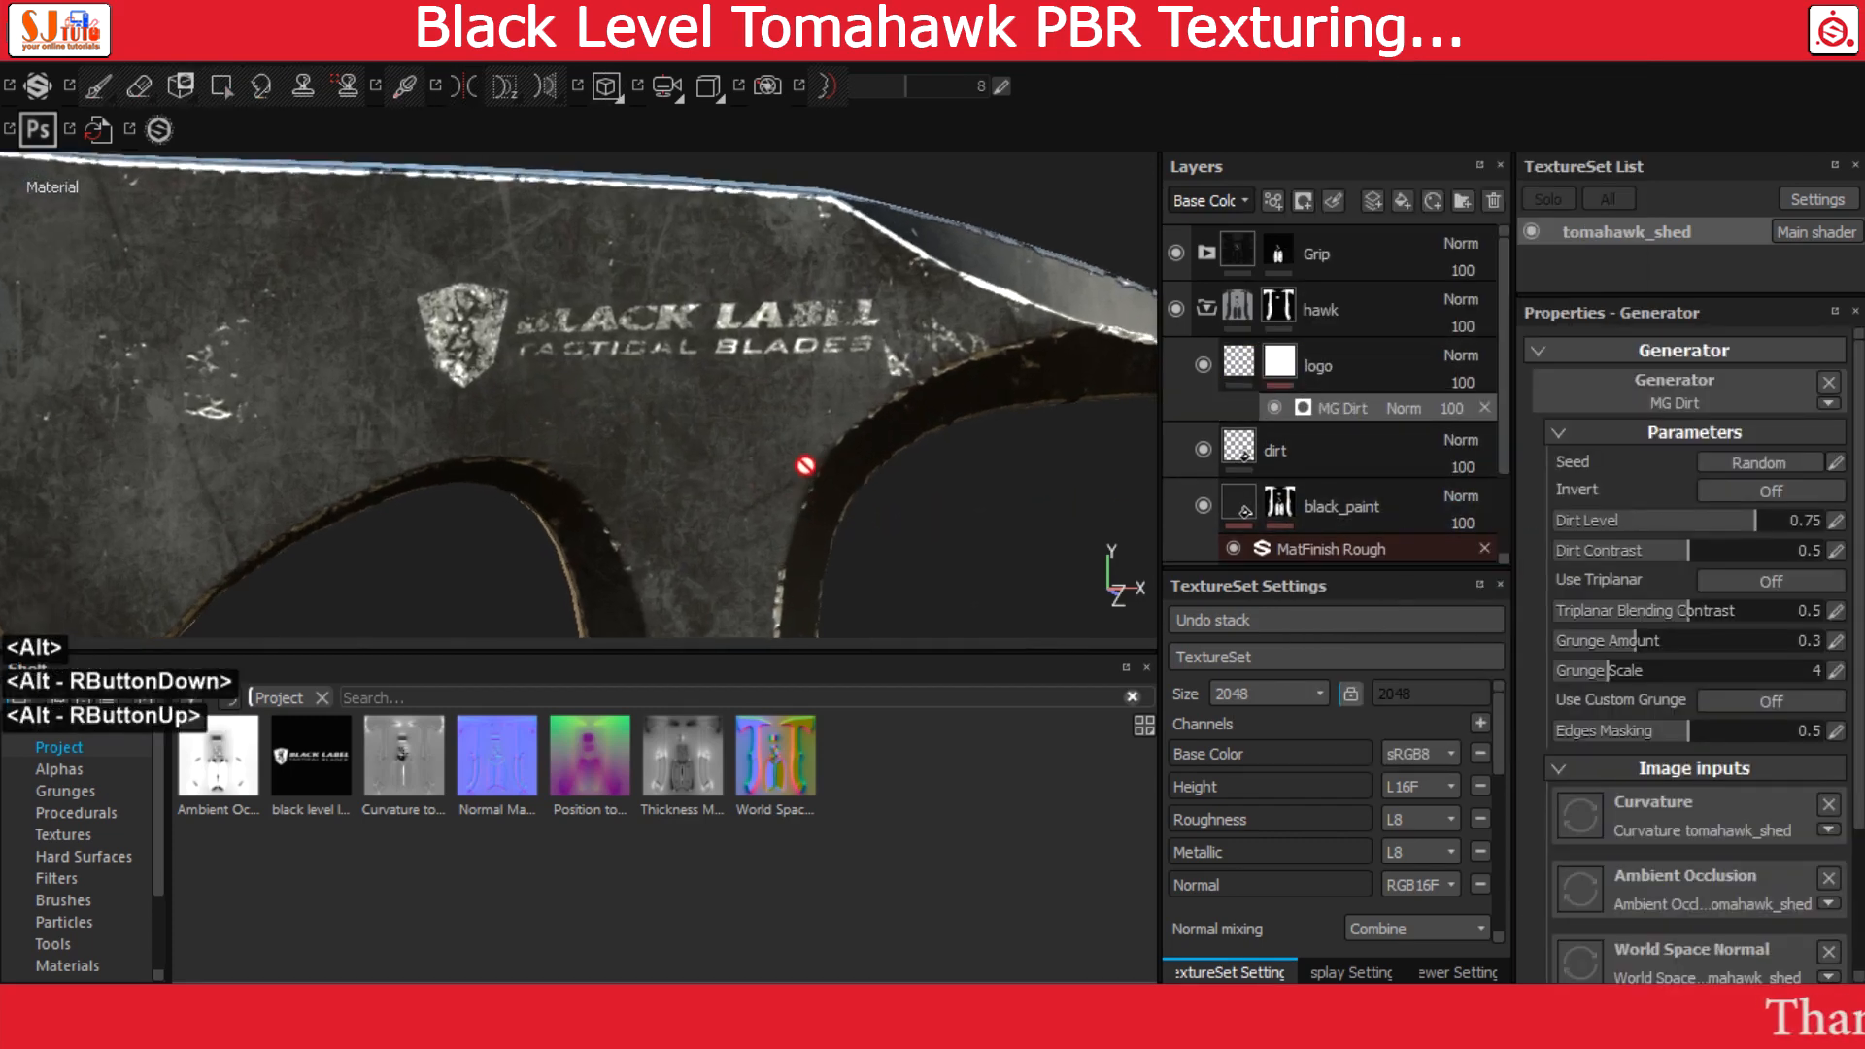
alt+drag(804, 466, 795, 317)
click(709, 97)
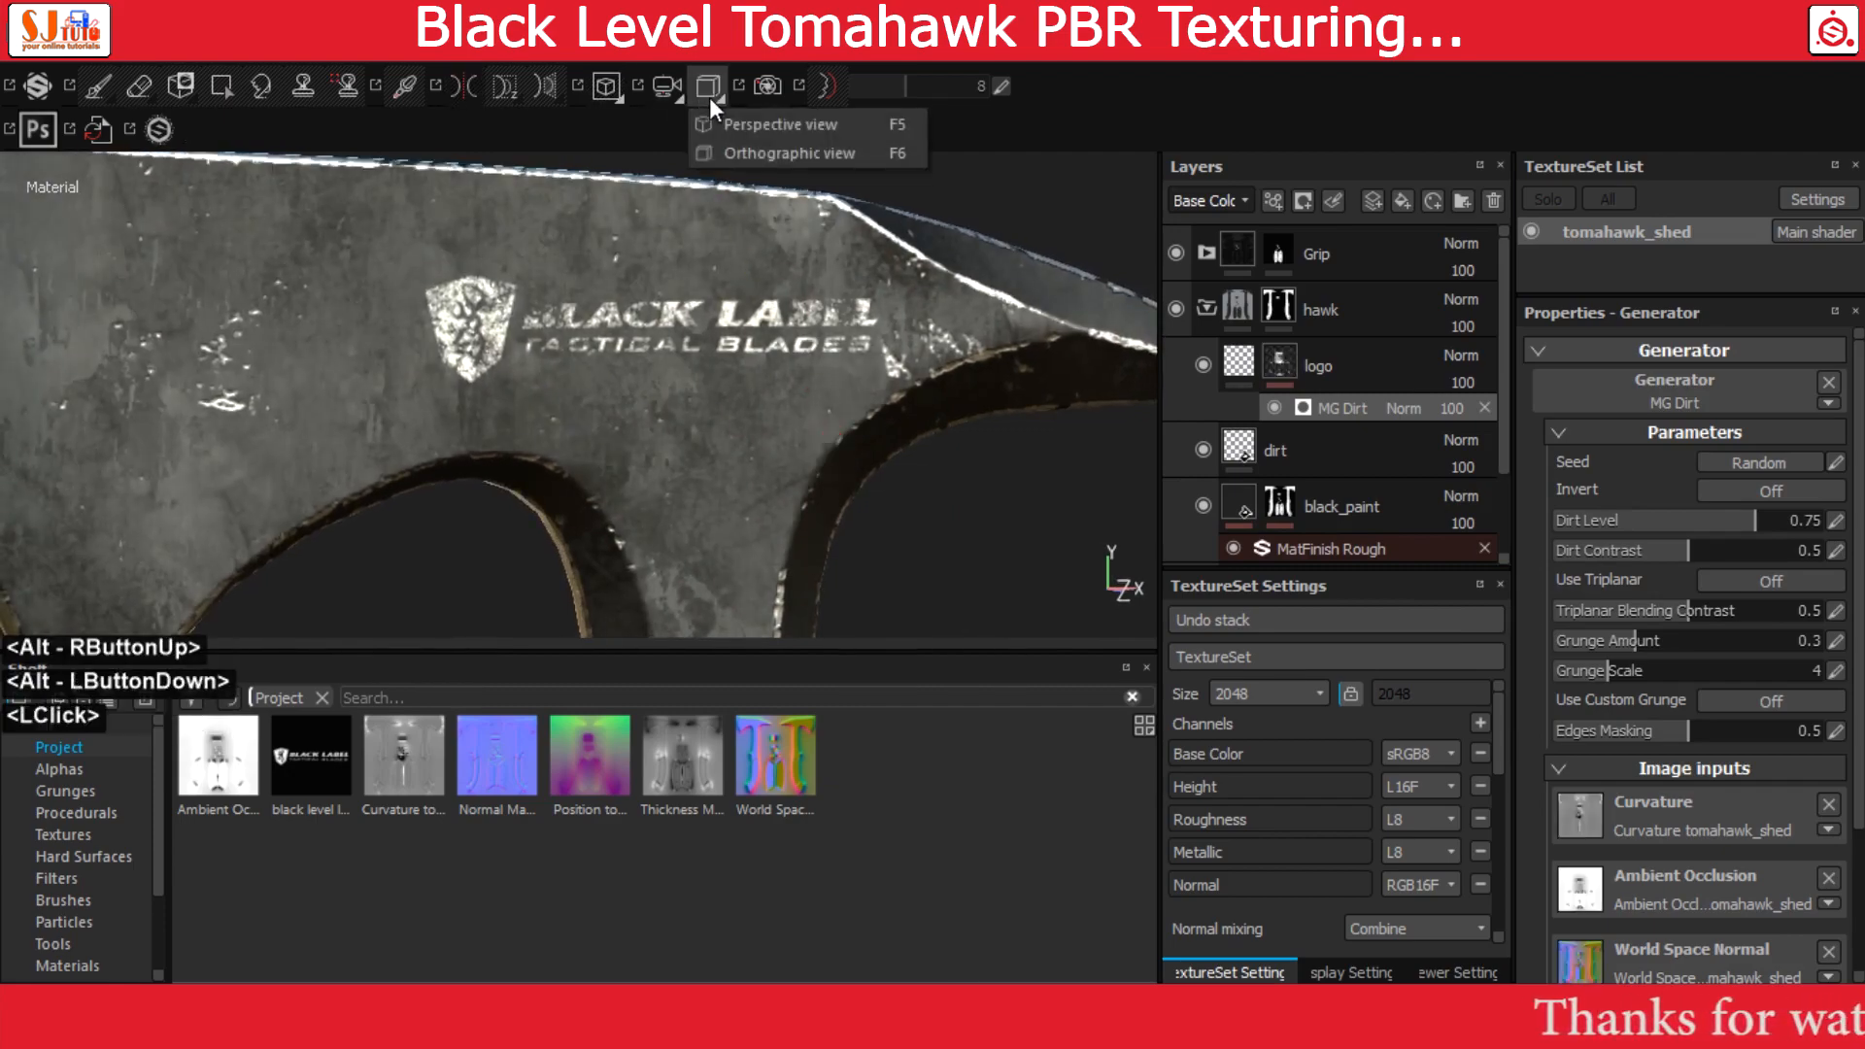
click(755, 128)
alt+drag(714, 267, 563, 300)
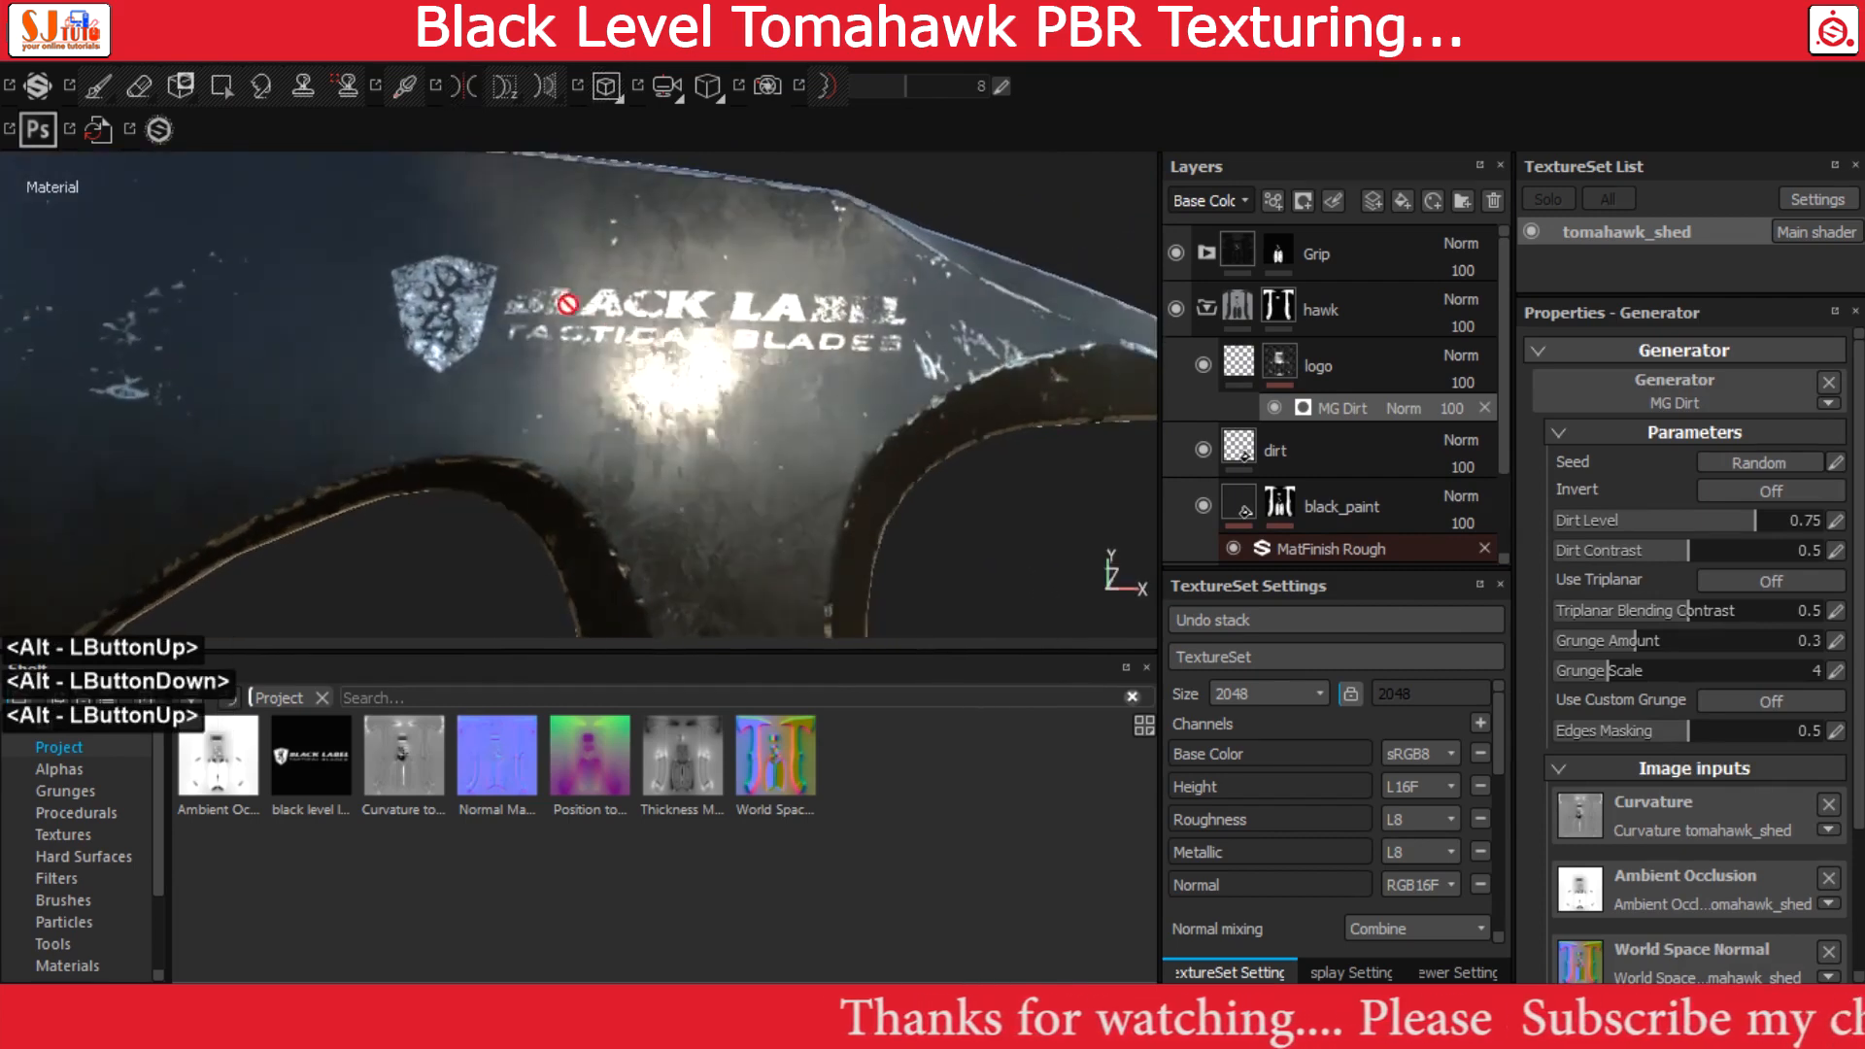
alt+right_drag(562, 300, 708, 358)
alt+drag(708, 358, 853, 370)
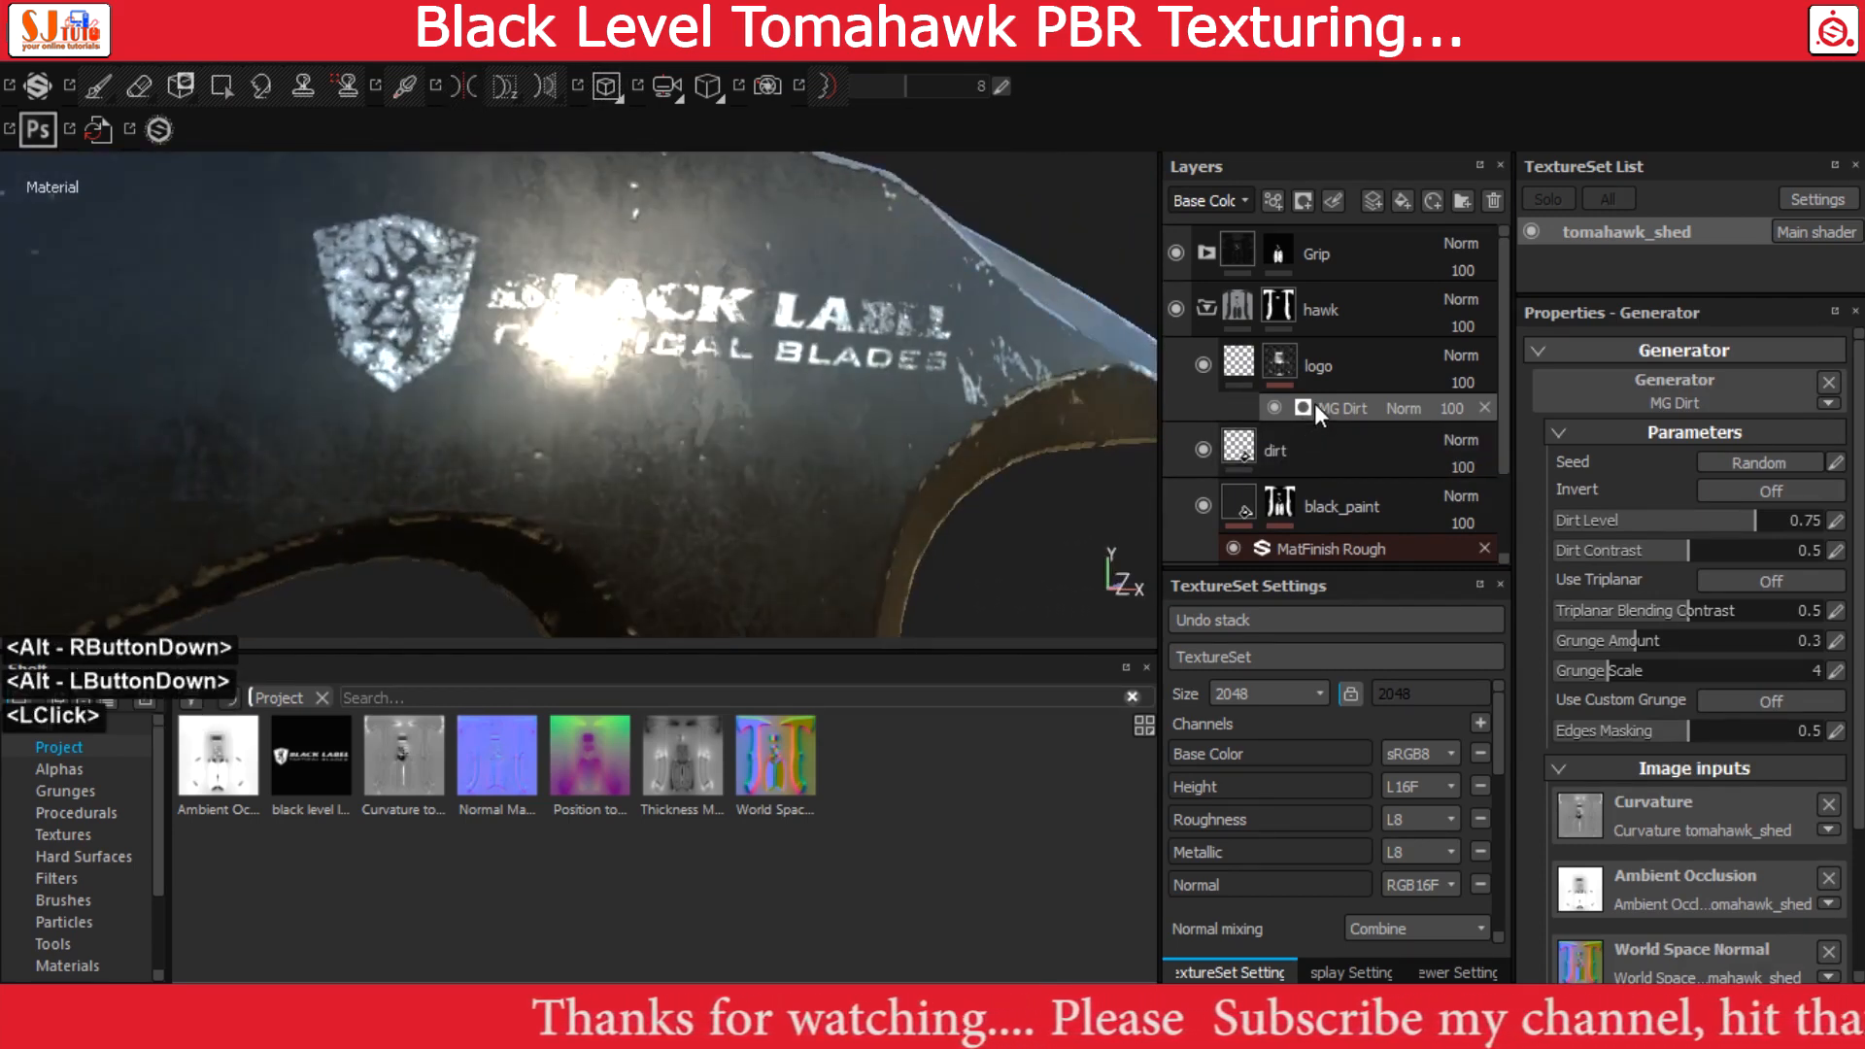
Set the Dirt Level of the logo mask's MG Dirt generator to 0.79
scroll(1479, 470, up, 1)
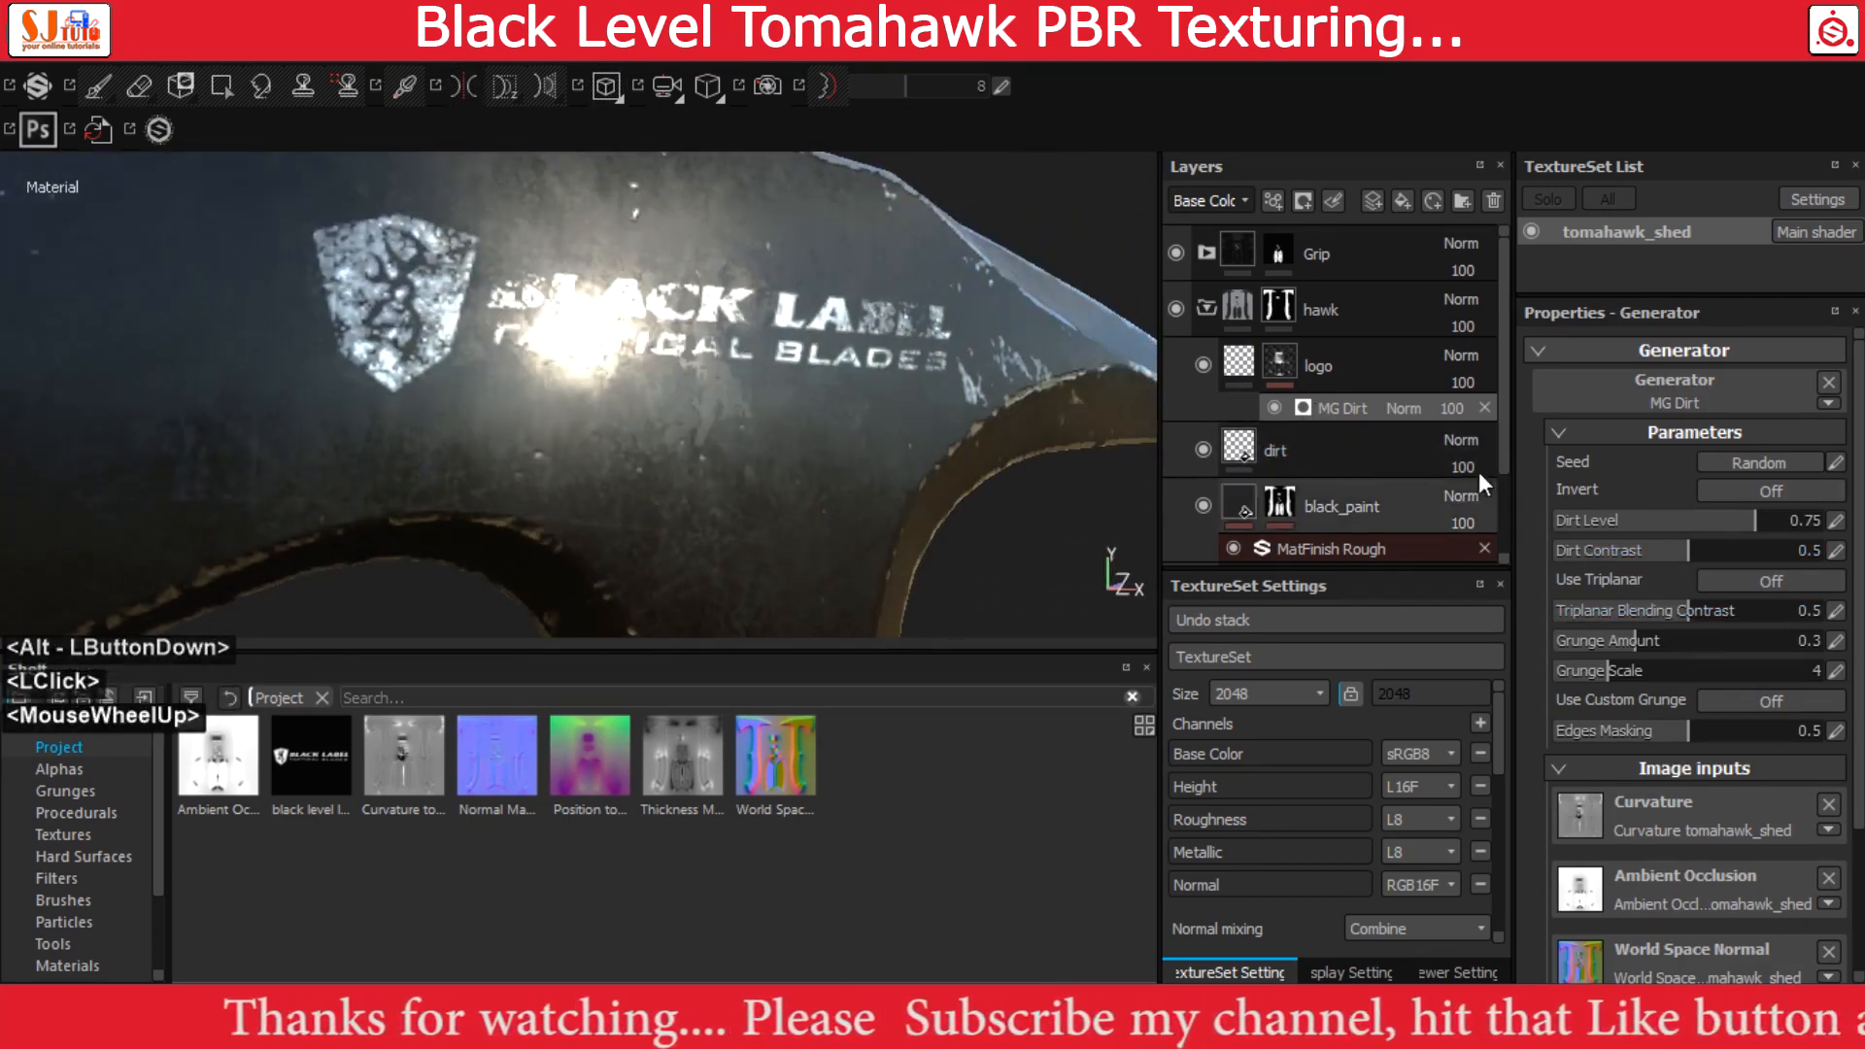
click(1245, 361)
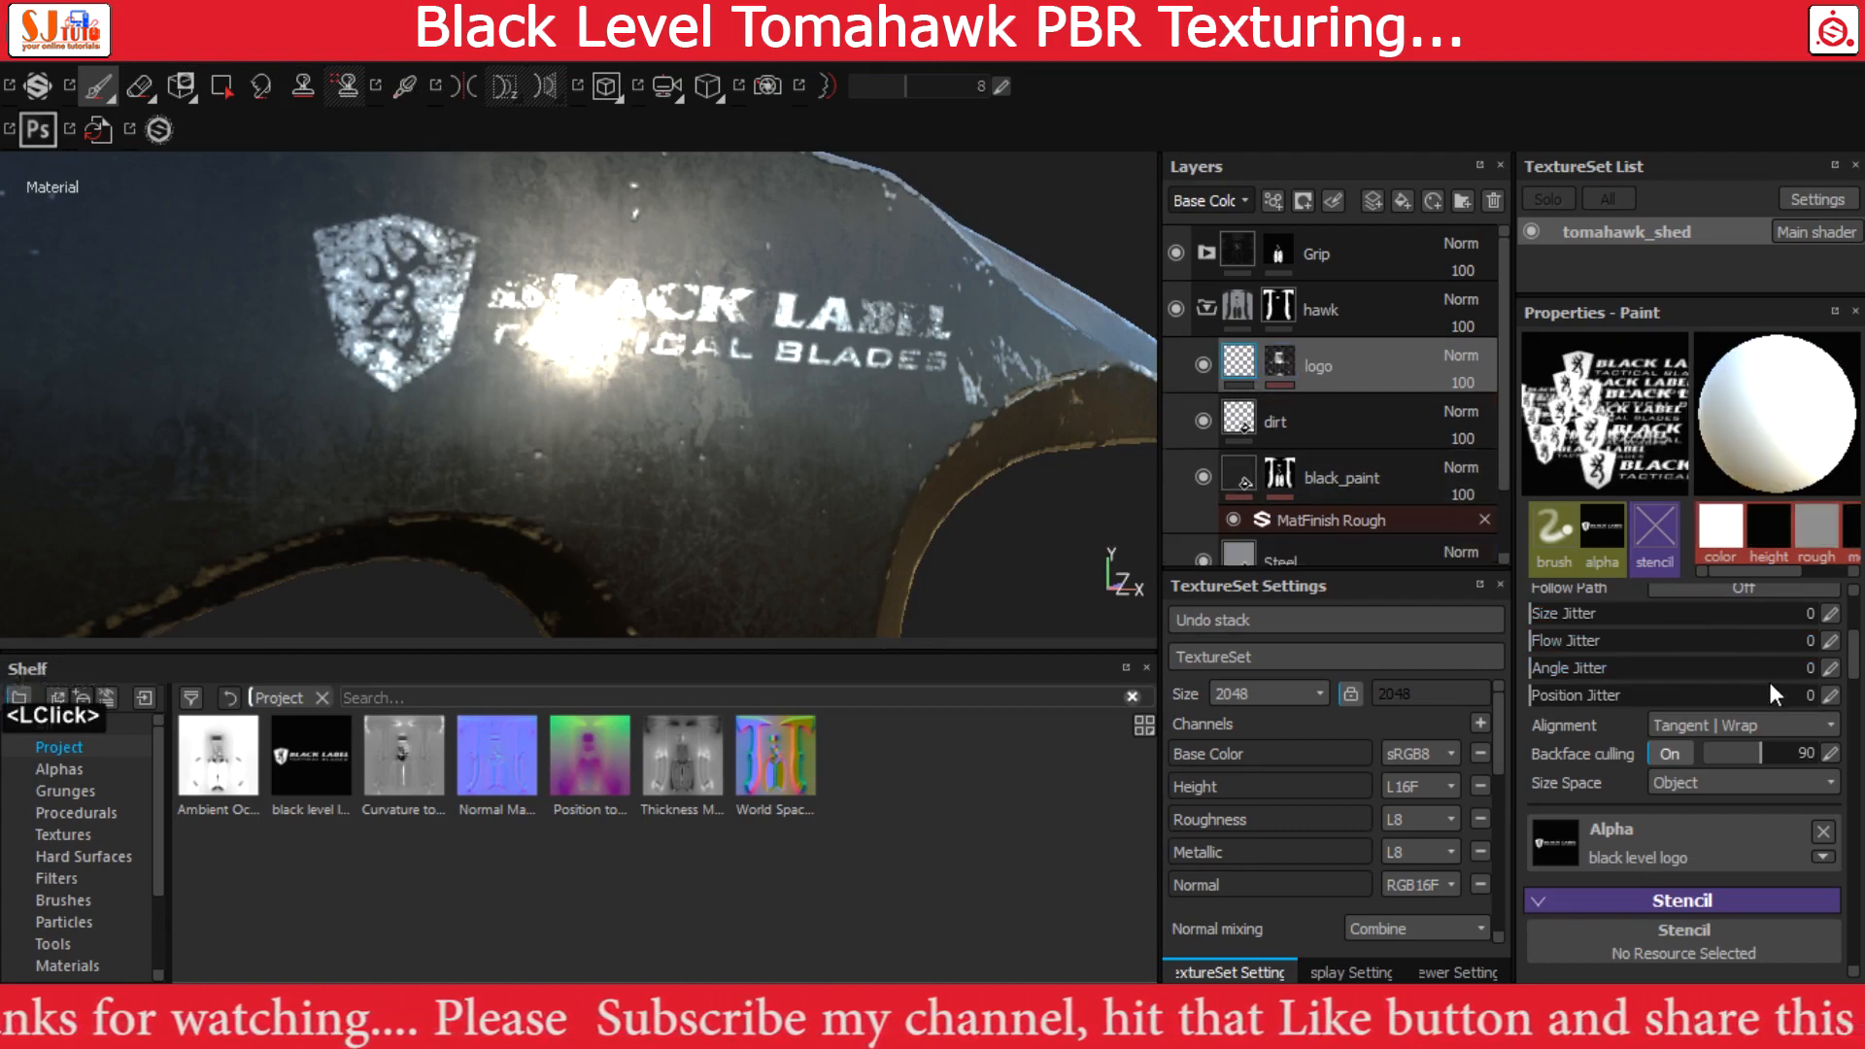
scroll(1769, 707, up, 3)
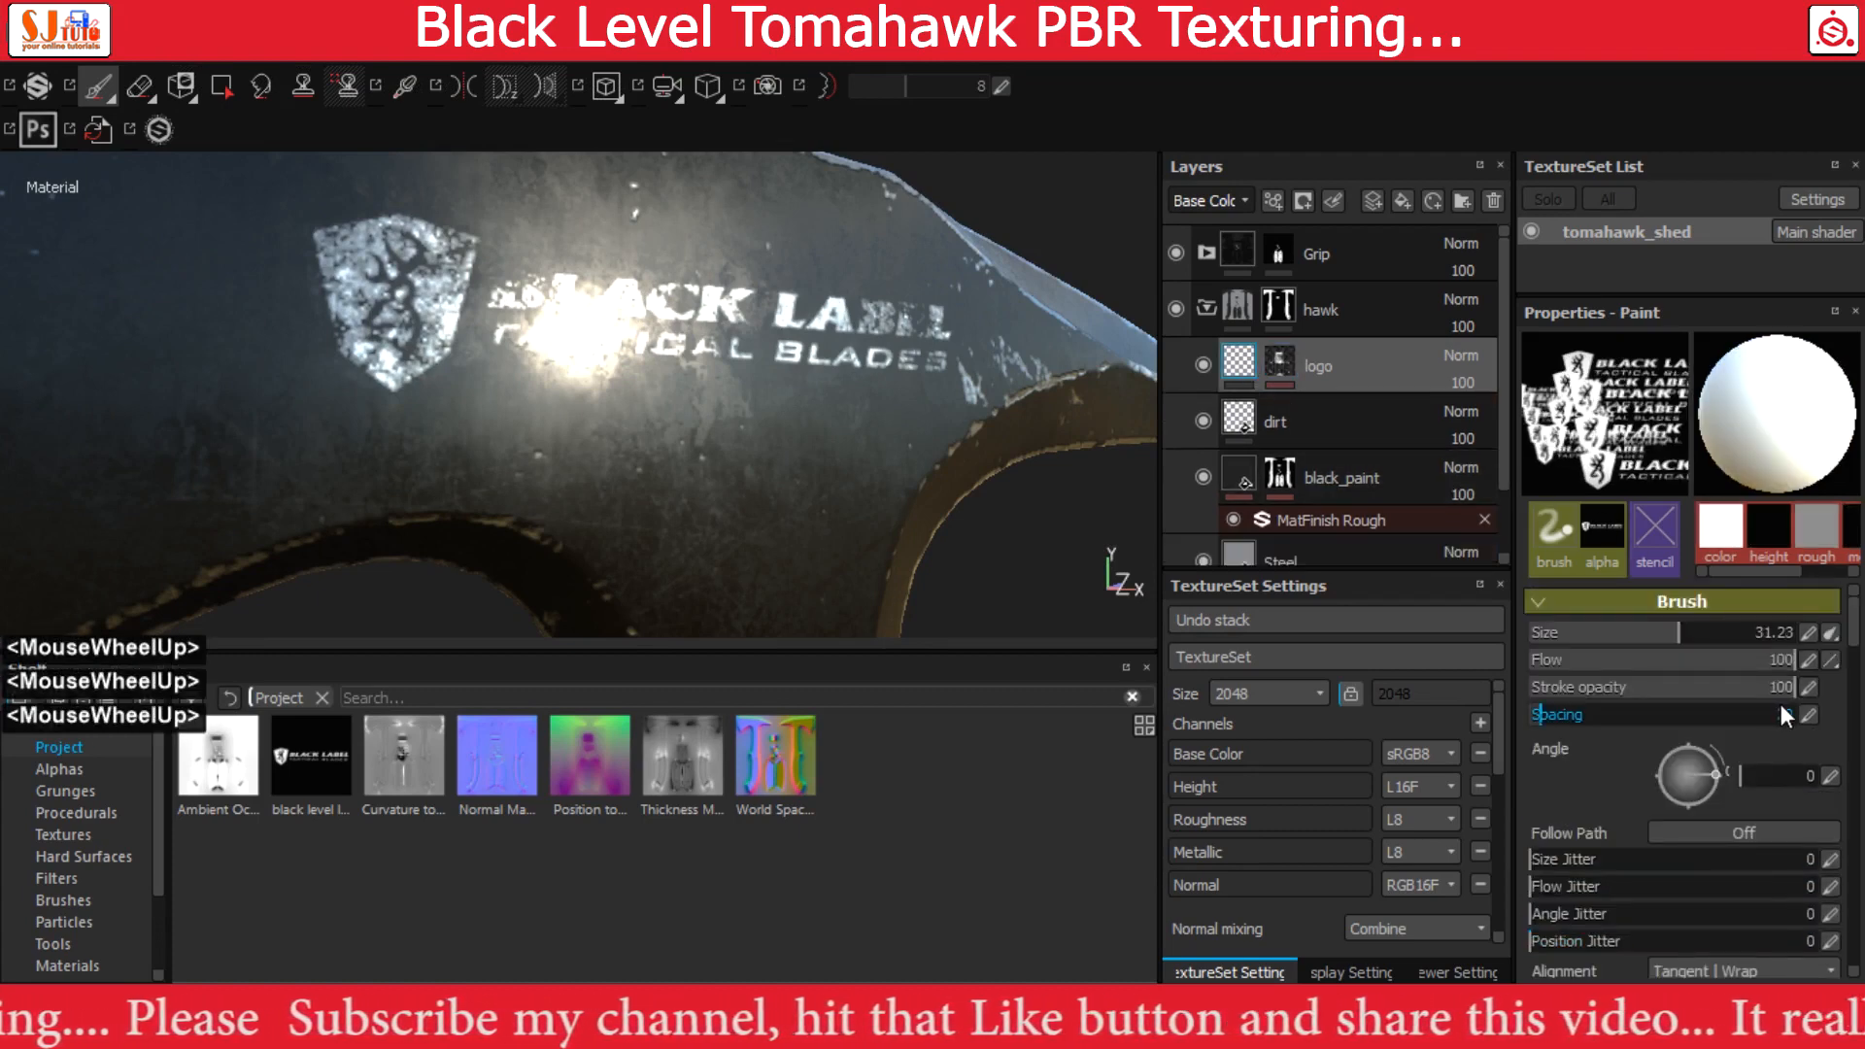
scroll(1780, 709, down, 3)
scroll(1792, 716, down, 2)
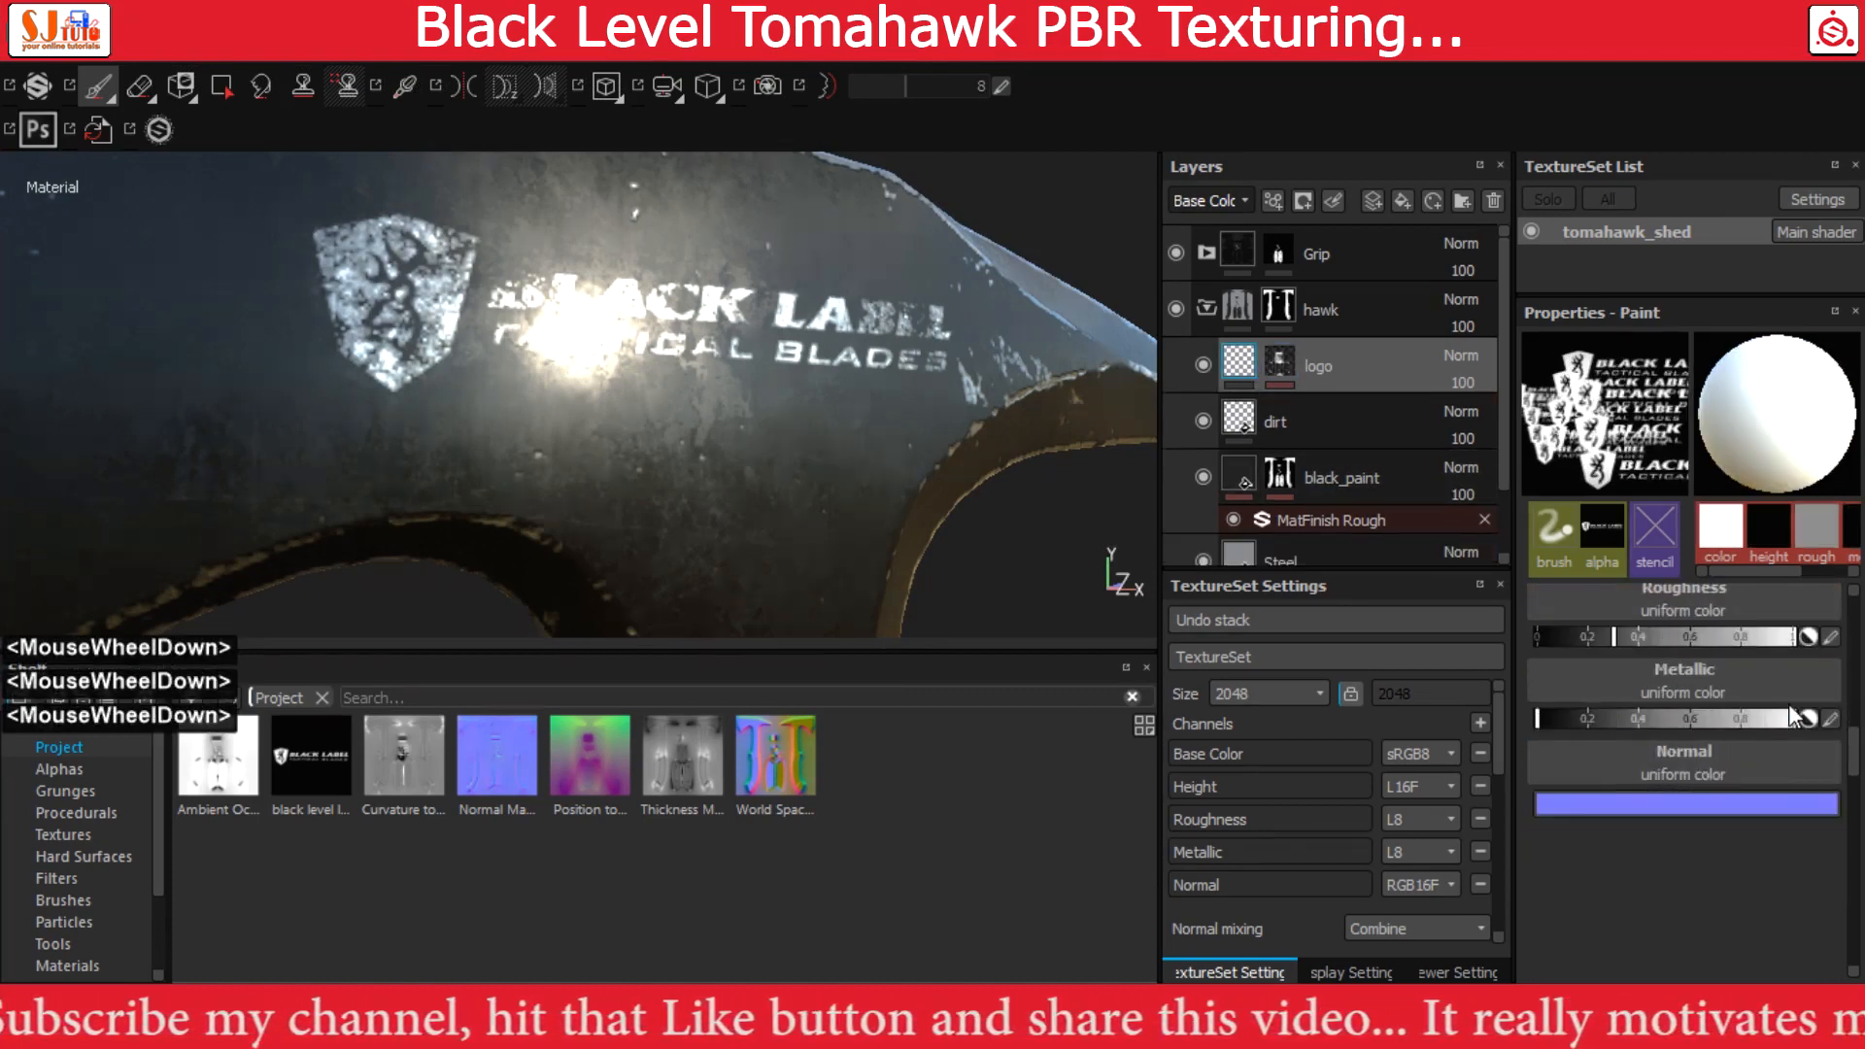
click(1278, 362)
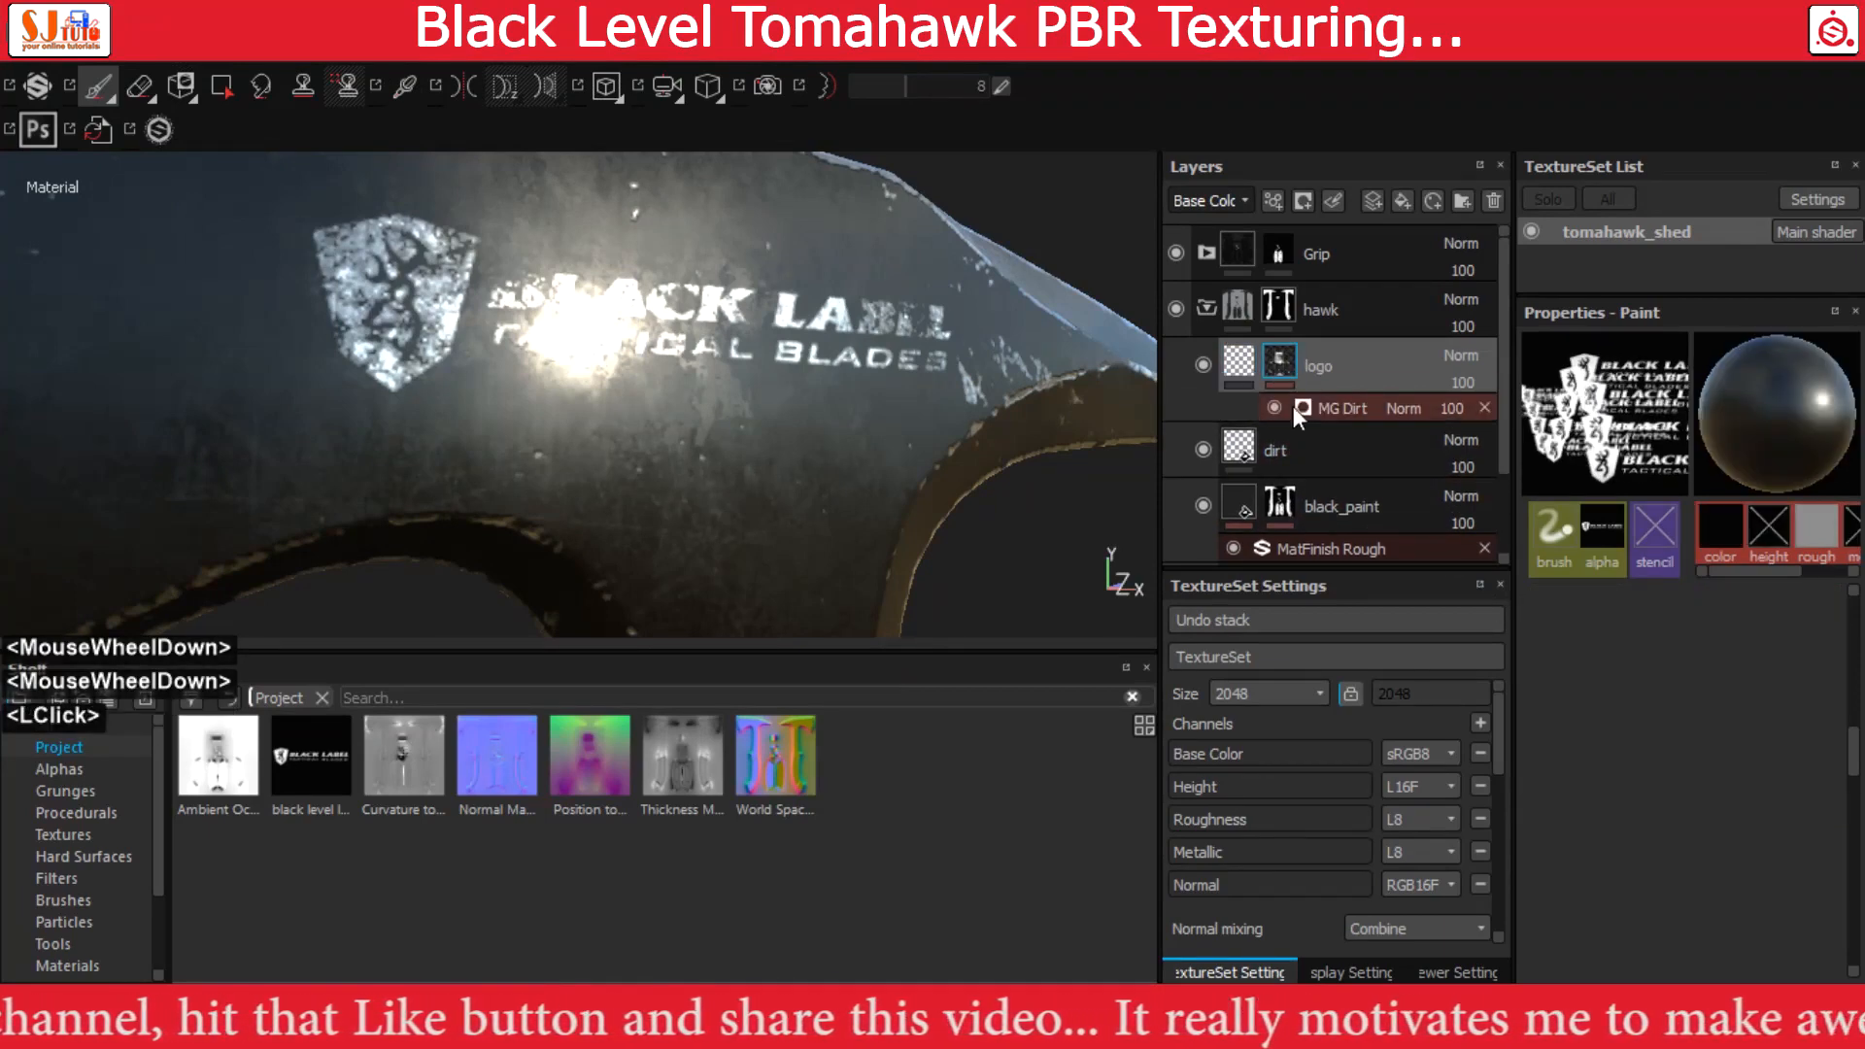
click(1344, 410)
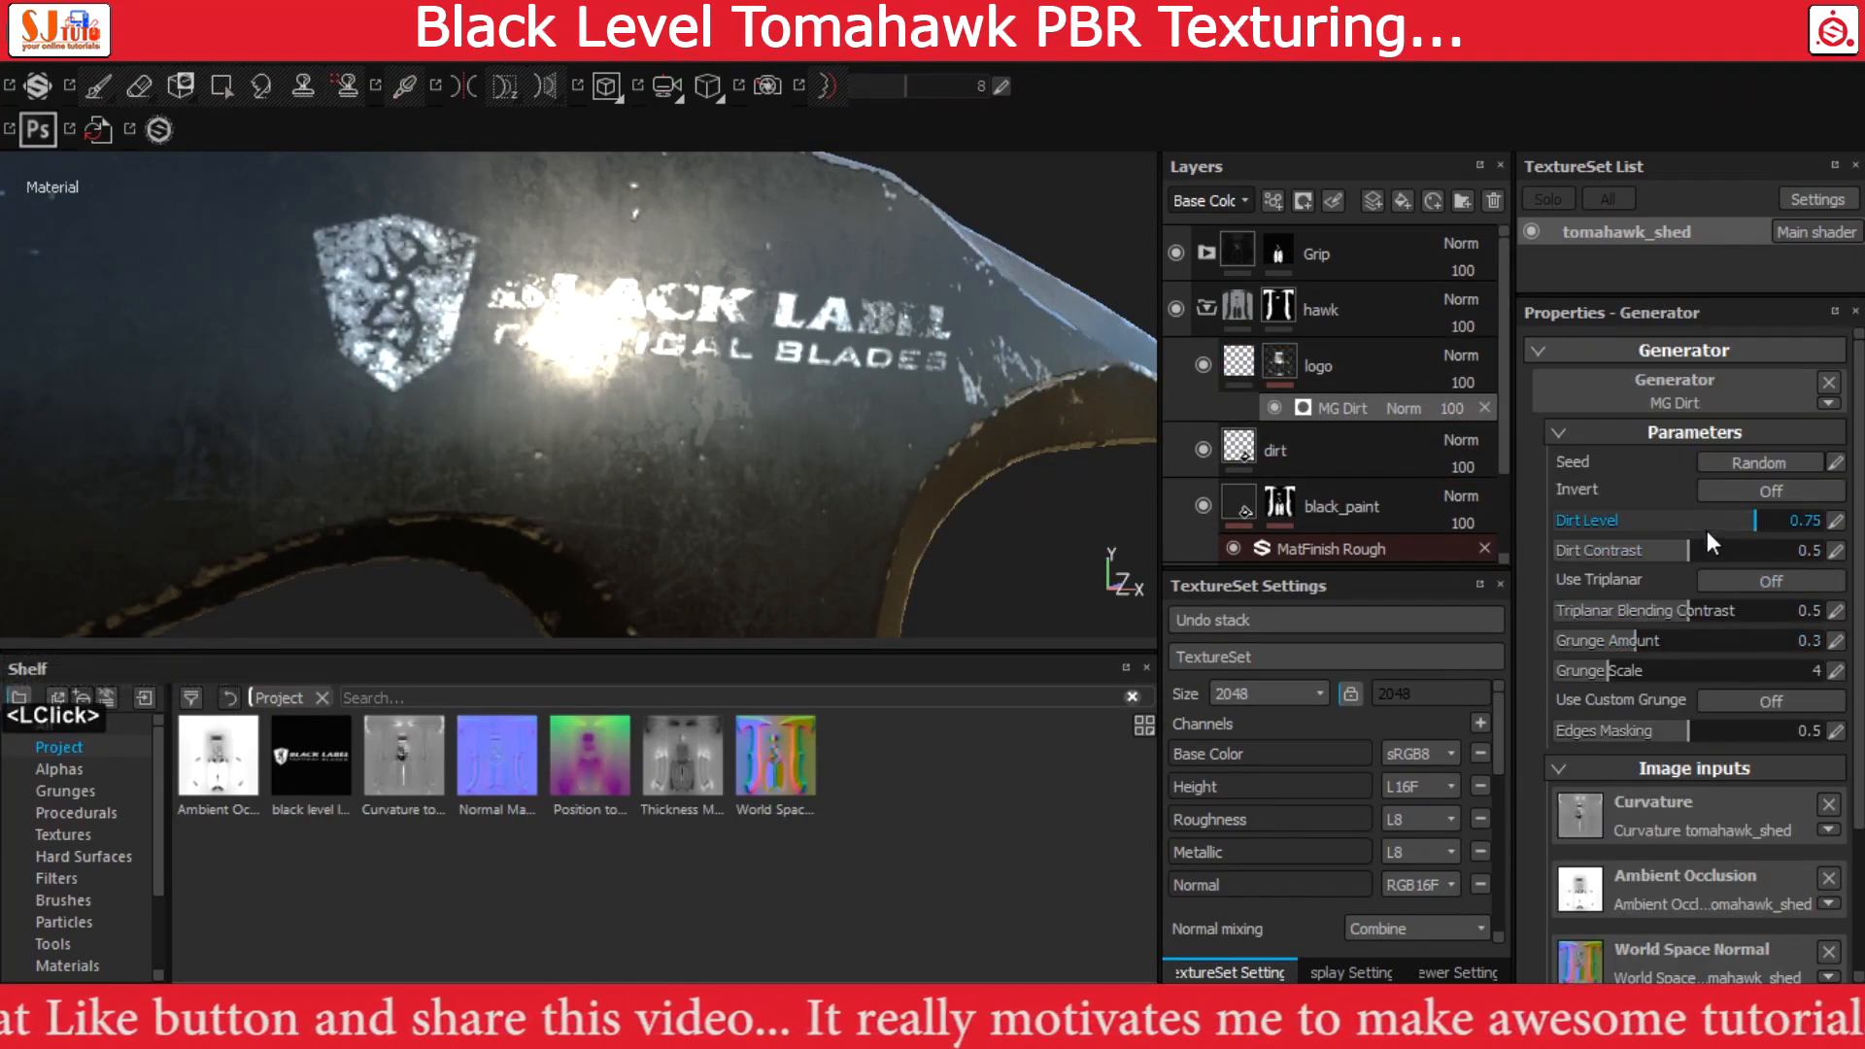
mouse_move(1745, 523)
mouse_down()
mouse_move(1682, 528)
mouse_move(1773, 522)
mouse_up()
double_click(1780, 521)
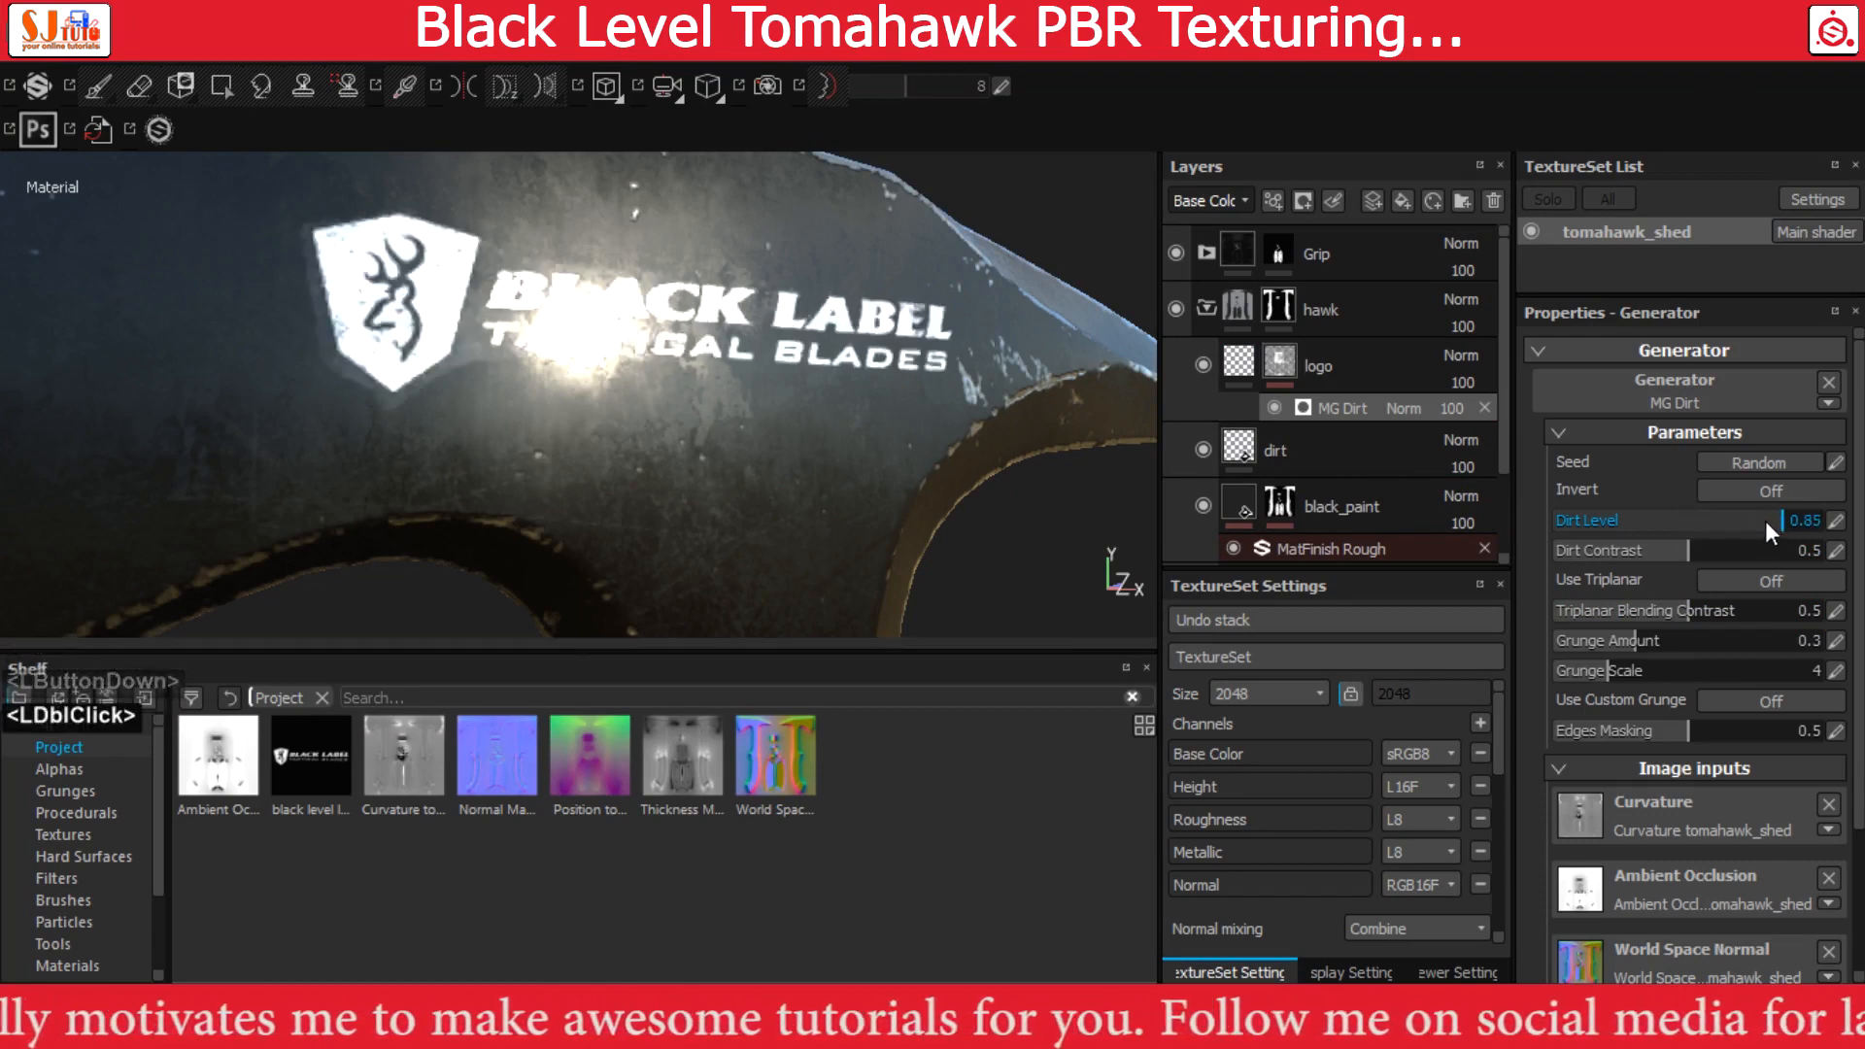
Examine the worn logo up close, and the head, handle and grip of the tomahawk from several angles
alt+drag(750, 374, 836, 446)
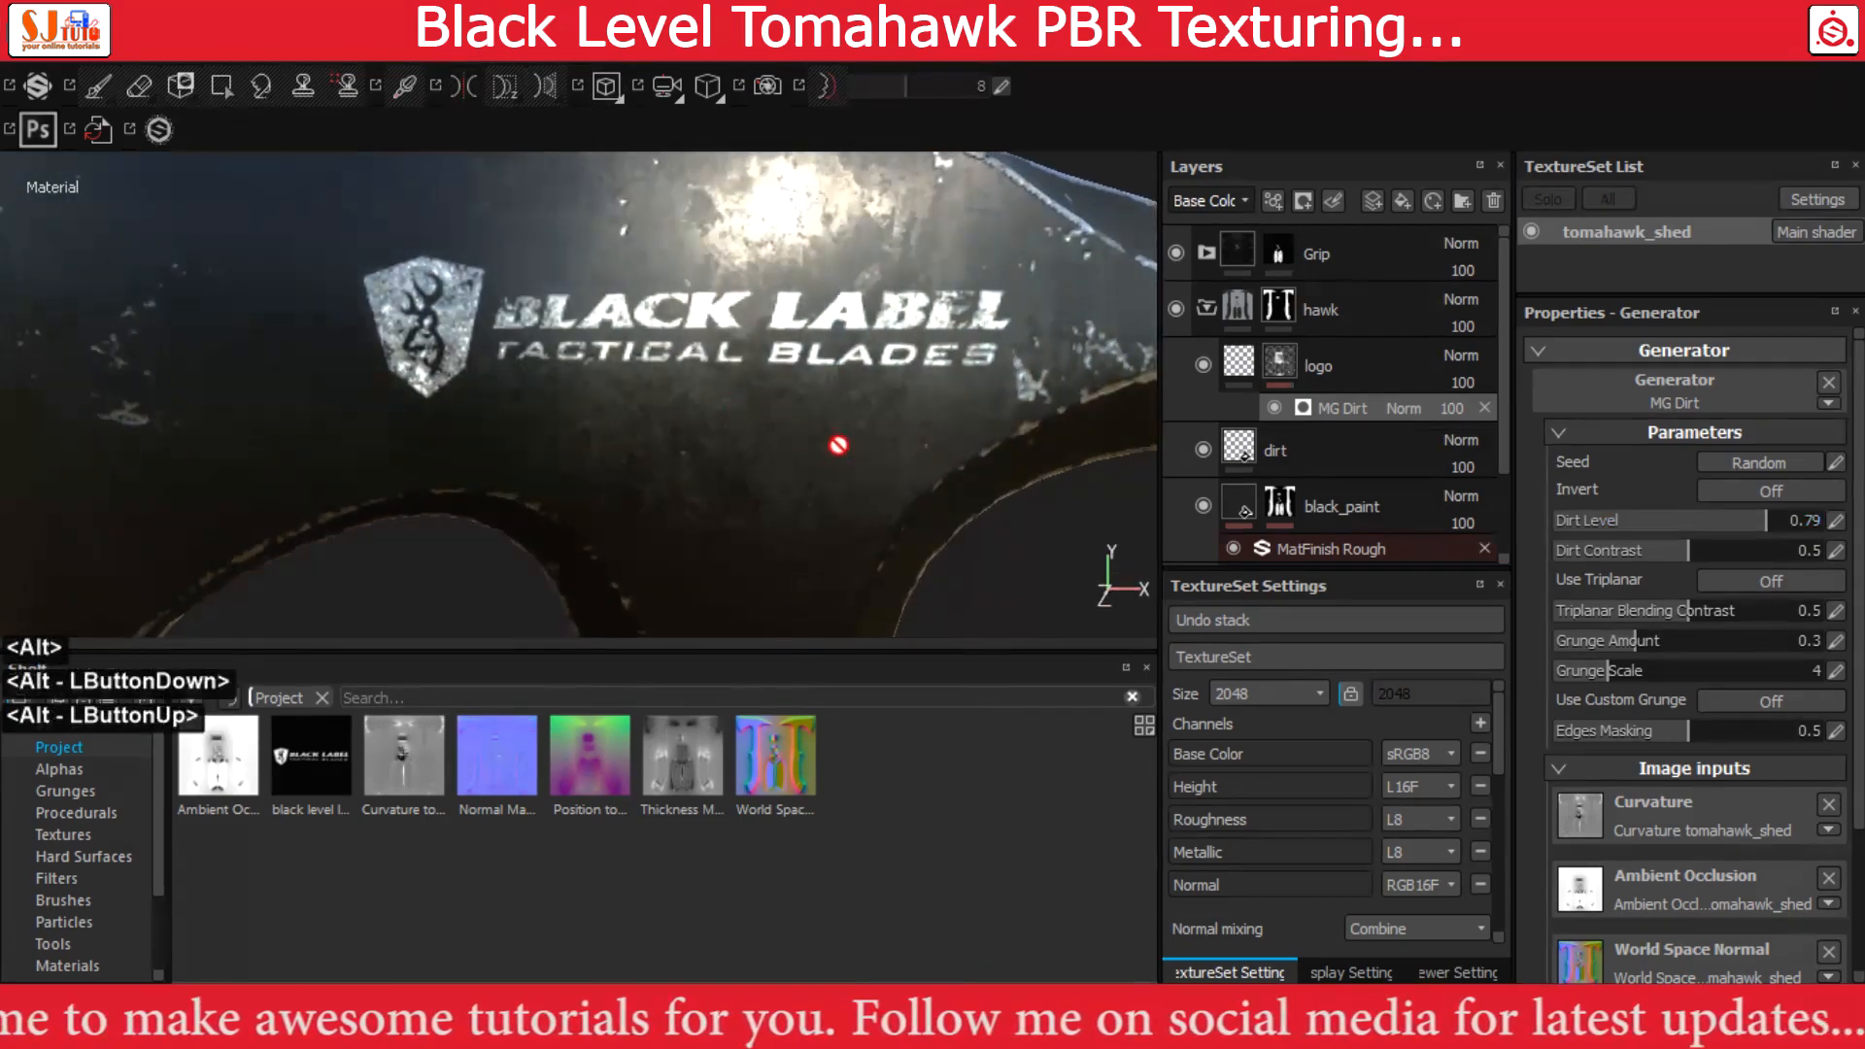
alt+right_drag(837, 445, 515, 317)
alt+drag(516, 317, 694, 408)
alt+middle_drag(694, 408, 583, 243)
alt+right_drag(583, 243, 308, 316)
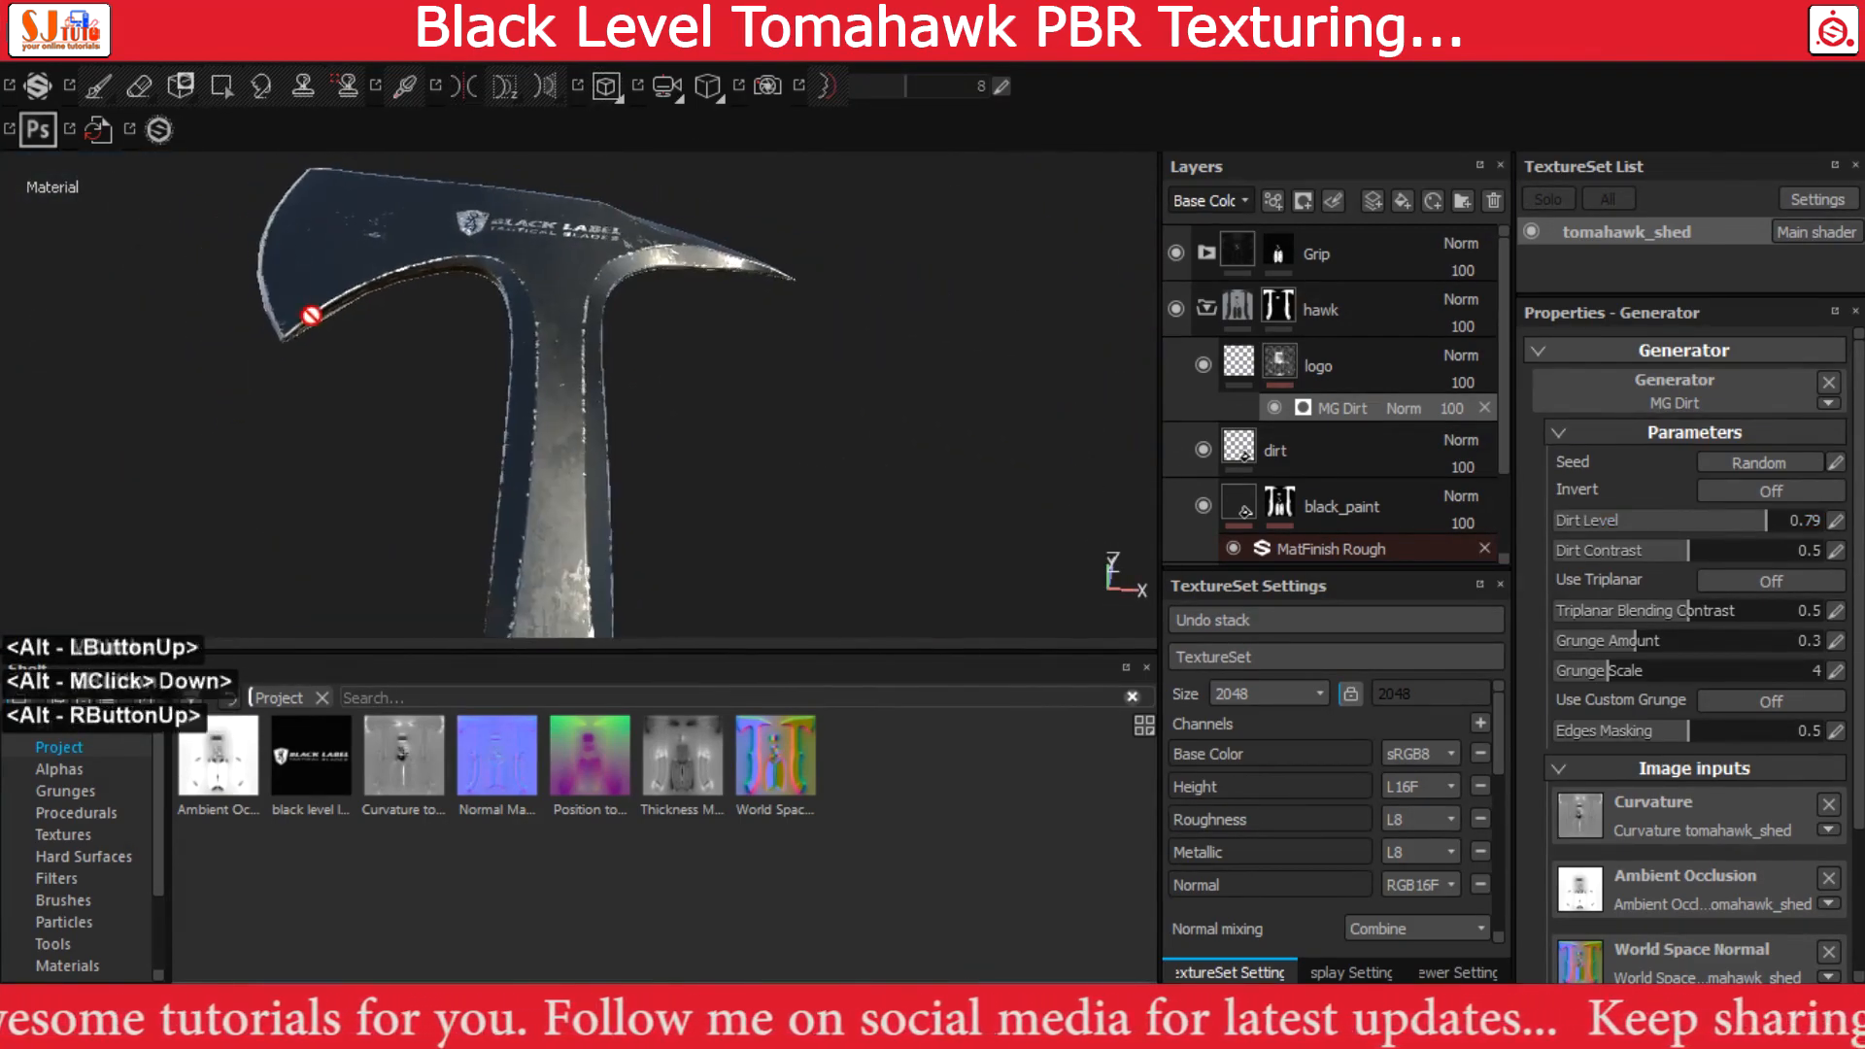
alt+drag(308, 316, 532, 425)
alt+middle_drag(533, 425, 482, 336)
alt+right_drag(482, 335, 345, 312)
alt+middle_drag(461, 388, 558, 349)
alt+right_drag(559, 349, 393, 335)
alt+drag(393, 335, 418, 386)
alt+middle_drag(589, 453, 666, 454)
alt+right_drag(666, 454, 542, 491)
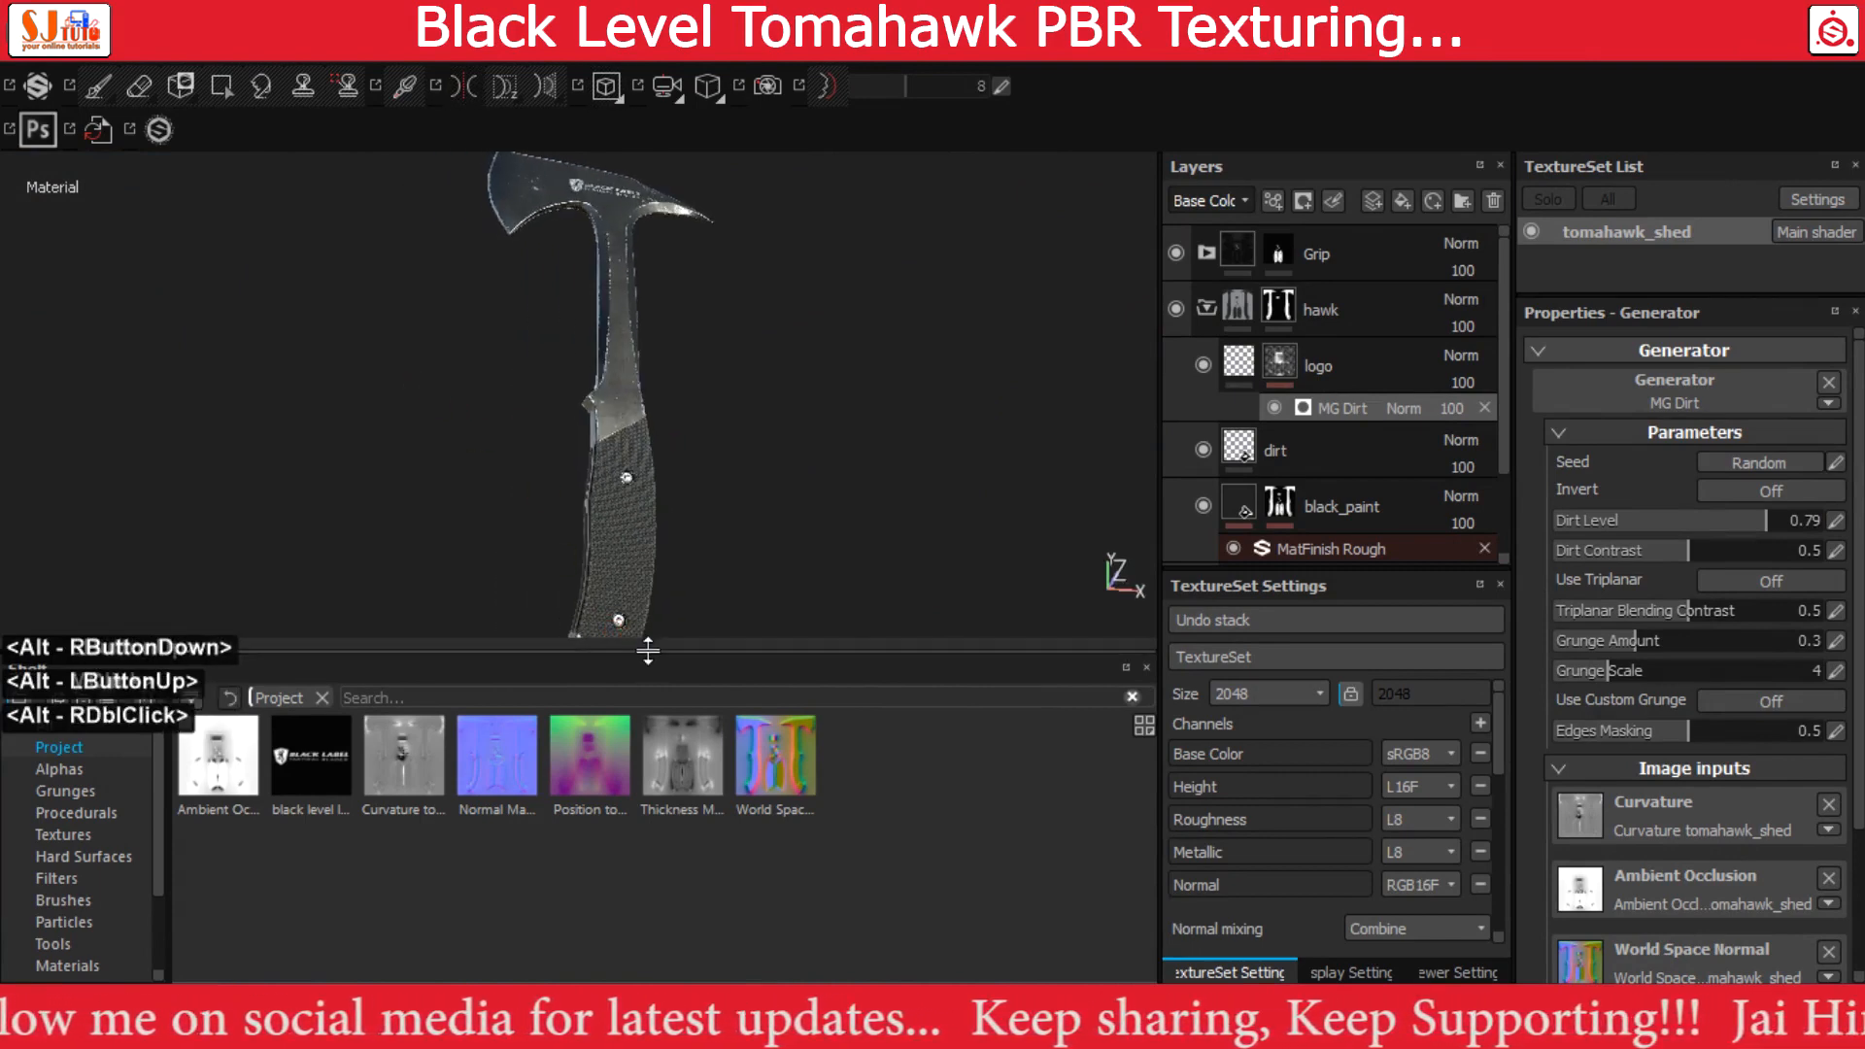
Enlarge the viewport by shrinking the shelf and hiding the panels, and examine the whole tomahawk
drag(648, 651, 659, 851)
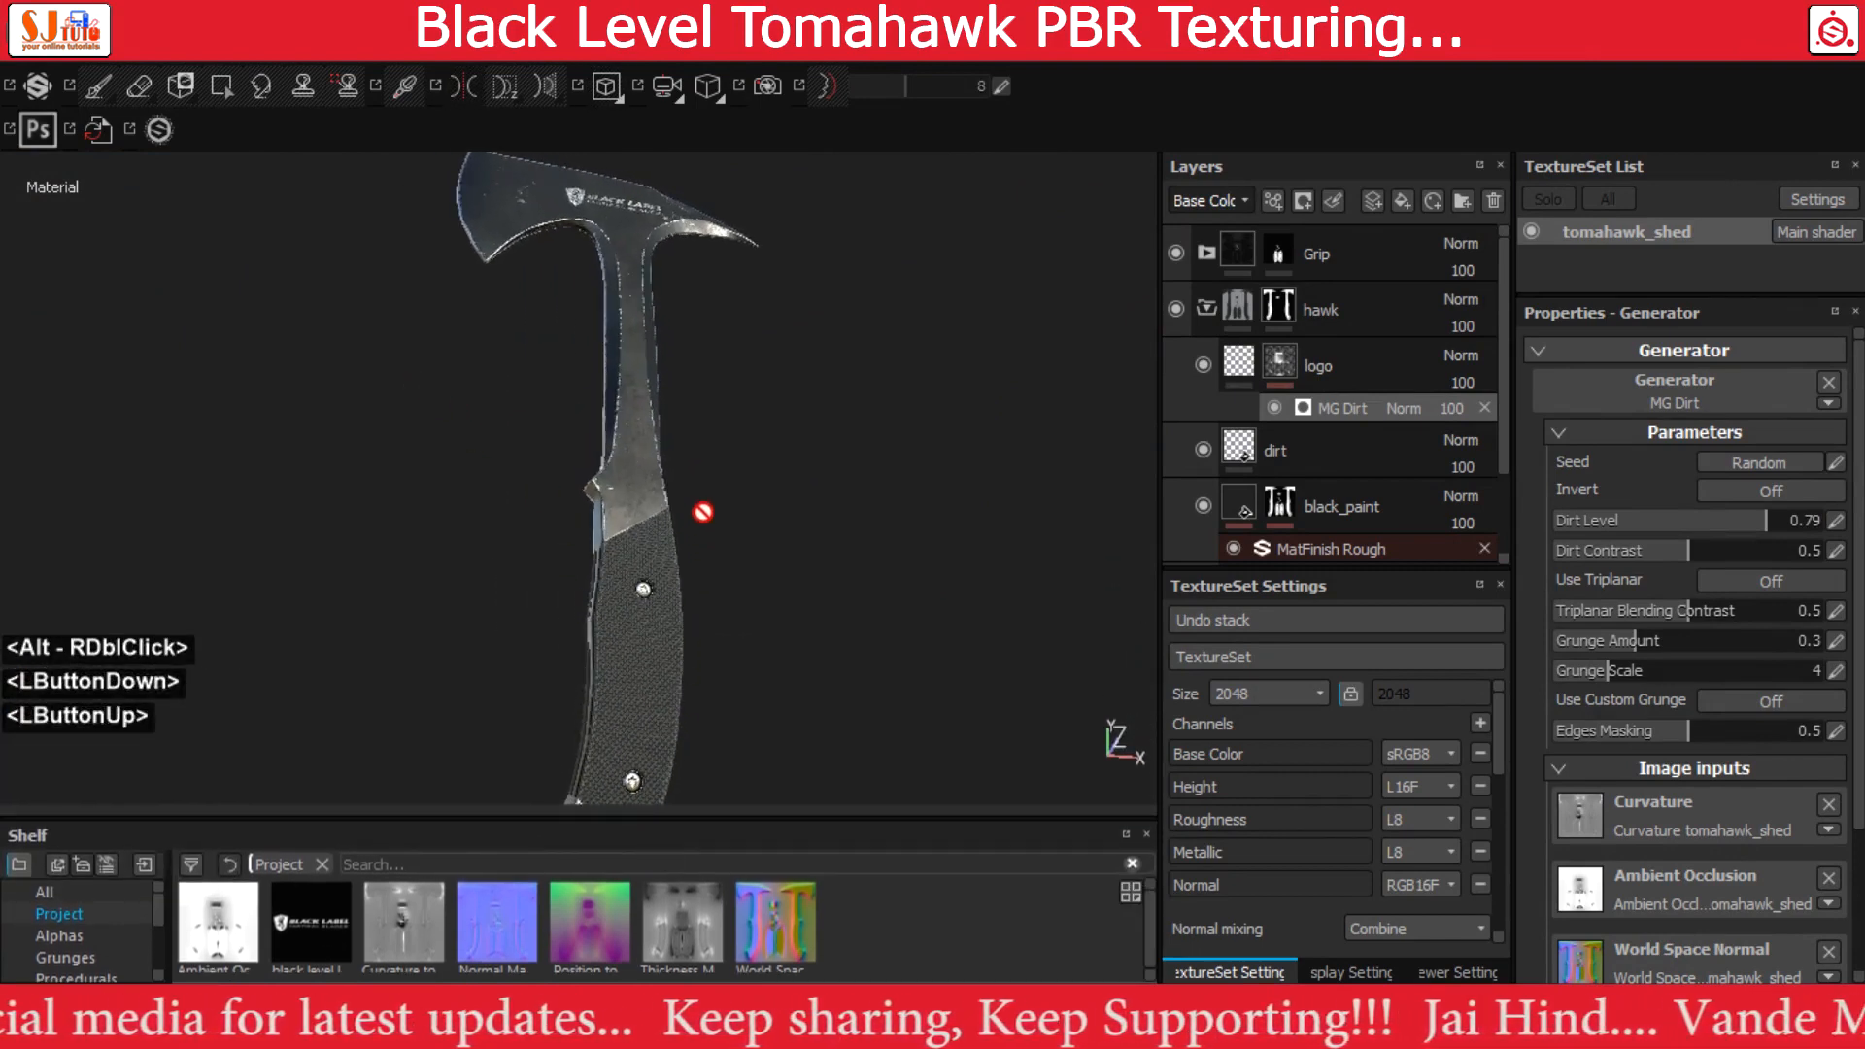
key(Tab)
alt+drag(910, 512, 958, 488)
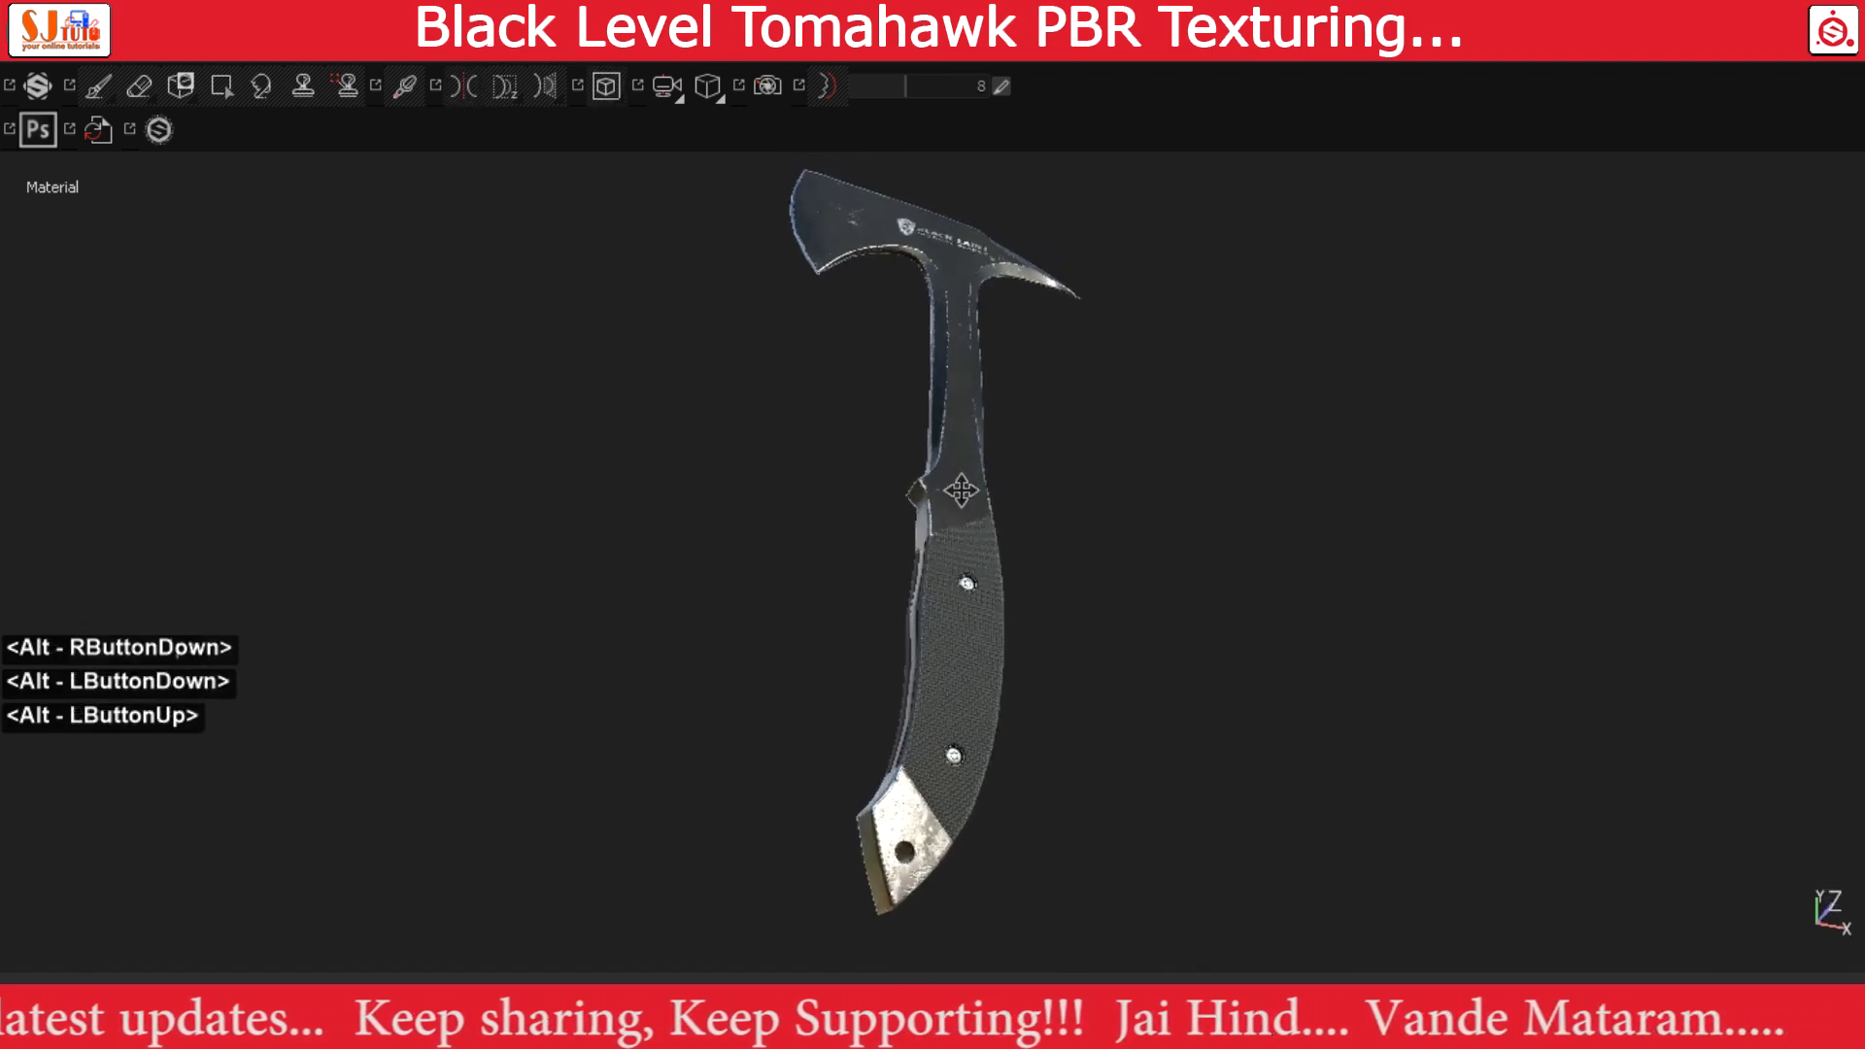
alt+middle_drag(958, 488, 954, 554)
alt+drag(951, 469, 704, 486)
alt+right_drag(703, 486, 1105, 492)
alt+middle_drag(1105, 491, 1084, 709)
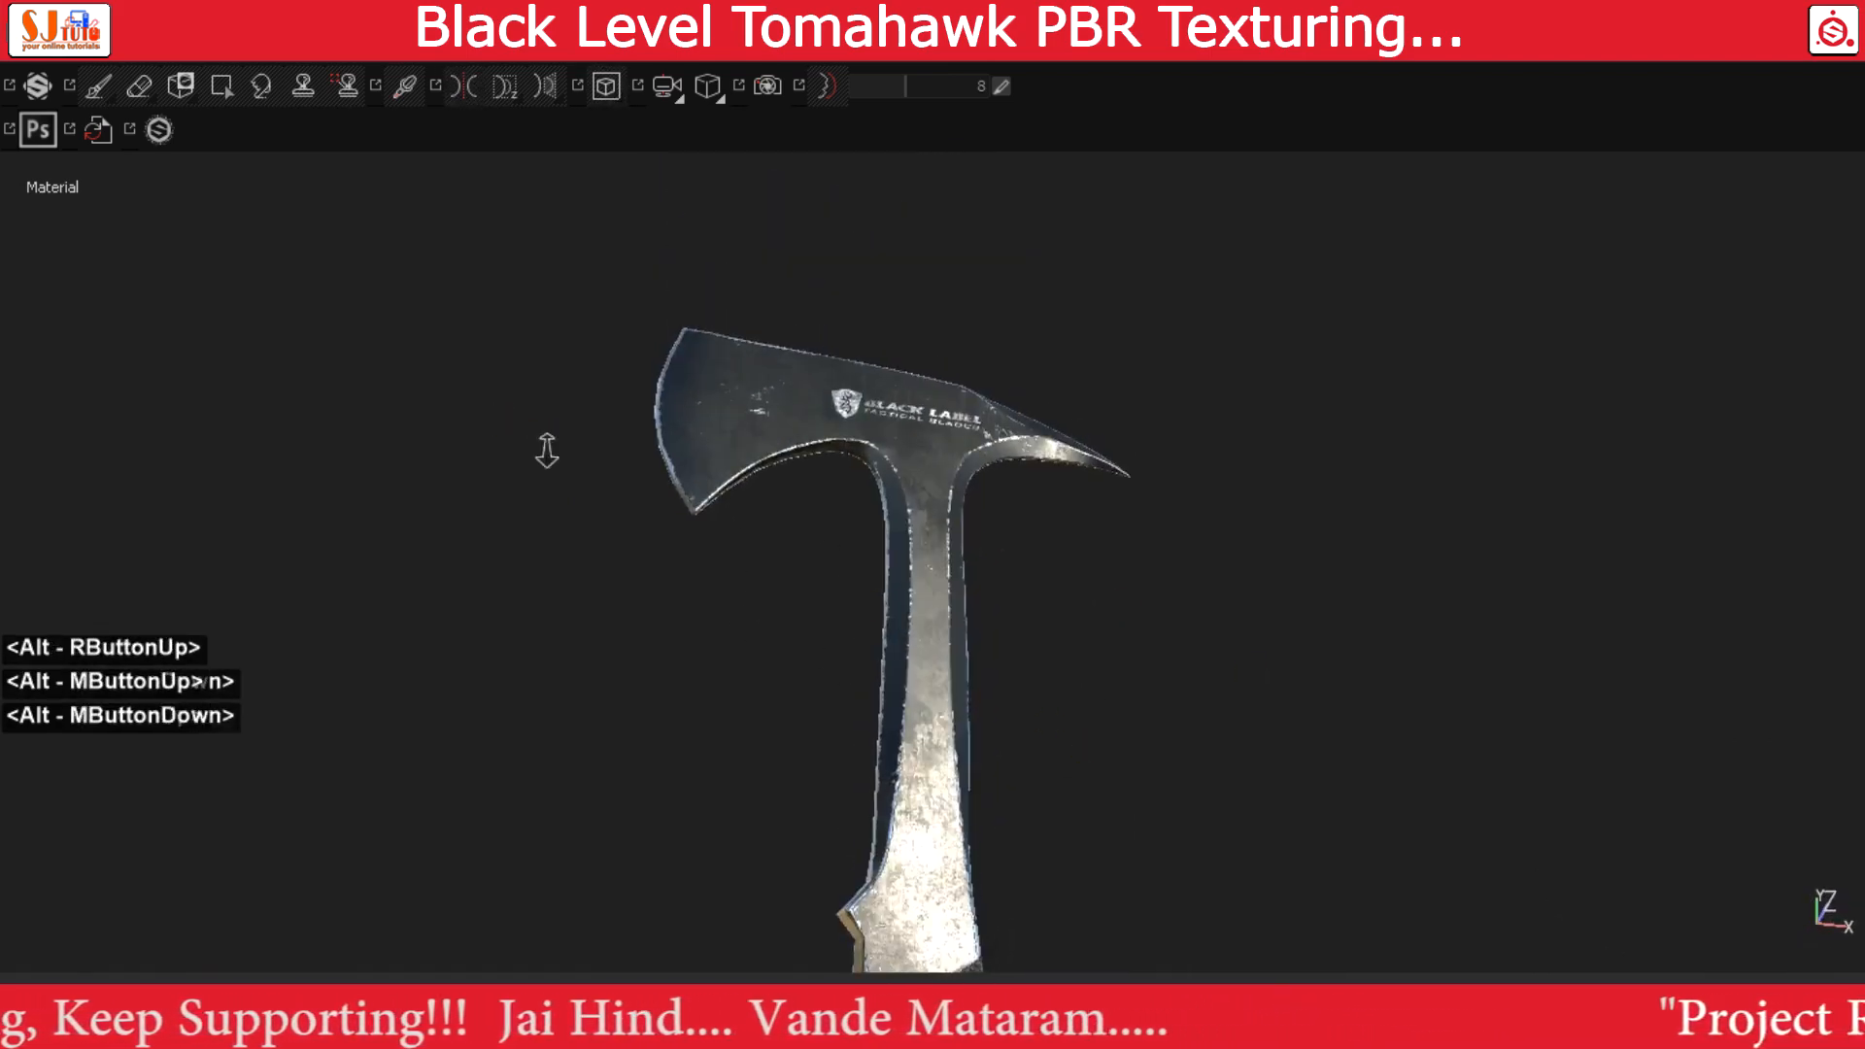
Examine the head's finish, the textured rubber grip and its Torx screws at close range
alt+right_drag(544, 450, 1182, 437)
alt+middle_drag(1118, 412, 1094, 637)
alt+drag(1095, 638, 987, 742)
alt+middle_drag(987, 741, 1054, 29)
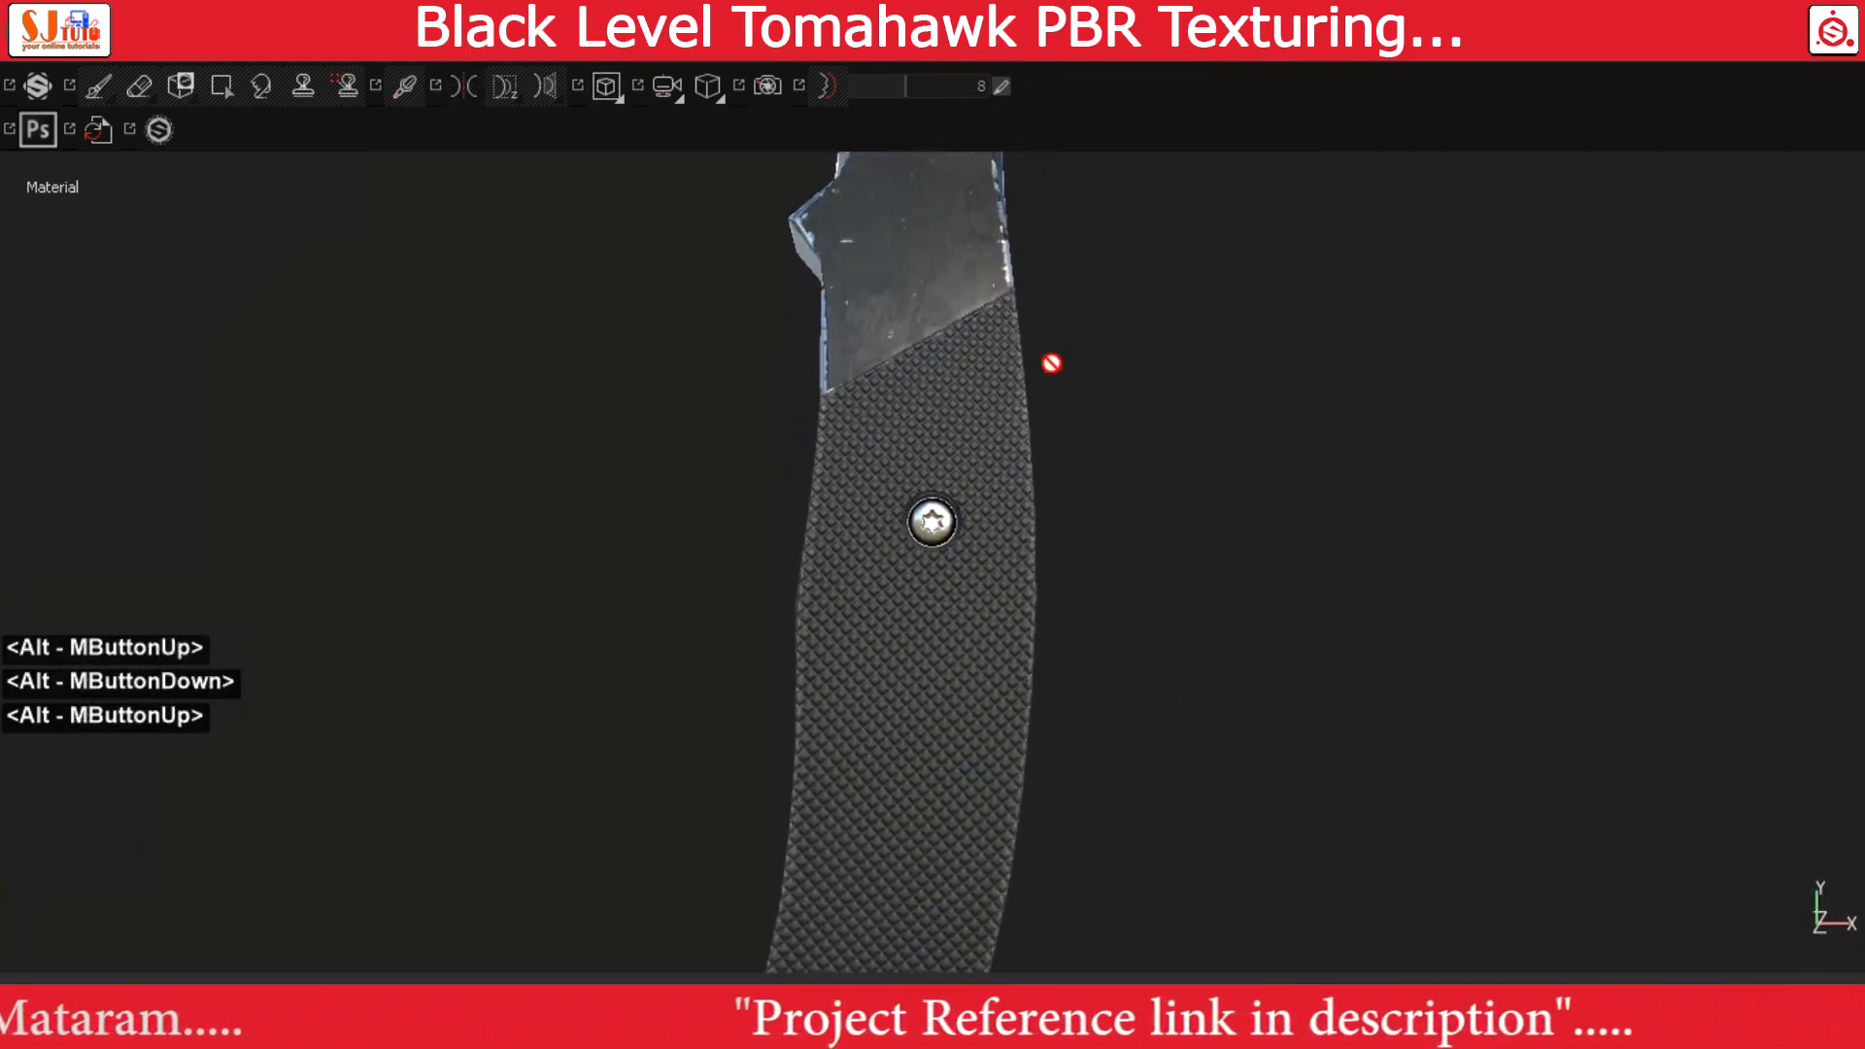
alt+middle_drag(1016, 775, 1118, 398)
alt+drag(1118, 397, 1053, 362)
alt+middle_drag(1053, 362, 1133, 711)
Restore the hidden panels, choose the perspective view and review the finished tomahawk as a whole
key(Tab)
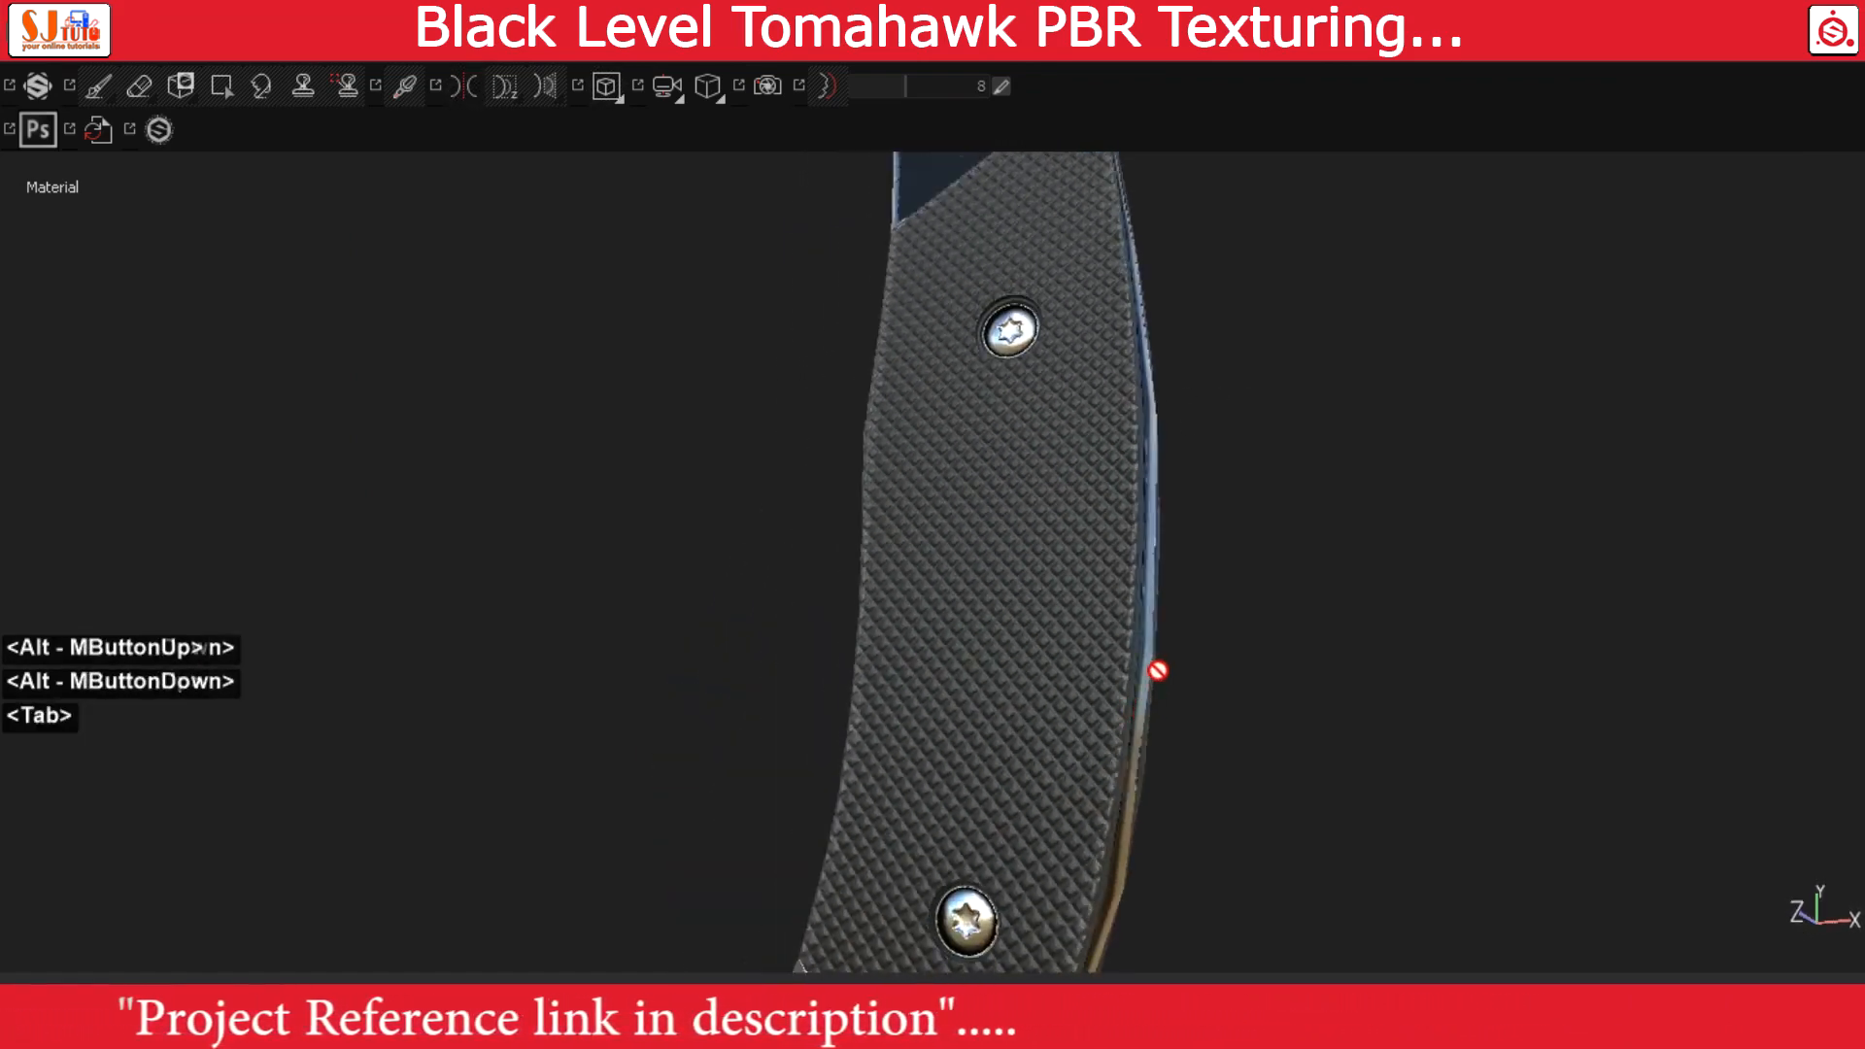
alt+right_drag(1045, 504, 553, 470)
alt+middle_drag(554, 470, 753, 711)
alt+right_drag(753, 711, 533, 462)
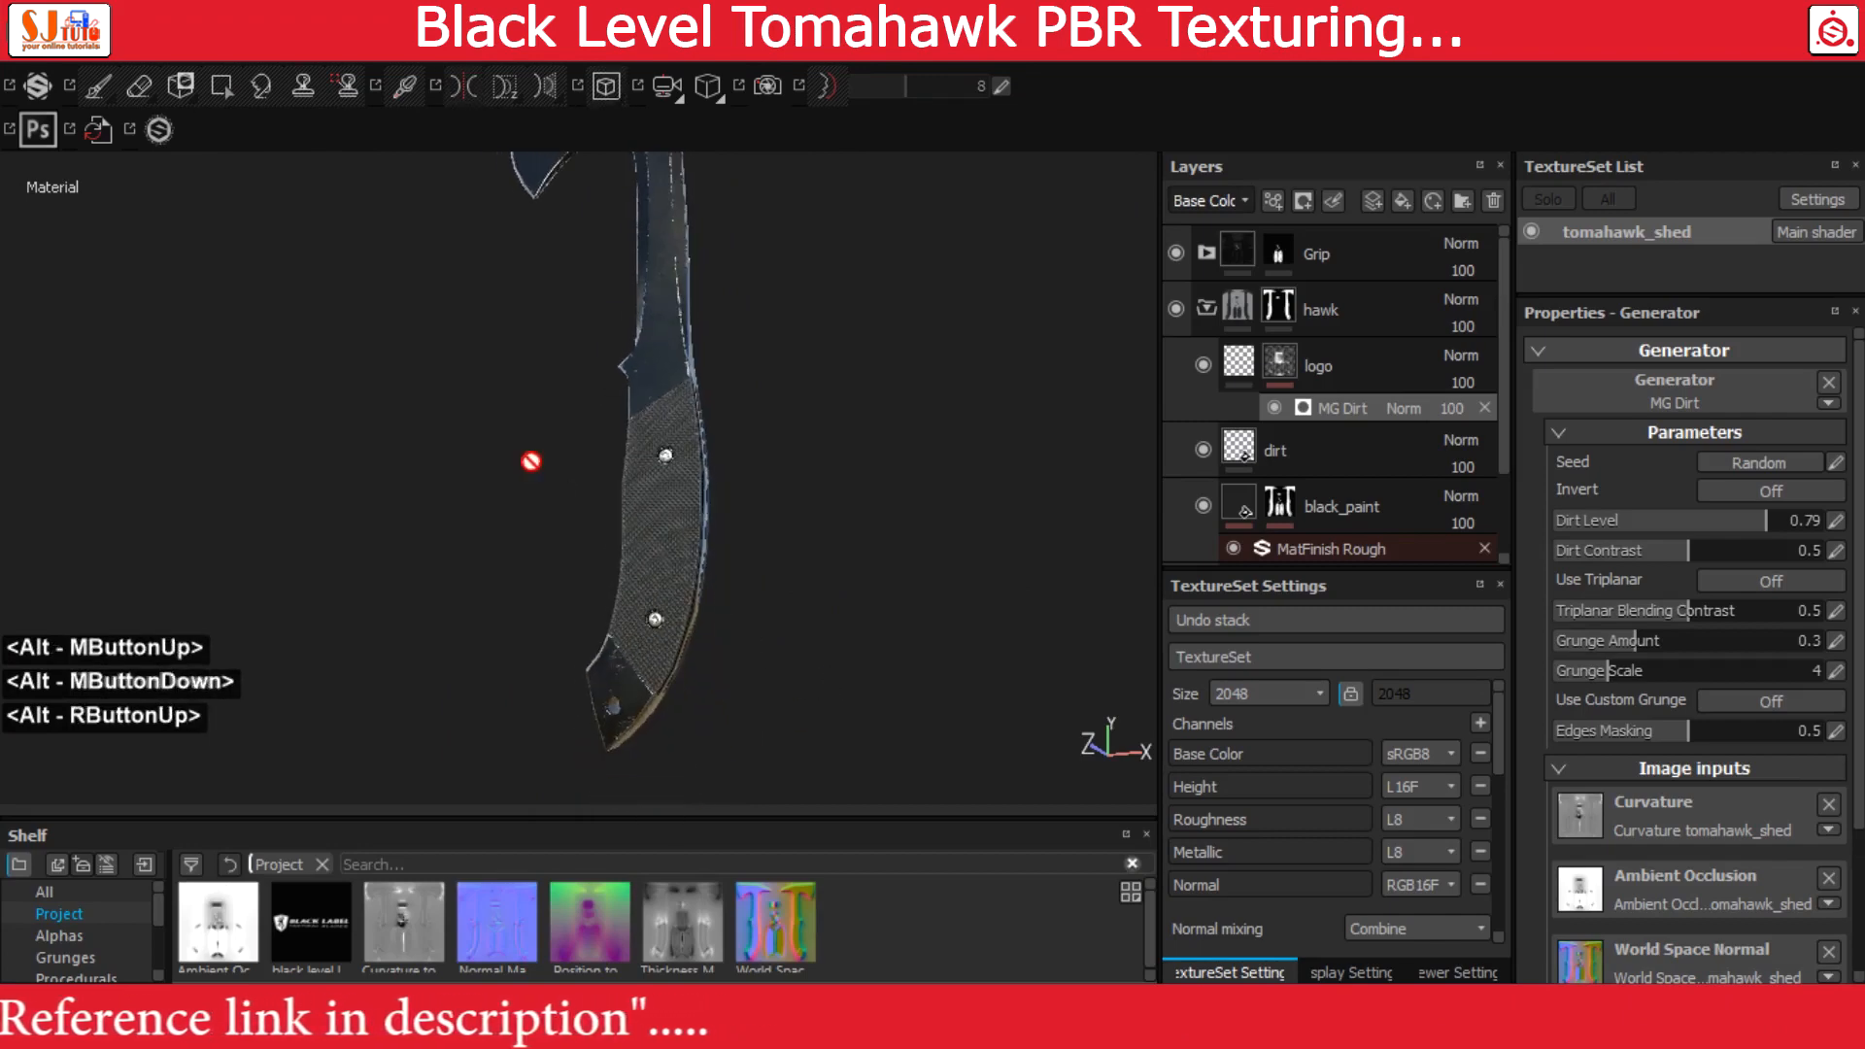
alt+middle_drag(772, 475, 774, 612)
alt+right_drag(774, 612, 679, 525)
alt+drag(688, 255, 709, 235)
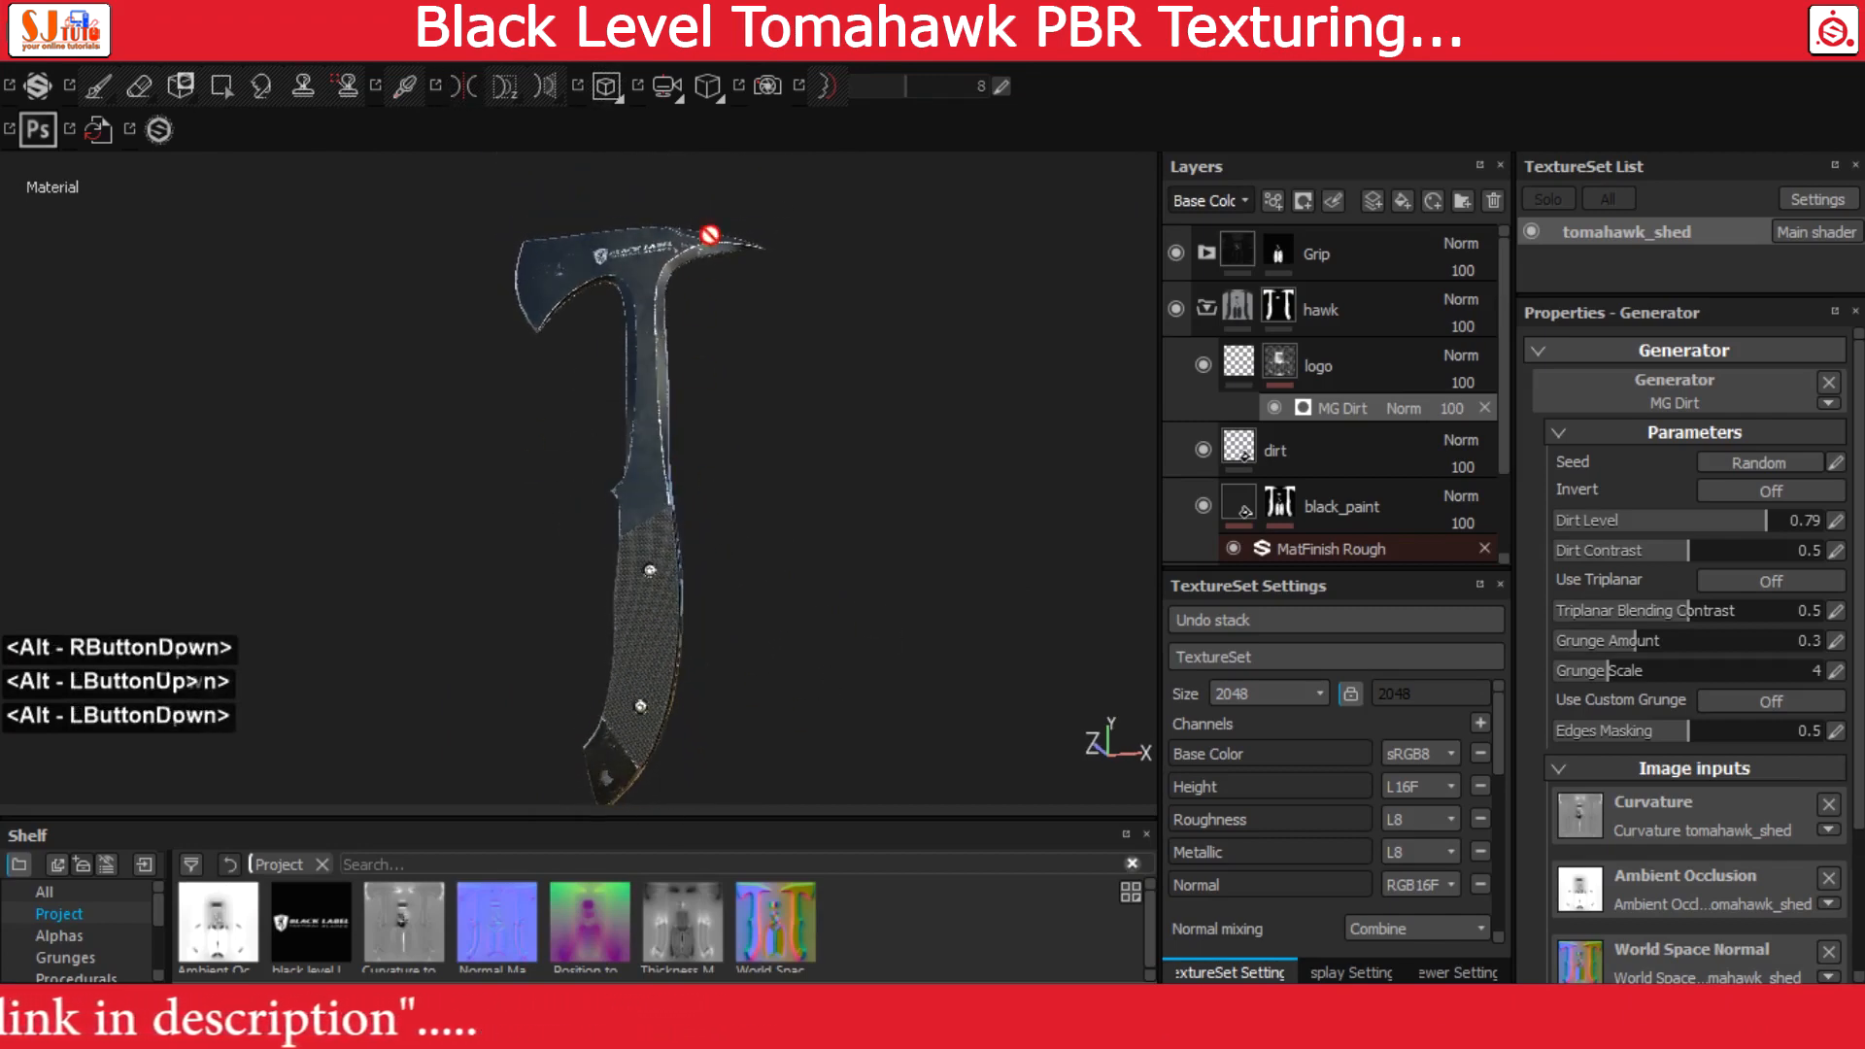
click(716, 99)
click(751, 127)
alt+drag(720, 413, 768, 447)
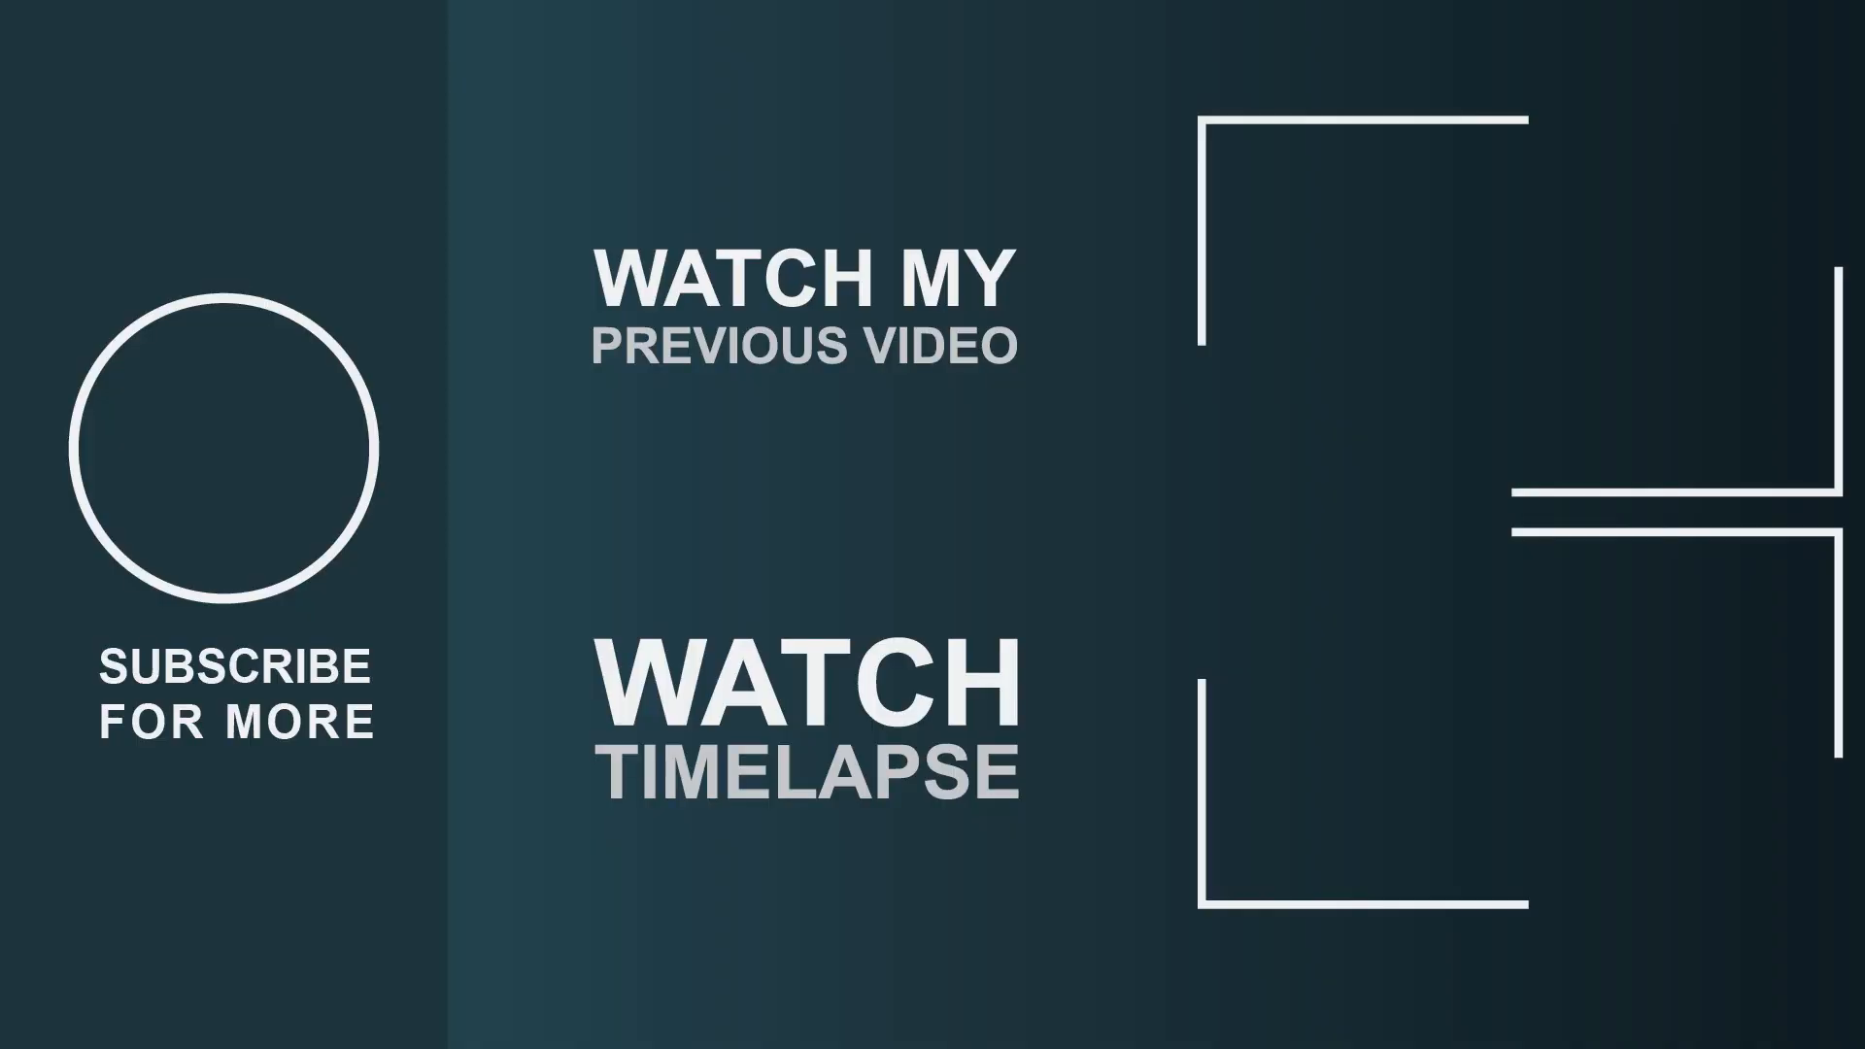